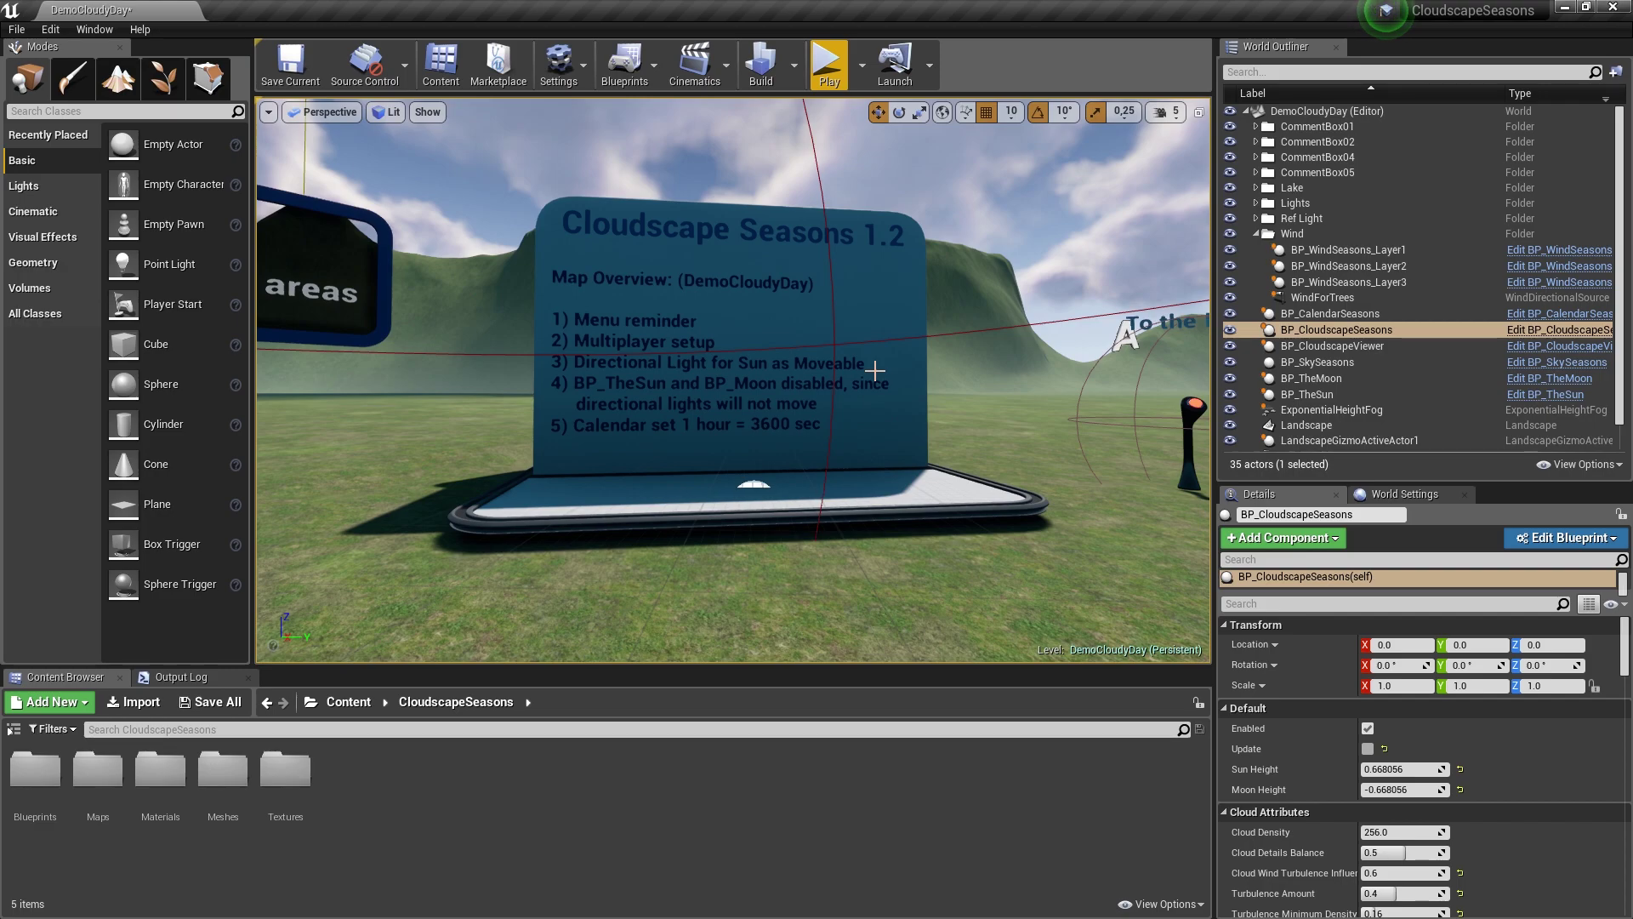
mouse_move(874, 370)
right_mouse_down()
mouse_move(874, 353)
mouse_move(874, 370)
right_mouse_up()
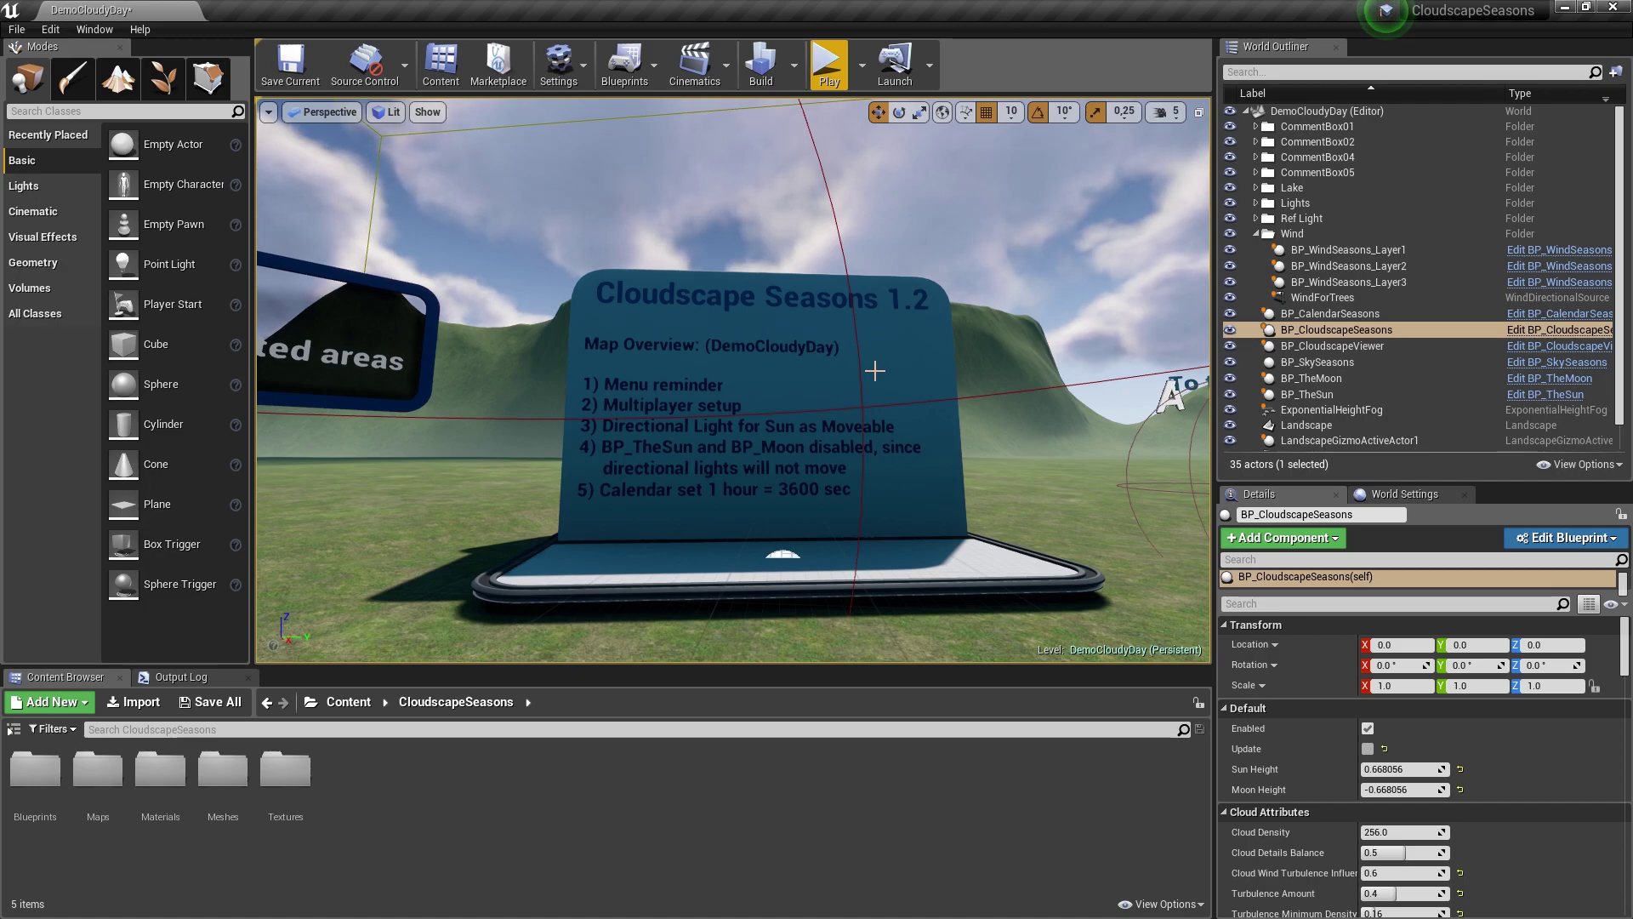
right_click_drag(874, 370, 867, 376)
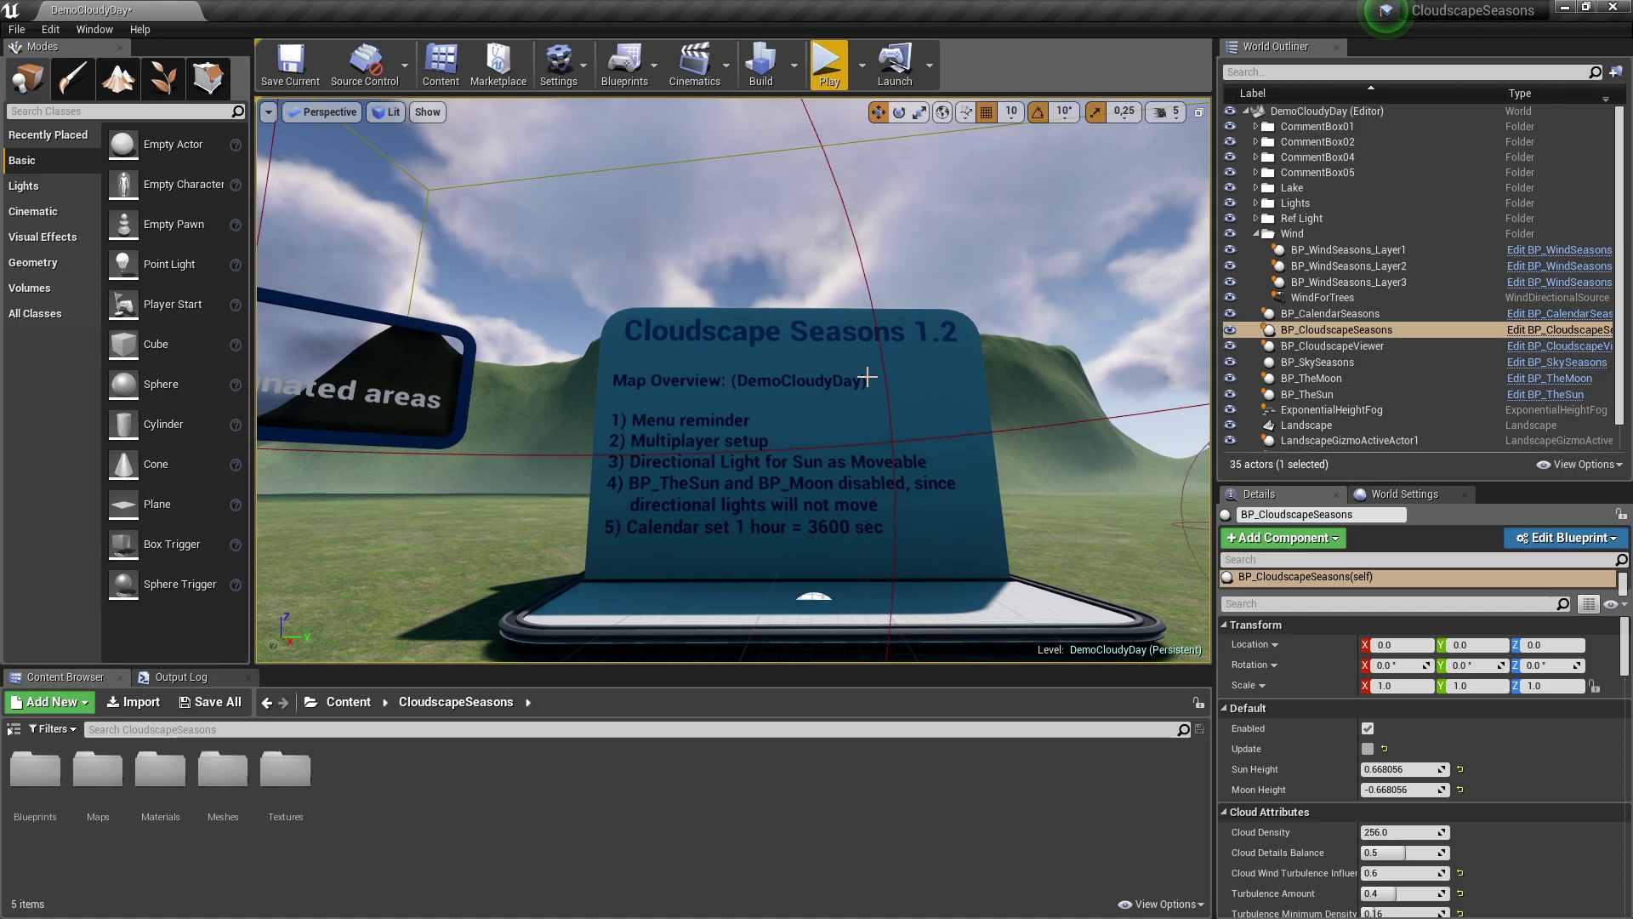
right_click_drag(867, 377, 803, 381)
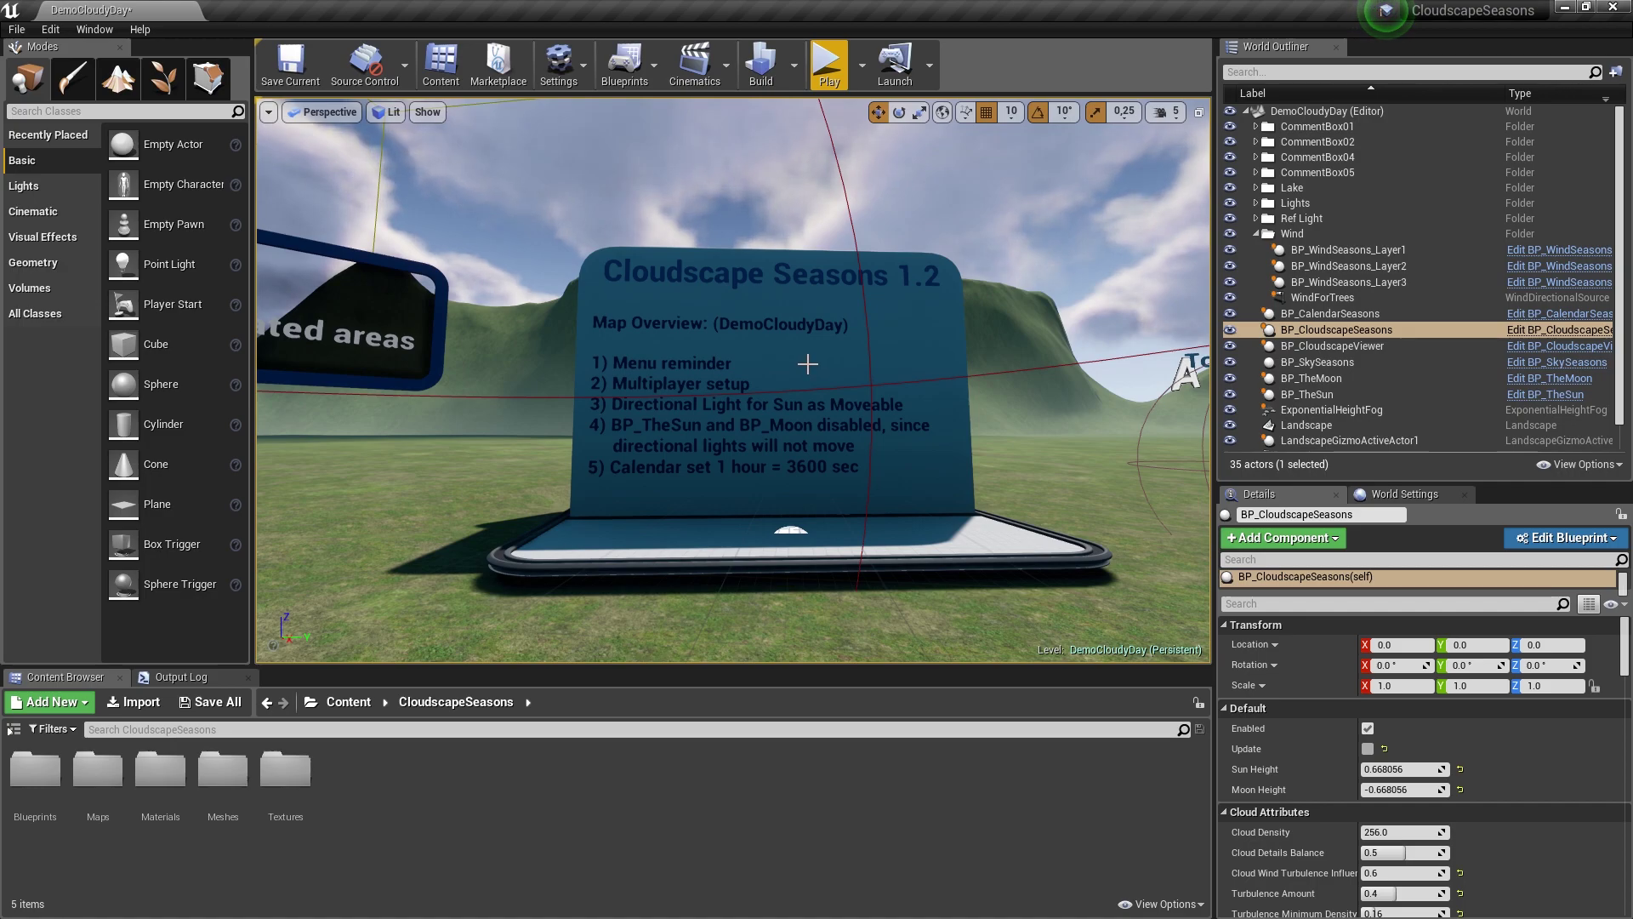
mouse_move(801, 392)
right_mouse_down()
mouse_move(952, 357)
mouse_move(1038, 375)
mouse_move(768, 378)
mouse_move(881, 350)
right_mouse_up()
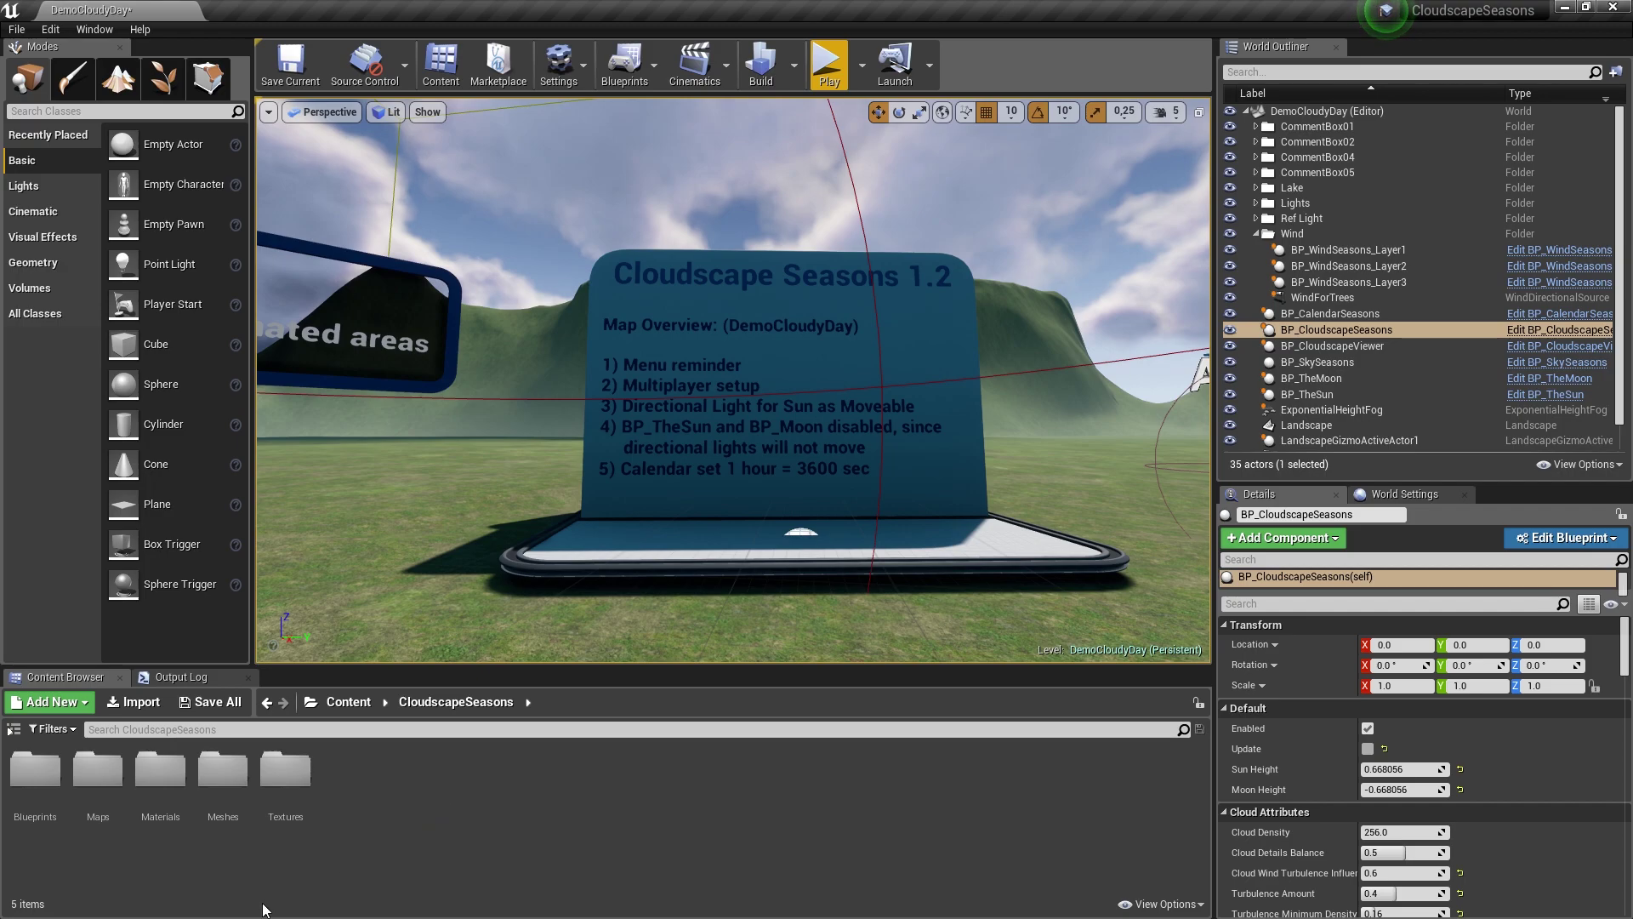
Switch to Chrome and open the bookmarked Cloudscape Seasons thread on the Unreal Engine forums.
key("super")
left_click(191, 901)
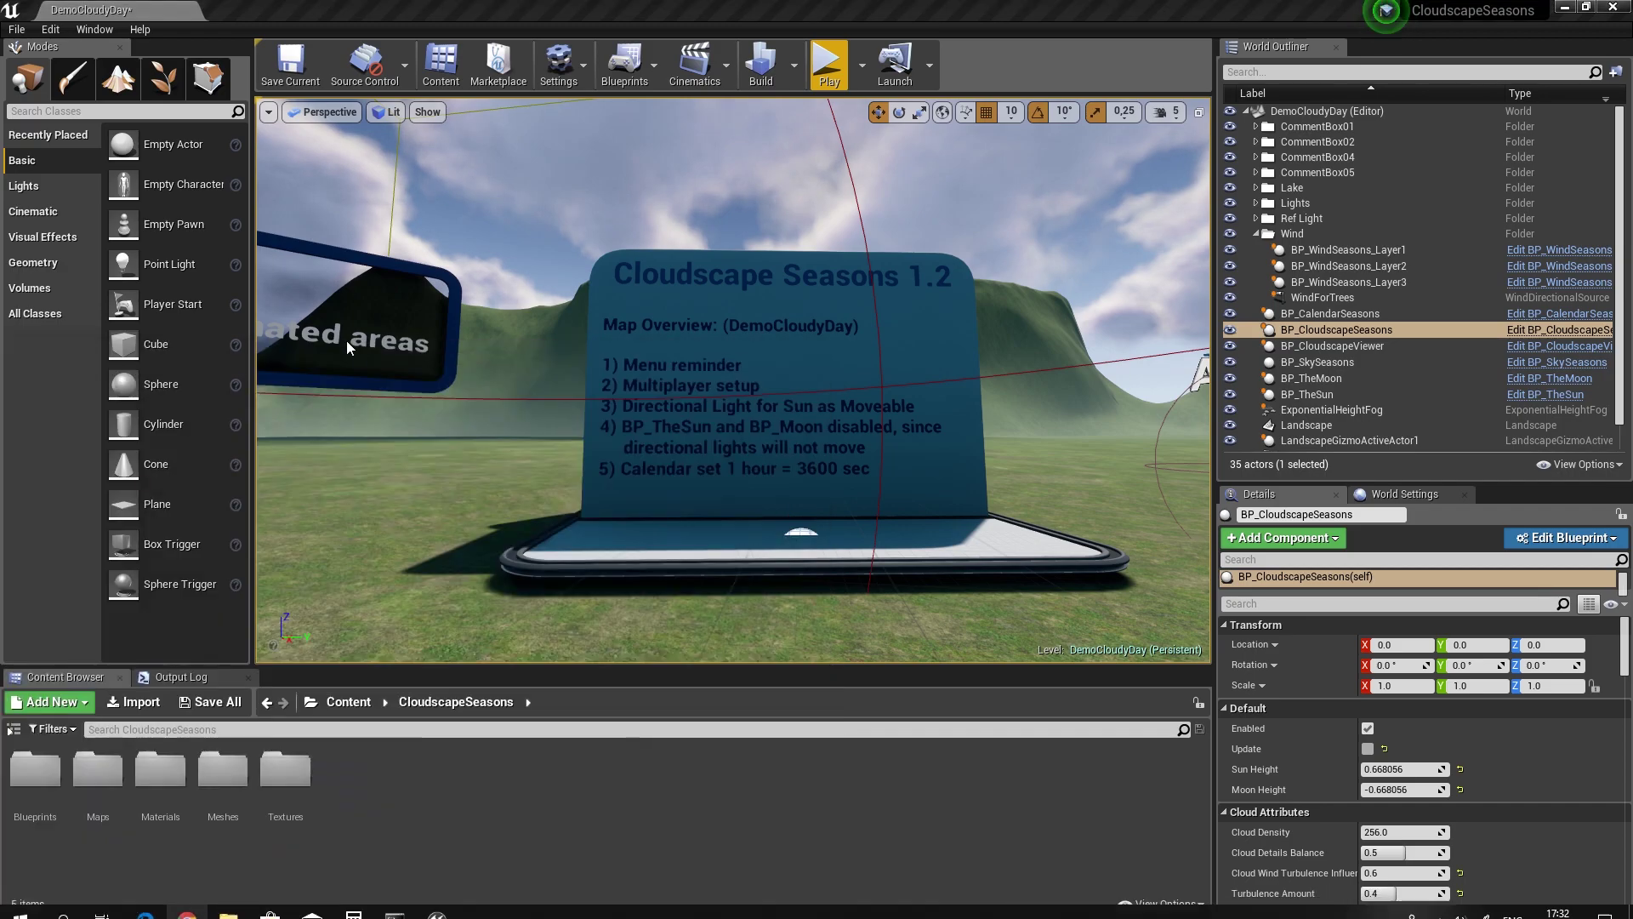
left_click(59, 71)
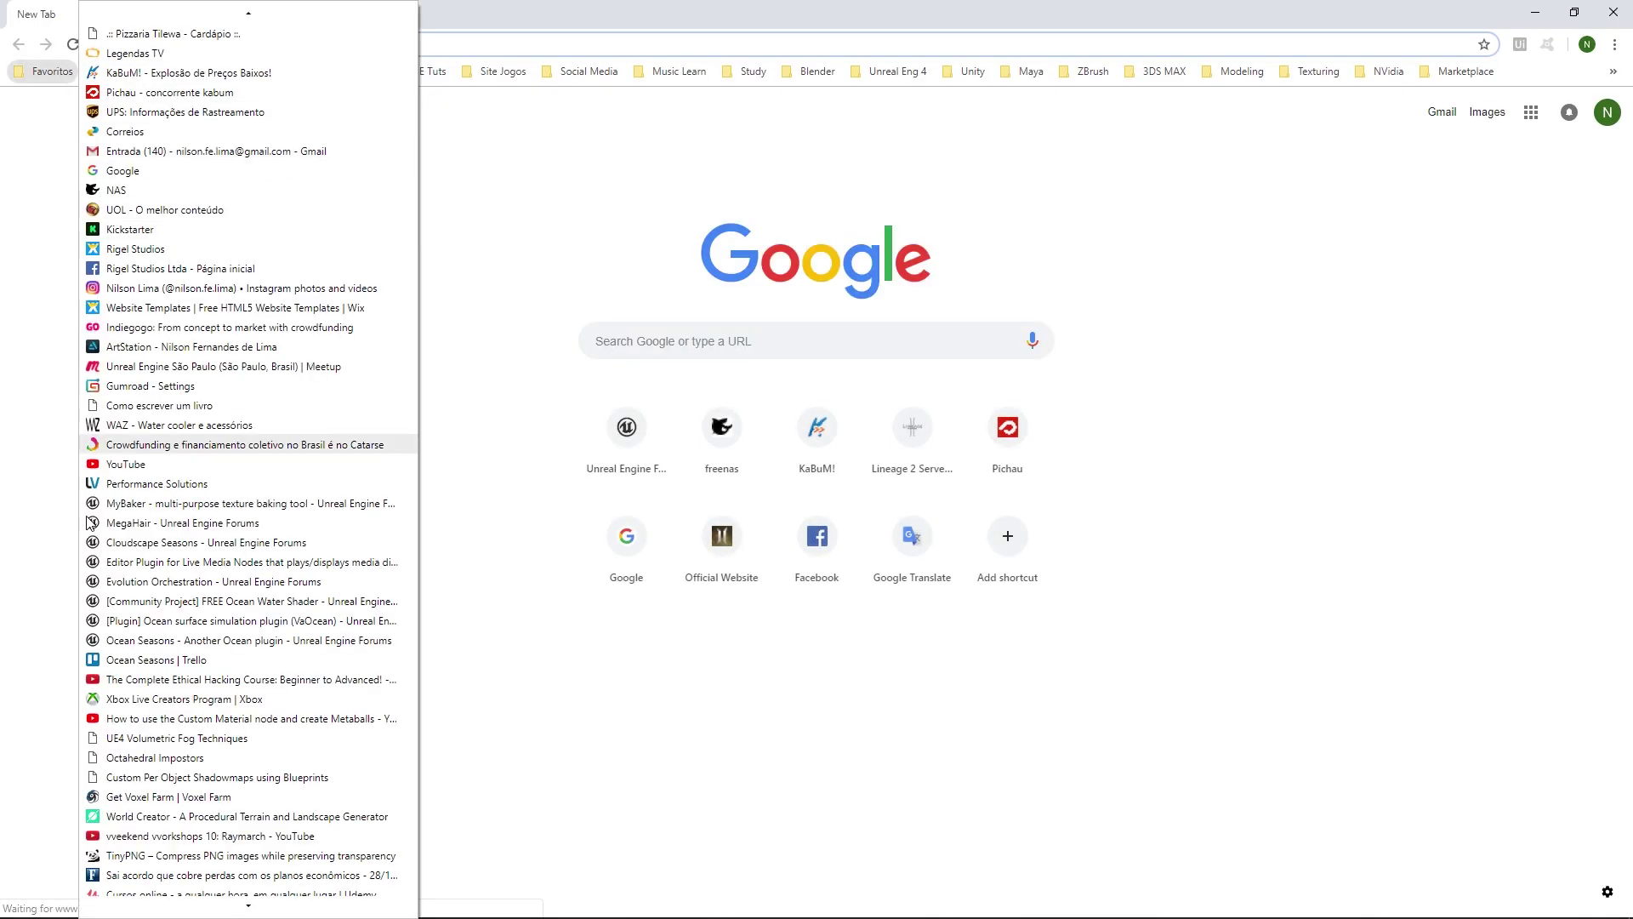
left_click(149, 556)
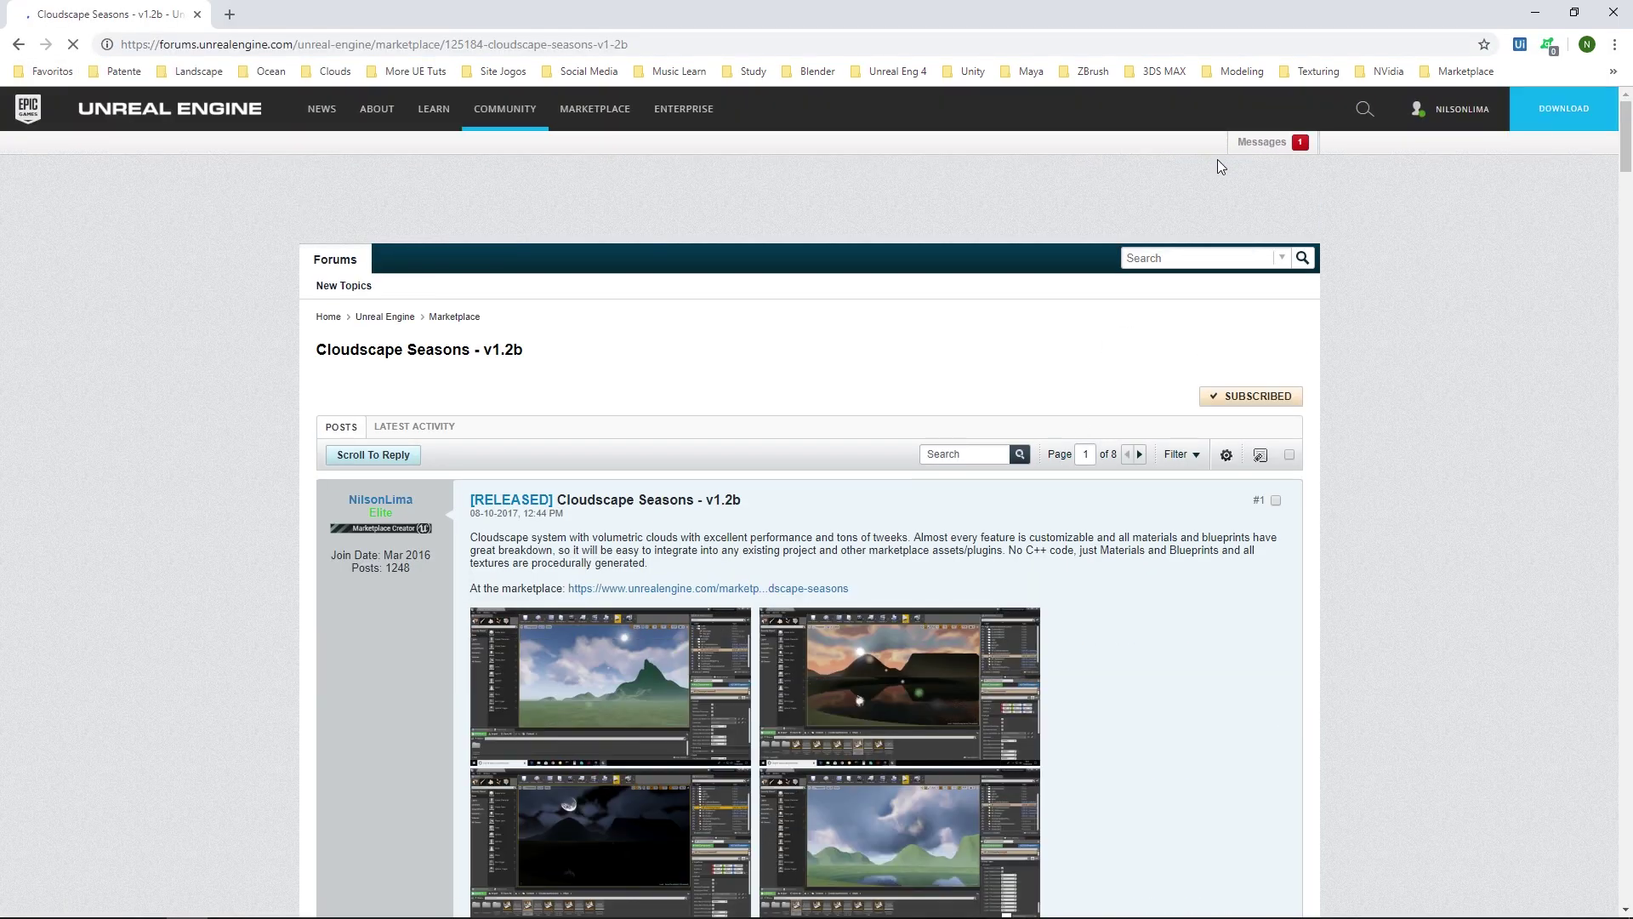
Go to page 8 of the thread and find the post with the concept image of a spire surrounded by clouds.
left_click(1088, 454)
type("8")
key("Return")
scroll(1079, 504, "down", 10)
scroll(1089, 502, "down", 10)
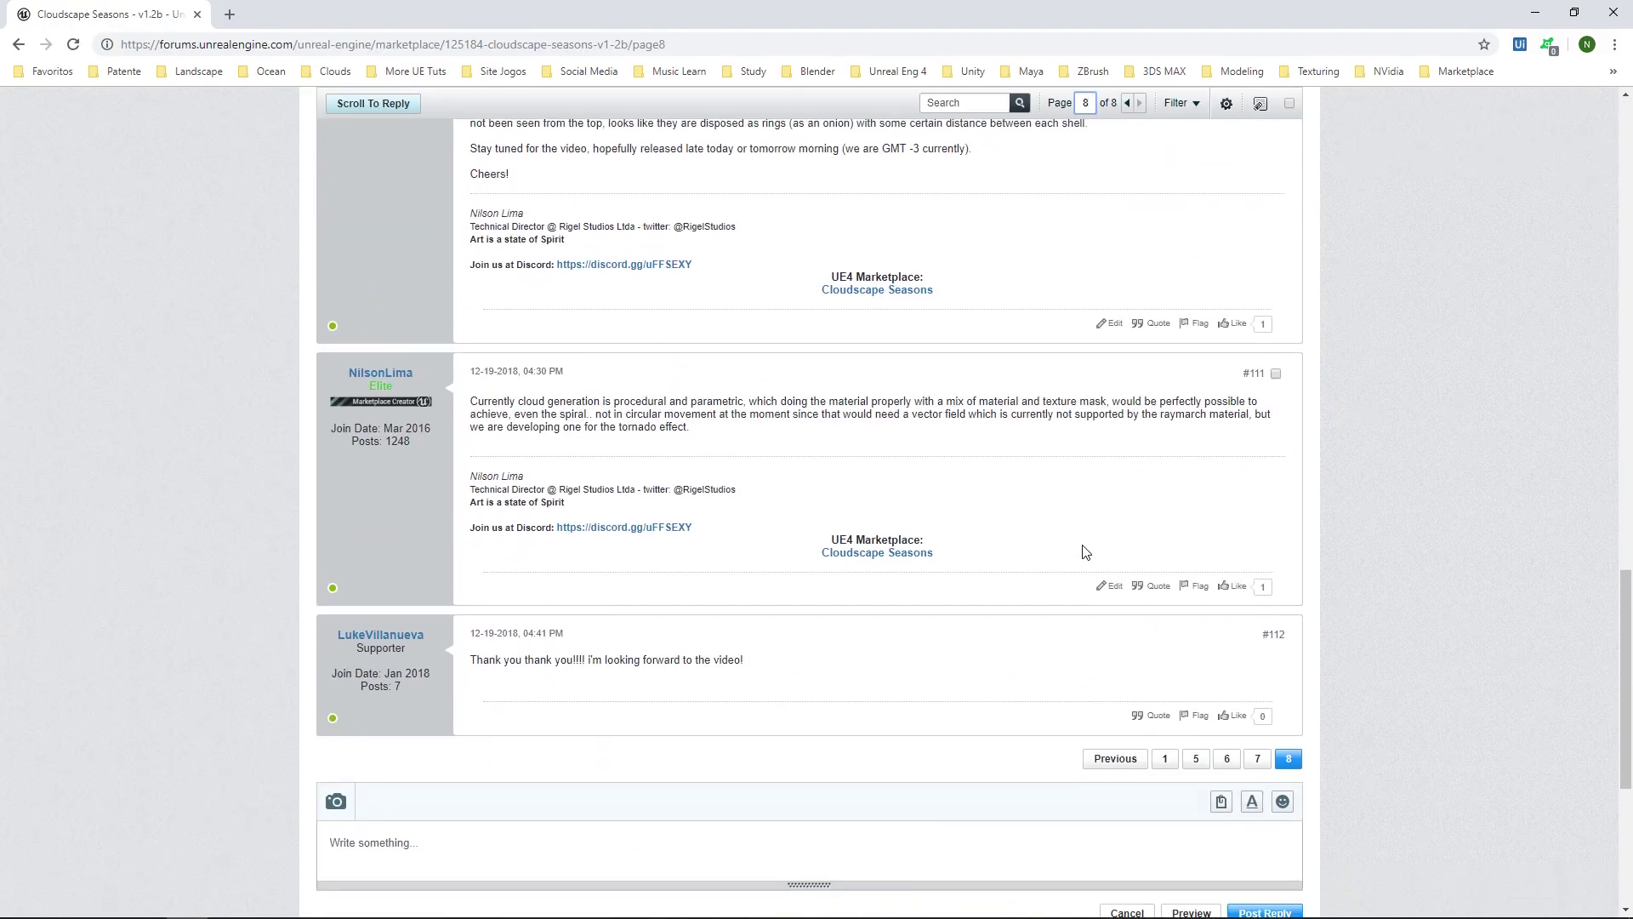
scroll(1086, 549, "up", 5)
scroll(1085, 551, "up", 9)
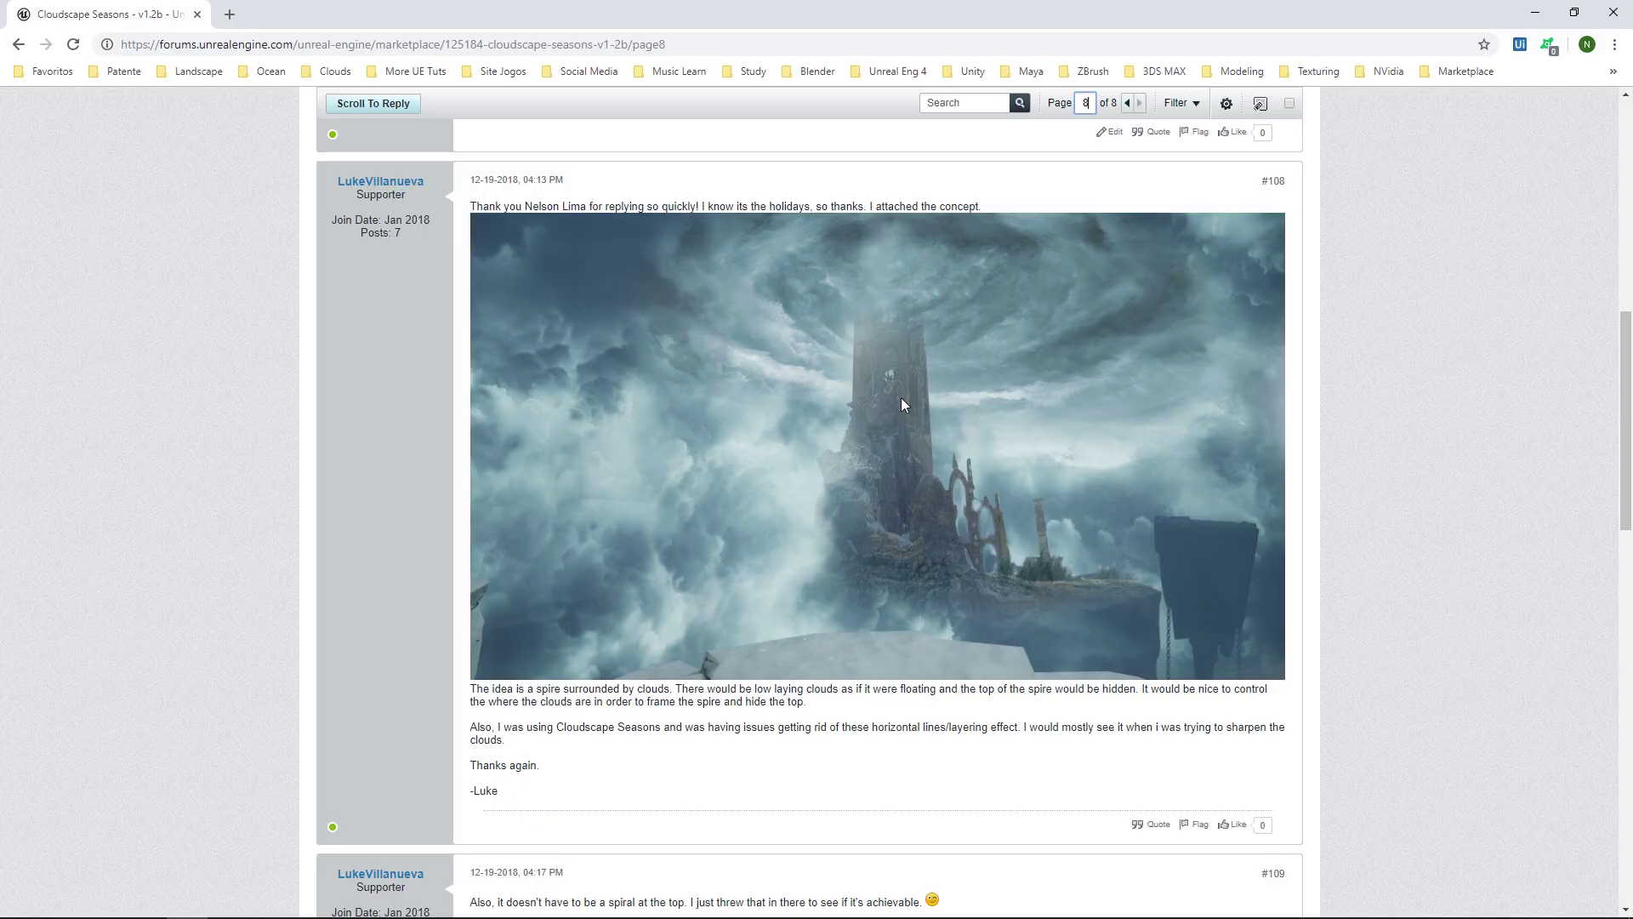
Switch back to Unreal Editor and review the cloud, material, wind component and layer material settings of BP_CloudscapeSeasons.
key("alt+Tab")
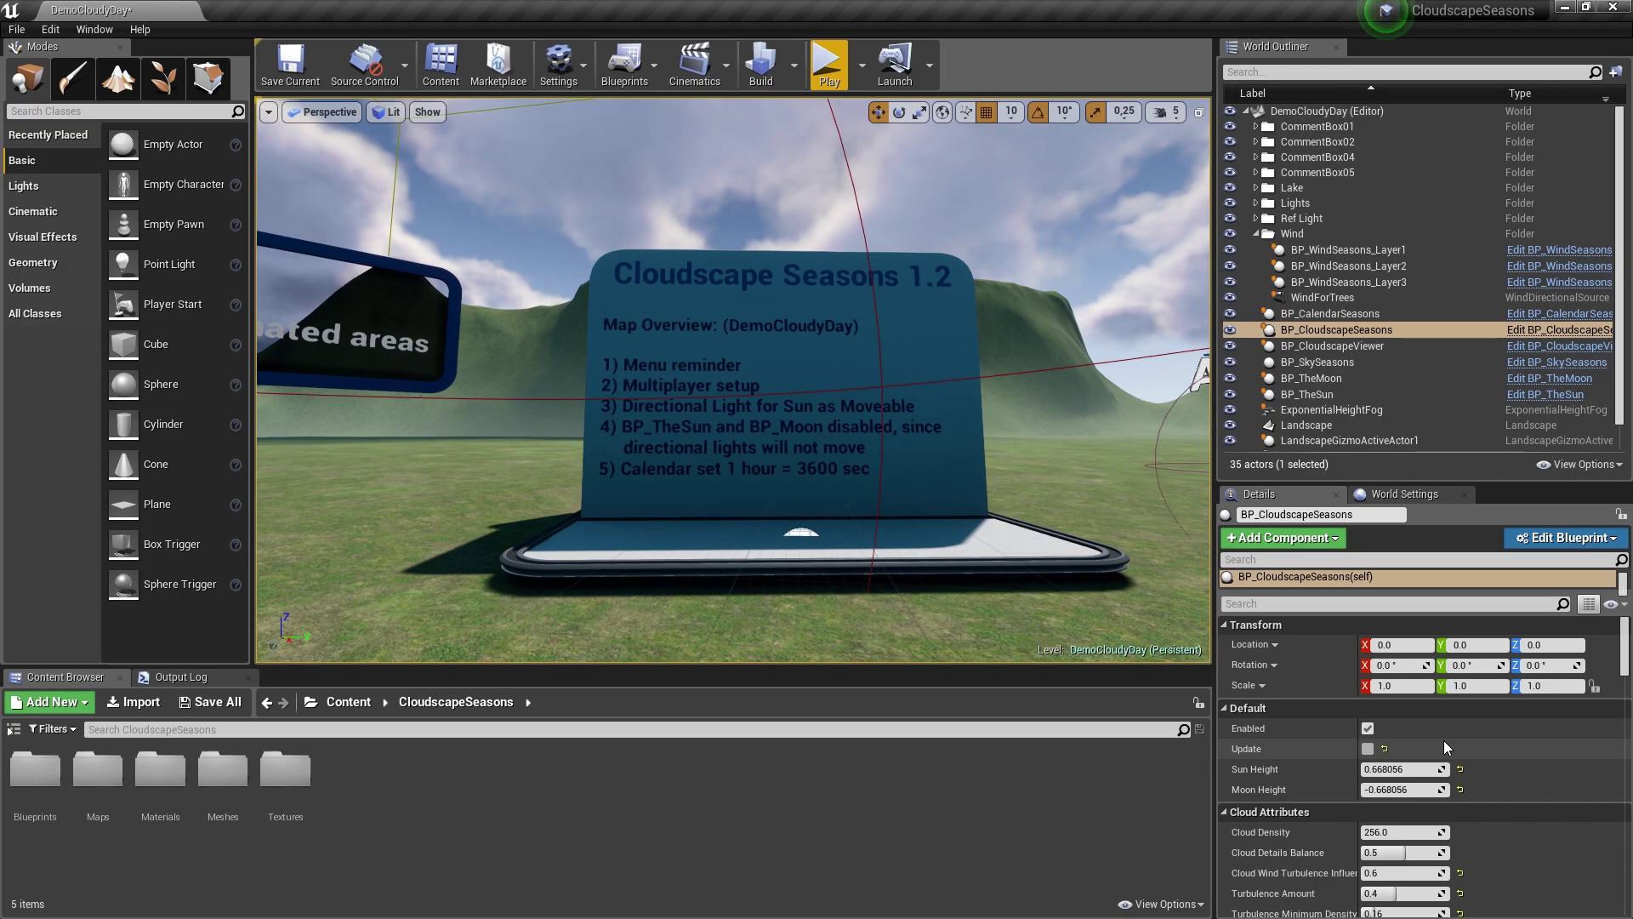
scroll(1390, 730, "down", 3)
scroll(1390, 727, "down", 1)
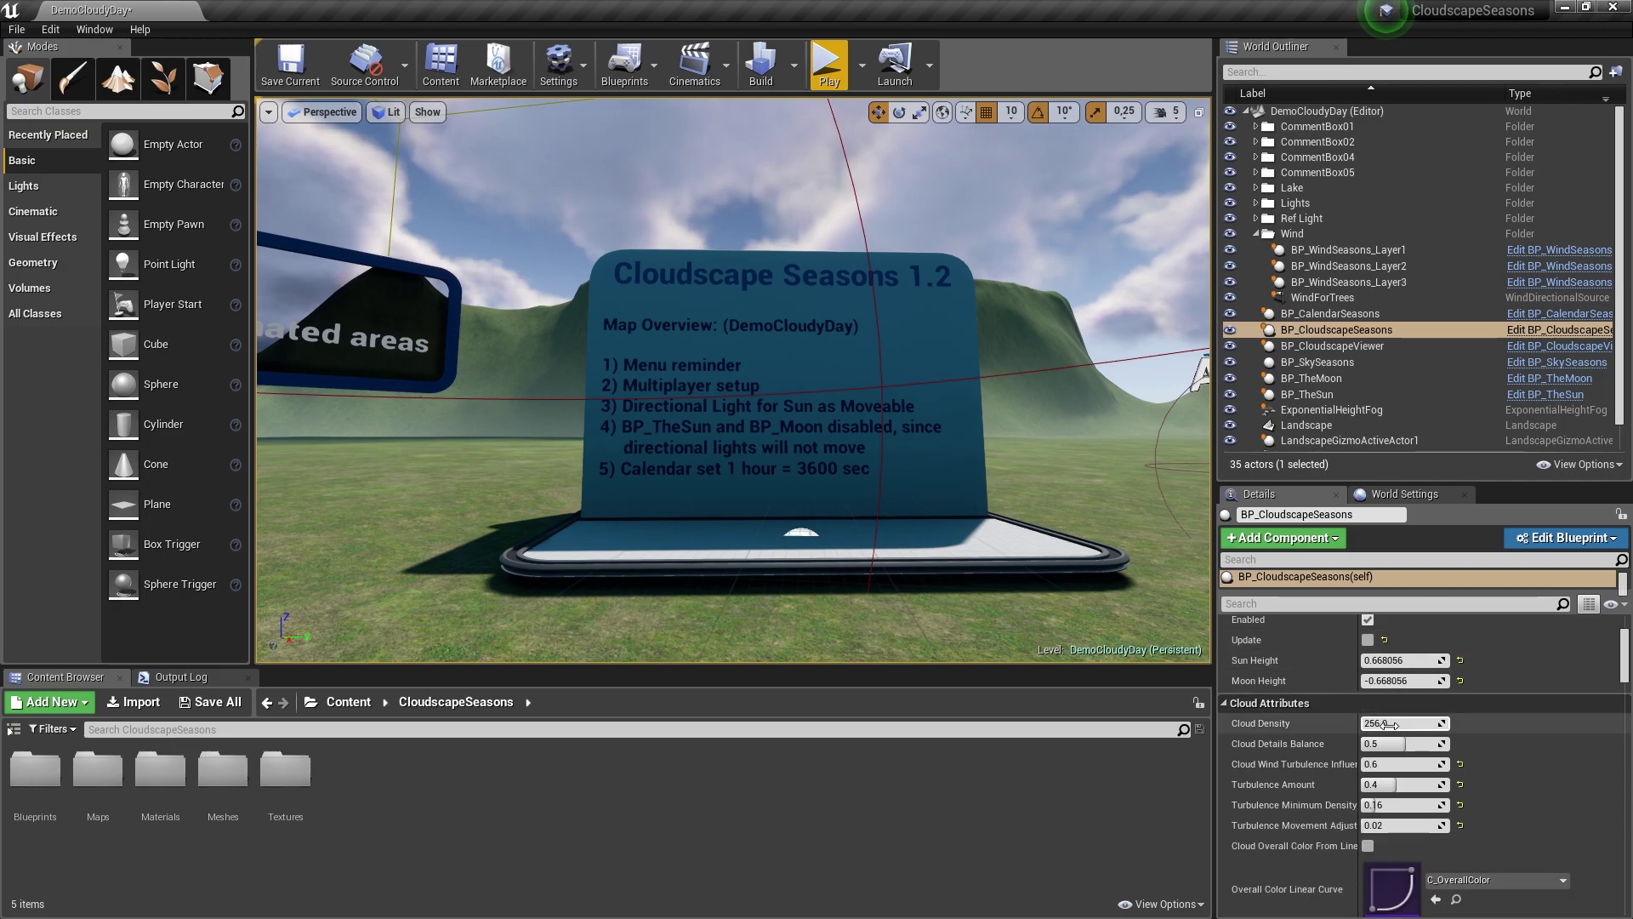
right_click_drag(970, 459, 974, 390)
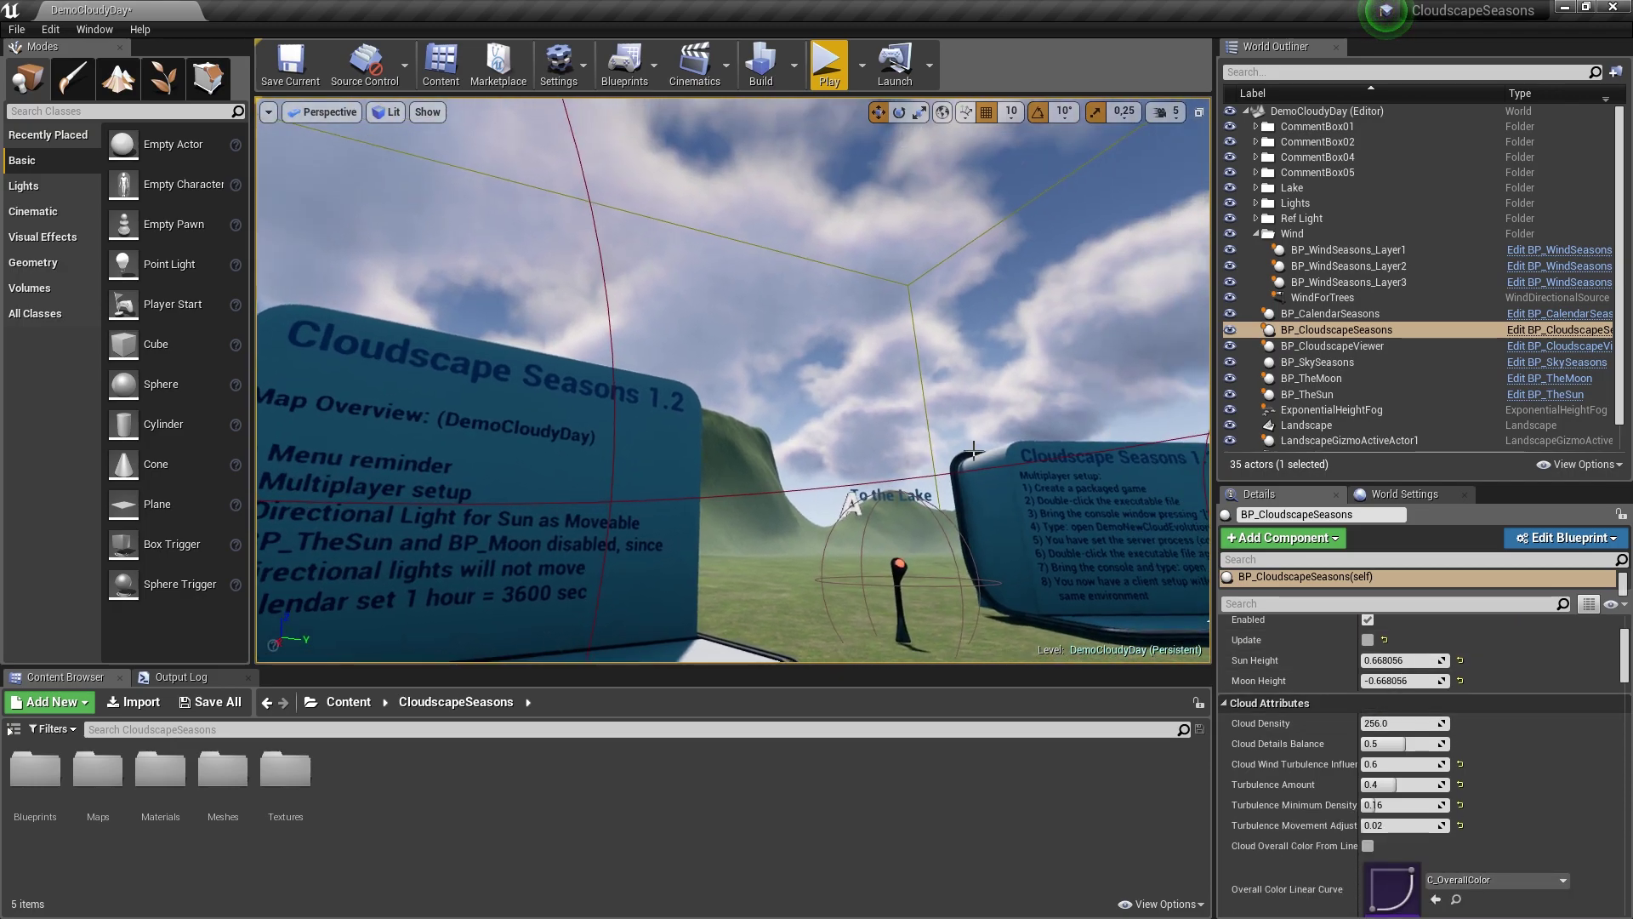
scroll(1550, 708, "down", 10)
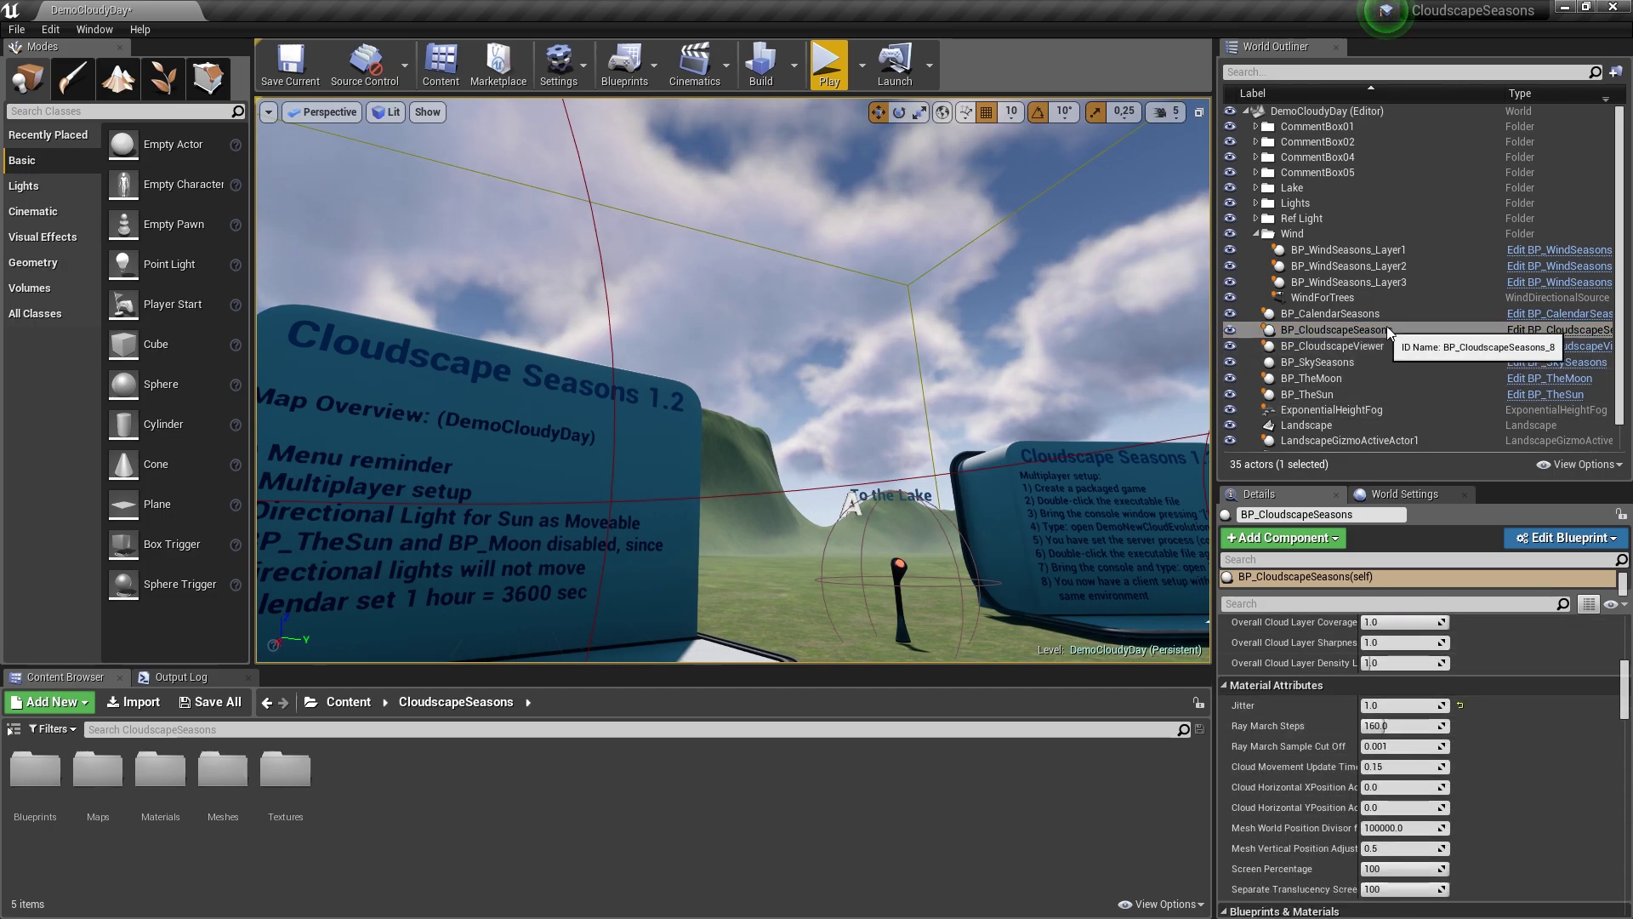
scroll(1474, 757, "down", 2)
scroll(1473, 758, "down", 6)
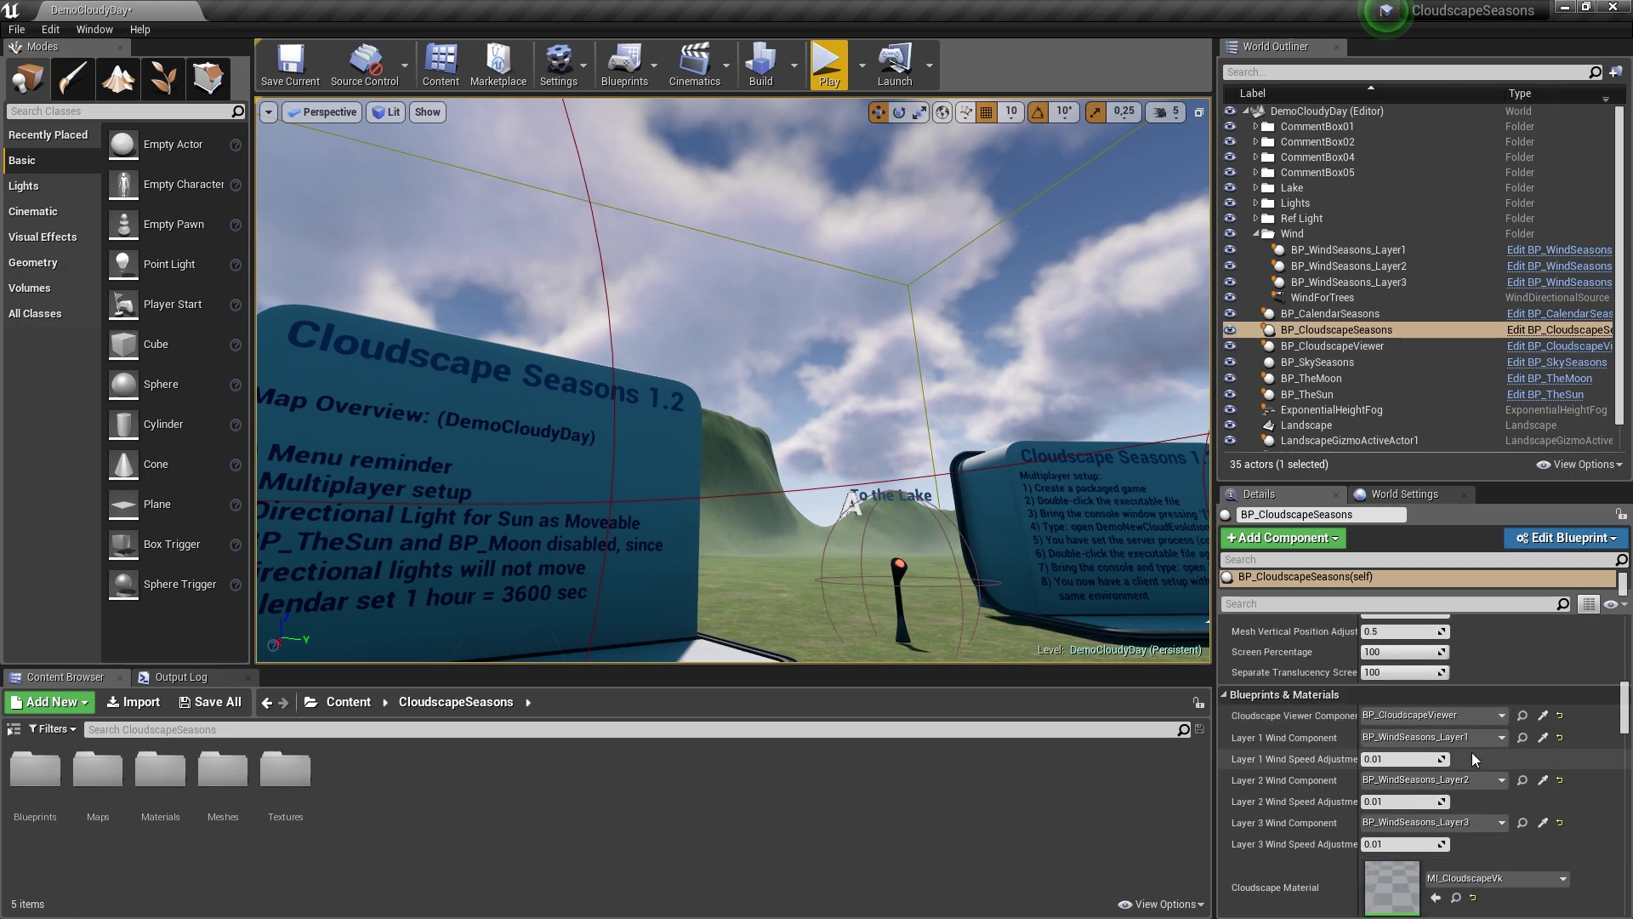
scroll(1472, 754, "down", 9)
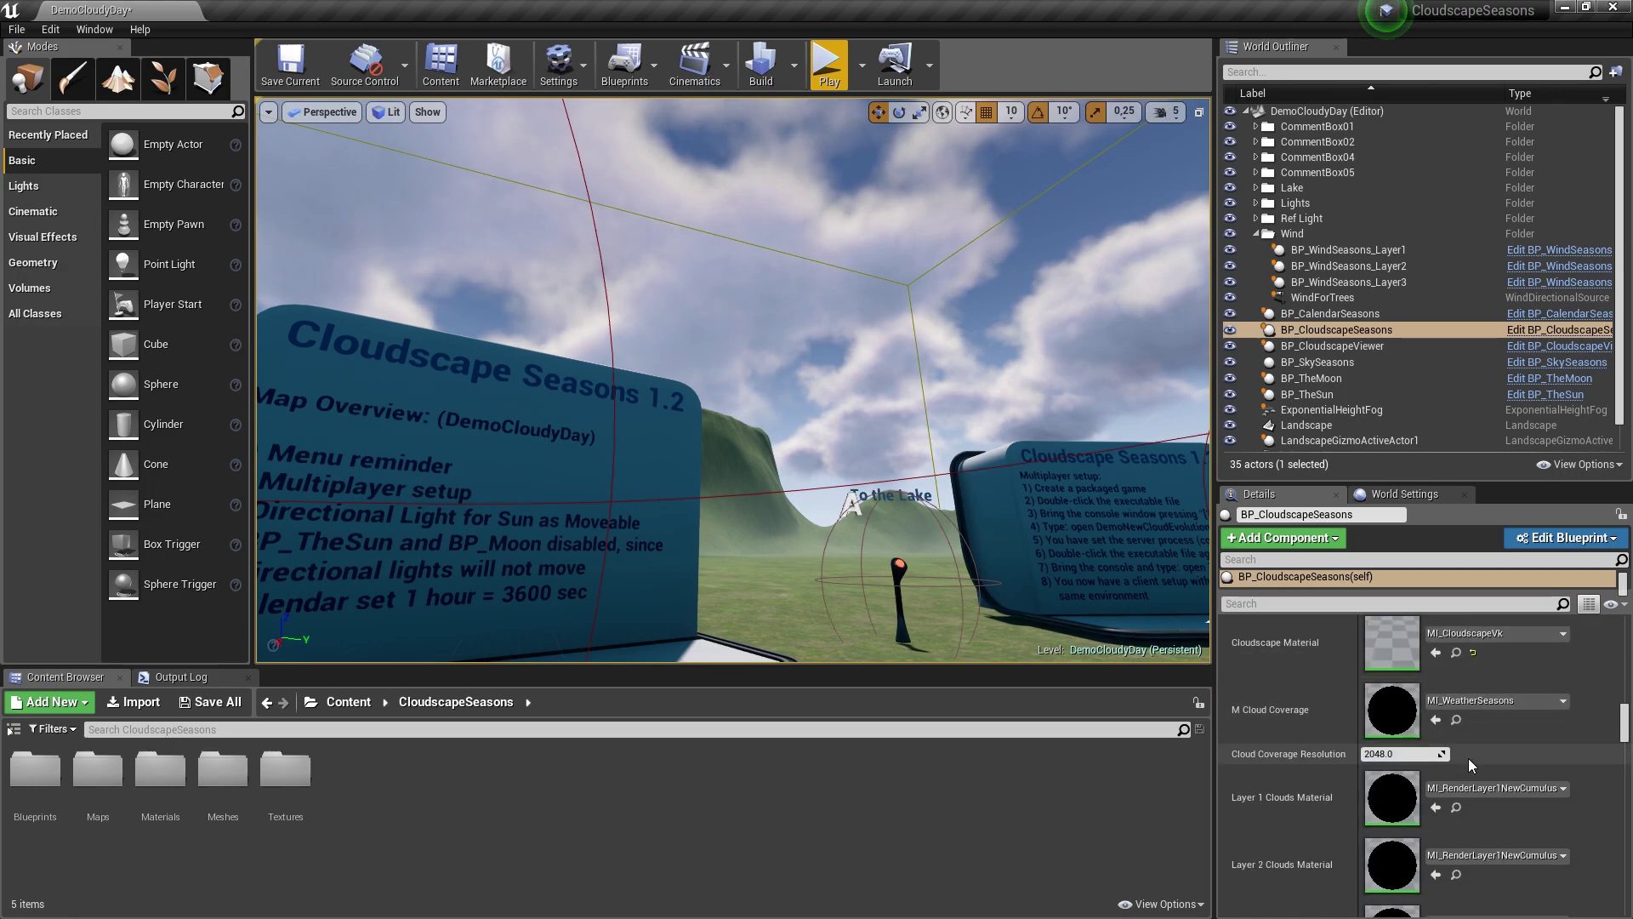
scroll(1470, 758, "up", 6)
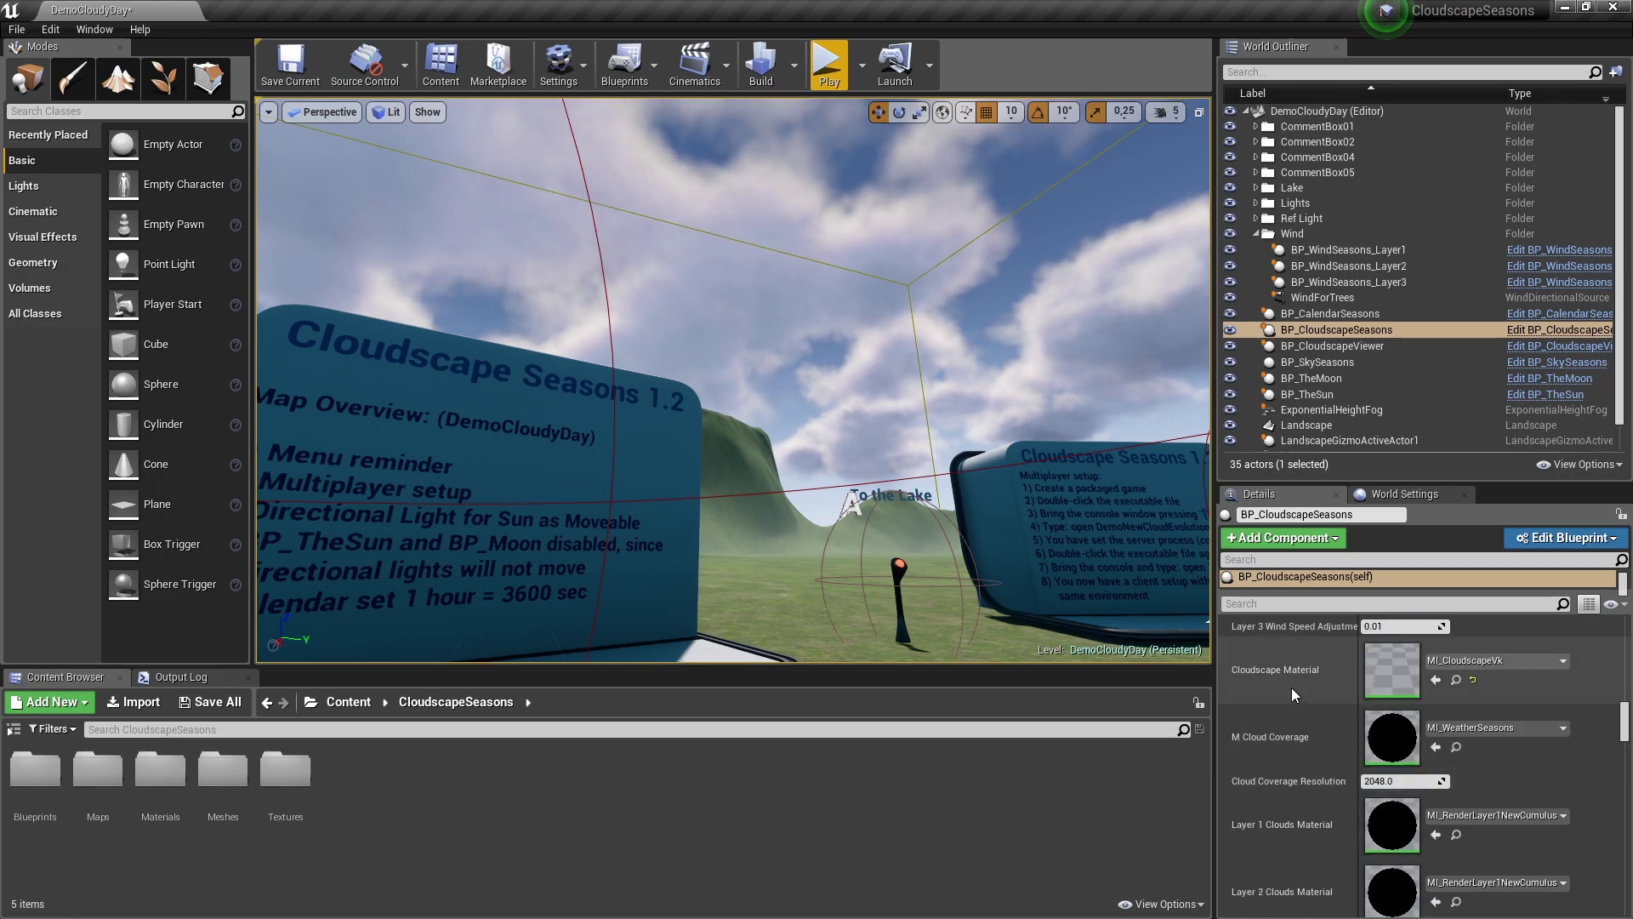
scroll(1510, 720, "up", 3)
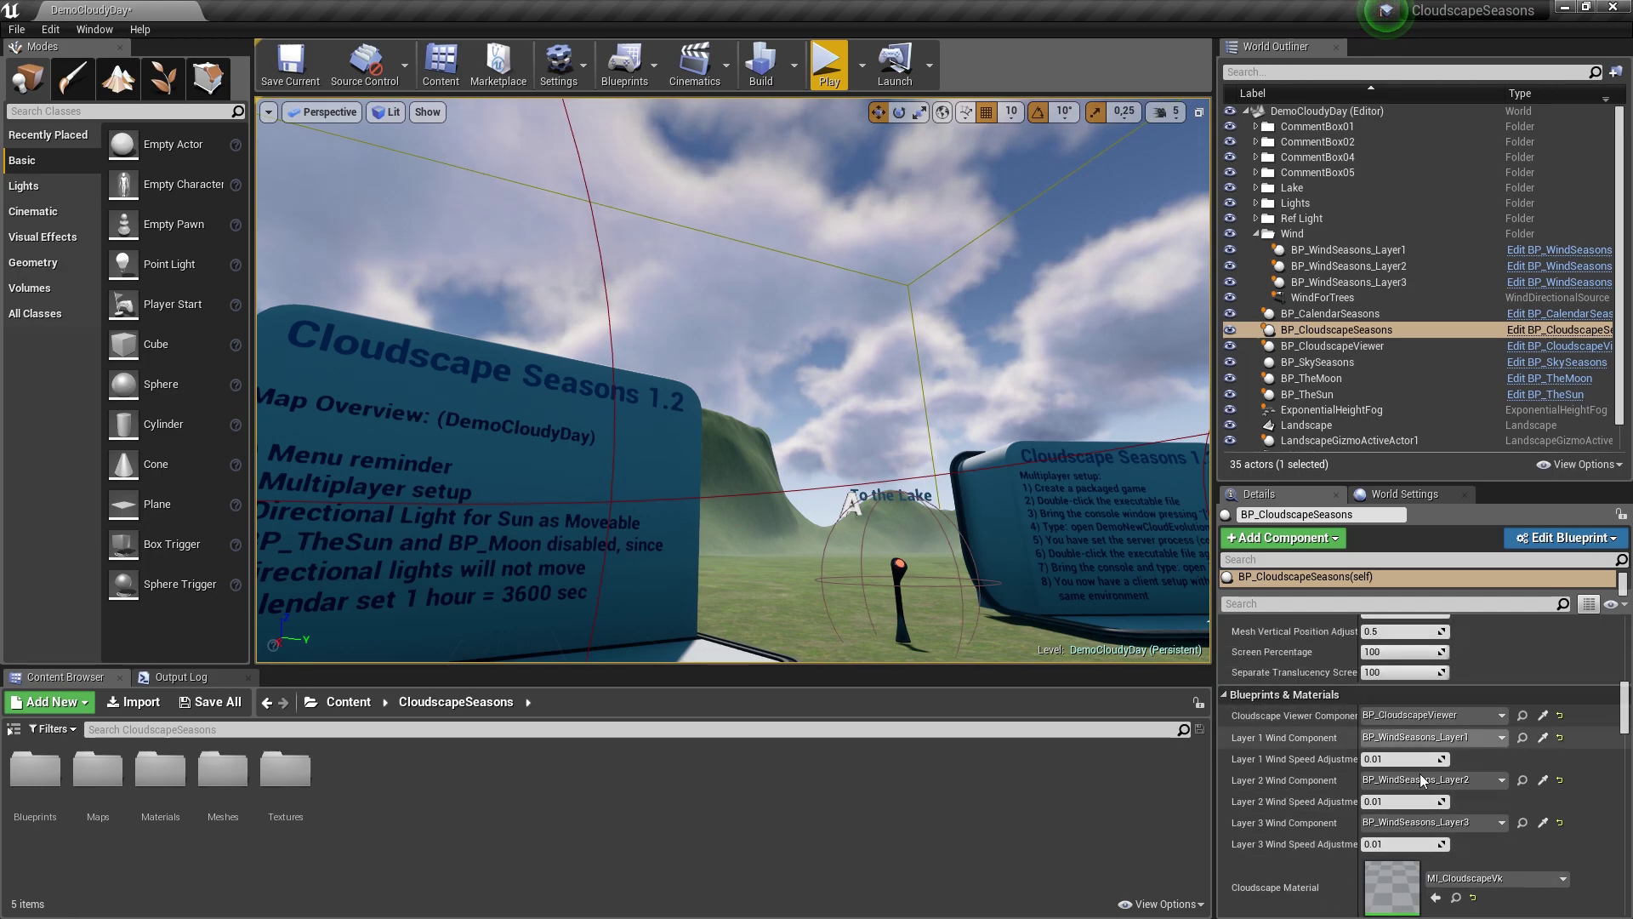
scroll(1479, 795, "down", 7)
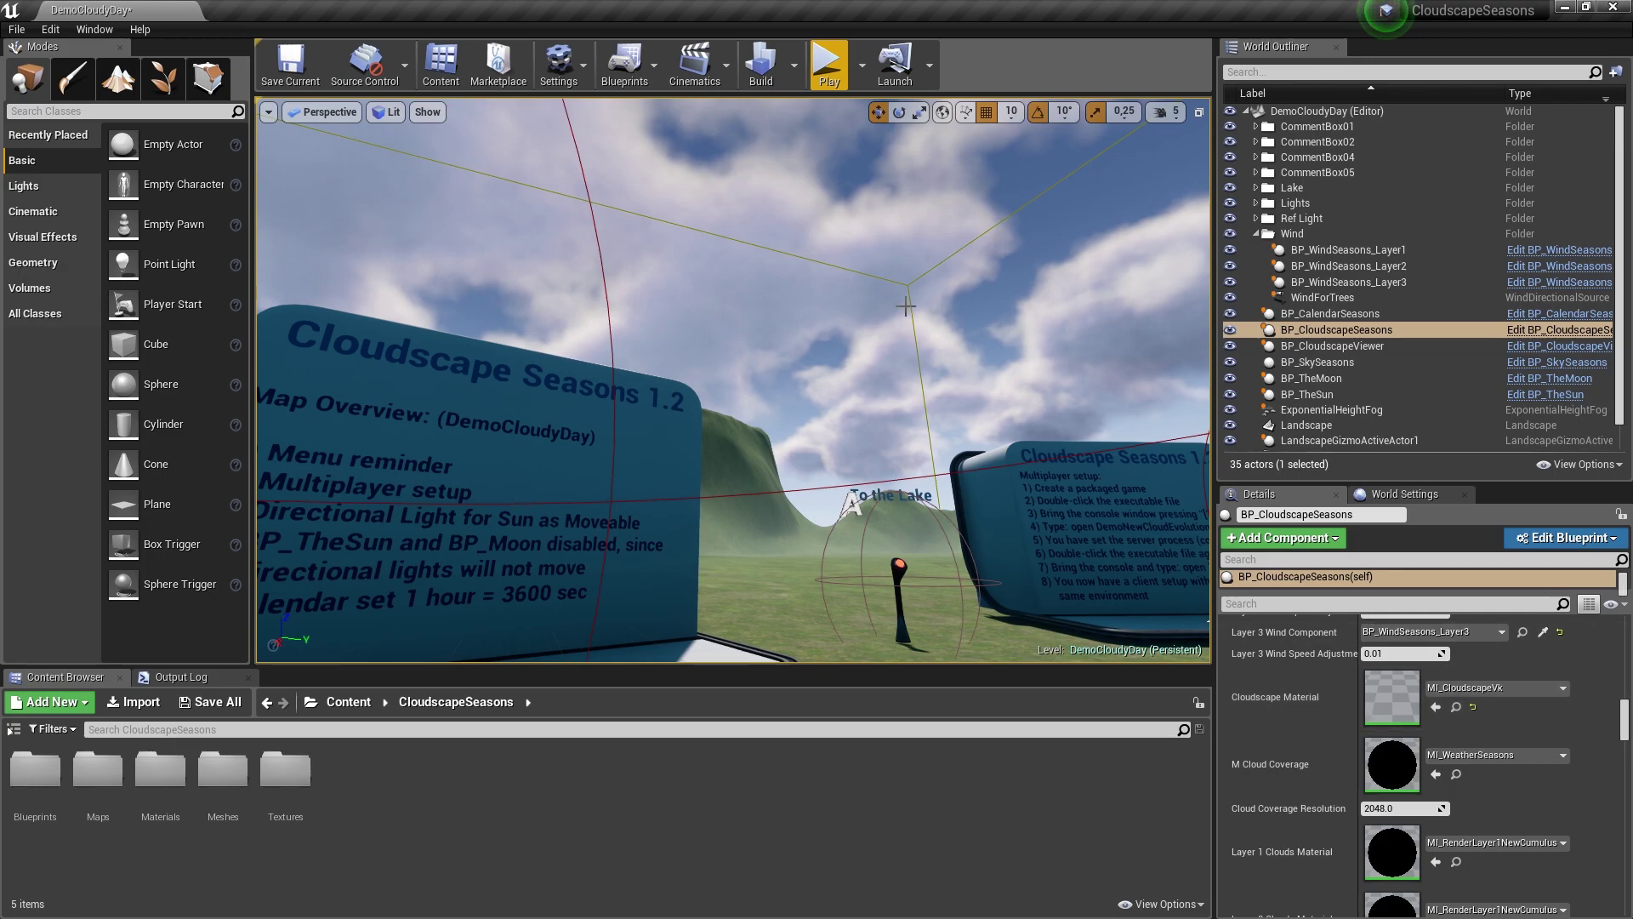
Look around the level's sky to examine the clouds from several directions, above the signs and towards the sun.
right_click_drag(859, 267, 933, 280)
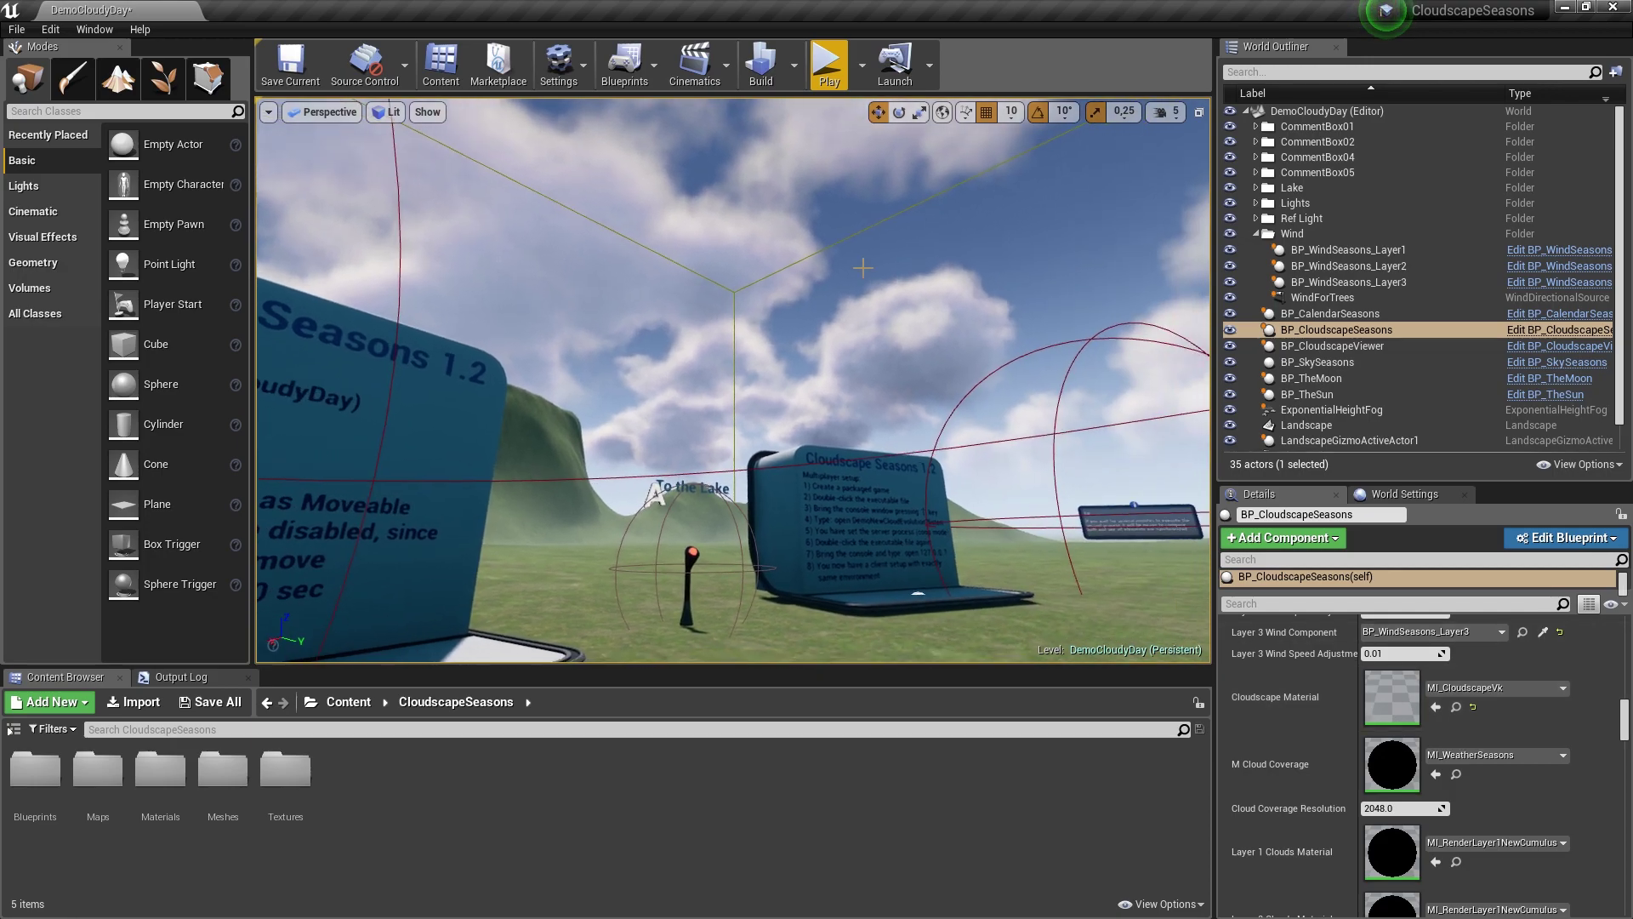
right_click(859, 266)
right_click_drag(762, 241, 715, 222)
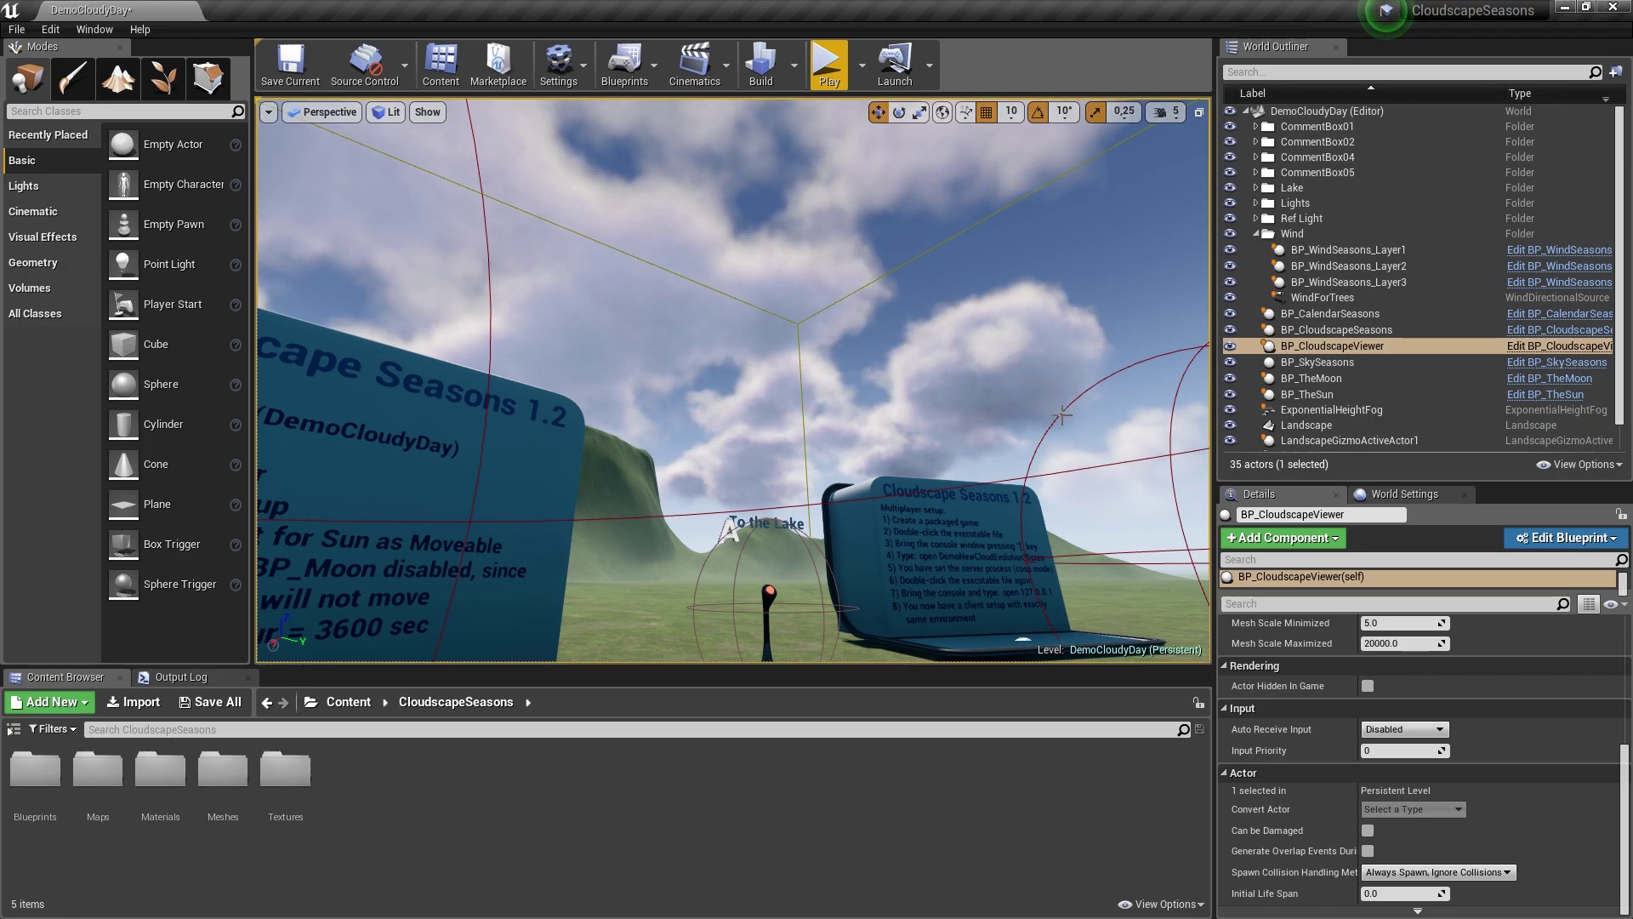
right_click_drag(1015, 436, 1015, 436)
right_click_drag(911, 374, 912, 374)
right_click_drag(872, 266, 873, 265)
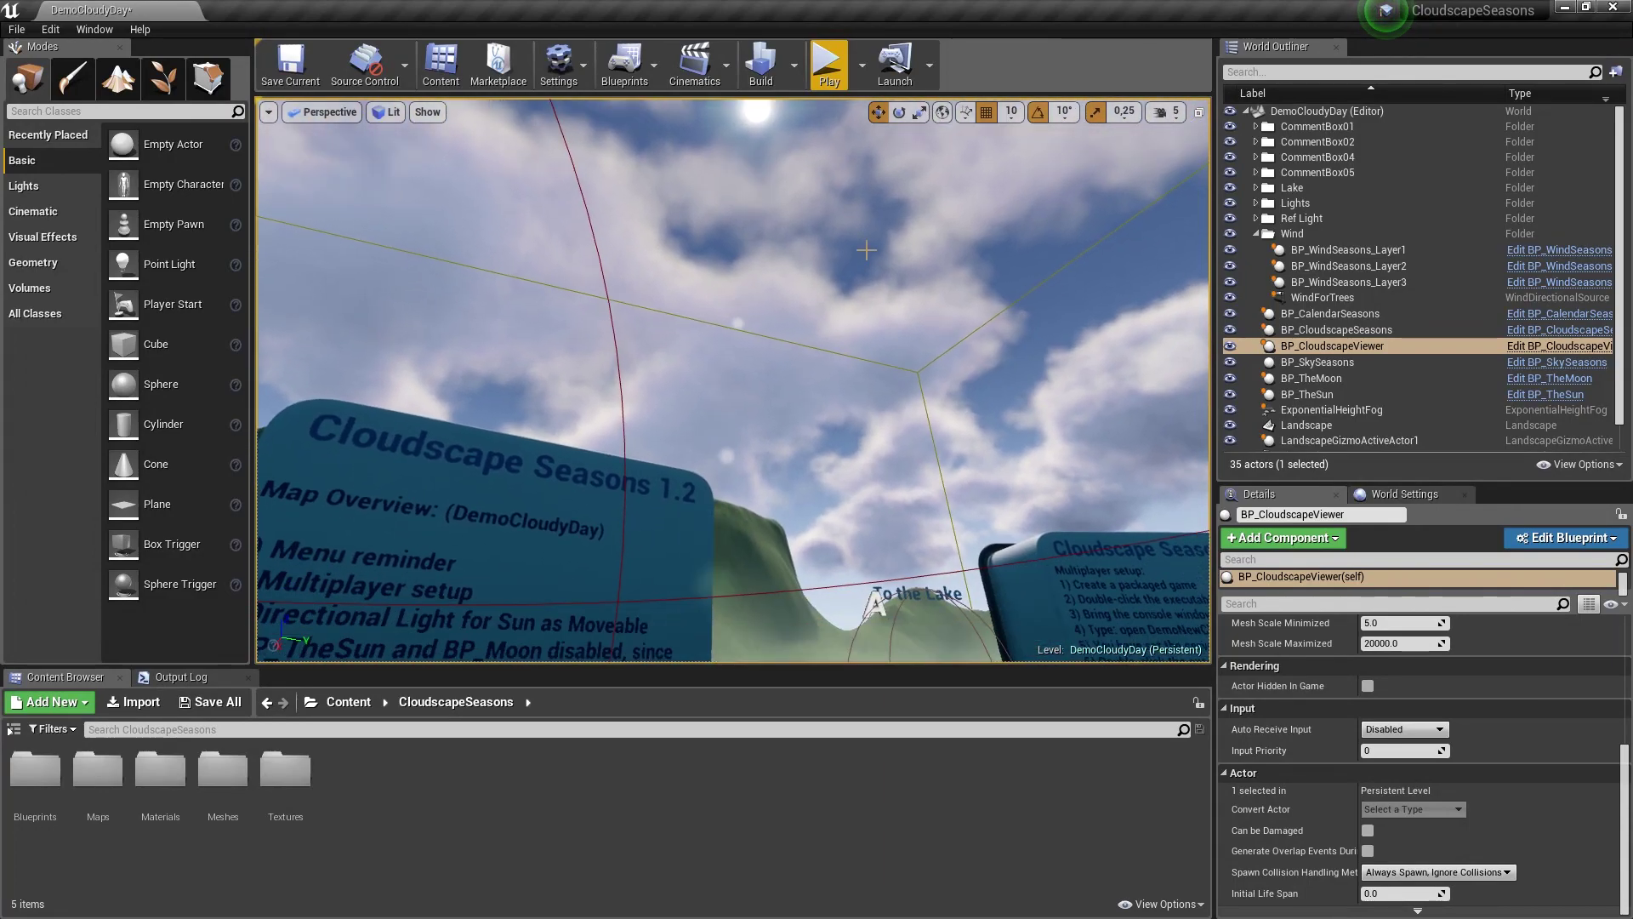
right_click_drag(873, 322, 879, 310)
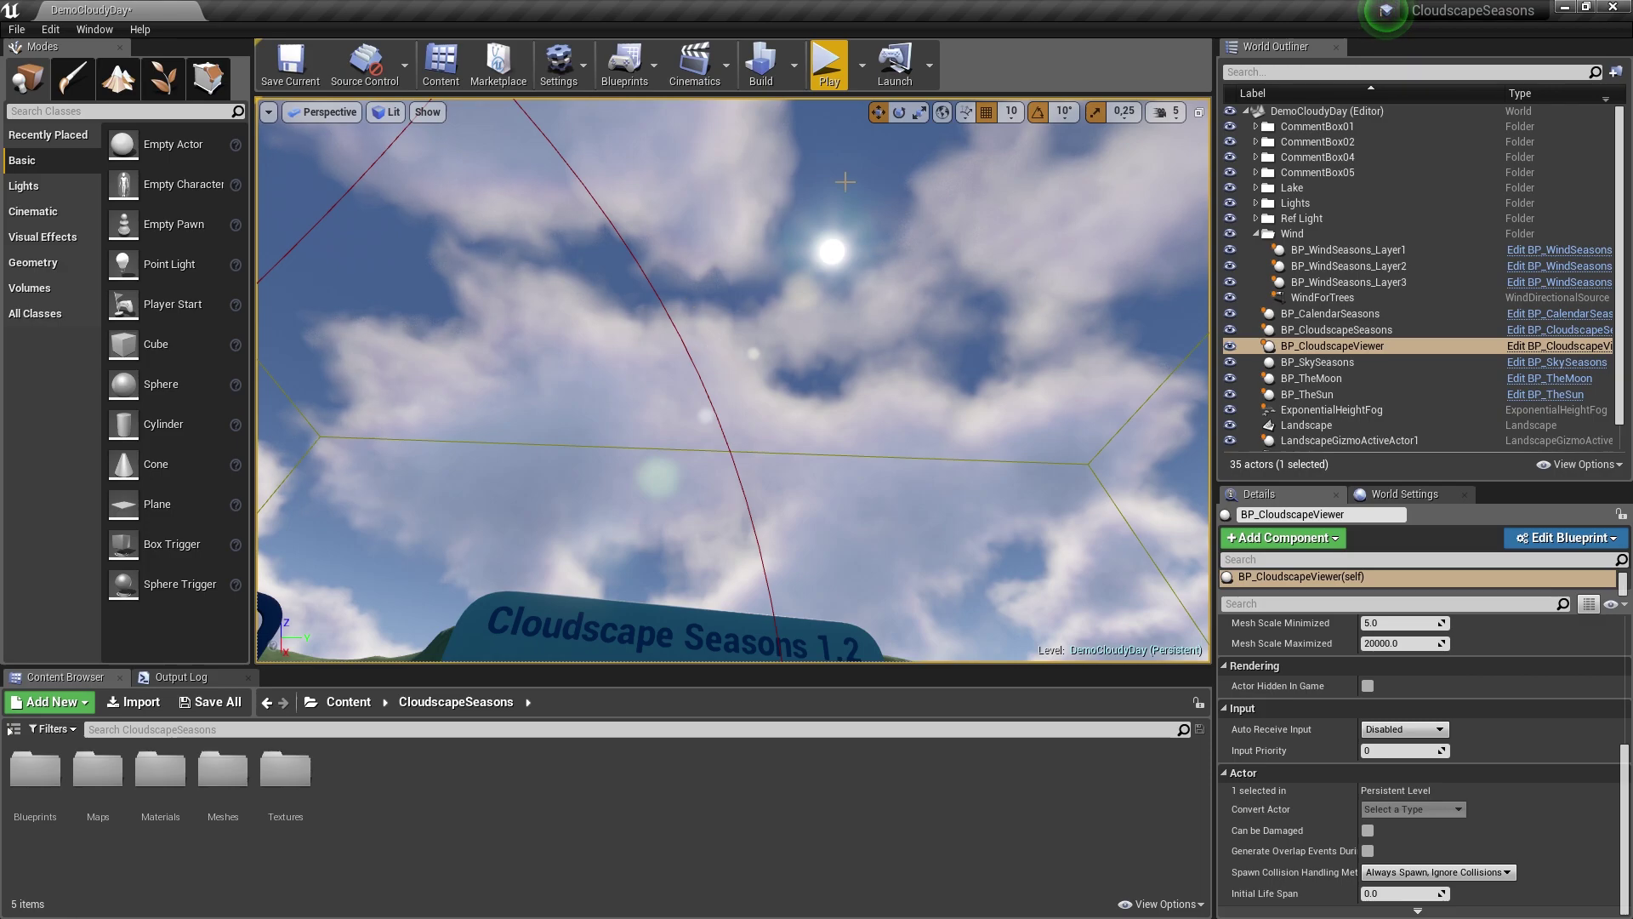
right_click_drag(725, 256, 725, 256)
right_click_drag(858, 277, 858, 277)
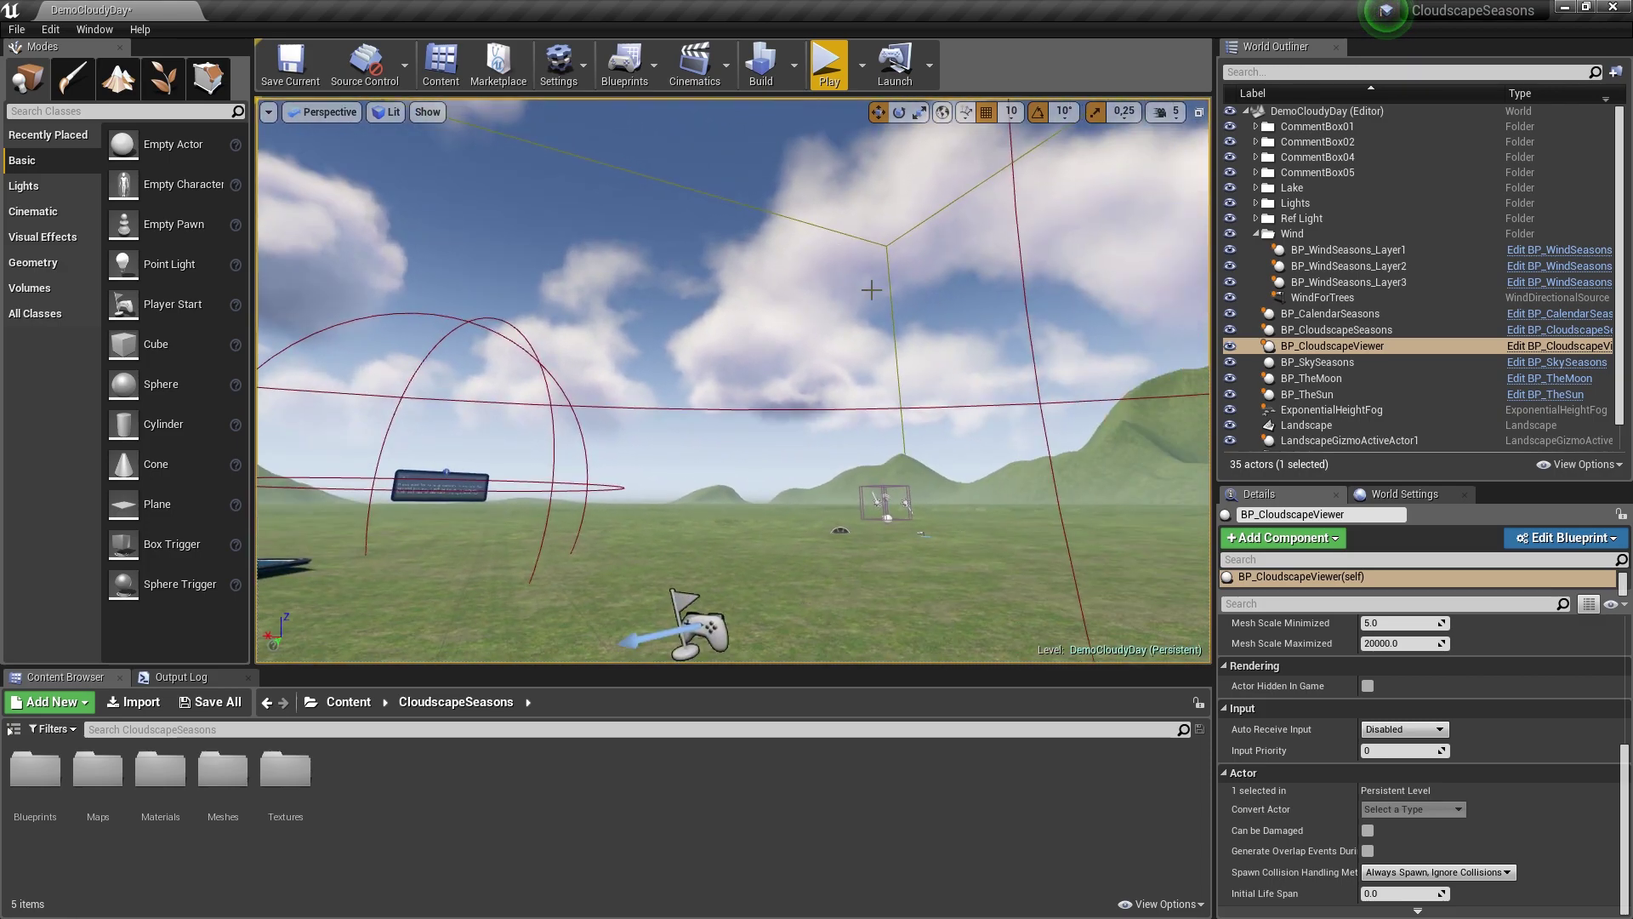
key("f")
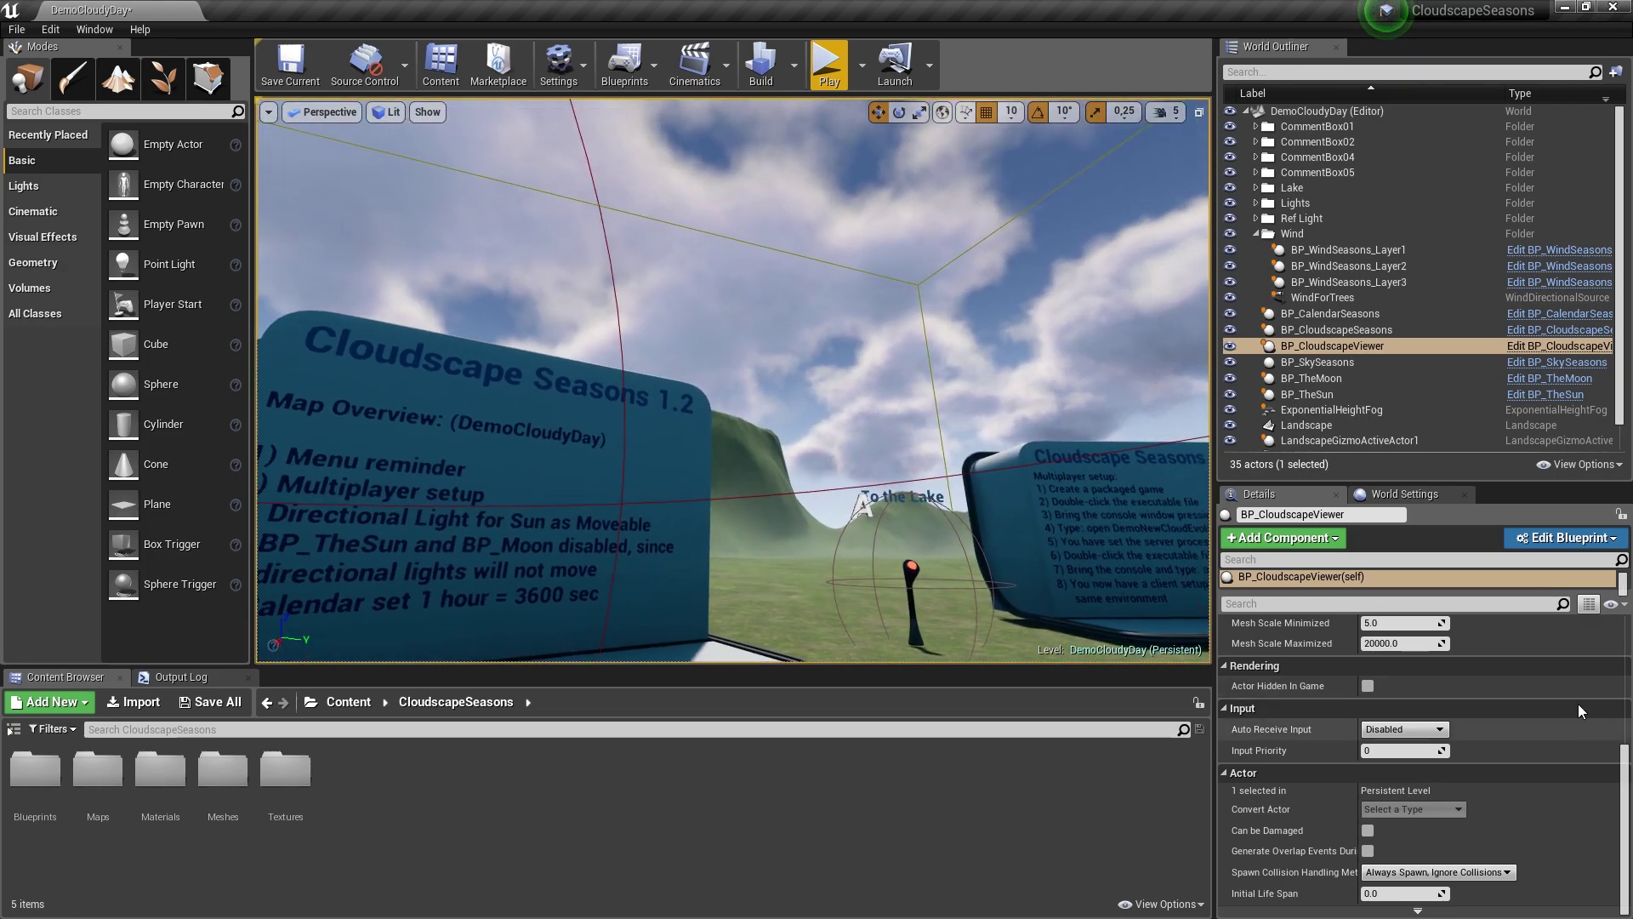
Select BP_CloudscapeSeasons and review its wind components, cloud coverage material, layer cloud materials and shadow settings.
left_click(1359, 330)
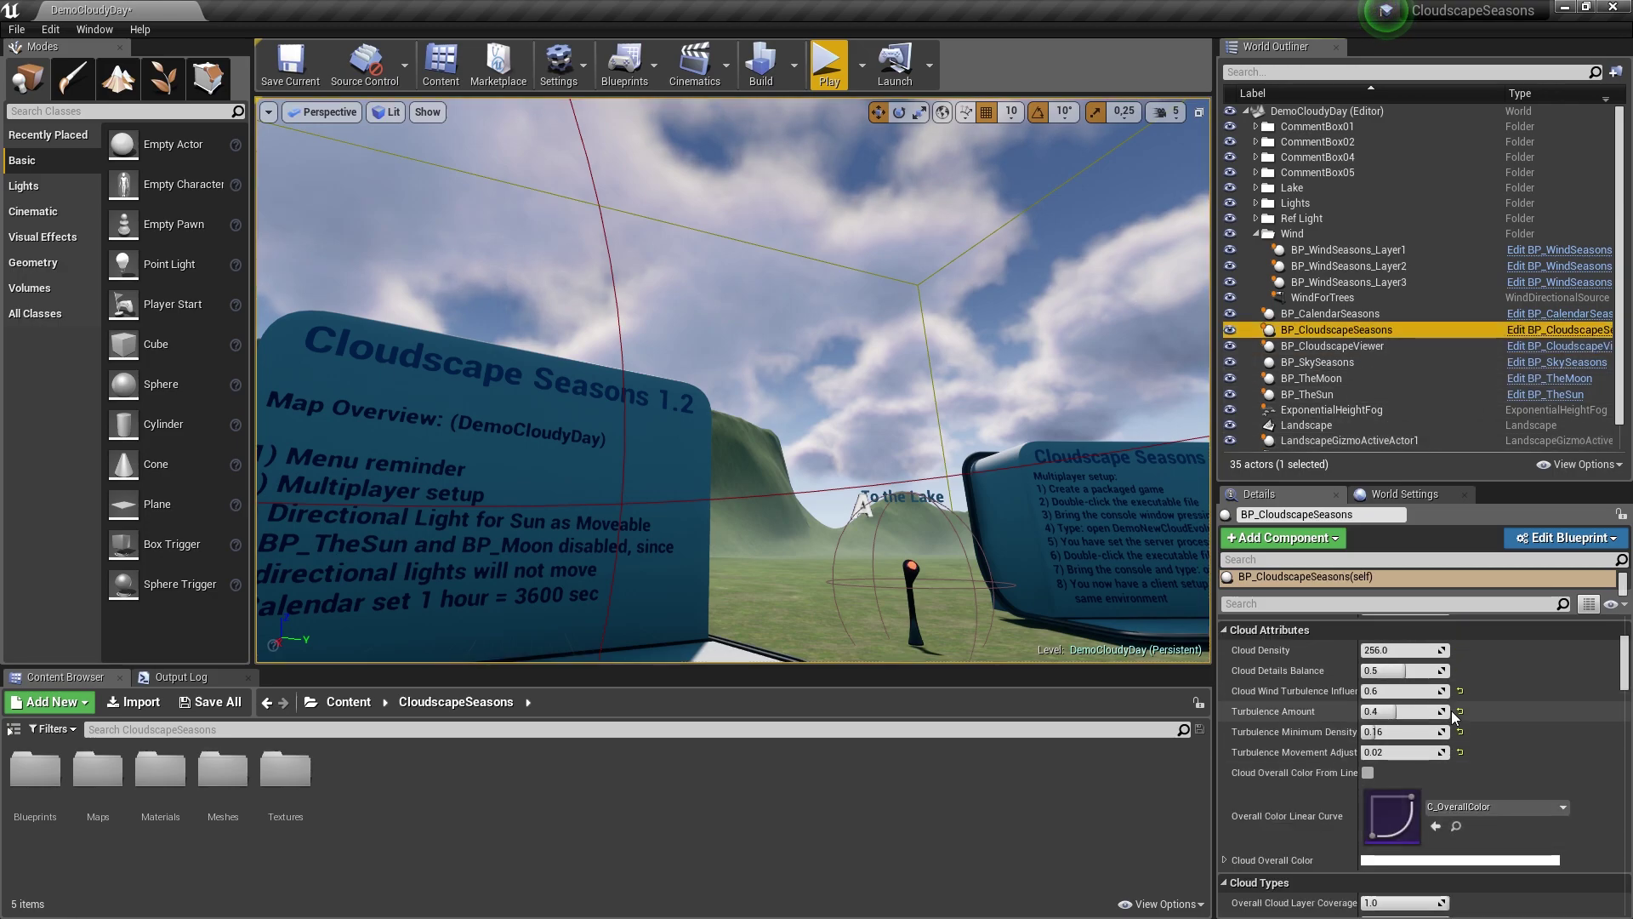
scroll(1454, 717, "down", 10)
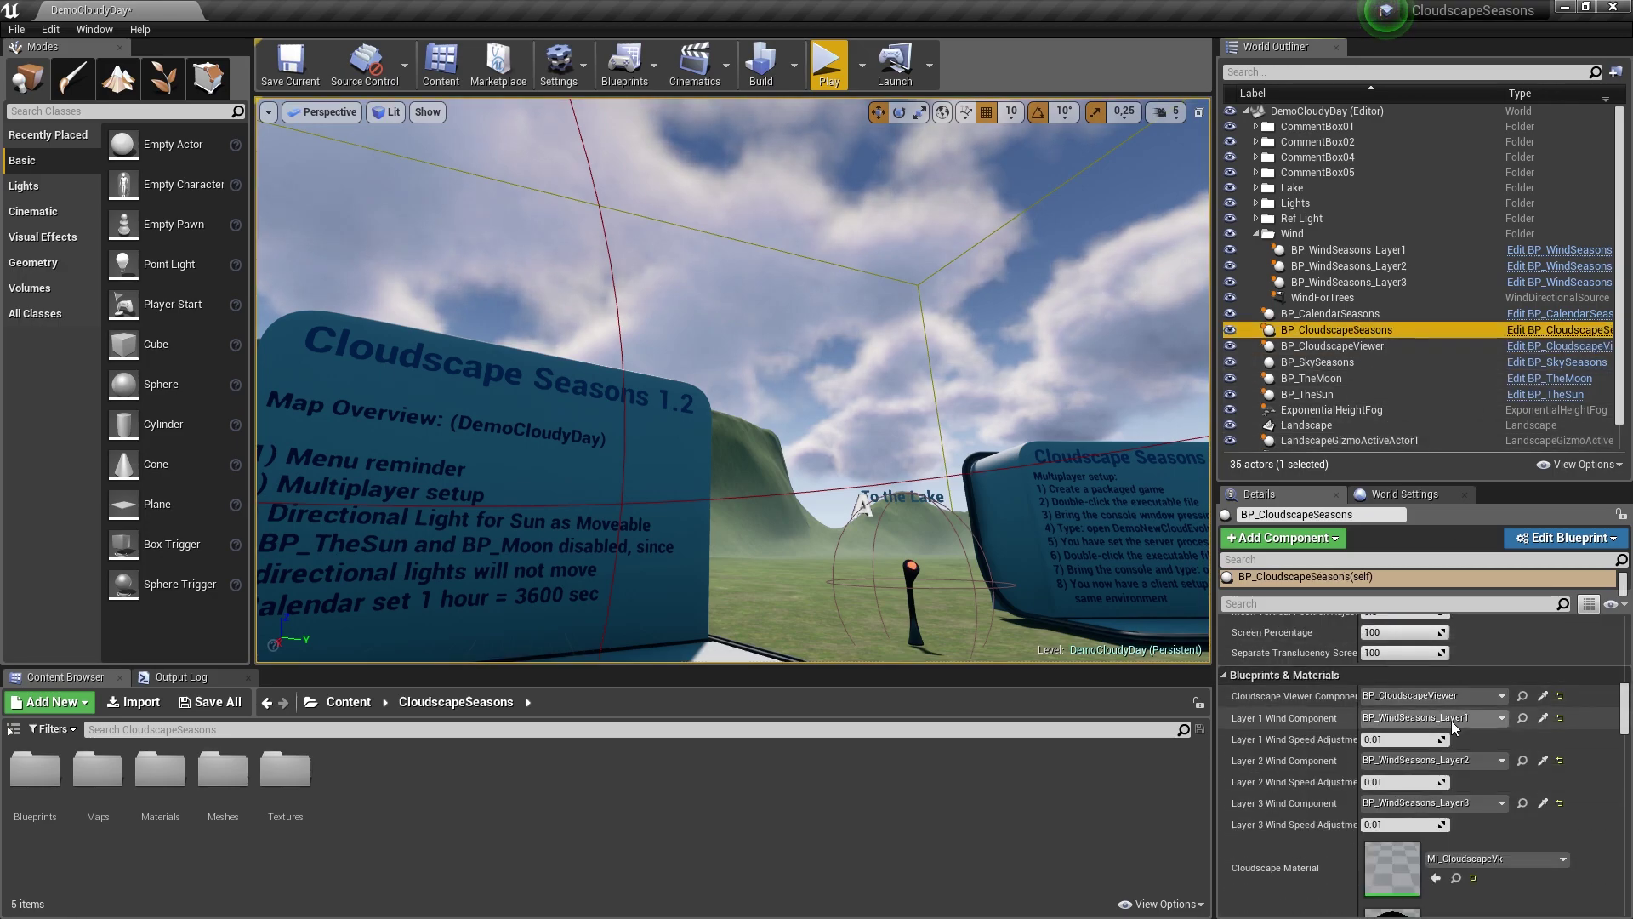
scroll(1451, 721, "down", 2)
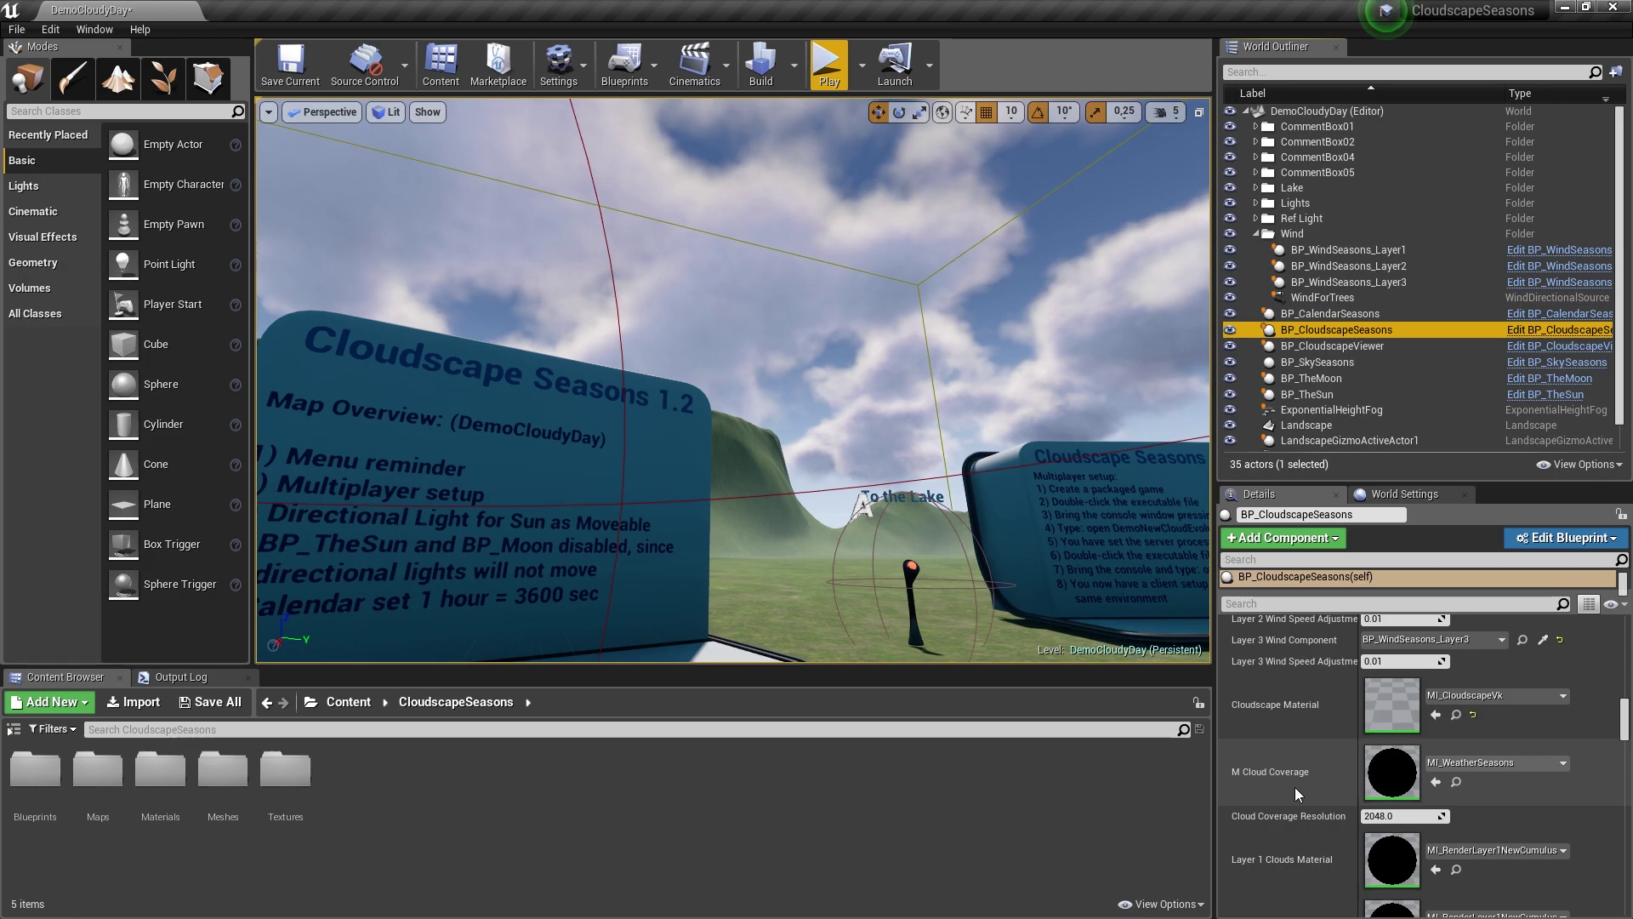
scroll(1293, 789, "down", 3)
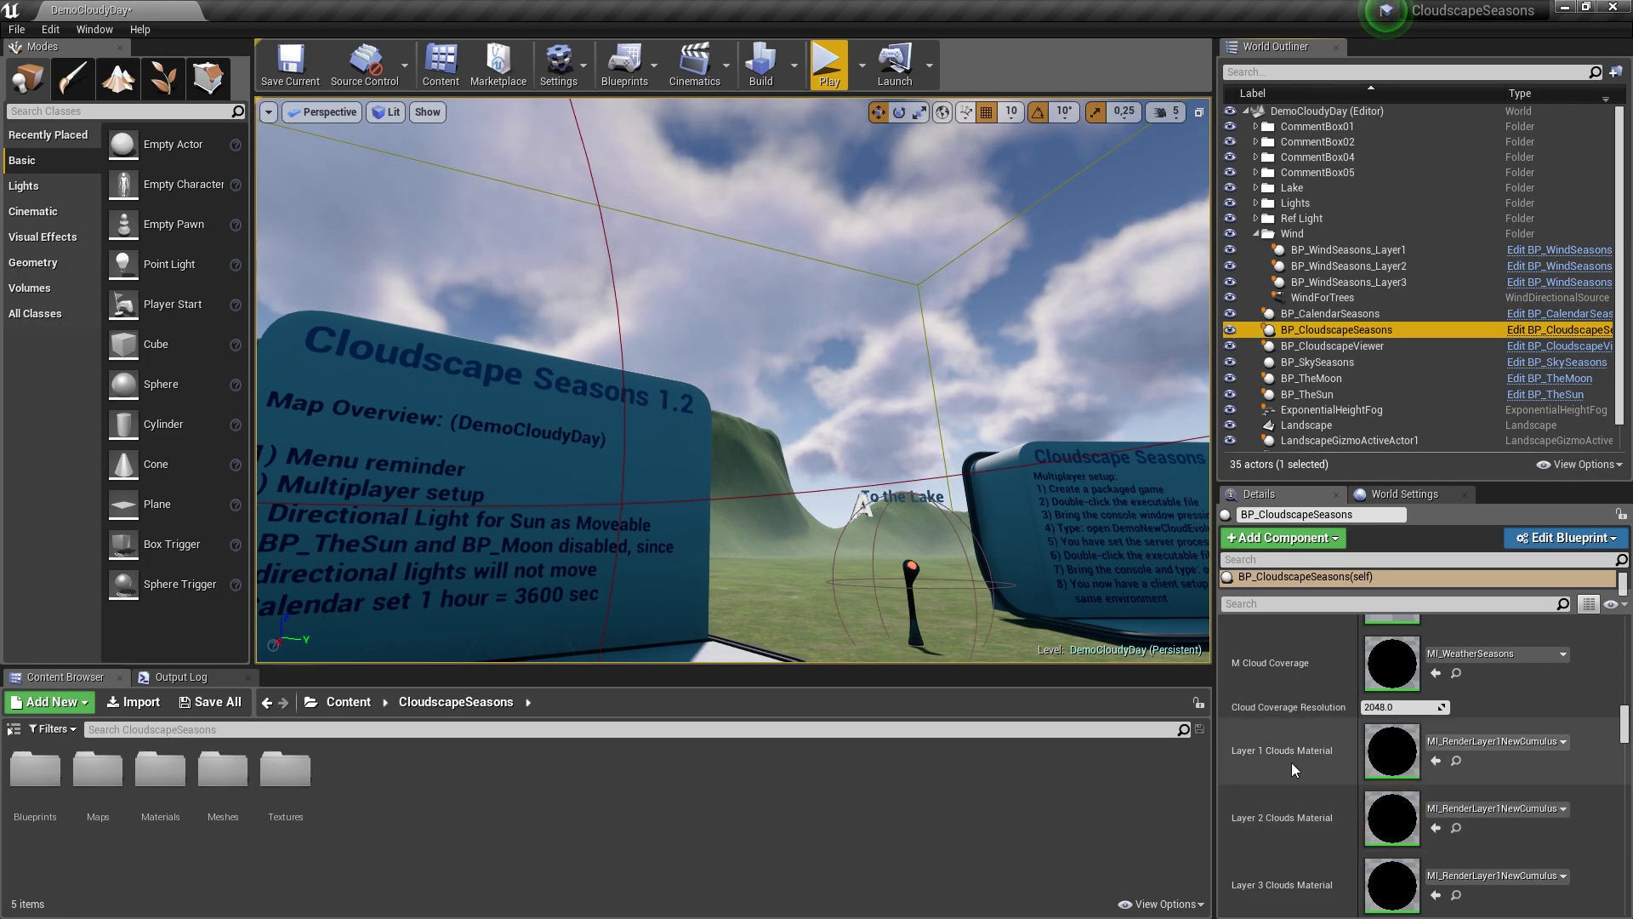
scroll(1292, 762, "down", 5)
scroll(1291, 763, "down", 10)
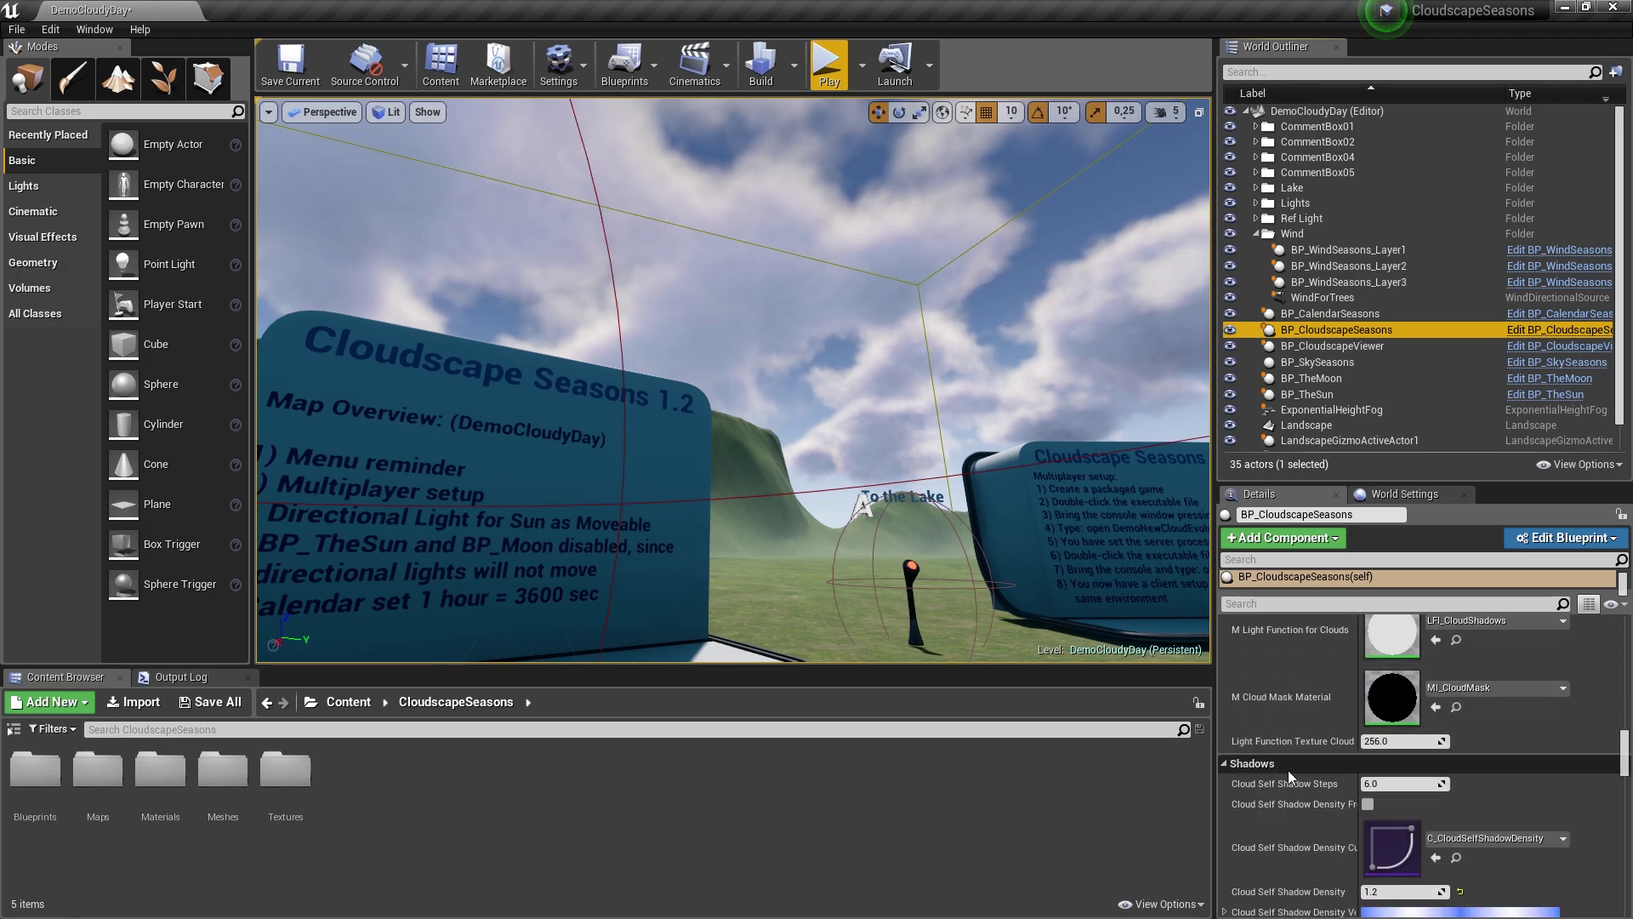
Expand the Layer 1 group in the Cloud Types settings of BP_CloudscapeSeasons.
left_click_drag(1624, 753, 1623, 861)
left_click(1234, 829)
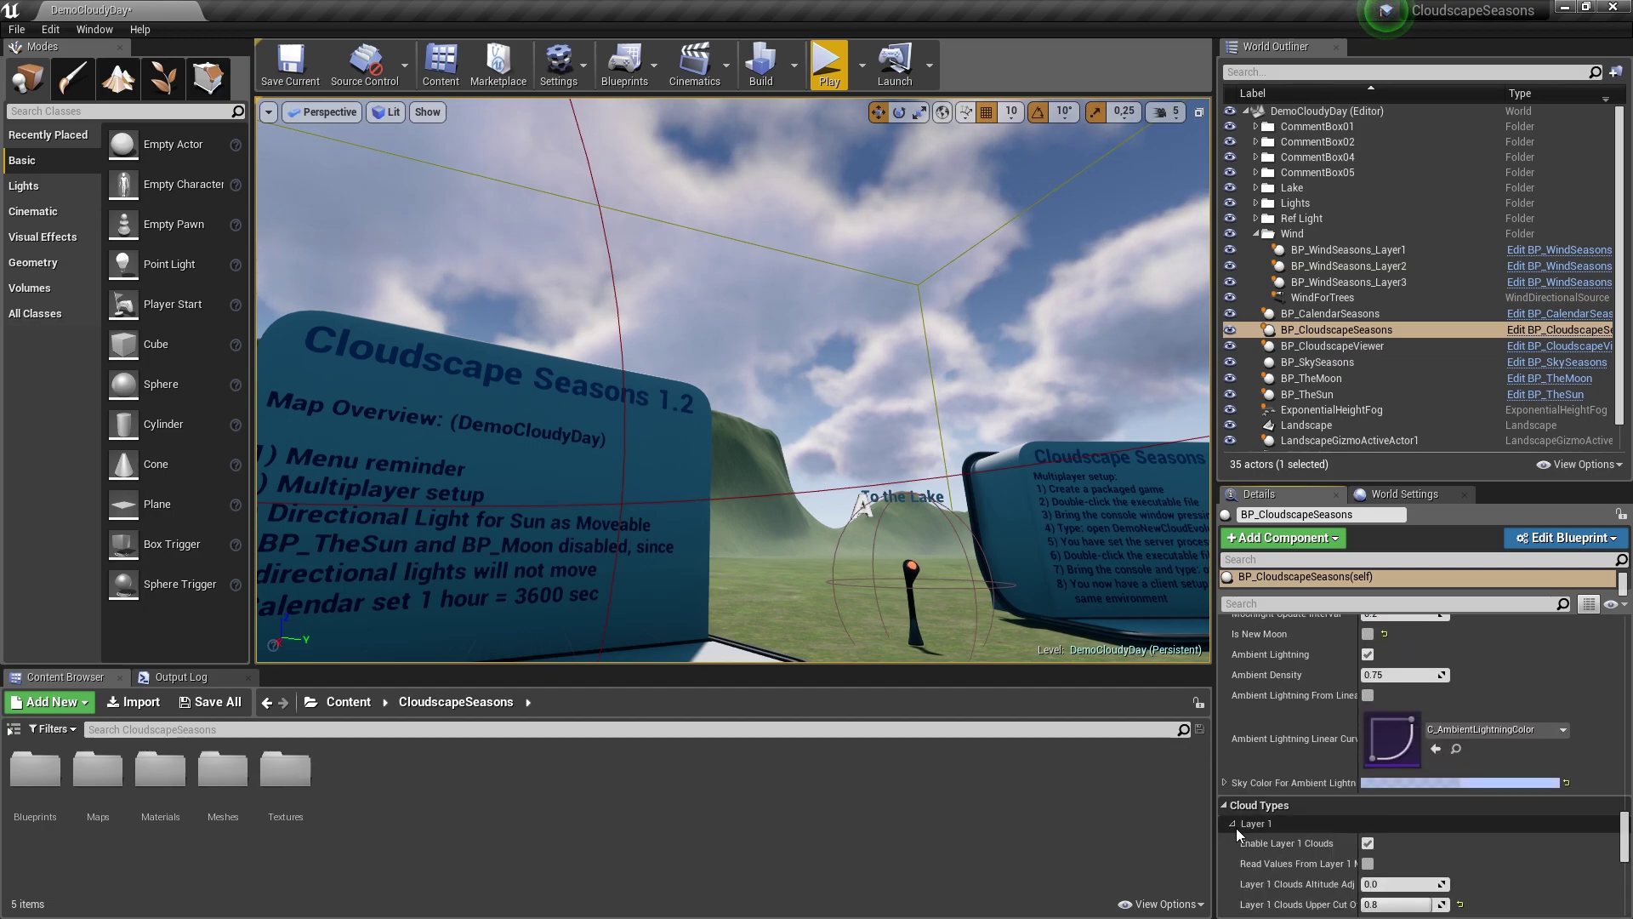
scroll(1233, 829, "down", 5)
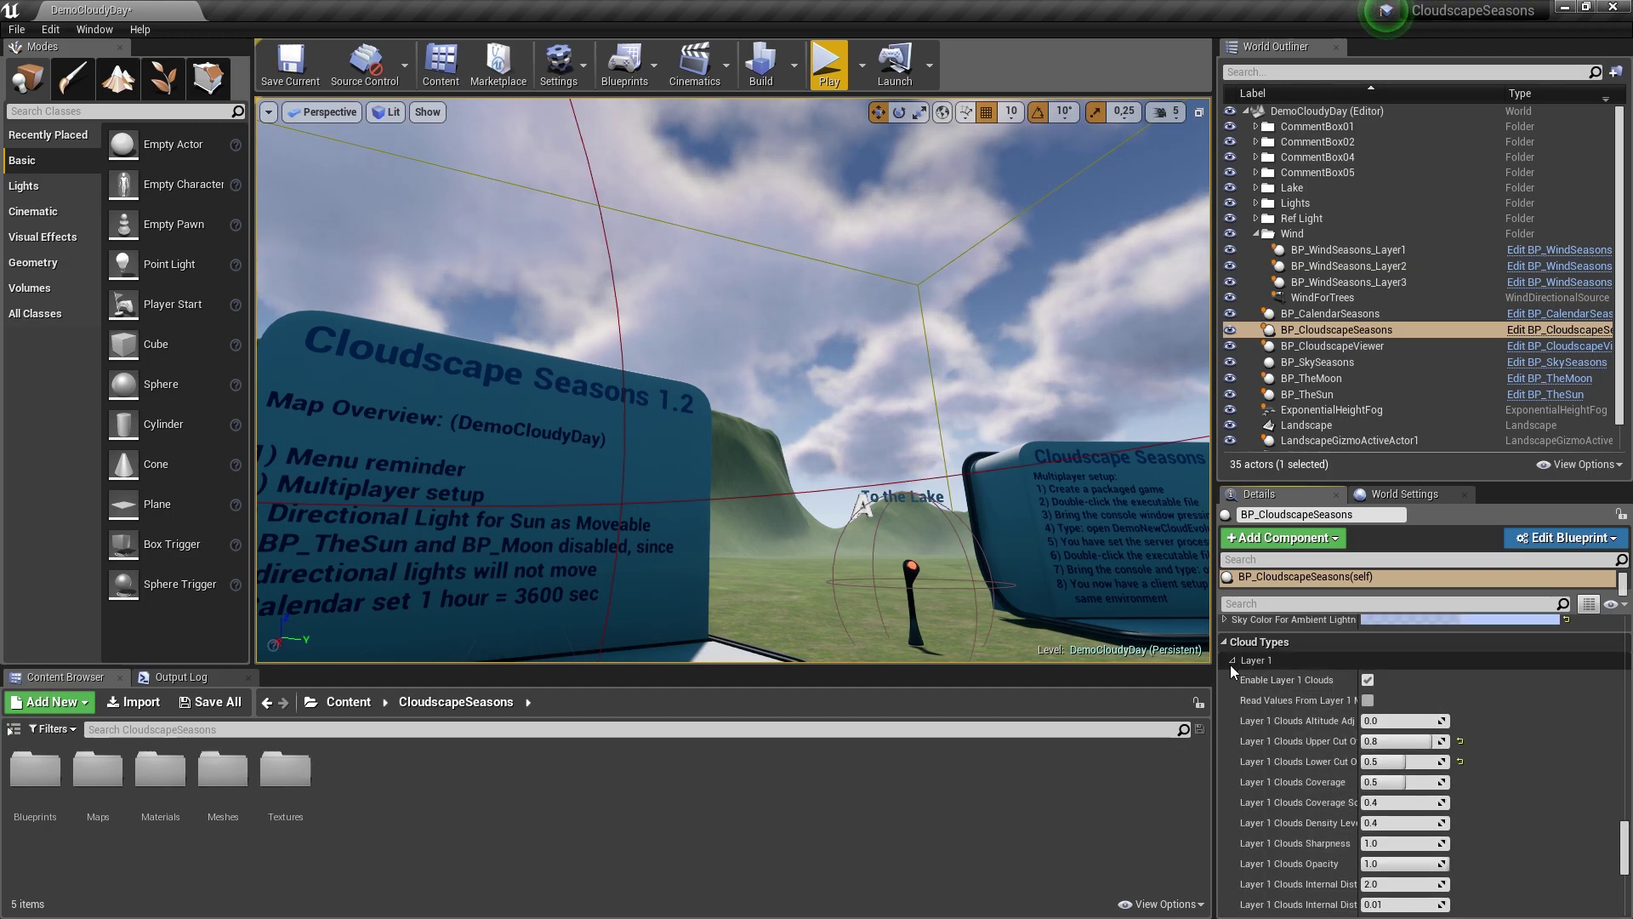
Turn the Layer 1 clouds off and on again, and widen the property name column to show the full Layer 1 setting names.
left_click(1368, 679)
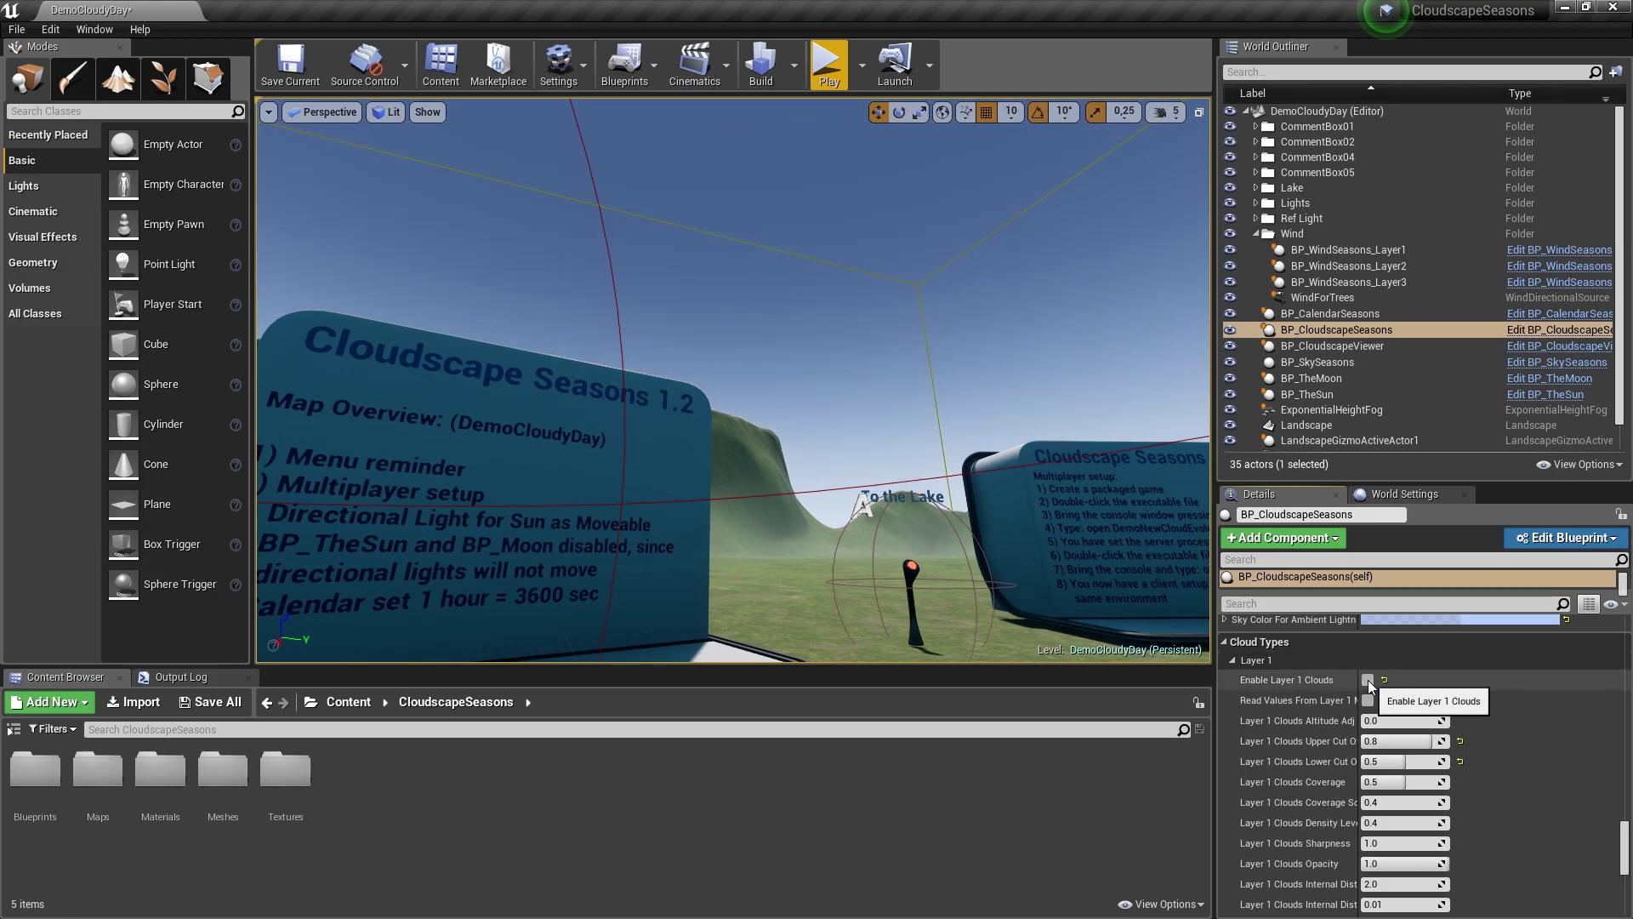
left_click(1368, 680)
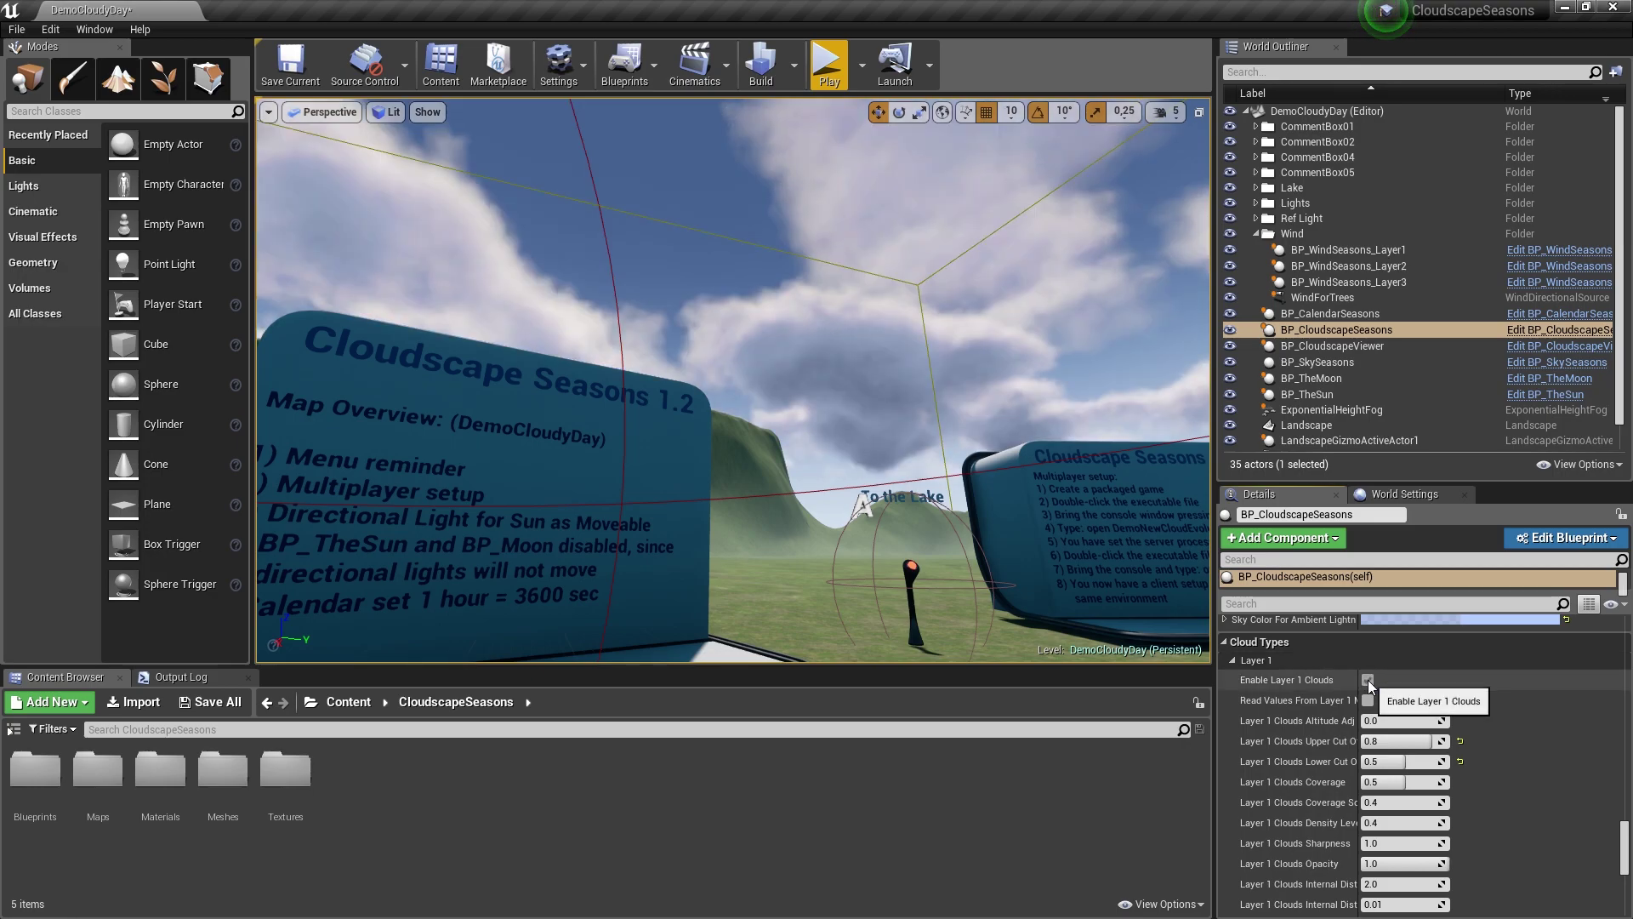
right_click_drag(1057, 536, 943, 447)
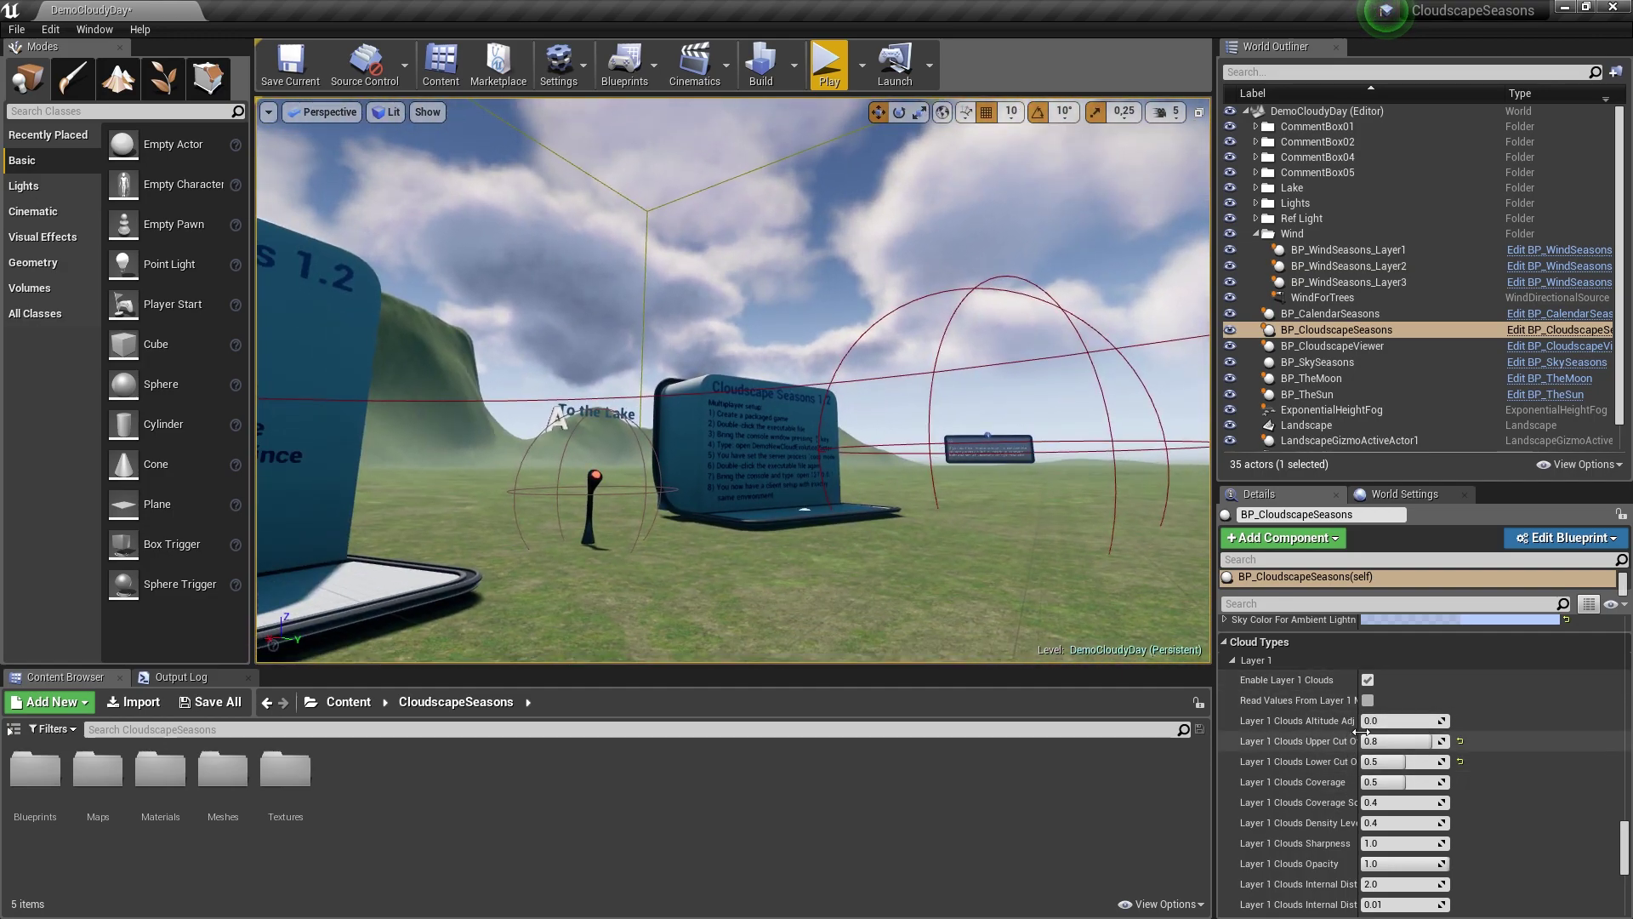
left_click_drag(1357, 687, 1408, 689)
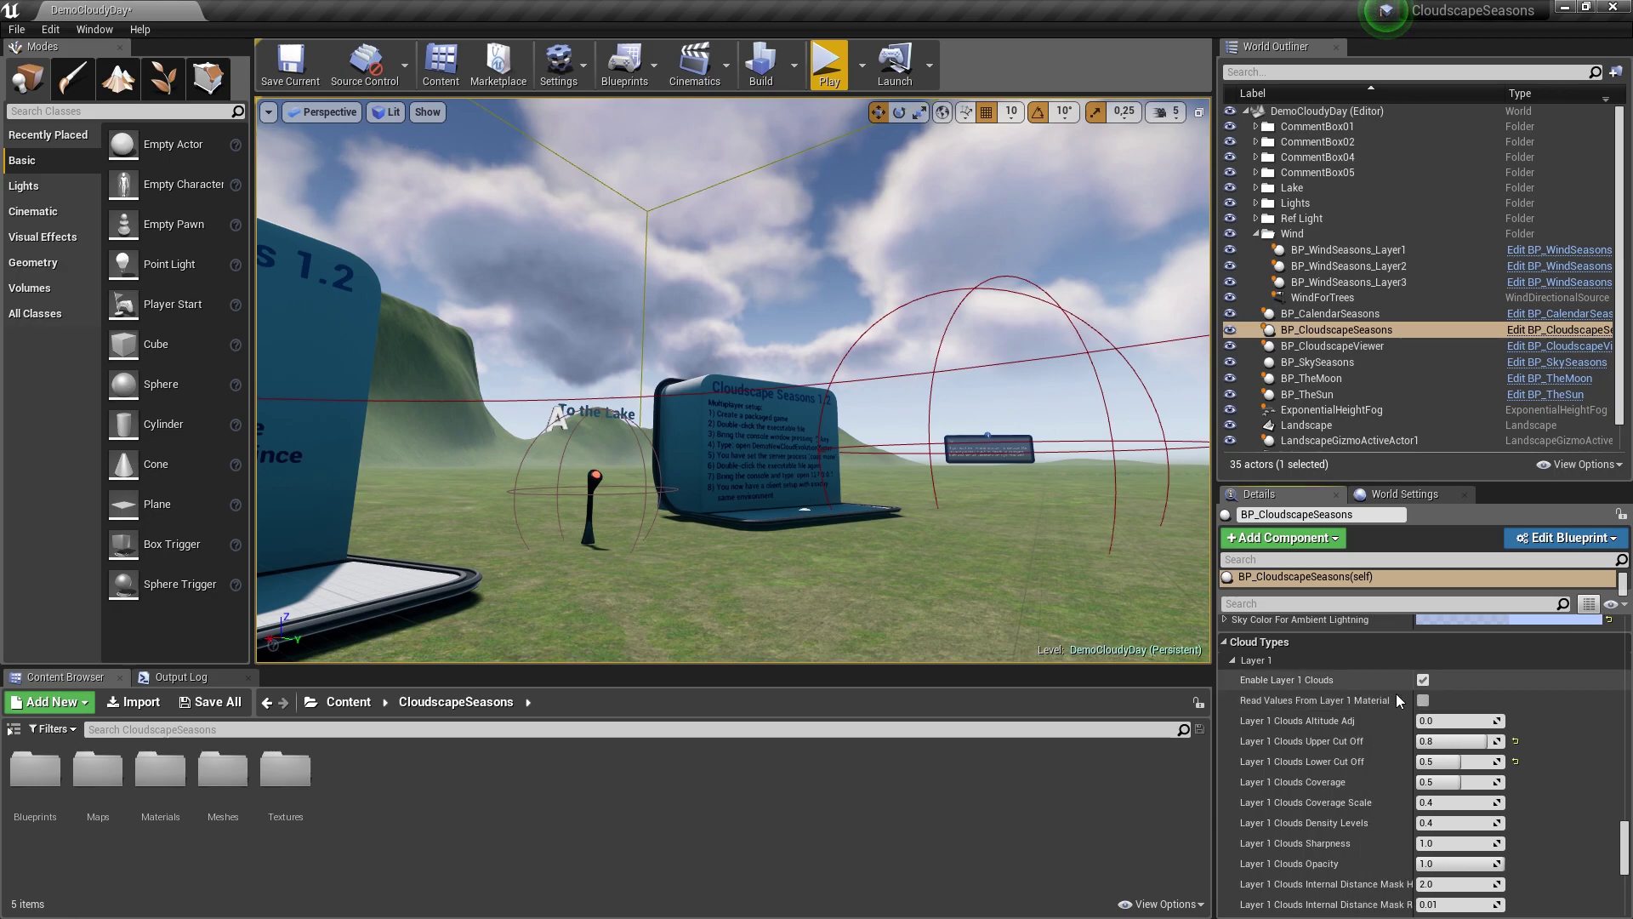
Set Layer 1 Clouds Coverage to about 0.186 and Layer 1 Clouds Density Levels to about 0.79.
right_click_drag(1076, 596, 1149, 568)
right_click_drag(897, 461, 895, 463)
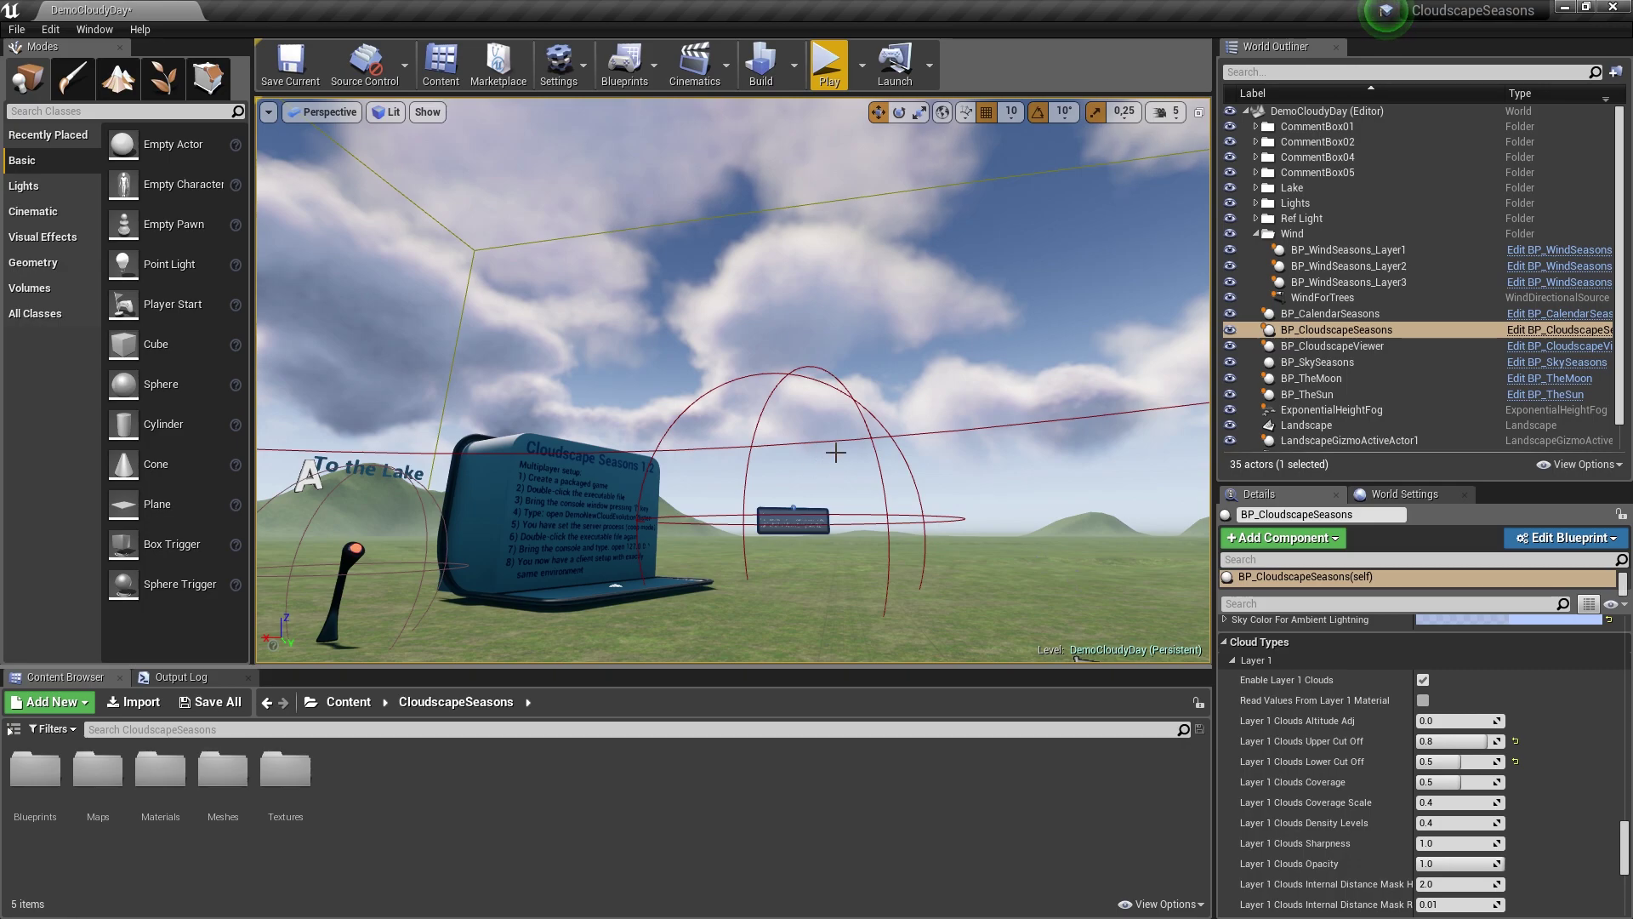
right_click_drag(836, 450, 911, 429)
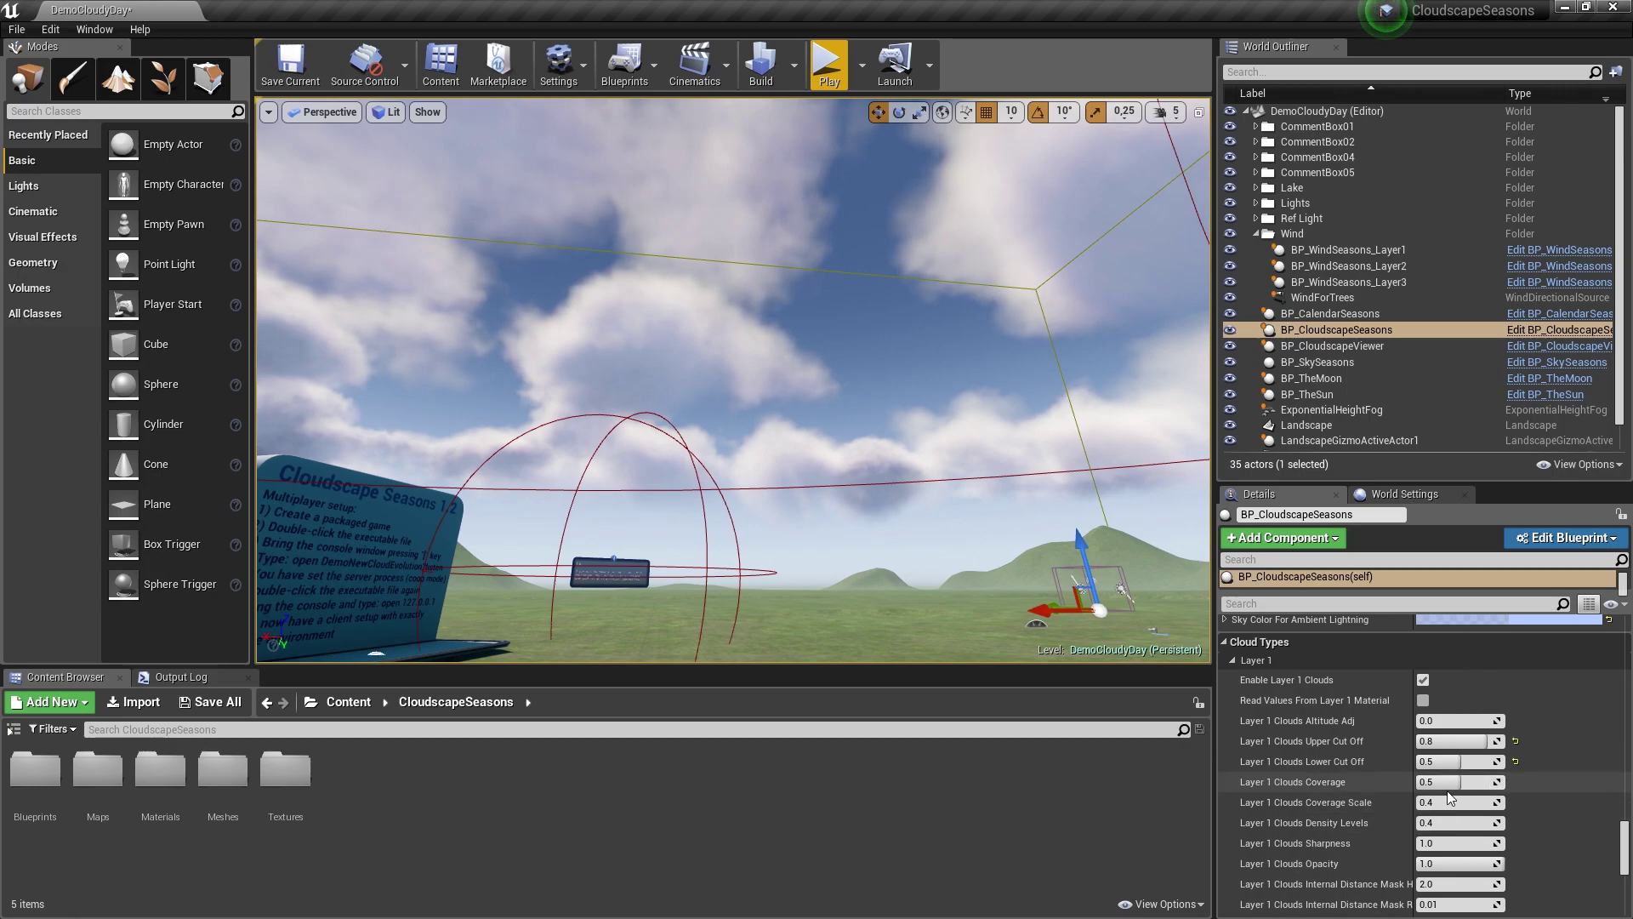
left_click_drag(1451, 784, 1486, 823)
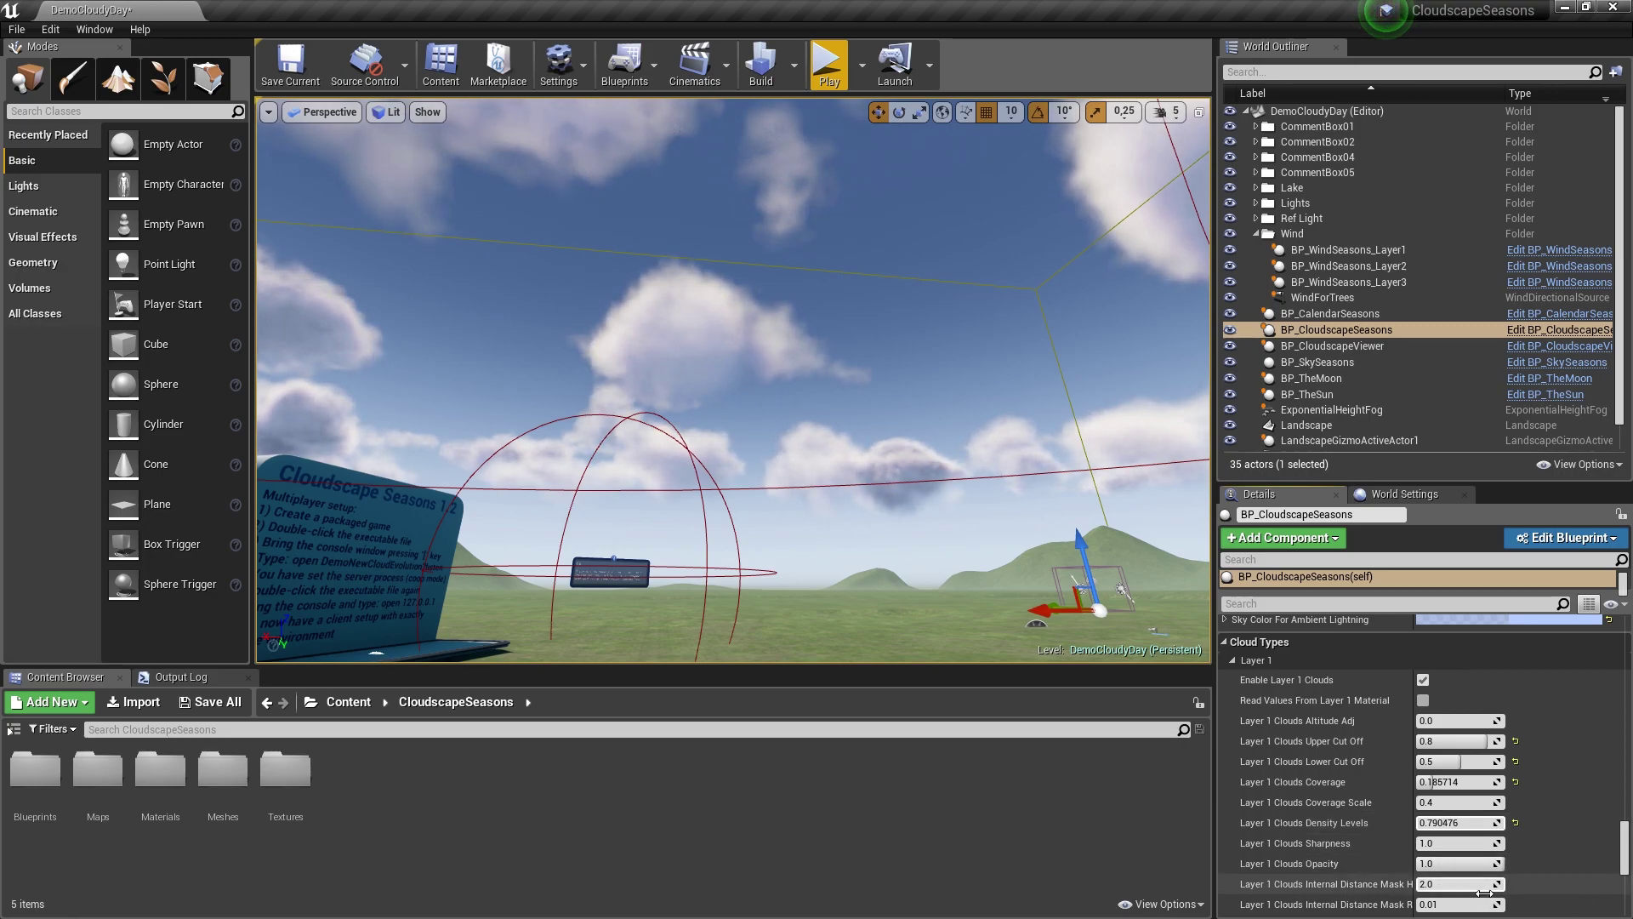
Set Layer 1 Clouds Interspacing to about -0.82 and check the cloud spacing in the sky above the signs.
scroll(1506, 912, "down", 1)
scroll(1506, 912, "down", 1)
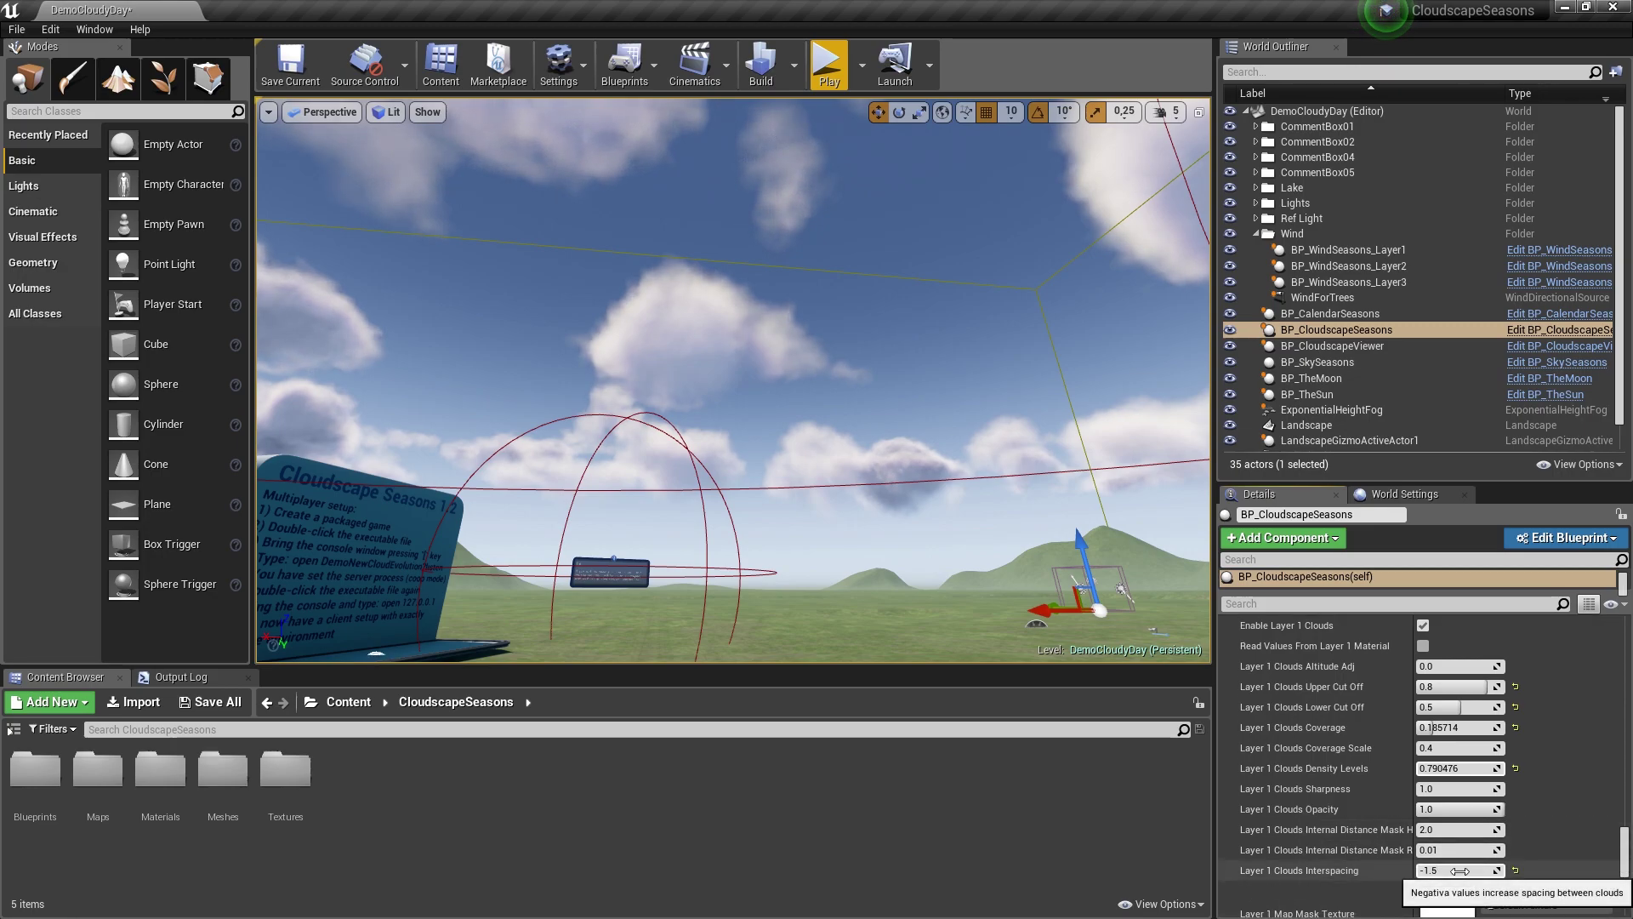
left_click_drag(1460, 871, 1566, 871)
right_click_drag(851, 485, 679, 464)
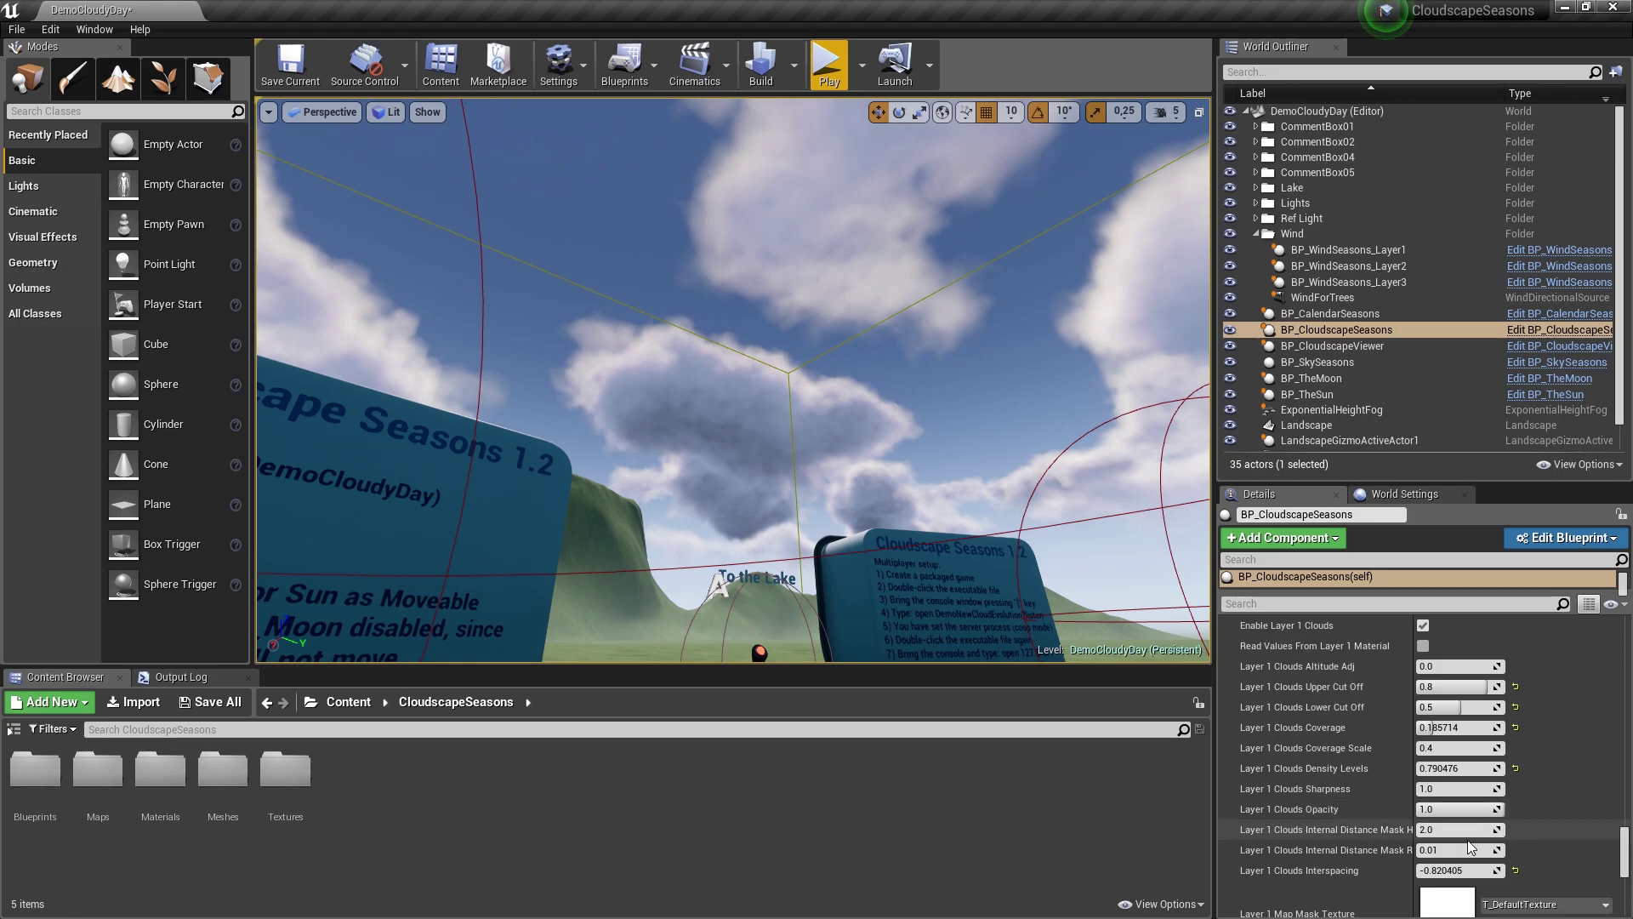
Set the Layer 1 Clouds Internal Distance Mask H value to about 1.325 and the R value to about 0.0195.
mouse_move(1450, 829)
left_mouse_down()
mouse_move(1419, 829)
mouse_move(1463, 850)
left_mouse_up()
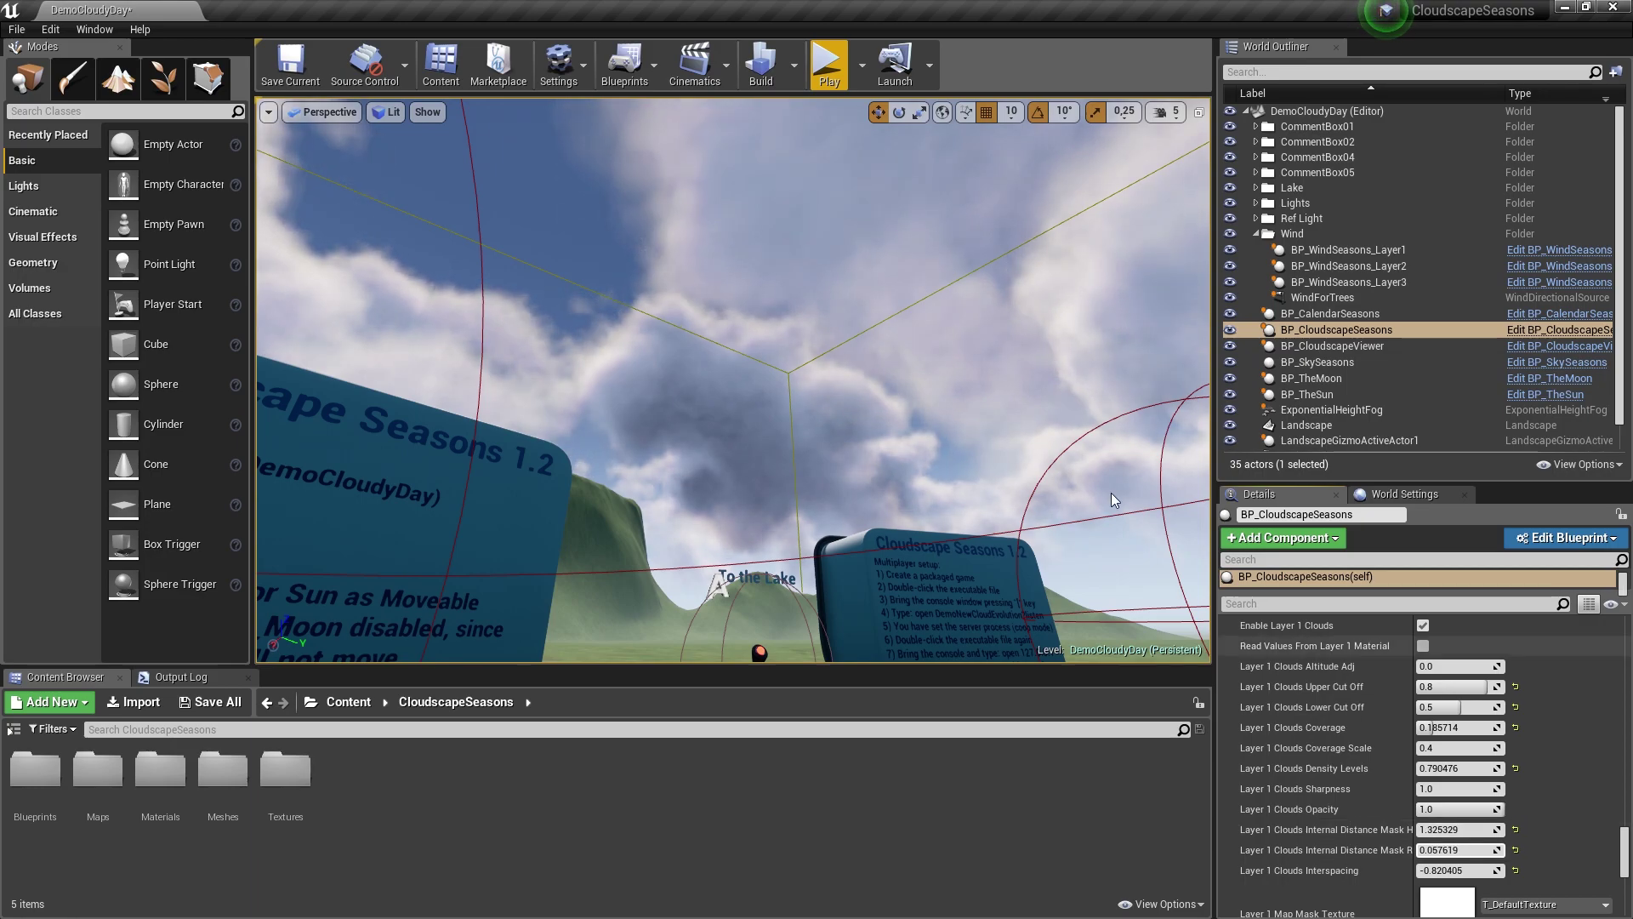
right_click_drag(1181, 541, 1378, 566)
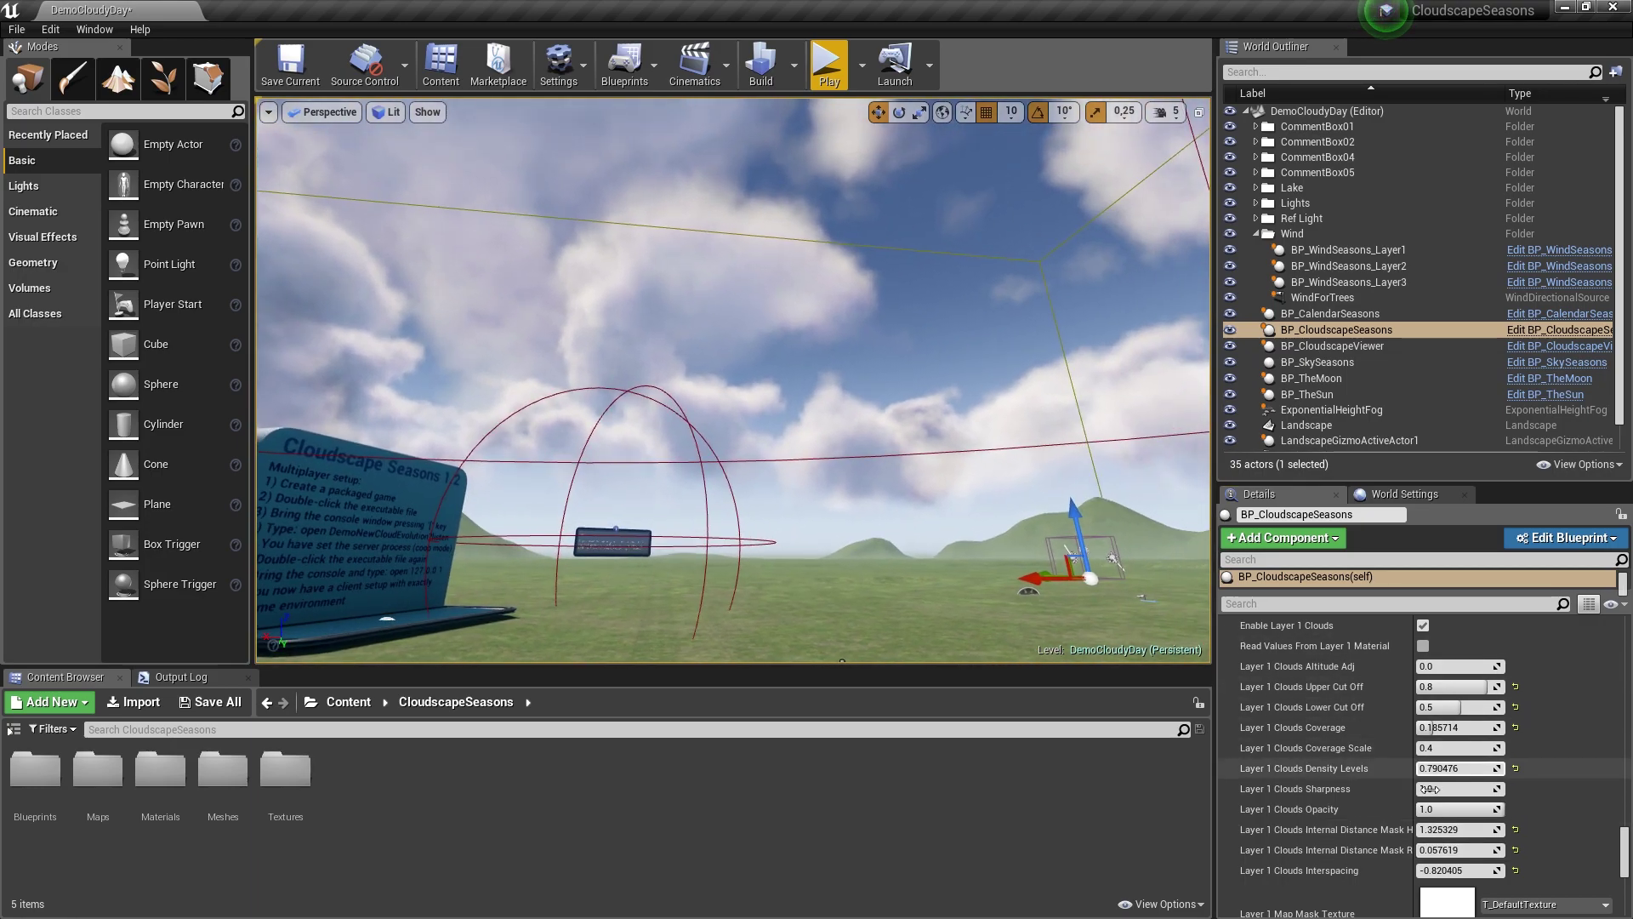
left_click_drag(1457, 850, 1452, 853)
key("ctrl+z")
Expand the Layer 2 group, enable the Layer 2 clouds and reset their Altitude Adj to the default 0.0.
scroll(1498, 765, "down", 6)
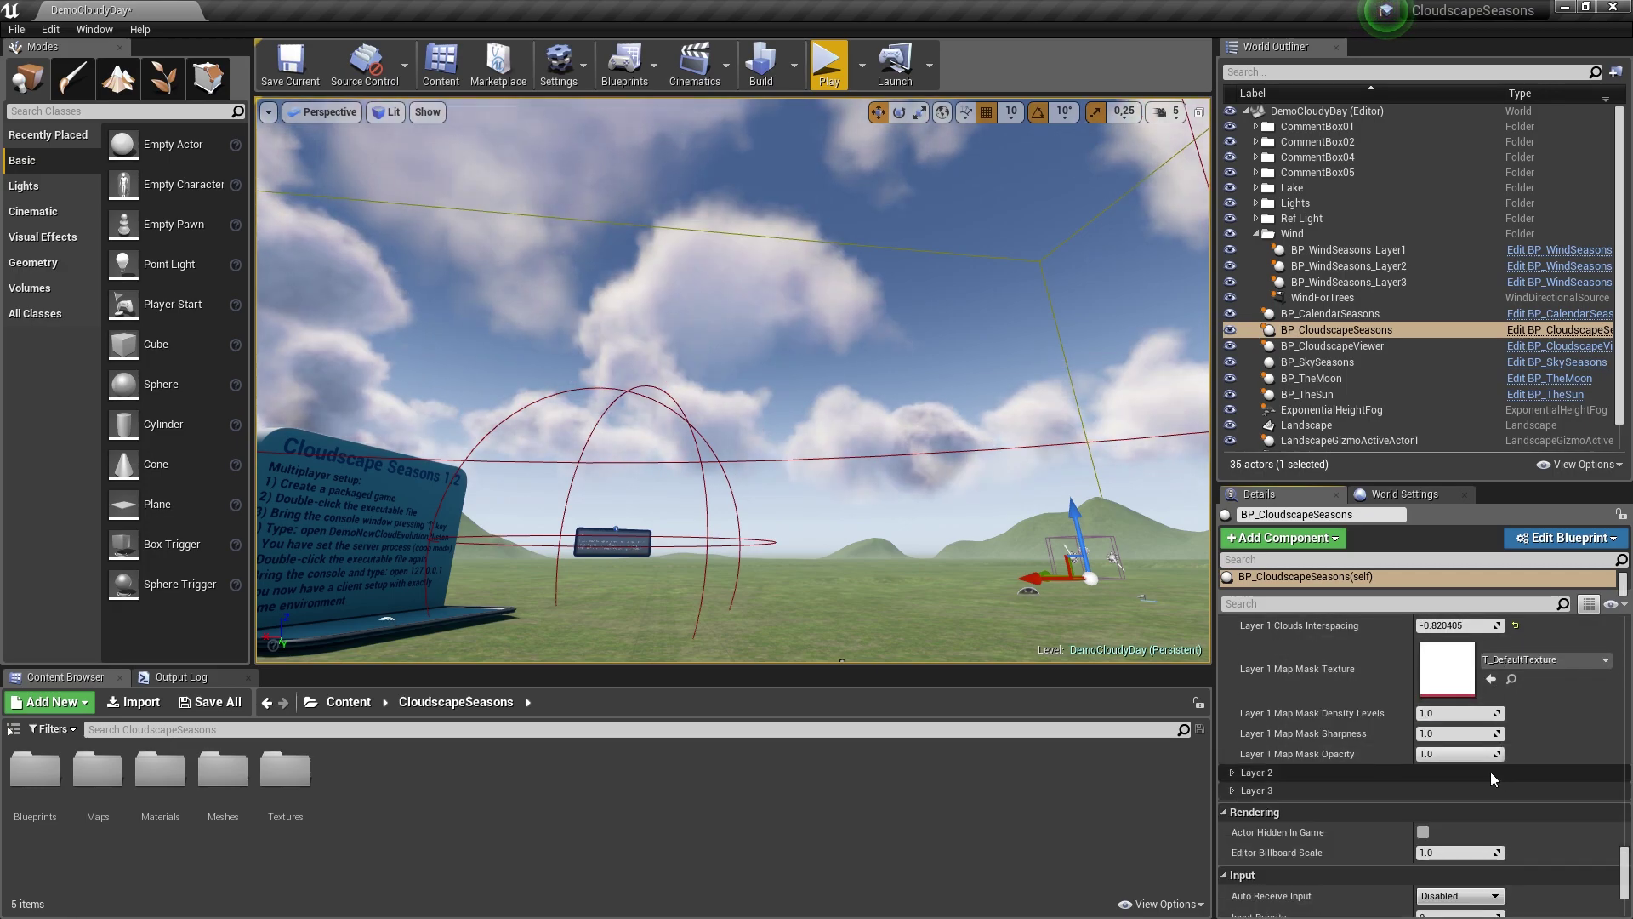
left_click(1231, 772)
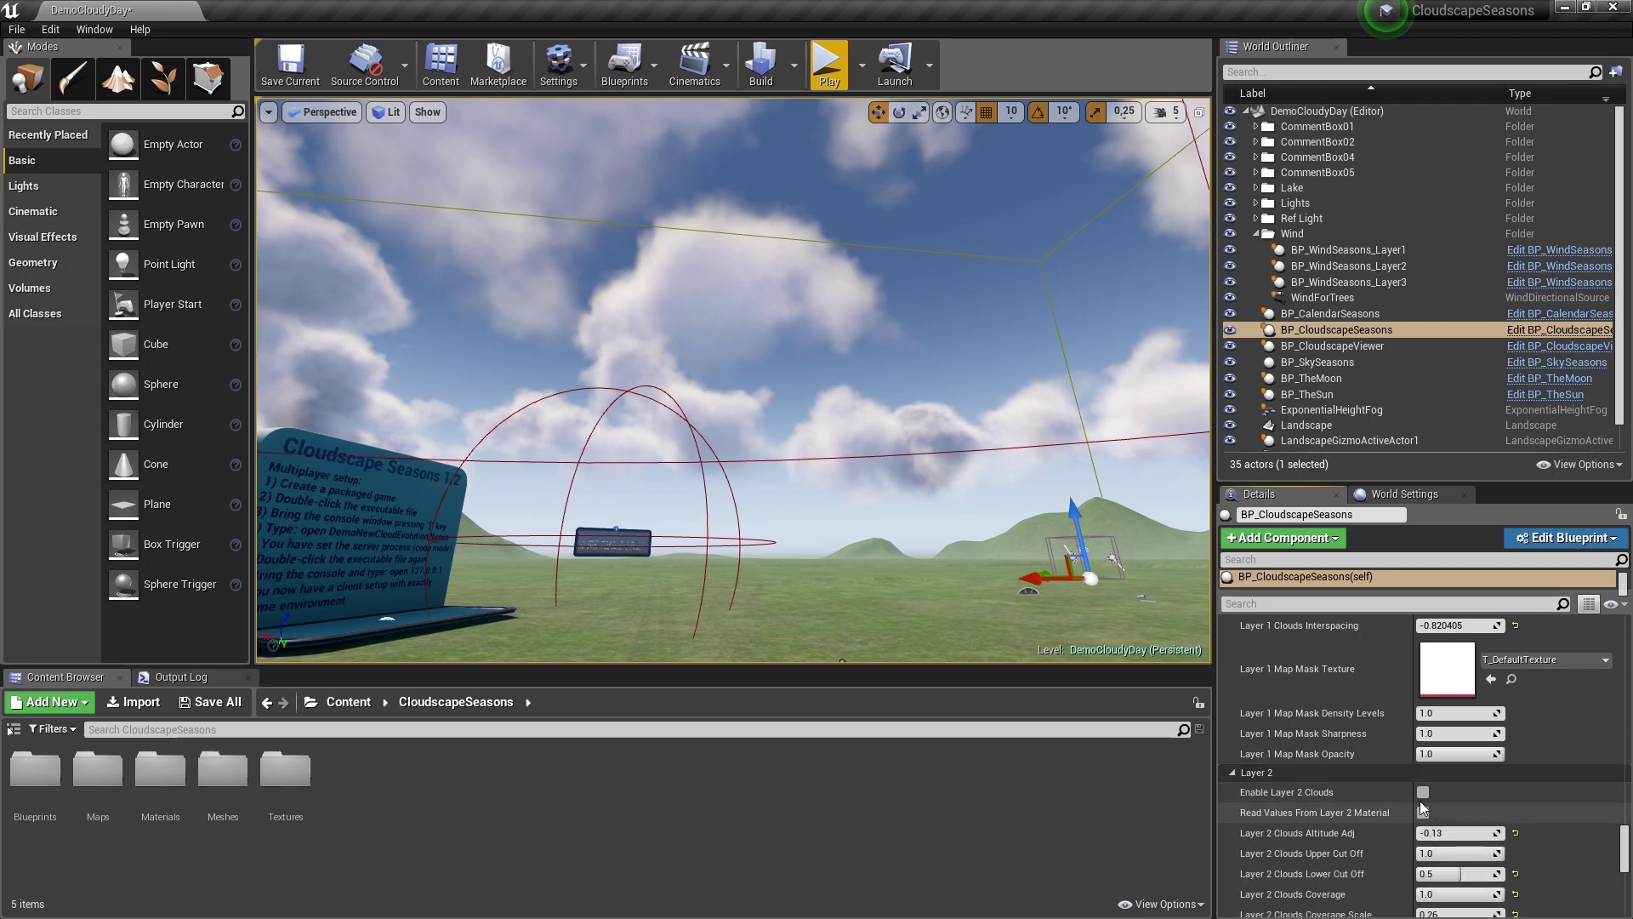
scroll(1446, 836, "down", 2)
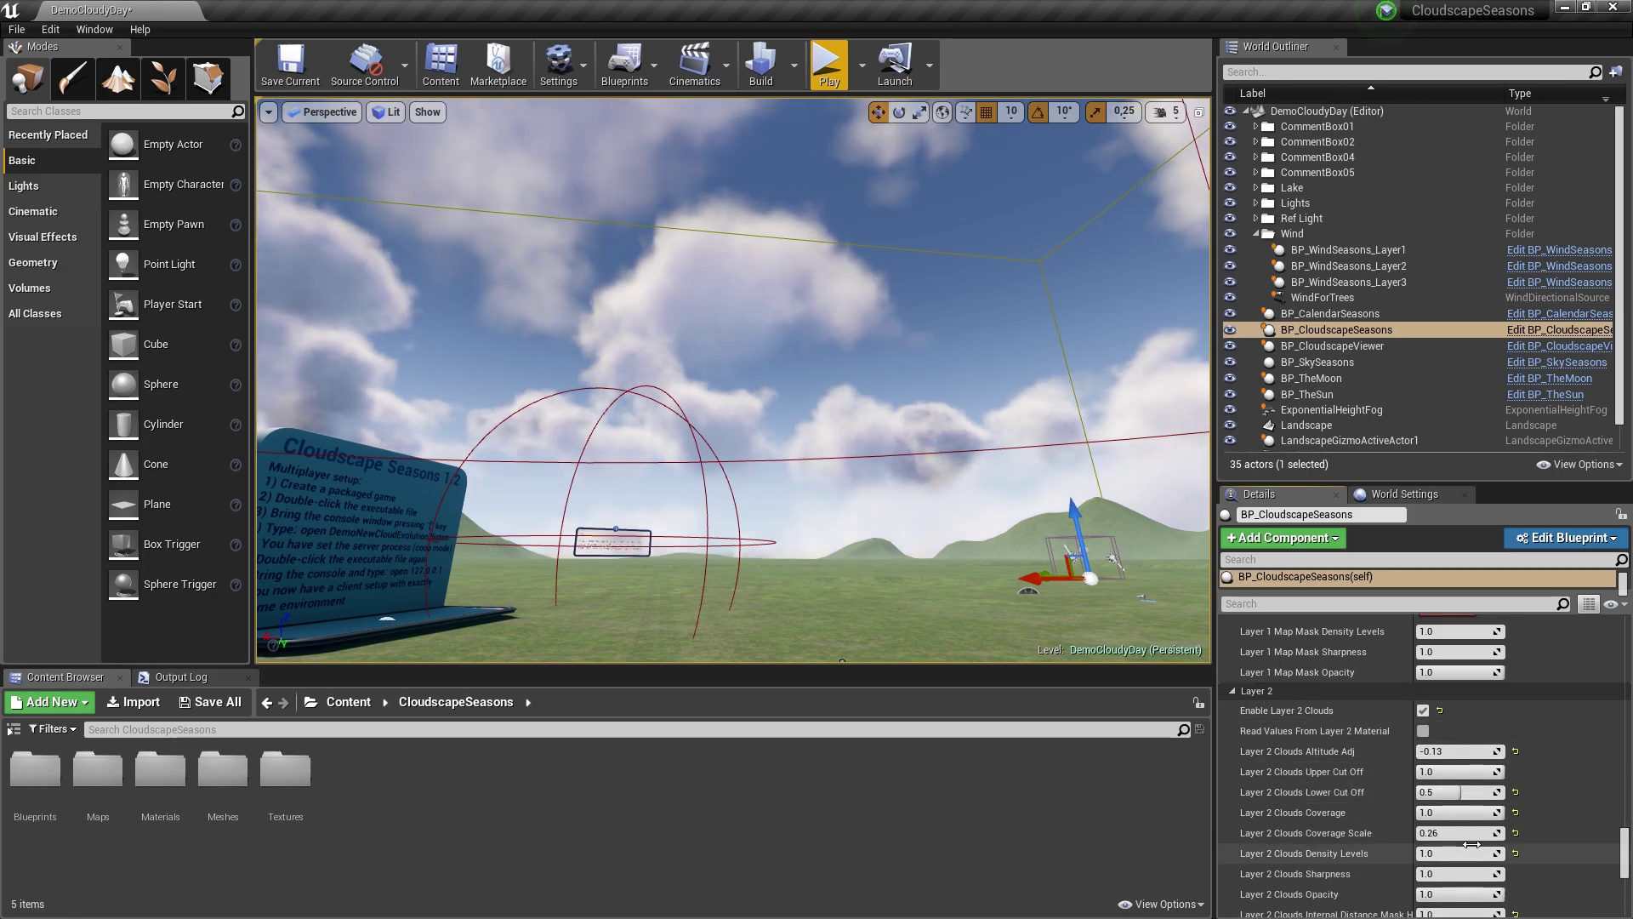
left_click(1515, 751)
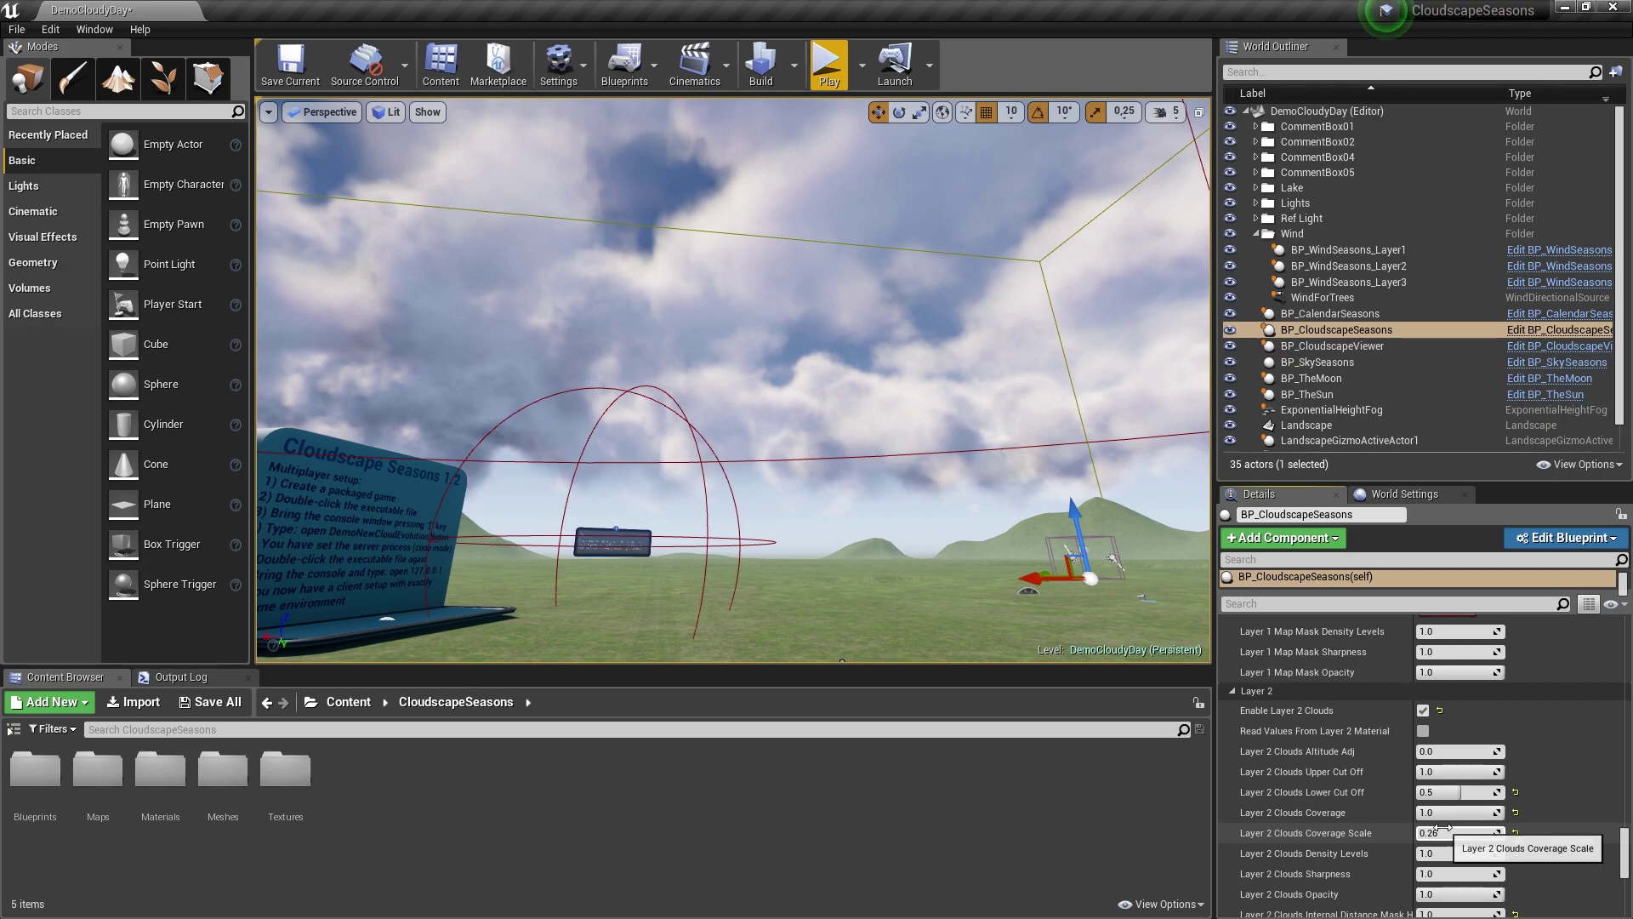
Set Layer 2 Clouds Coverage Scale to about 0.079 and Density Levels to about 0.095, and review the remaining Layer 2 settings.
left_click_drag(1438, 834, 1408, 854)
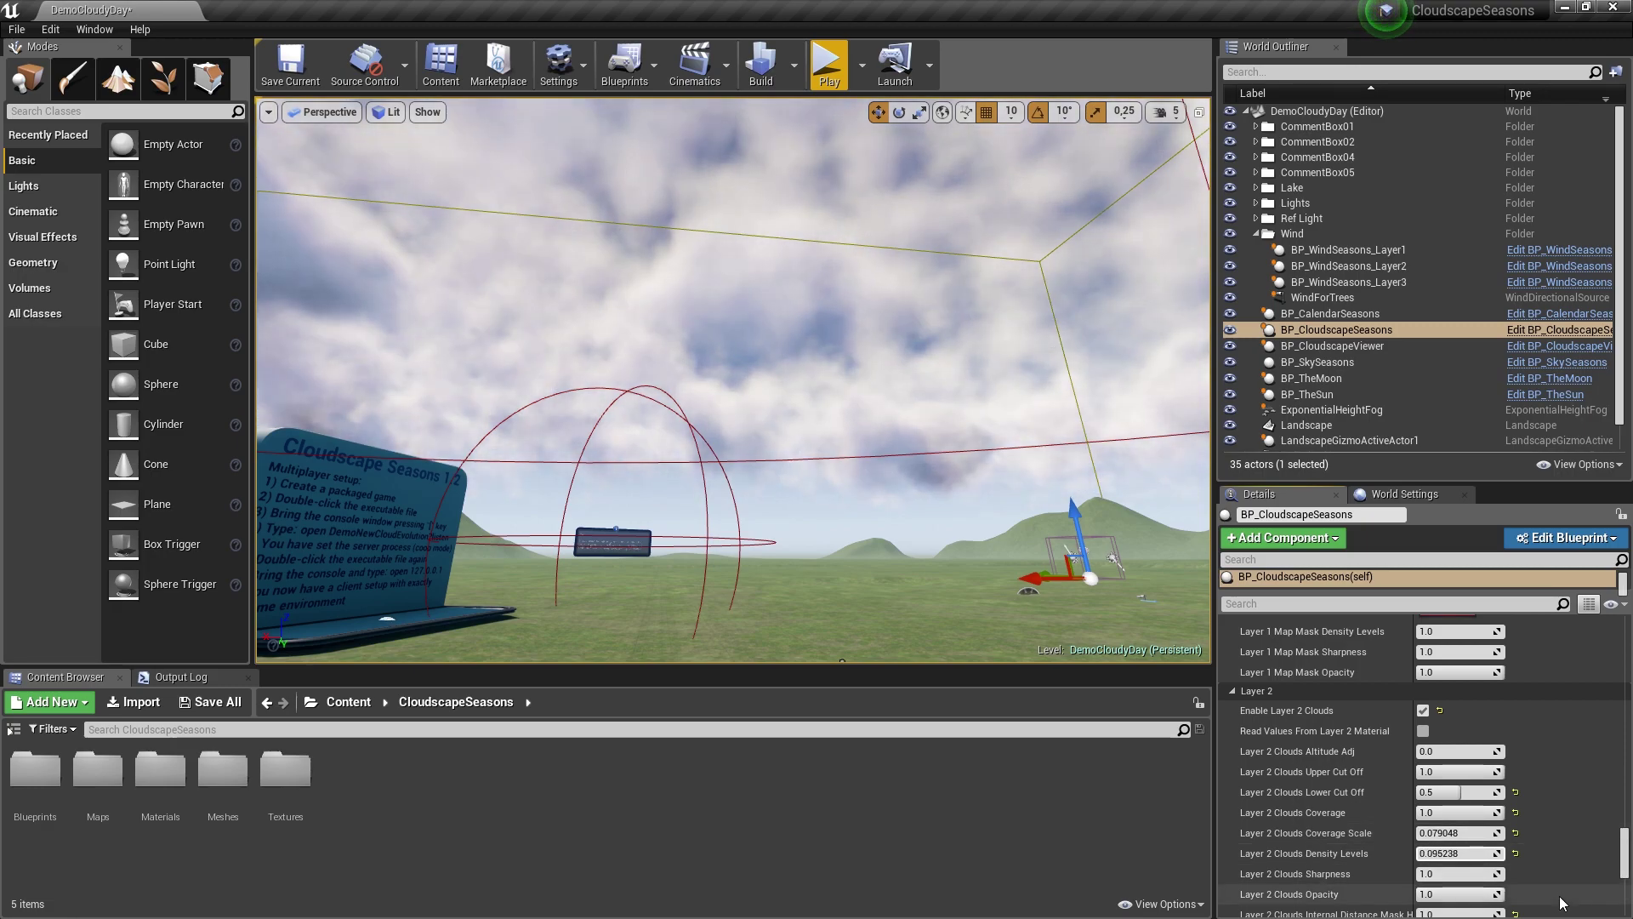
scroll(1463, 887, "down", 1)
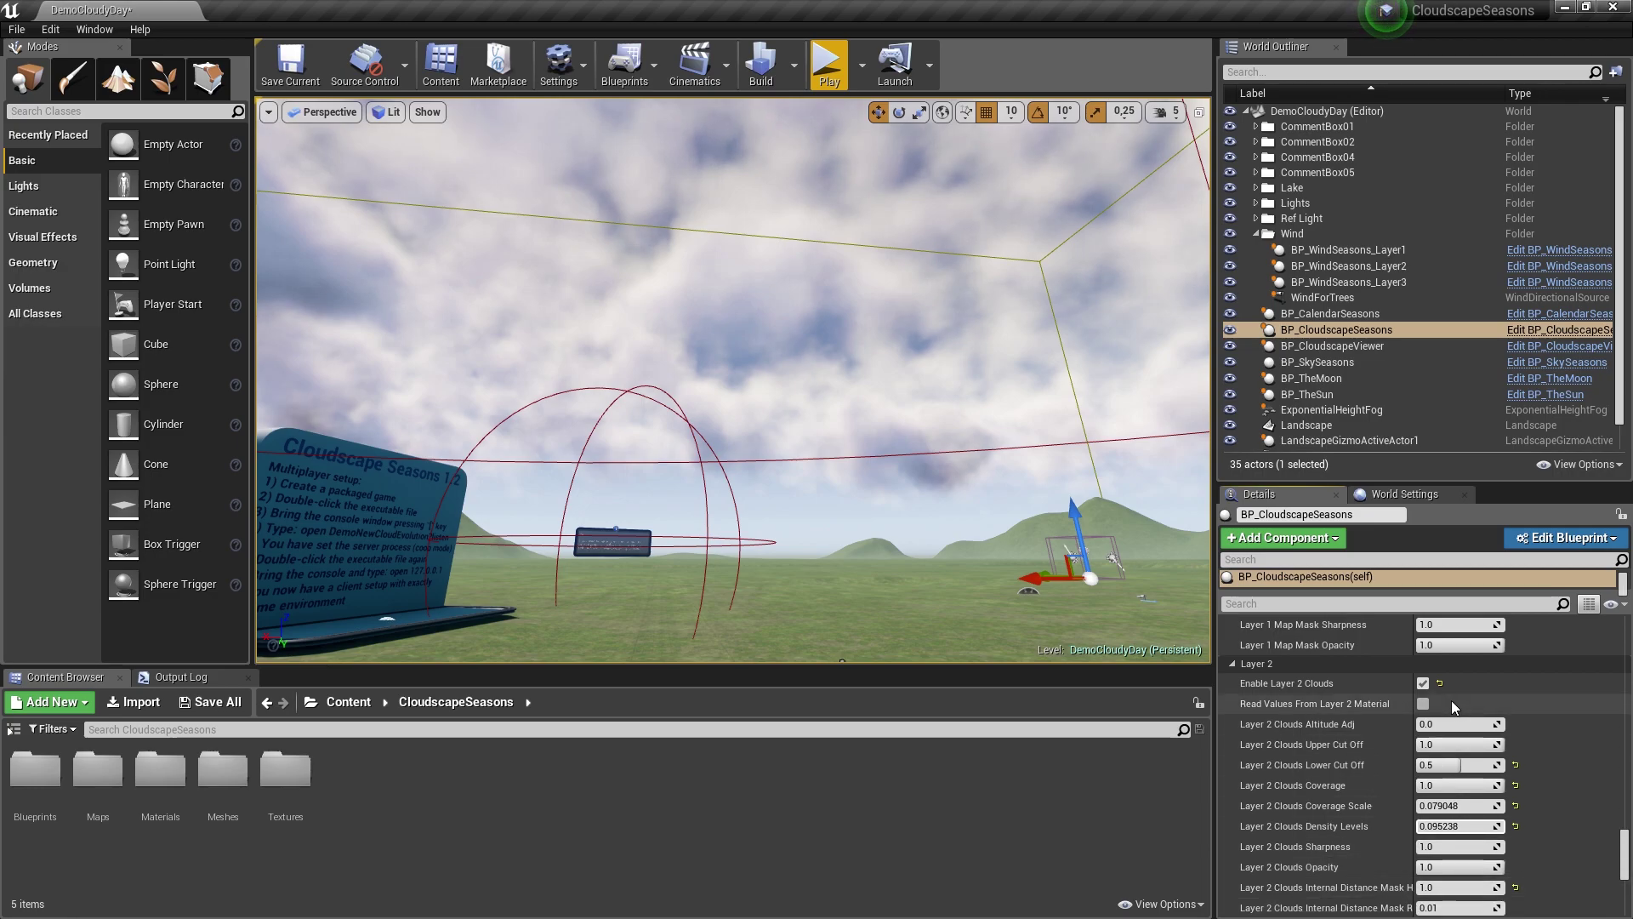
scroll(1493, 838, "down", 2)
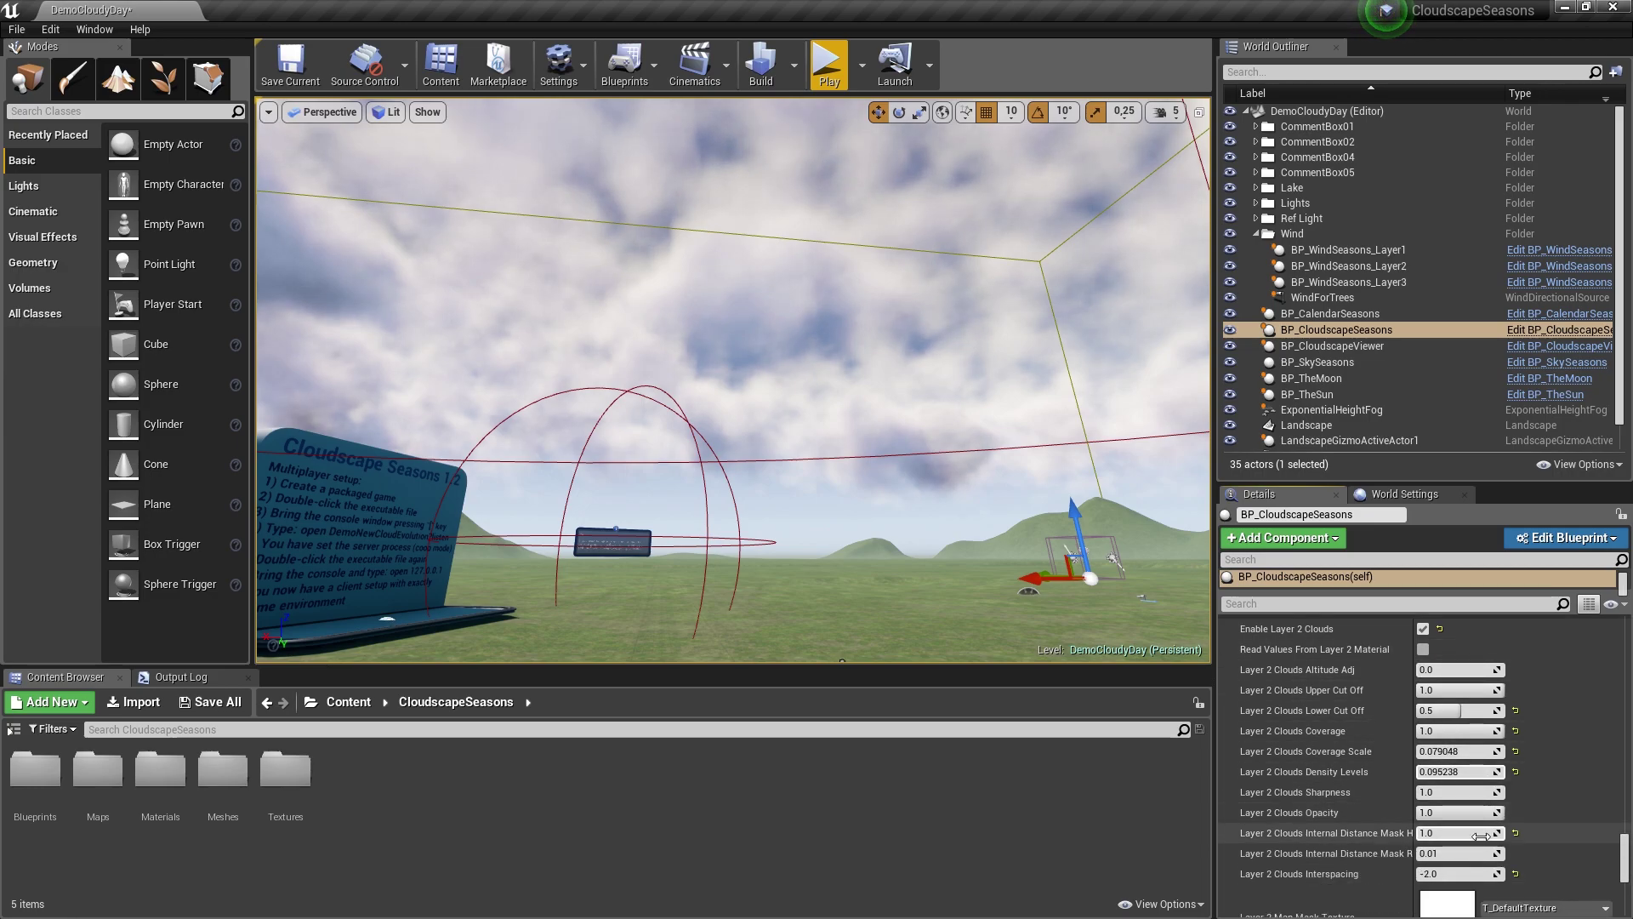
scroll(1468, 855, "down", 2)
scroll(1455, 876, "up", 3)
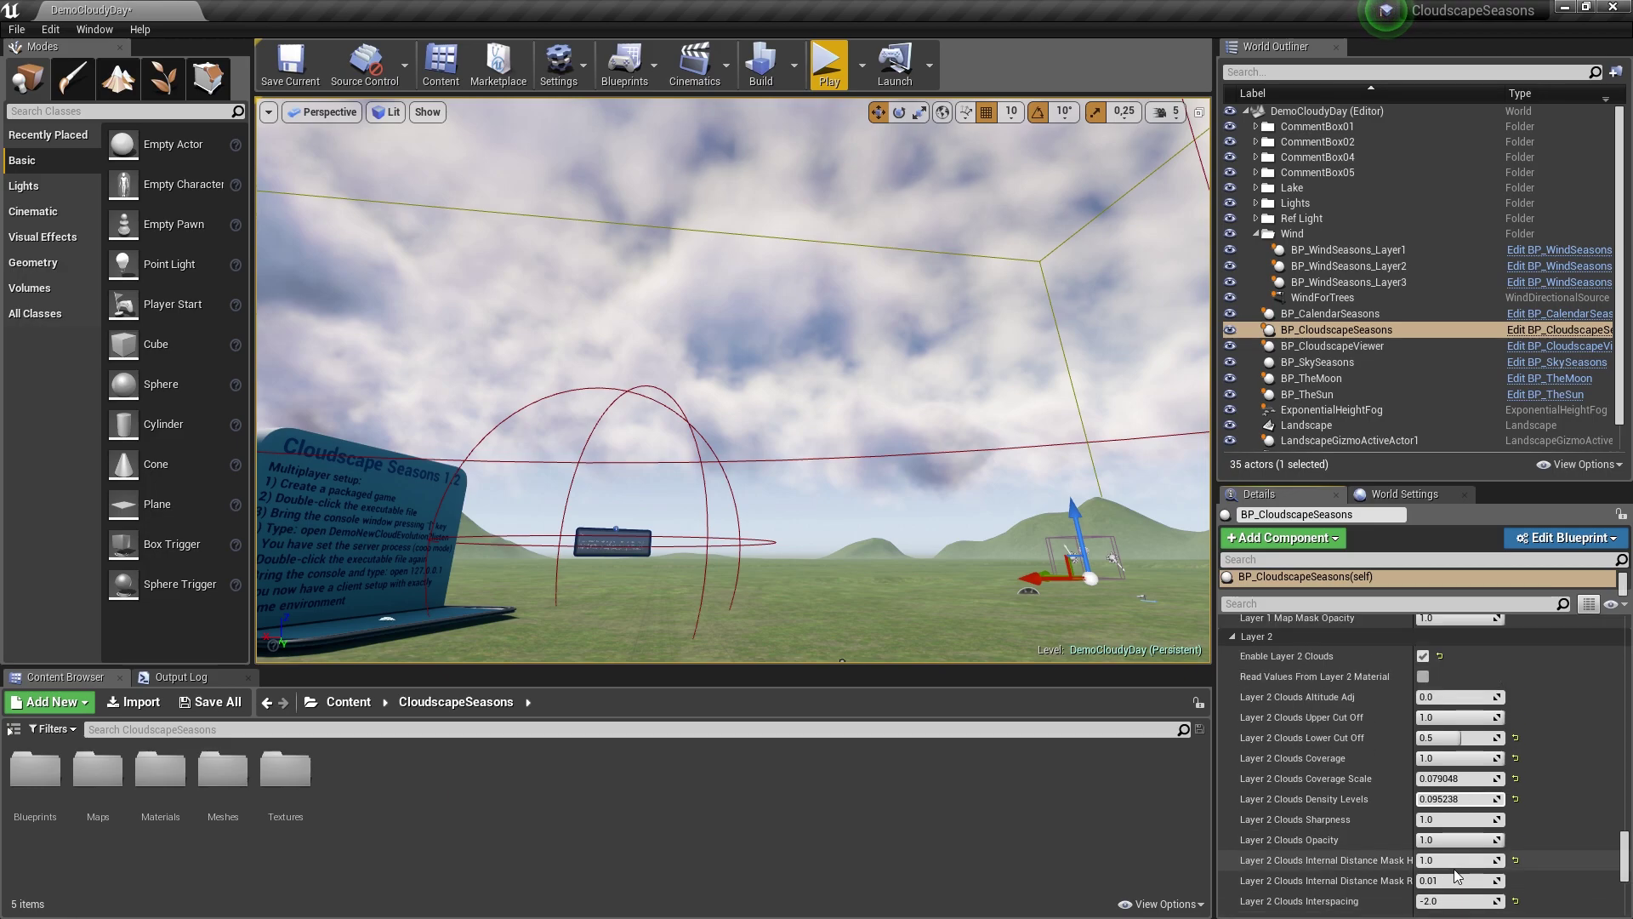
scroll(1453, 869, "up", 1)
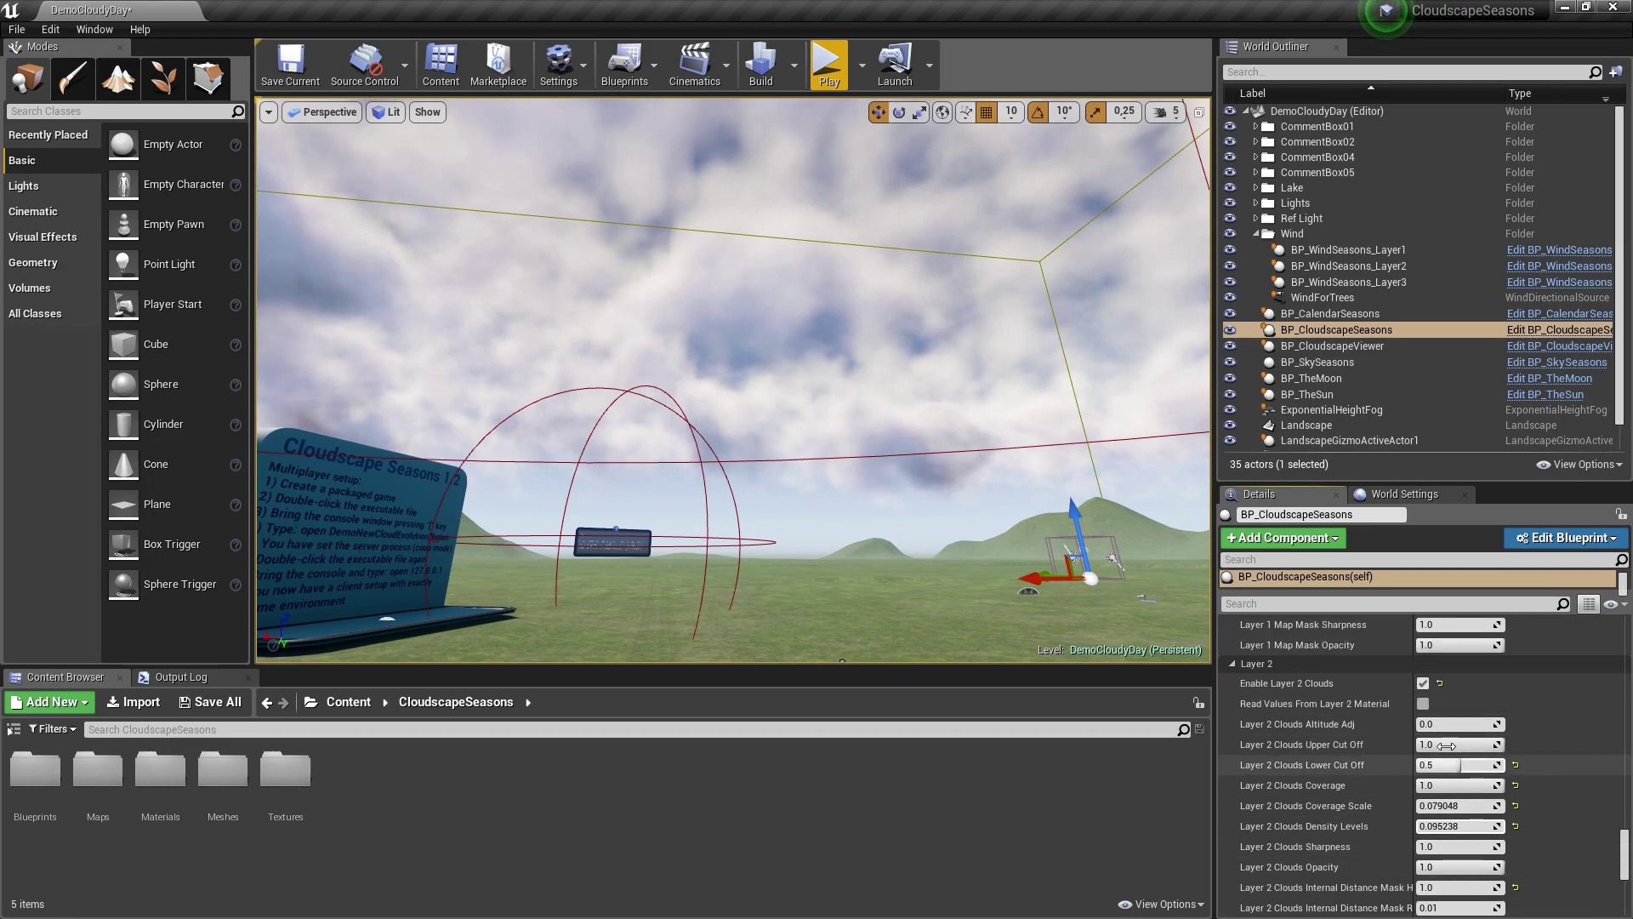
Set Layer 2 Clouds Altitude Adj to about 0.0095 and Layer 2 Clouds Coverage to about 0.52.
mouse_move(1447, 724)
left_mouse_down()
mouse_move(1472, 724)
mouse_move(1416, 724)
left_mouse_up()
right_click_drag(999, 422, 1404, 417)
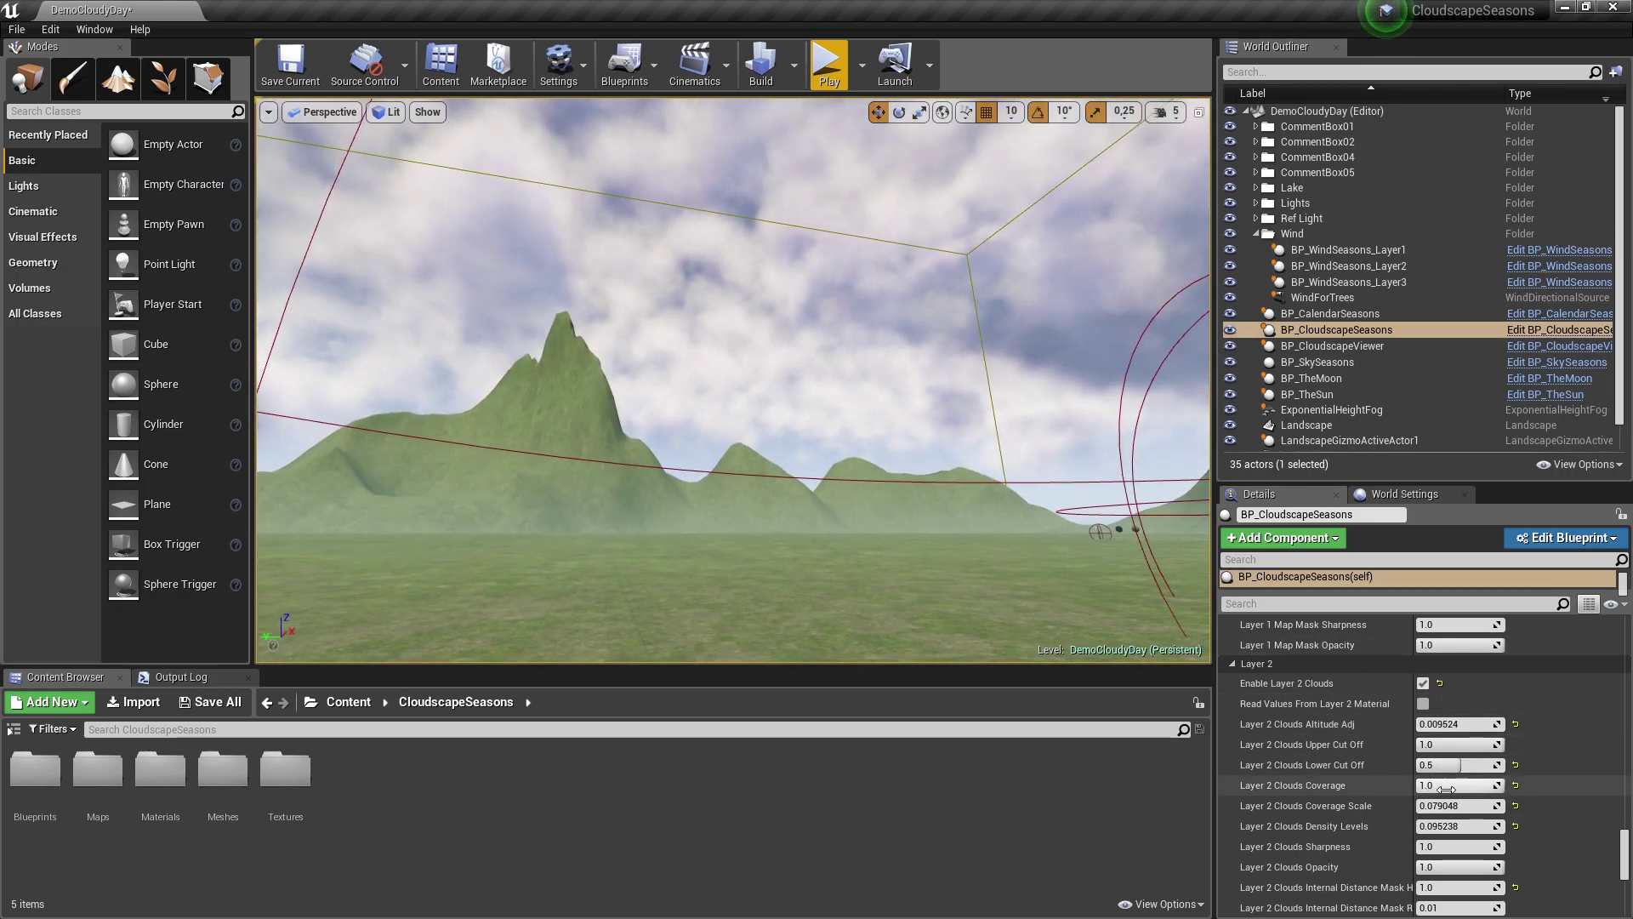
left_click_drag(1459, 785, 1424, 786)
key("f")
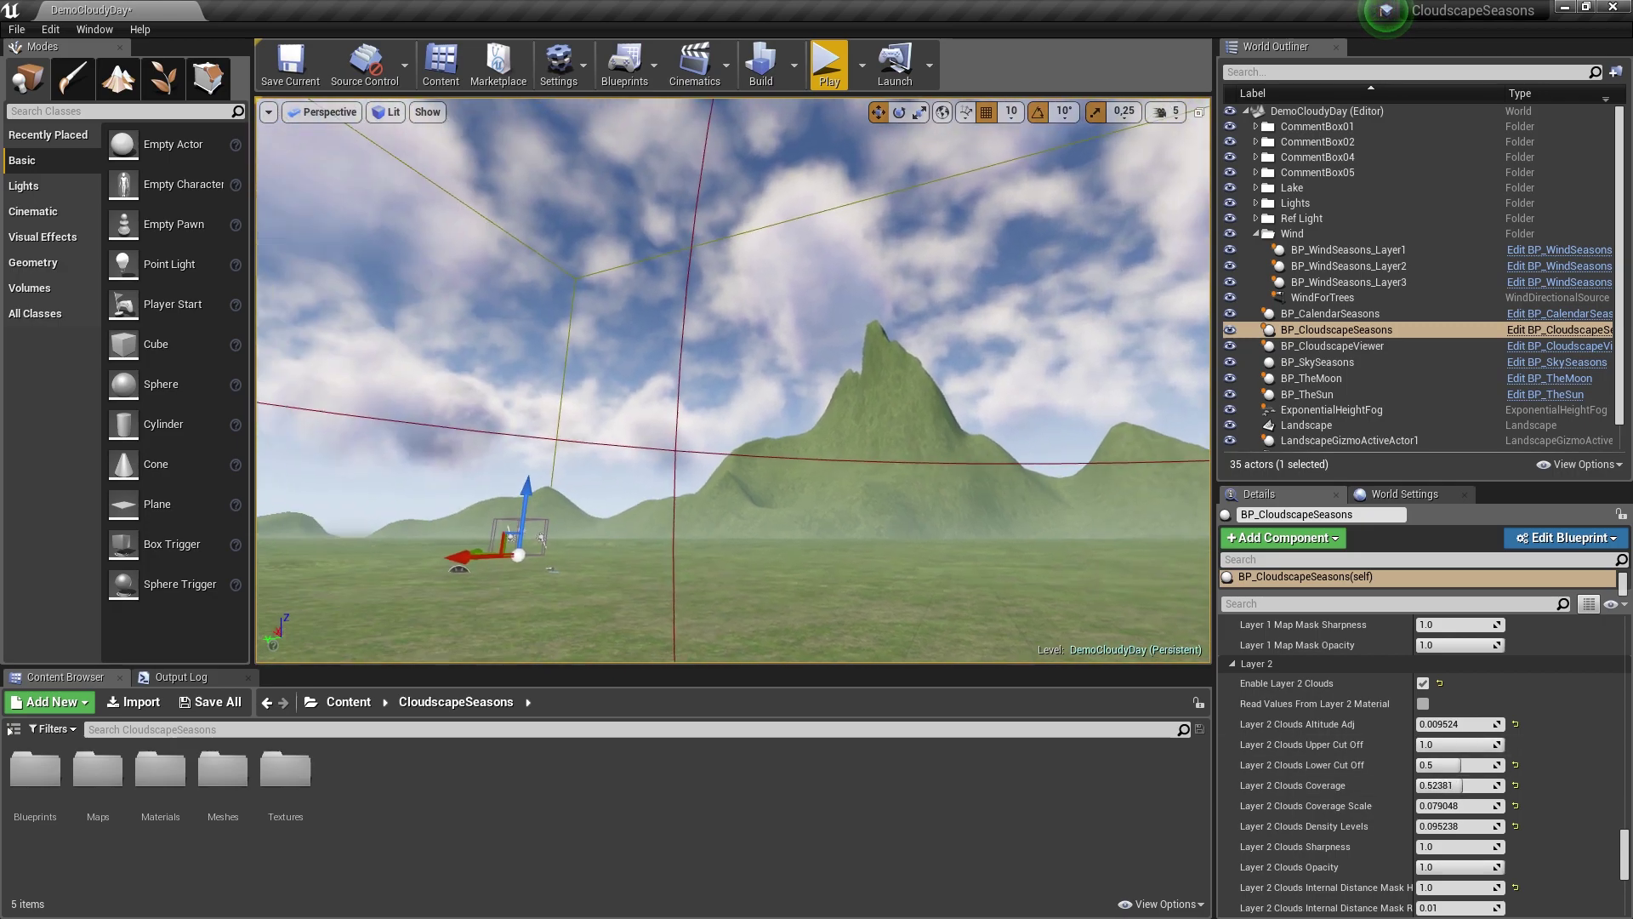
Examine the sky above the signs and compare it with the spire concept image in the browser's forum post.
right_click_drag(827, 289, 843, 235)
mouse_move(740, 352)
right_mouse_down()
mouse_move(988, 342)
mouse_move(713, 351)
right_mouse_up()
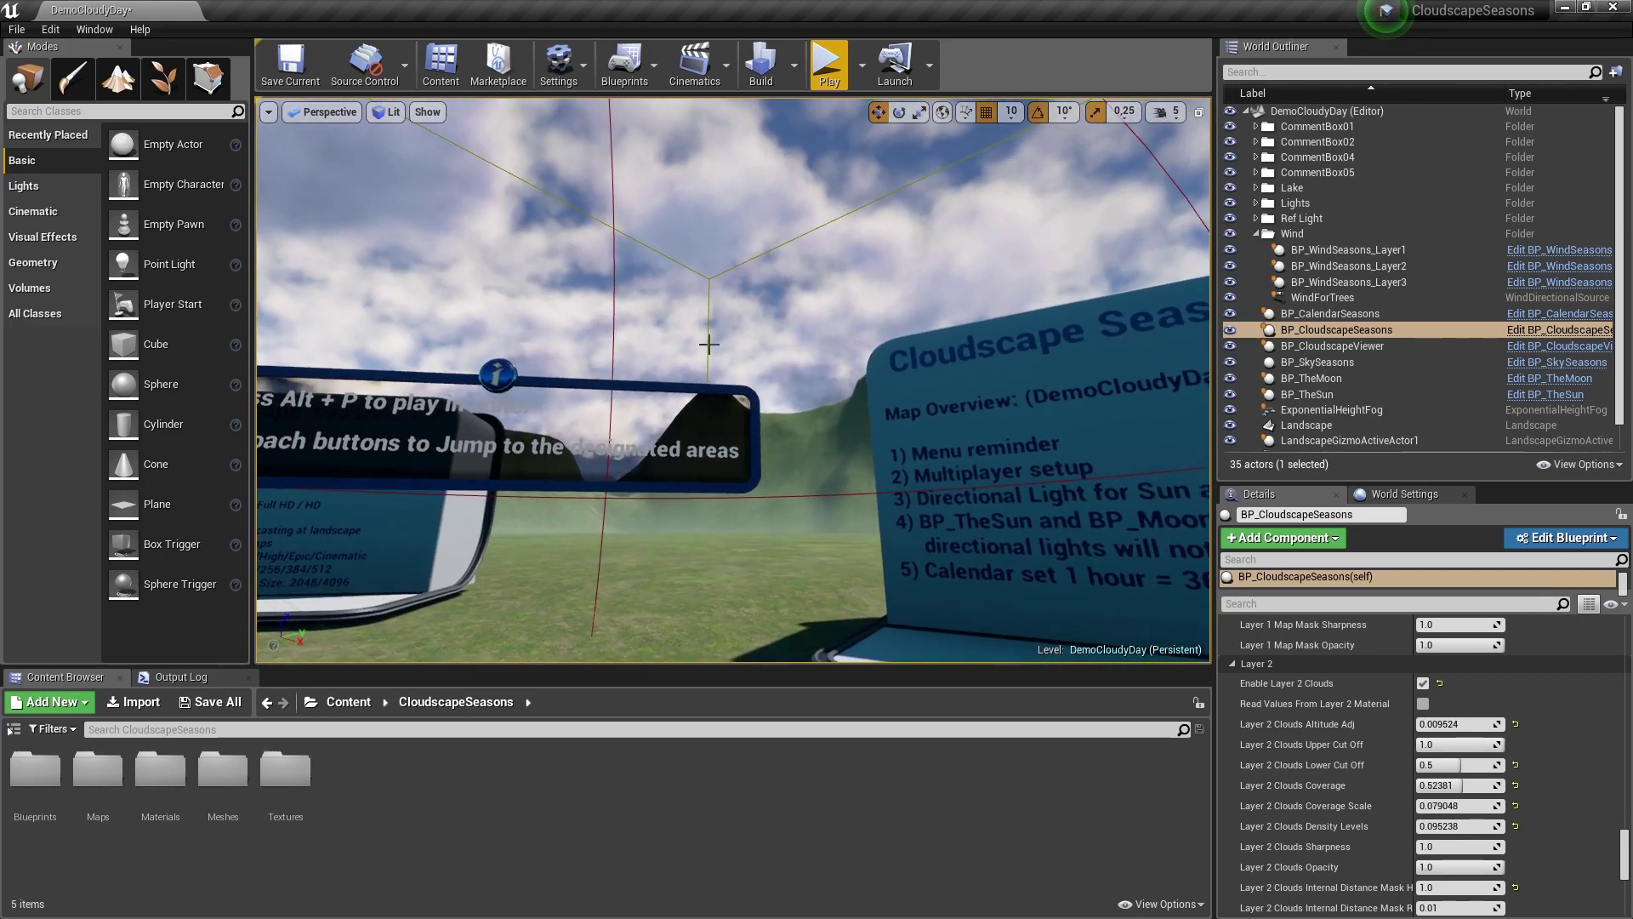
key("alt+Tab")
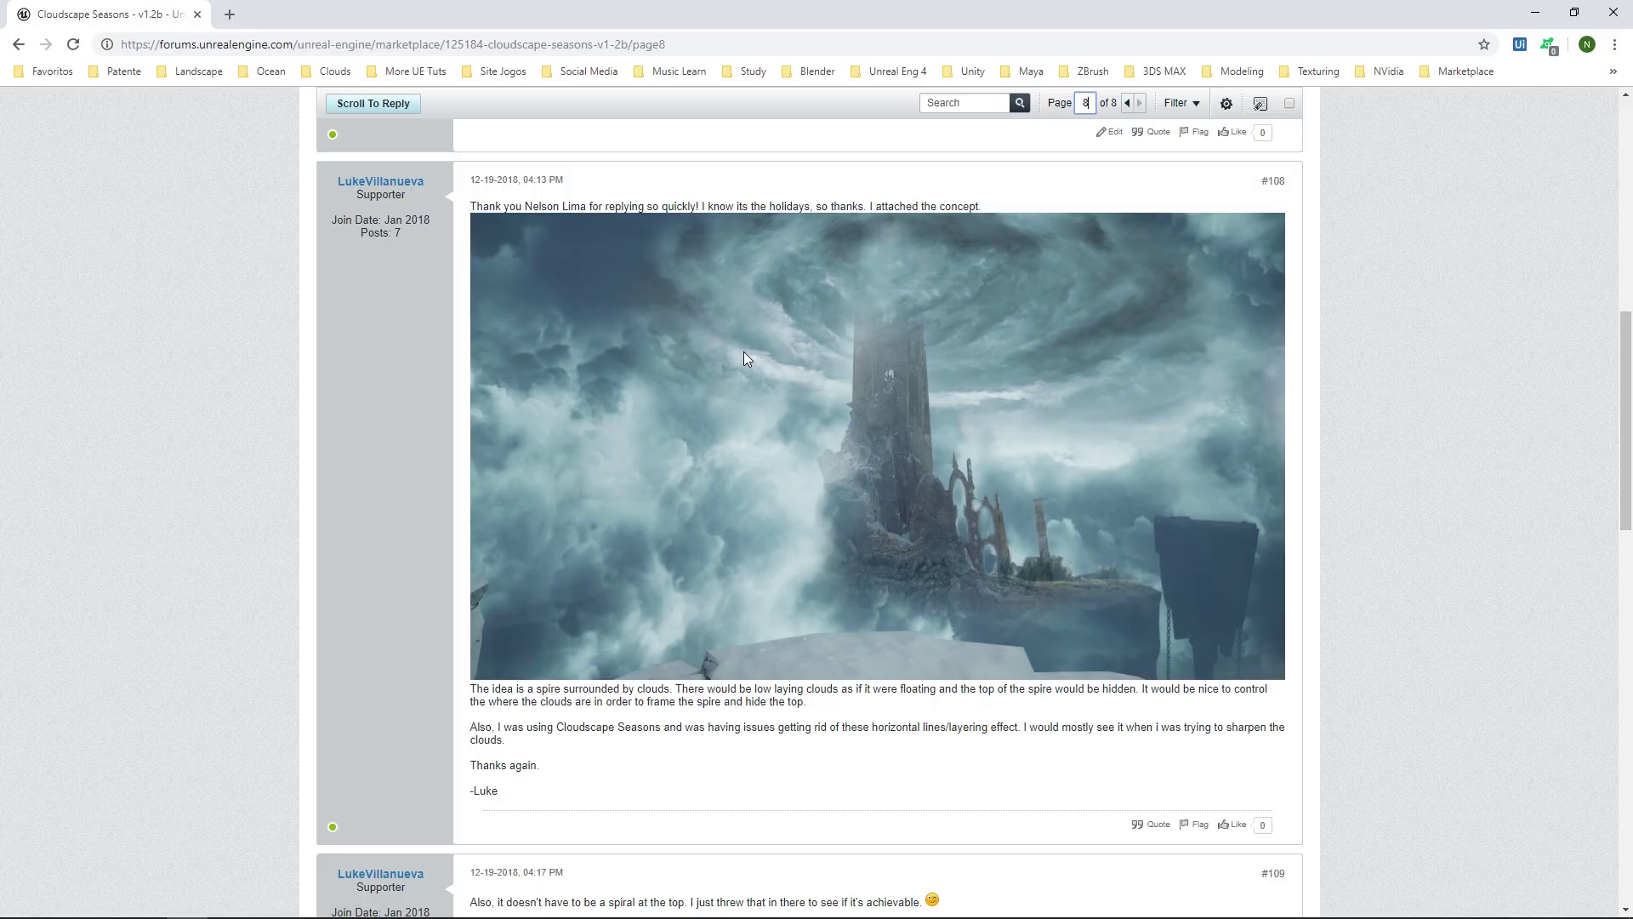
key("alt+Tab")
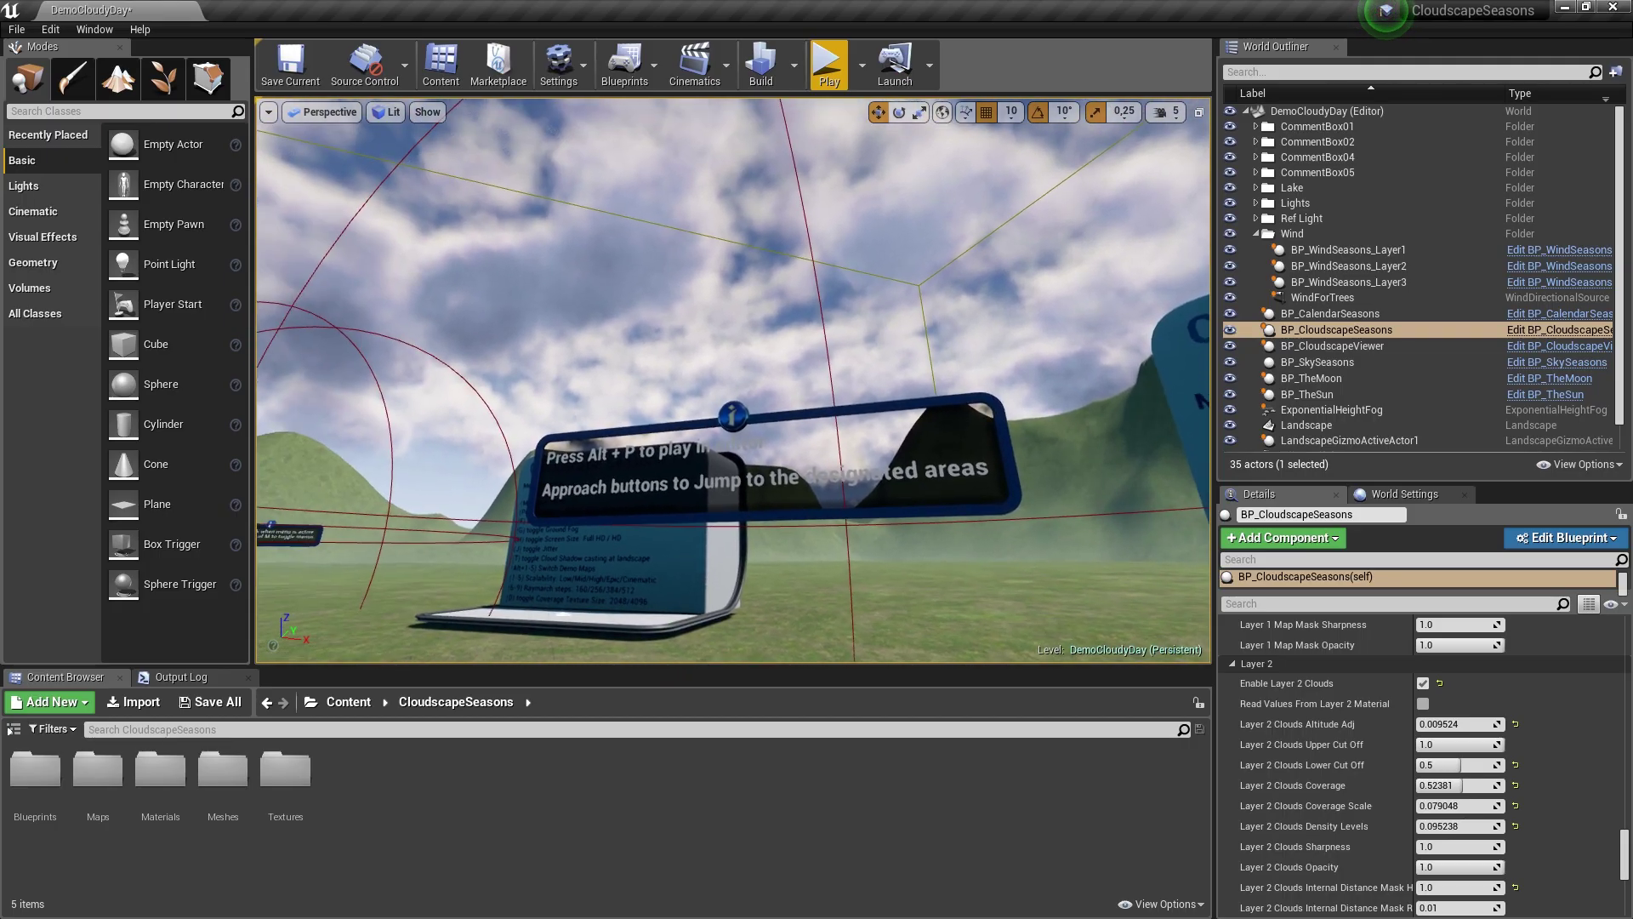
Turn the Layer 2 clouds and the Layer 1 clouds off and on again to compare each layer separately.
scroll(1423, 802, "up", 2)
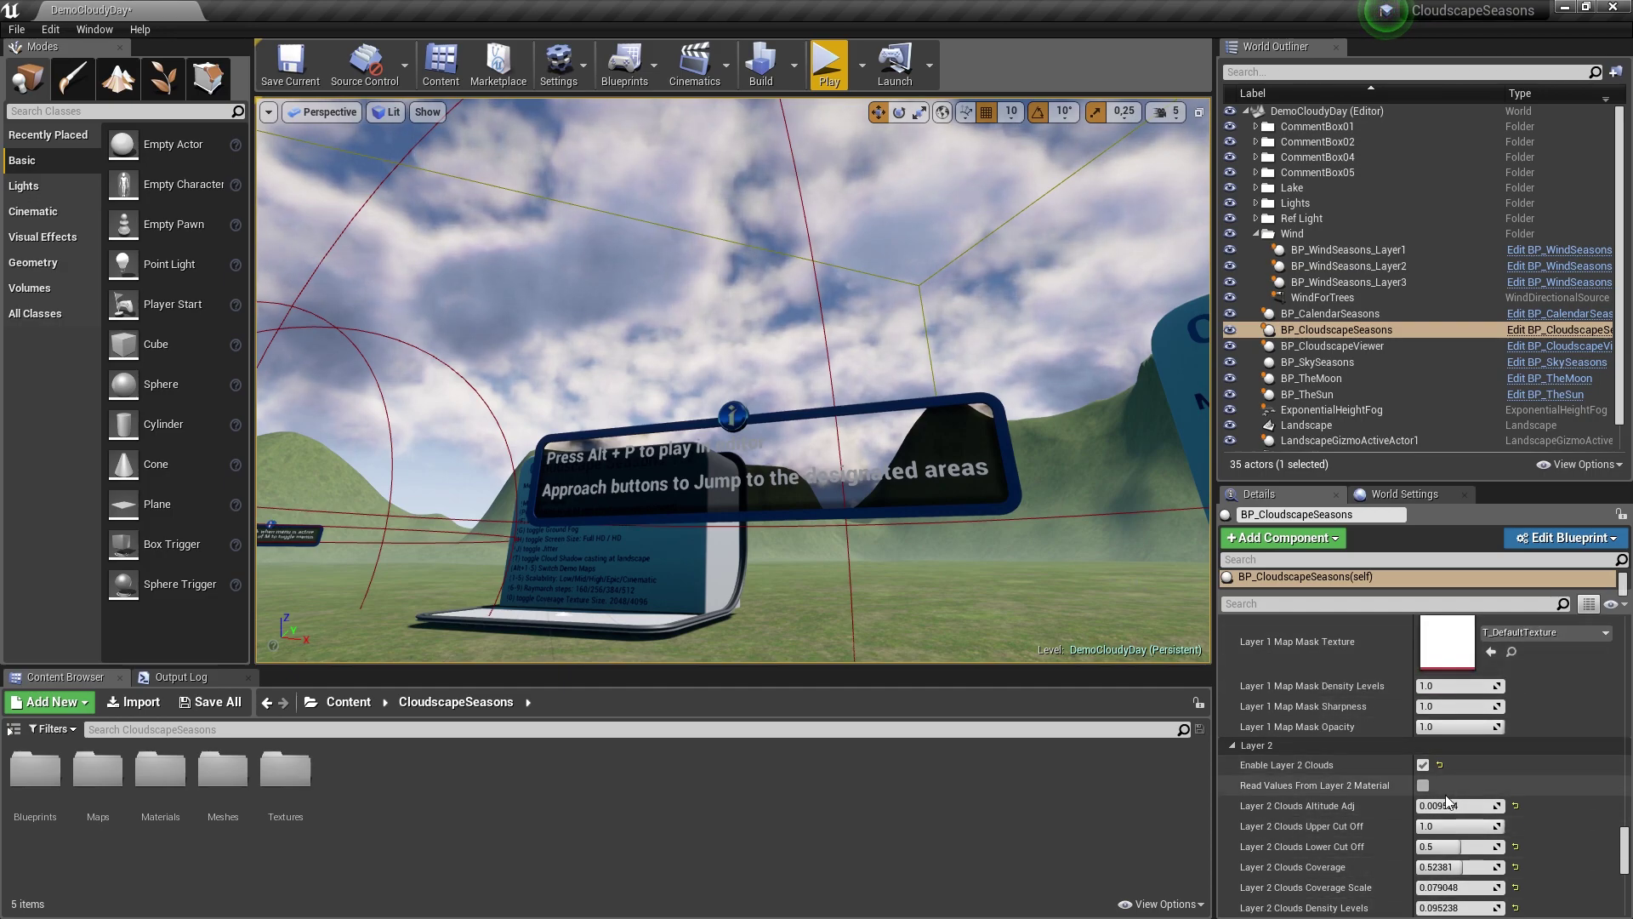
scroll(1446, 792, "down", 2)
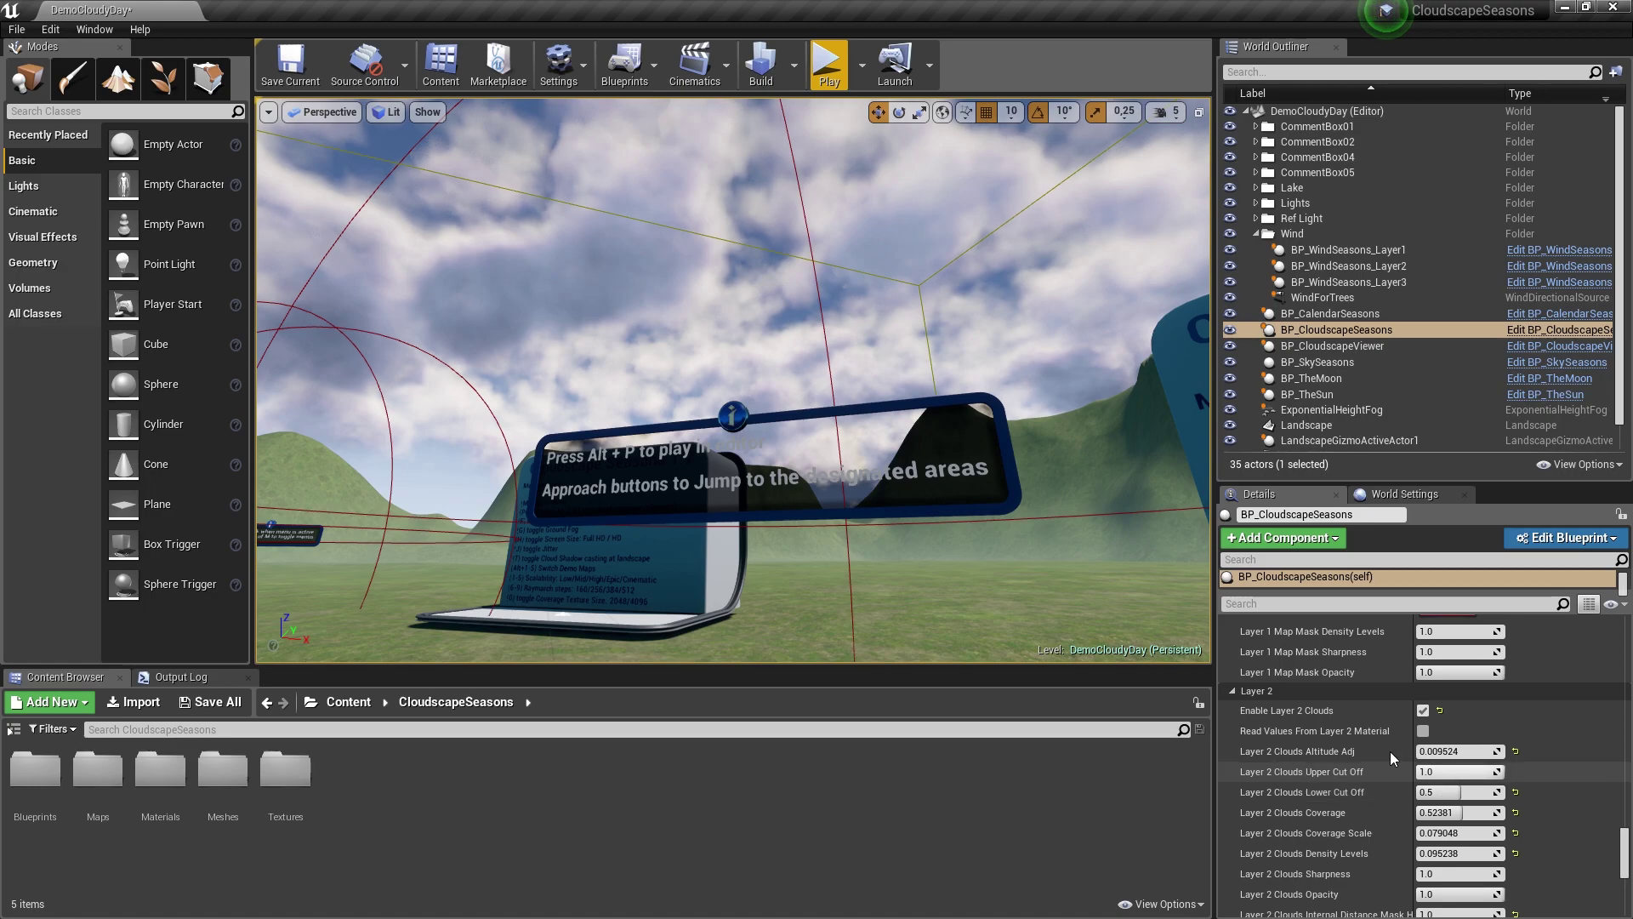
scroll(1351, 819, "up", 3)
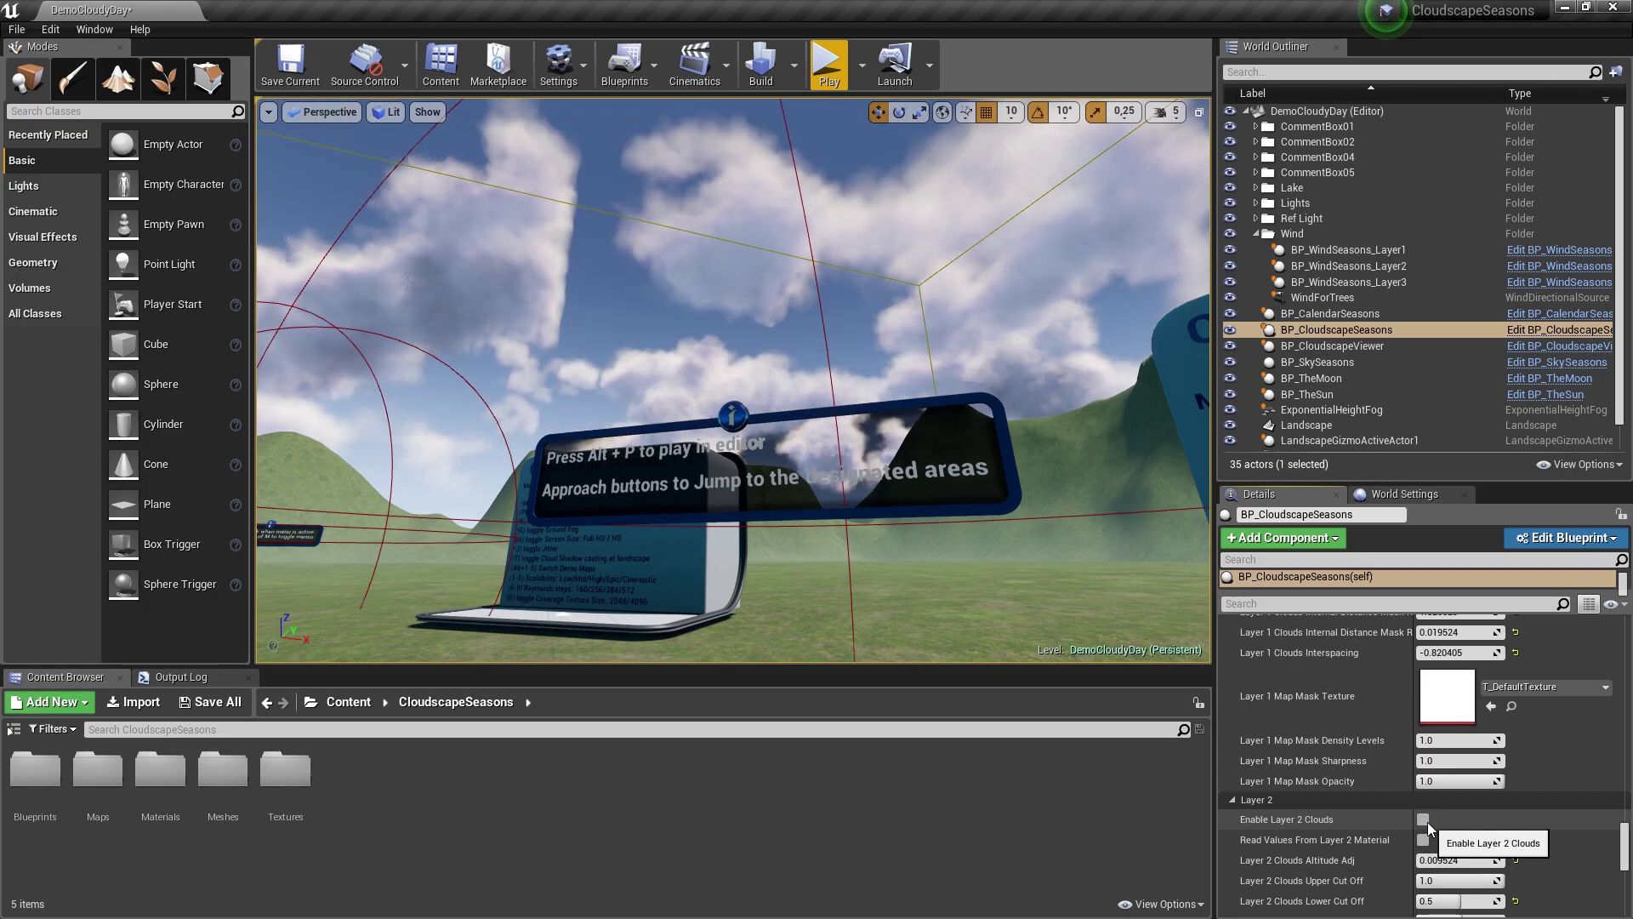
scroll(1427, 821, "up", 3)
scroll(1428, 822, "up", 5)
right_click_drag(959, 487, 1208, 498)
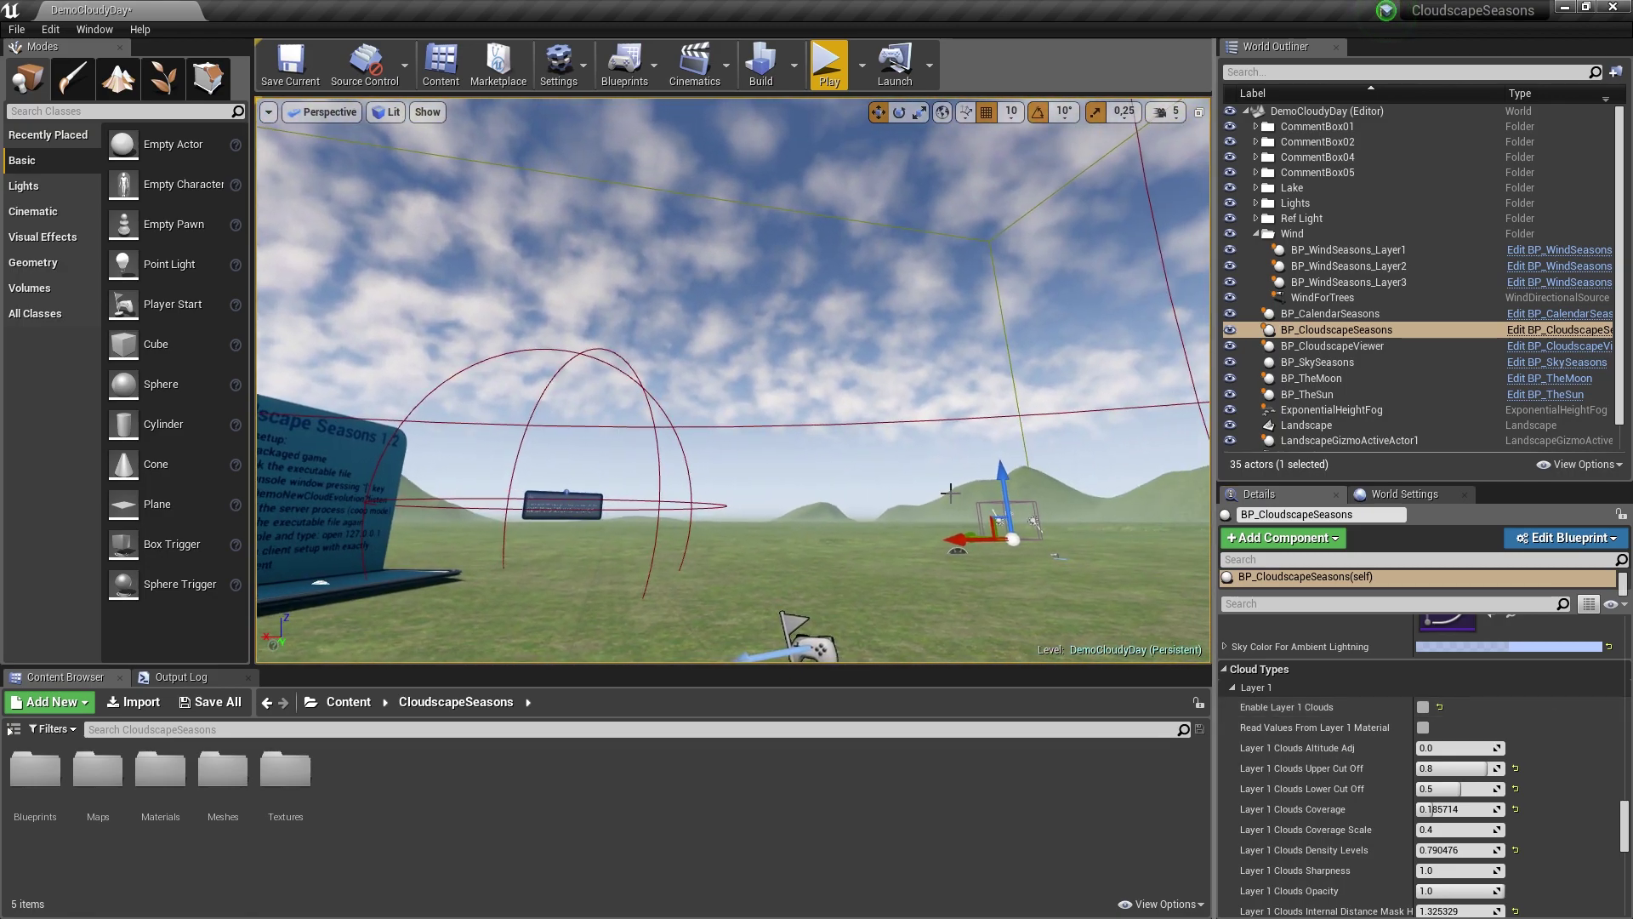
left_click(1424, 708)
Look around the sky to examine the Layer 1 and Layer 2 clouds combined.
right_click_drag(1128, 527, 723, 528)
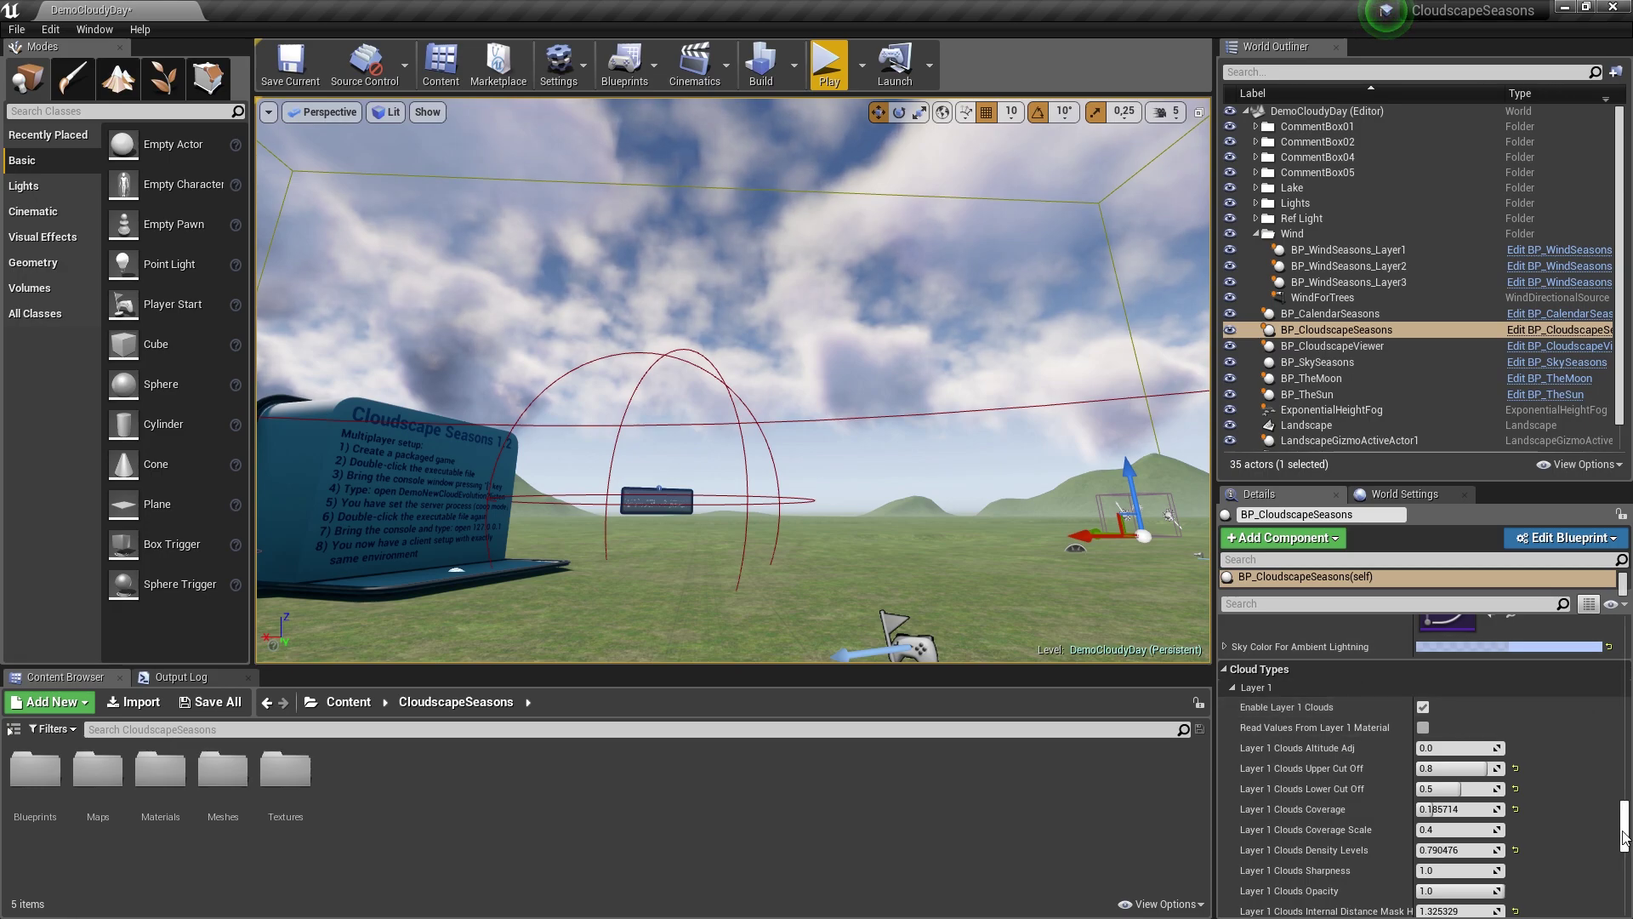
left_click_drag(1626, 838, 1630, 782)
right_click_drag(871, 356, 927, 391)
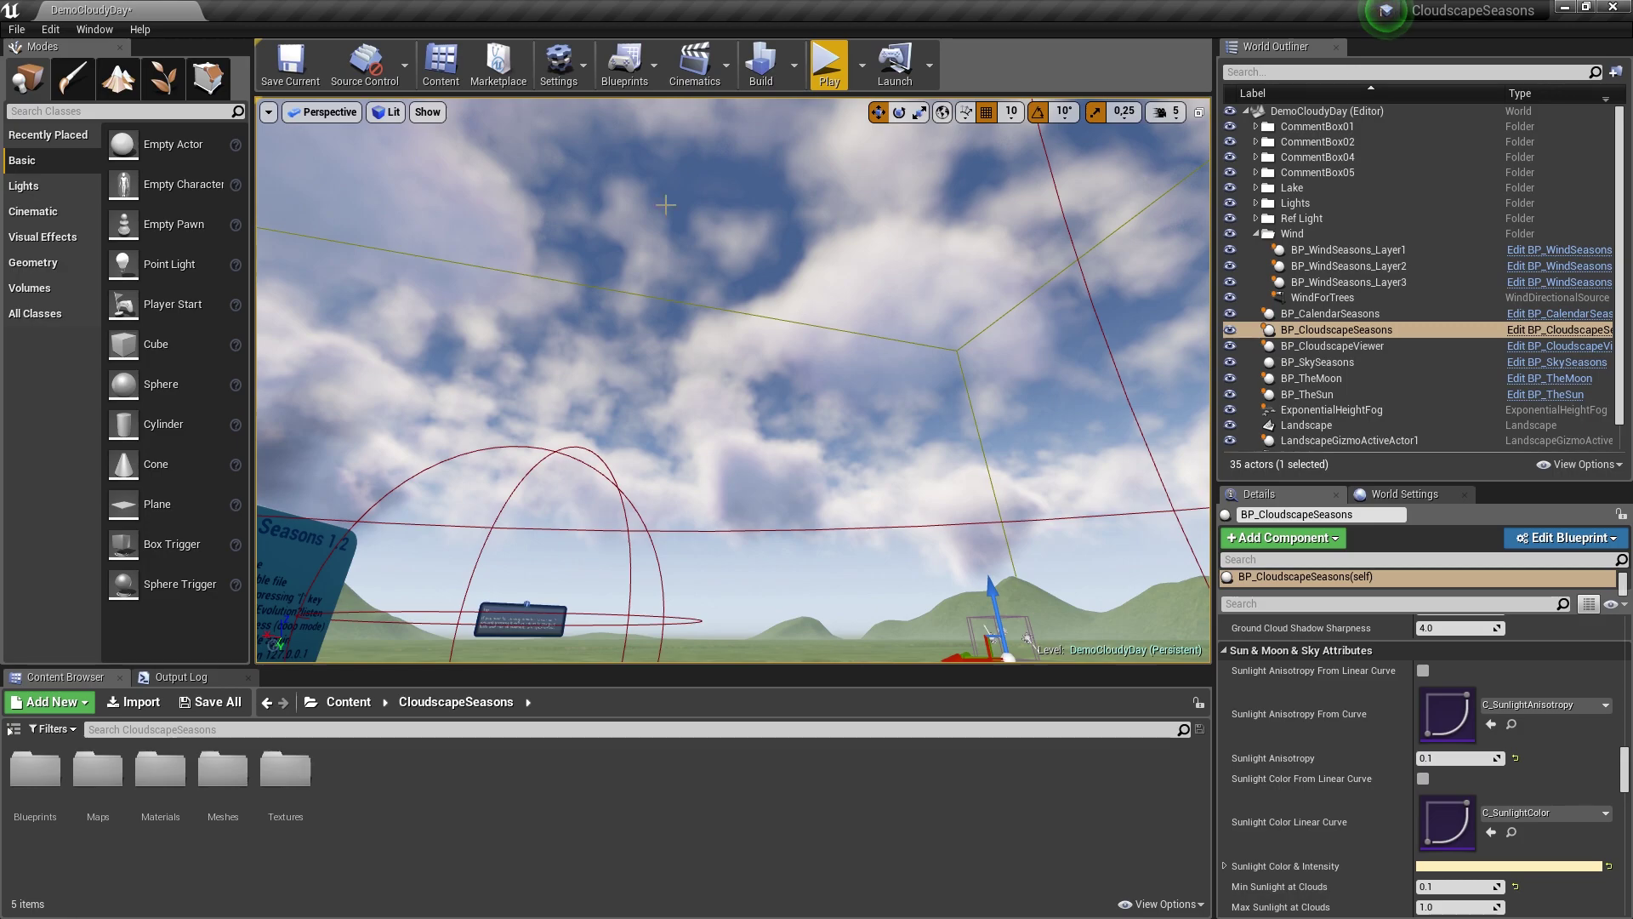
right_click_drag(781, 348, 830, 368)
right_click_drag(673, 318, 793, 352)
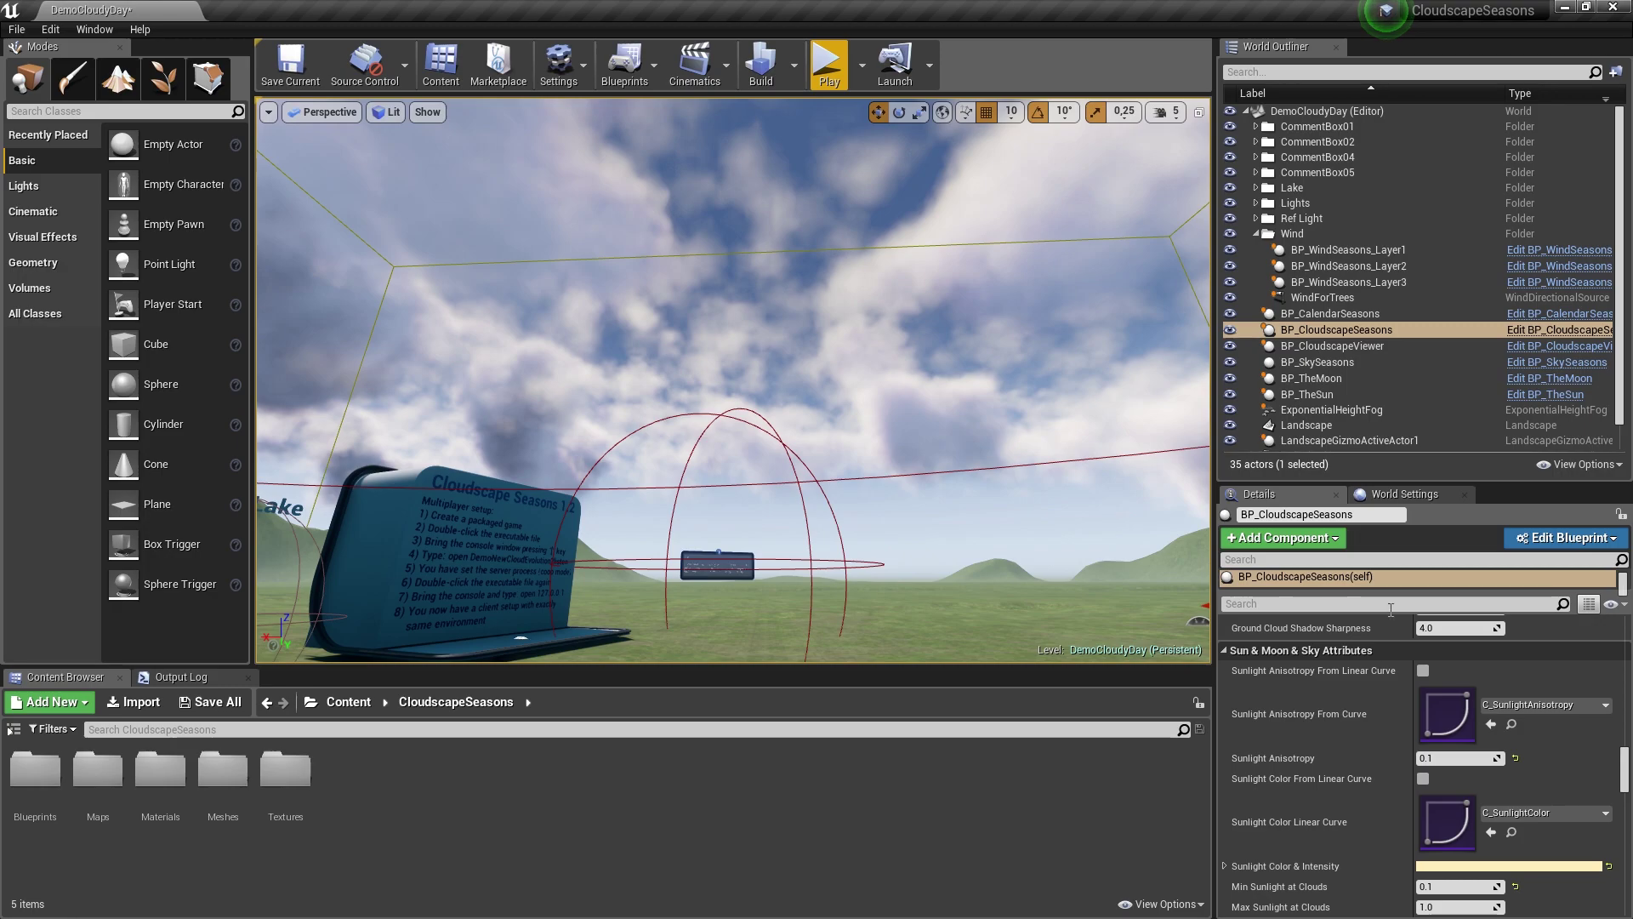
Open the Layer 1 Clouds Material instance MI_RenderLayer1NewCumulus, review its parameters and parent material, and close it.
scroll(1619, 748, "up", 2)
left_click_drag(1626, 763, 1631, 708)
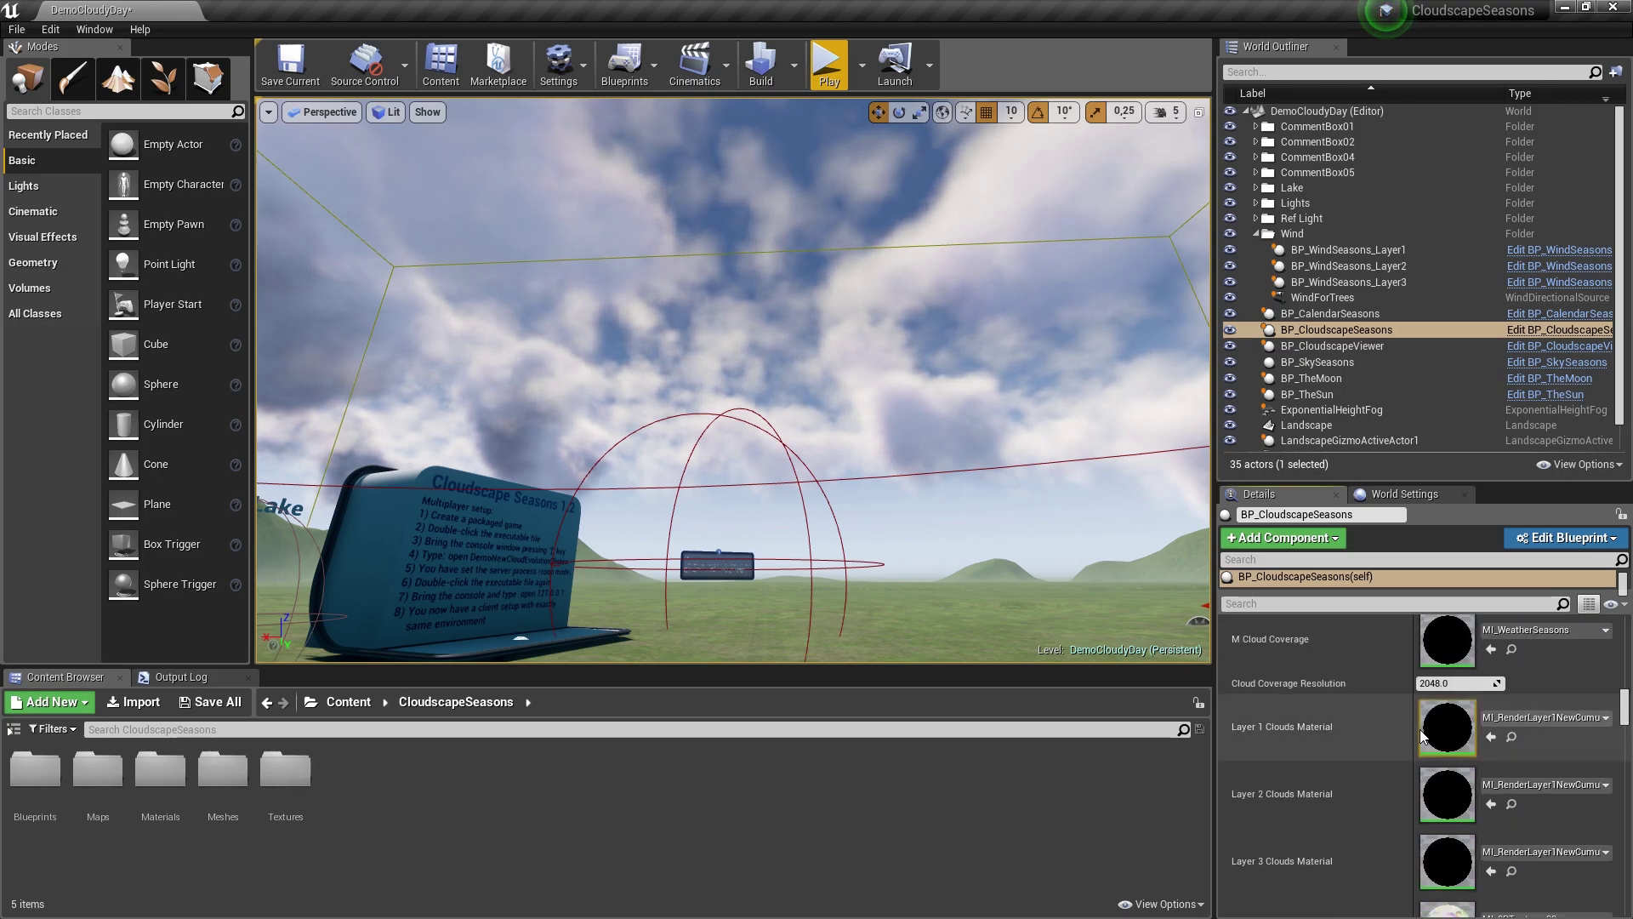
left_click(1511, 737)
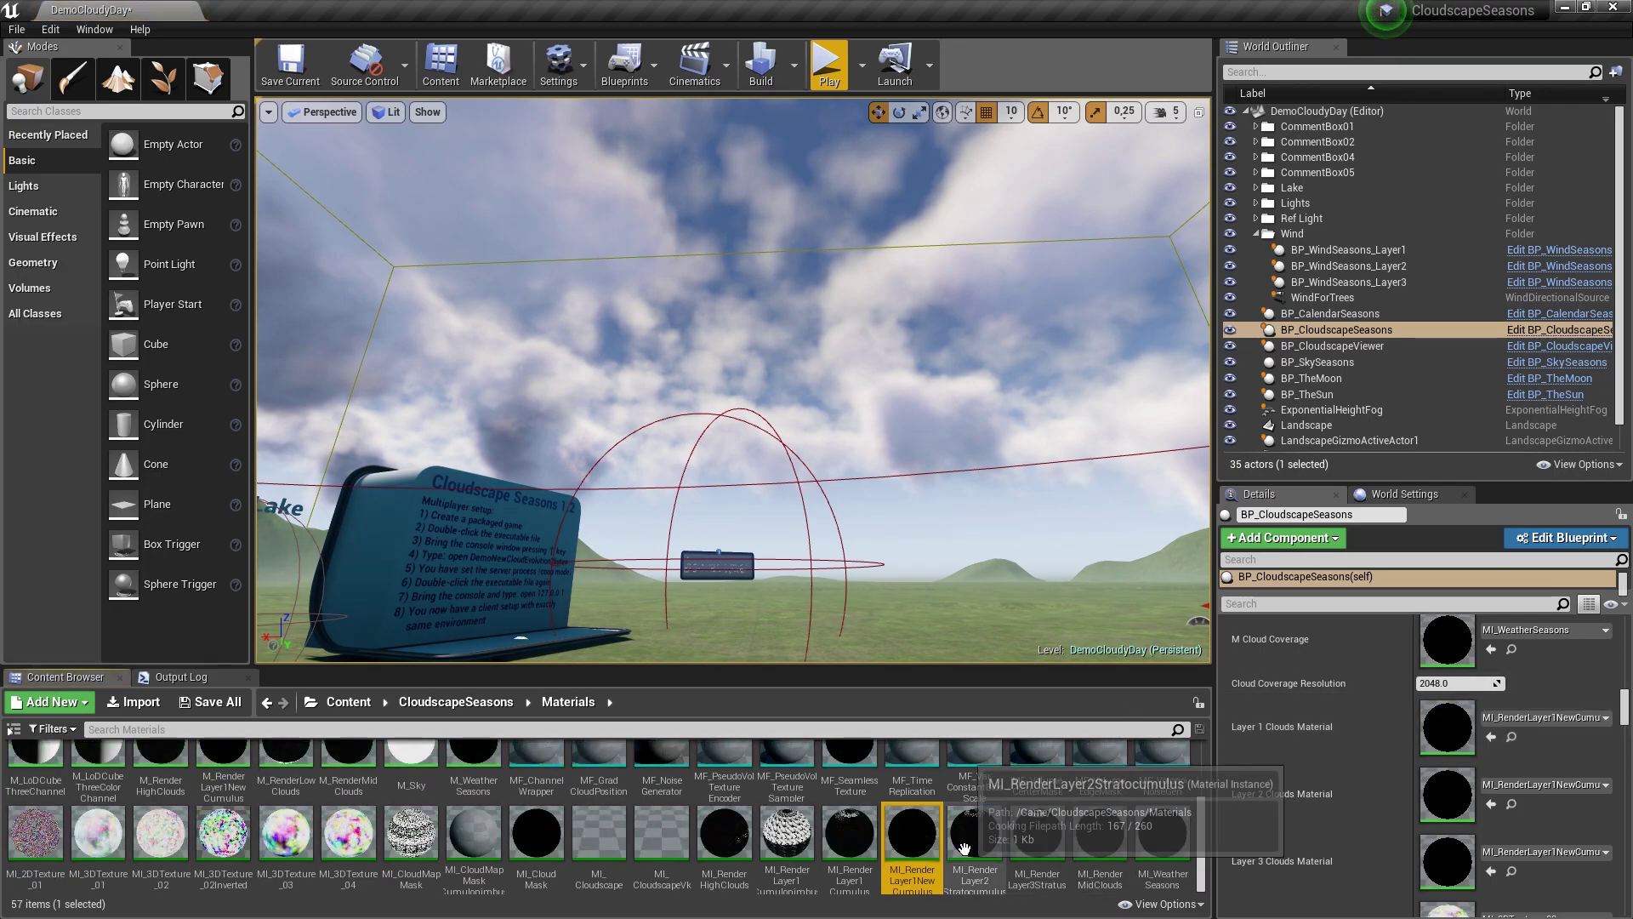
double_click(912, 834)
scroll(519, 576, "down", 10)
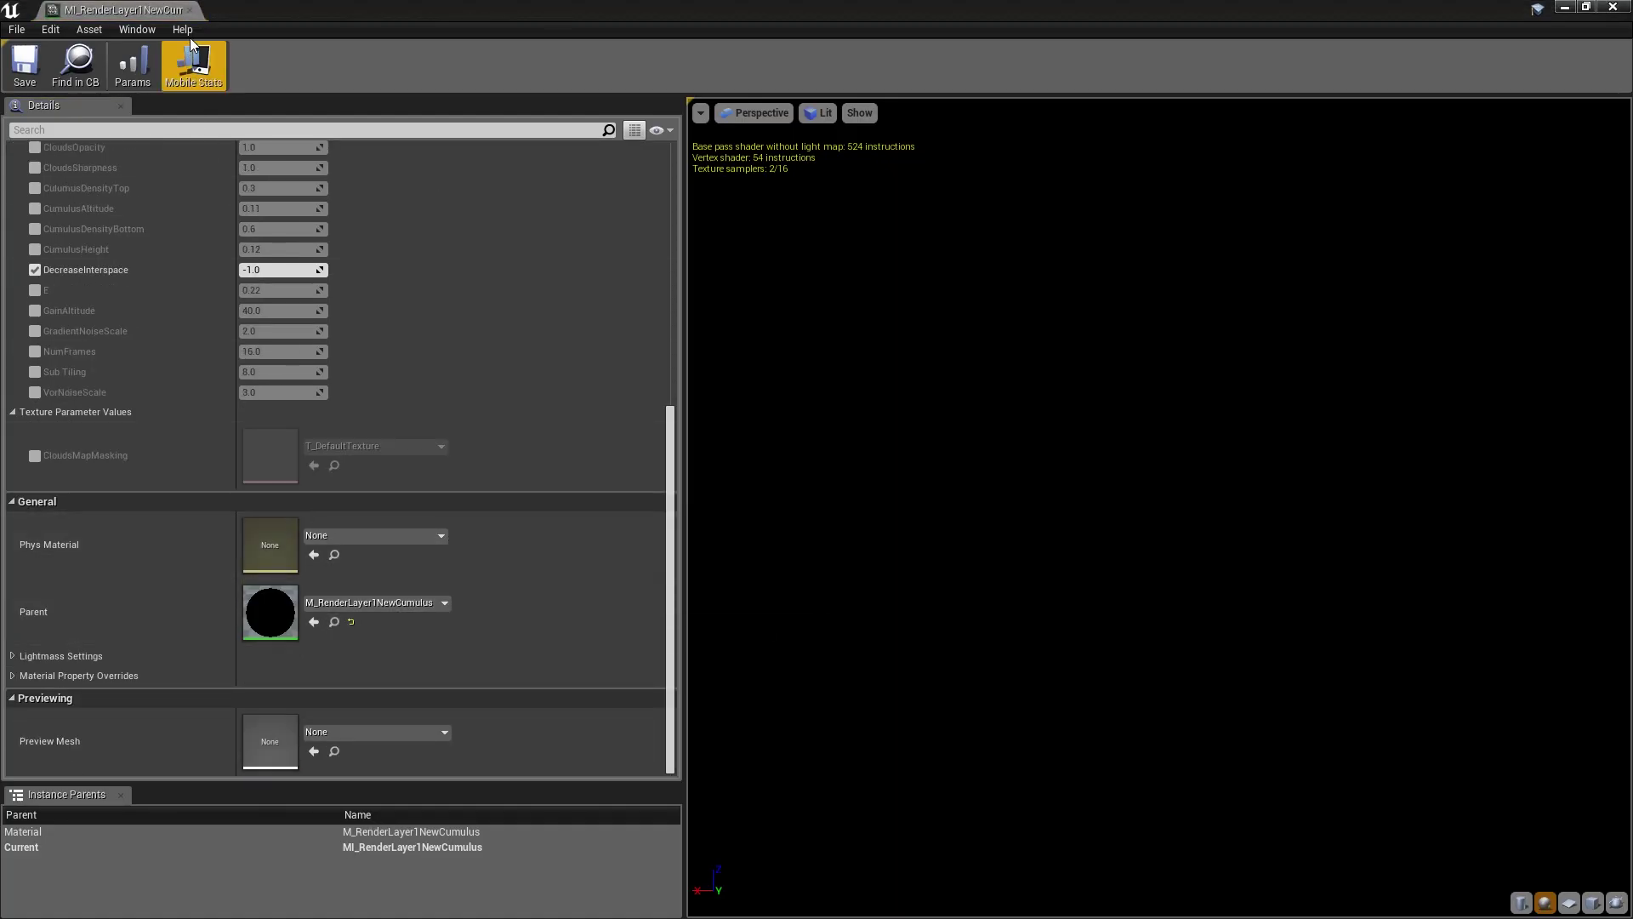
left_click(193, 9)
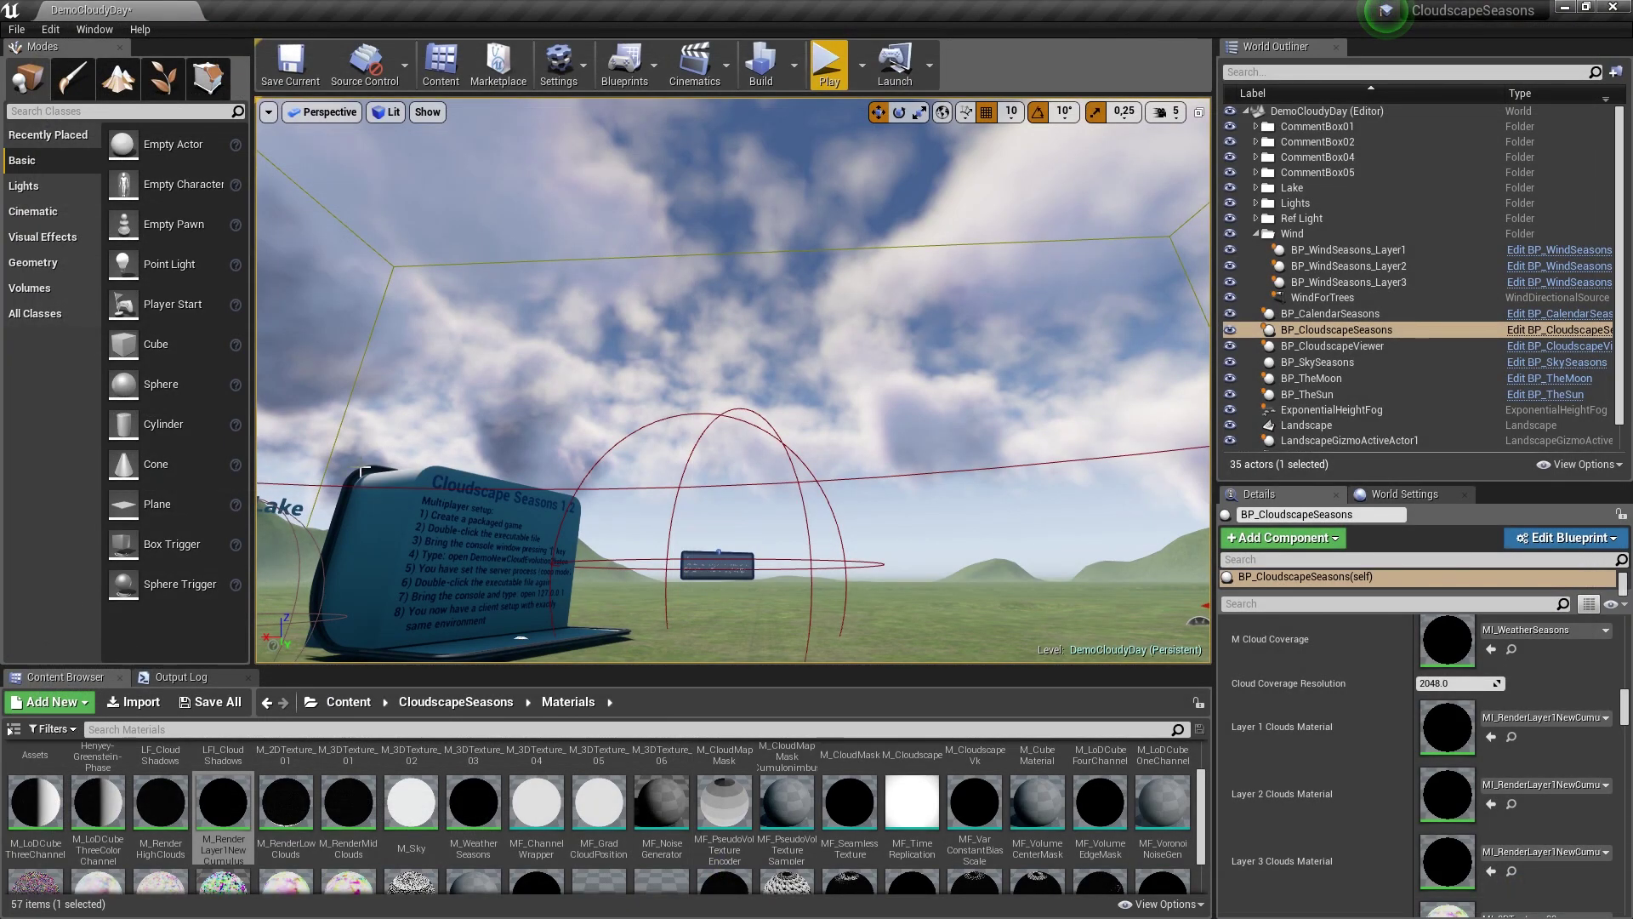
Open the parent material M_RenderLayer1NewCumulus and examine its node graph, including the Cloud Coverage group and the nodes feeding it.
double_click(223, 804)
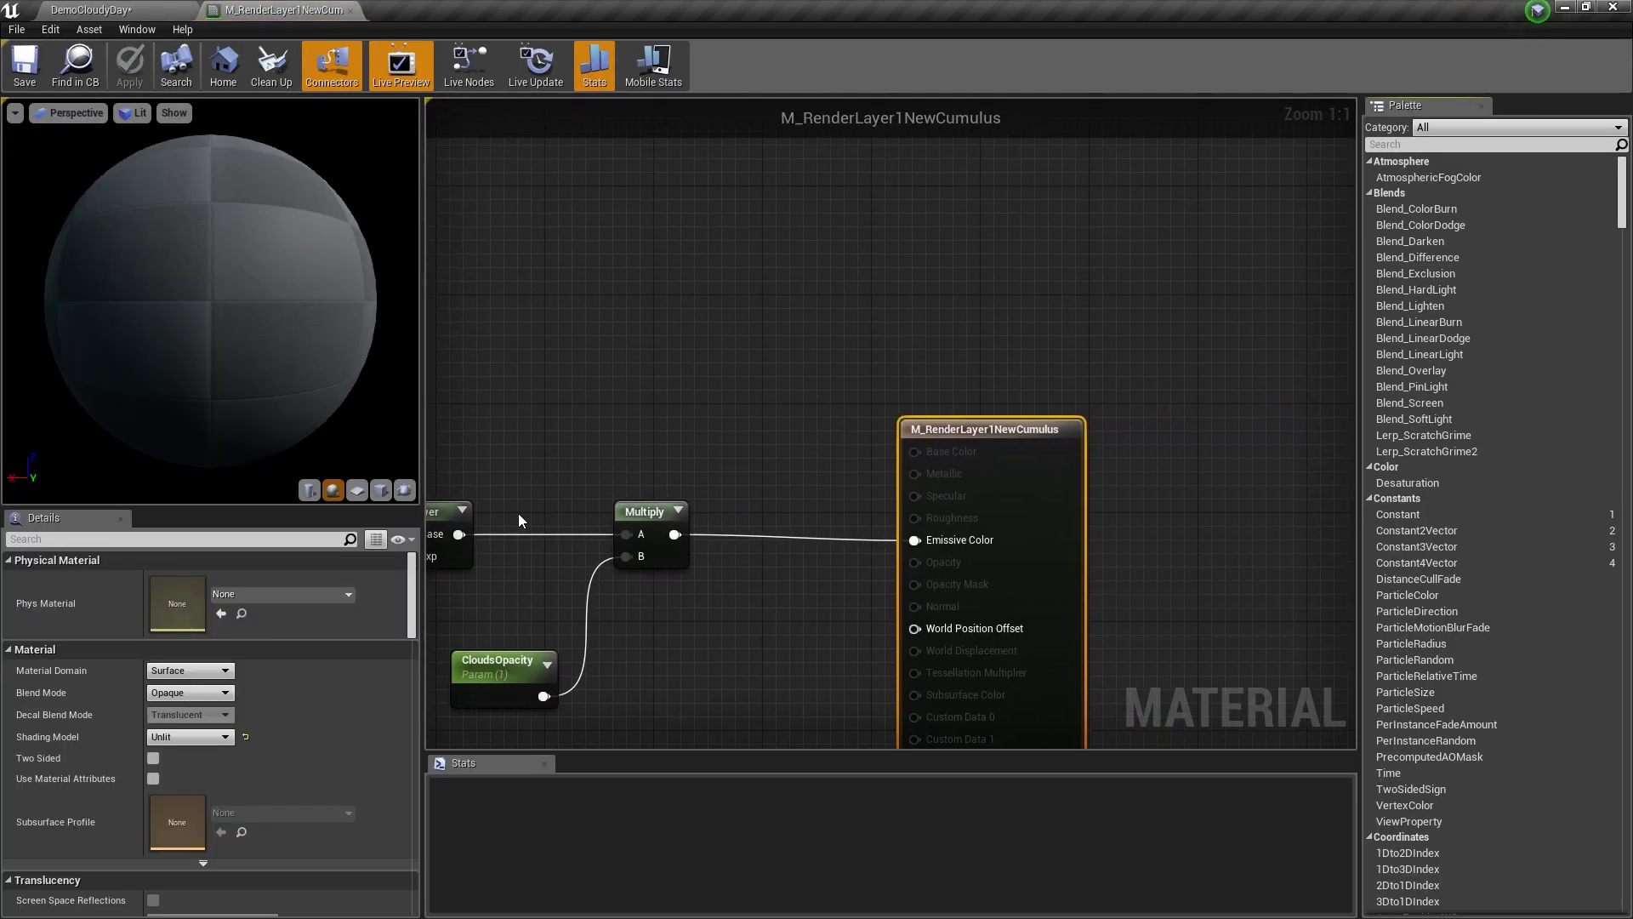
scroll(880, 384, "down", 8)
right_click_drag(767, 580, 1209, 606)
scroll(793, 426, "up", 4)
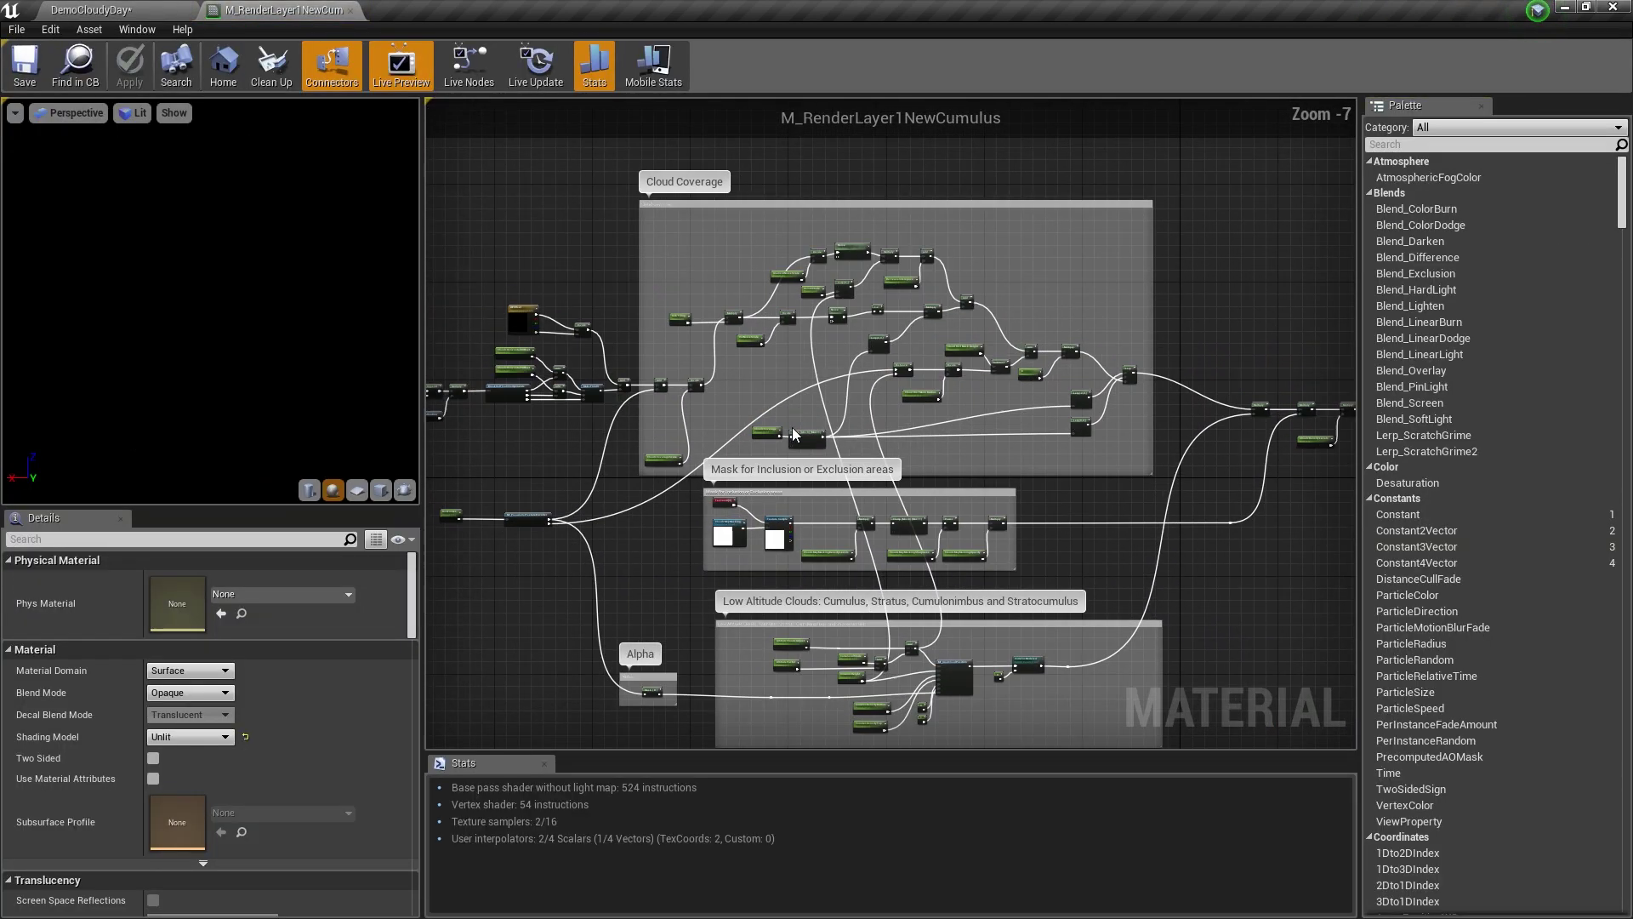
right_click_drag(793, 426, 777, 595)
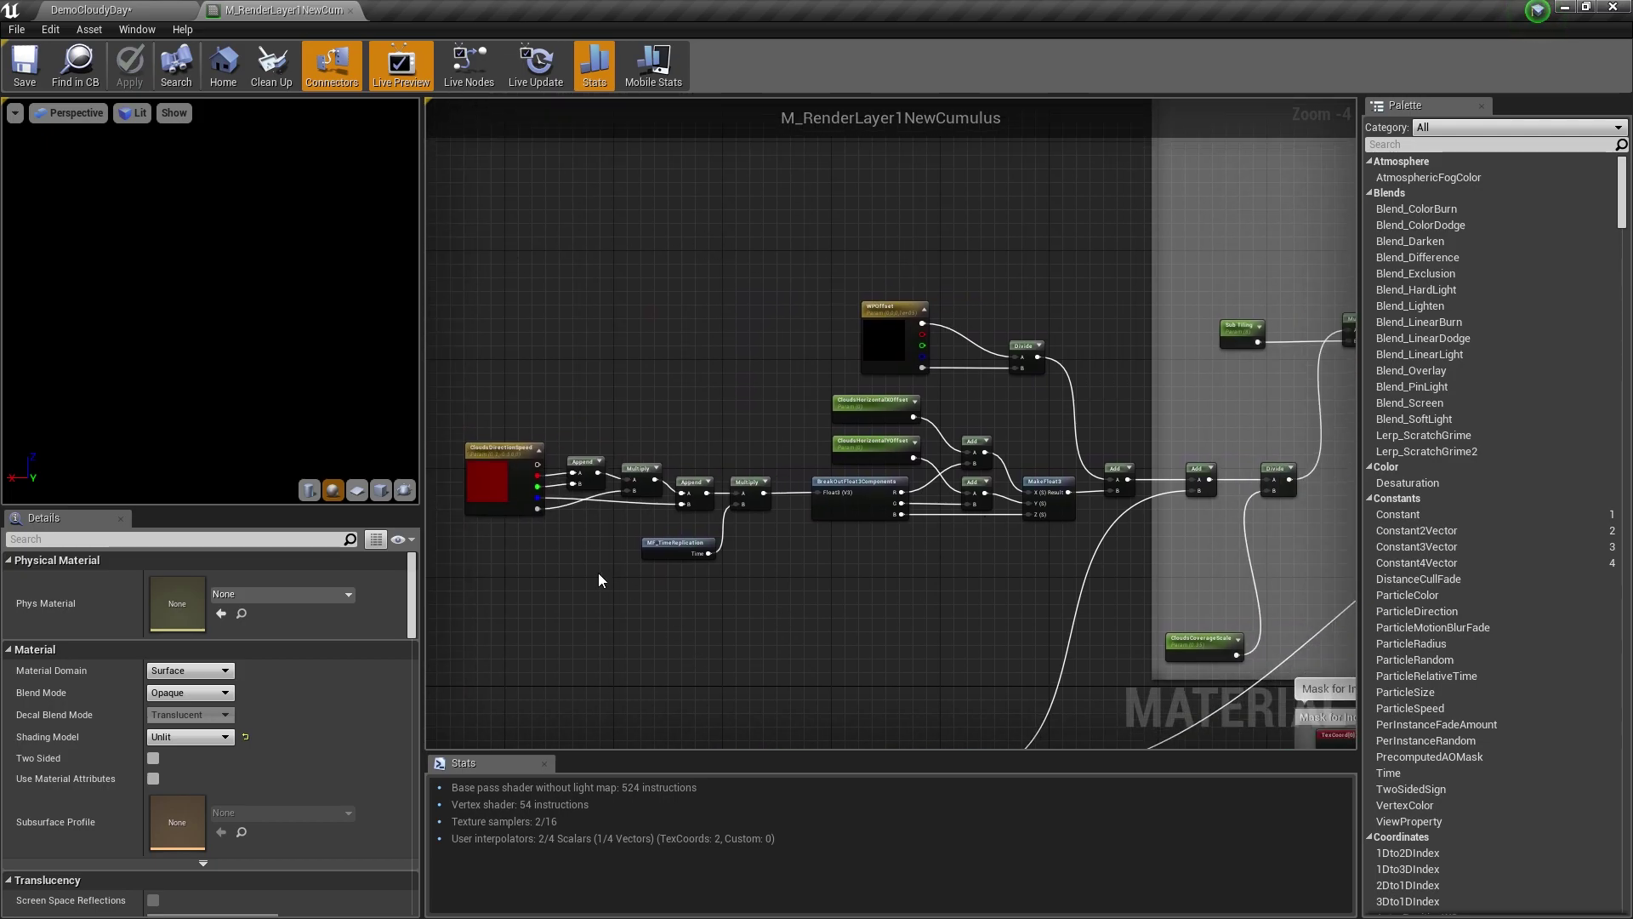
Examine the nodes feeding the Cloud Coverage group, from CloudsDirectionSpeed through the horizontal offset parameters to WPOffset.
scroll(585, 570, "up", 1)
right_click_drag(585, 570, 666, 614)
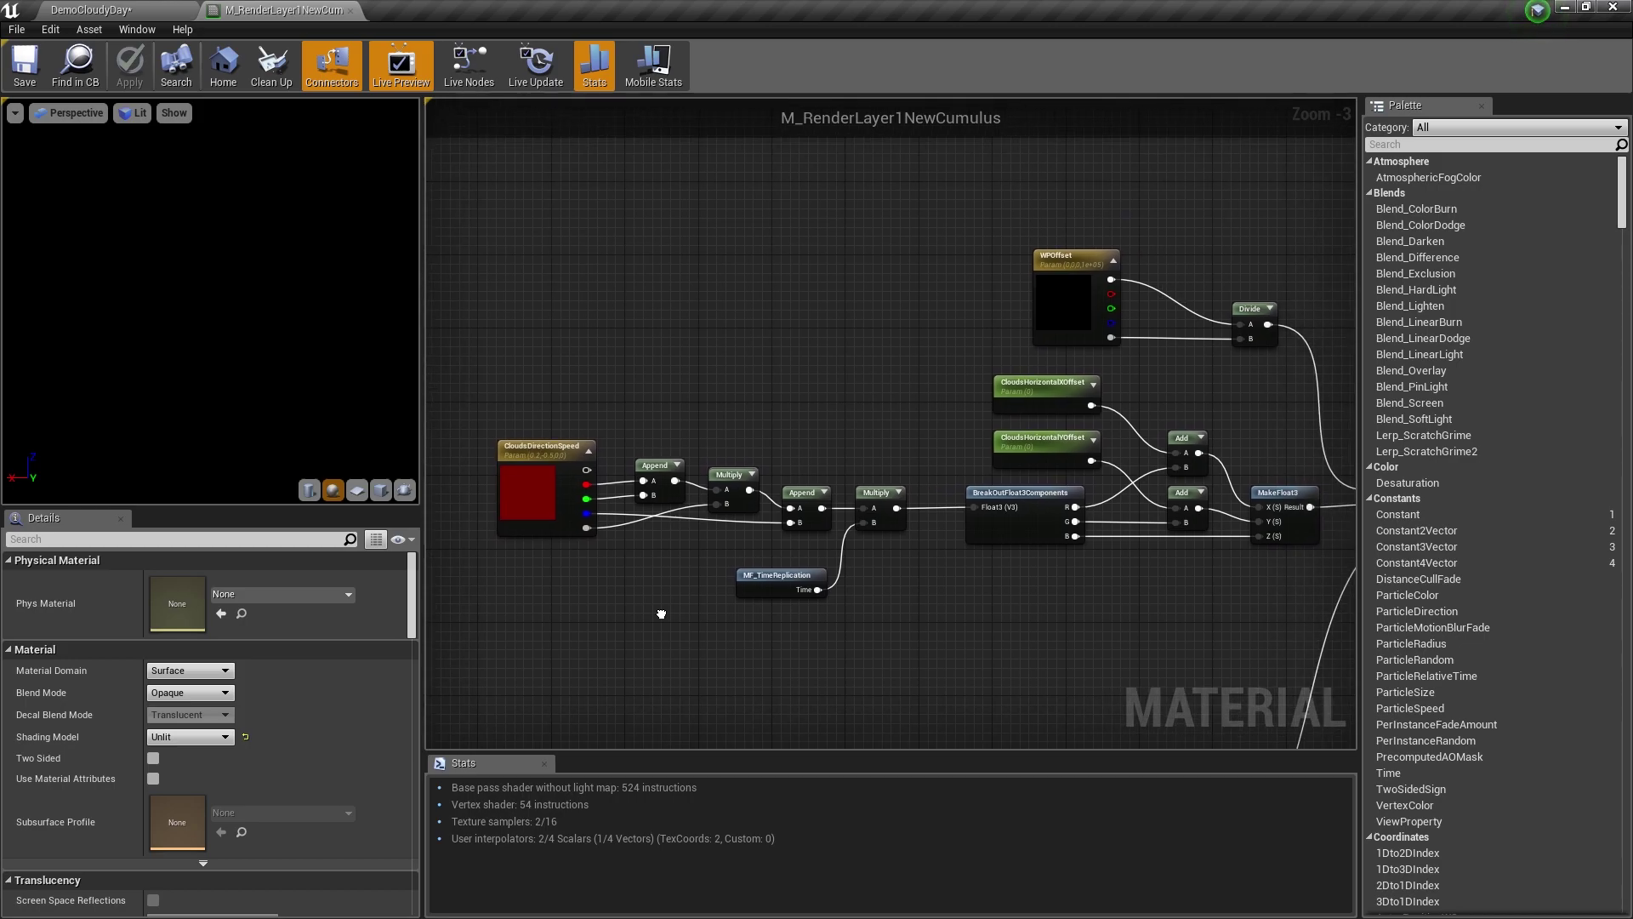
scroll(661, 616, "down", 1)
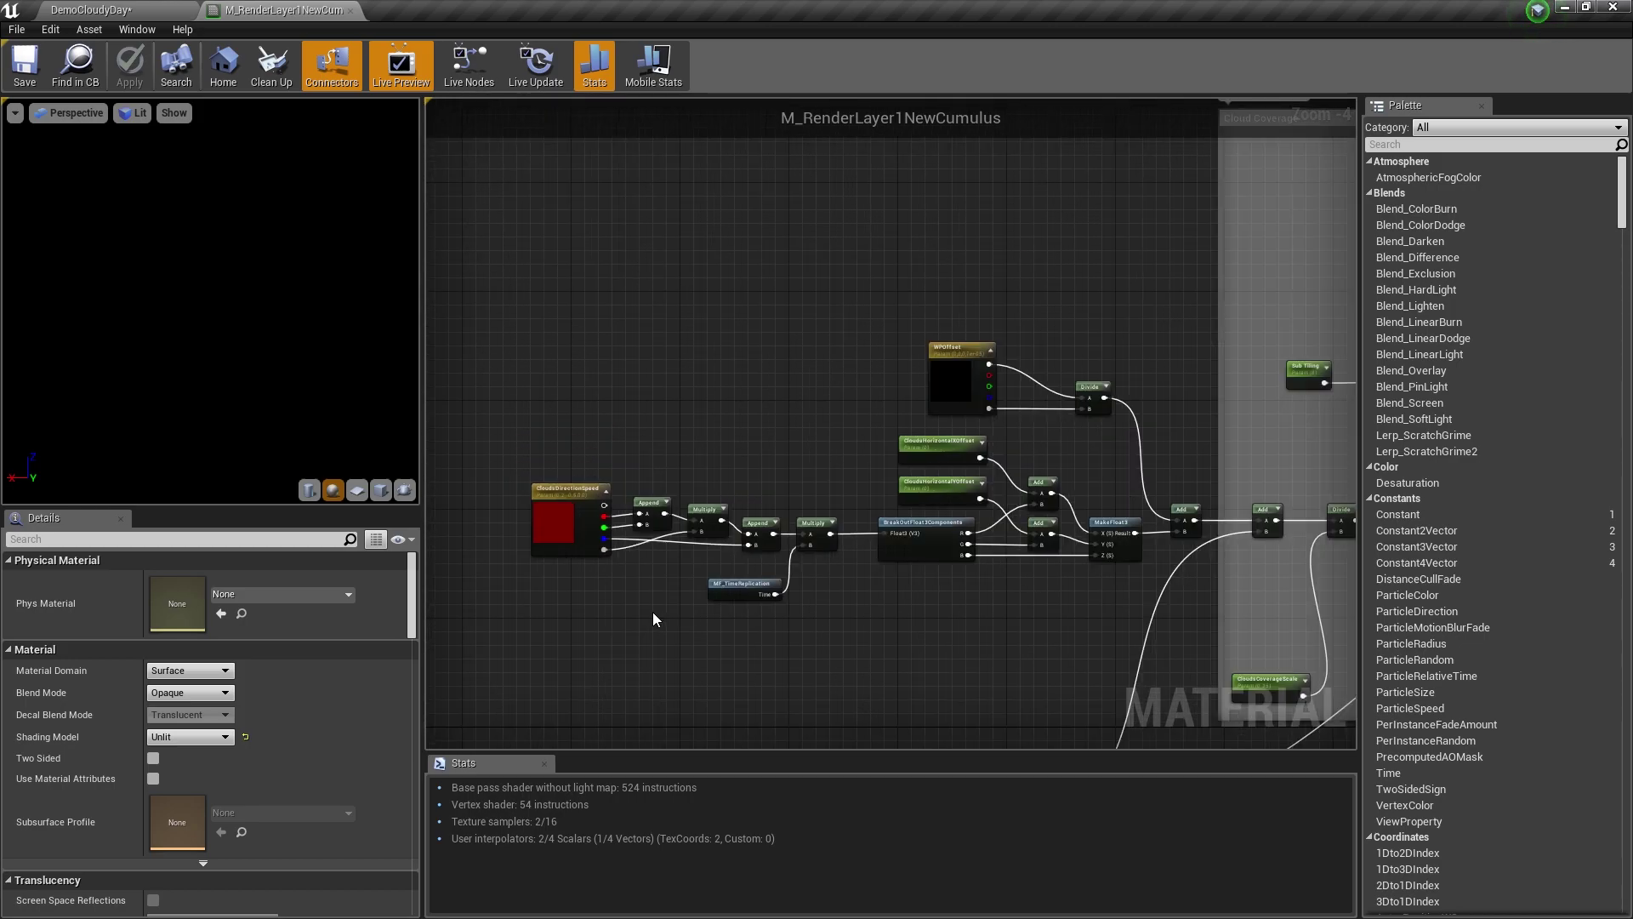
scroll(654, 619, "up", 1)
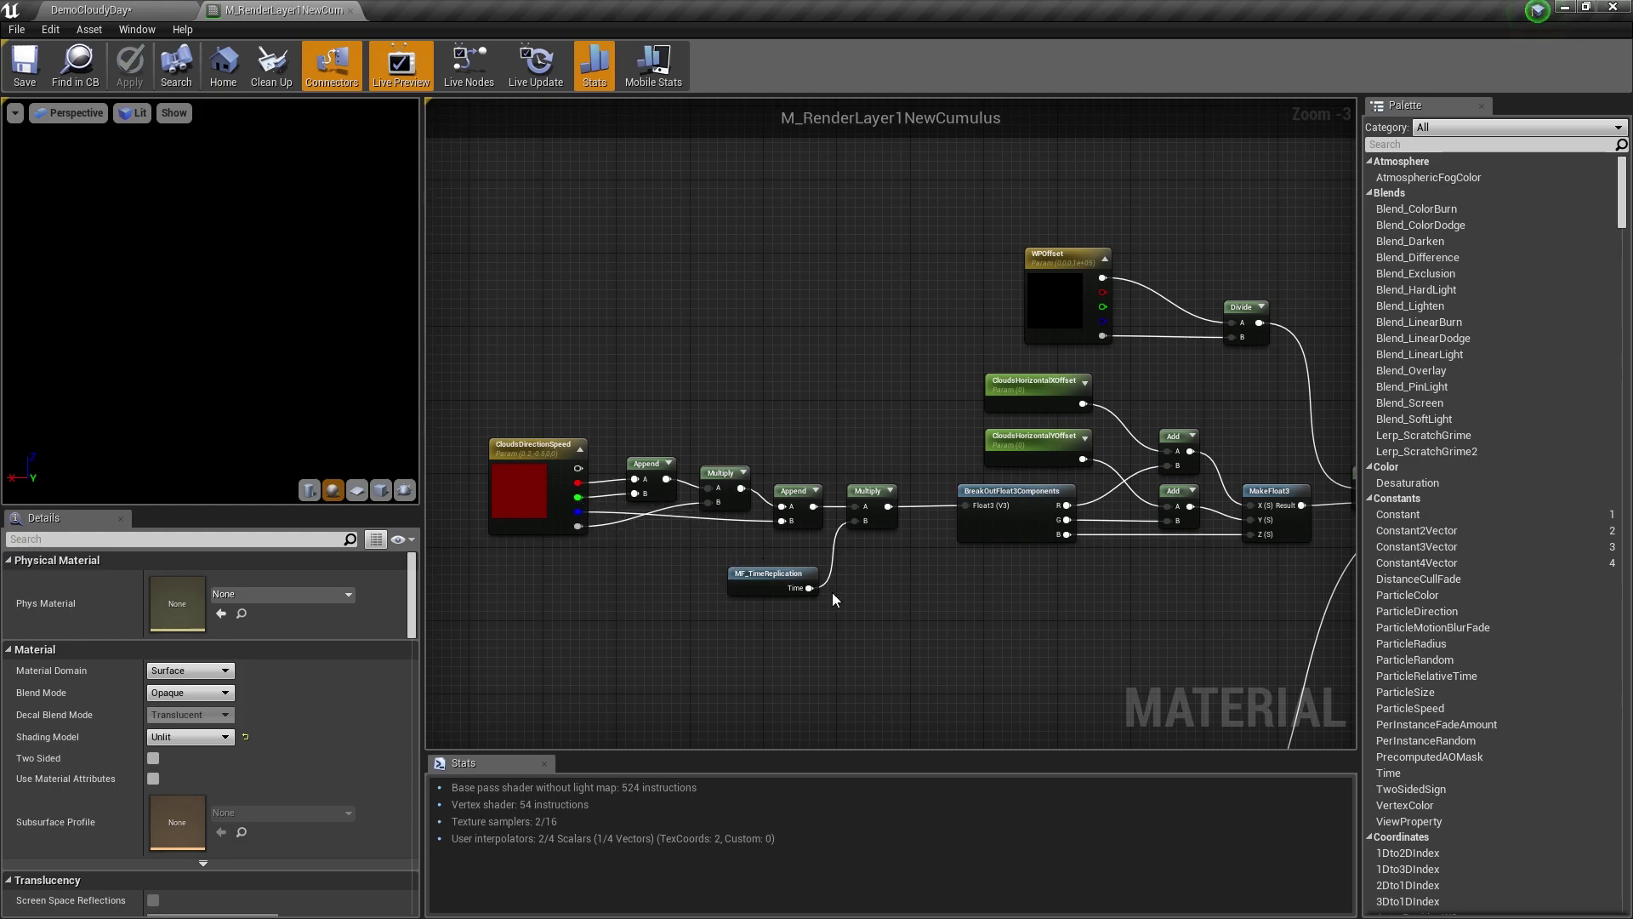
right_click_drag(947, 589, 628, 618)
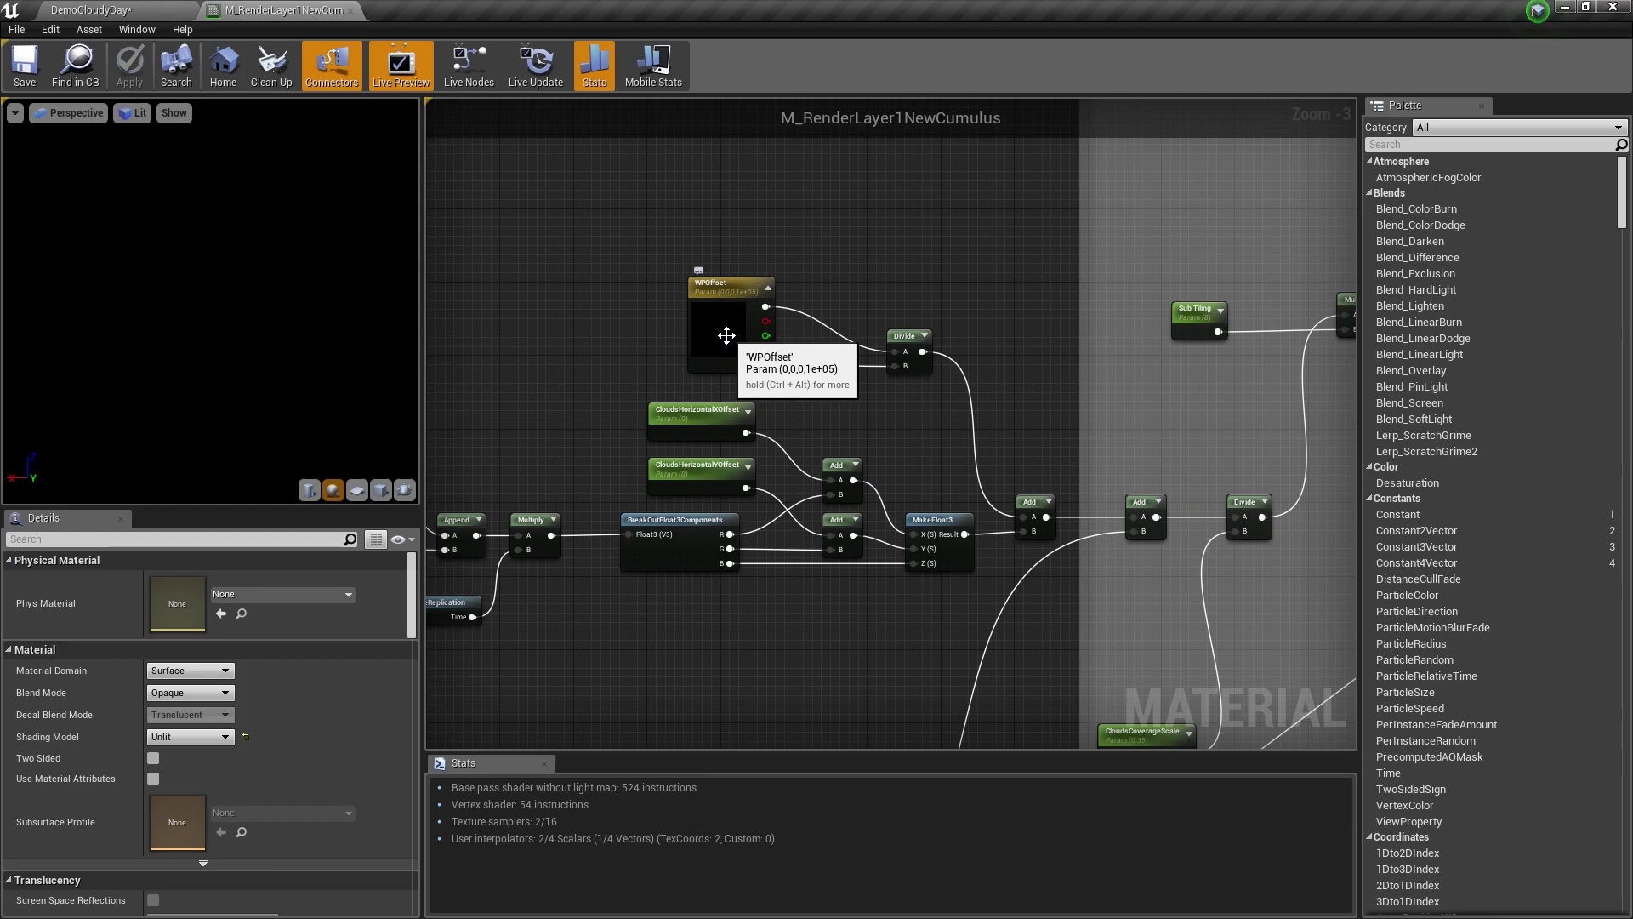
right_click_drag(968, 414, 951, 277)
Preview the MF_PseudoVolTextureEncoder node on a plane in the material preview.
scroll(900, 407, "down", 1)
right_click_drag(846, 545, 836, 407)
scroll(739, 514, "up", 3)
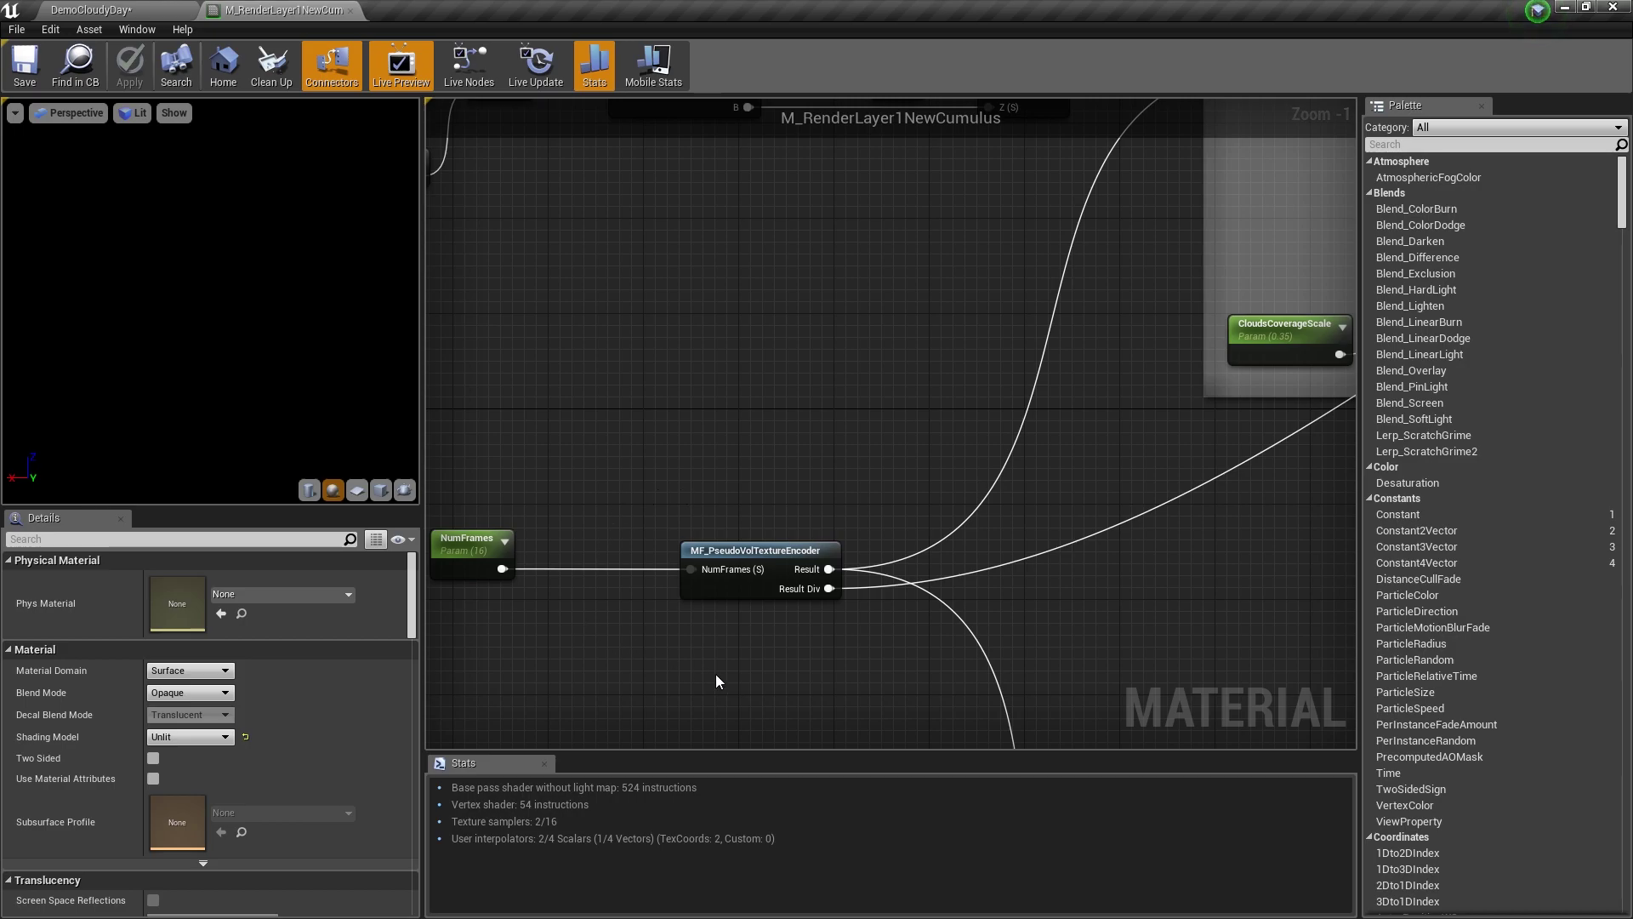
right_click(737, 554)
left_click(781, 570)
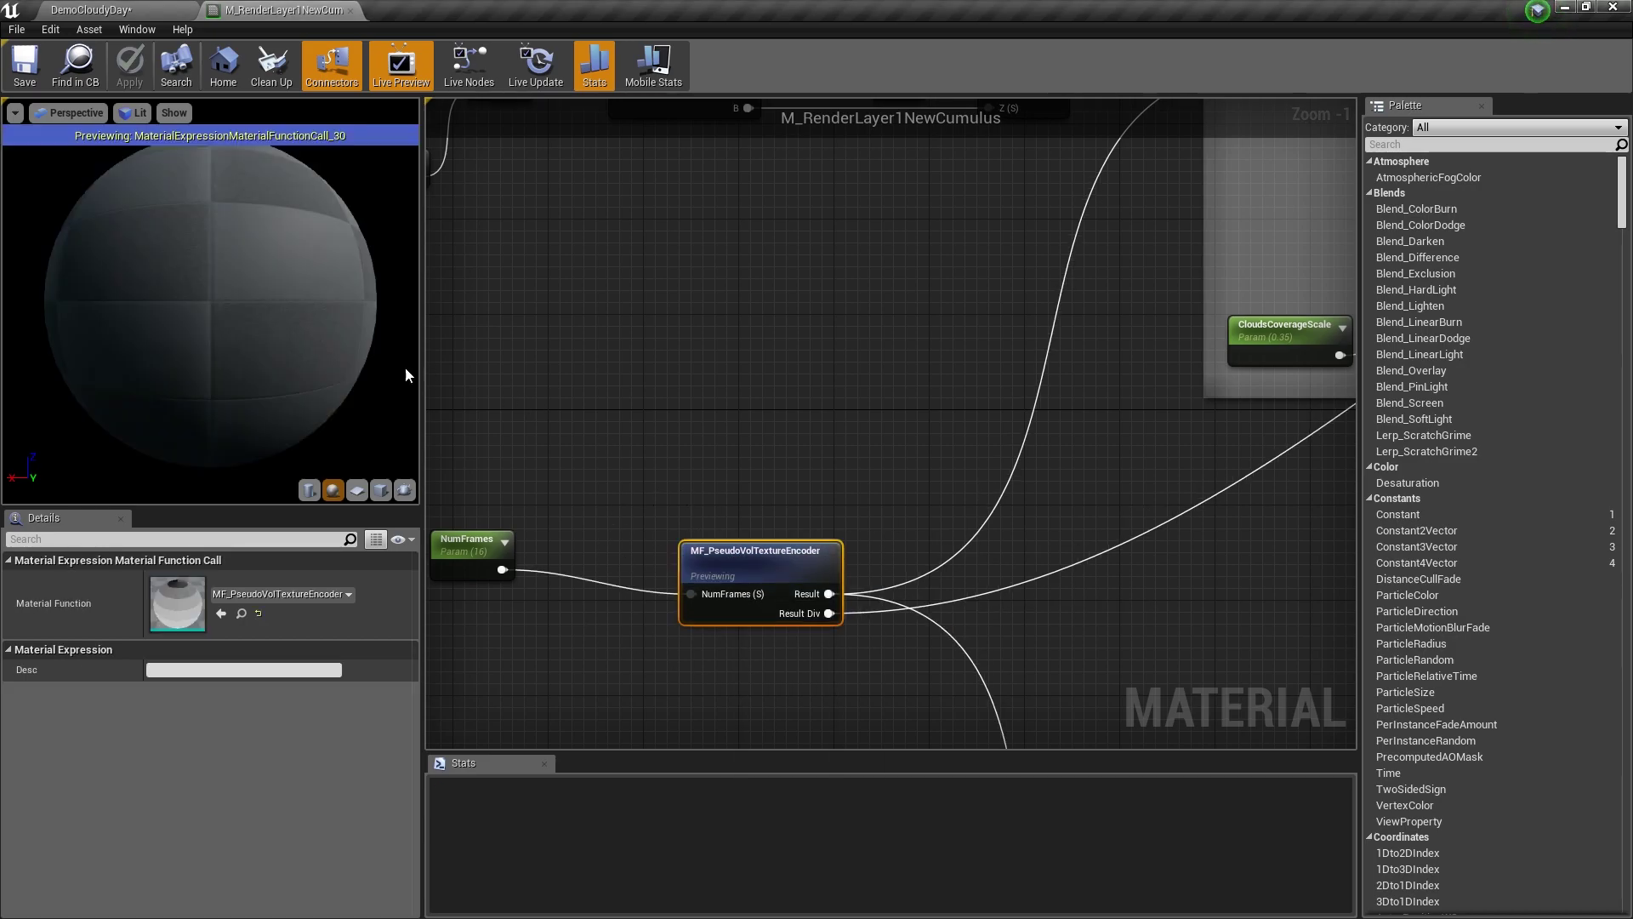
left_click(357, 490)
scroll(259, 272, "up", 3)
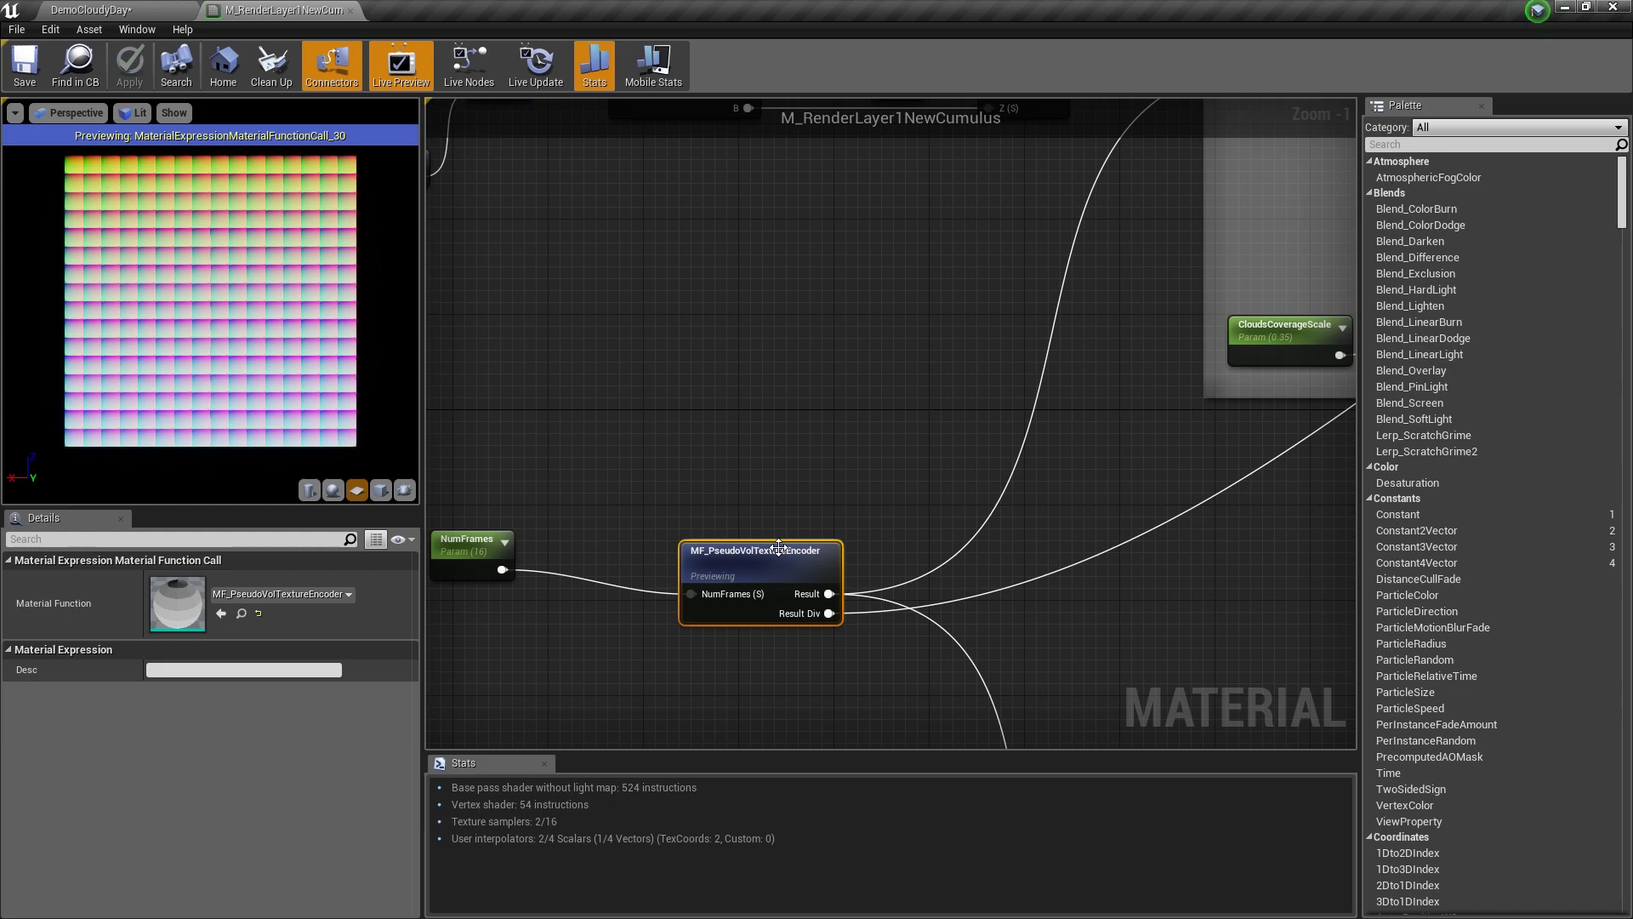
Inspect the settings of the gradient and Voronoi Noise nodes and their GradientNoiseScale and VorNoiseScale parameters in the Cloud Coverage group.
right_click_drag(819, 523, 919, 564)
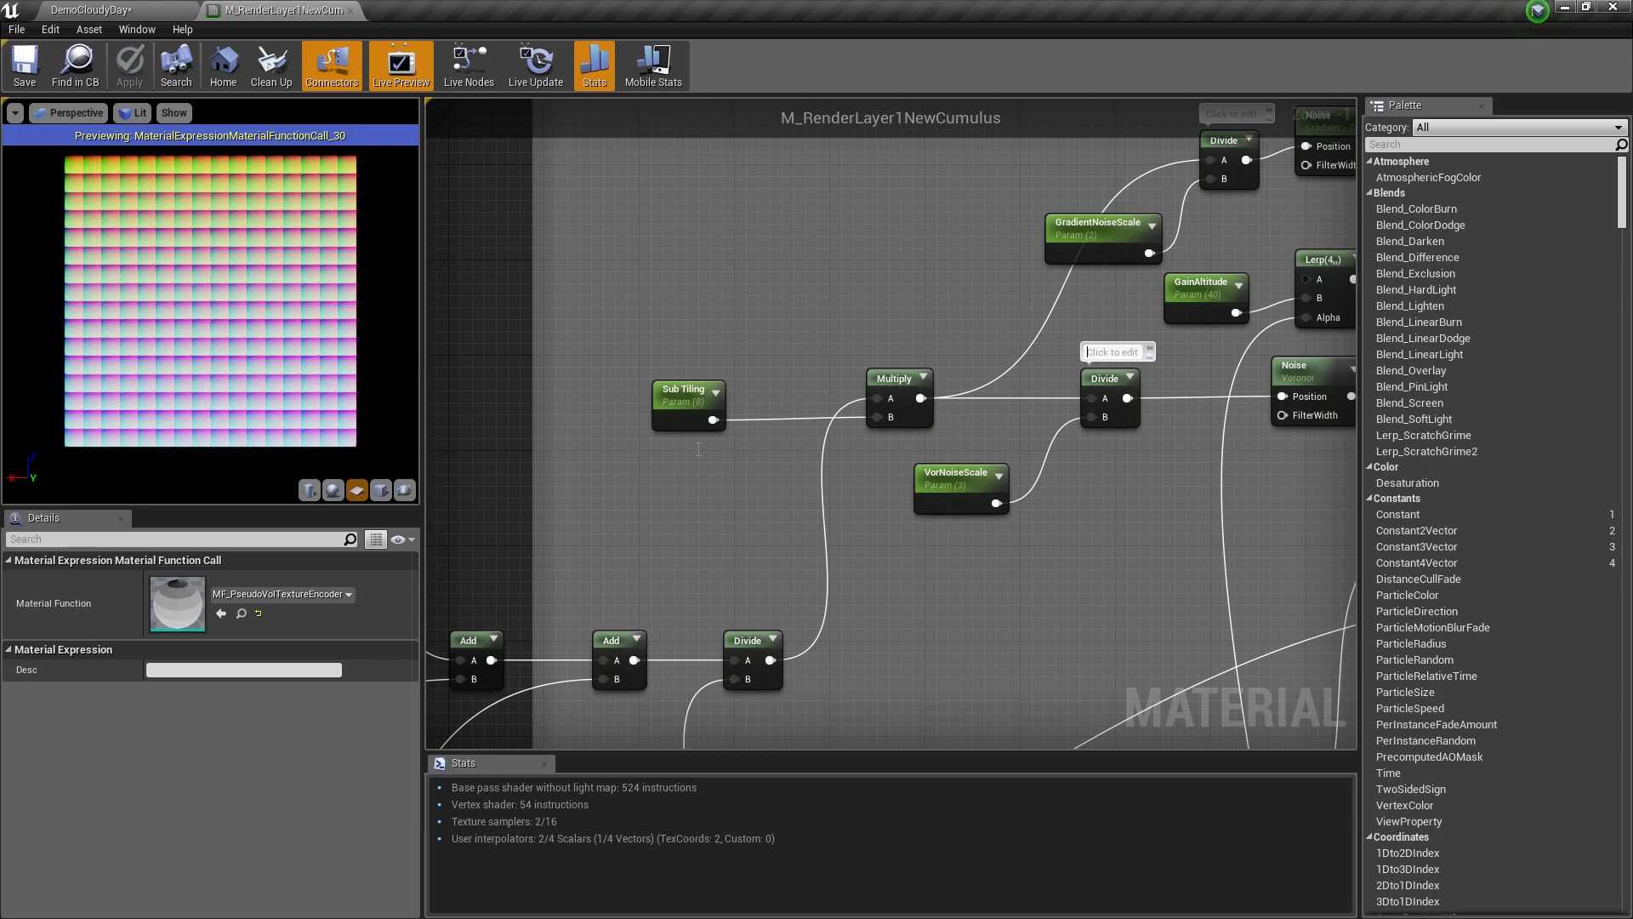
right_click_drag(833, 264, 522, 379)
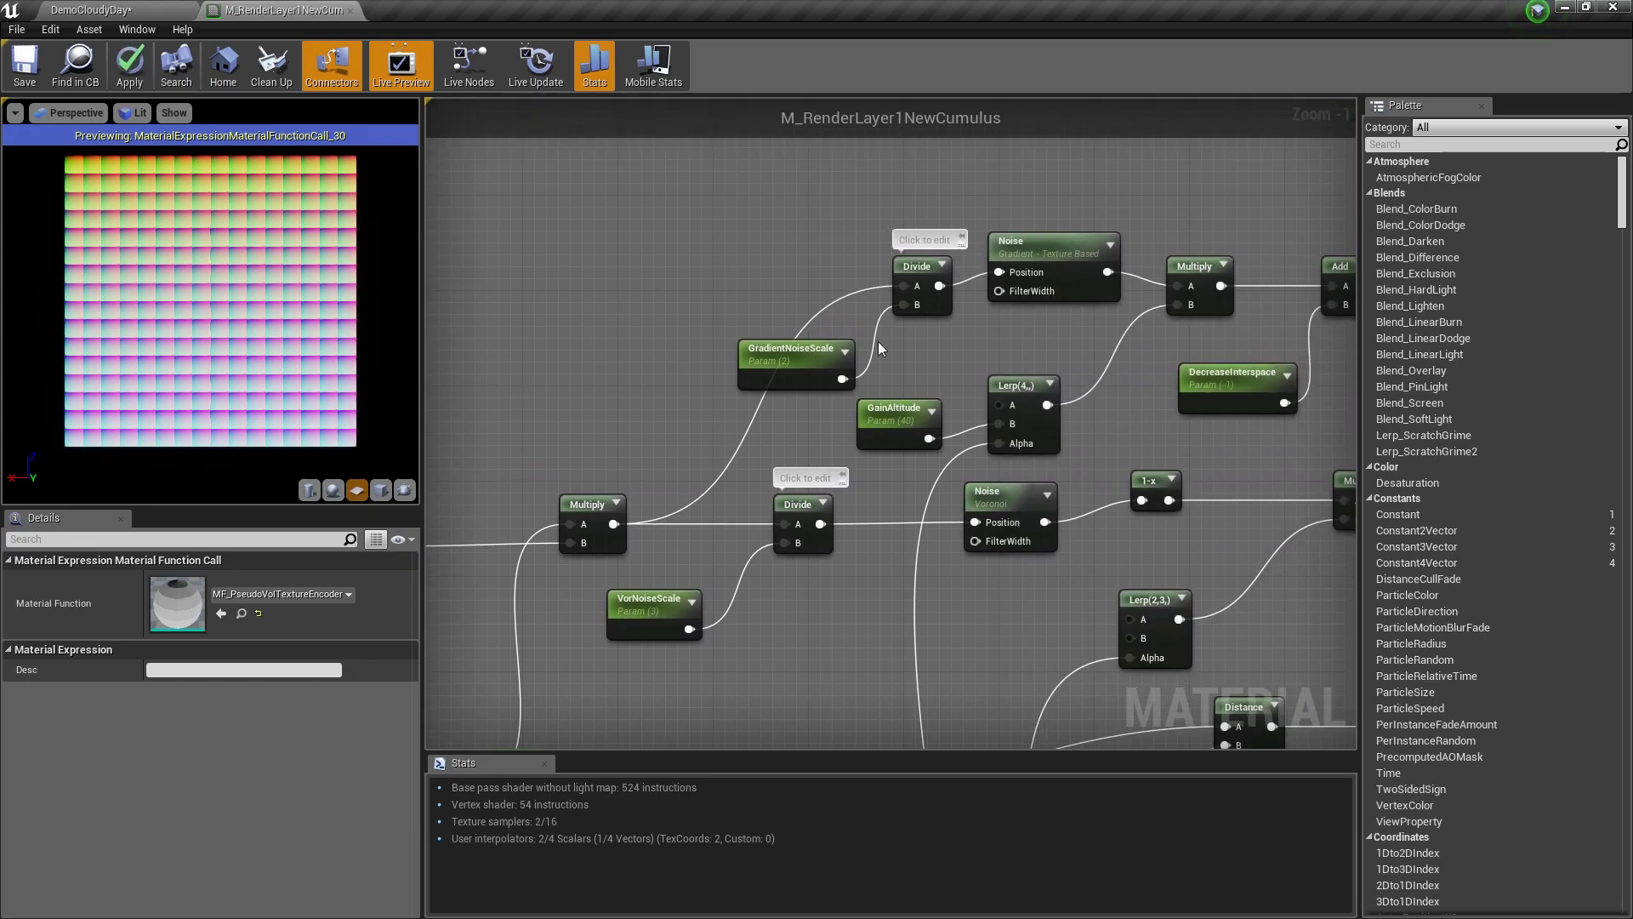
left_click(1062, 262)
left_click(1011, 496)
left_click(1065, 244)
left_click(992, 495)
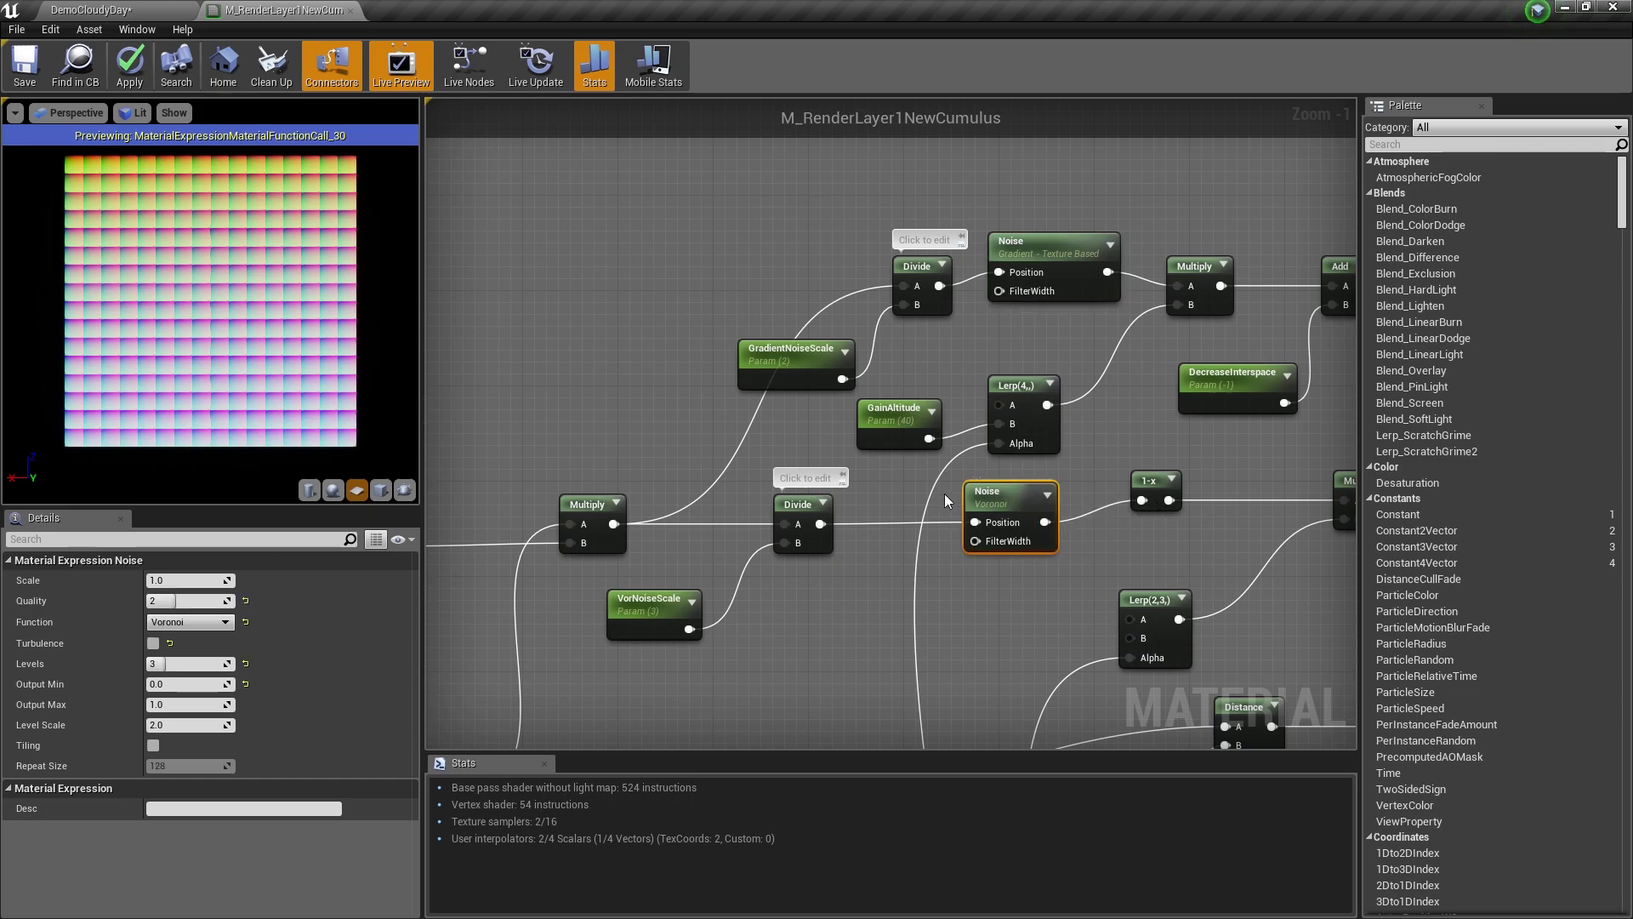
left_click(799, 372)
left_click(677, 602)
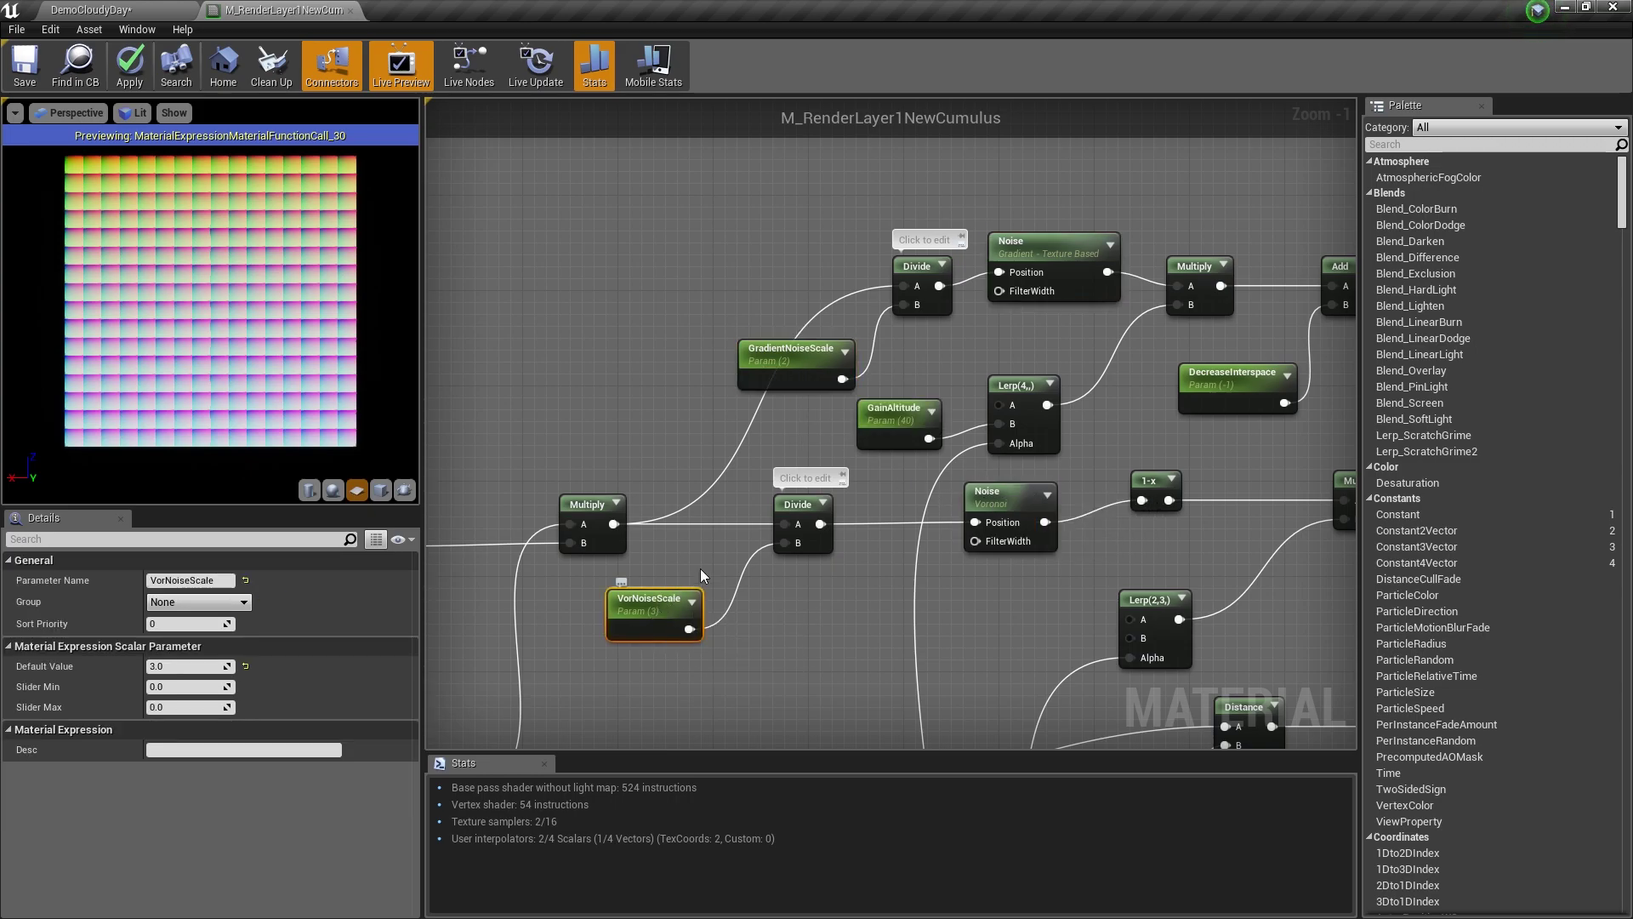
left_click(1092, 432)
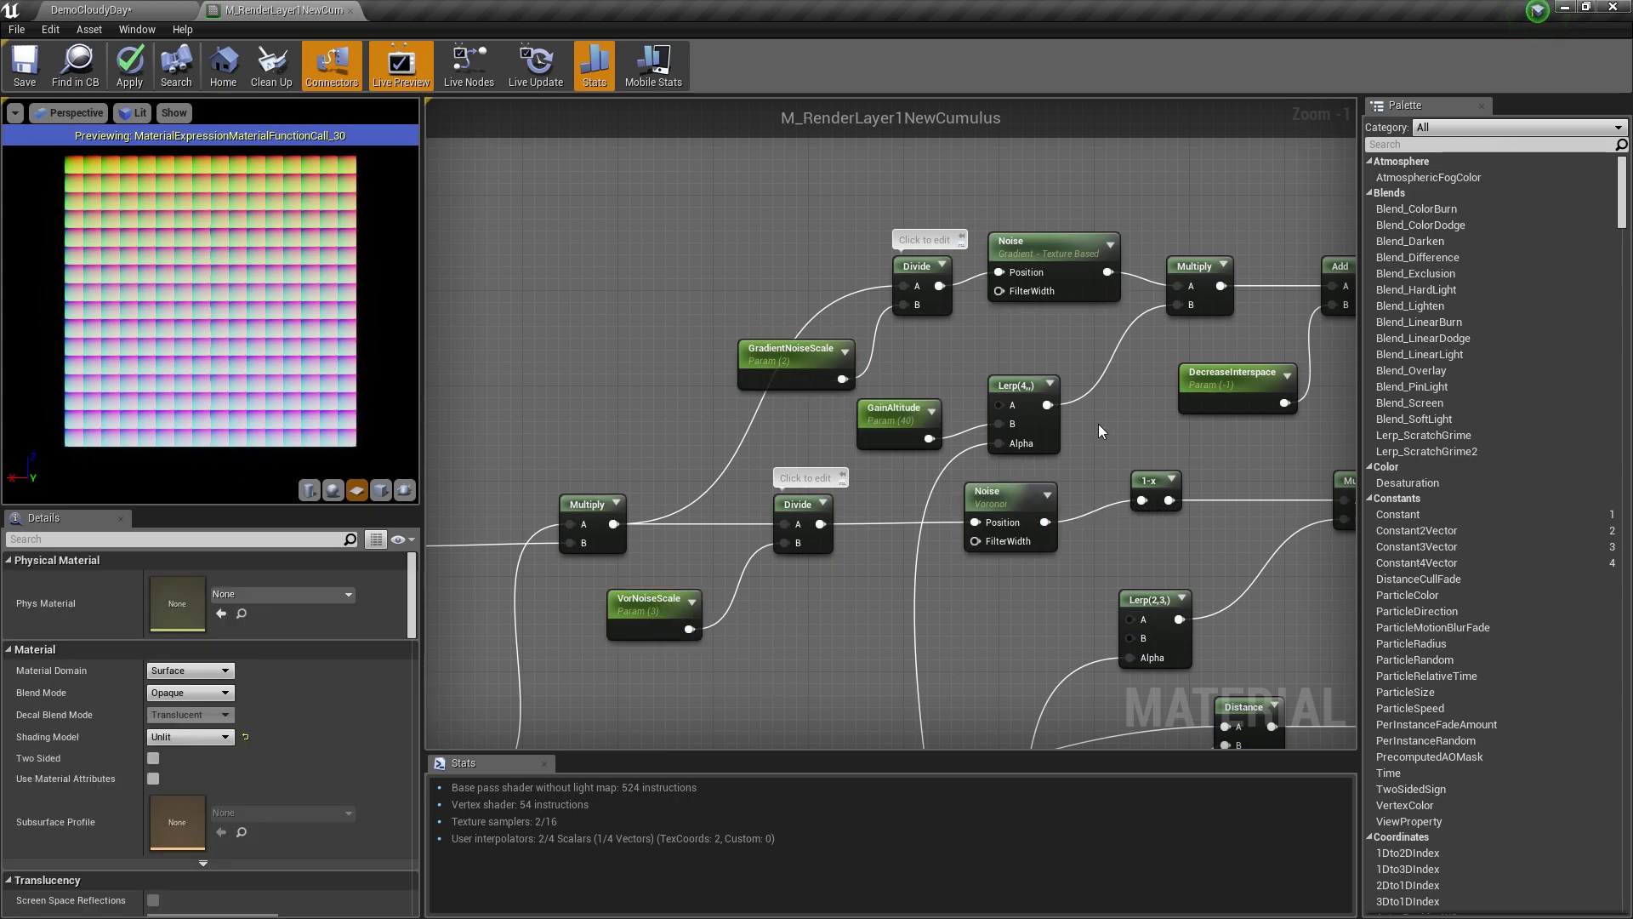
Preview the Gradient - Texture Based Noise node and enlarge its pattern in the material preview.
left_click(1090, 295)
right_click(1069, 242)
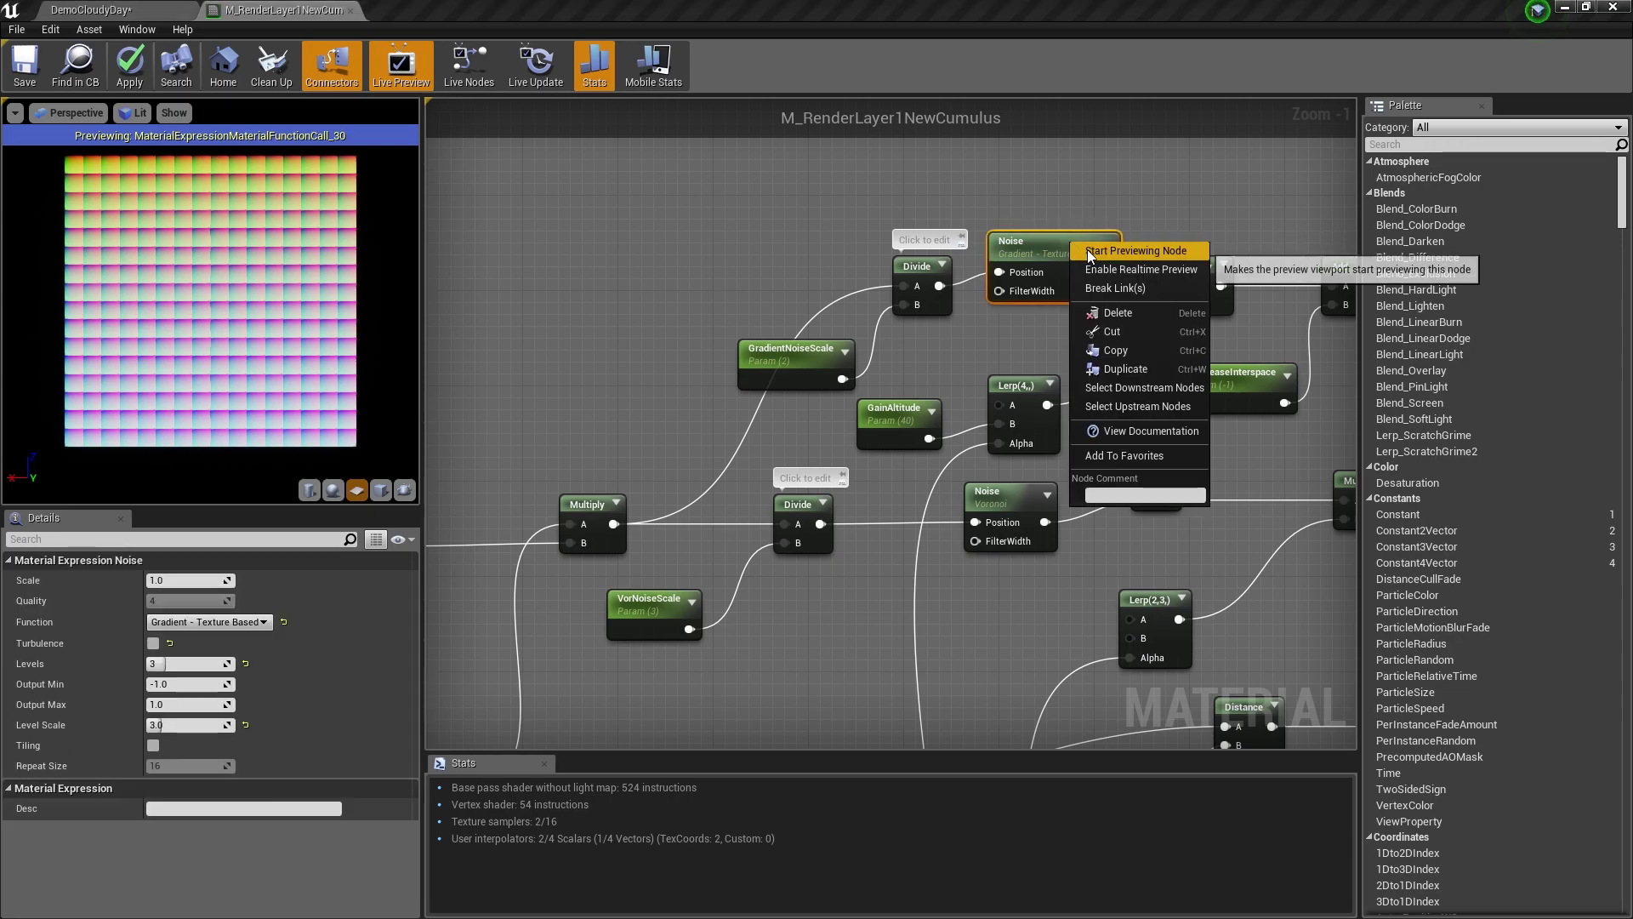
left_click(1095, 252)
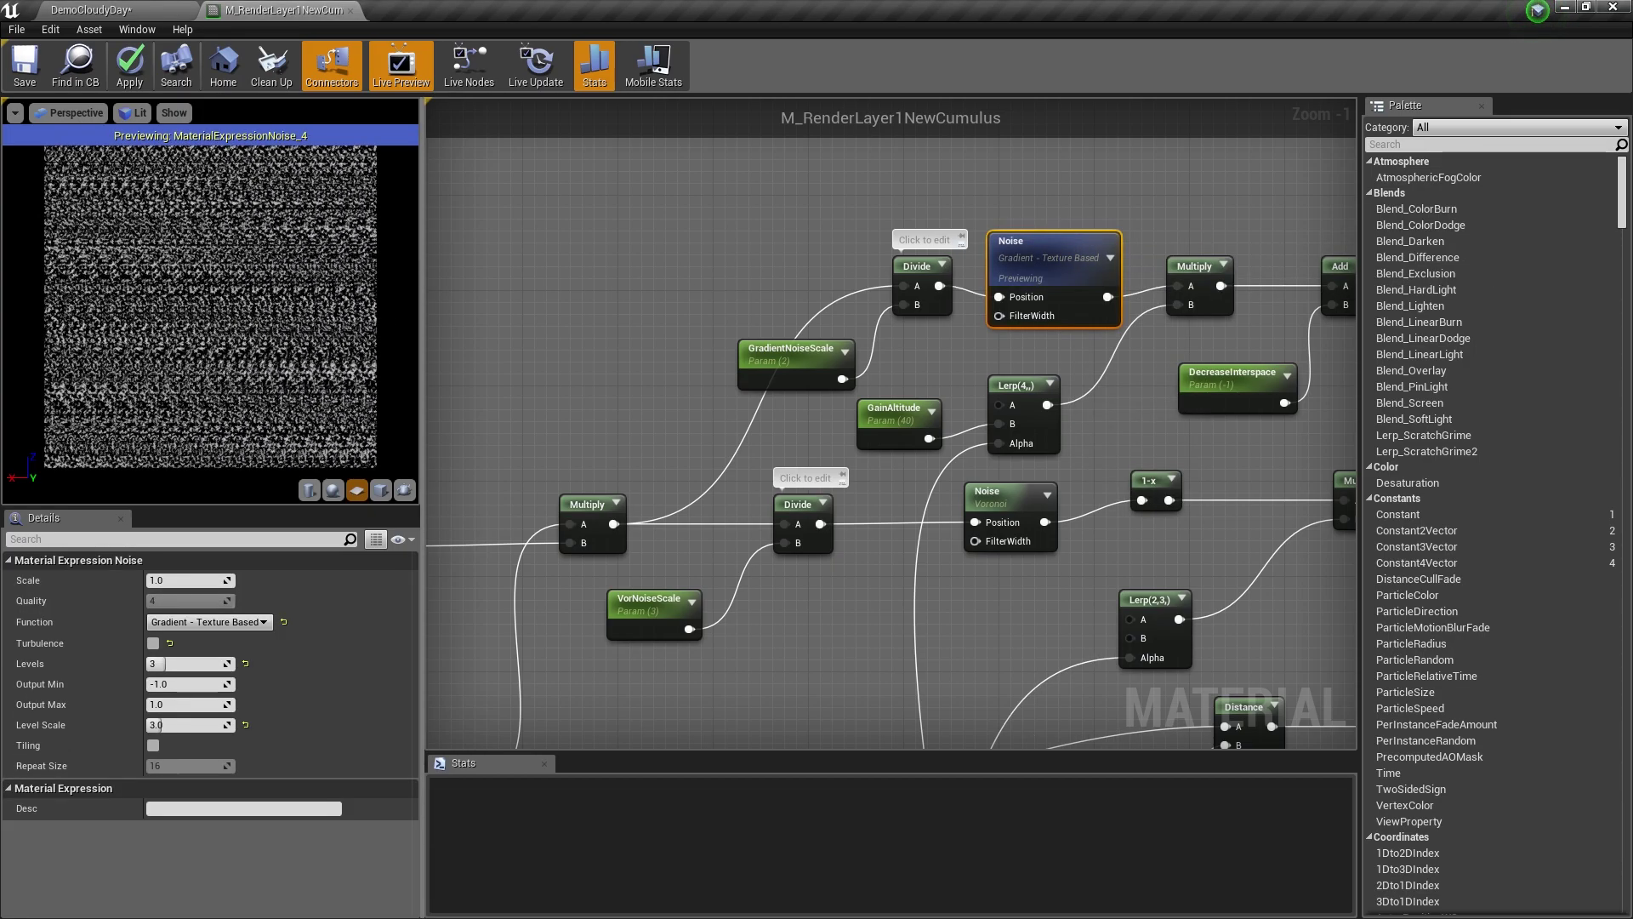
scroll(210, 323, "up", 5)
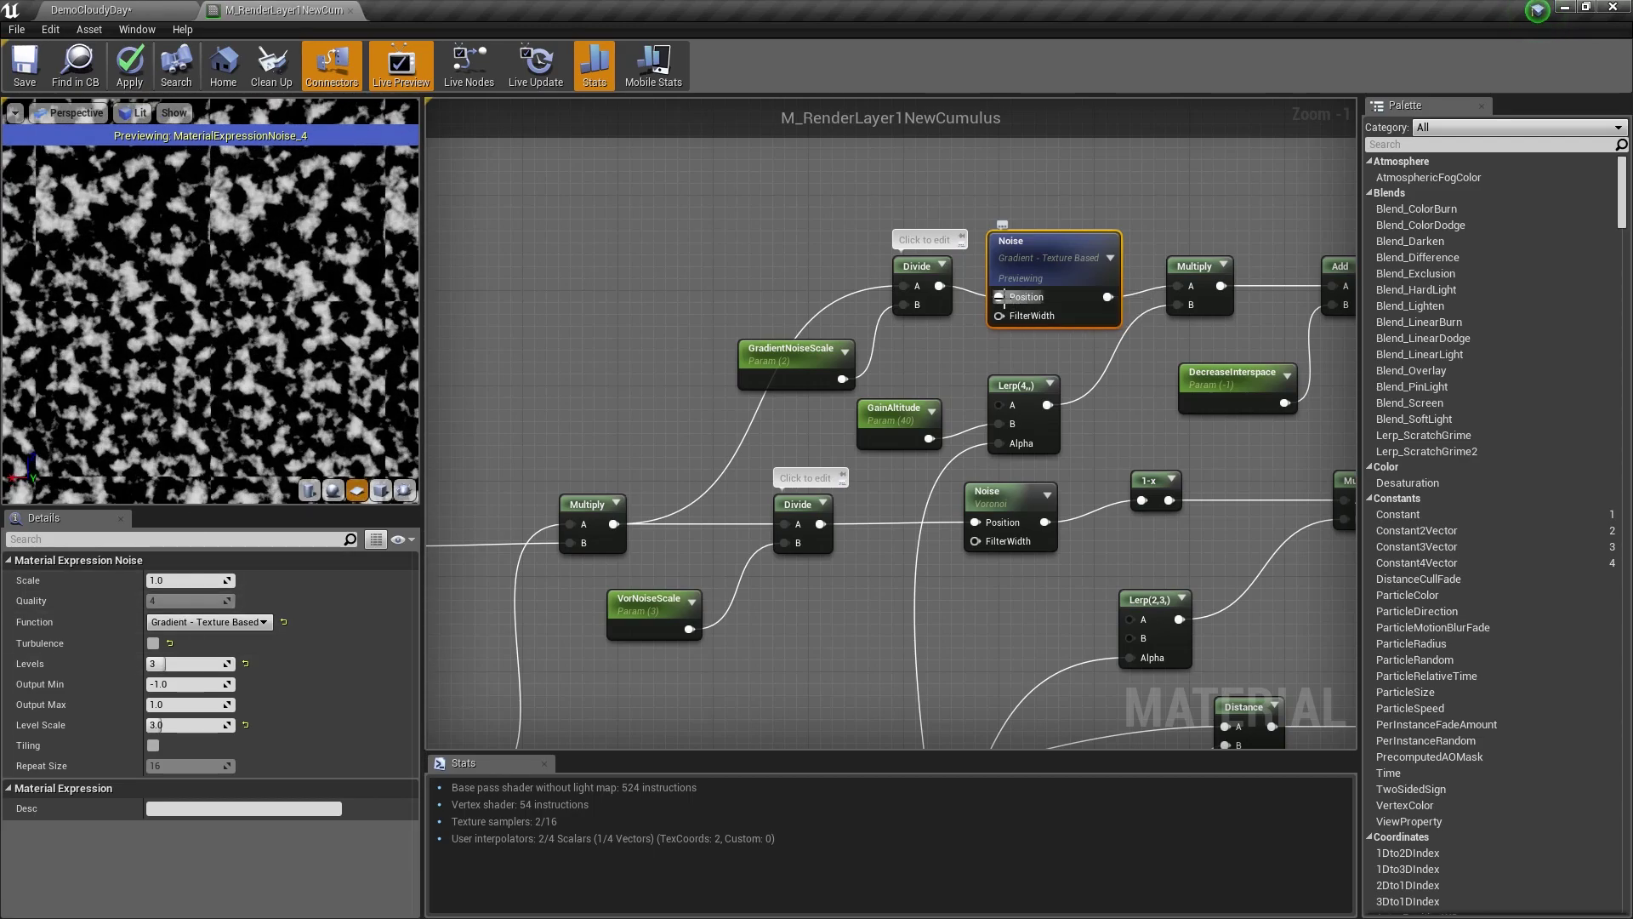
Examine the nodes before and after the gradient Noise node, comparing its preview pattern up close and from afar.
right_click_drag(556, 555, 763, 437)
right_click_drag(633, 565, 802, 470)
scroll(802, 471, "down", 1)
right_click_drag(719, 679, 837, 395)
scroll(837, 400, "down", 2)
right_click_drag(638, 537, 460, 716)
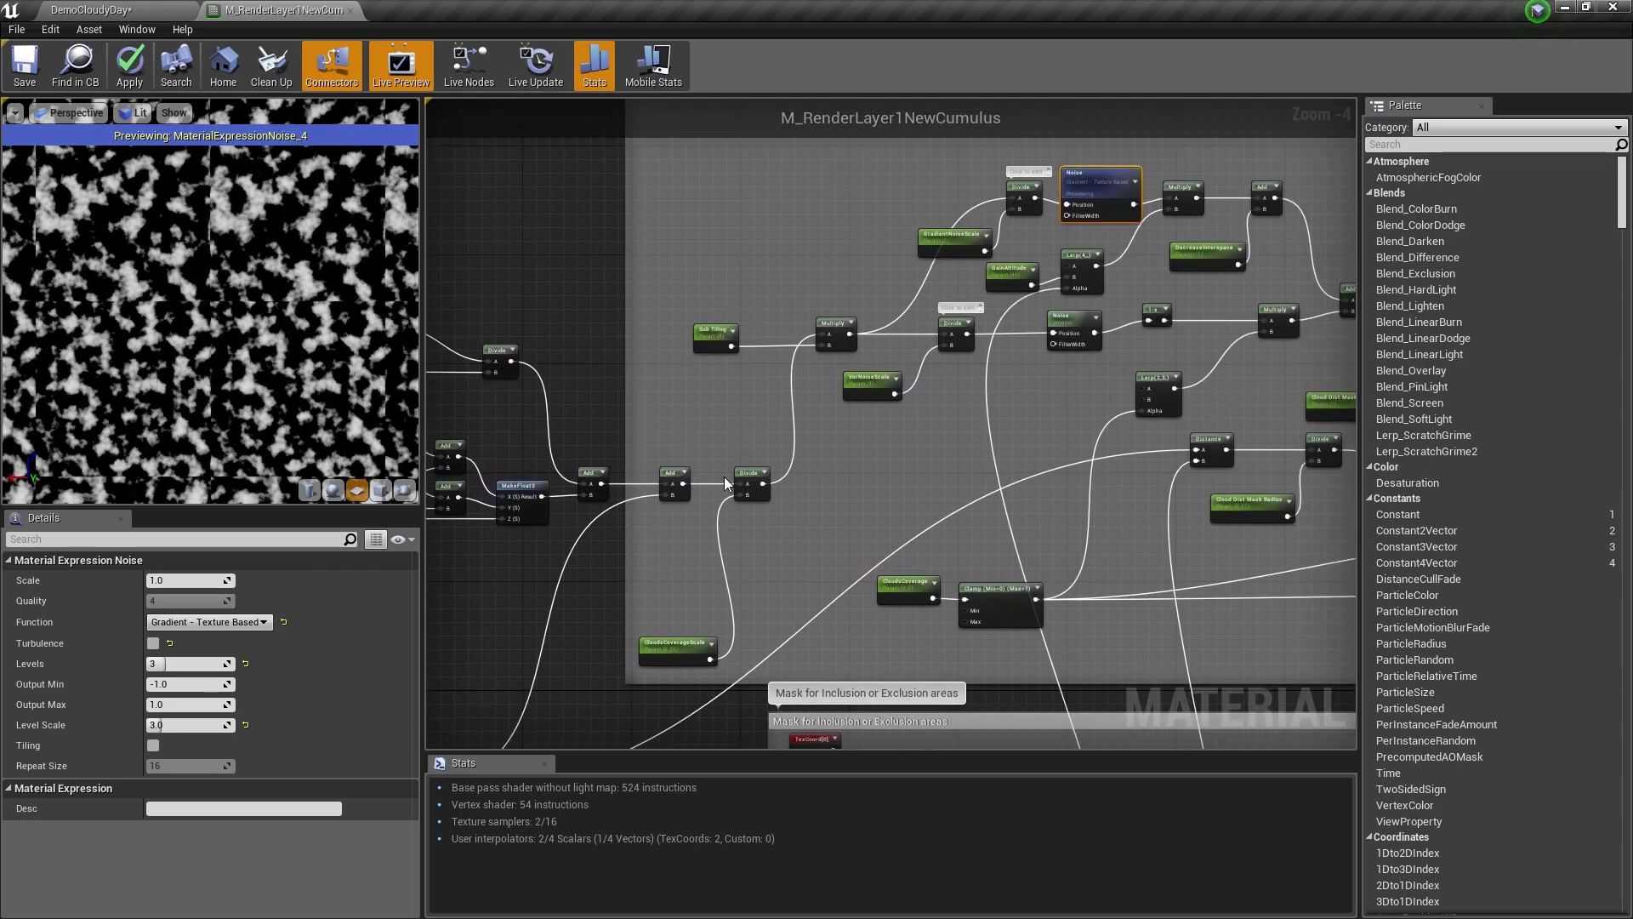
right_click_drag(1028, 242, 655, 492)
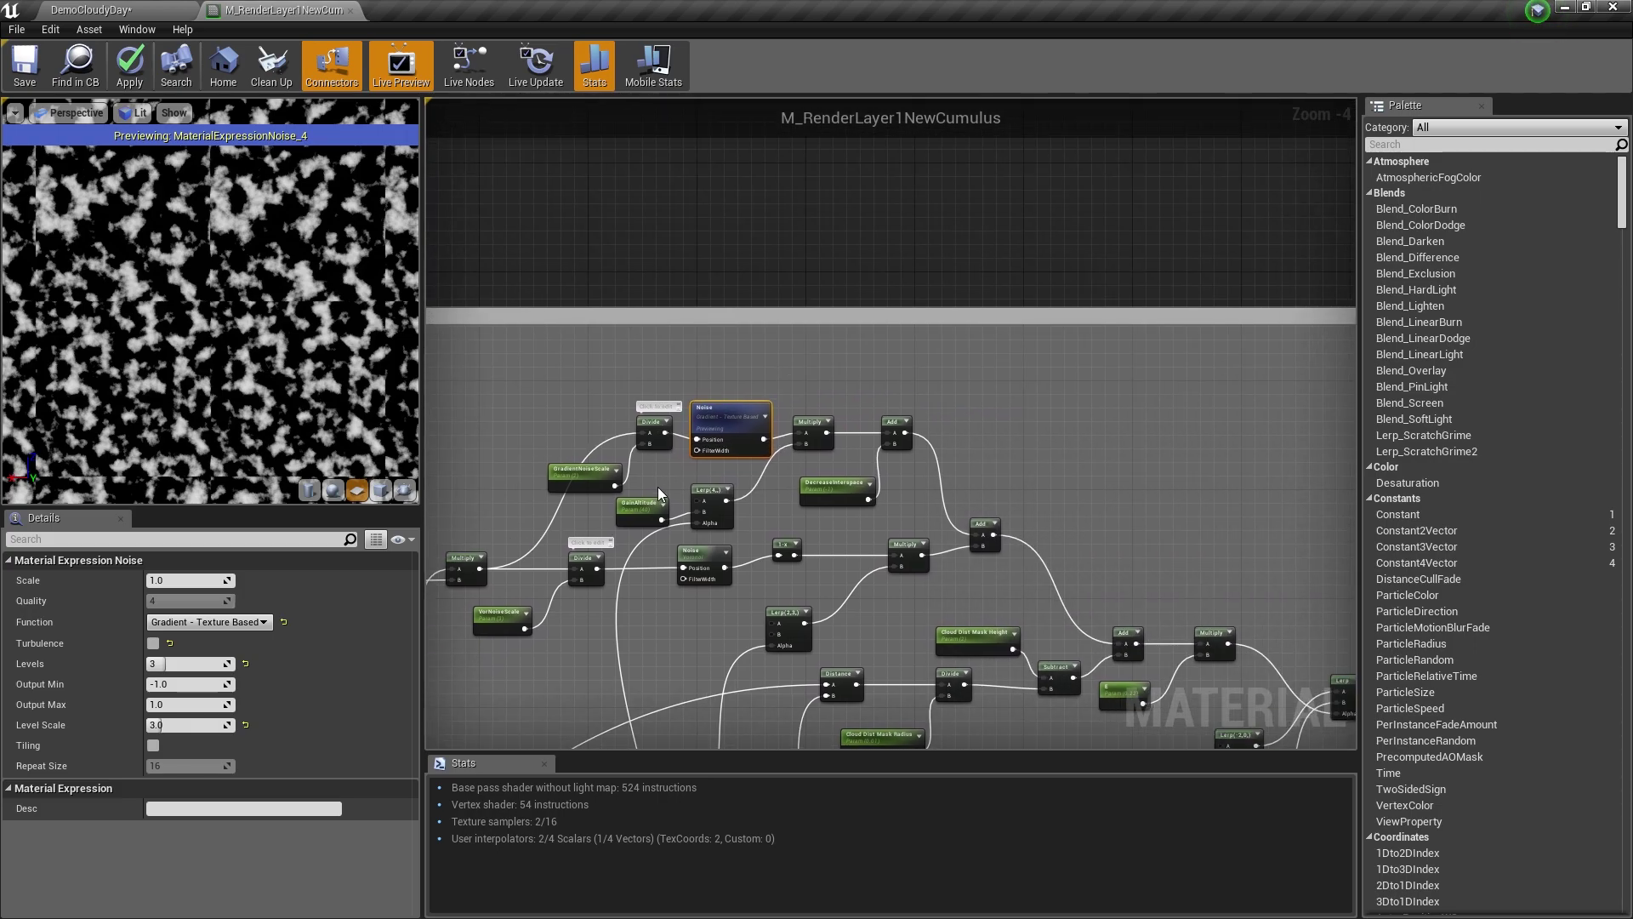
scroll(660, 421, "up", 3)
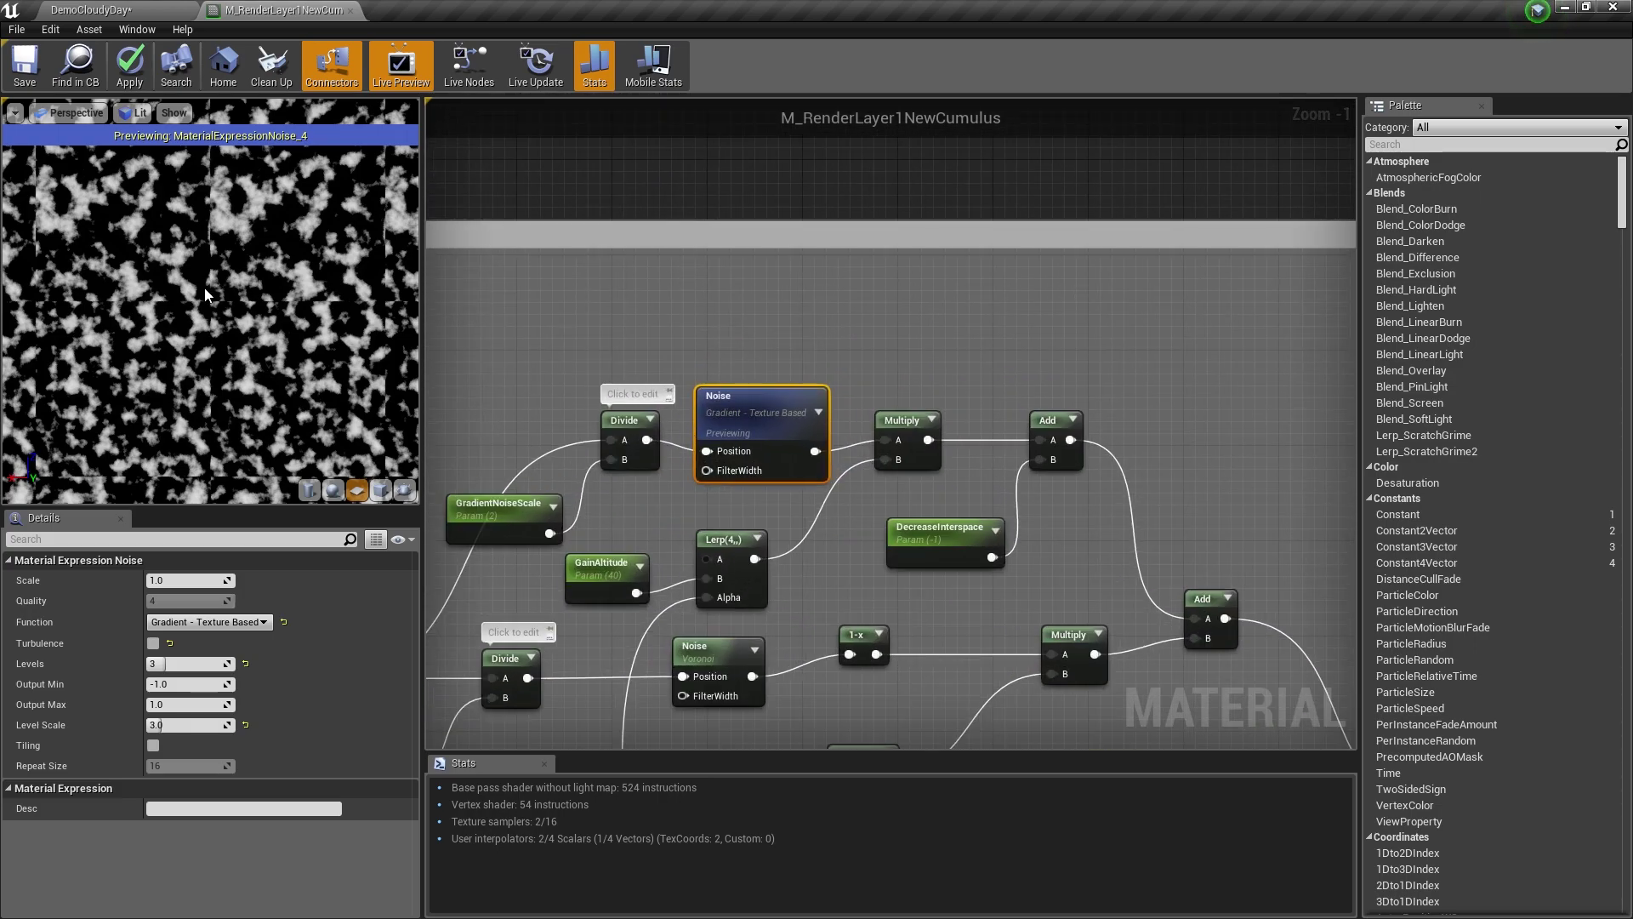
scroll(190, 187, "down", 5)
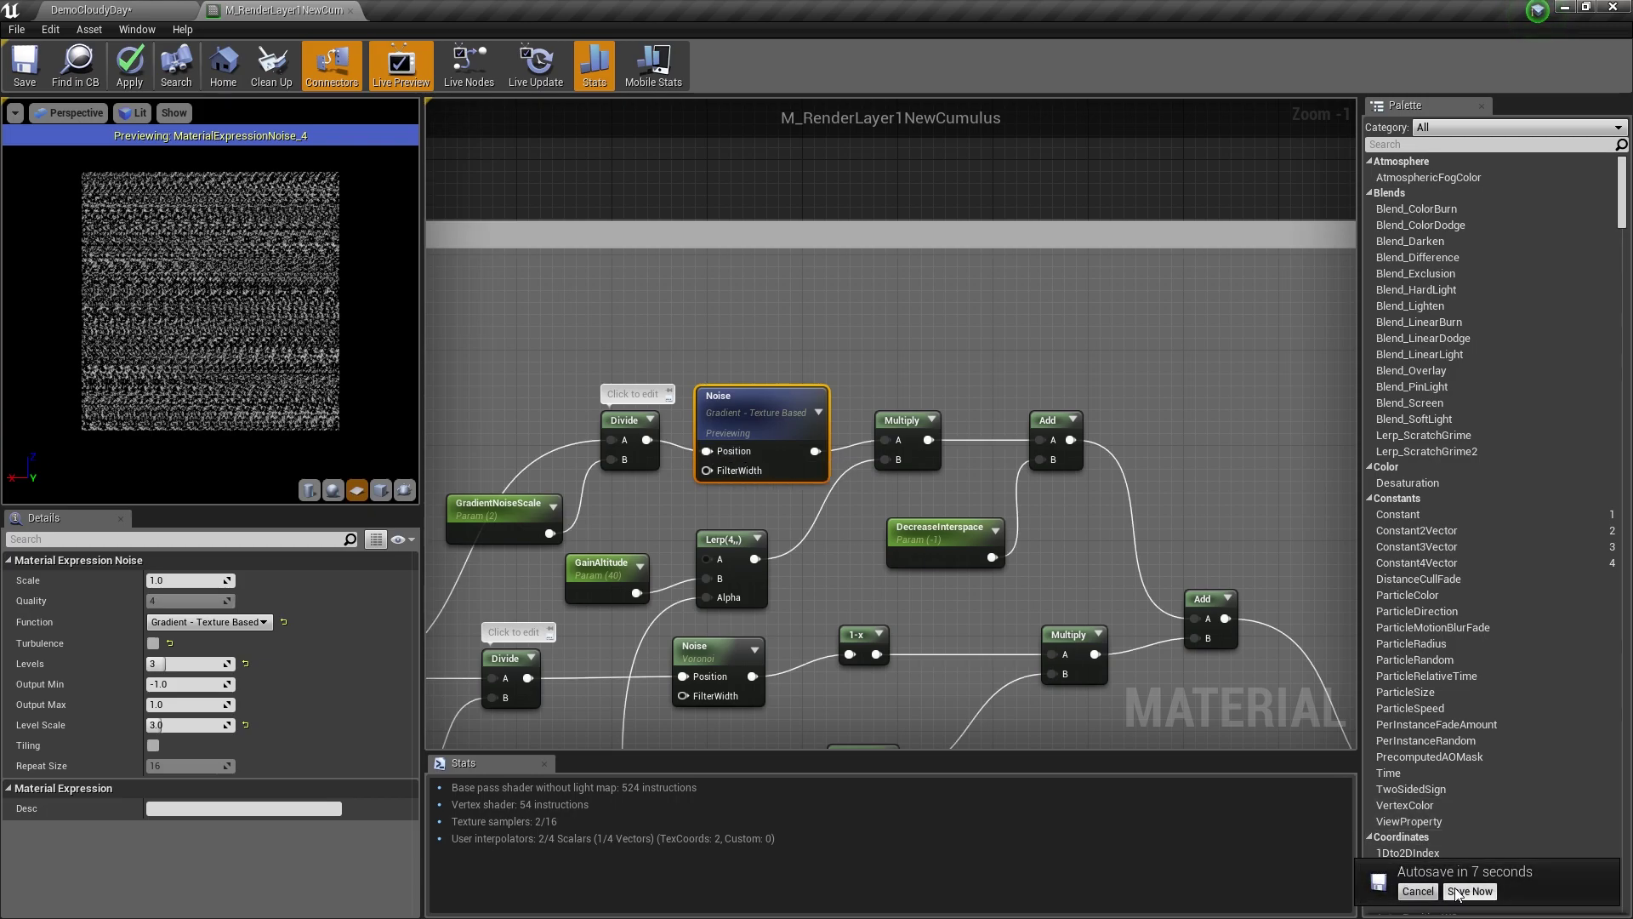
Run the pending autosave, and compare the clouds in the DemoCloudyDay level with a close view of the gradient noise preview.
left_click(1457, 893)
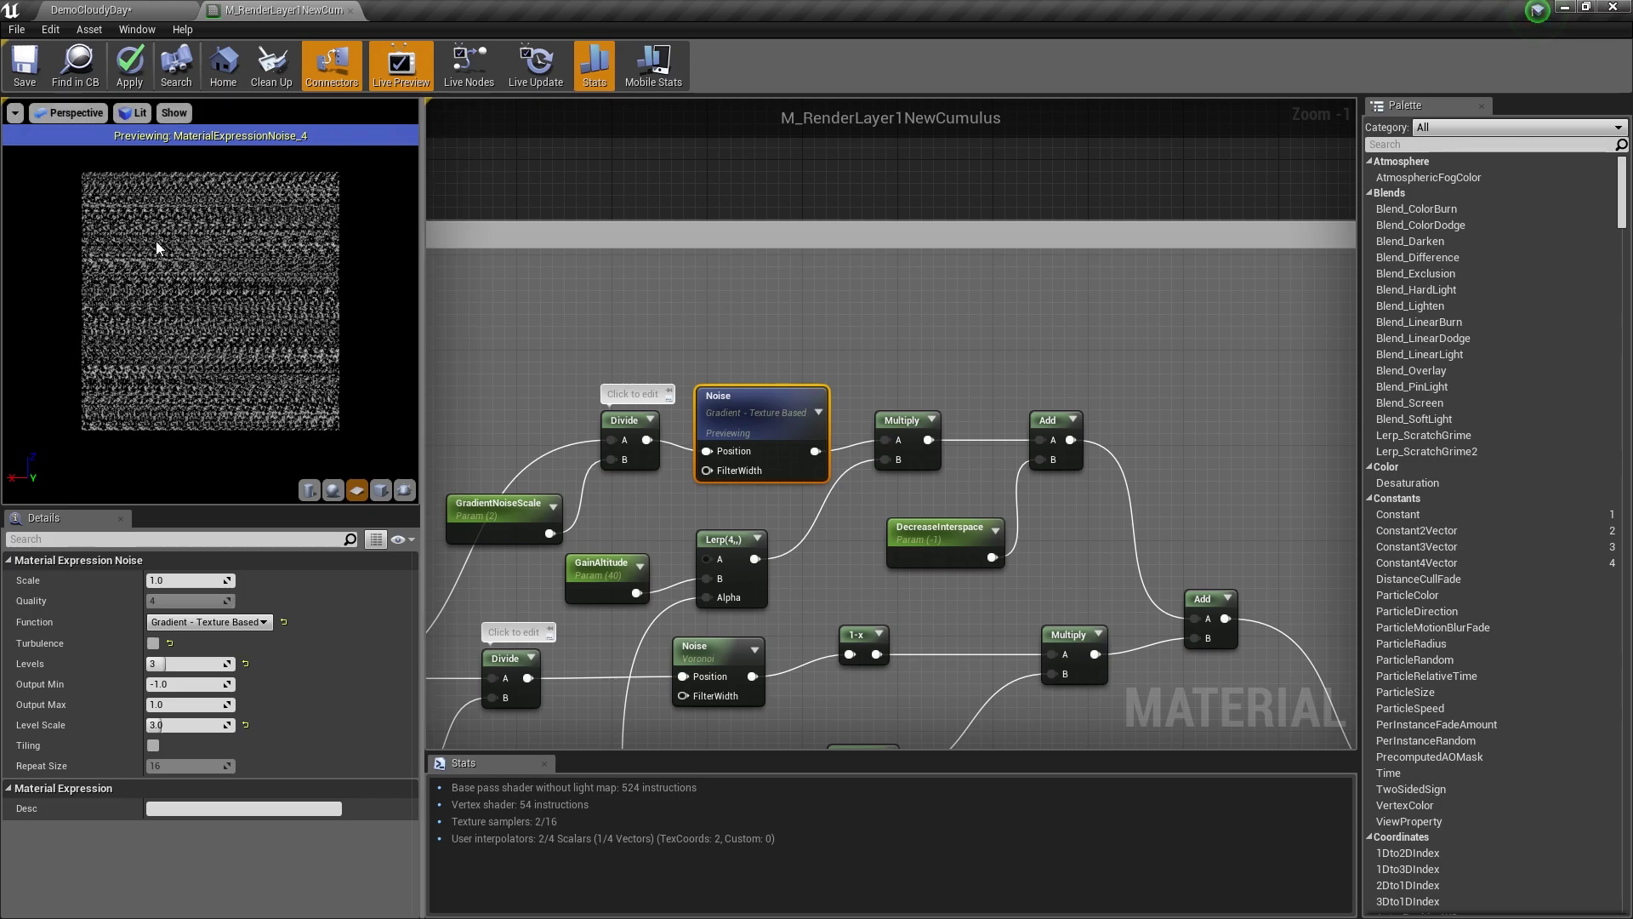
left_click(85, 39)
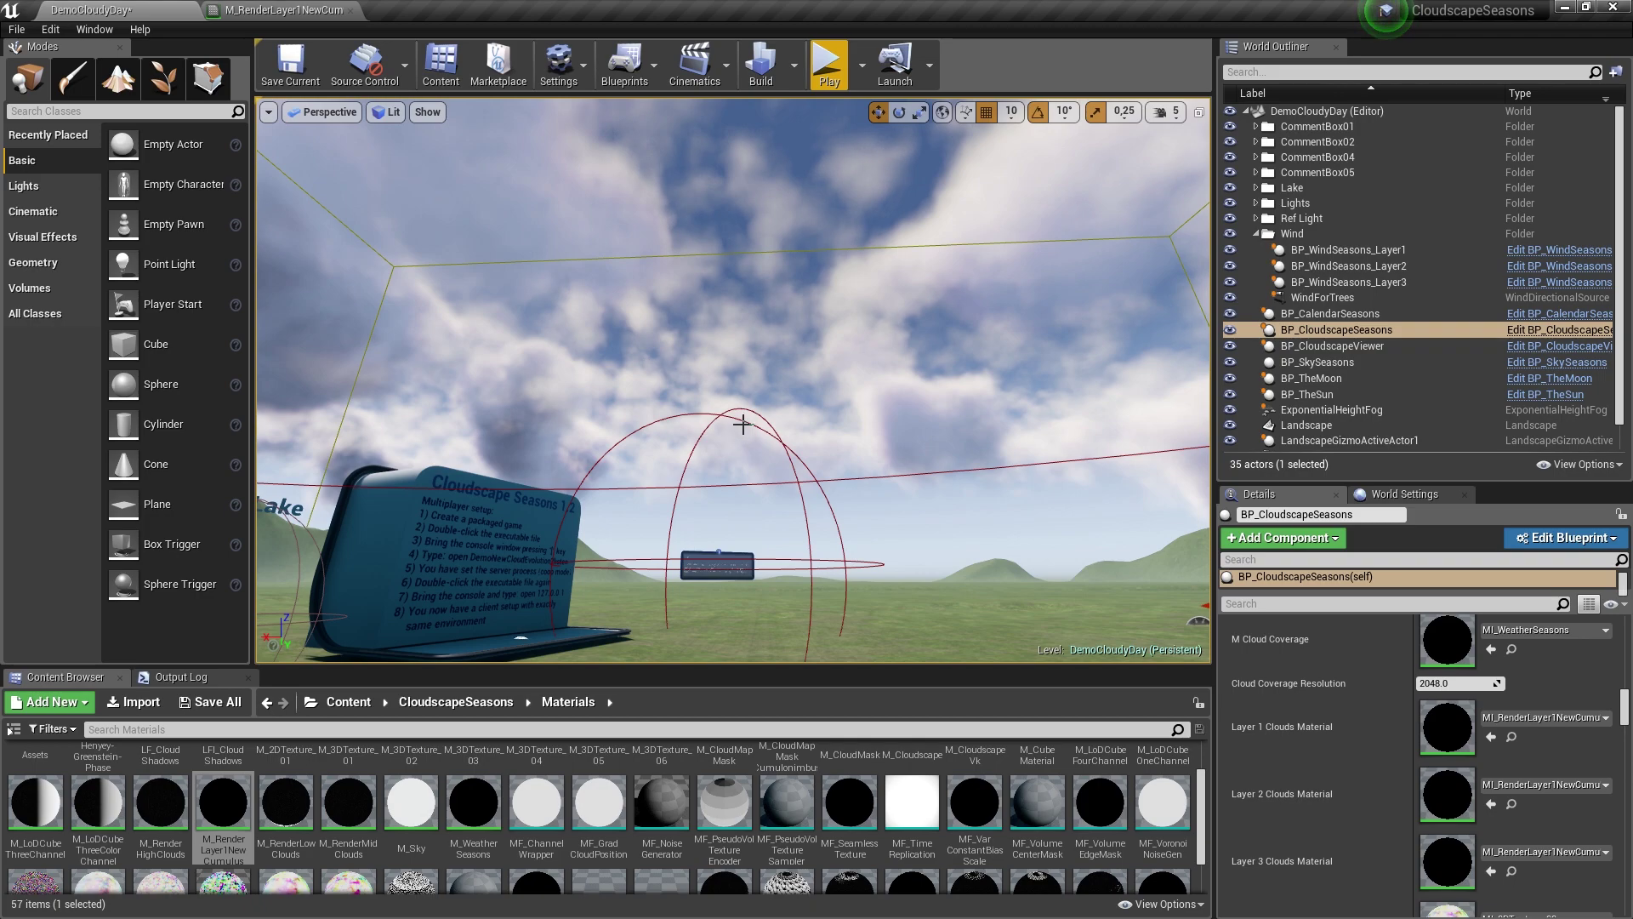
left_click(281, 9)
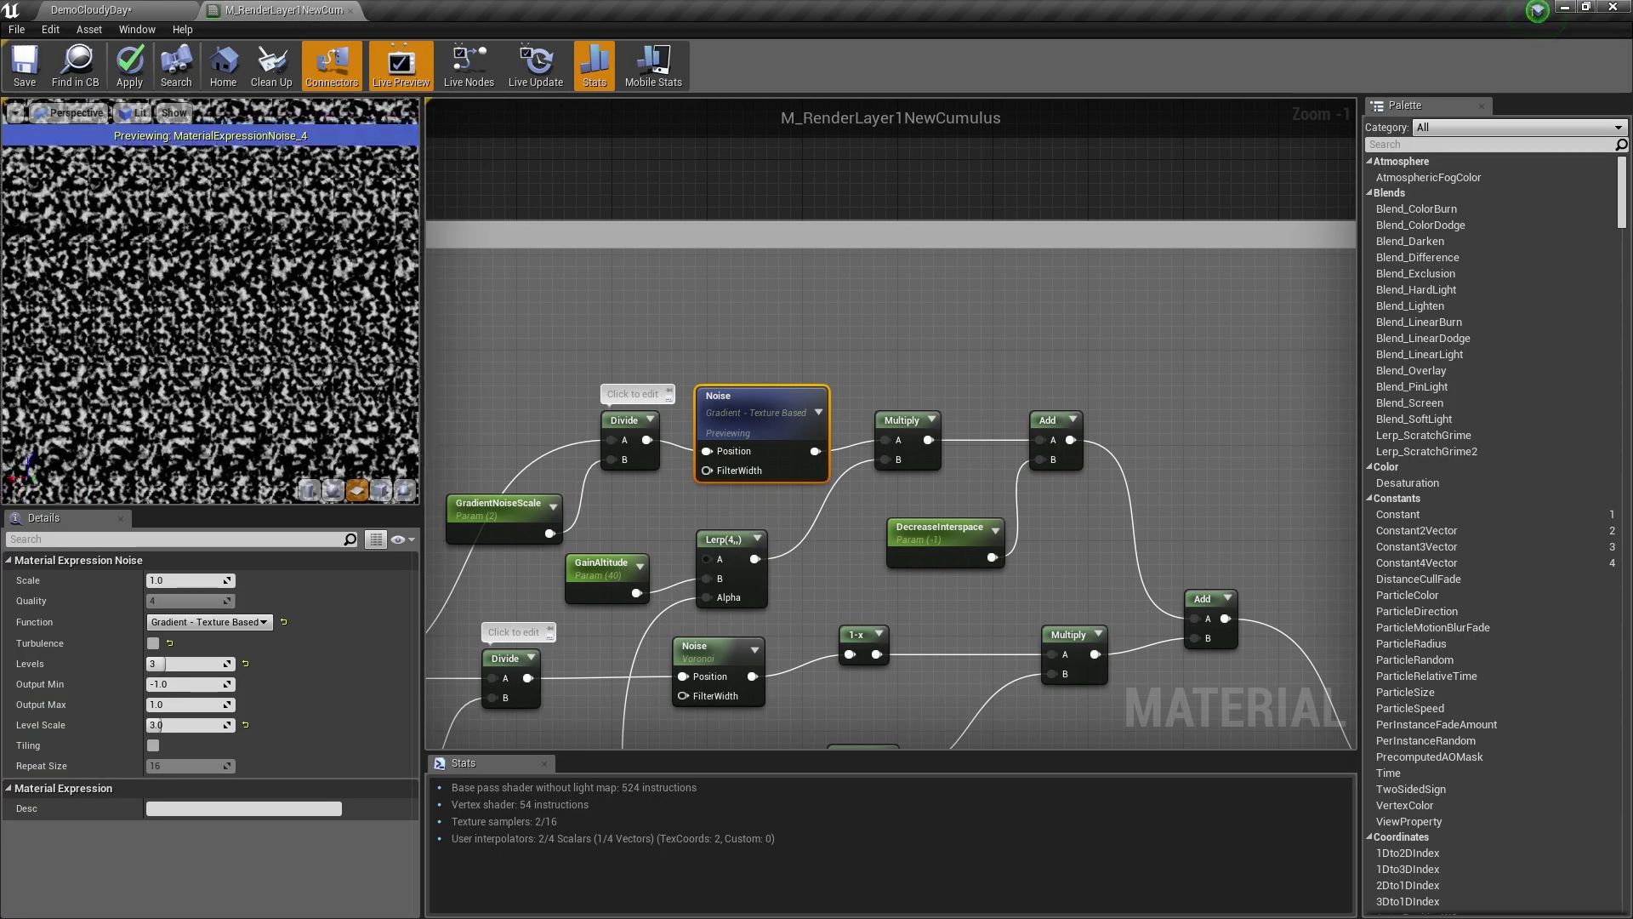
right_click_drag(210, 300, 211, 366)
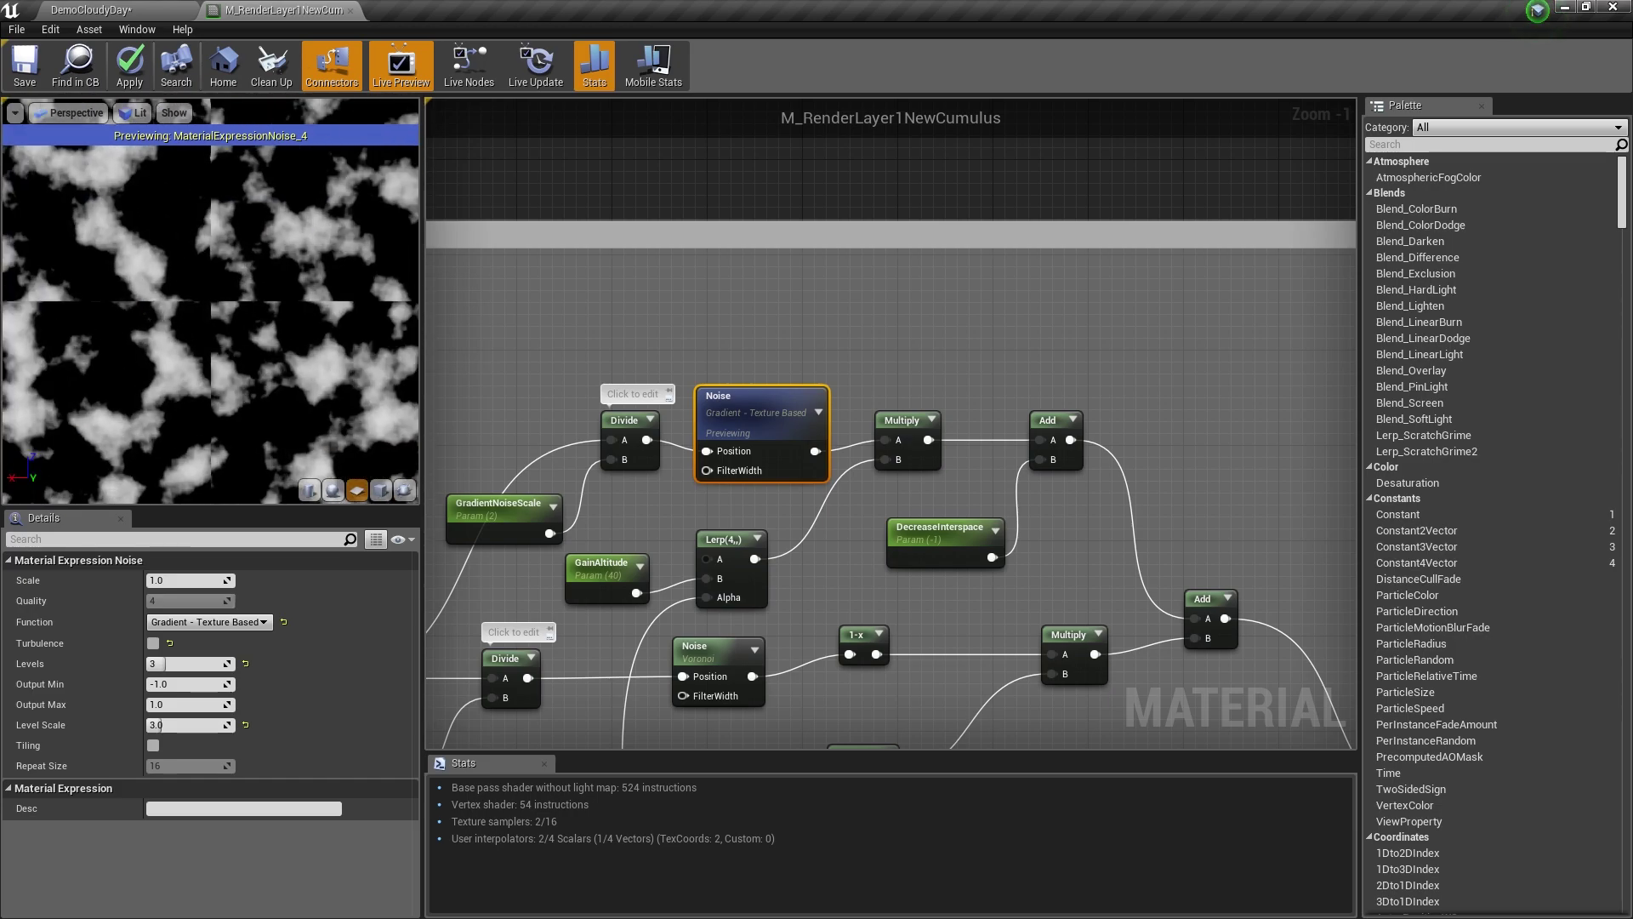
mouse_move(344, 422)
right_mouse_down()
mouse_move(343, 473)
mouse_move(344, 451)
right_mouse_up()
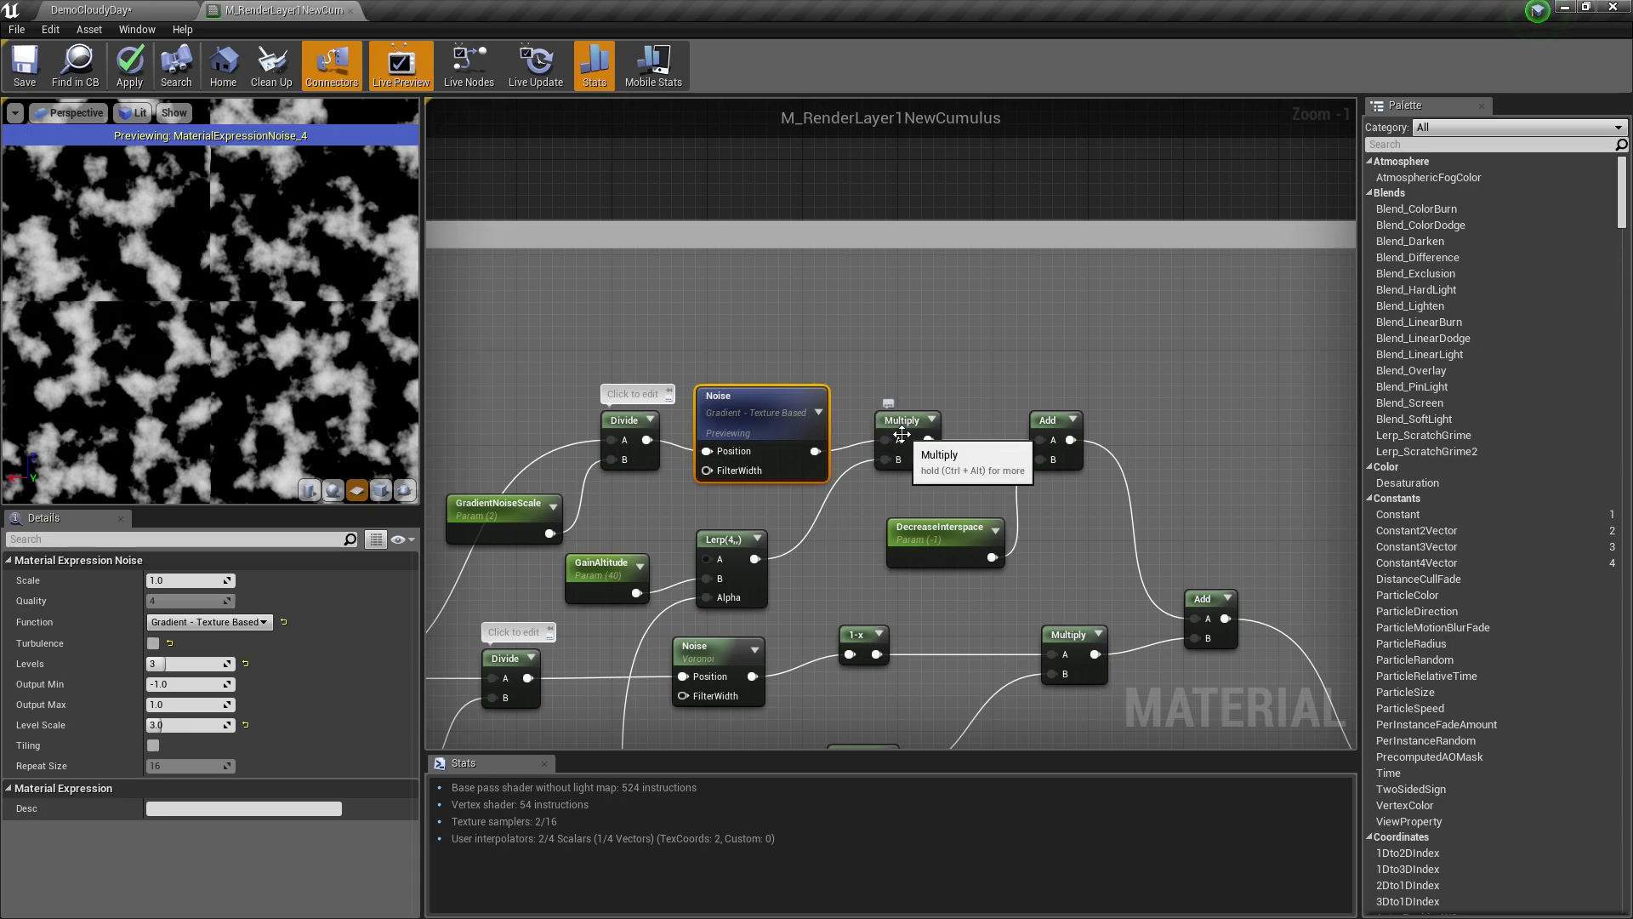
Review the Voronoi Noise node's settings and preview the 1-x node that inverts its output.
right_click_drag(737, 657, 754, 507)
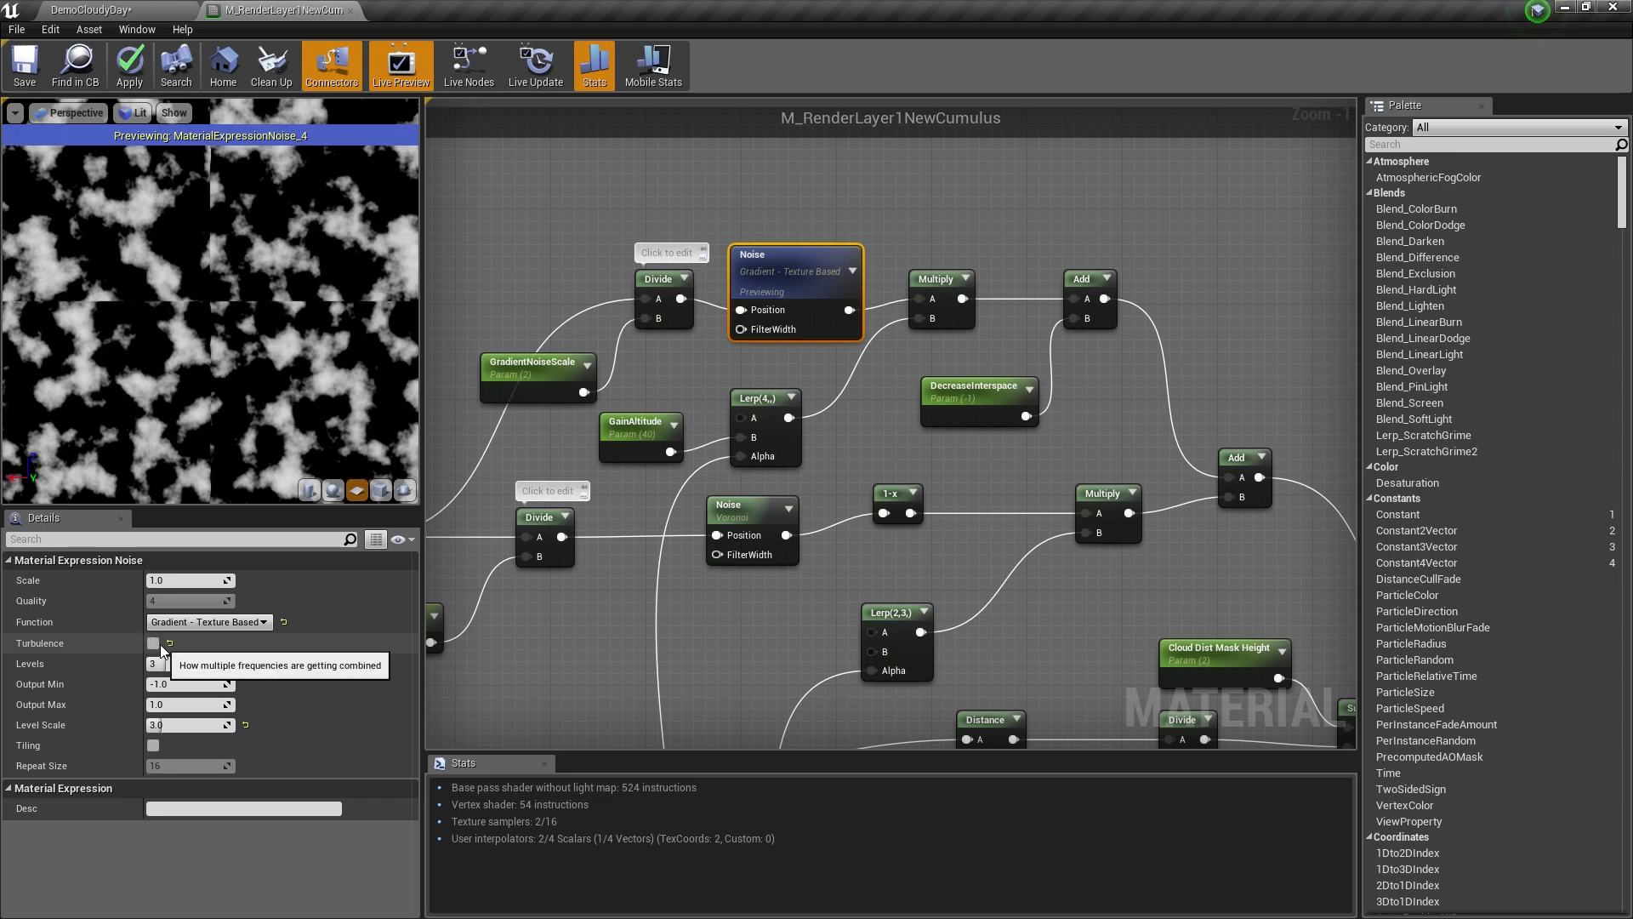
left_click(738, 508)
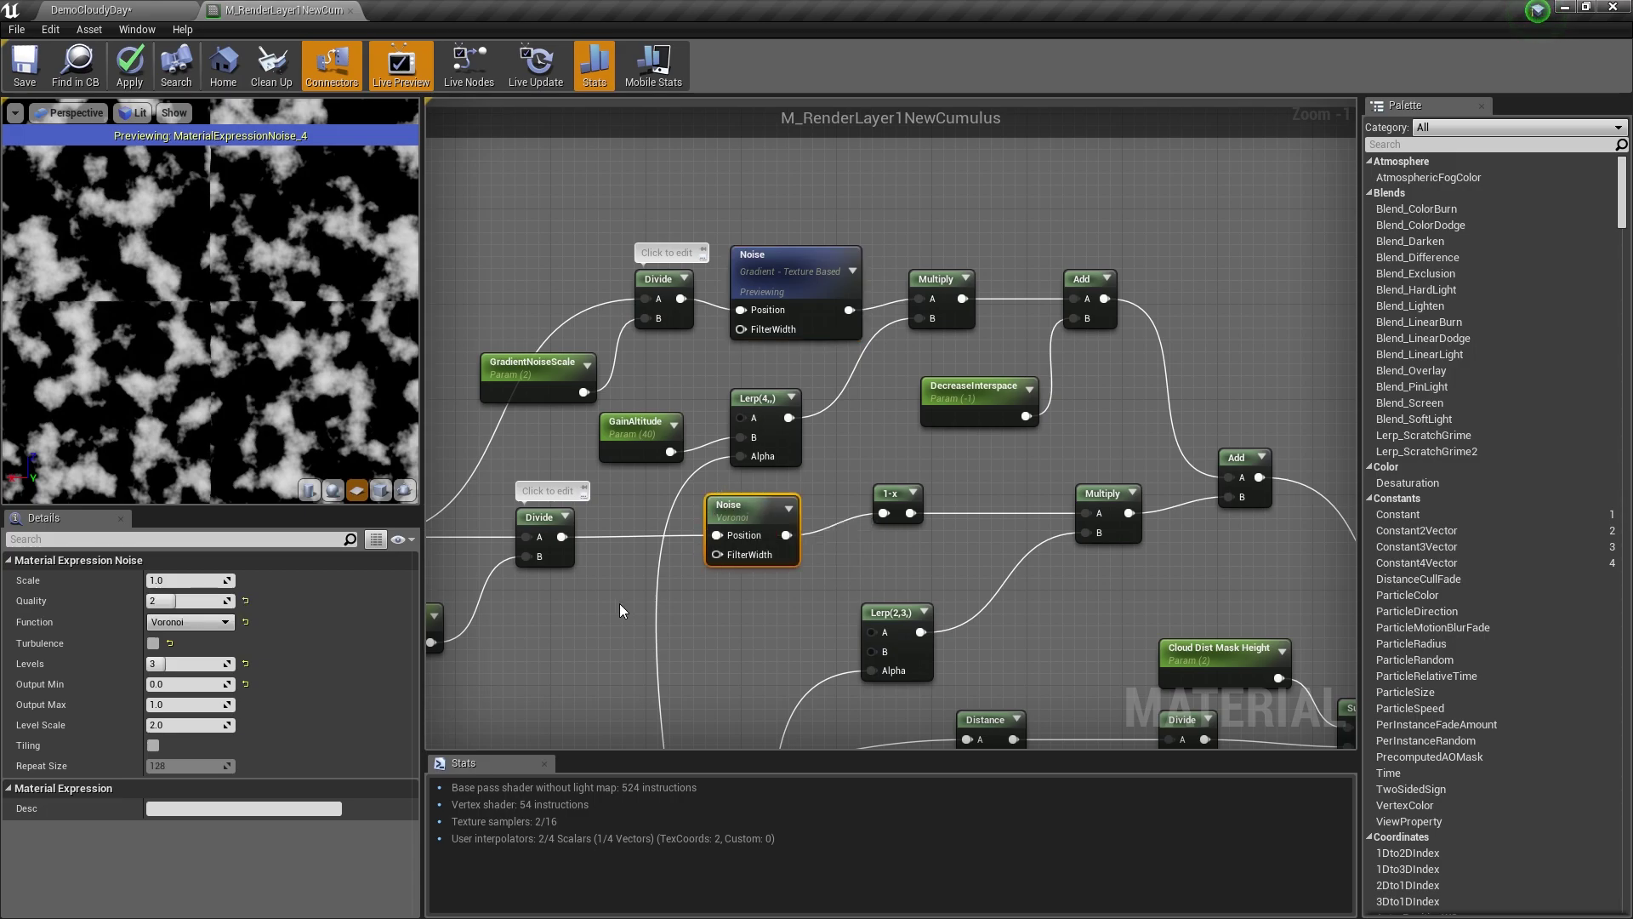
right_click_drag(620, 604, 637, 589)
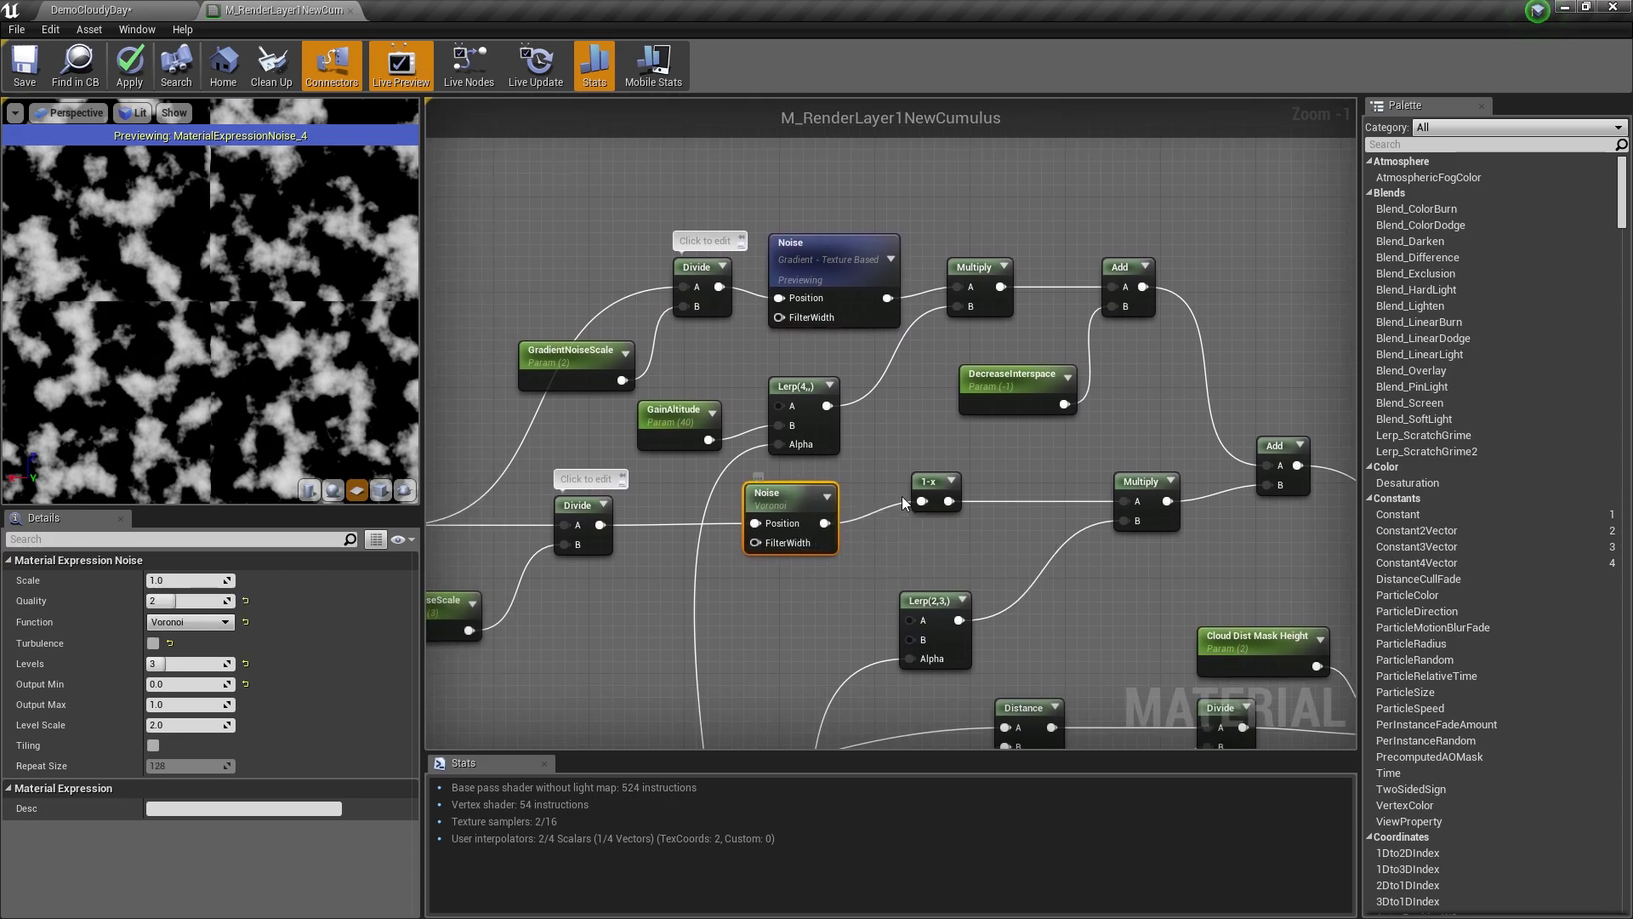
left_click(935, 486)
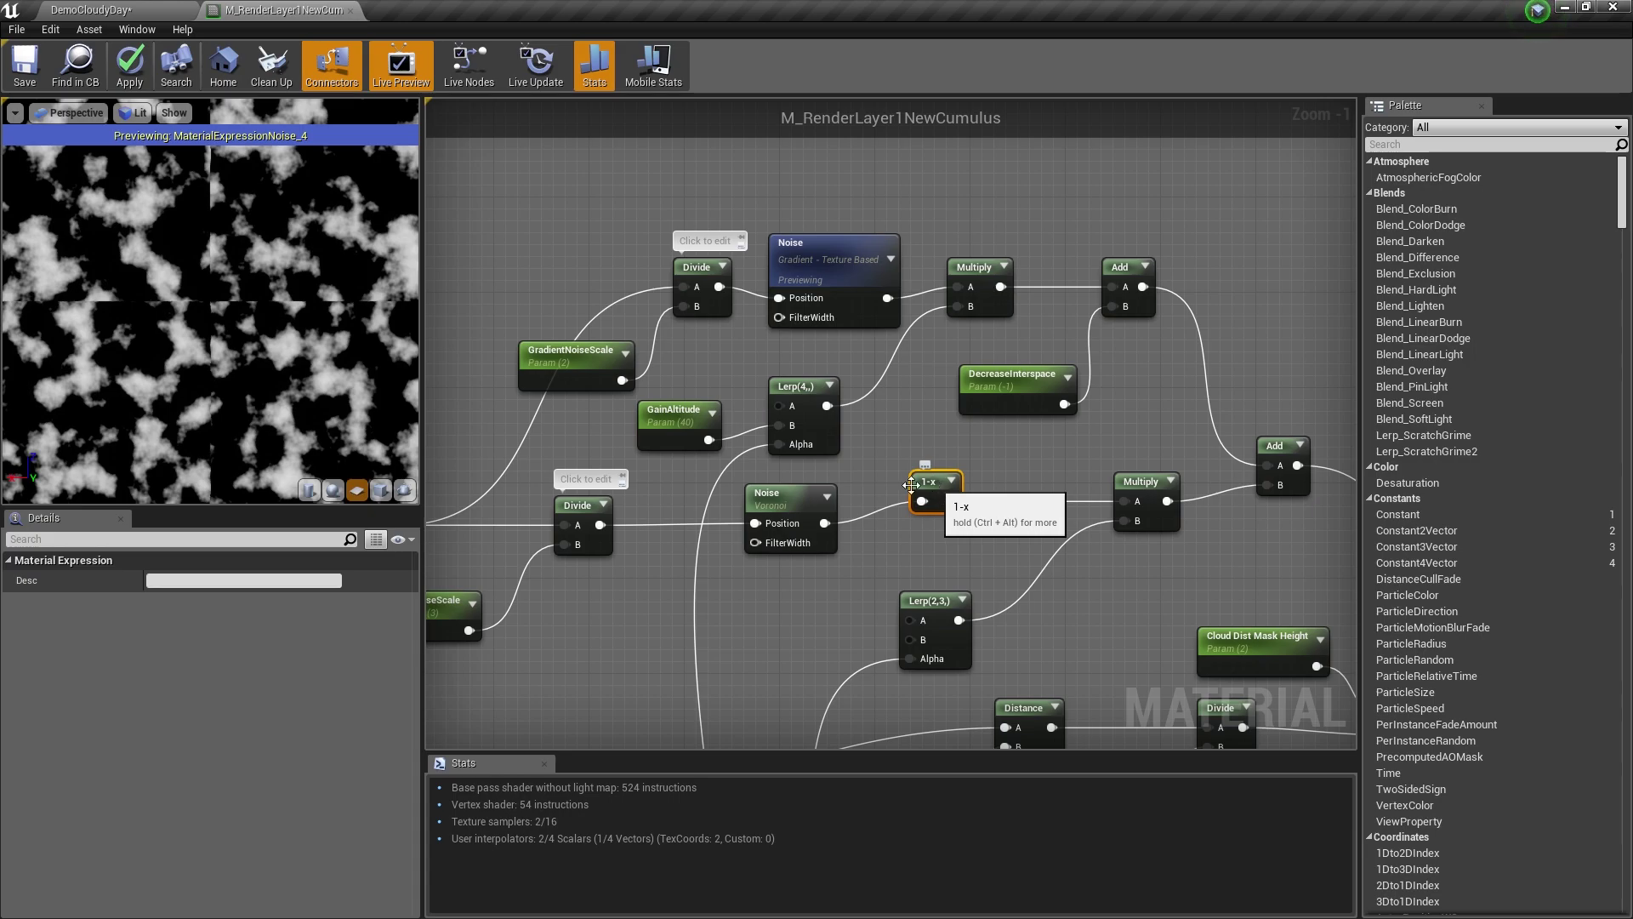
right_click(932, 485)
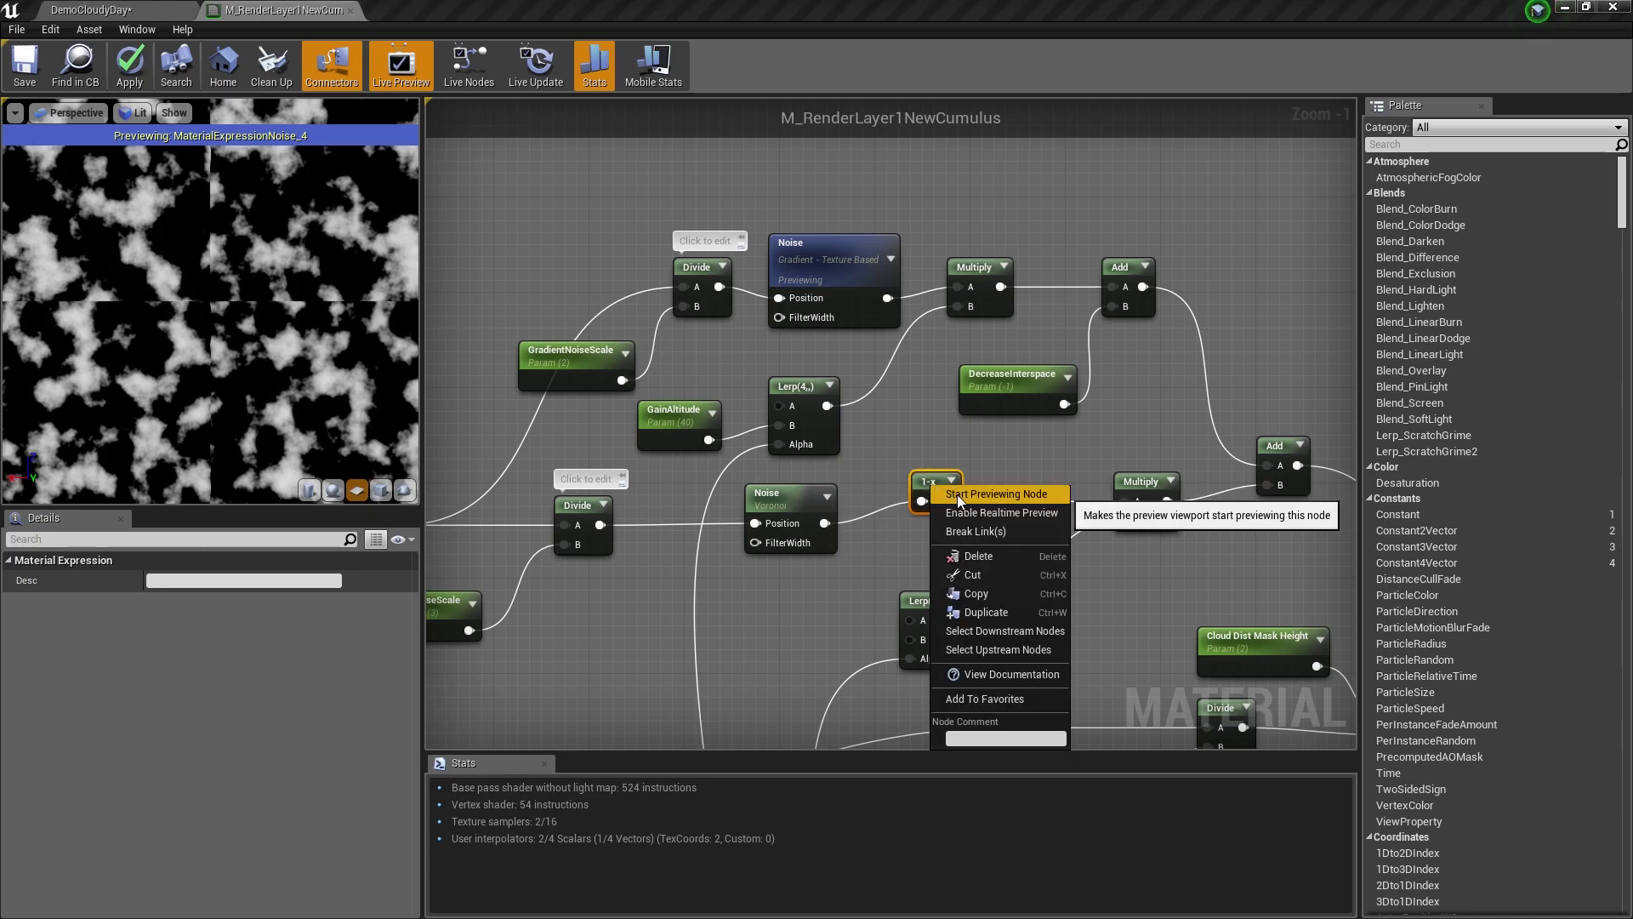
left_click(957, 494)
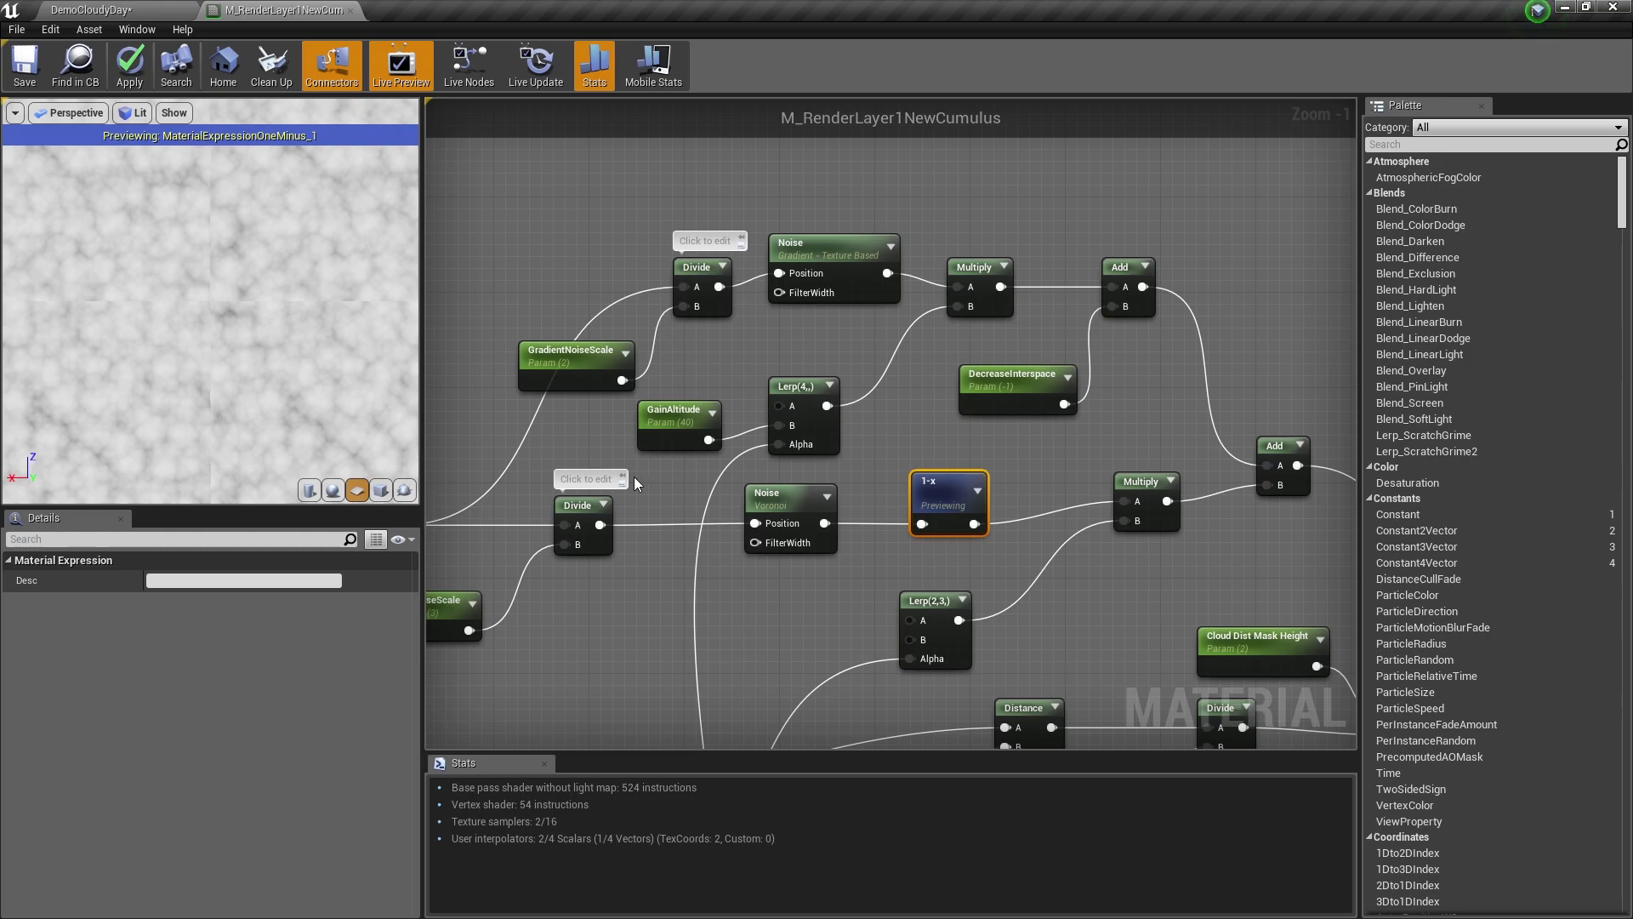
Set the Voronoi Noise node's Output Max to 2 and save the material, returning to the DemoCloudyDay level.
left_click(779, 496)
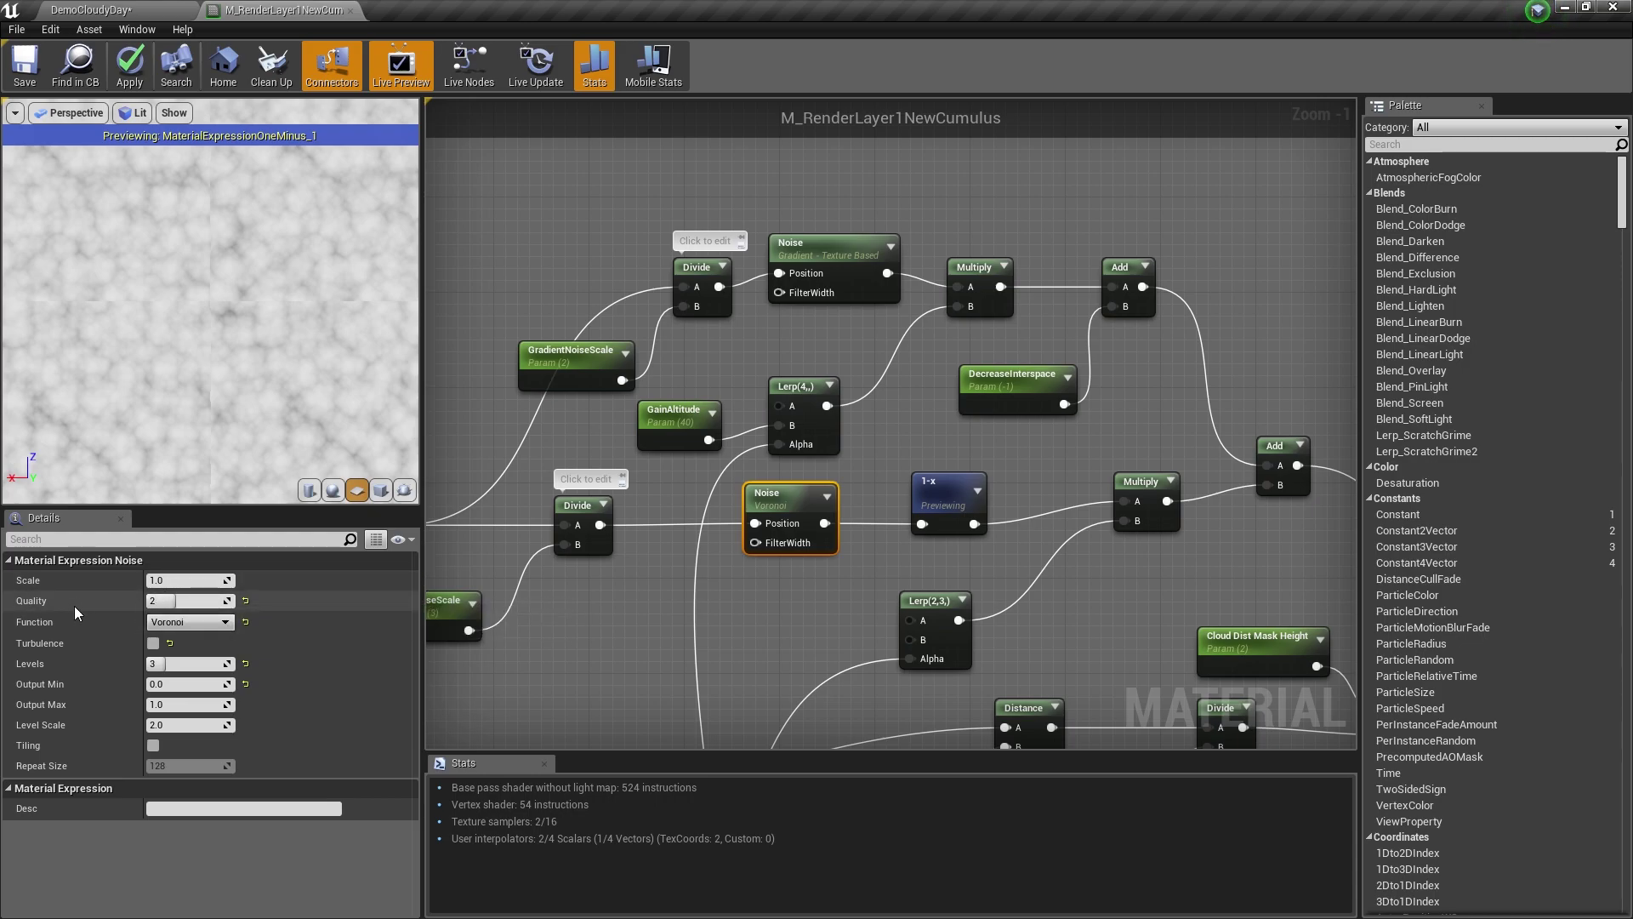
left_click(181, 702)
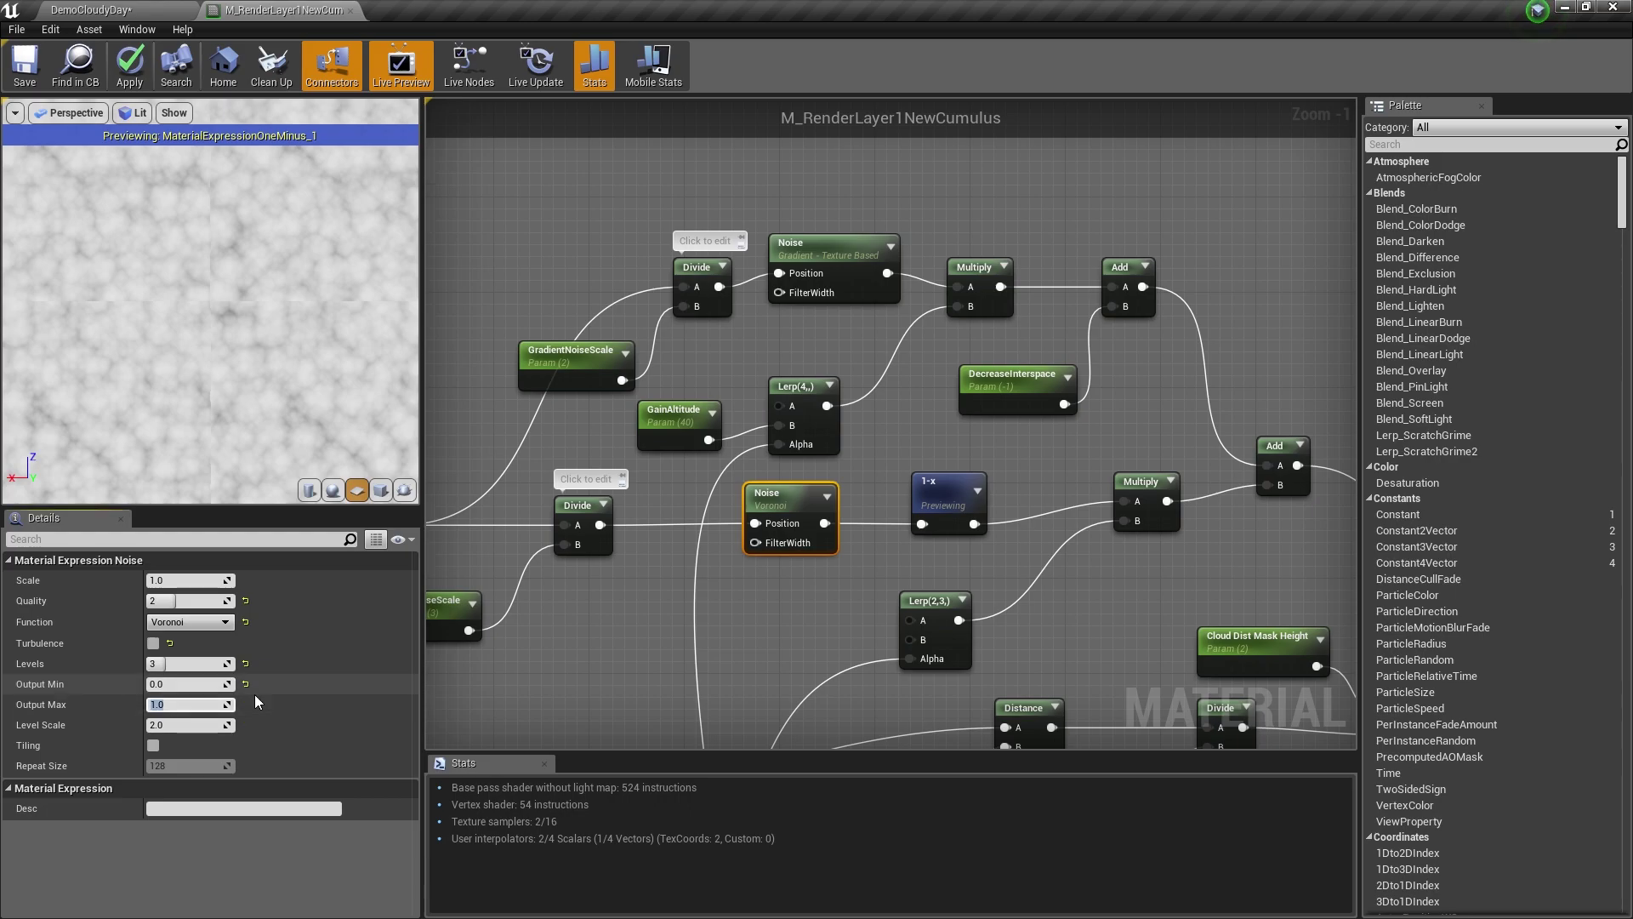
type("2")
key("Return")
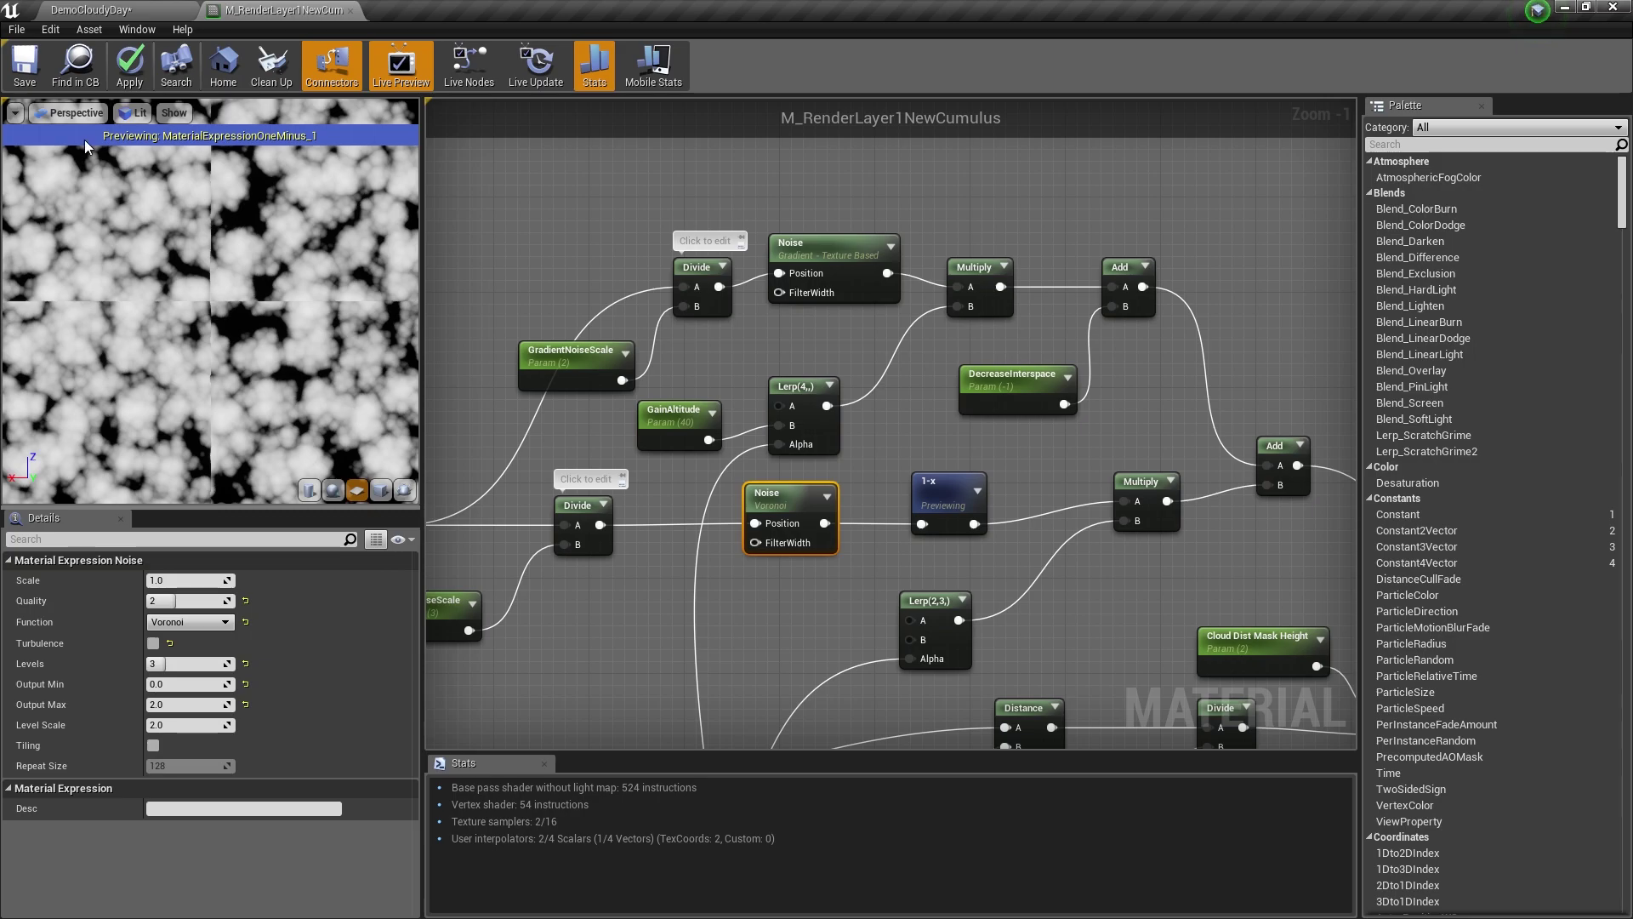
left_click(24, 64)
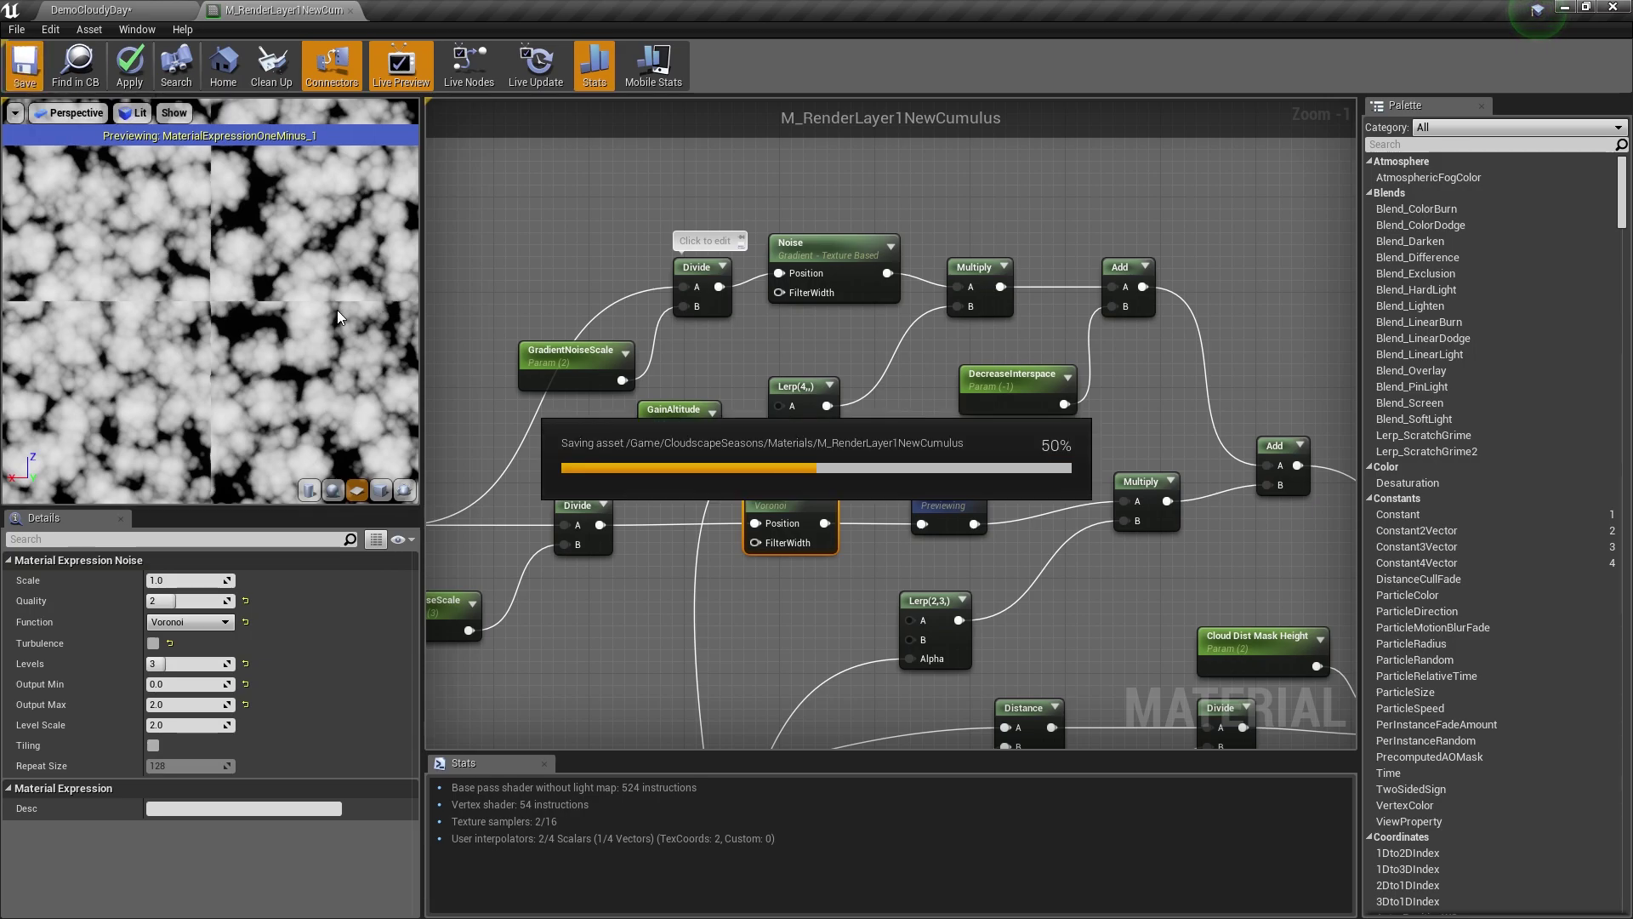
left_click(140, 8)
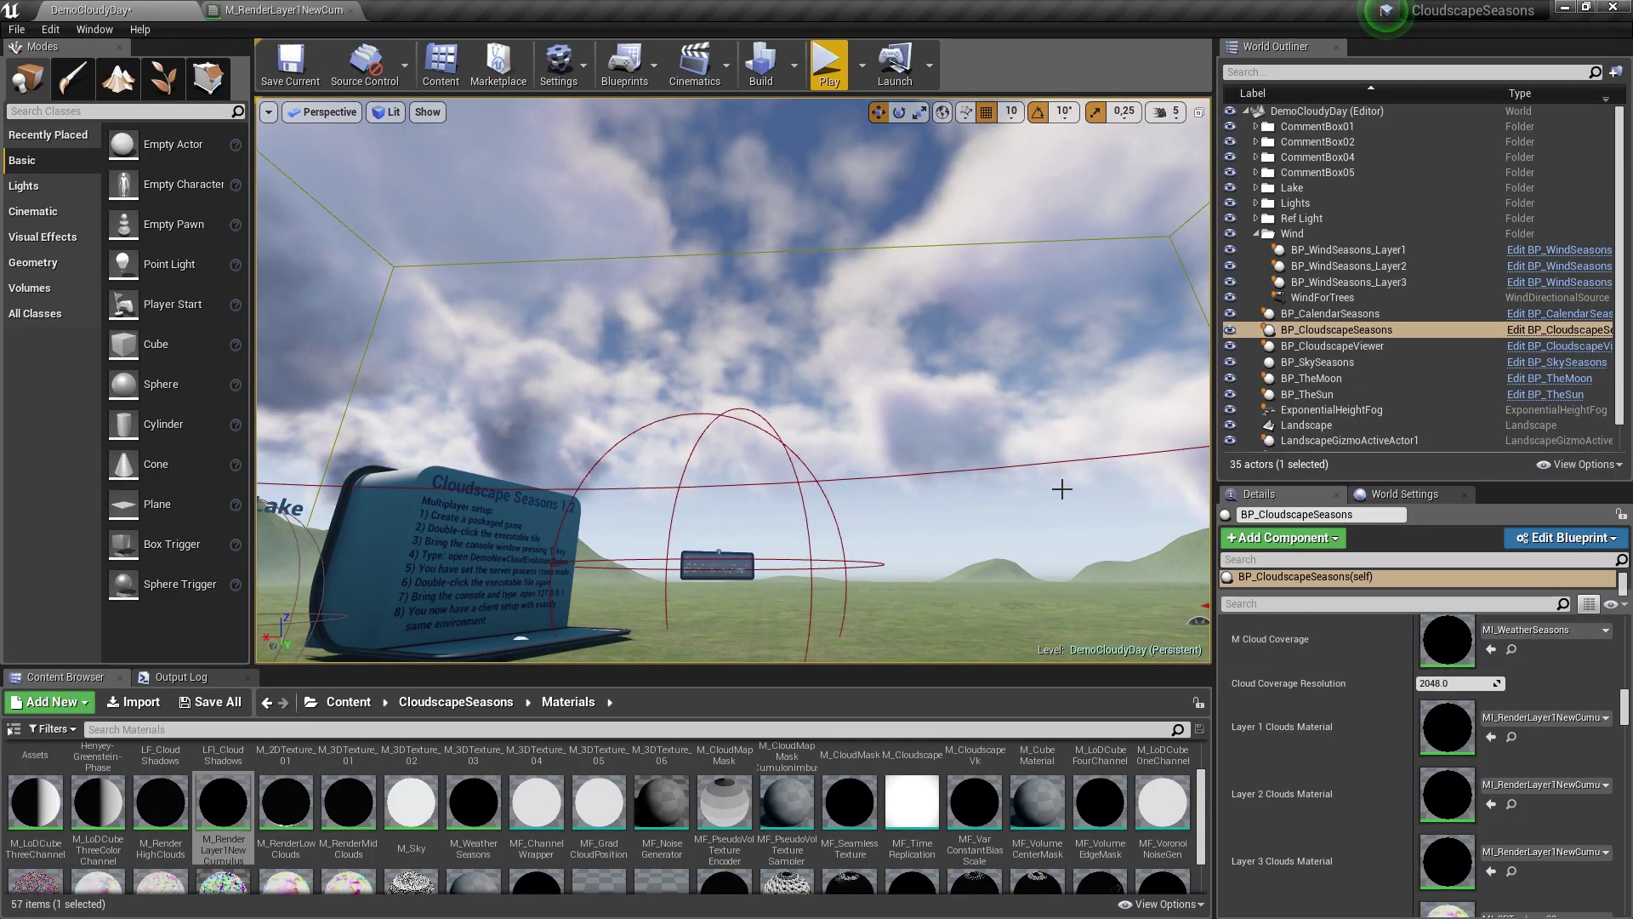
Run a play test of the DemoCloudyDay level, stop it, and look over the clouds from several directions.
left_click(826, 61)
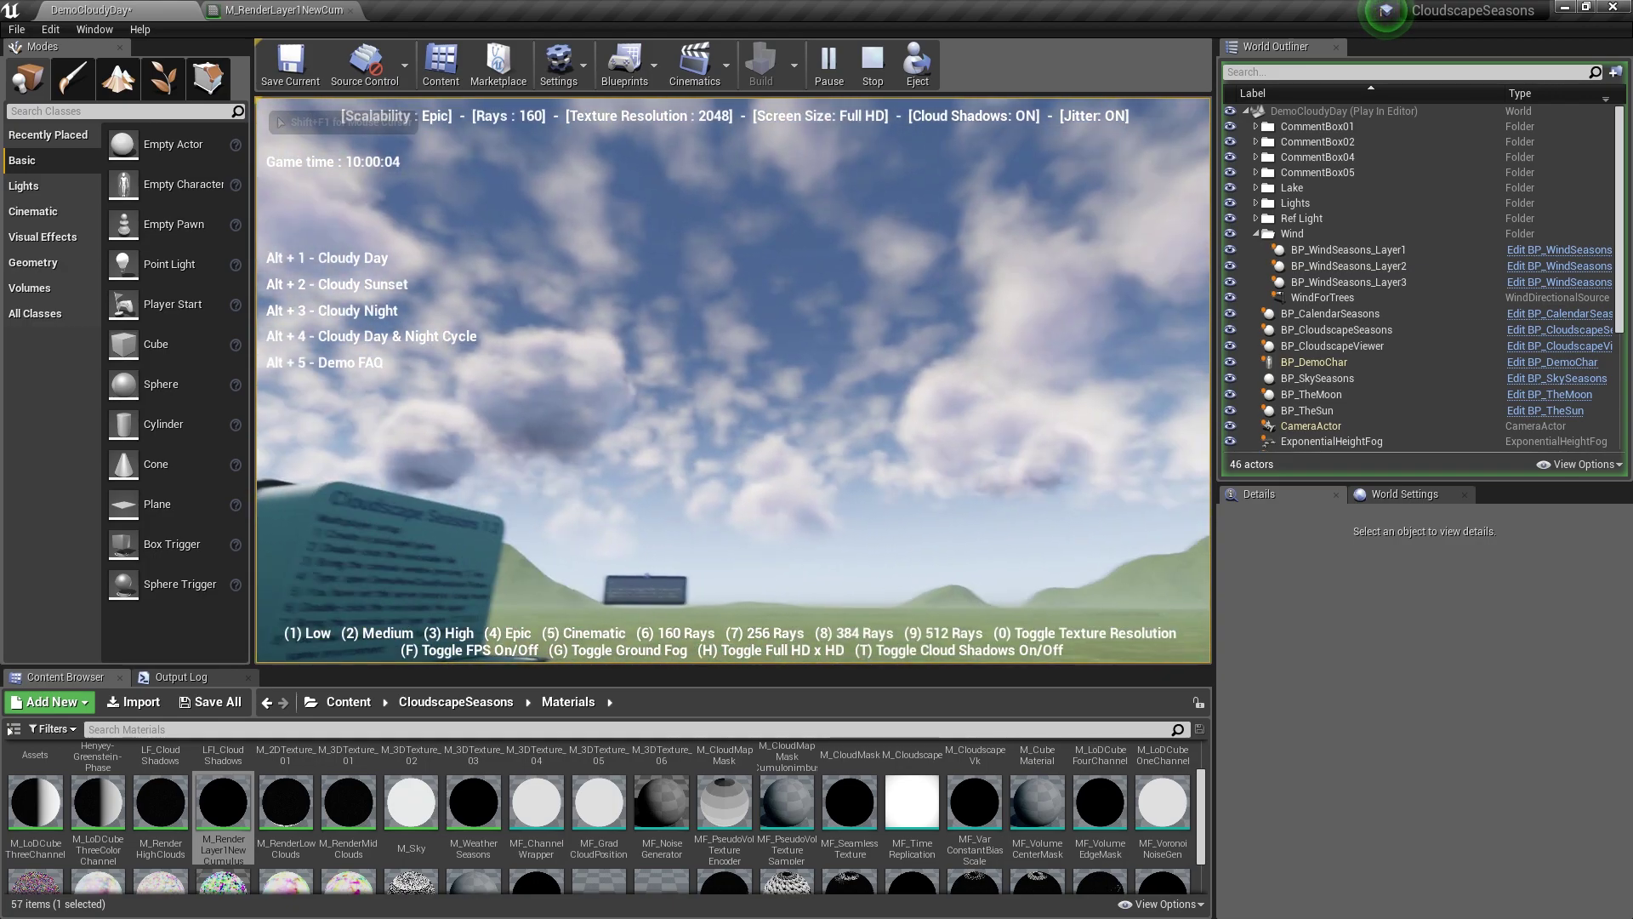
key("Escape")
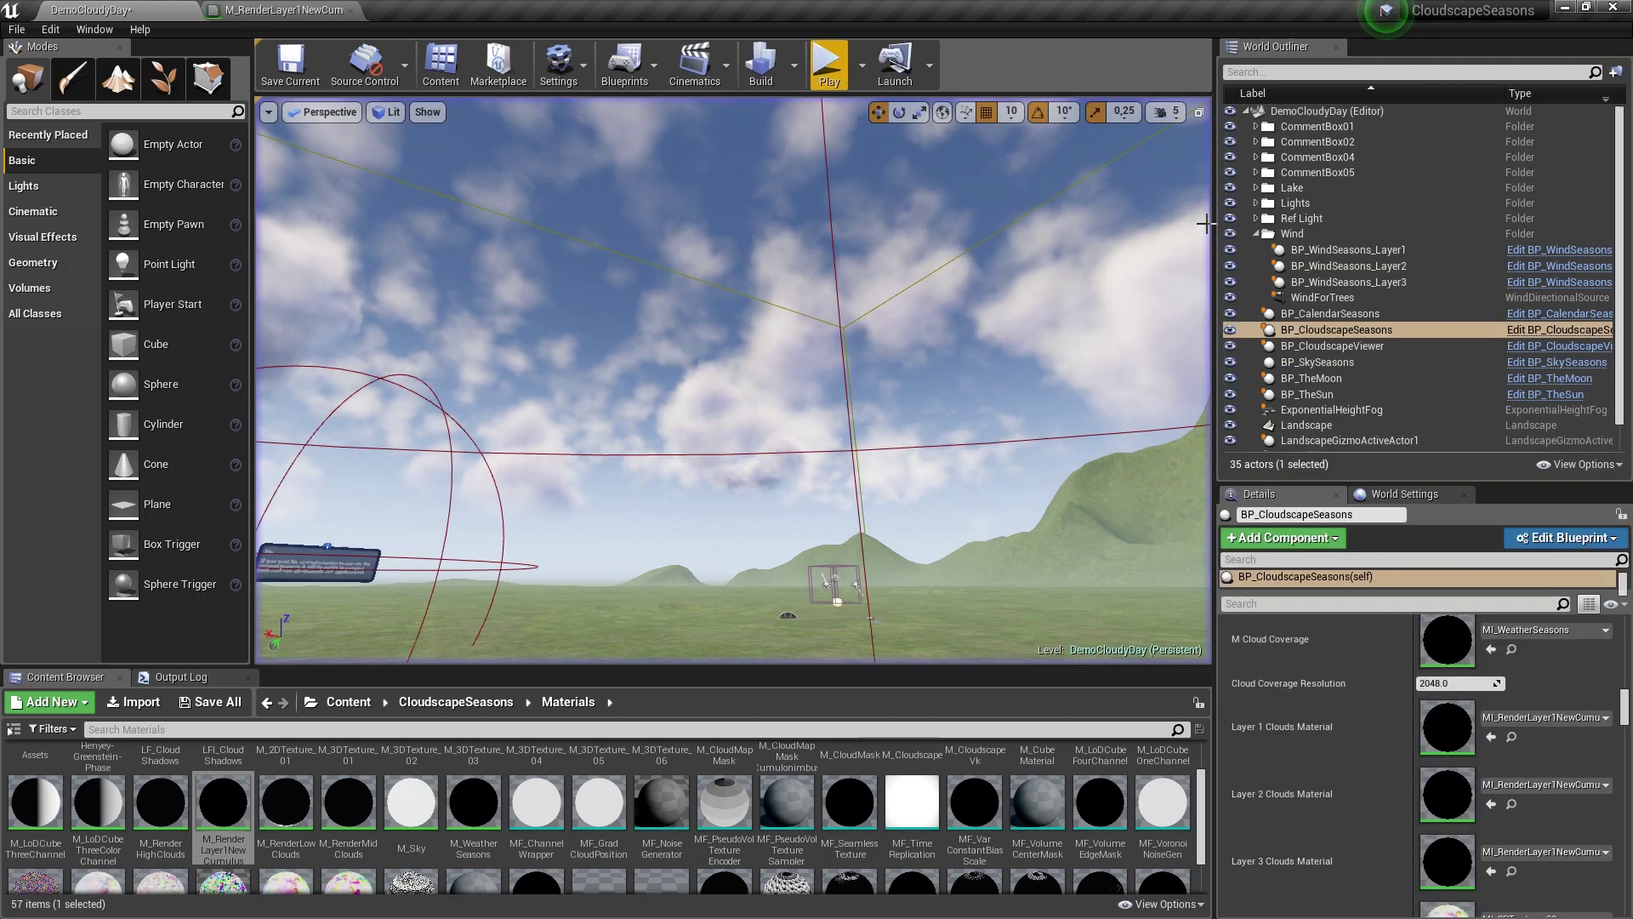
right_click_drag(948, 347, 902, 280)
right_click_drag(733, 381, 706, 451)
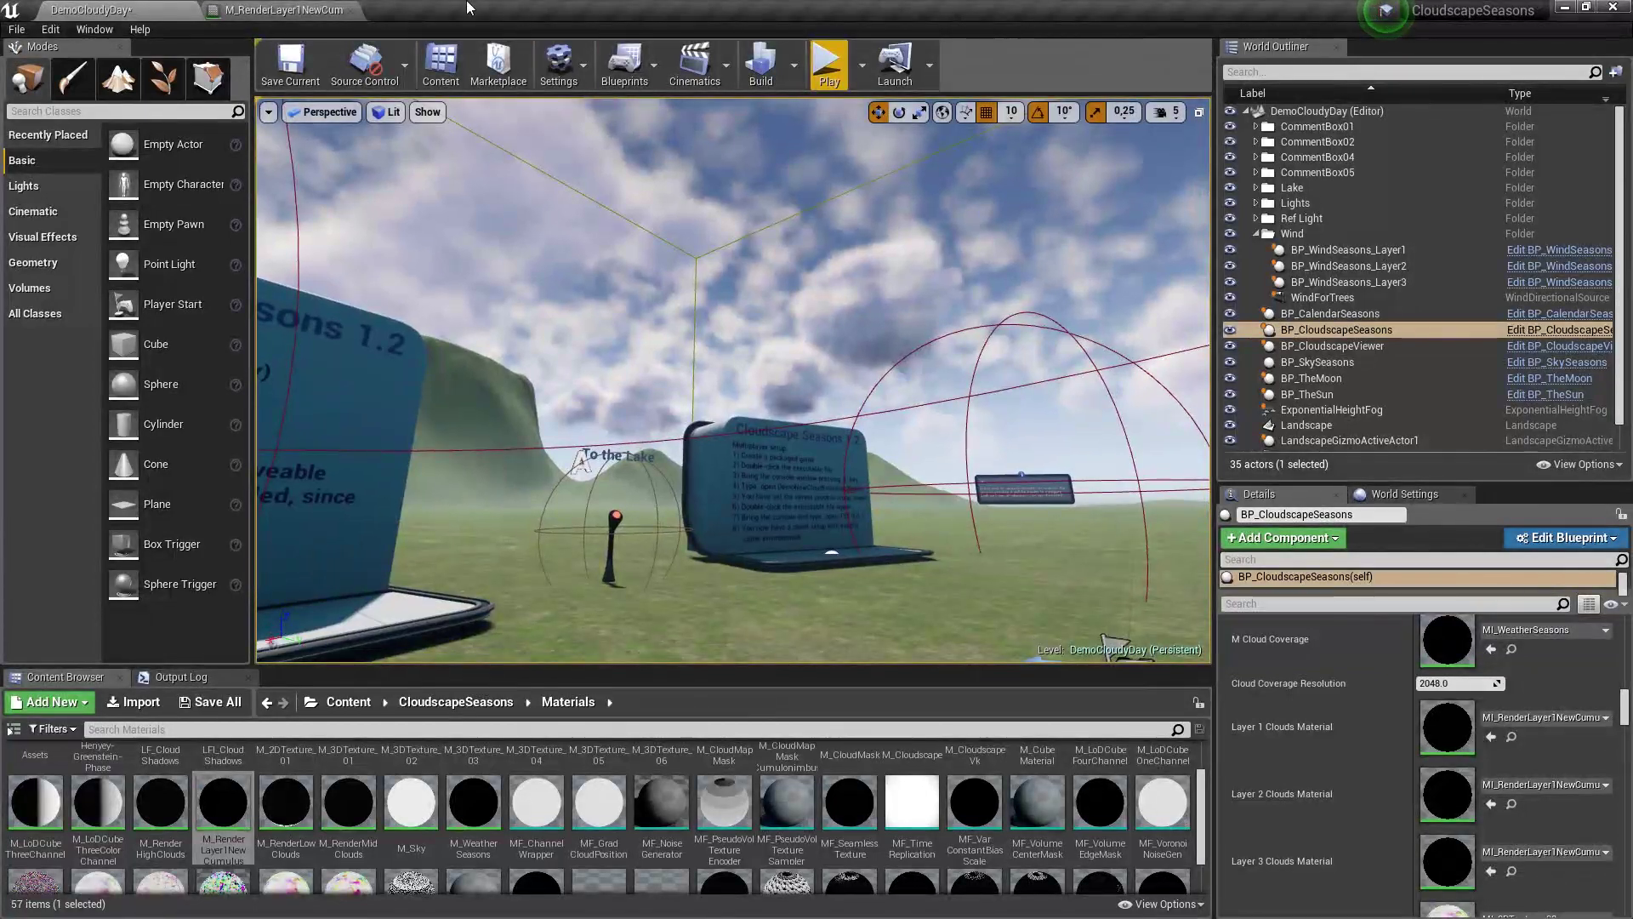
In the M_RenderLayer1NewCumulus material, try Quality 3 on the Voronoi Noise node and set it back to 2.
left_click(285, 9)
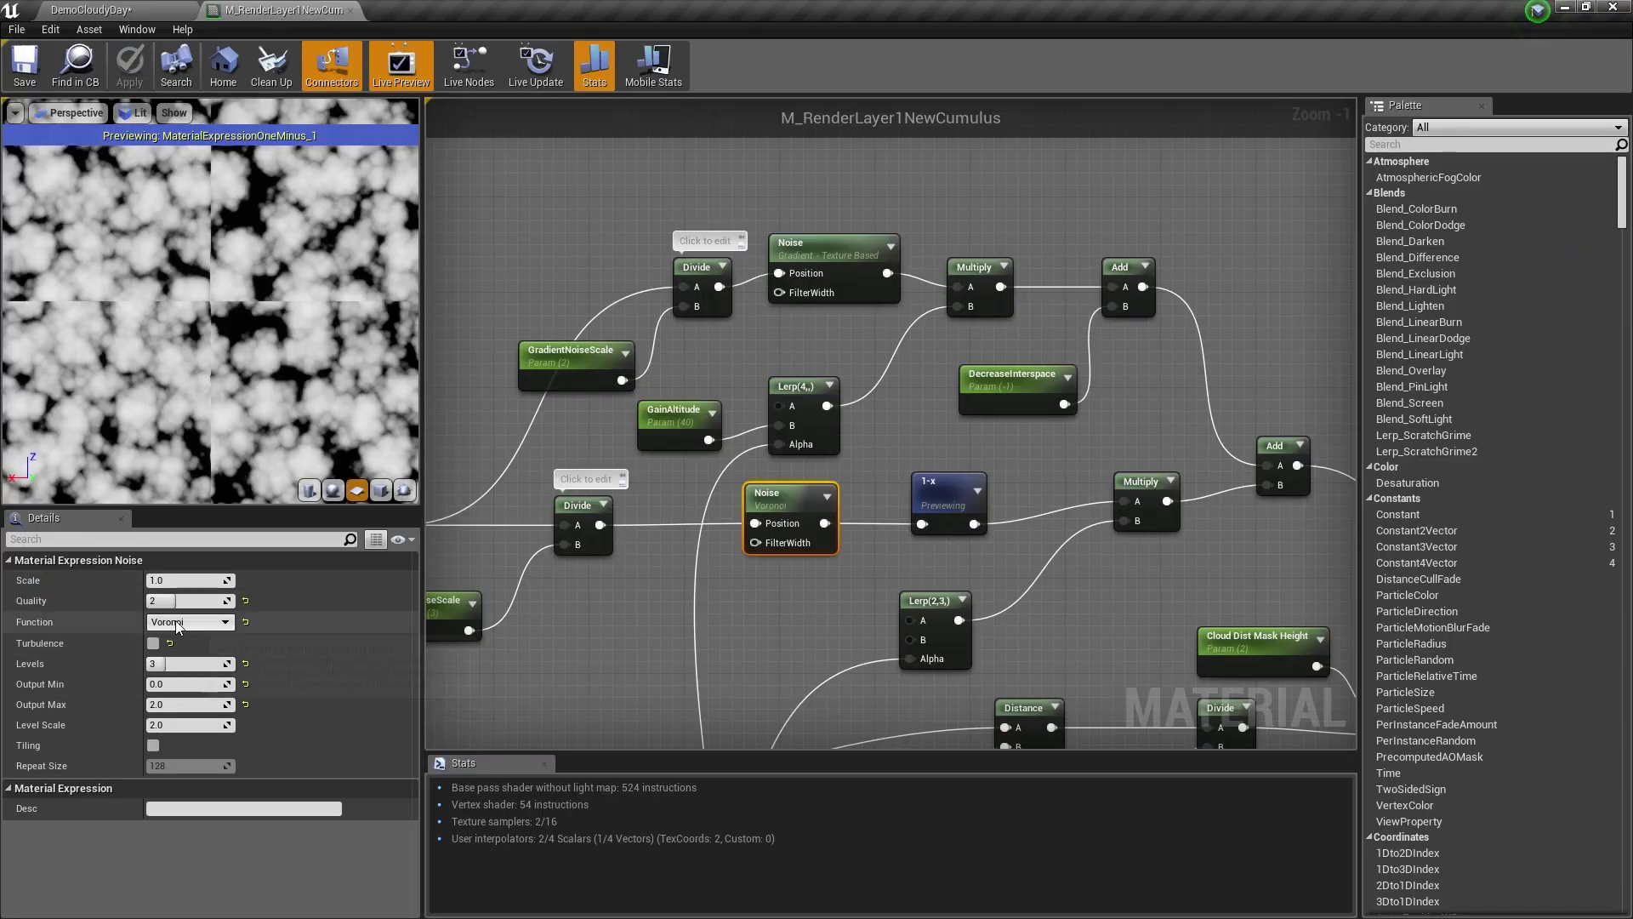
left_click_drag(171, 600, 172, 601)
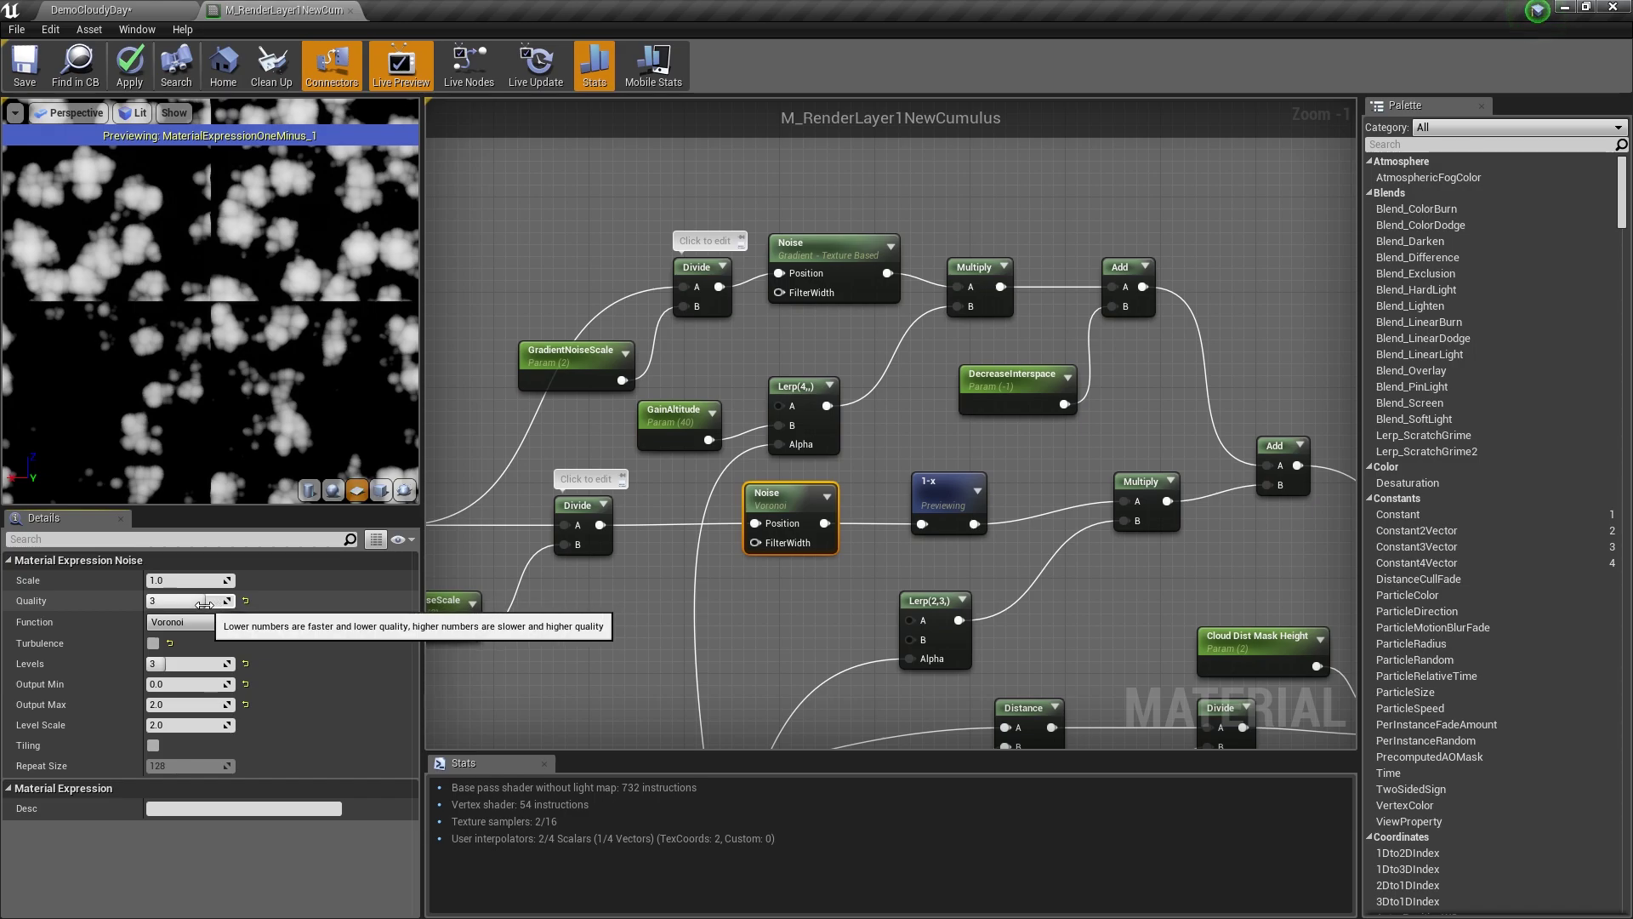
left_click_drag(223, 600, 209, 600)
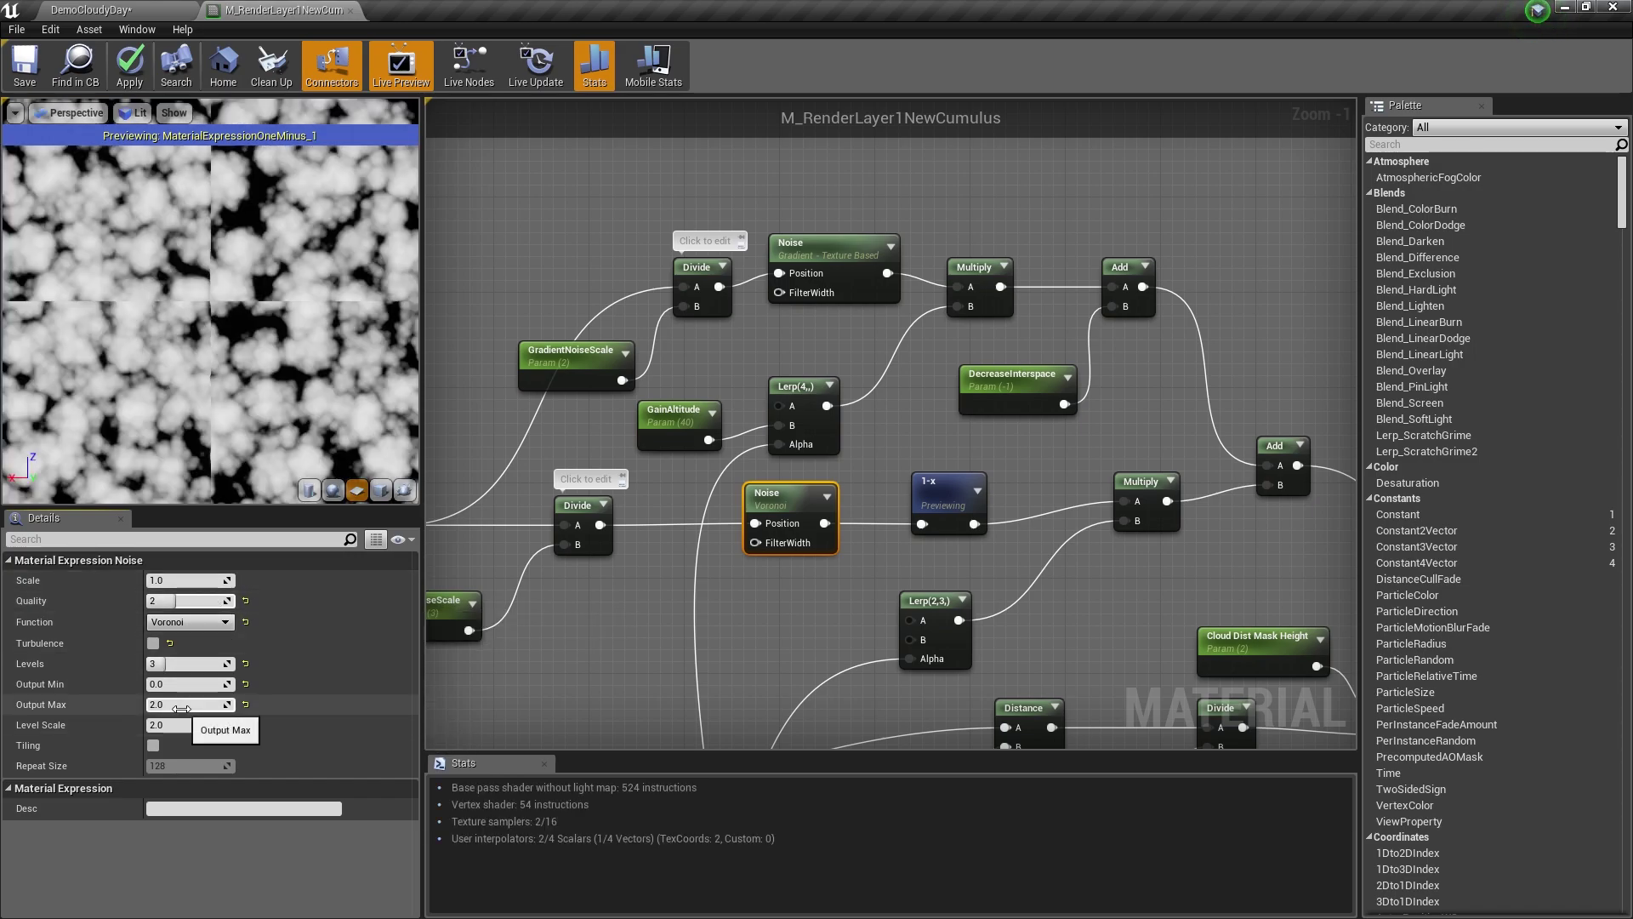
Set the Voronoi Noise node's Output Max to 1 and its Output Min to -0.1.
left_click(214, 704)
type("1")
key("Return")
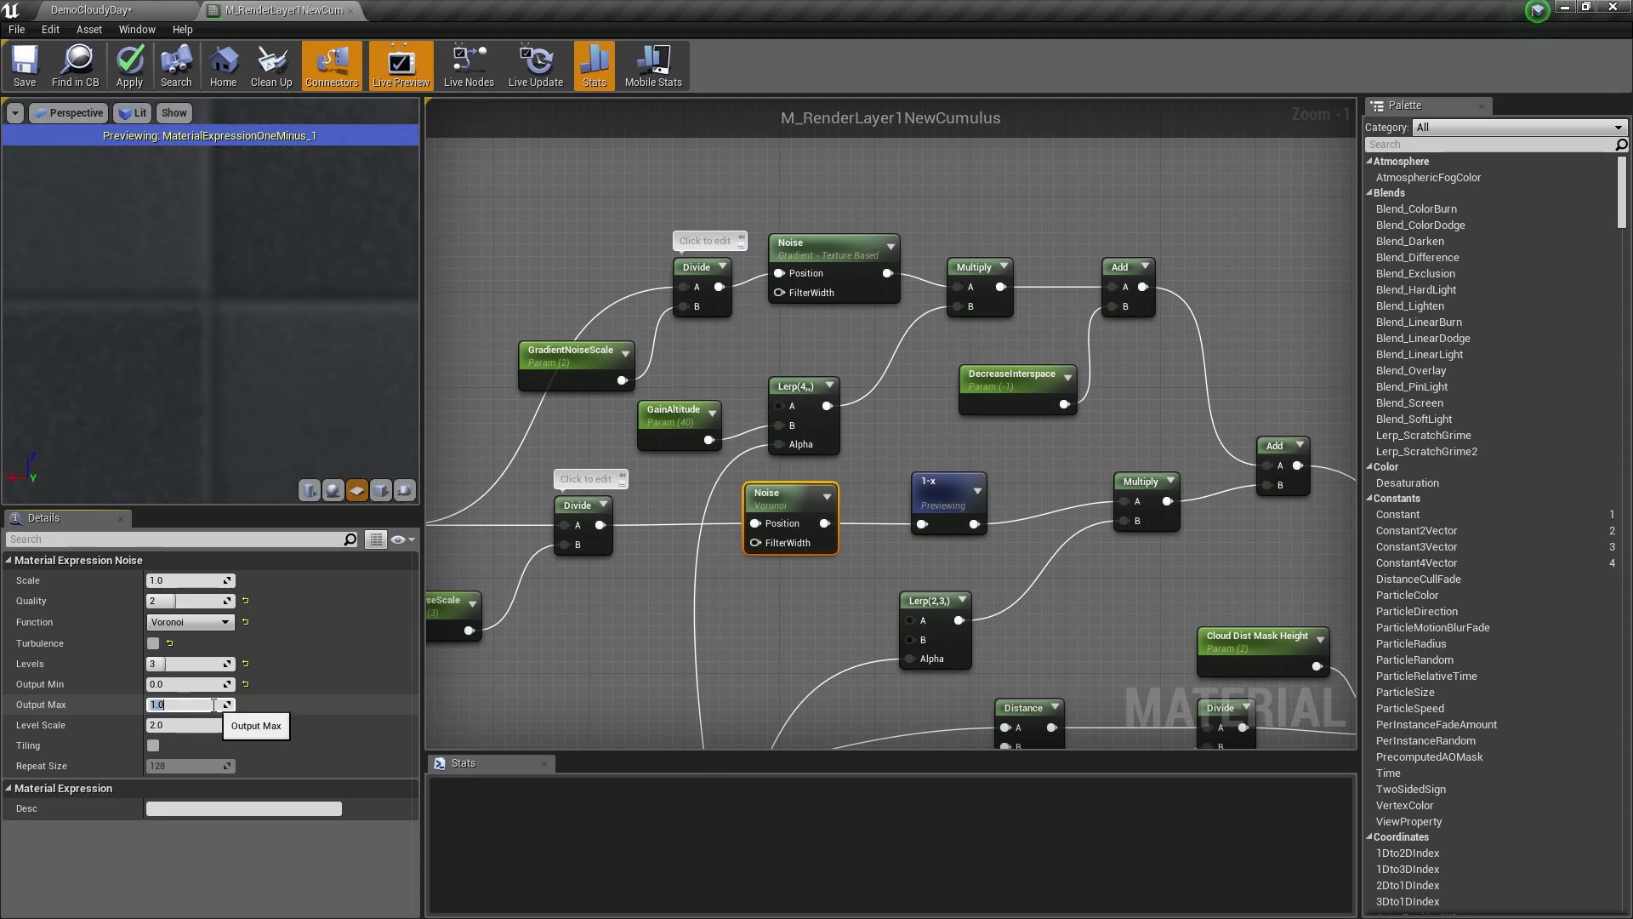
left_click(229, 684)
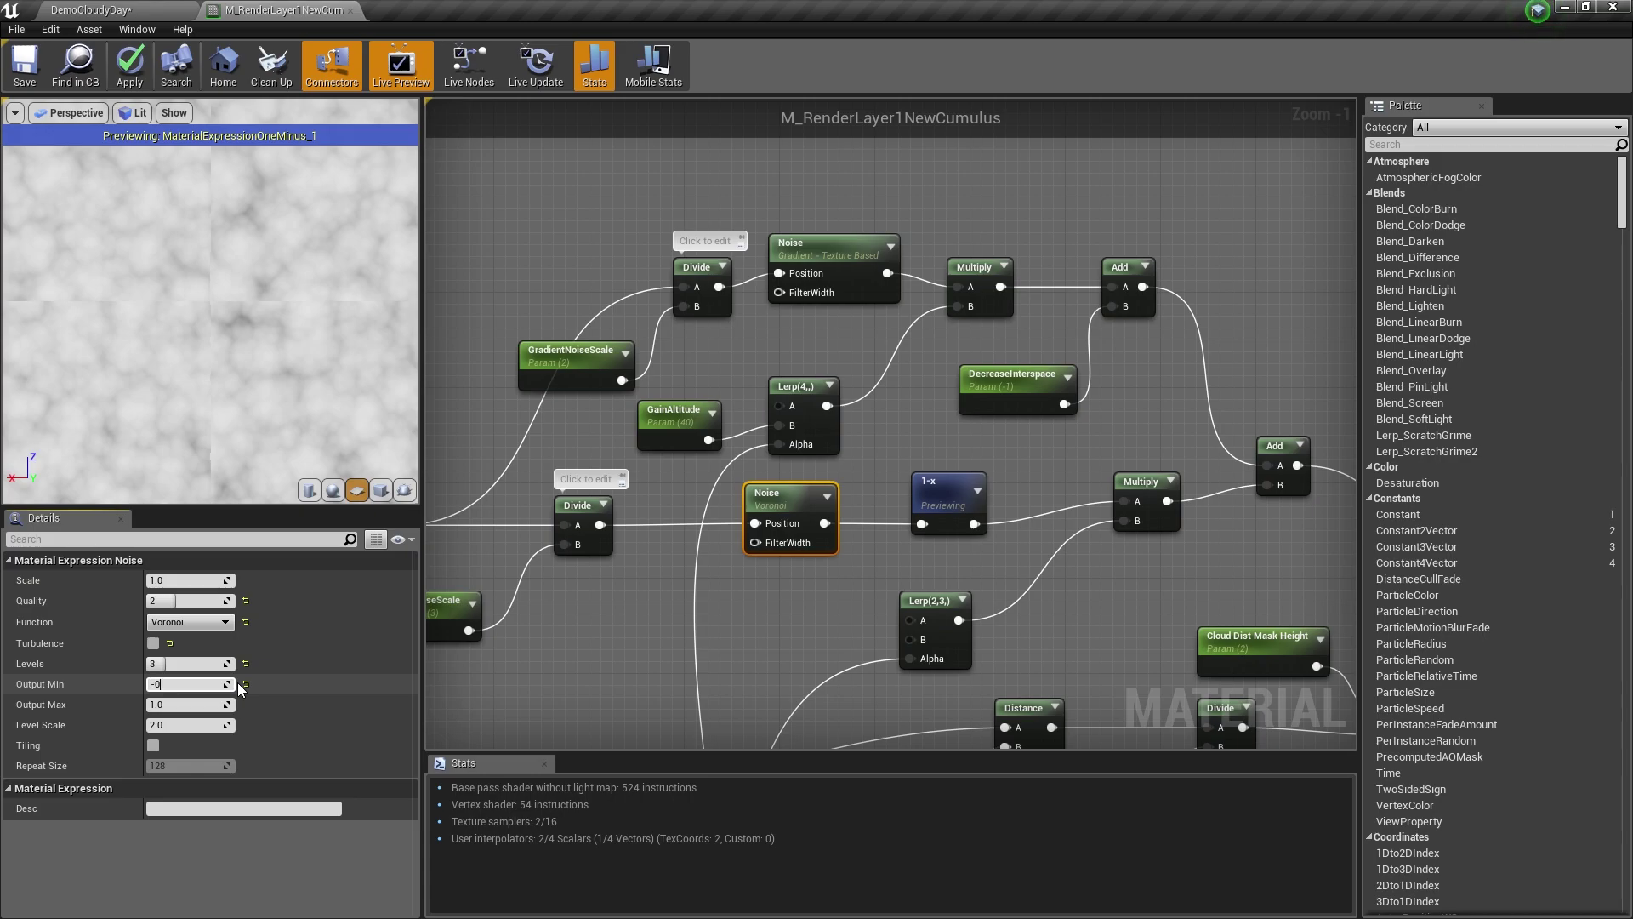
key("Return")
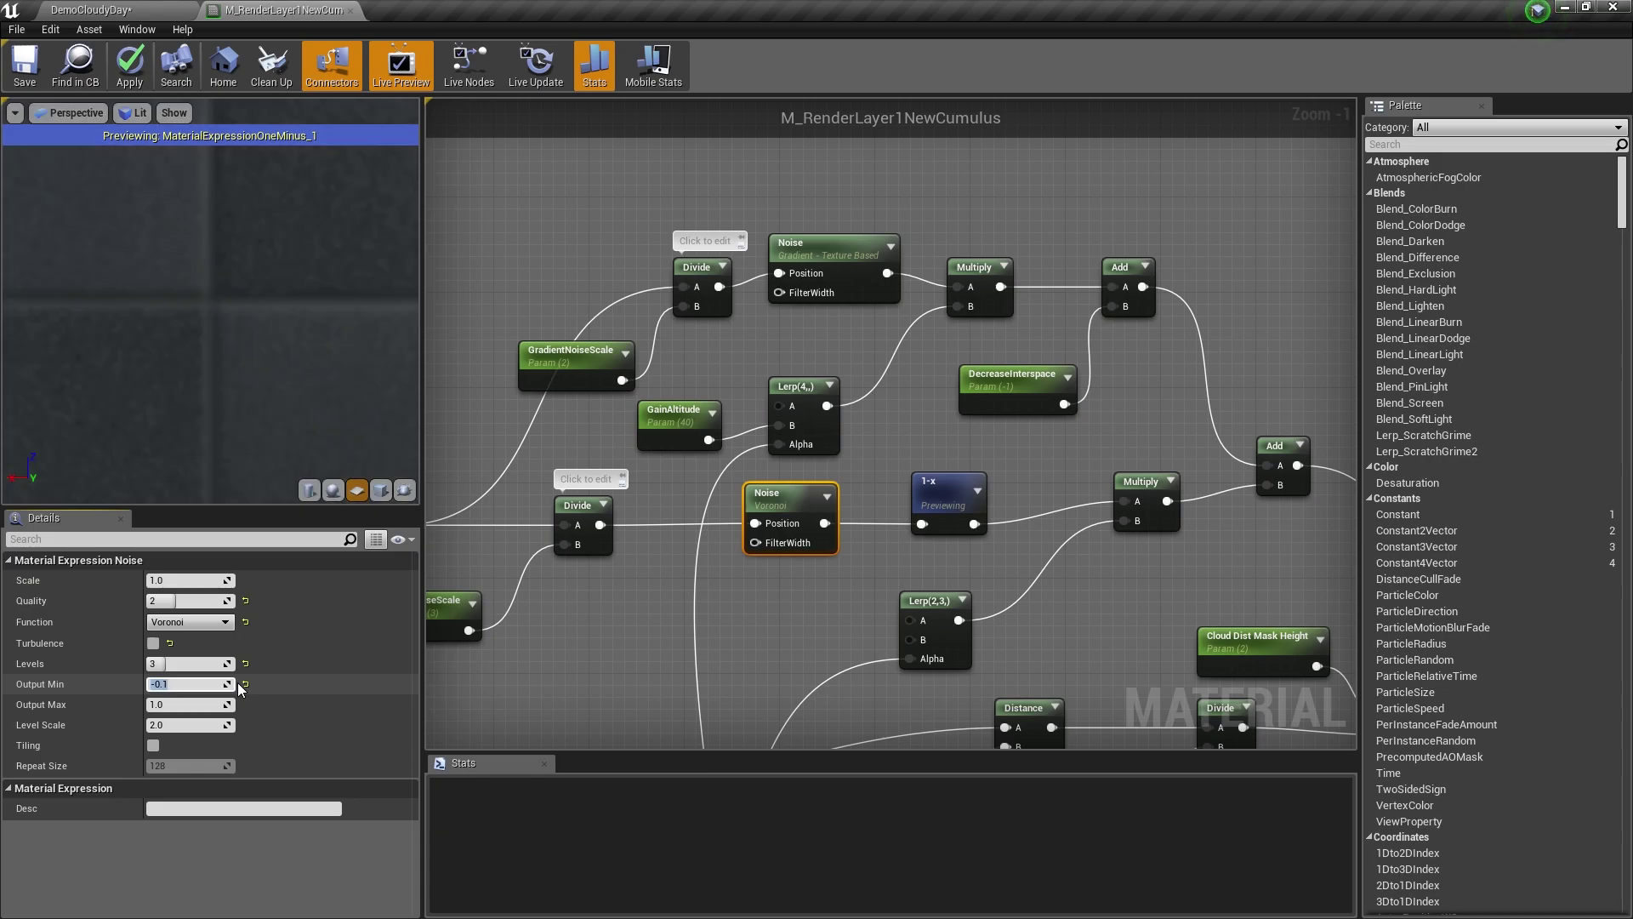
Move the 1-x and Multiply nodes together away from the Voronoi Noise node to make room between them.
right_click_drag(1116, 586, 874, 574)
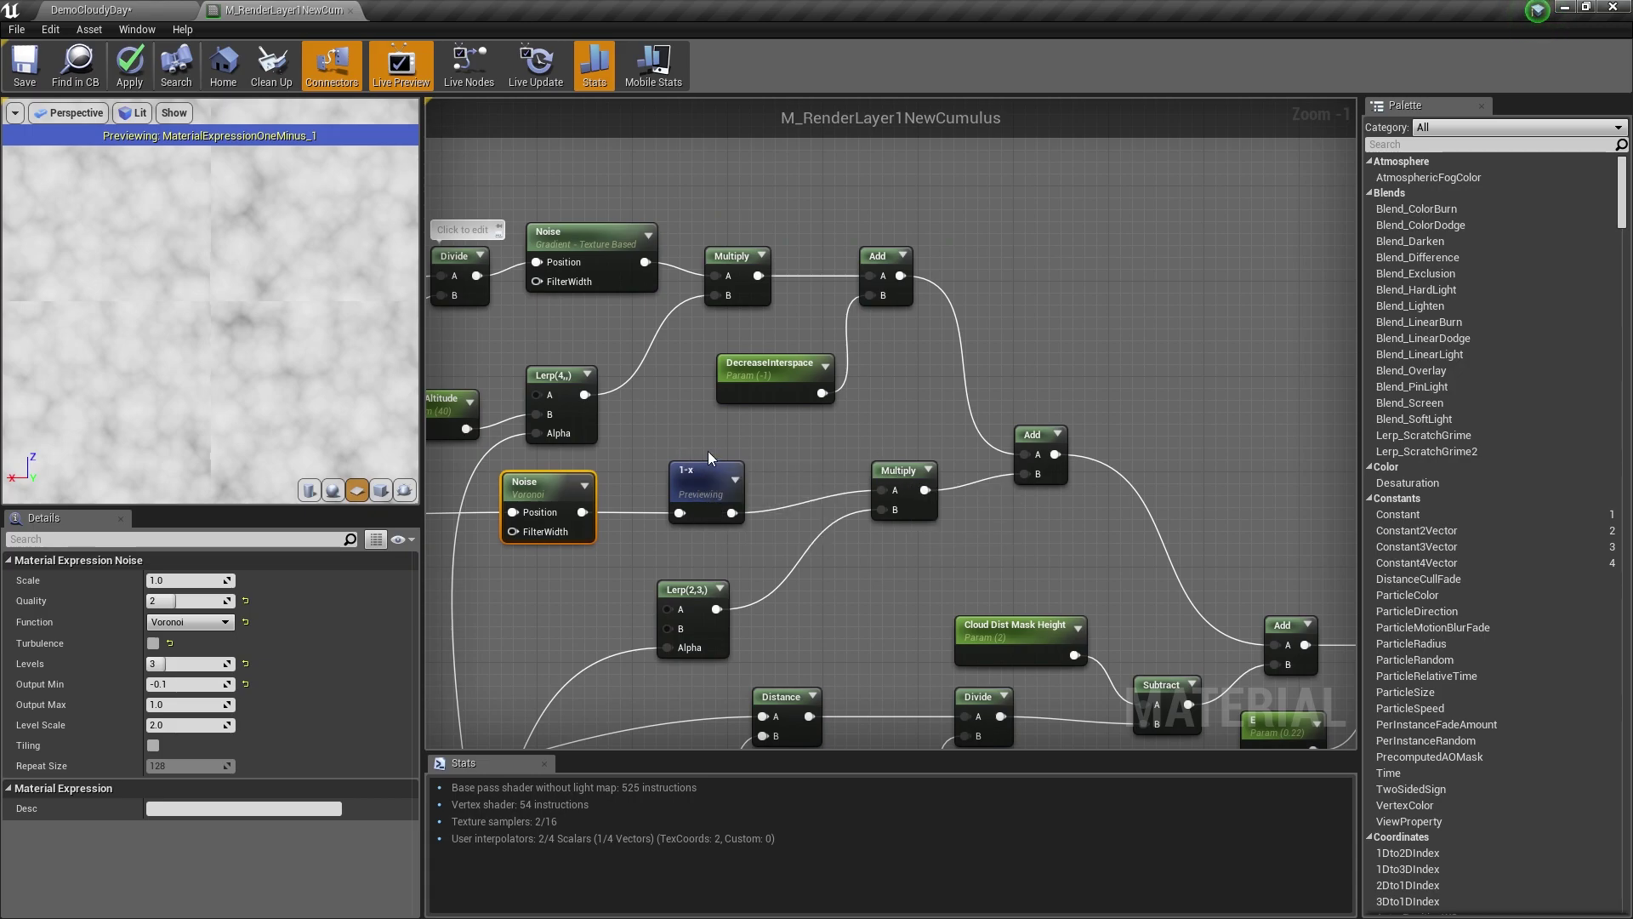
left_click(704, 481)
left_click(893, 510, "ctrl")
left_click_drag(900, 475, 970, 474)
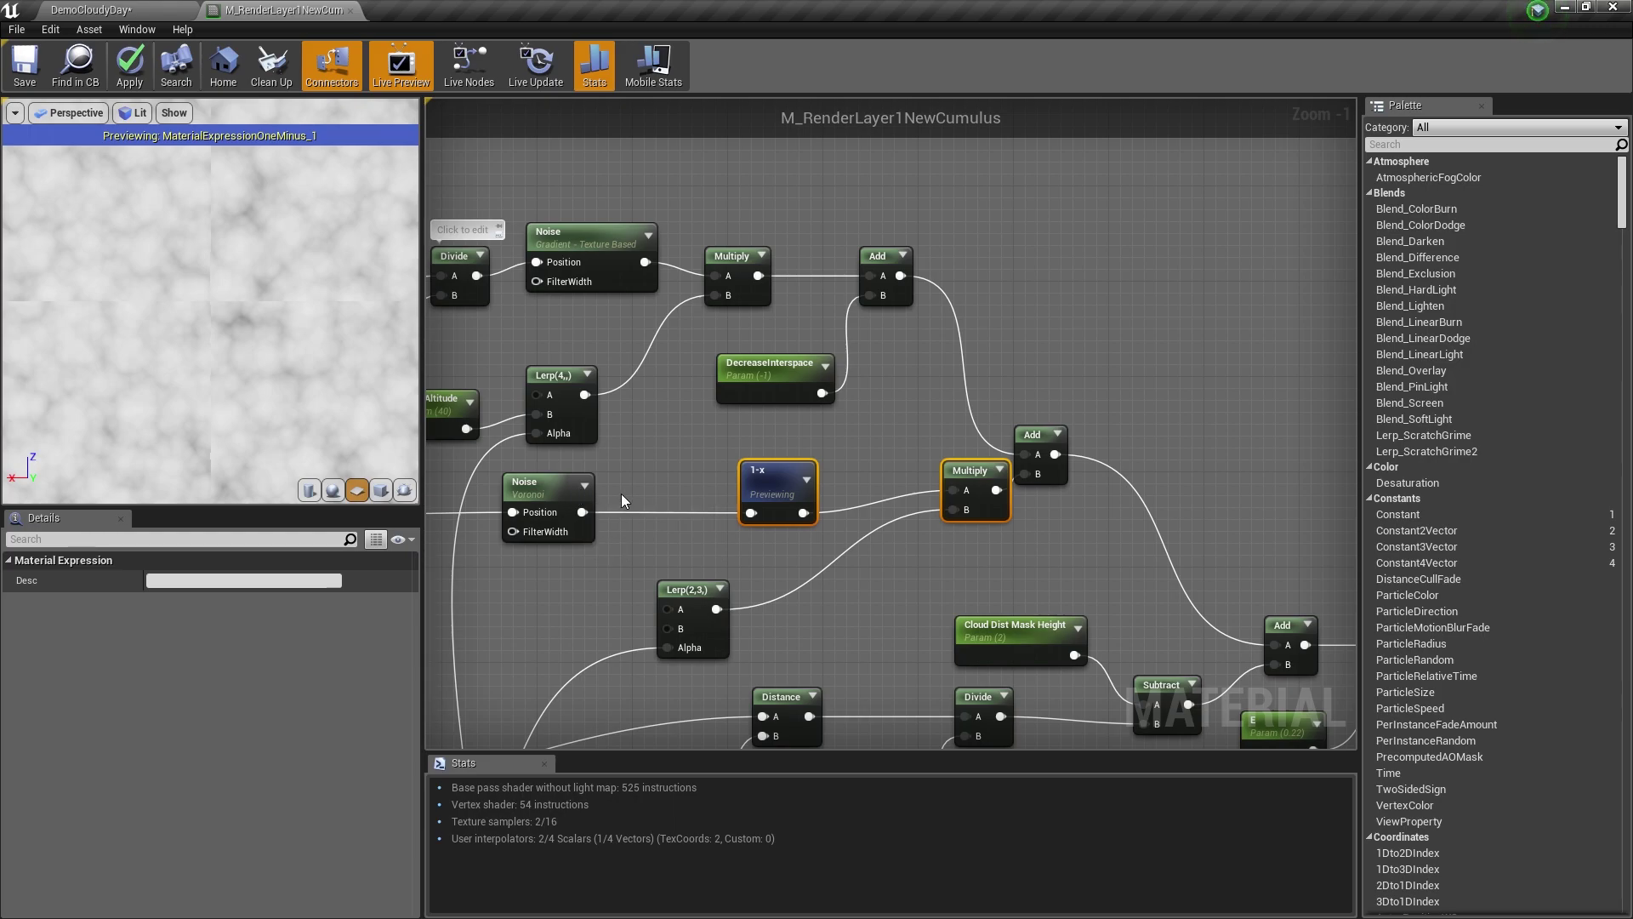
Add a Clamp node with Min 0 and Max 1 between the Voronoi Noise and 1-x nodes, aligned in the chain.
right_click(623, 498)
type("clamp")
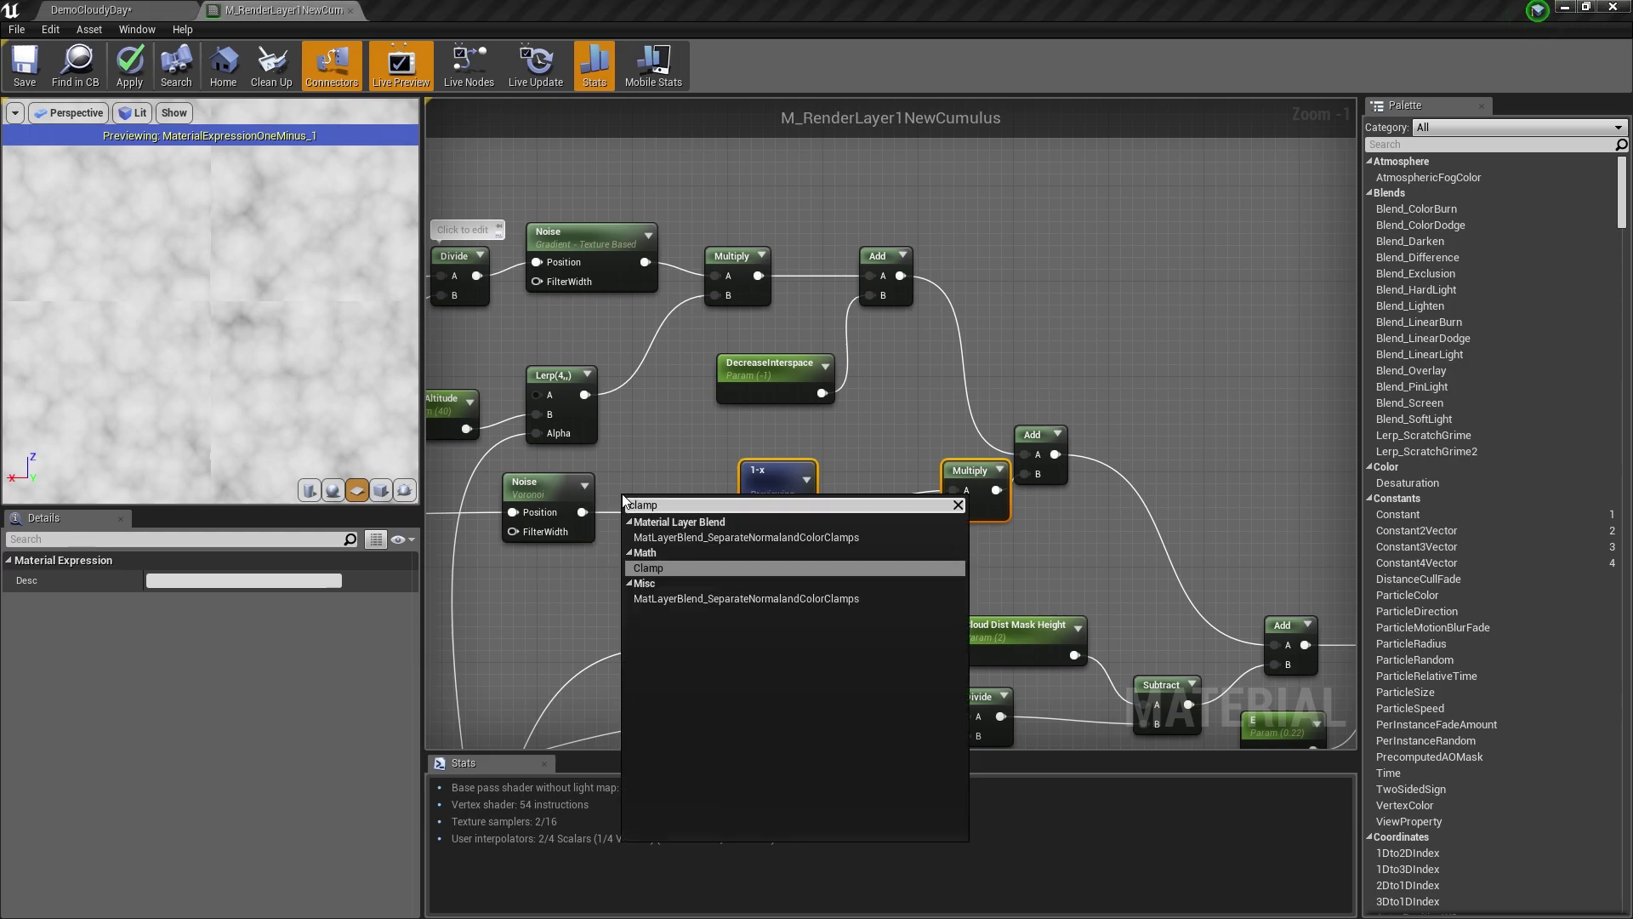
left_click(659, 569)
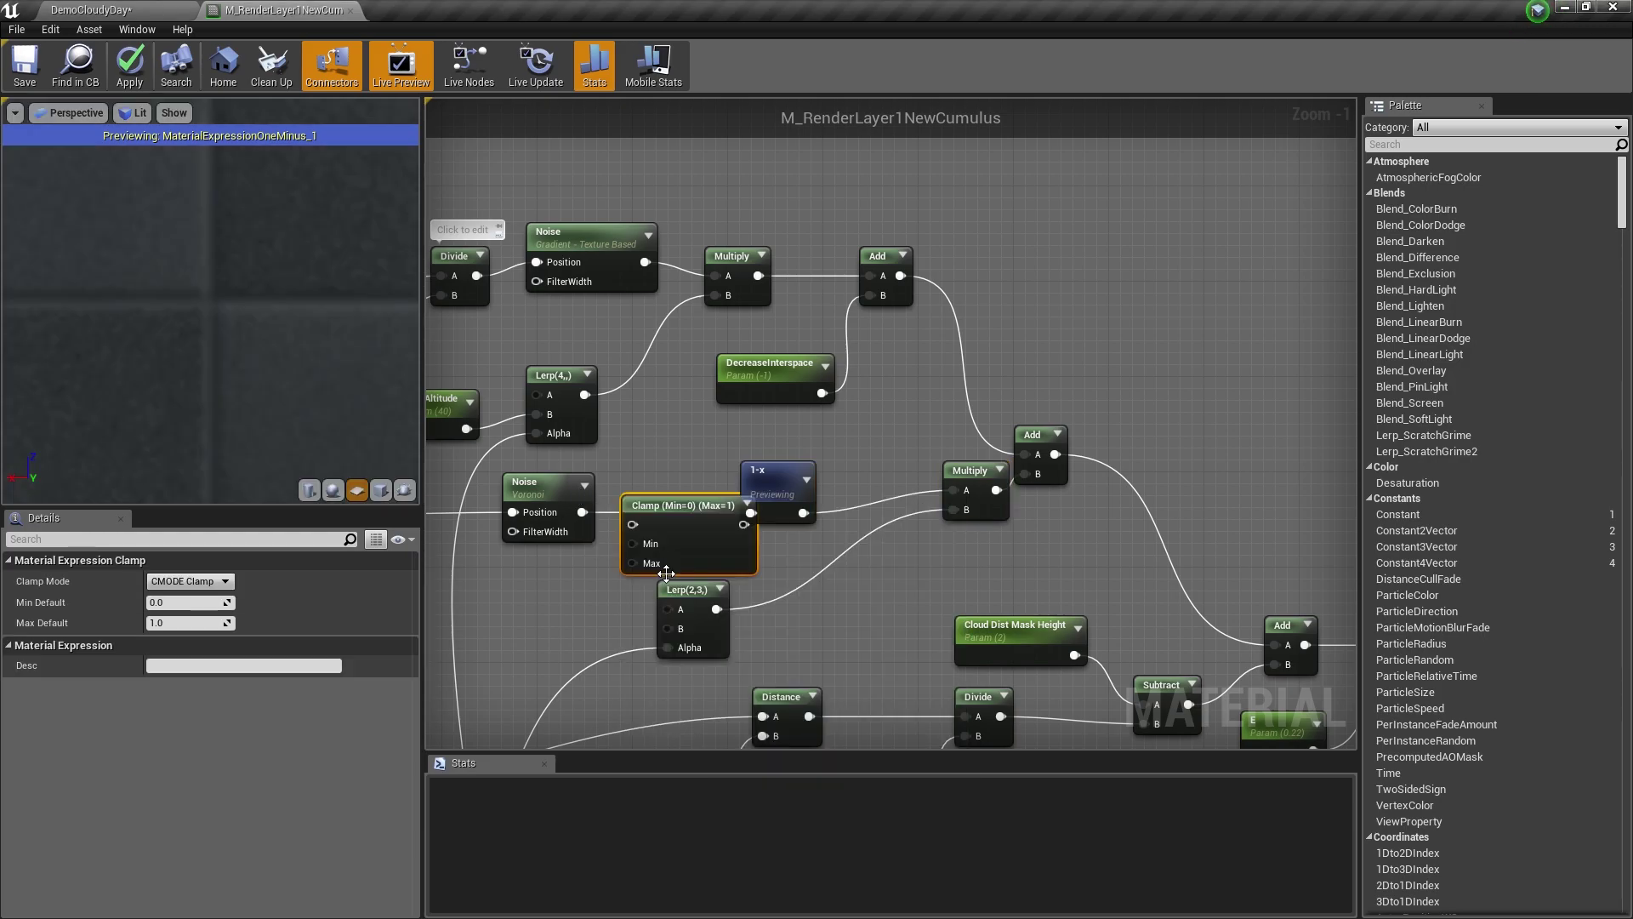
left_click_drag(582, 513, 633, 524)
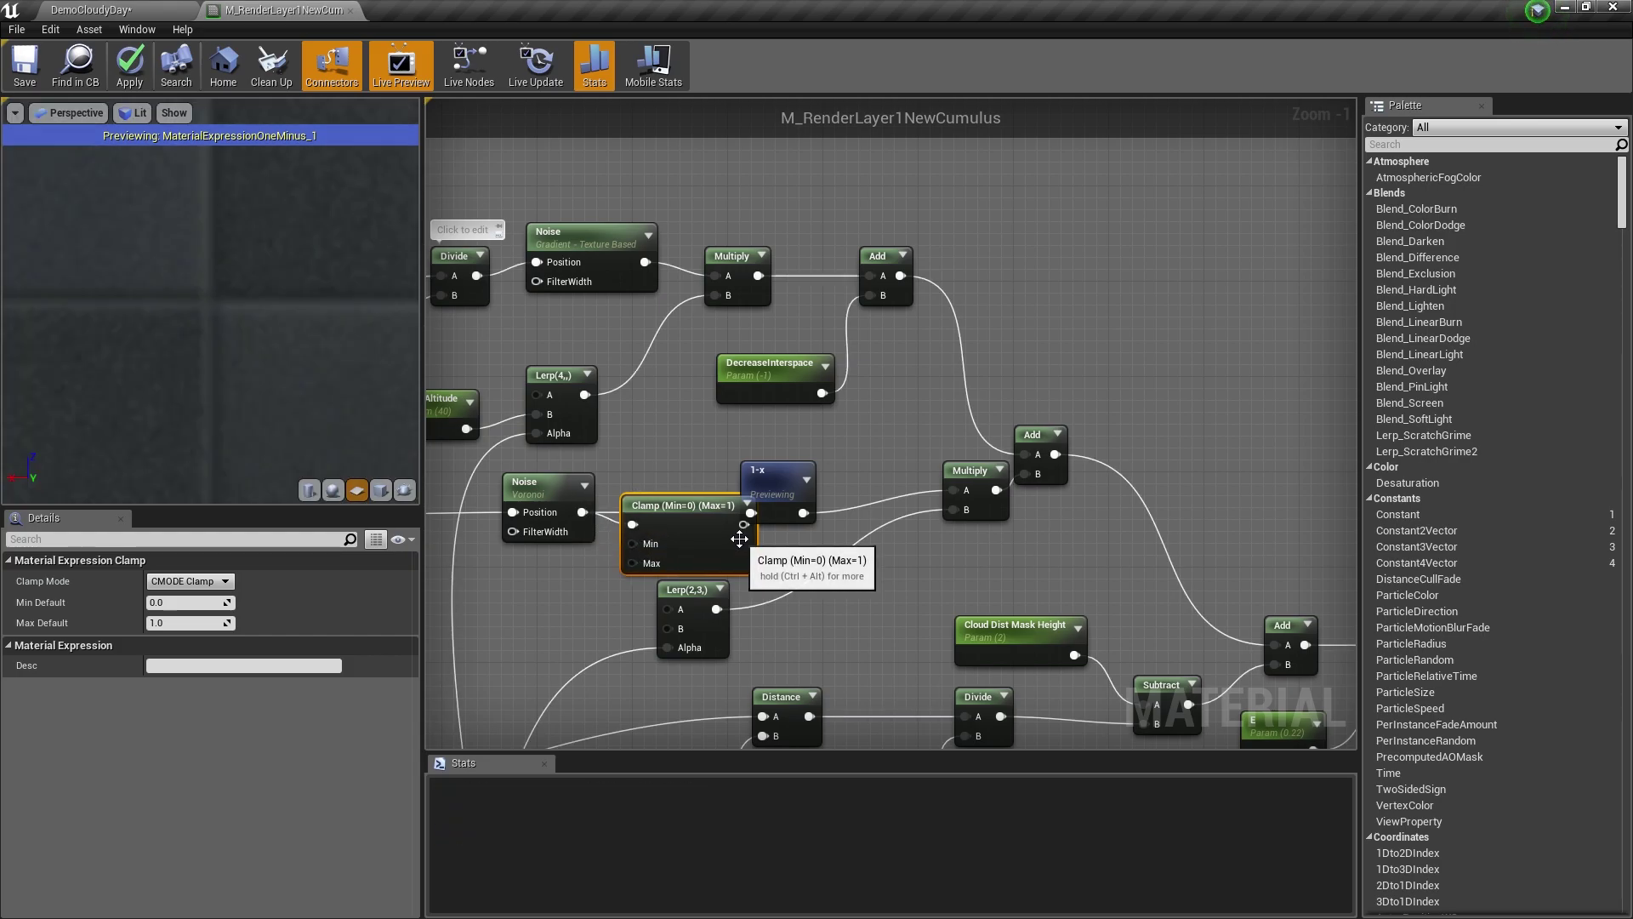
left_click_drag(781, 500, 828, 500)
left_click_drag(693, 525, 694, 514)
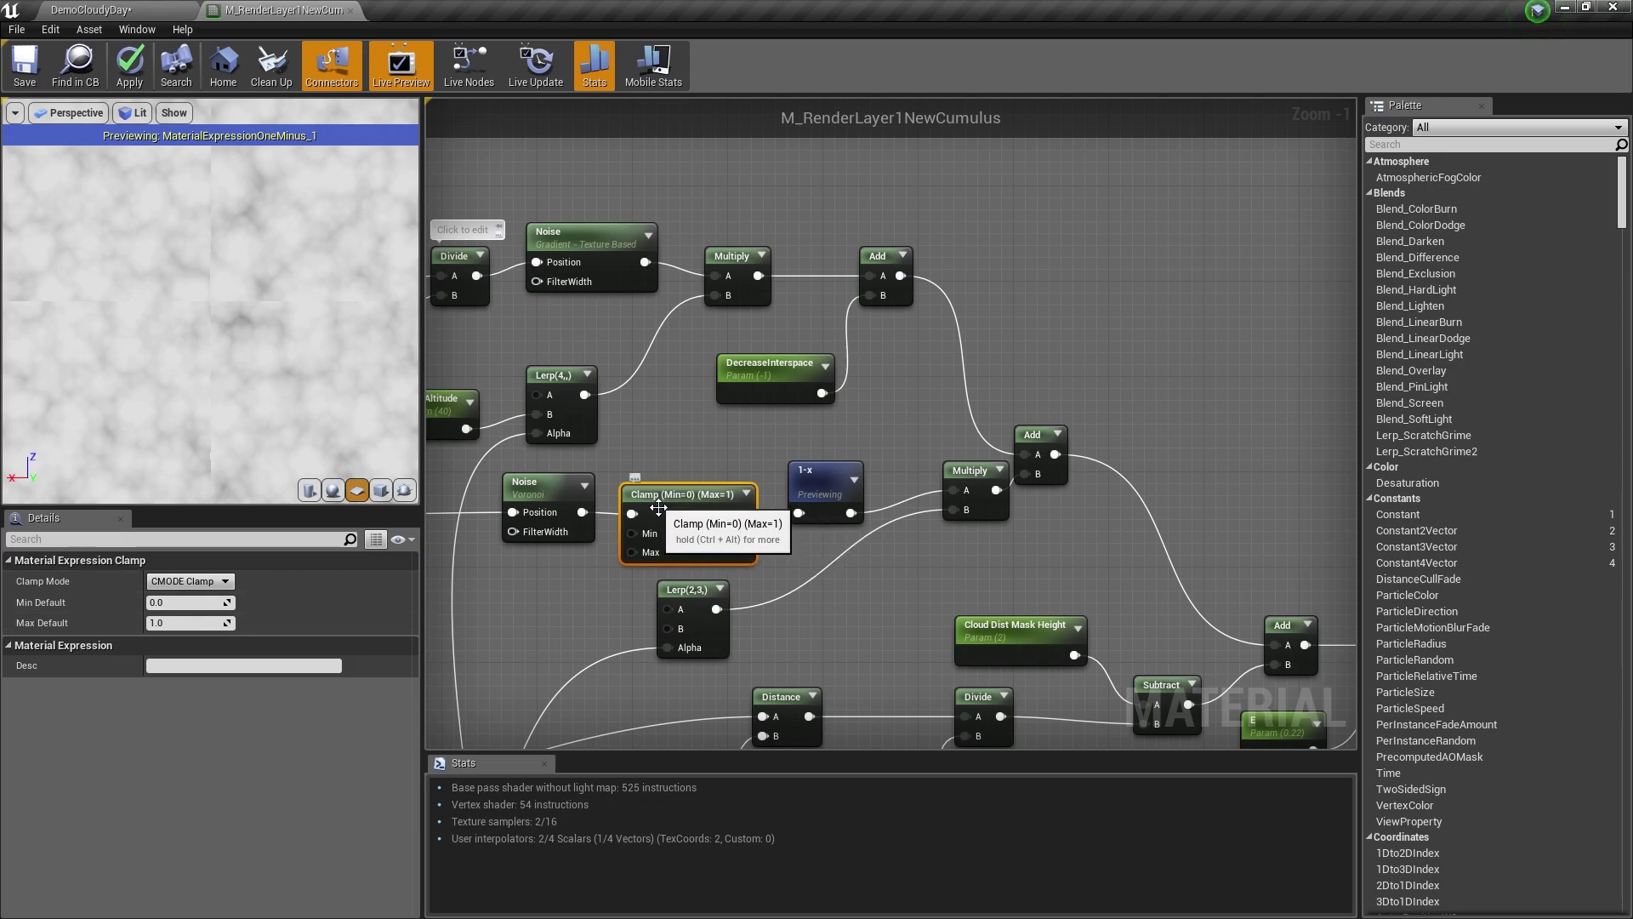
Set the Voronoi Noise node's Output Min to -0.5 and Output Max to 2.0, checking the pattern in the preview.
left_click(544, 489)
left_click(187, 684)
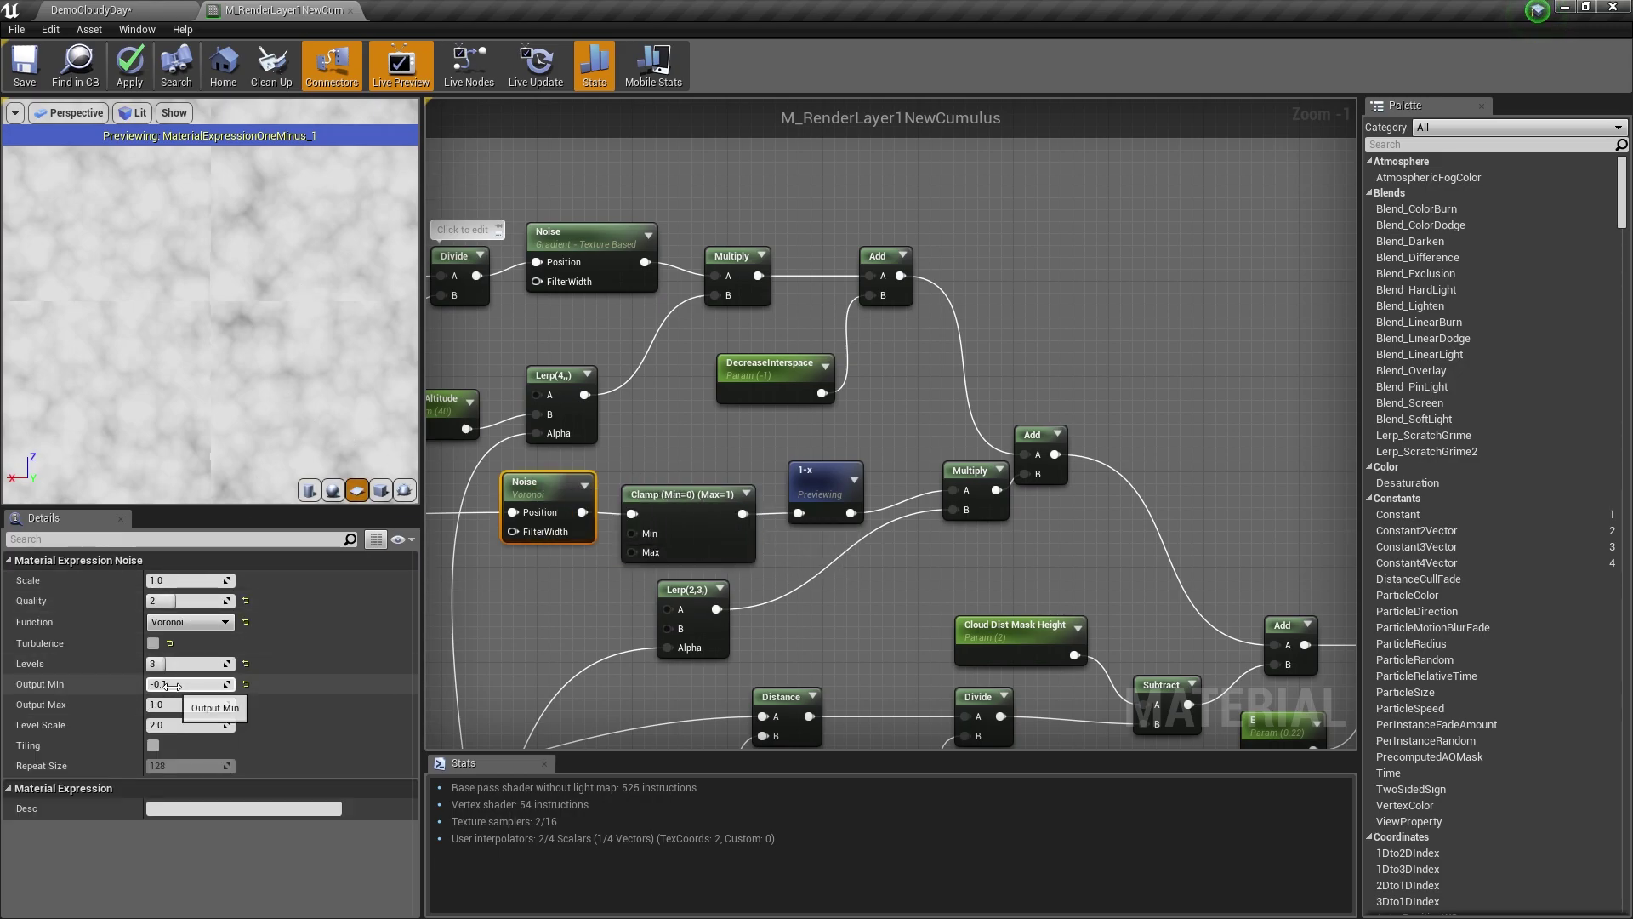
type("-0.5")
key("Return")
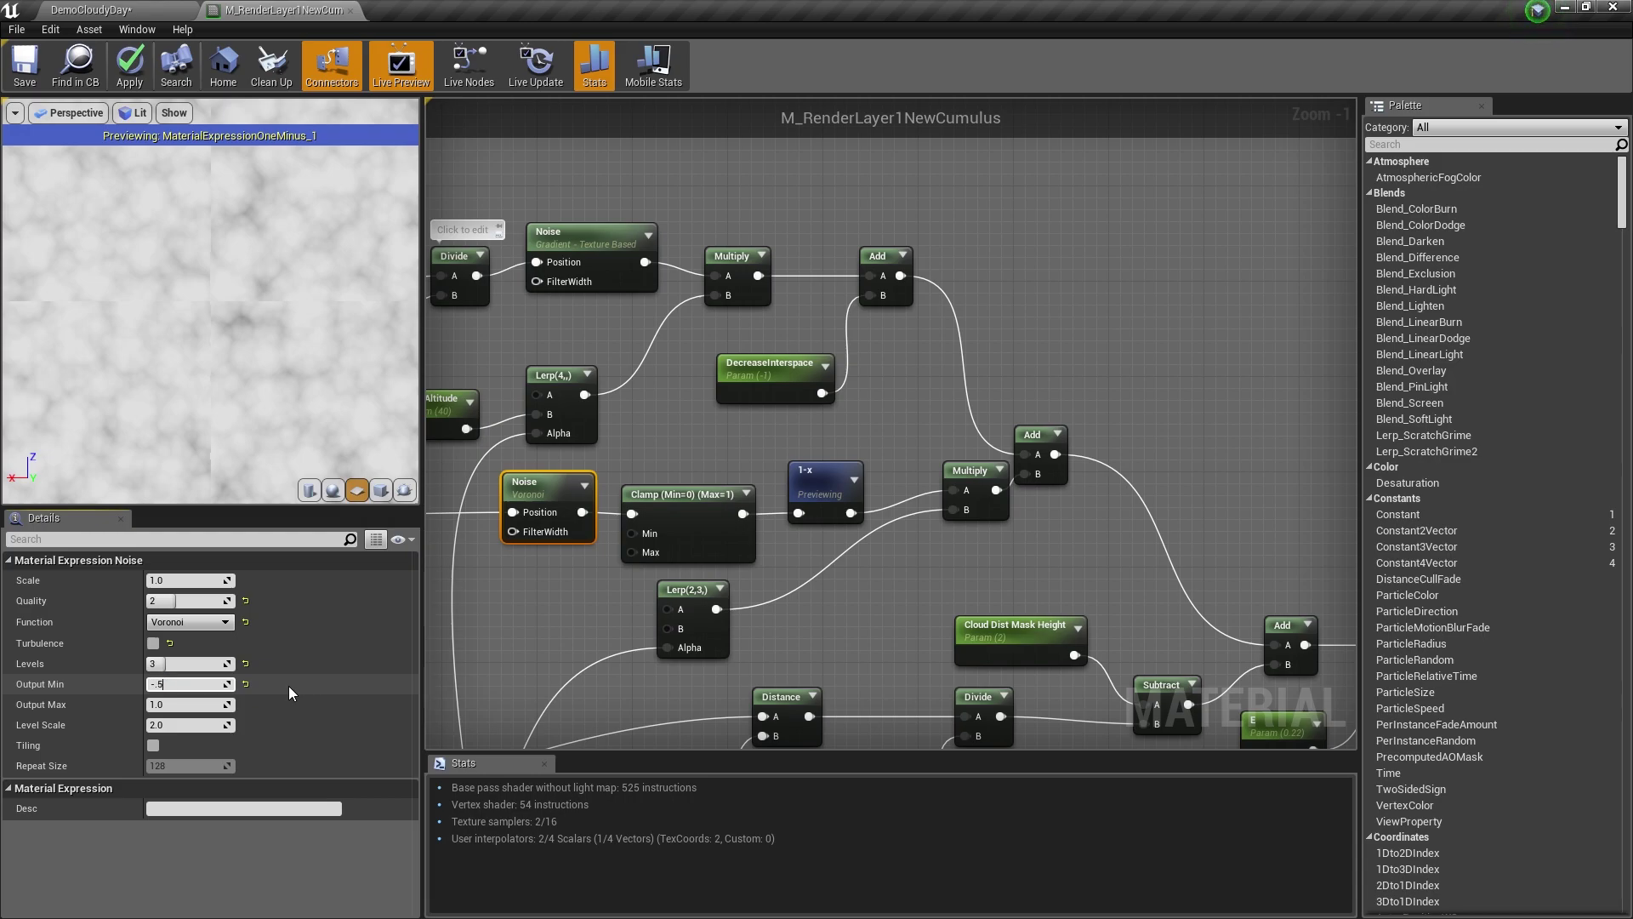
left_click_drag(263, 329, 212, 341)
mouse_move(213, 323)
right_mouse_down()
mouse_move(212, 392)
mouse_move(213, 332)
right_mouse_up()
left_click(184, 706)
type("2.0")
key("Return")
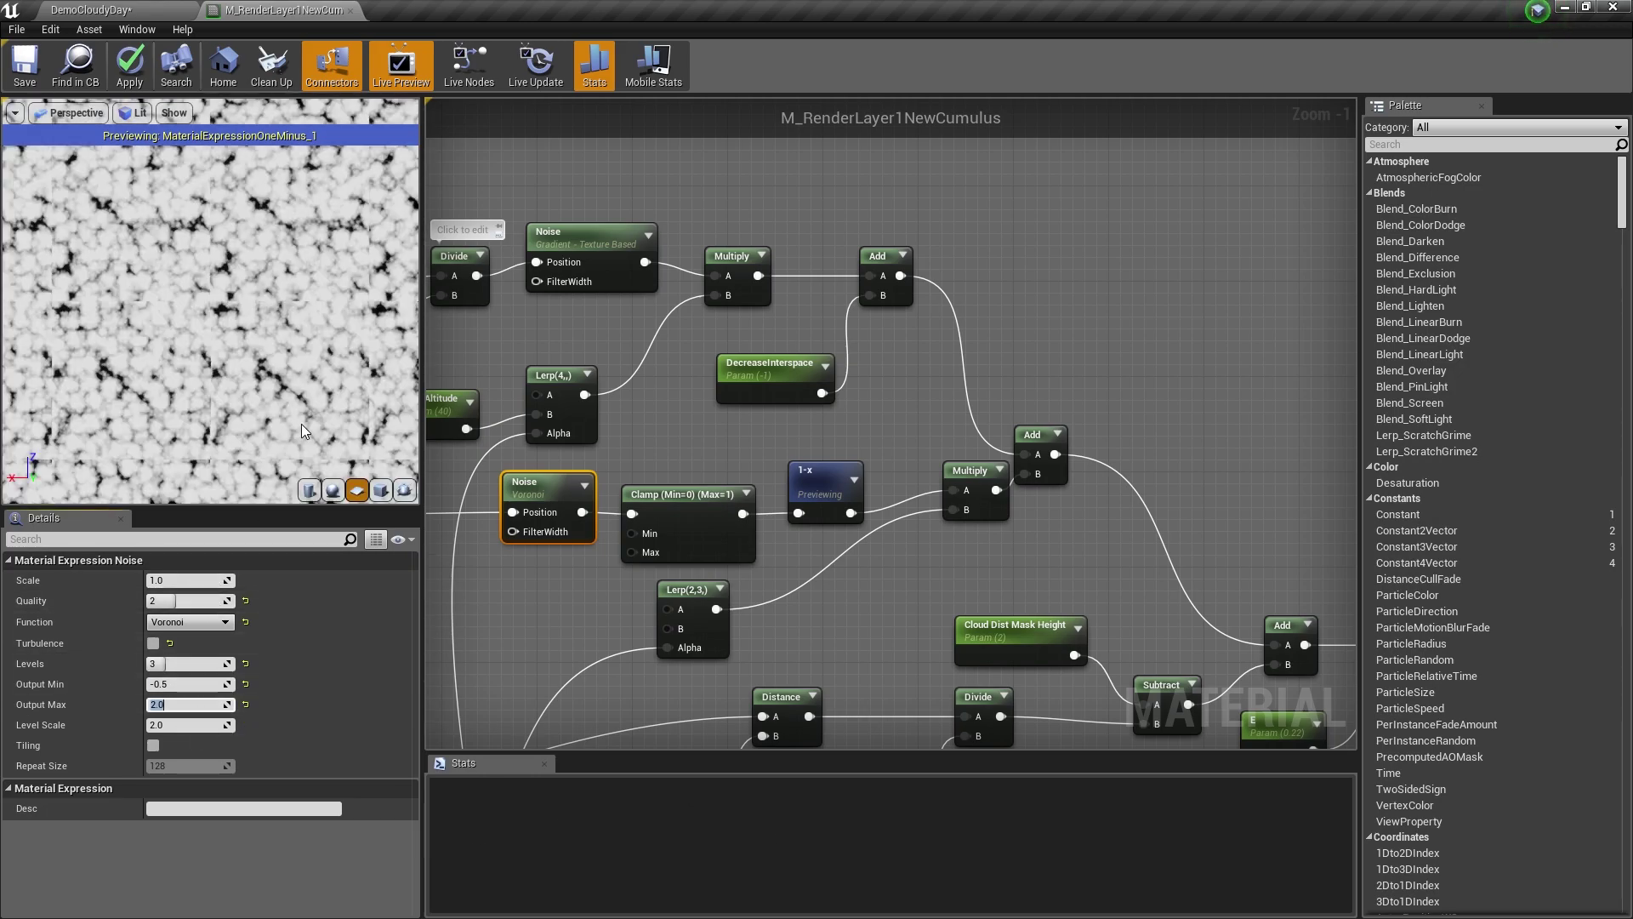
right_click_drag(301, 422, 301, 387)
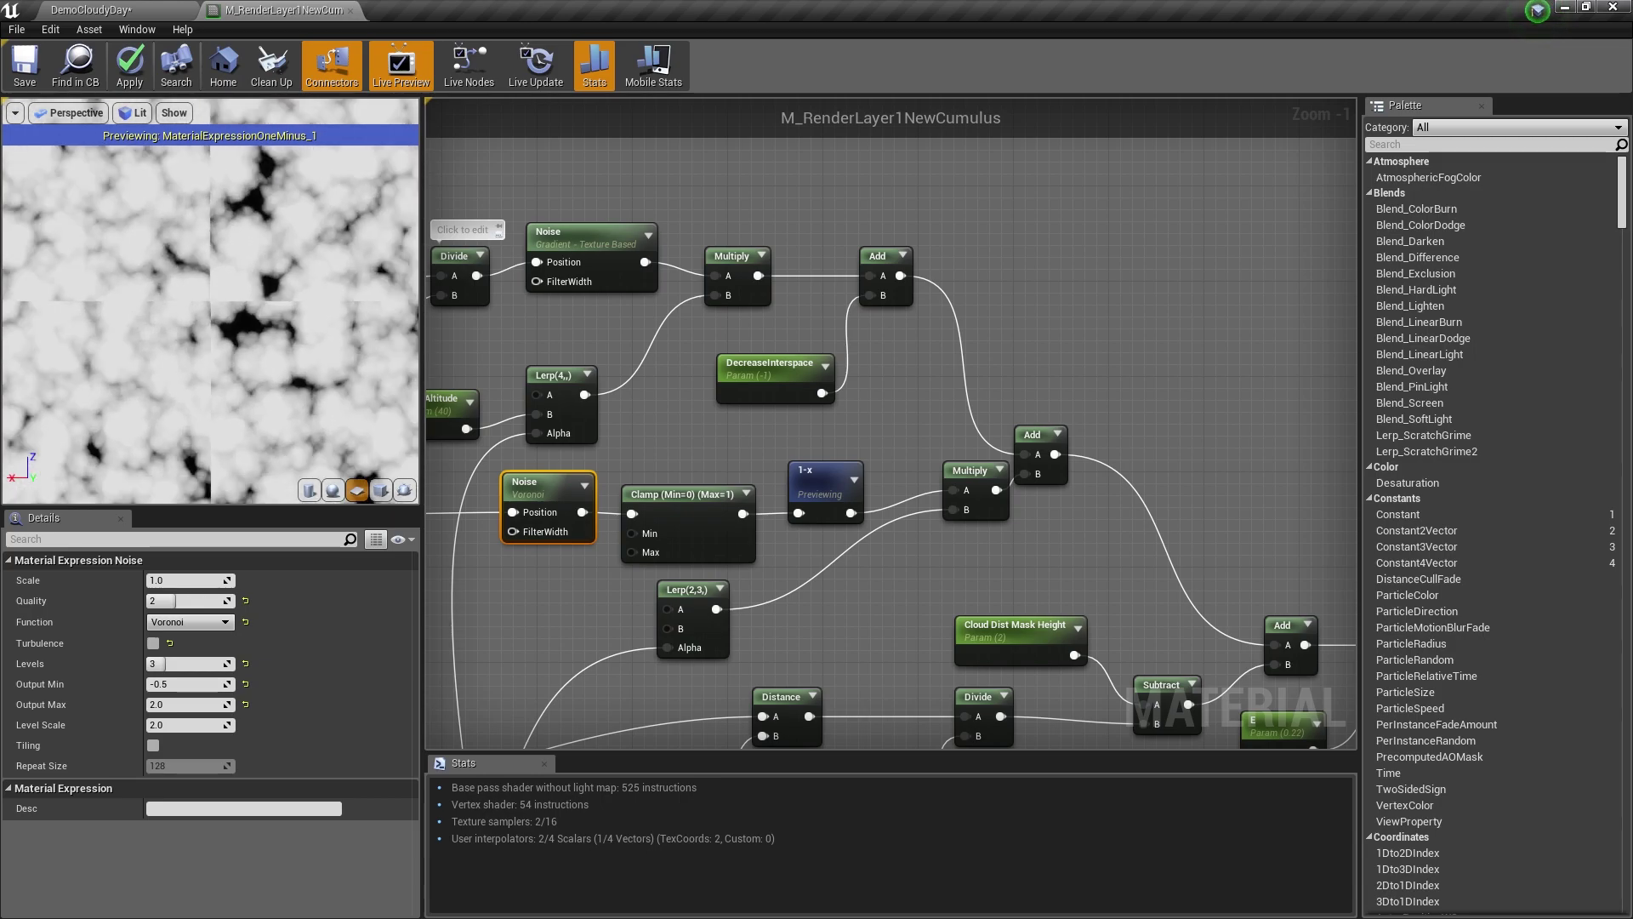
Reduce the Voronoi Noise node's Output Max to 1.5.
left_click(183, 704)
type("1.5")
key("Return")
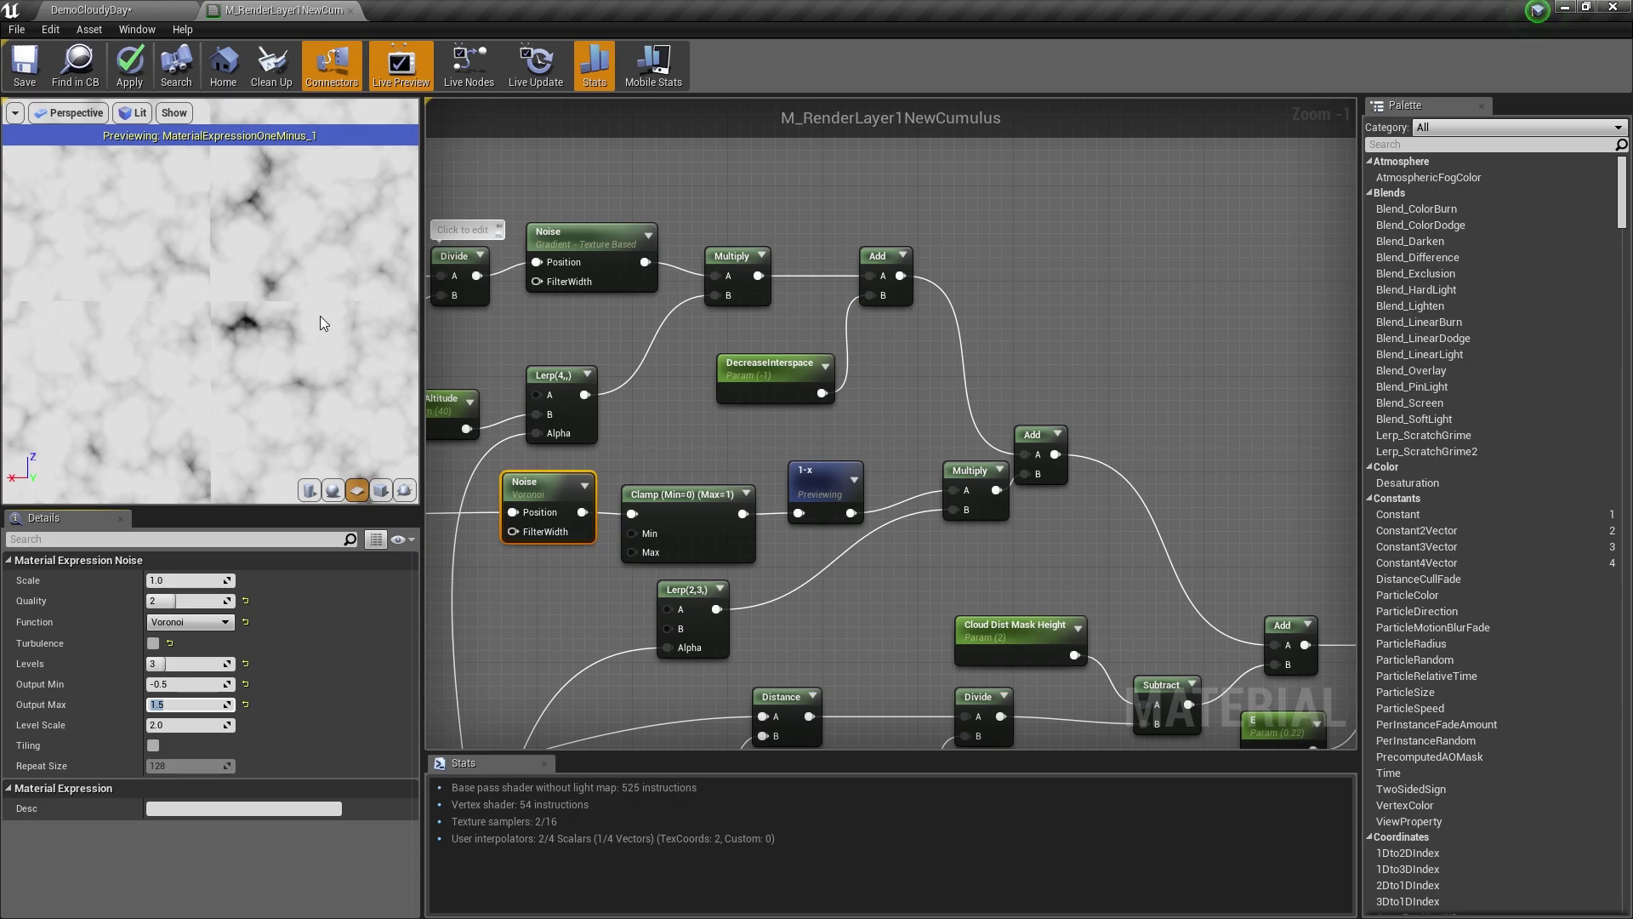
Set the Voronoi Noise node's Output Min to 0.0 and Output Max to 2.0 to compare the preview.
left_click(181, 685)
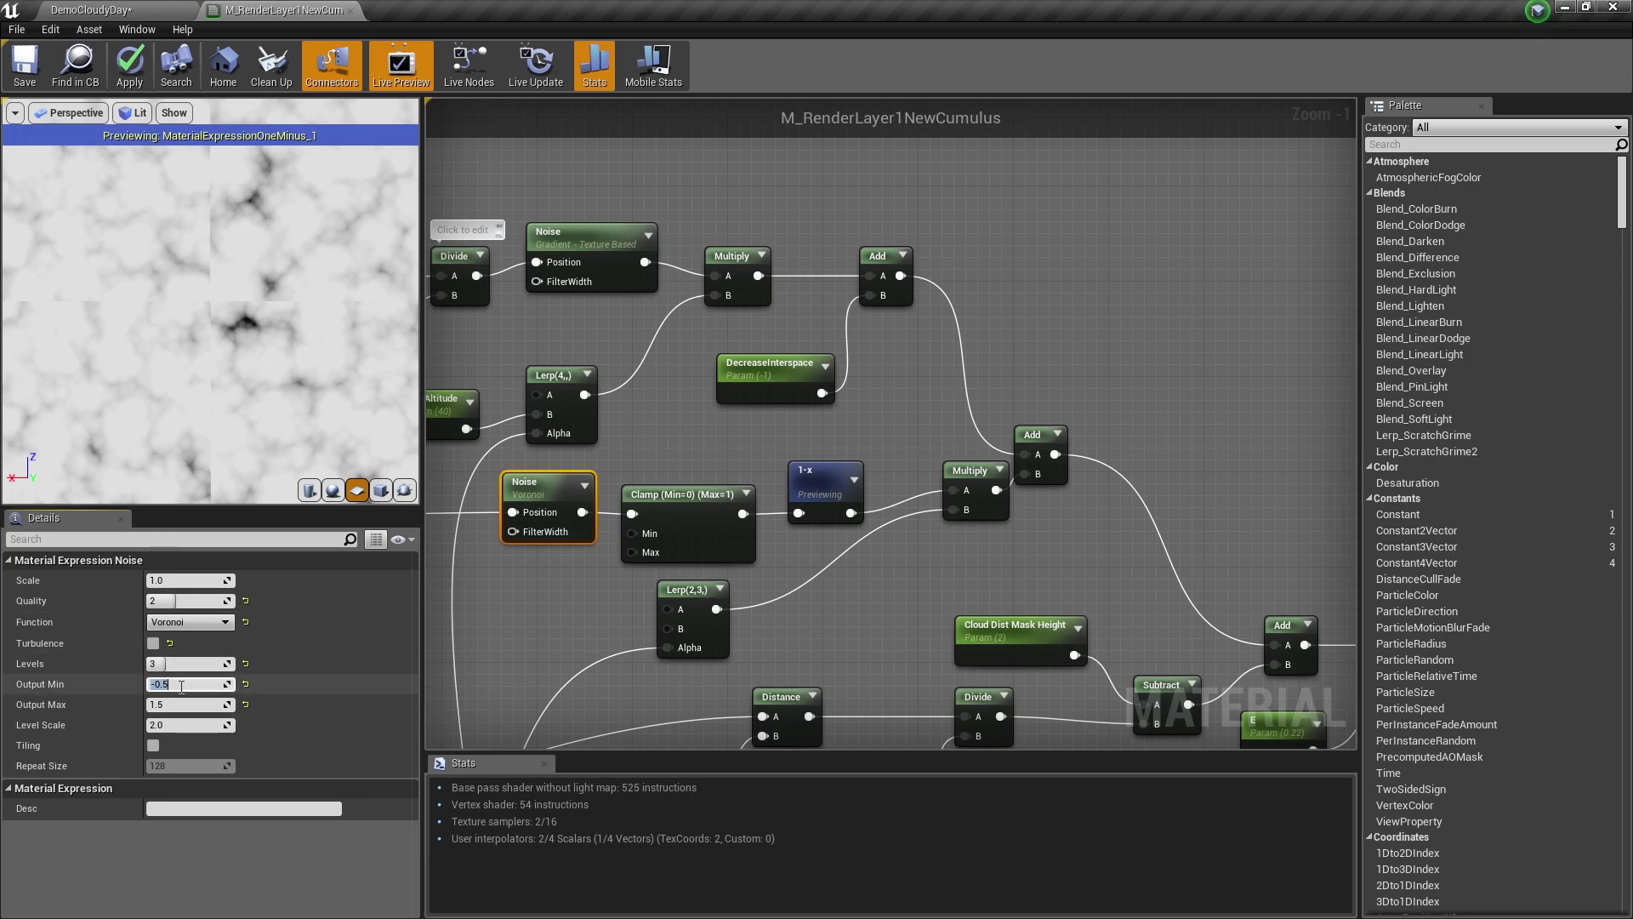
key("Return")
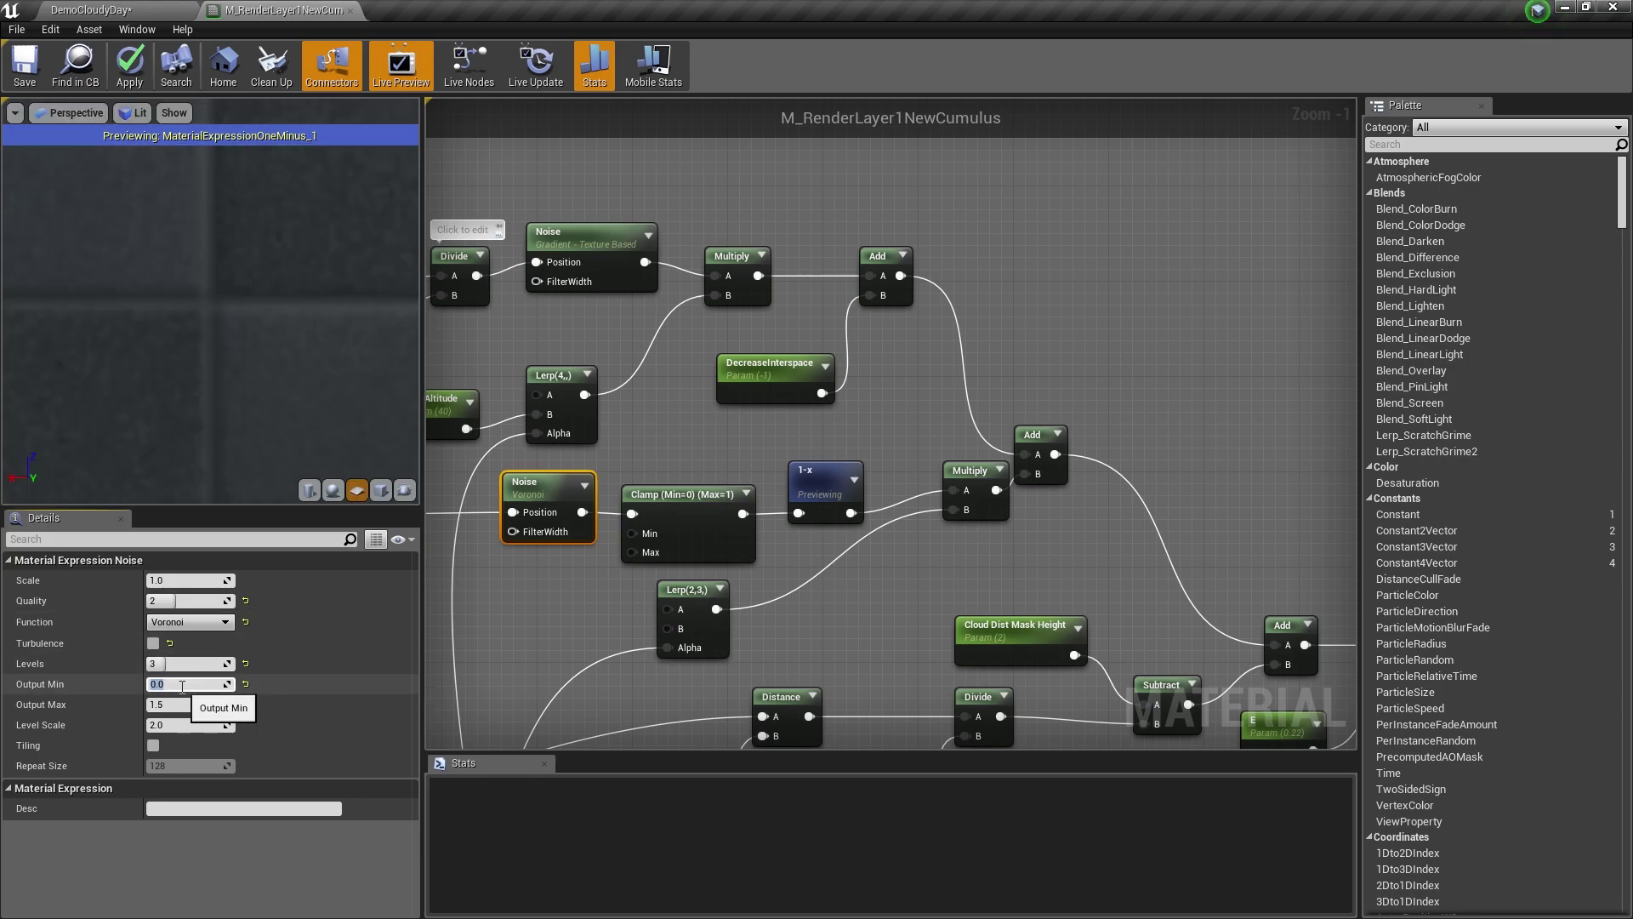
left_click(176, 705)
type("2")
key("Return")
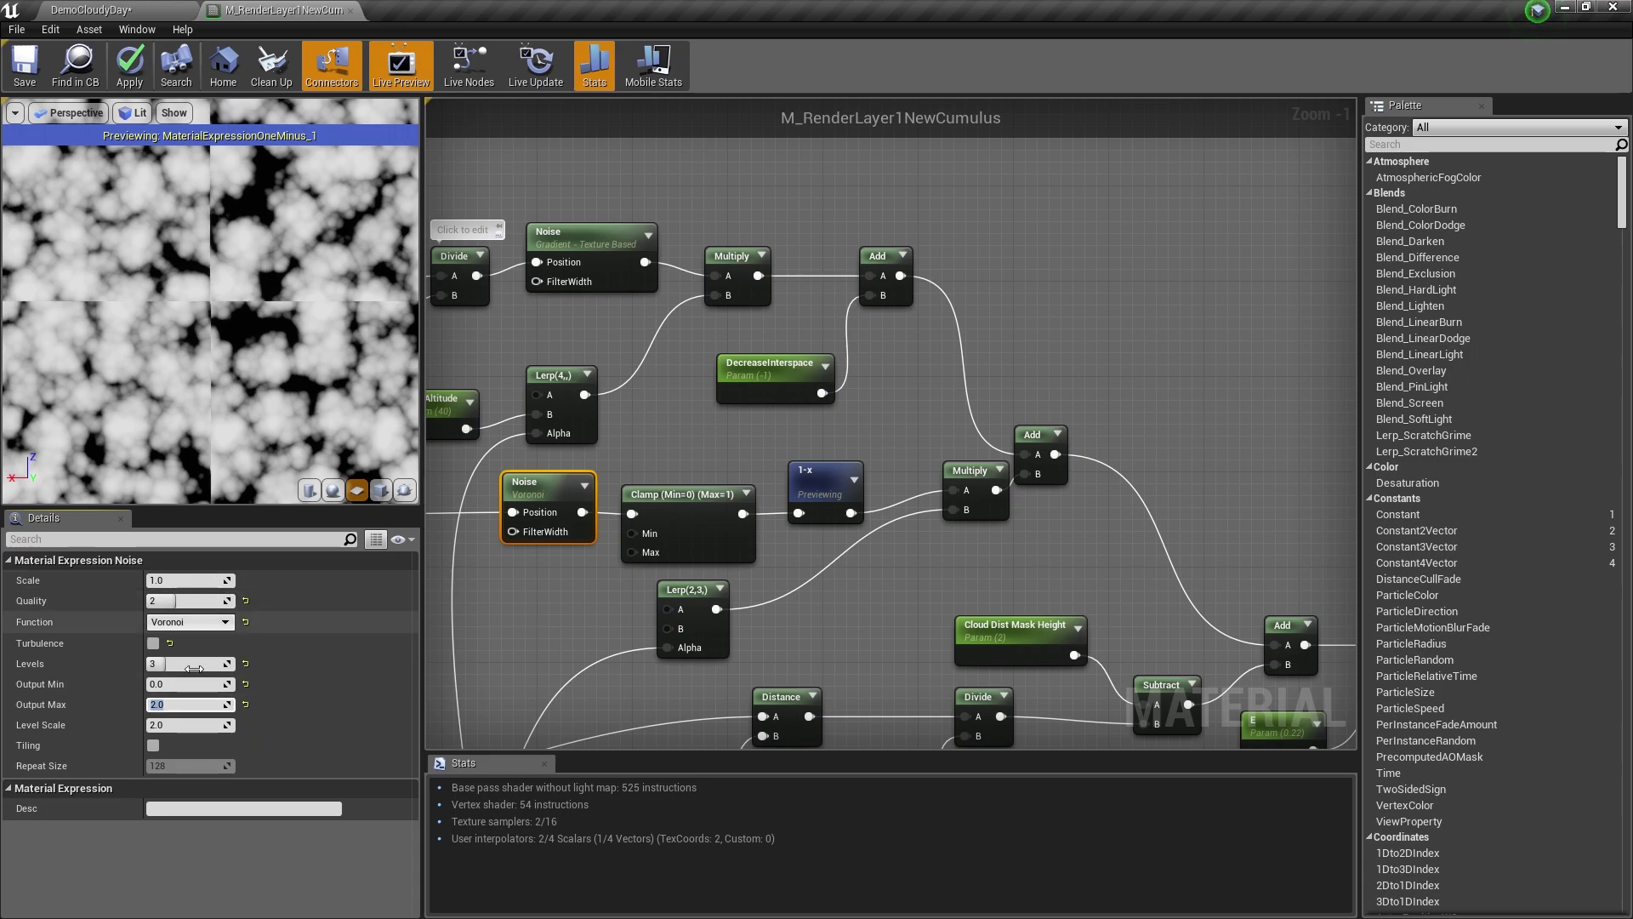
Set the Voronoi Noise node's Output Min to -0.5 and its Output Max to 1.5.
left_click(201, 686)
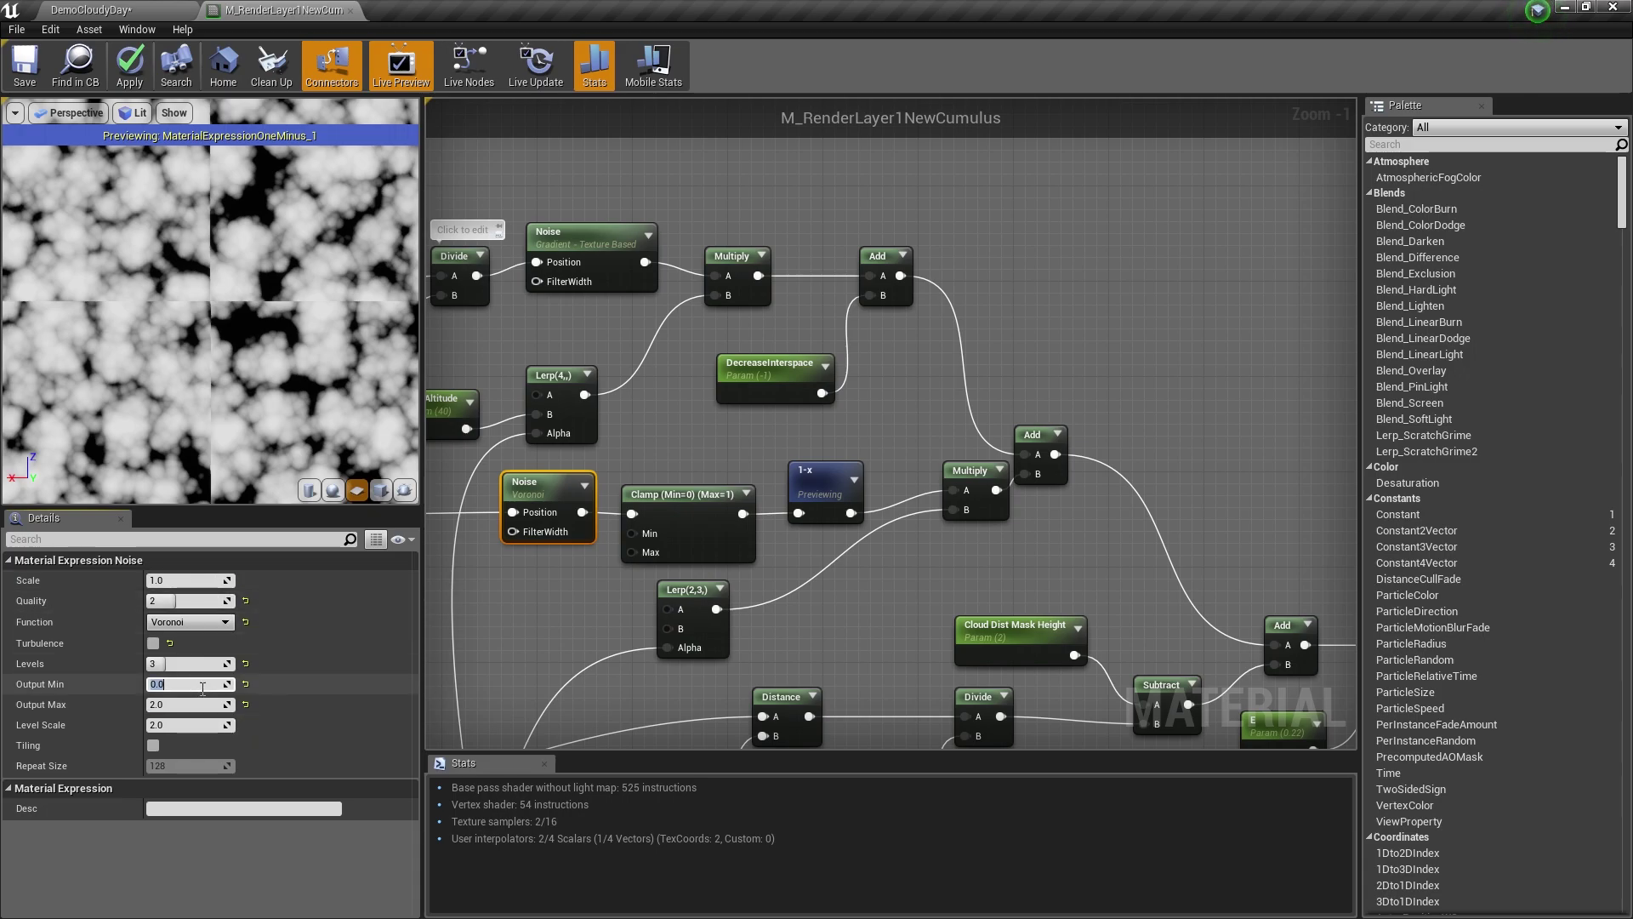
type("-5")
key("Return")
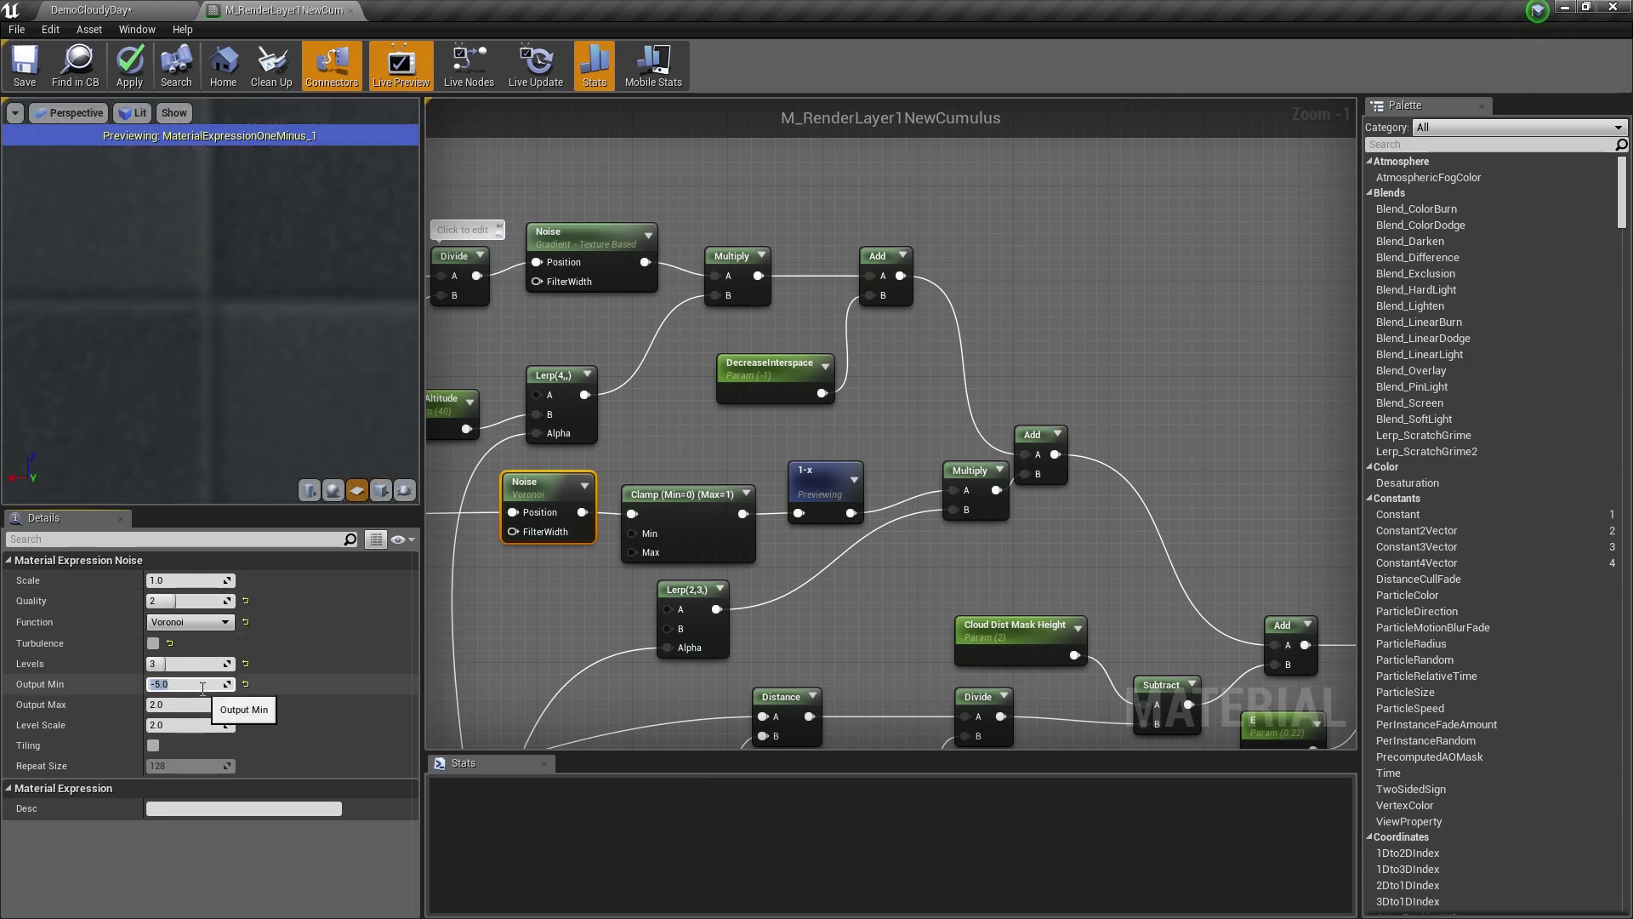
type("-0.5")
key("Return")
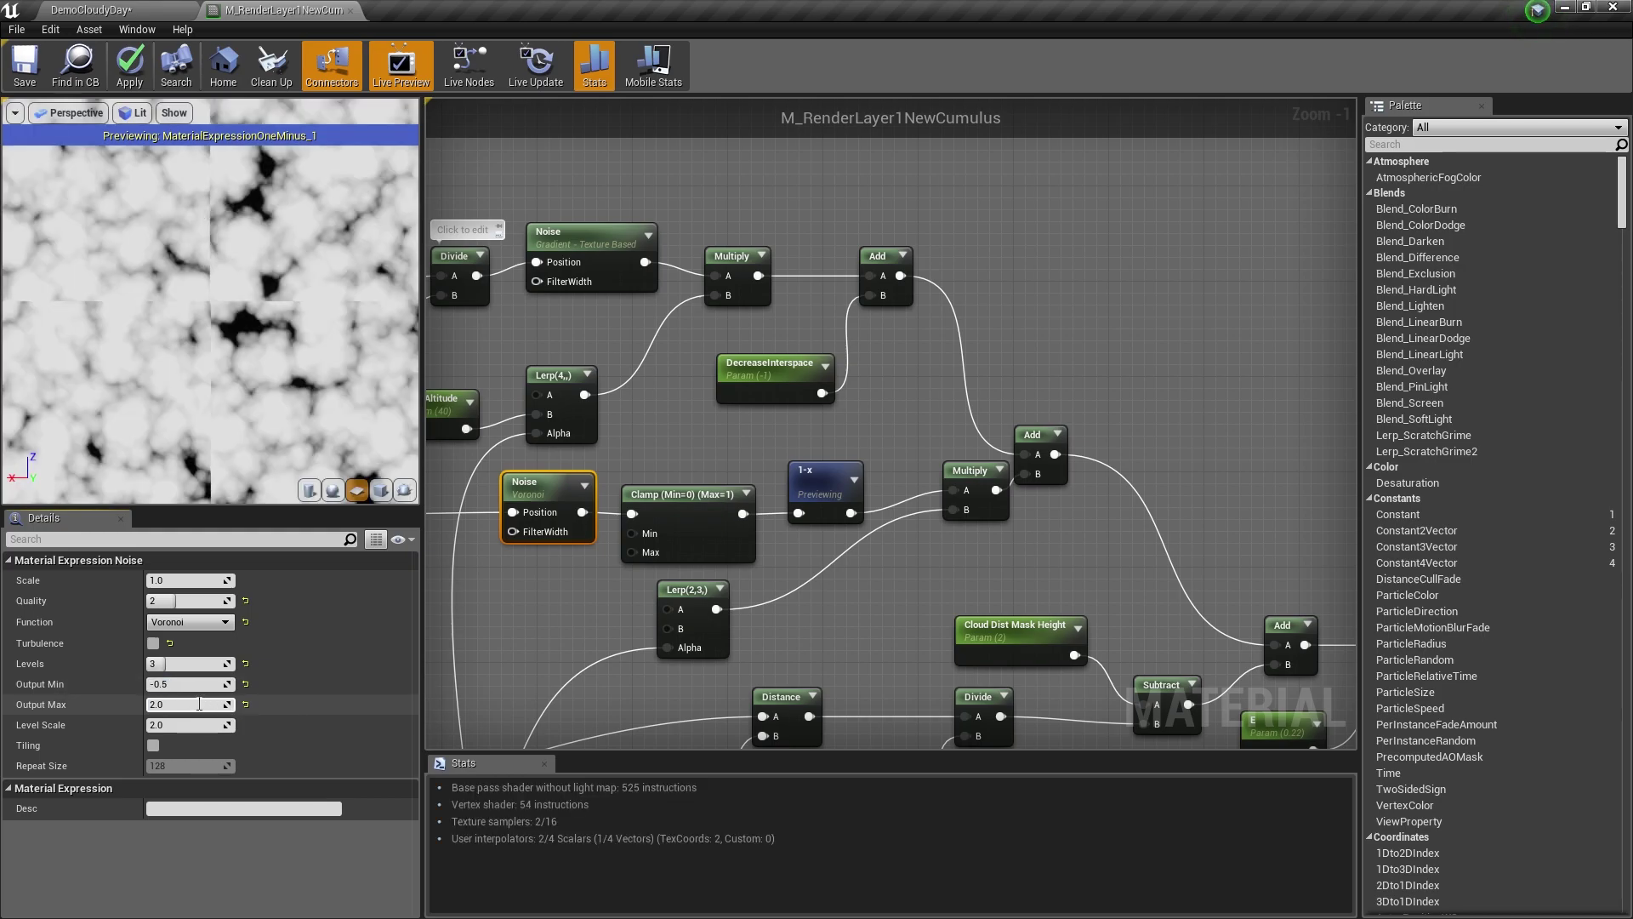
left_click(196, 705)
key("Return")
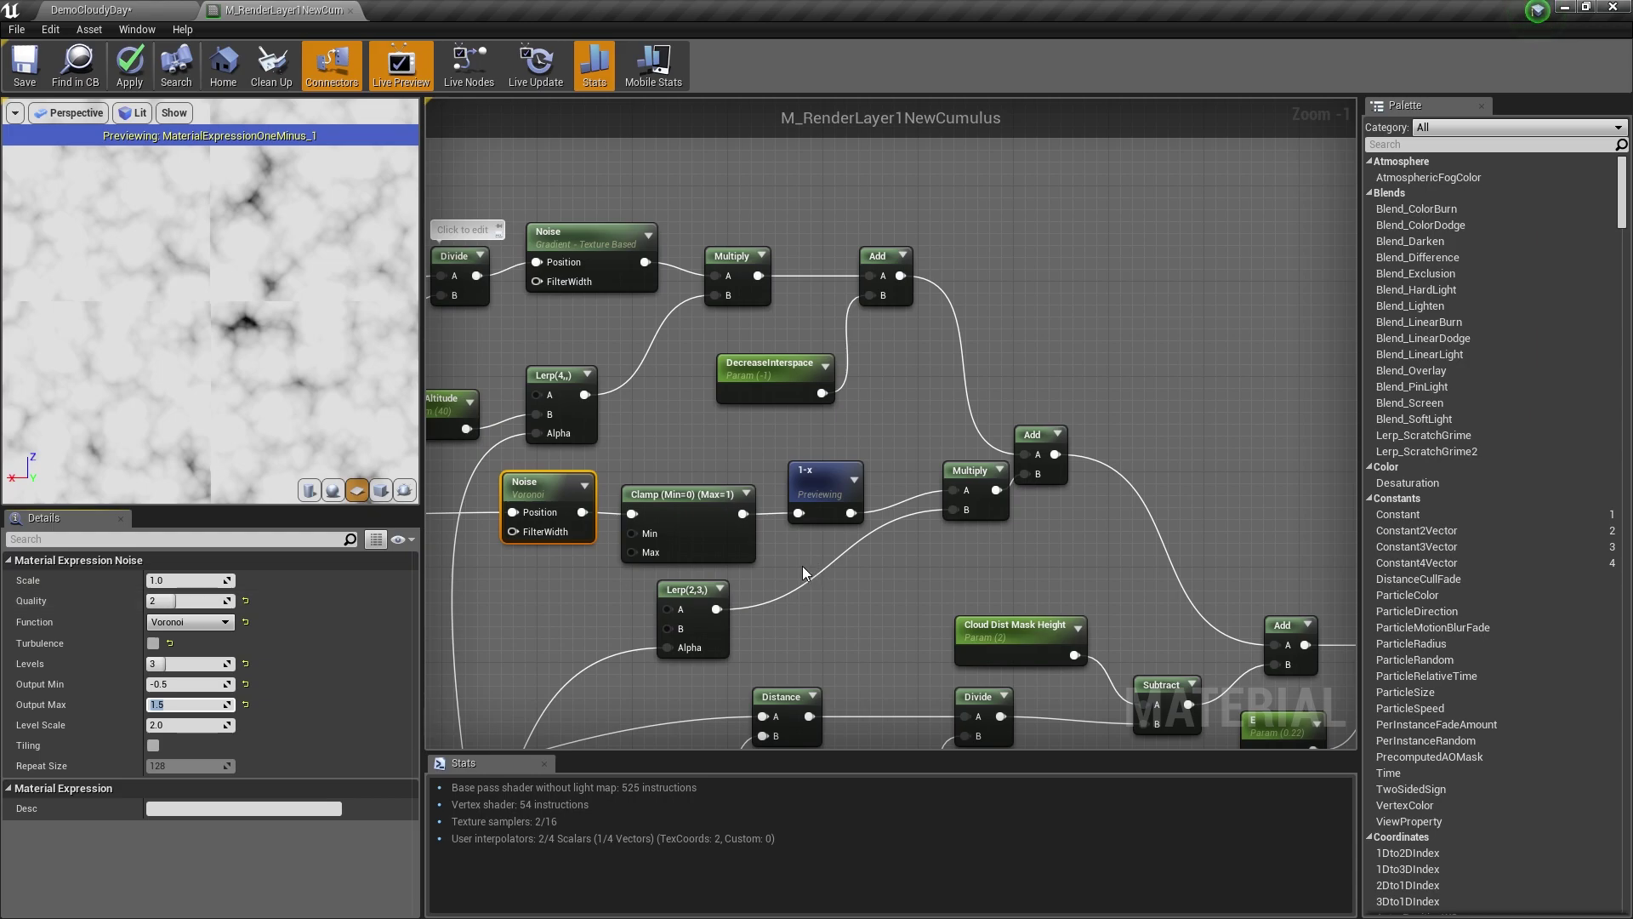
Preview the Clamp node and rewire it after 1-x, so the Voronoi Noise feeds 1-x, 1-x feeds Clamp, and Clamp feeds Multiply.
right_click(679, 494)
left_click(708, 504)
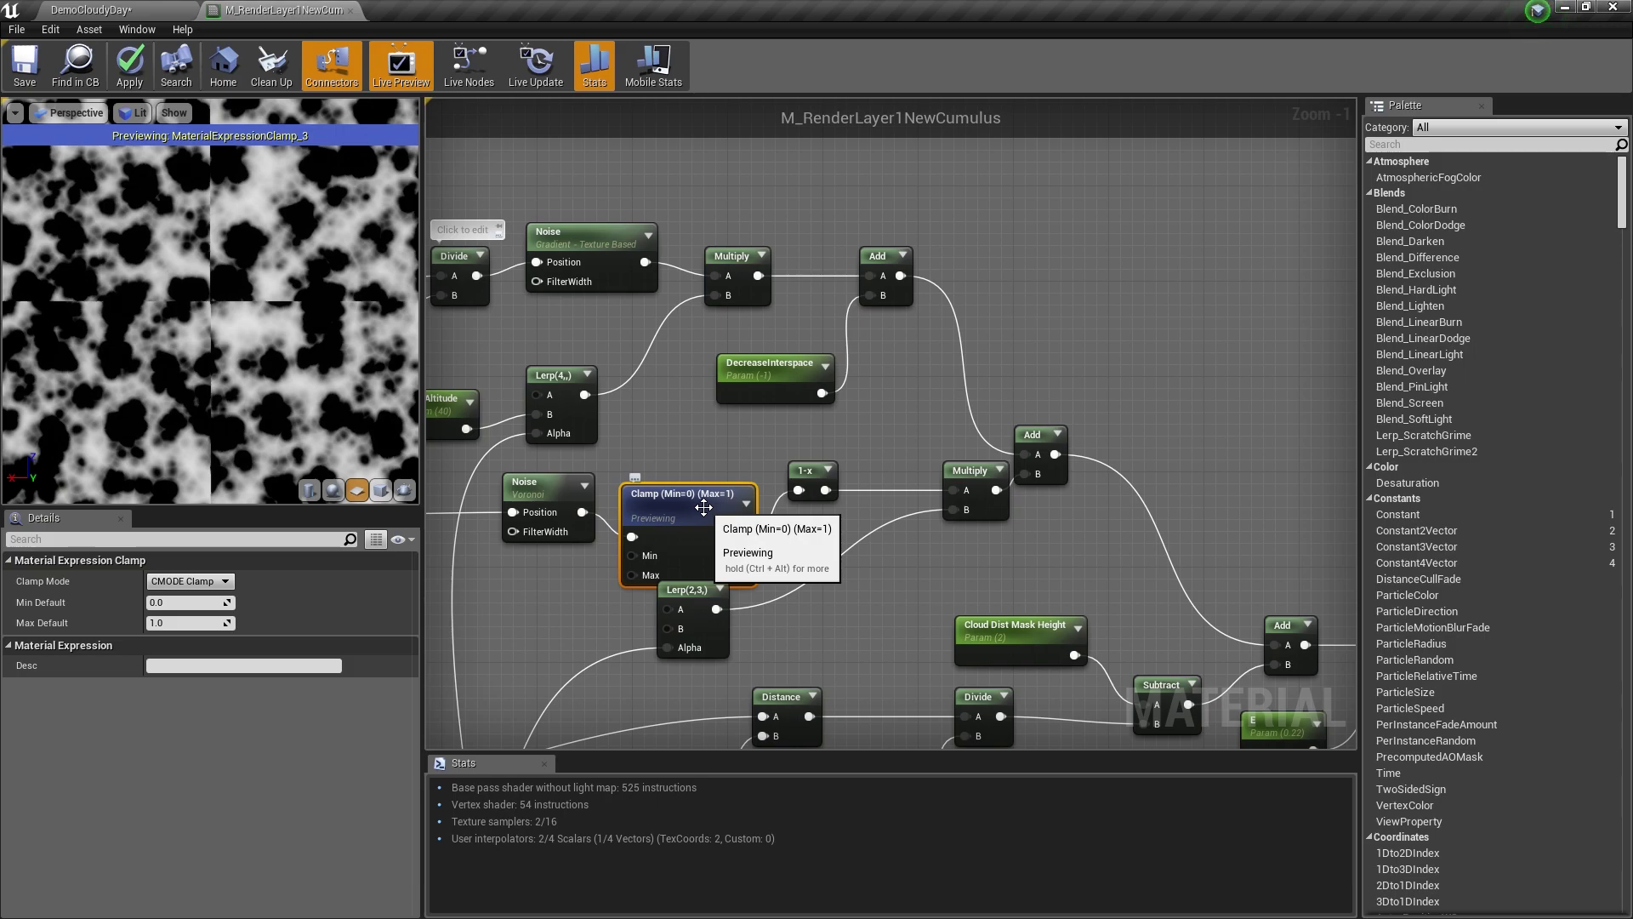
left_click_drag(703, 509, 834, 557)
left_click_drag(583, 512, 718, 478)
left_click_drag(809, 549, 824, 492)
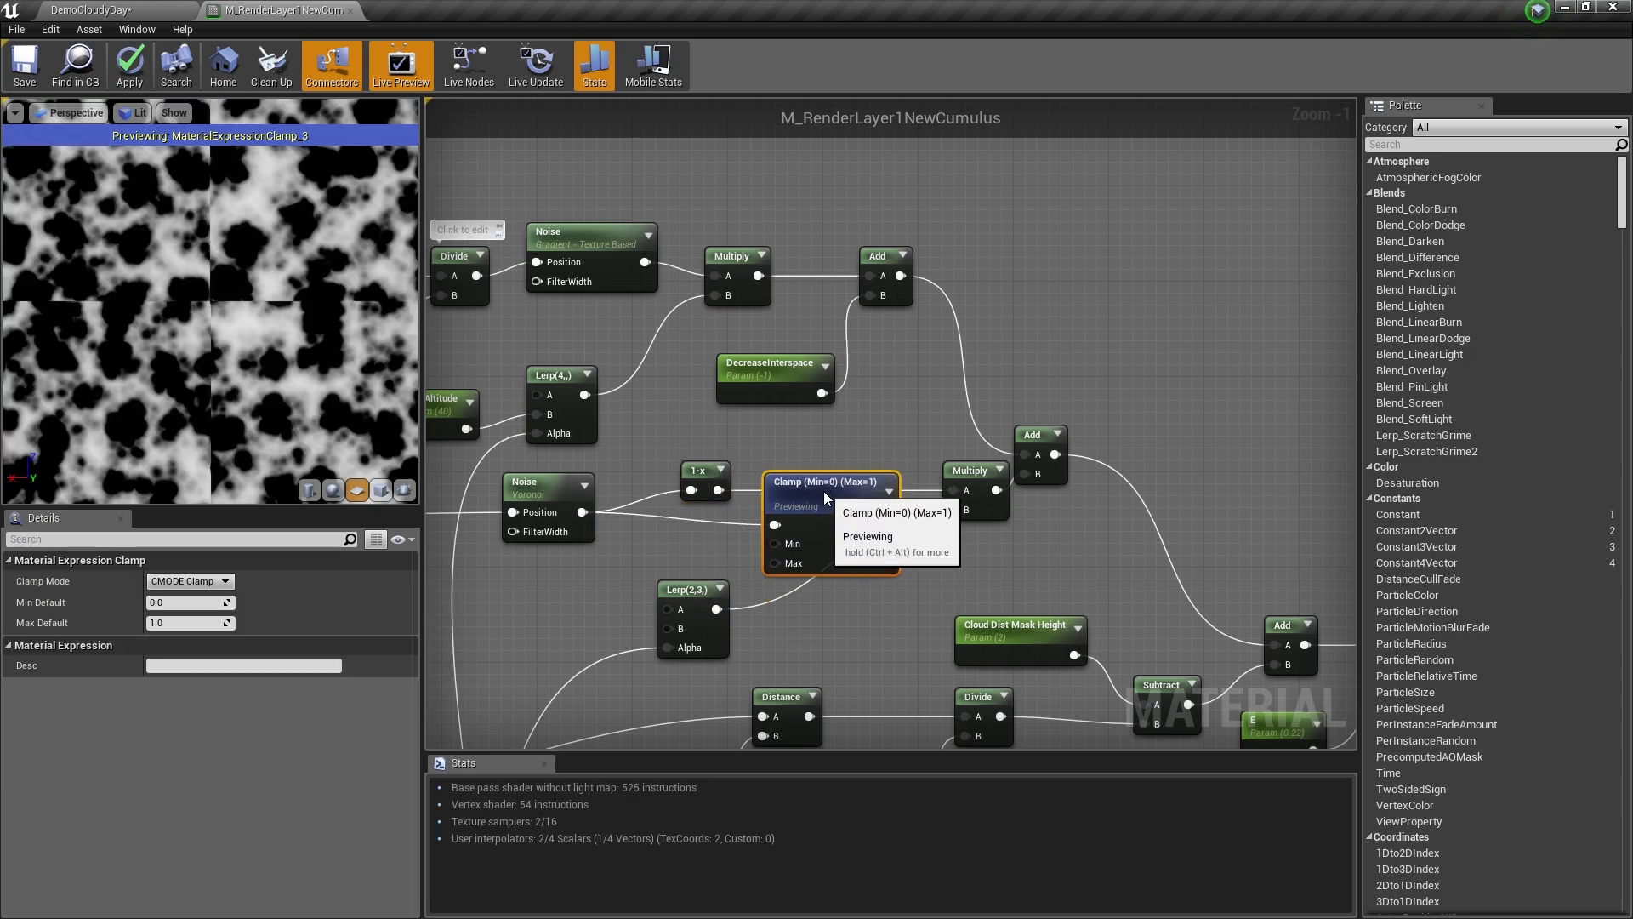
left_click_drag(719, 490, 774, 525)
left_click_drag(886, 525, 969, 496)
left_click_drag(841, 504, 841, 479)
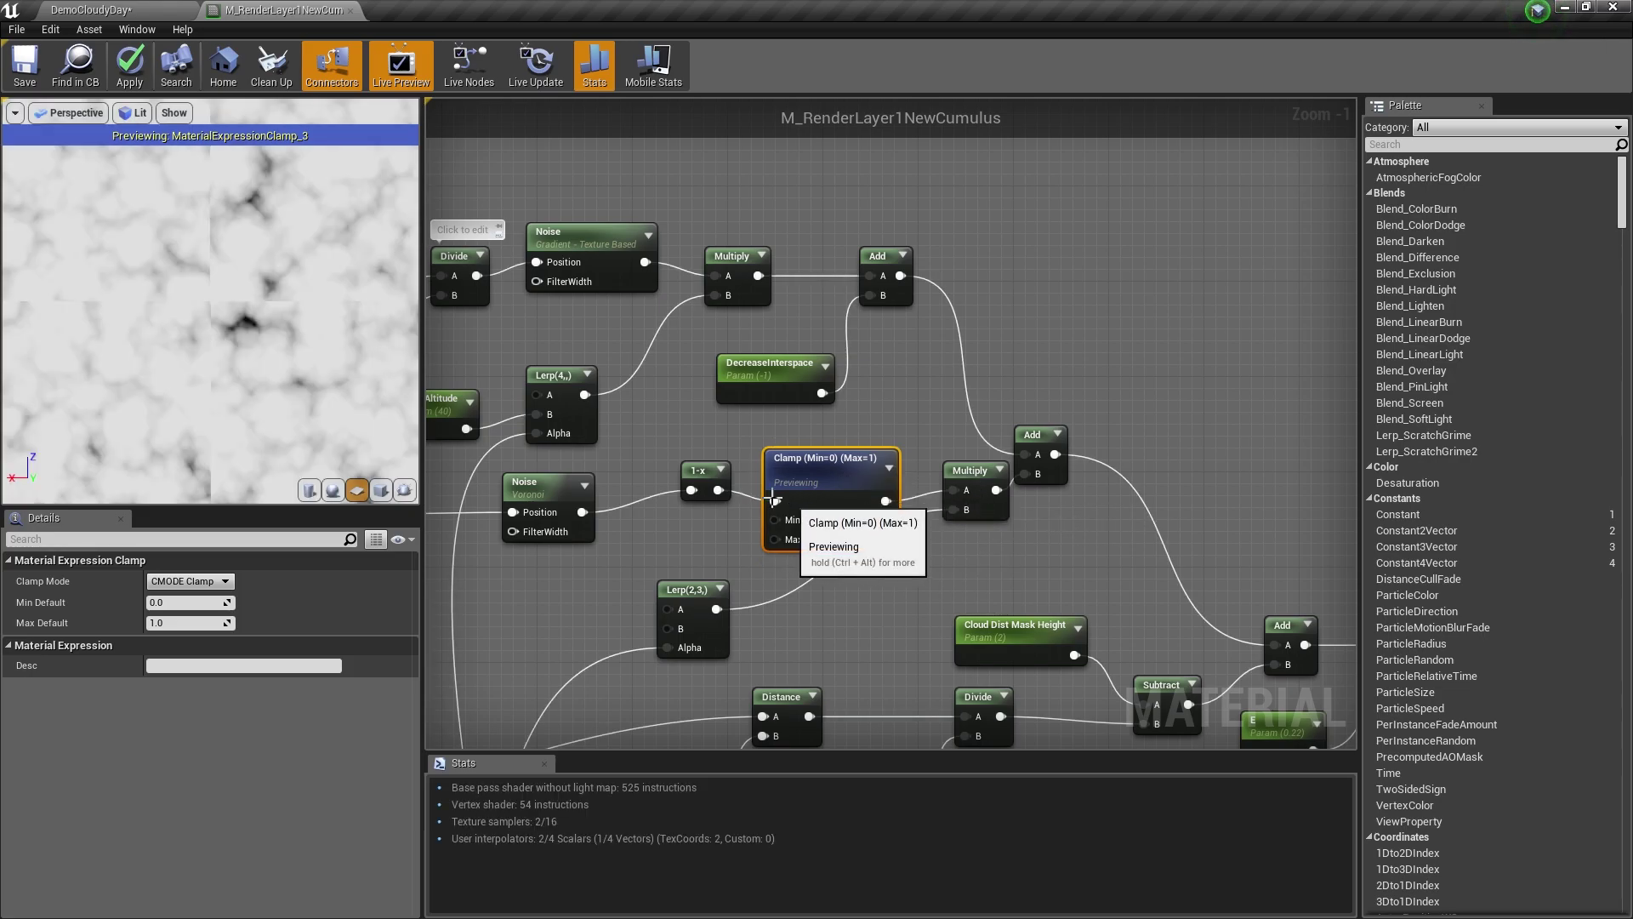
left_click_drag(700, 478, 673, 489)
Select the Voronoi Noise node and open its Output Max value for editing.
left_click(536, 483)
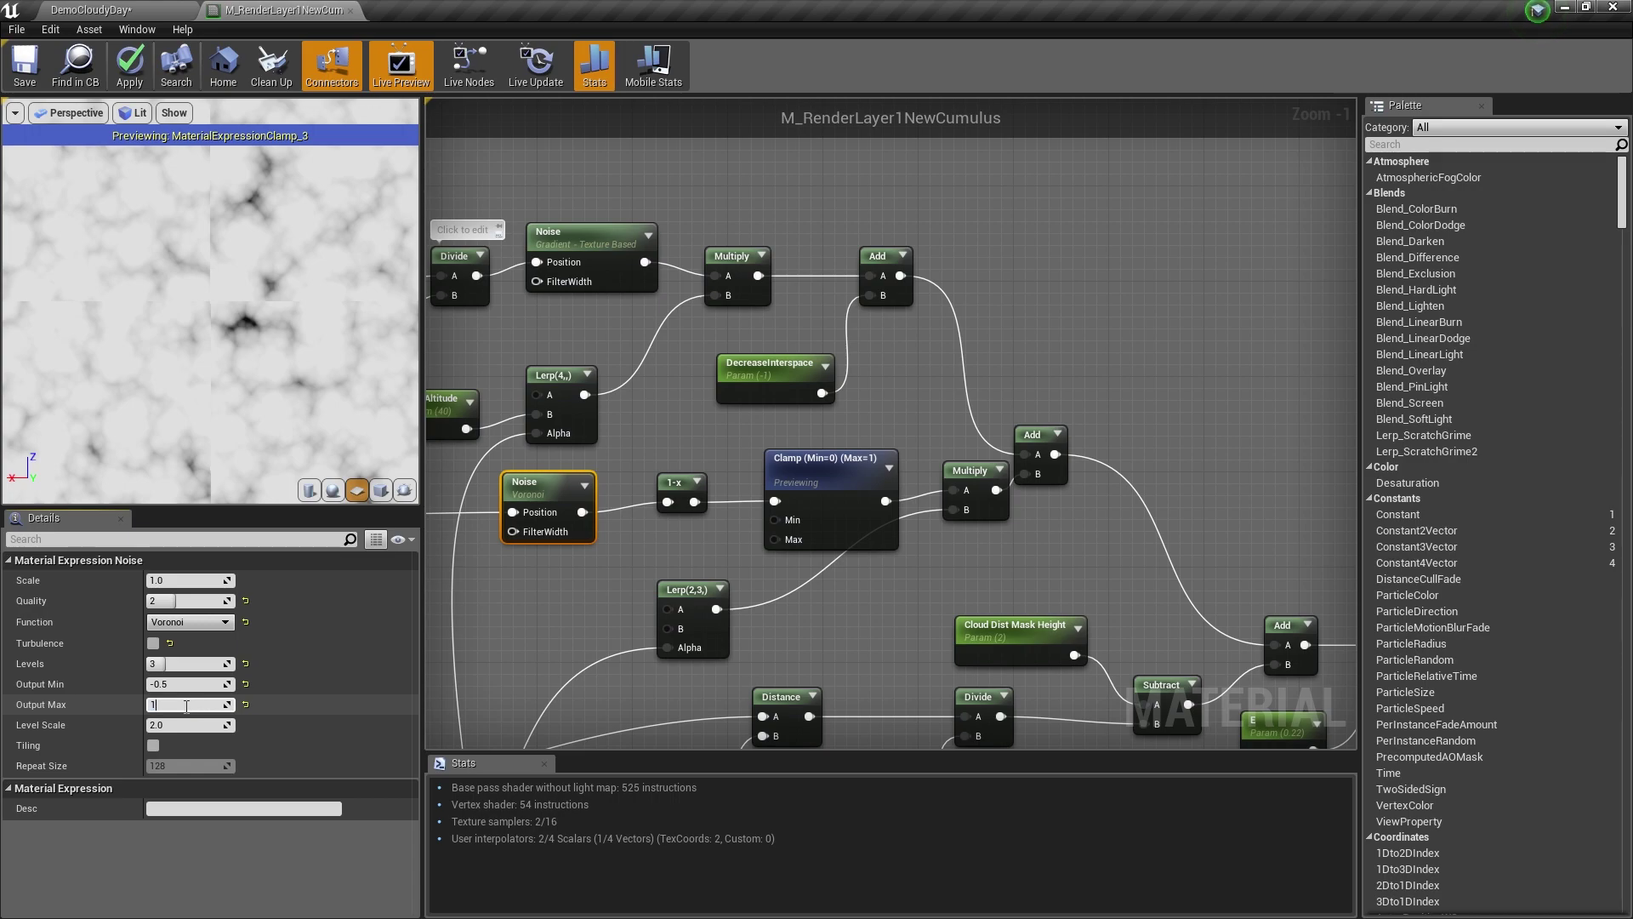
left_click(186, 706)
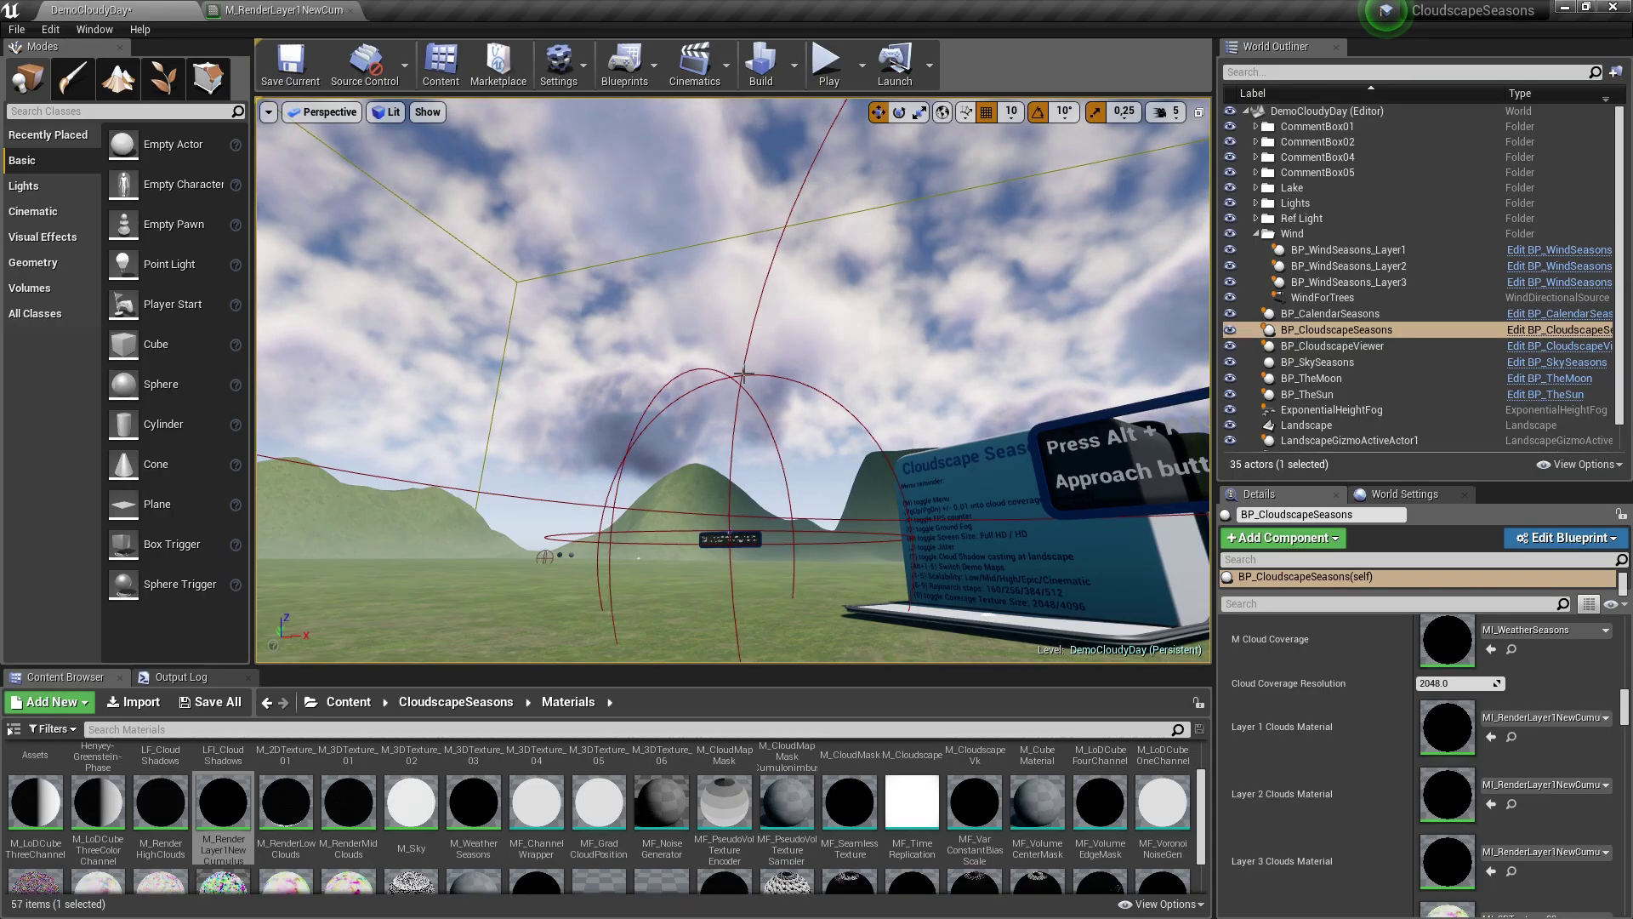
Look through the BP_CloudscapeSeasons settings up to Cloud Attributes and examine the clouds overhead in the DemoCloudyDay level.
scroll(1613, 721, "up", 4)
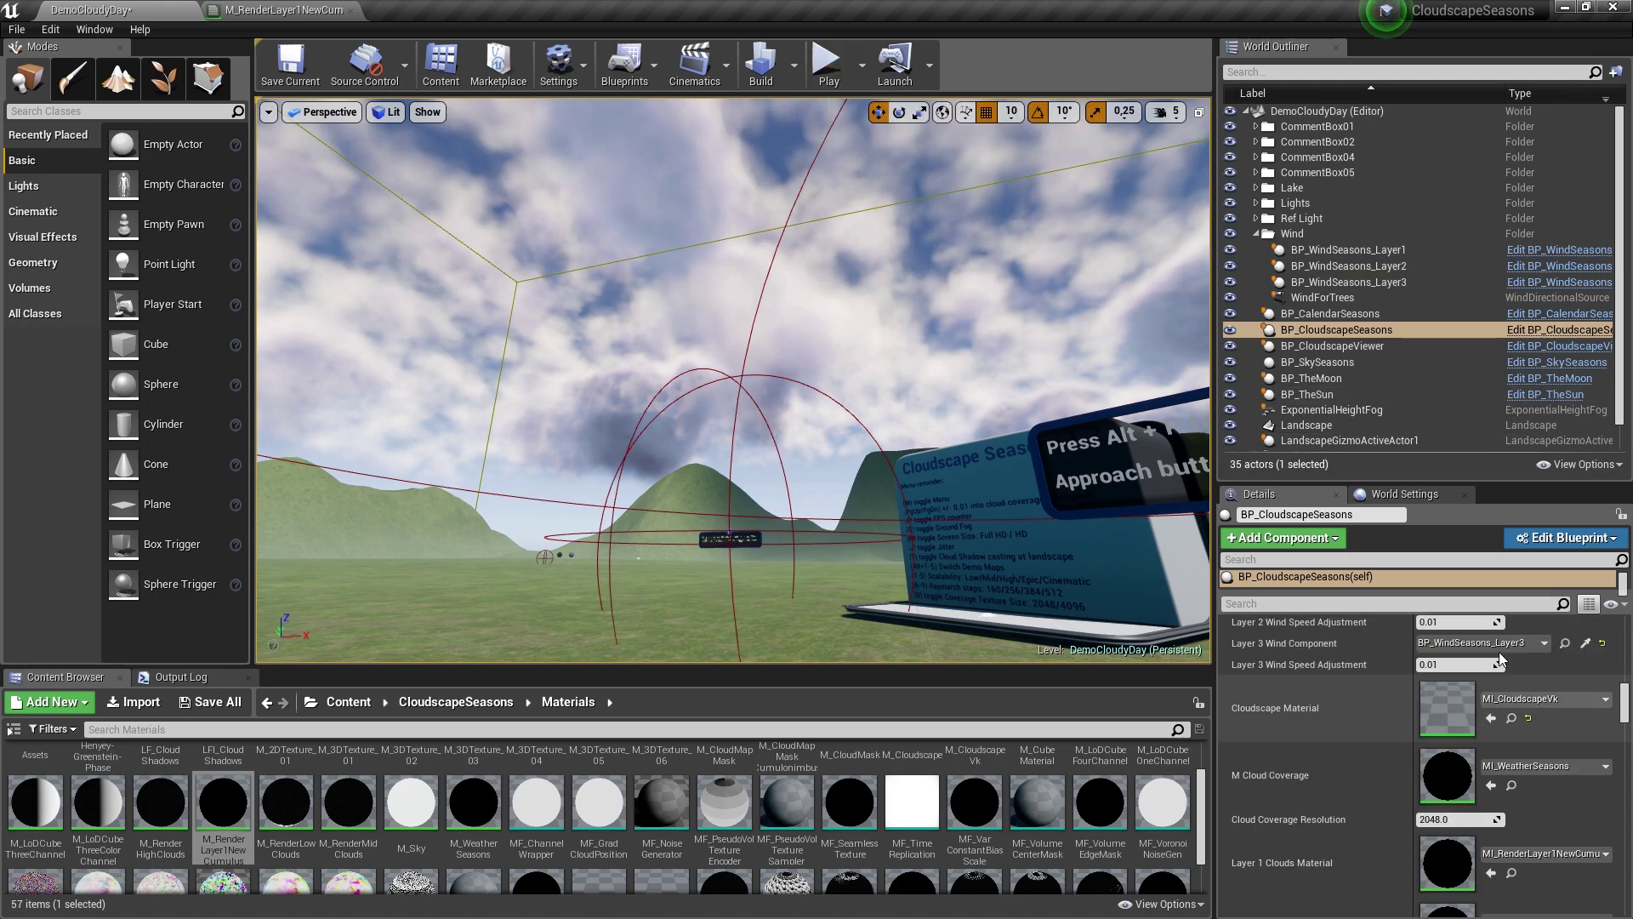
scroll(1614, 722, "up", 10)
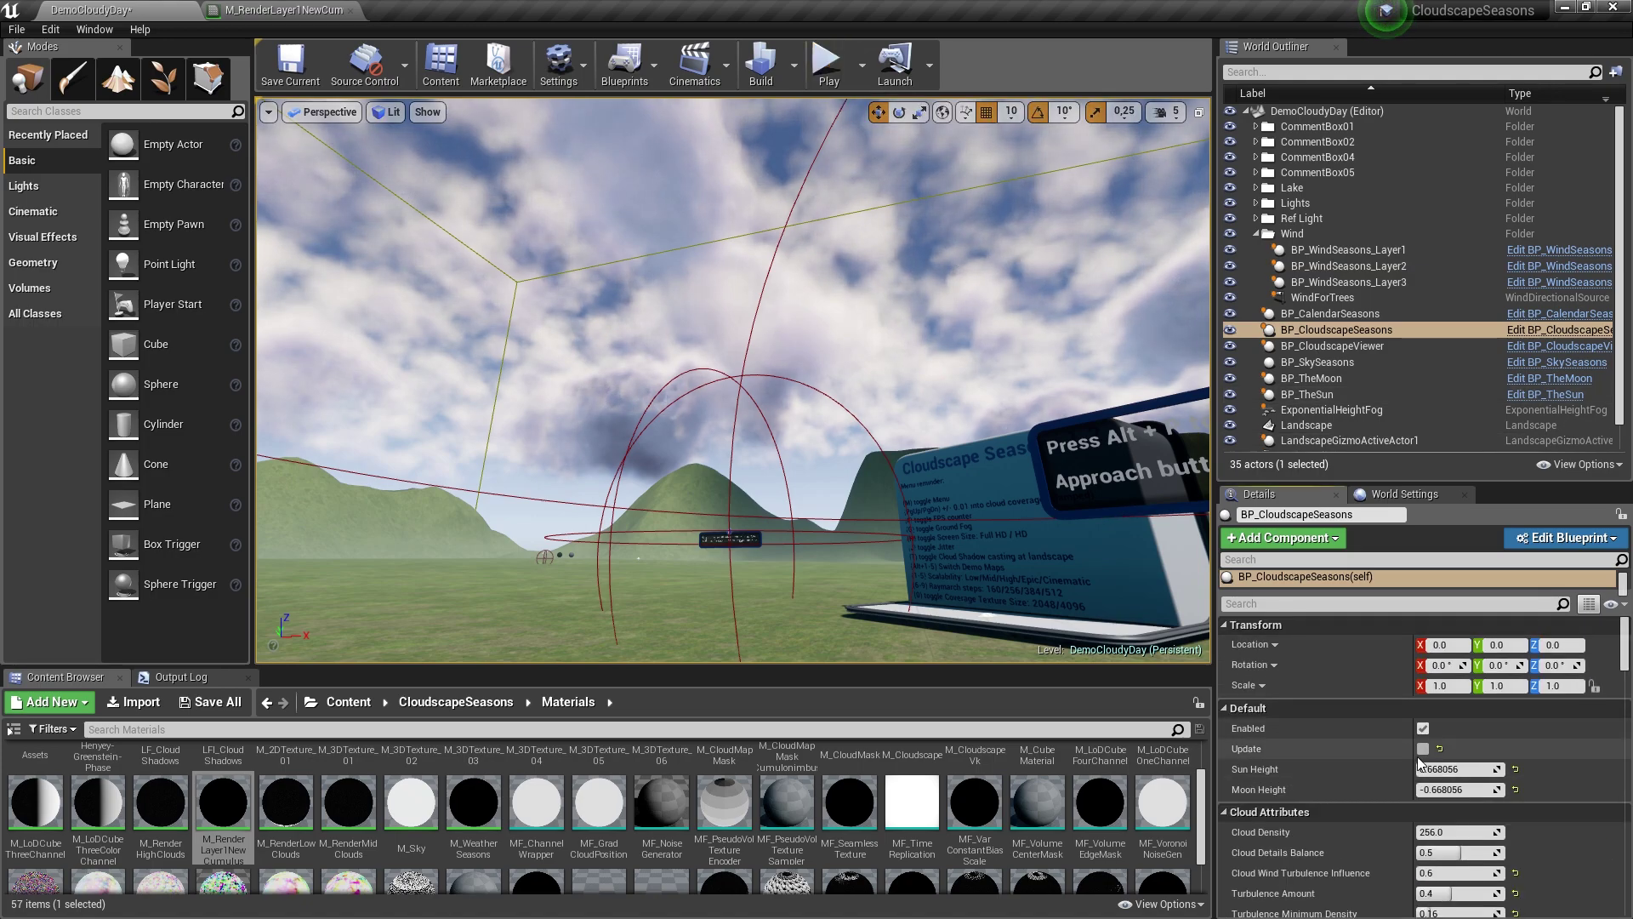
right_click_drag(978, 408, 760, 194)
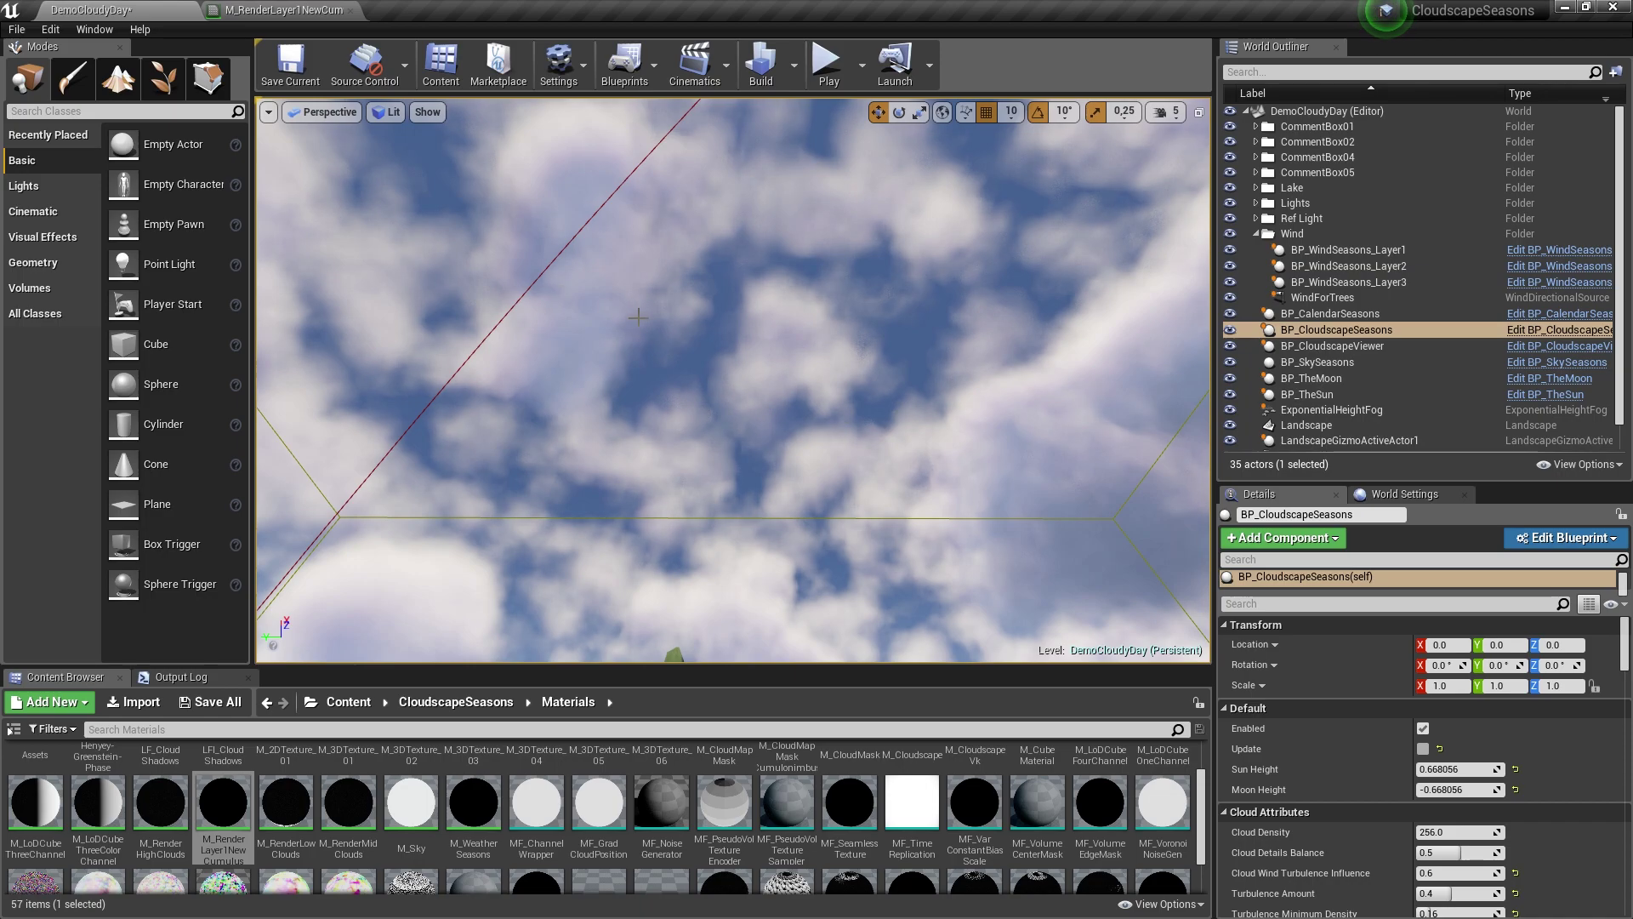
View the clouds down to the horizon in the level, and close the M_RenderLayer1NewCumulus material editor.
right_click_drag(854, 411, 858, 450)
right_click_drag(967, 434, 847, 414)
right_click_drag(950, 393, 979, 442)
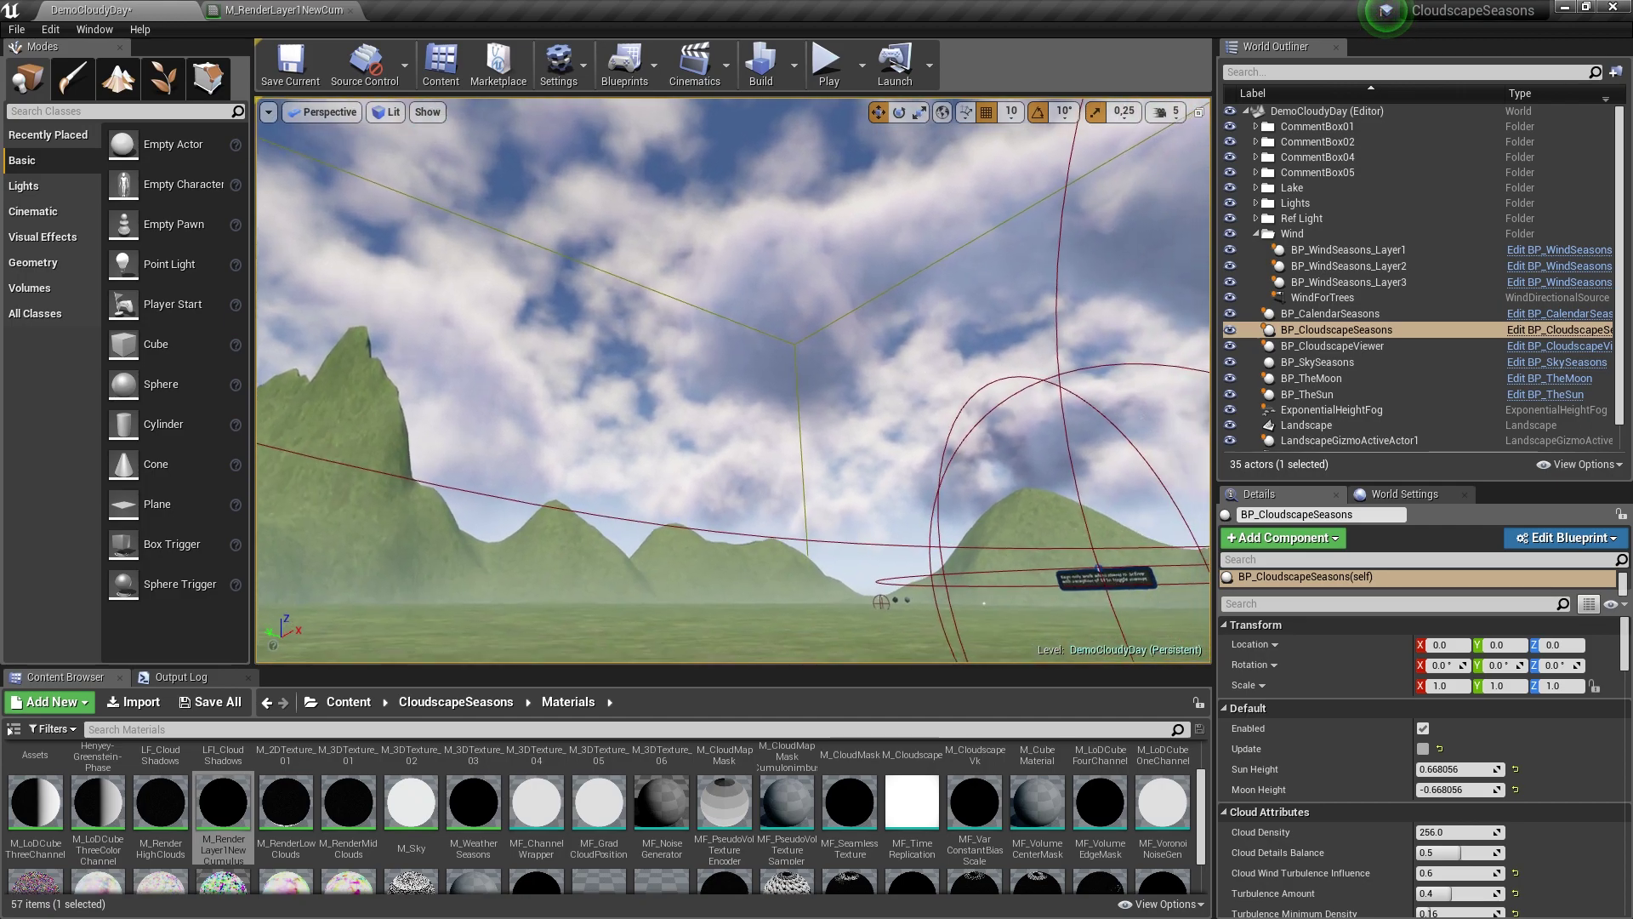
left_click(280, 9)
right_click_drag(636, 362, 834, 434)
scroll(834, 428, "down", 2)
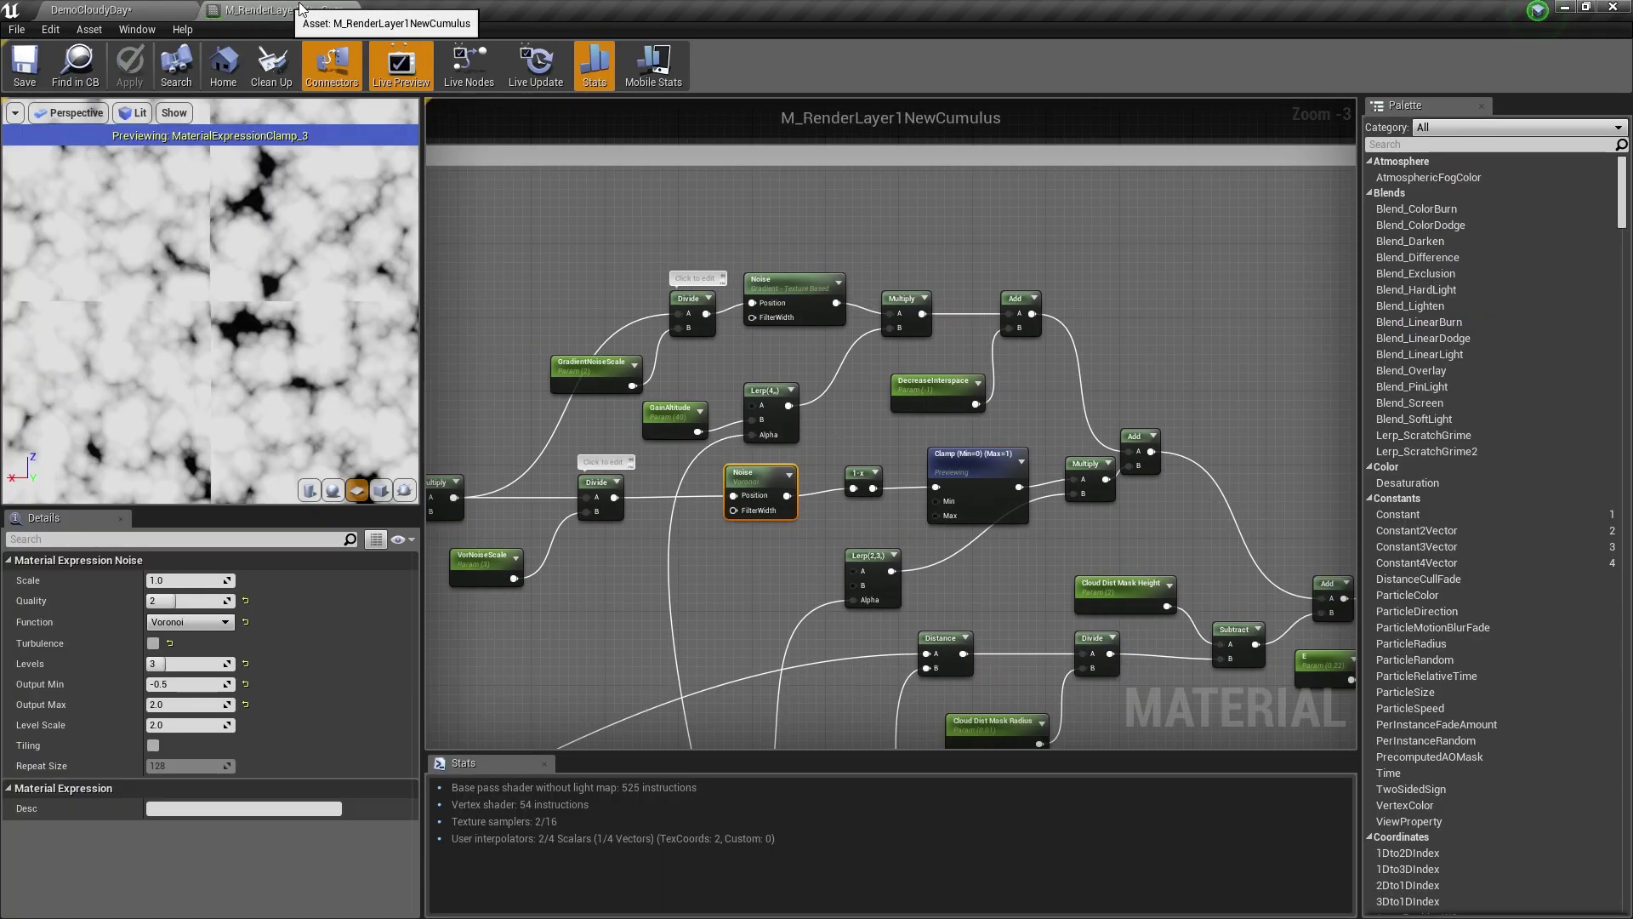
left_click(350, 11)
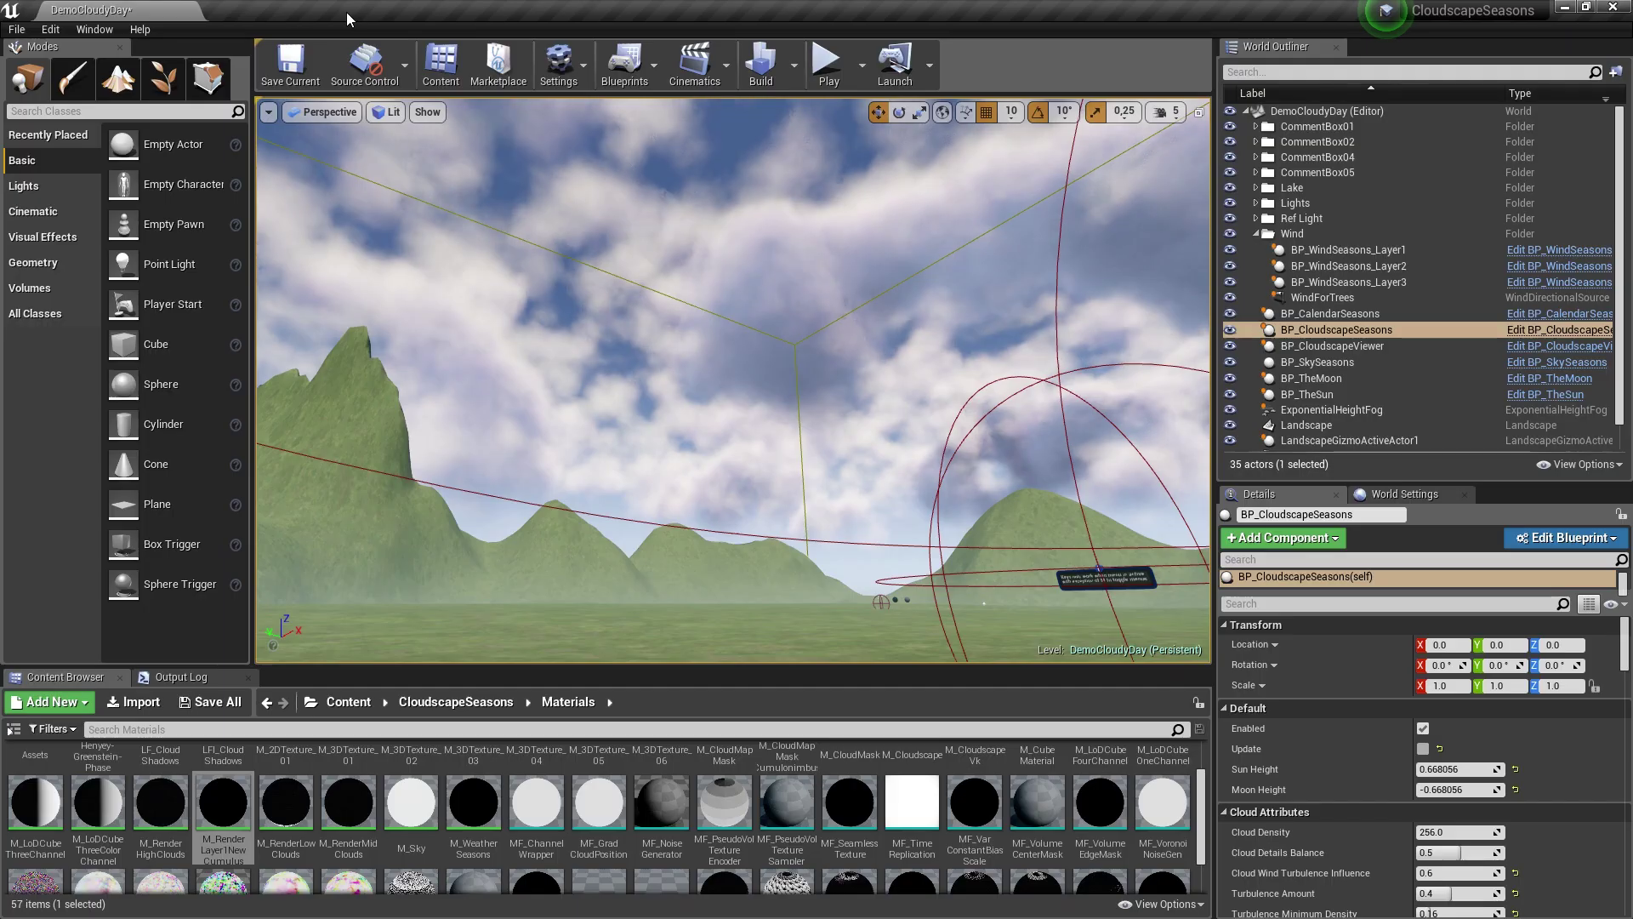
Duplicate the M_RenderLayer1NewCumulus material and name the copy M_RenderLayer1Experiment.
right_click(219, 810)
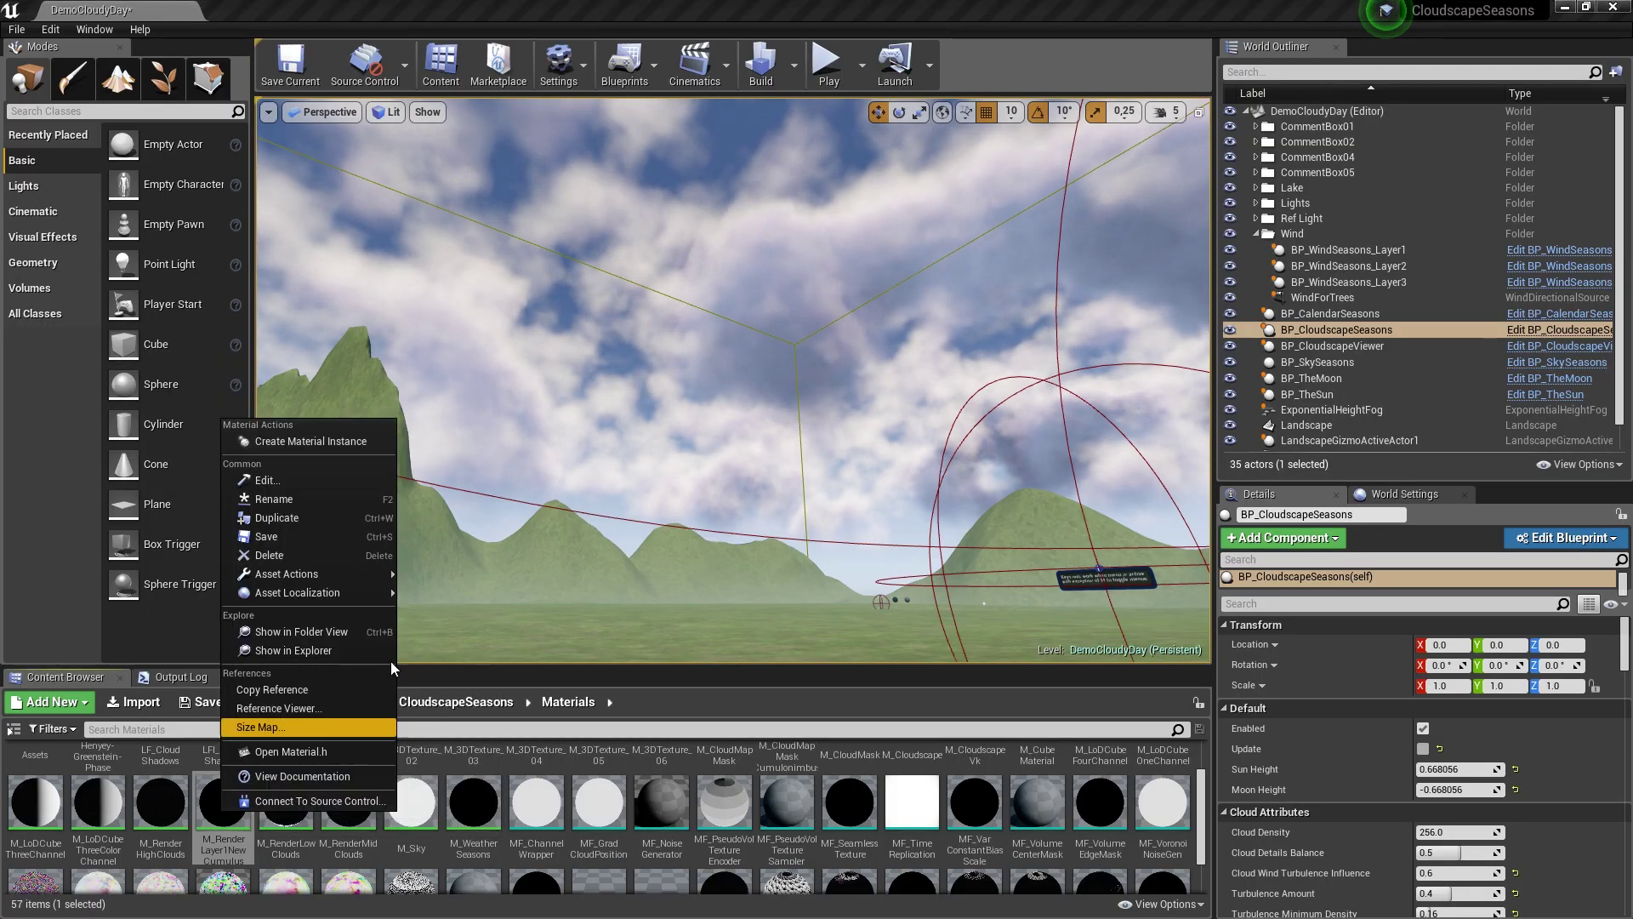
left_click(309, 514)
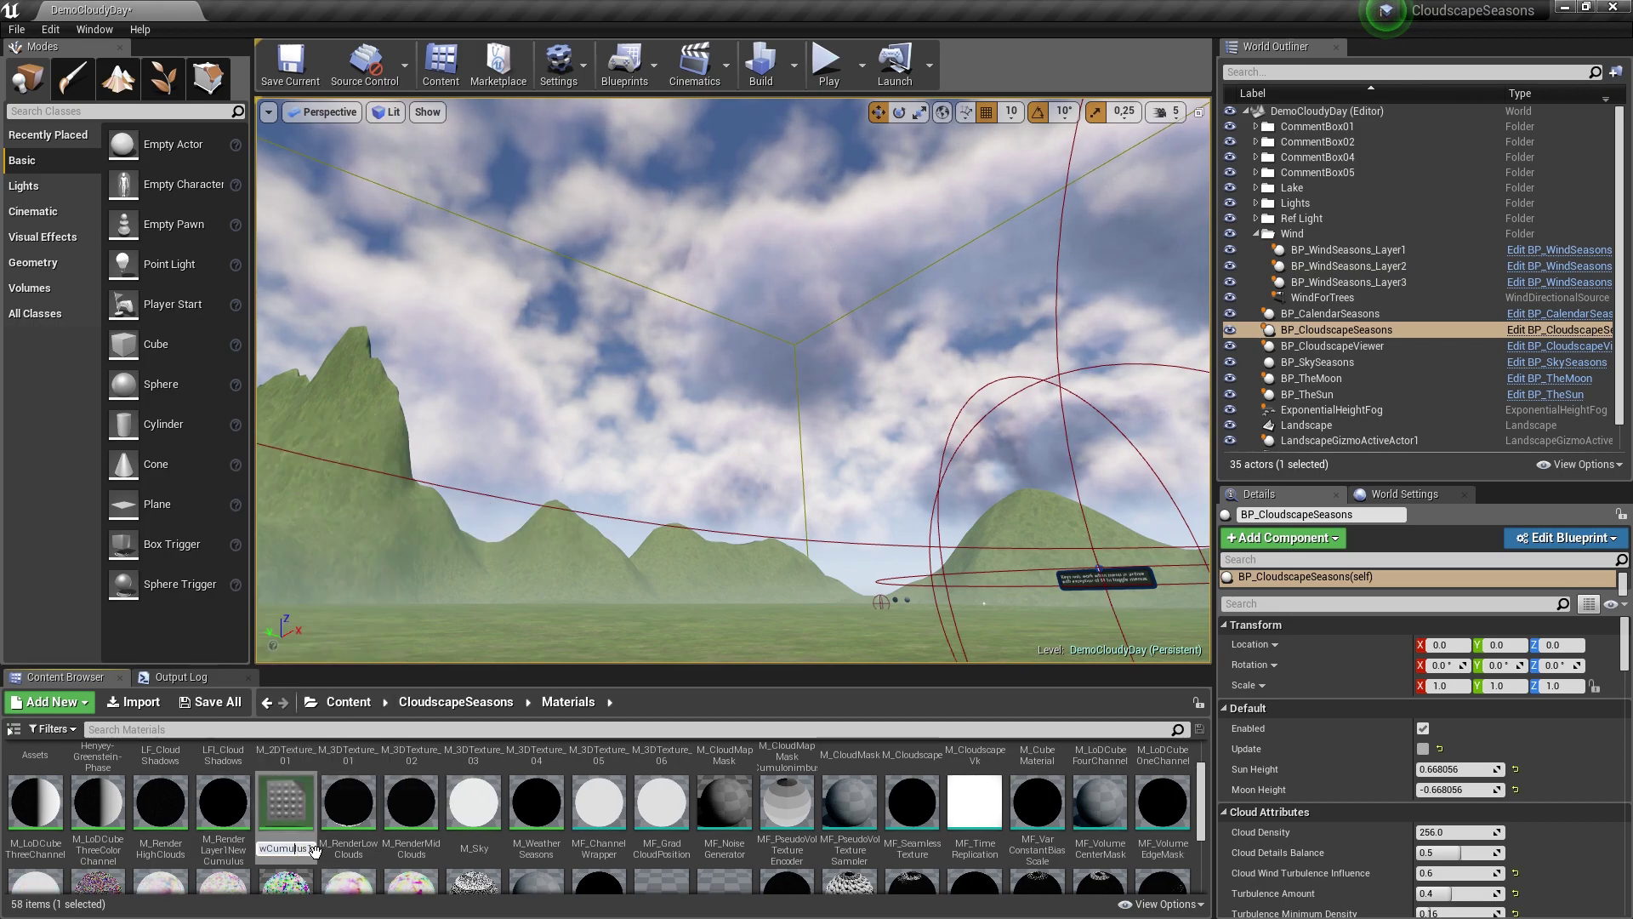
key("BackSpace")
key("BackSpace")
key("BackSpace")
key("BackSpace")
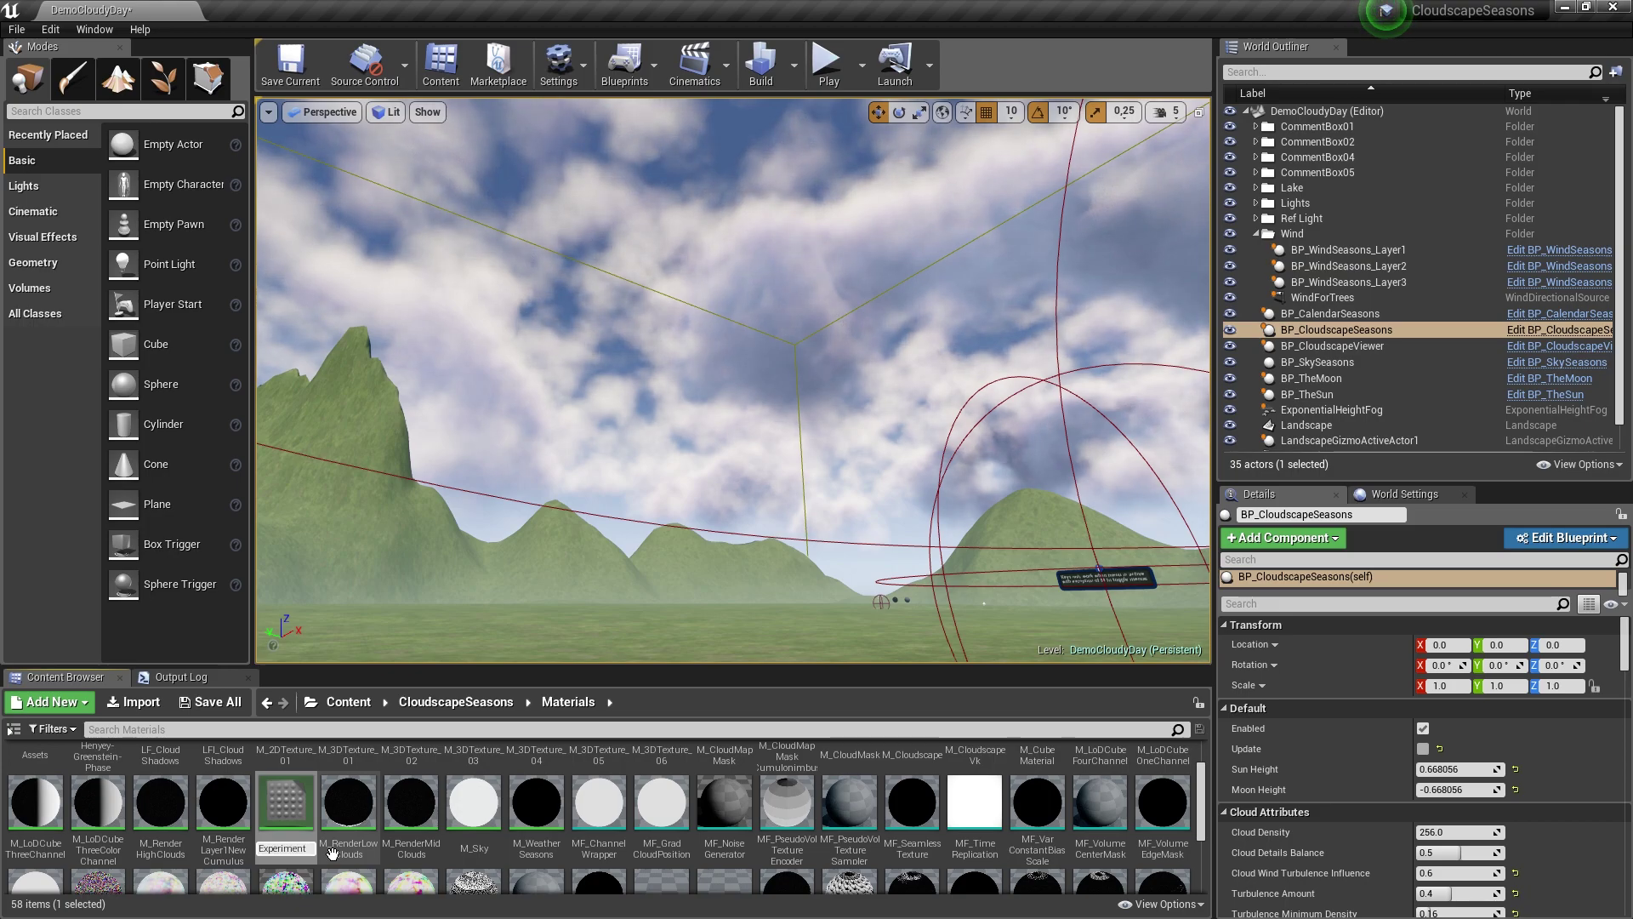
key("Return")
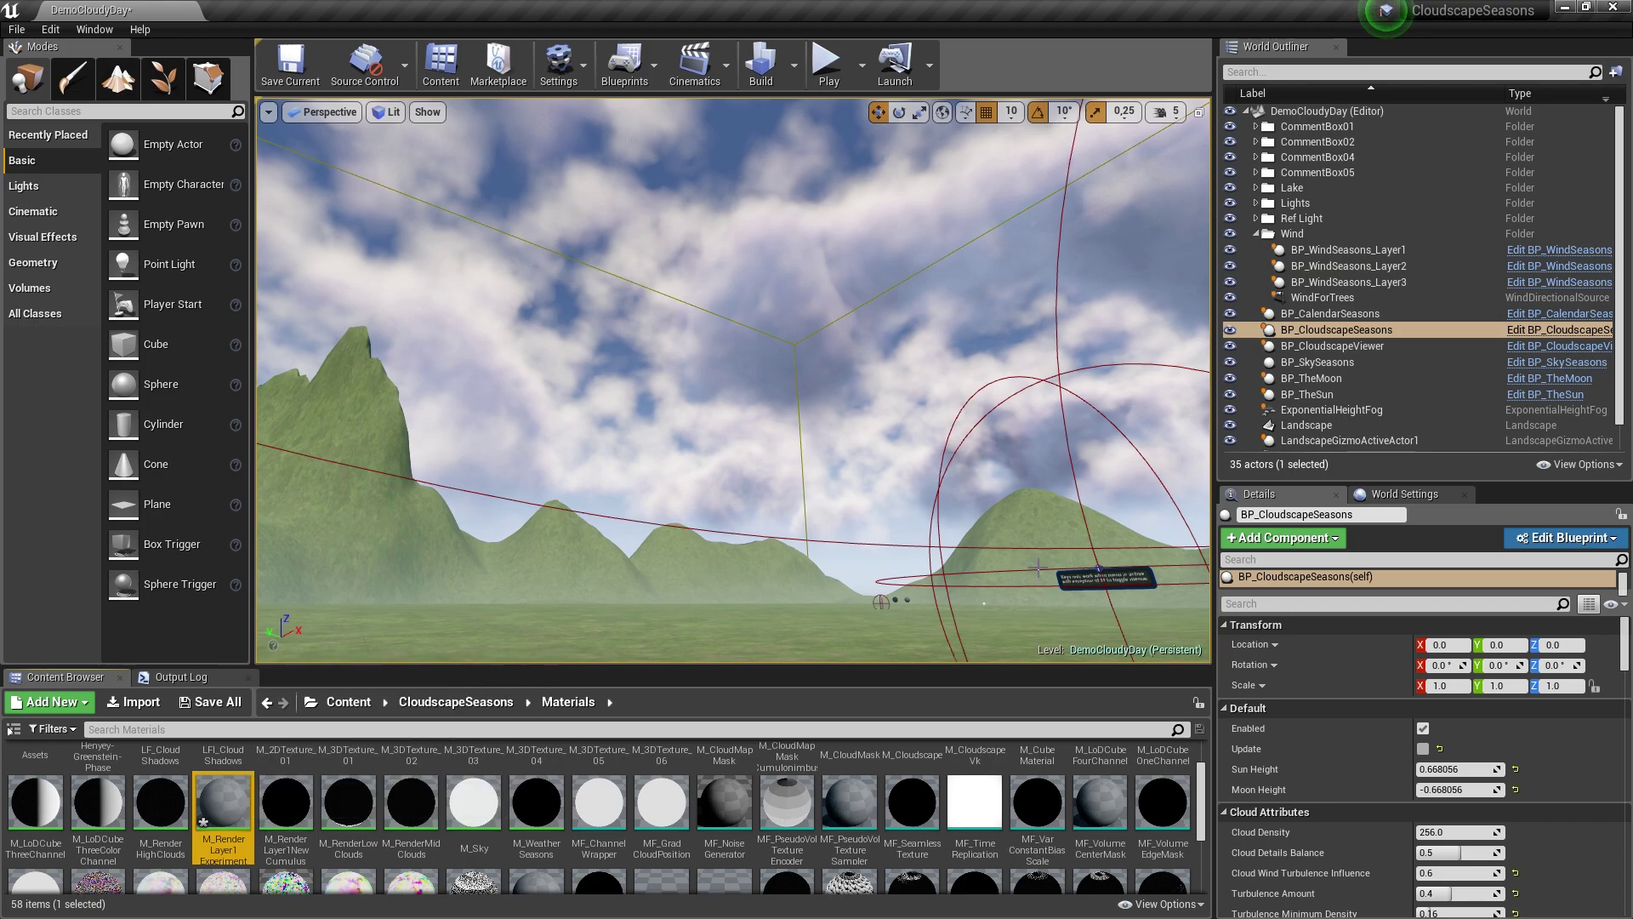
Assign M_RenderLayer1Experiment as the Layer 1 Clouds Material of BP_CloudscapeSeasons.
scroll(1619, 694, "down", 3)
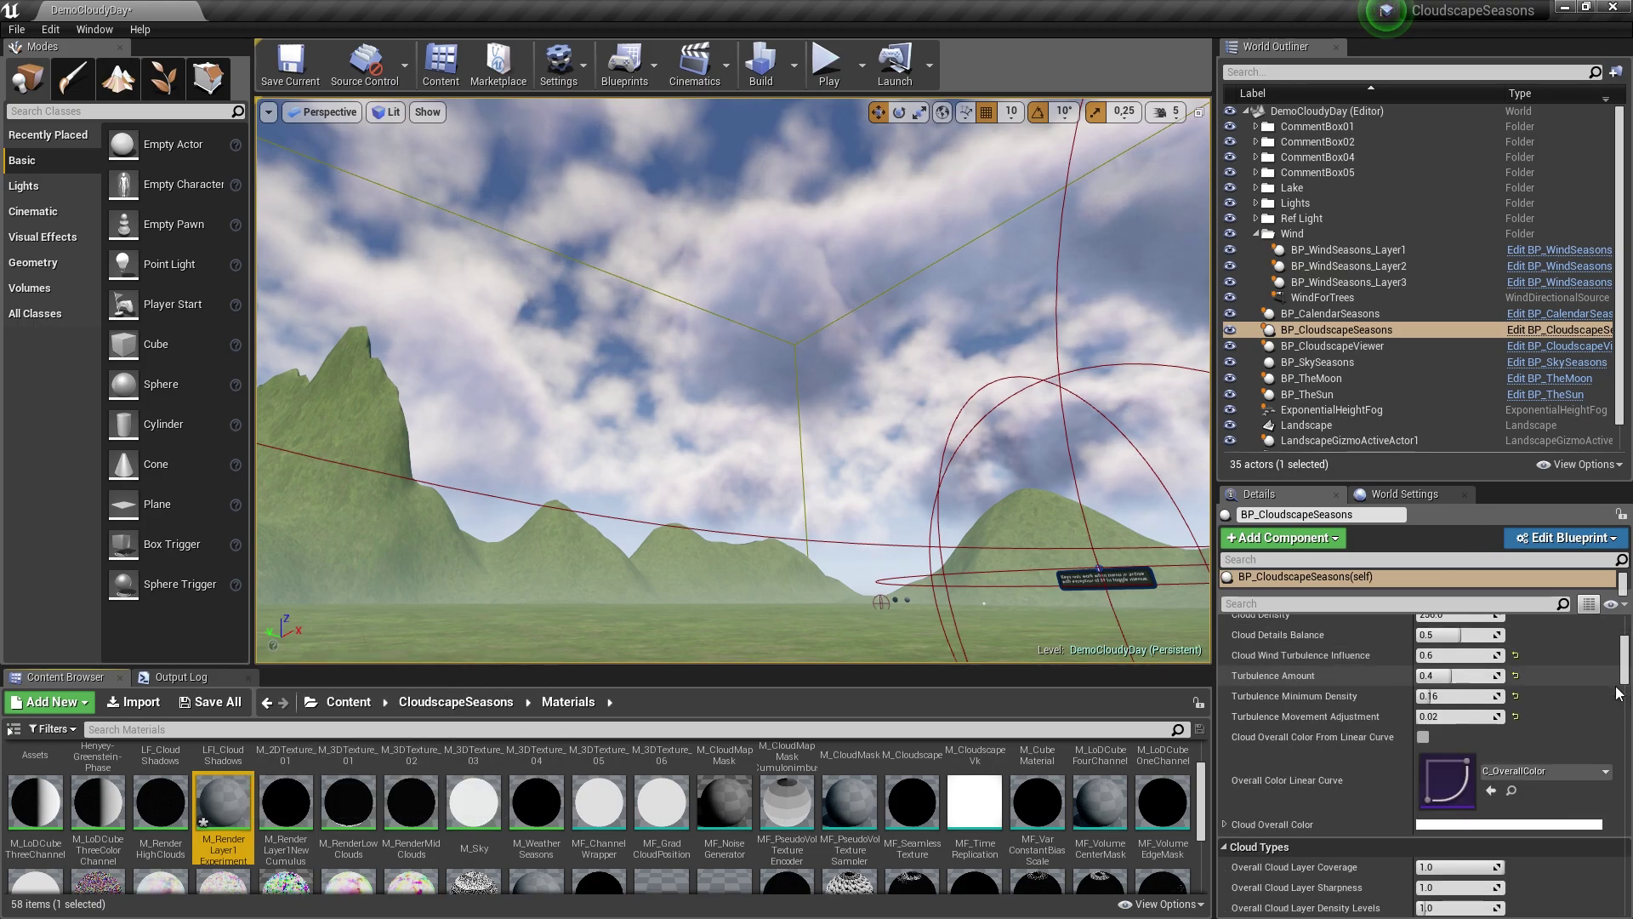
scroll(1619, 693, "down", 1)
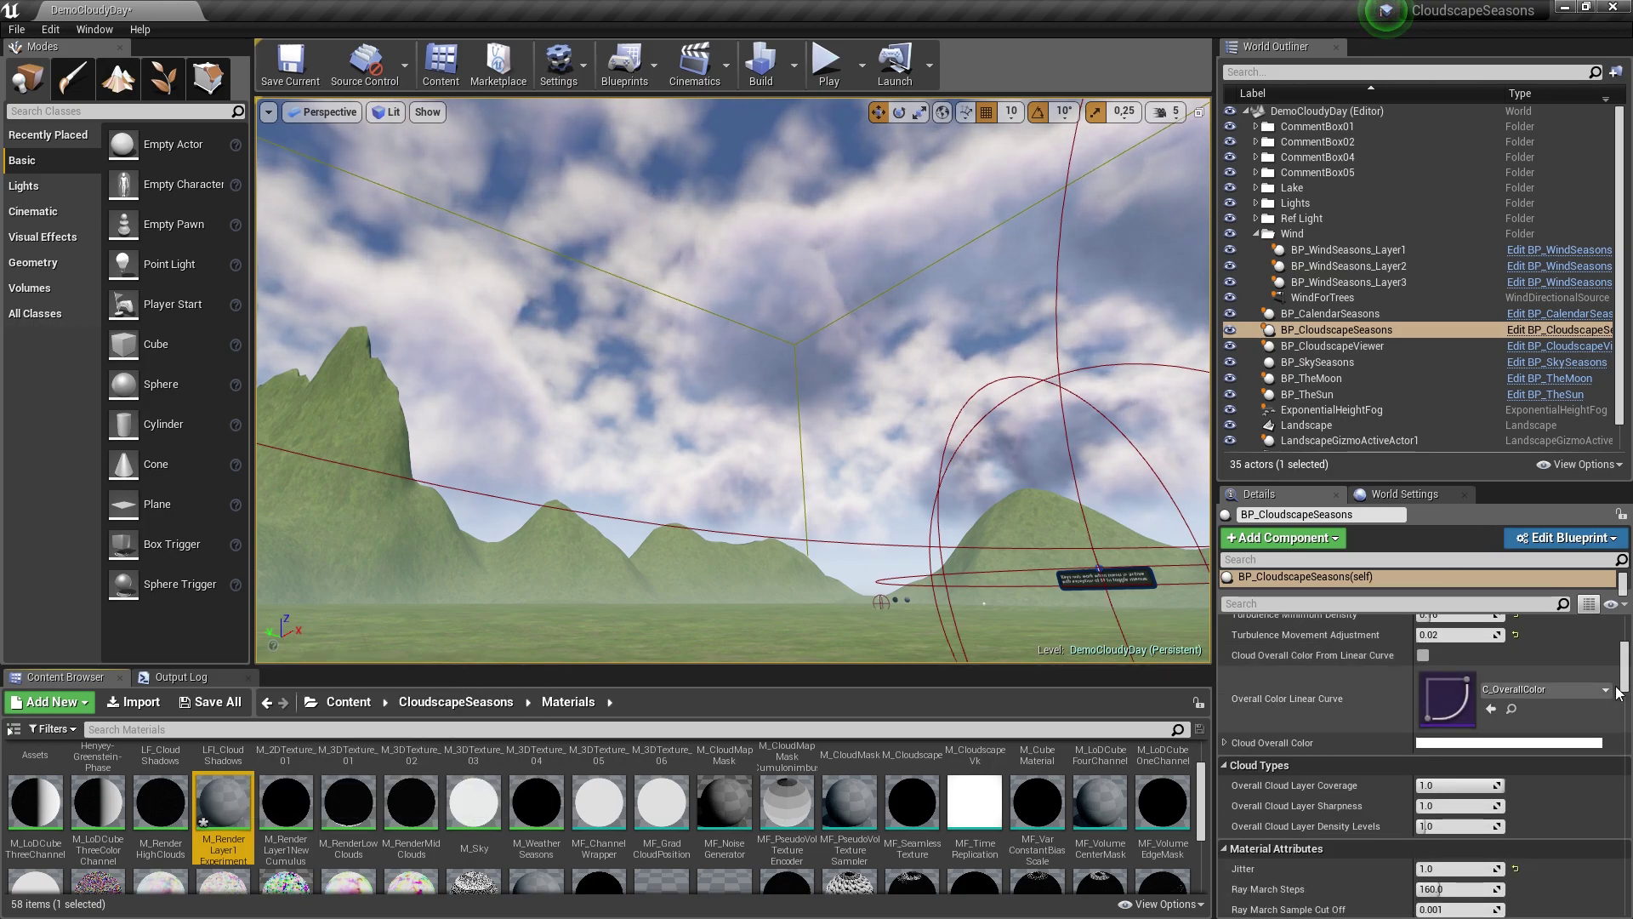
scroll(1617, 693, "down", 6)
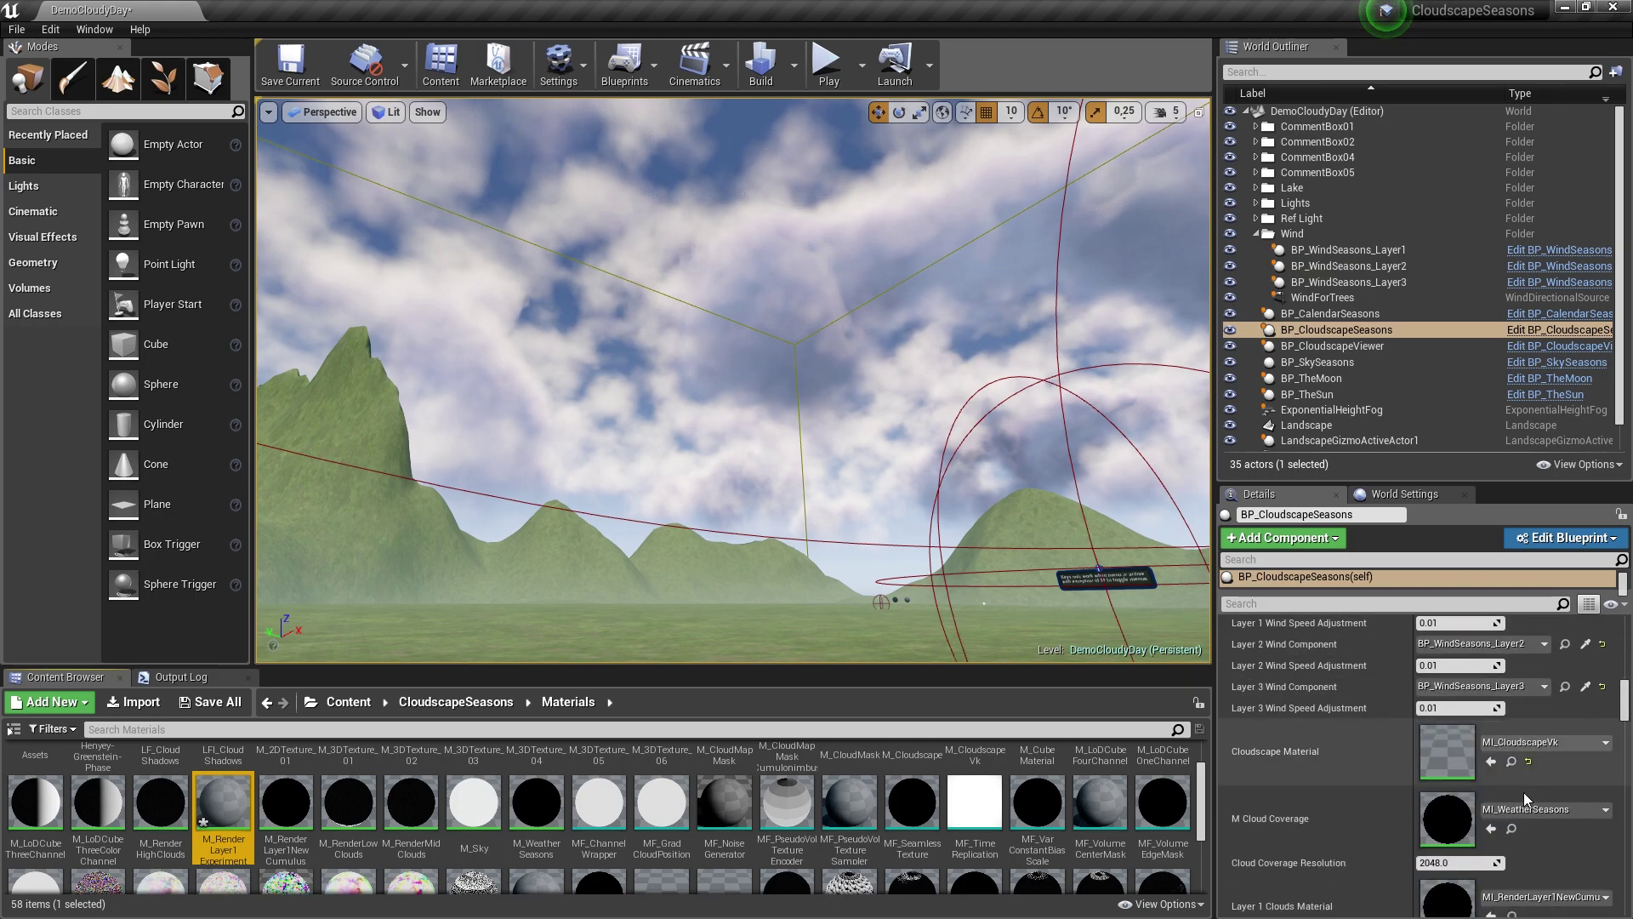
scroll(1545, 800, "down", 1)
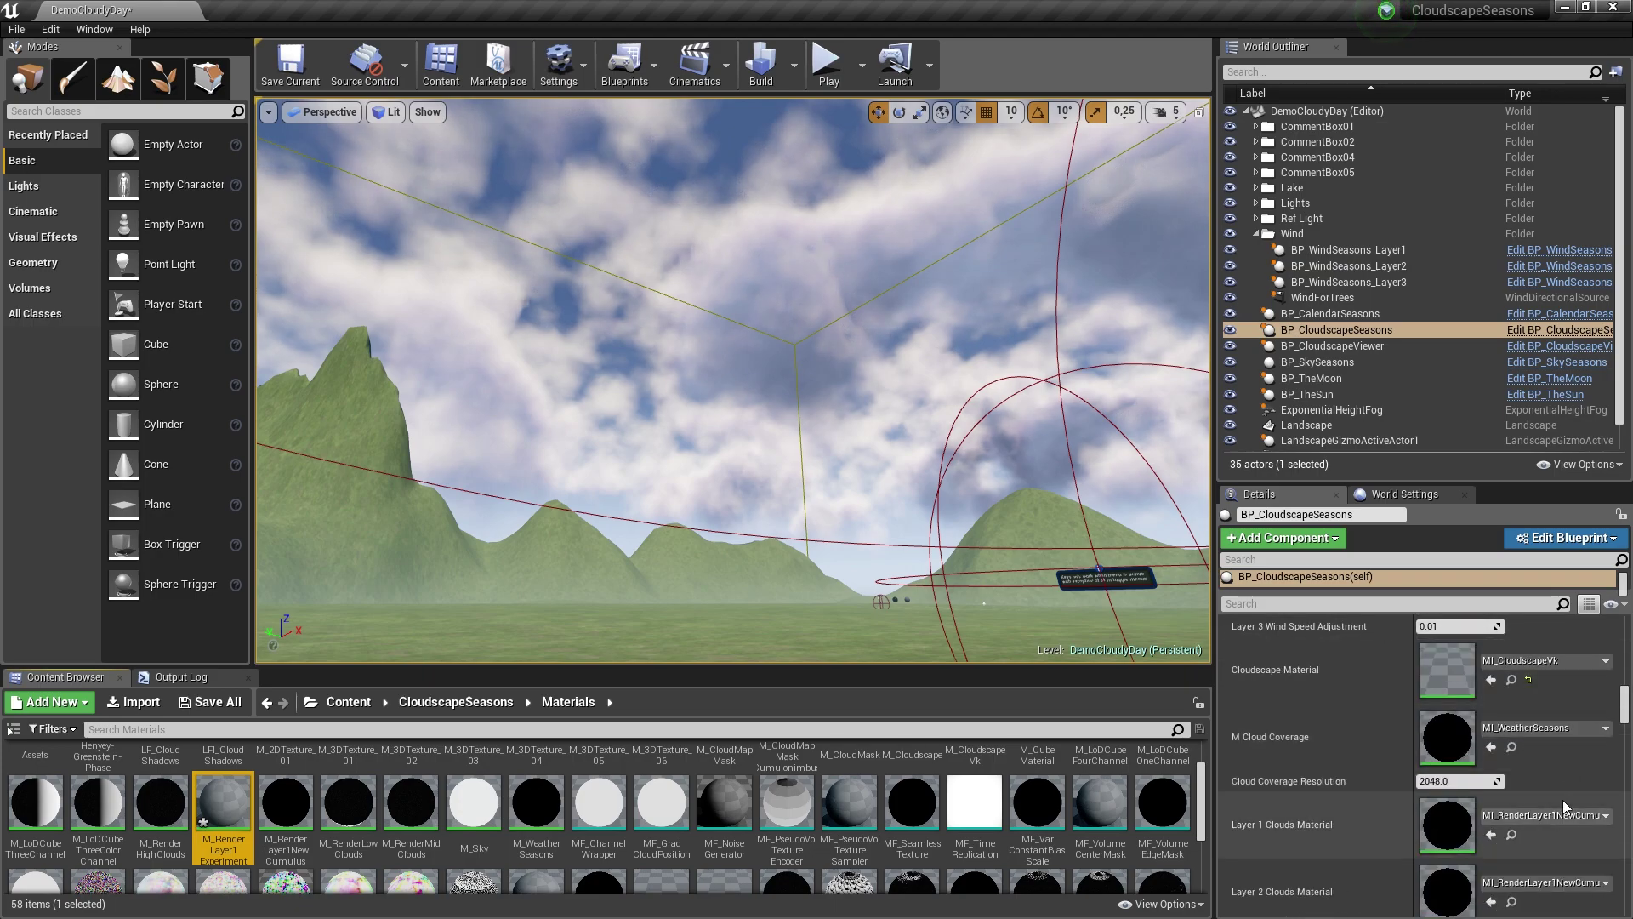
left_click(1491, 836)
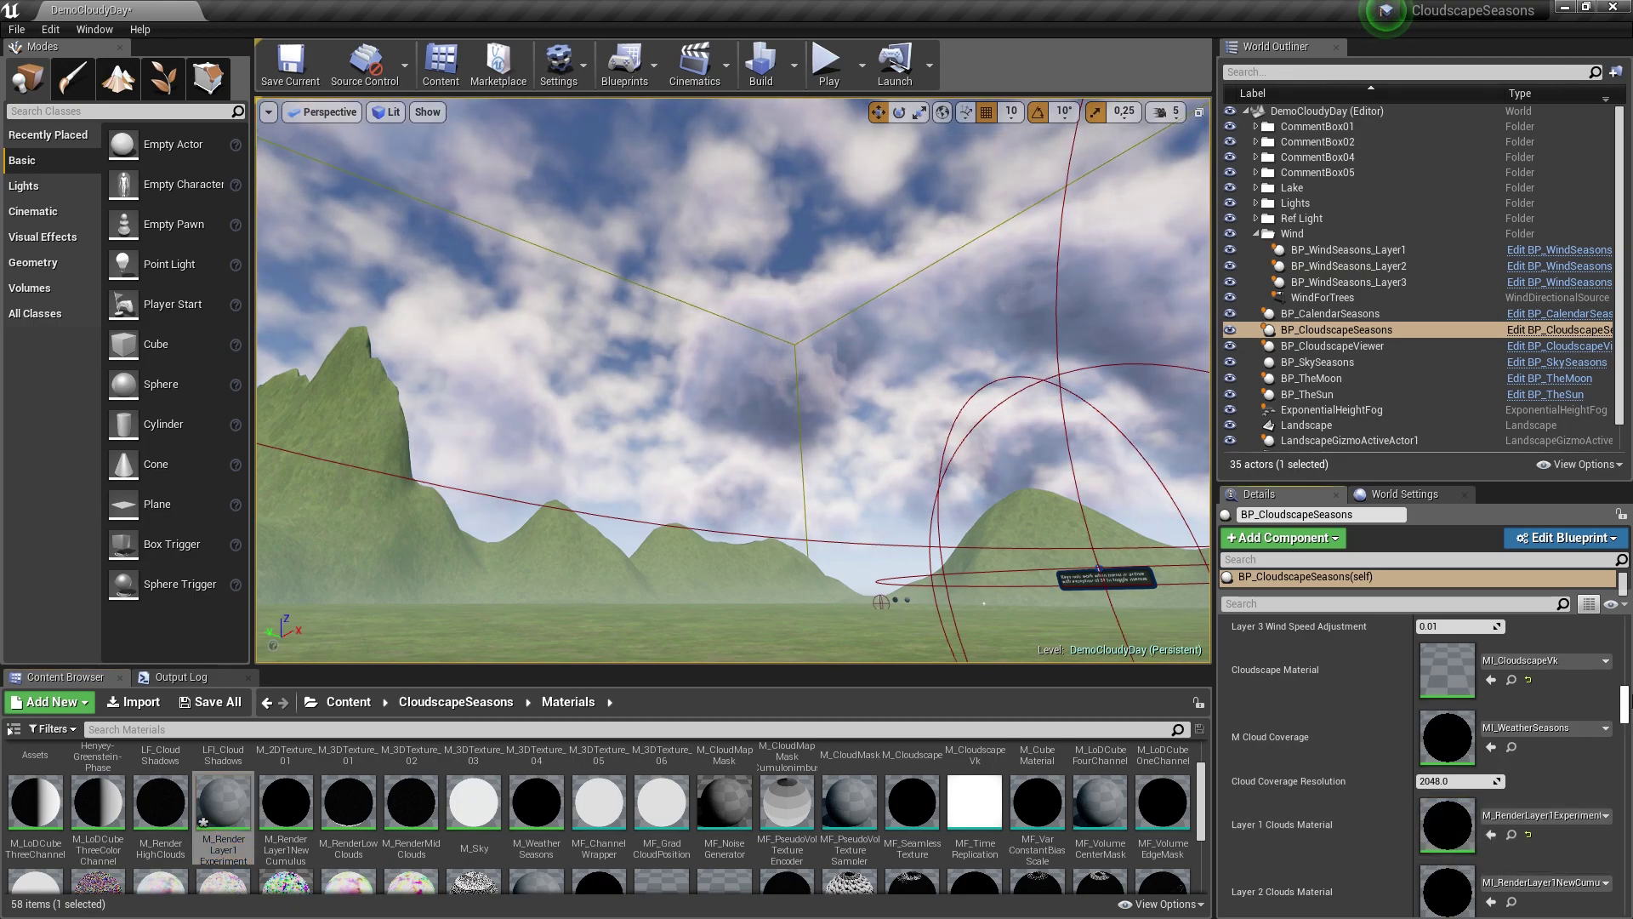
Disable the Layer 2 clouds of BP_CloudscapeSeasons and view the remaining cloud layer in the level.
left_click_drag(1625, 719, 1627, 838)
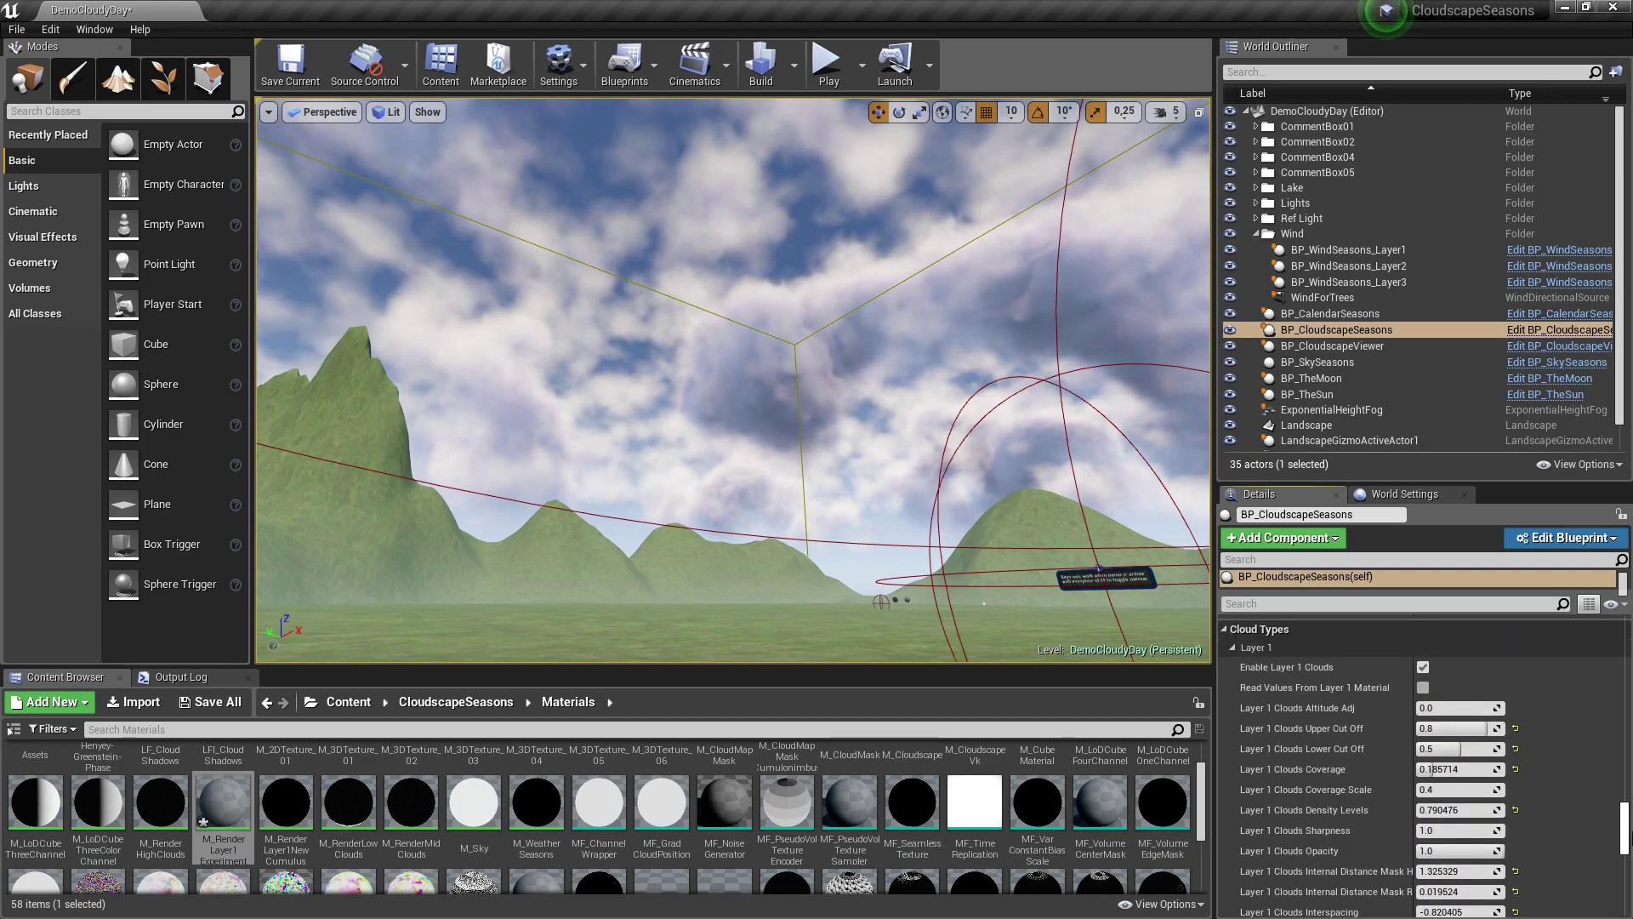
scroll(1381, 679, "down", 6)
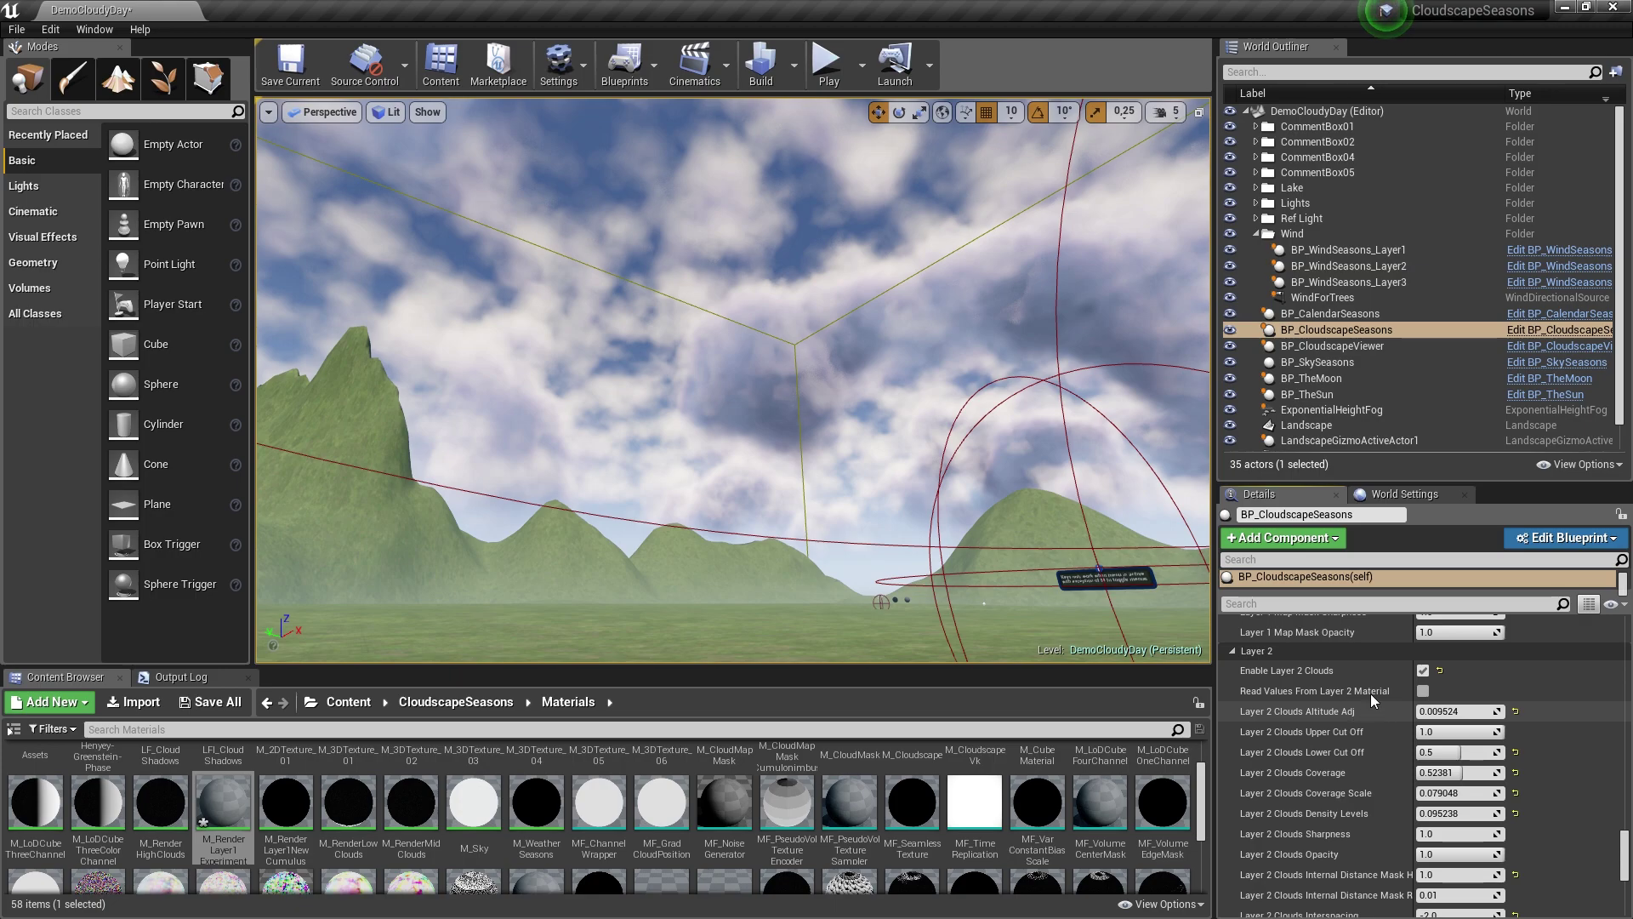
left_click(1428, 670)
right_click_drag(1061, 454, 1264, 484)
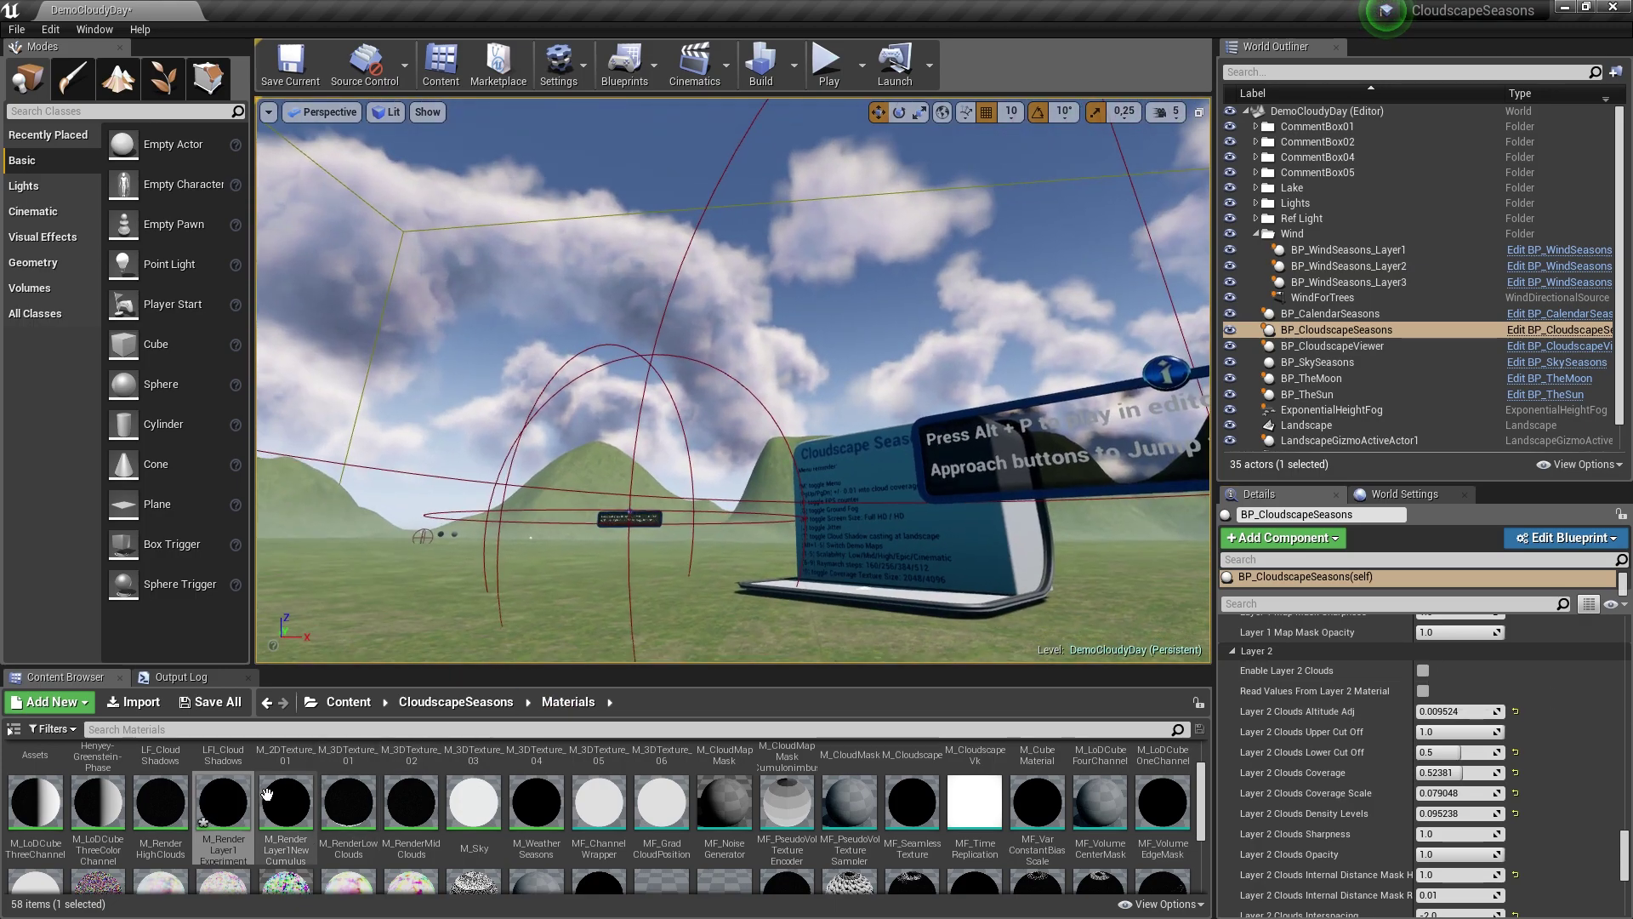
Open the M_RenderLayer1Experiment material and locate the Multiply node feeding both noise branches in the Cloud Coverage group.
double_click(225, 804)
scroll(987, 318, "down", 12)
scroll(936, 459, "up", 5)
scroll(922, 463, "up", 2)
right_click_drag(533, 408, 743, 605)
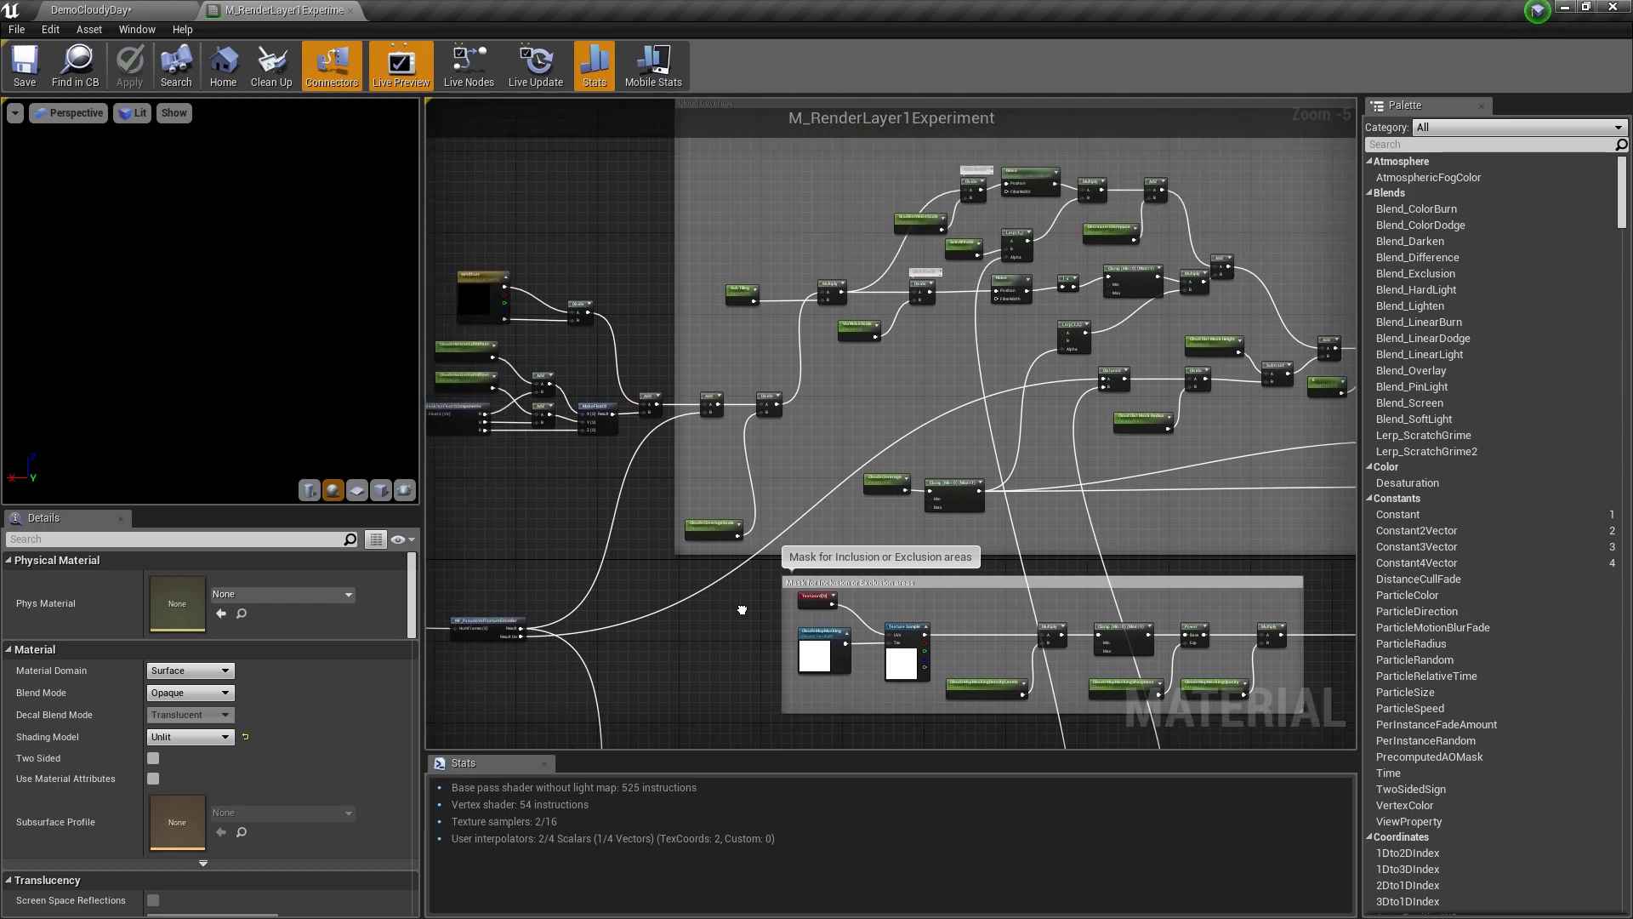
right_click_drag(636, 331, 813, 432)
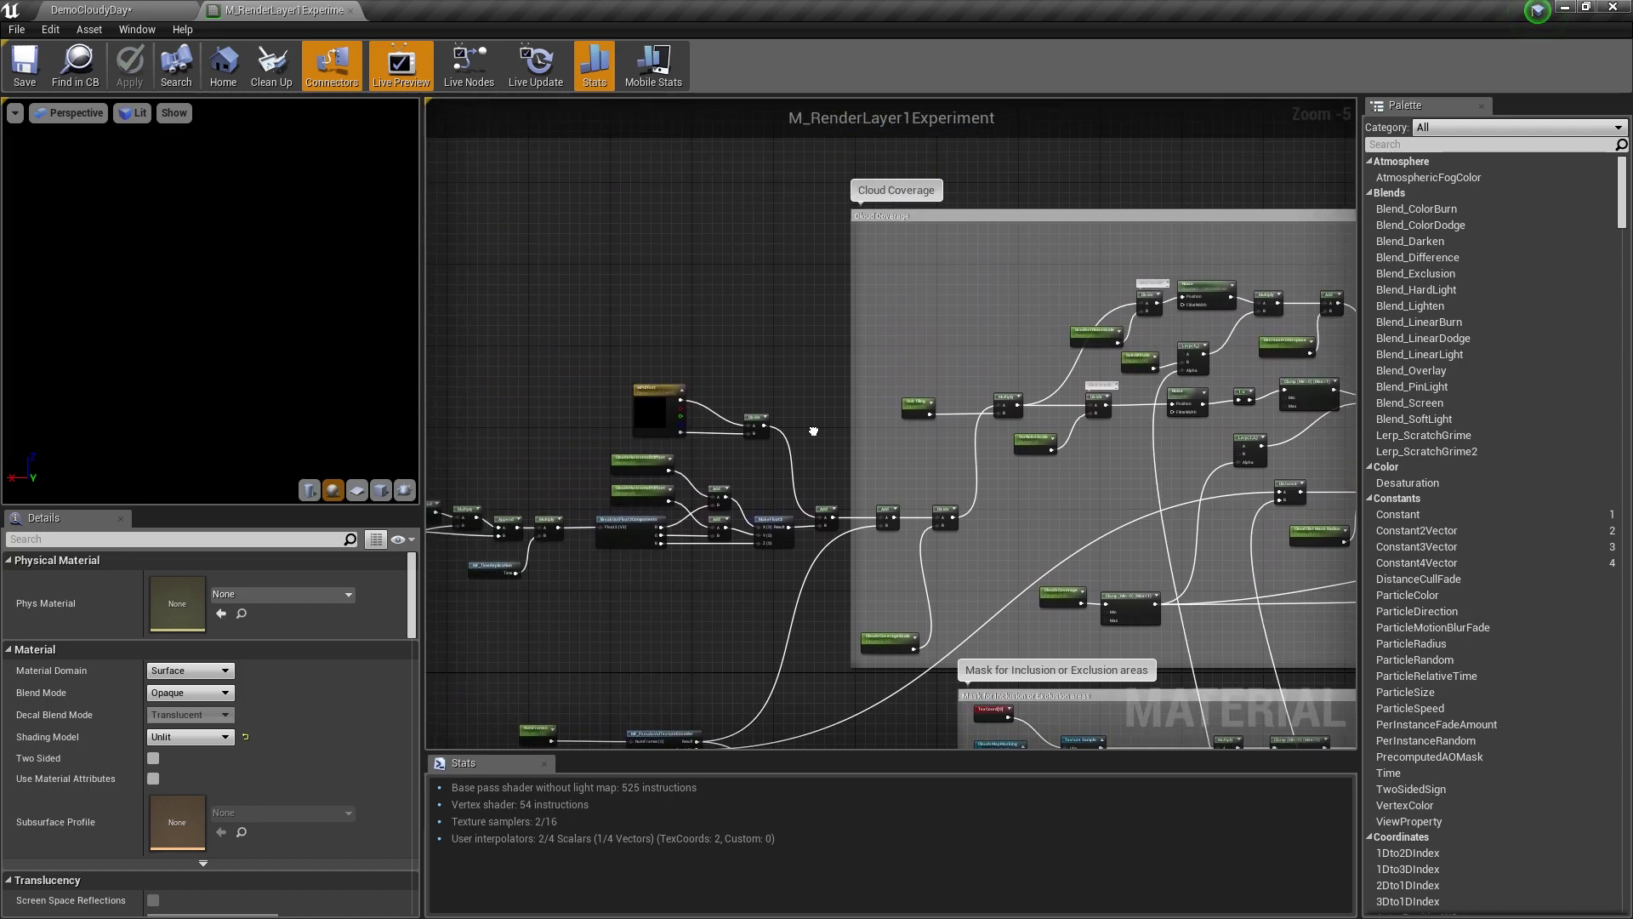
right_click_drag(778, 339, 616, 360)
scroll(898, 477, "up", 4)
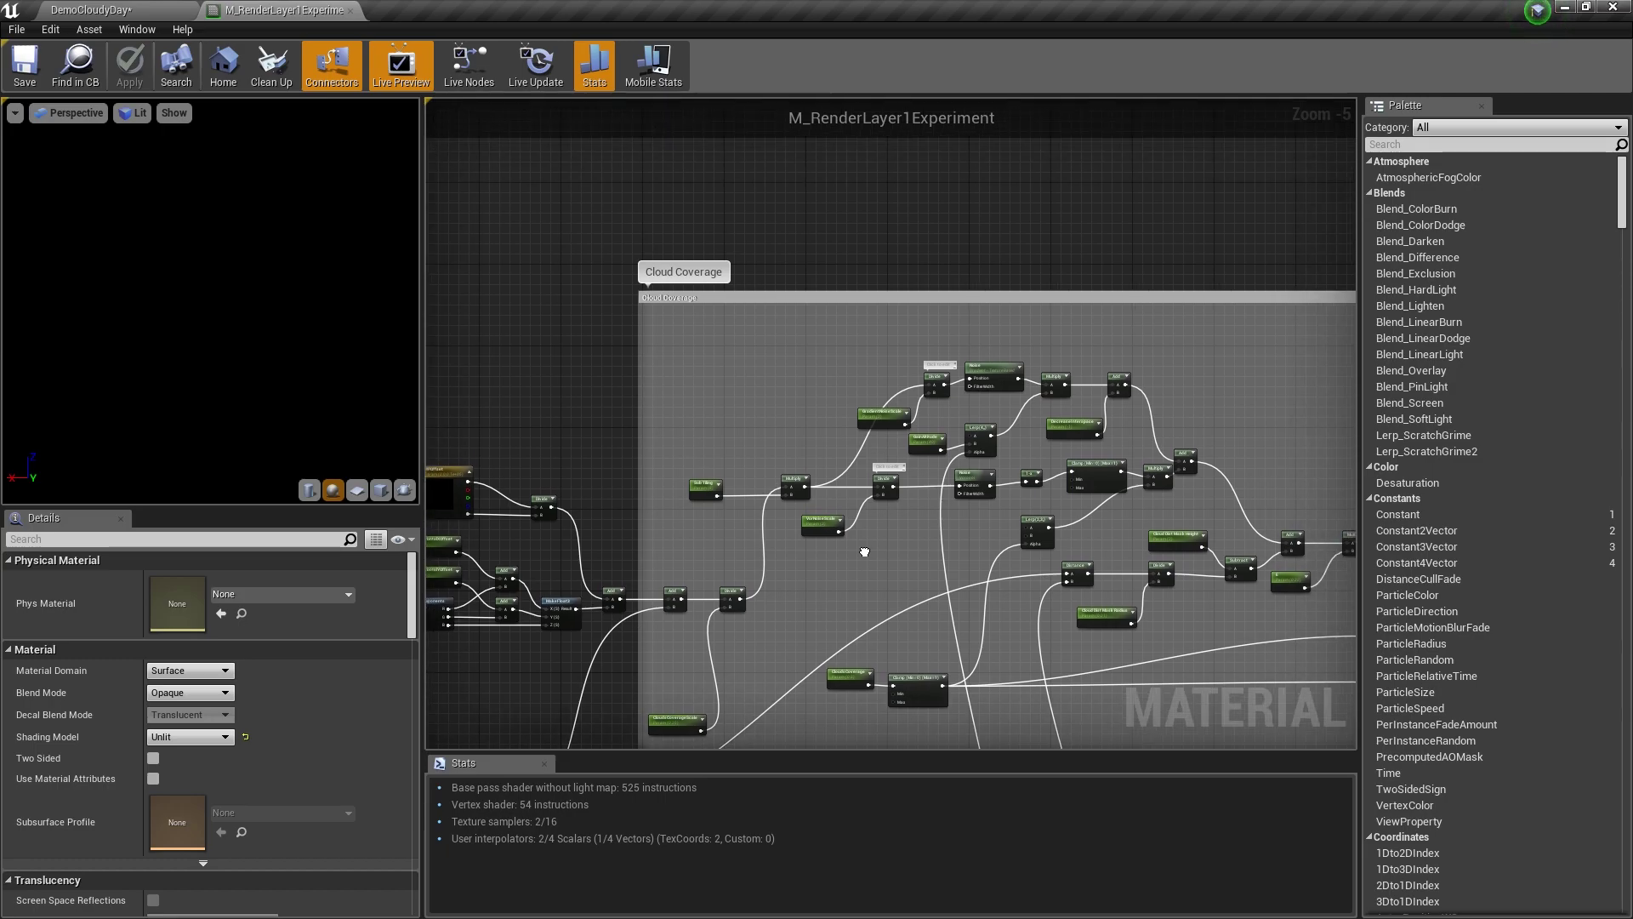
right_click_drag(898, 596, 724, 616)
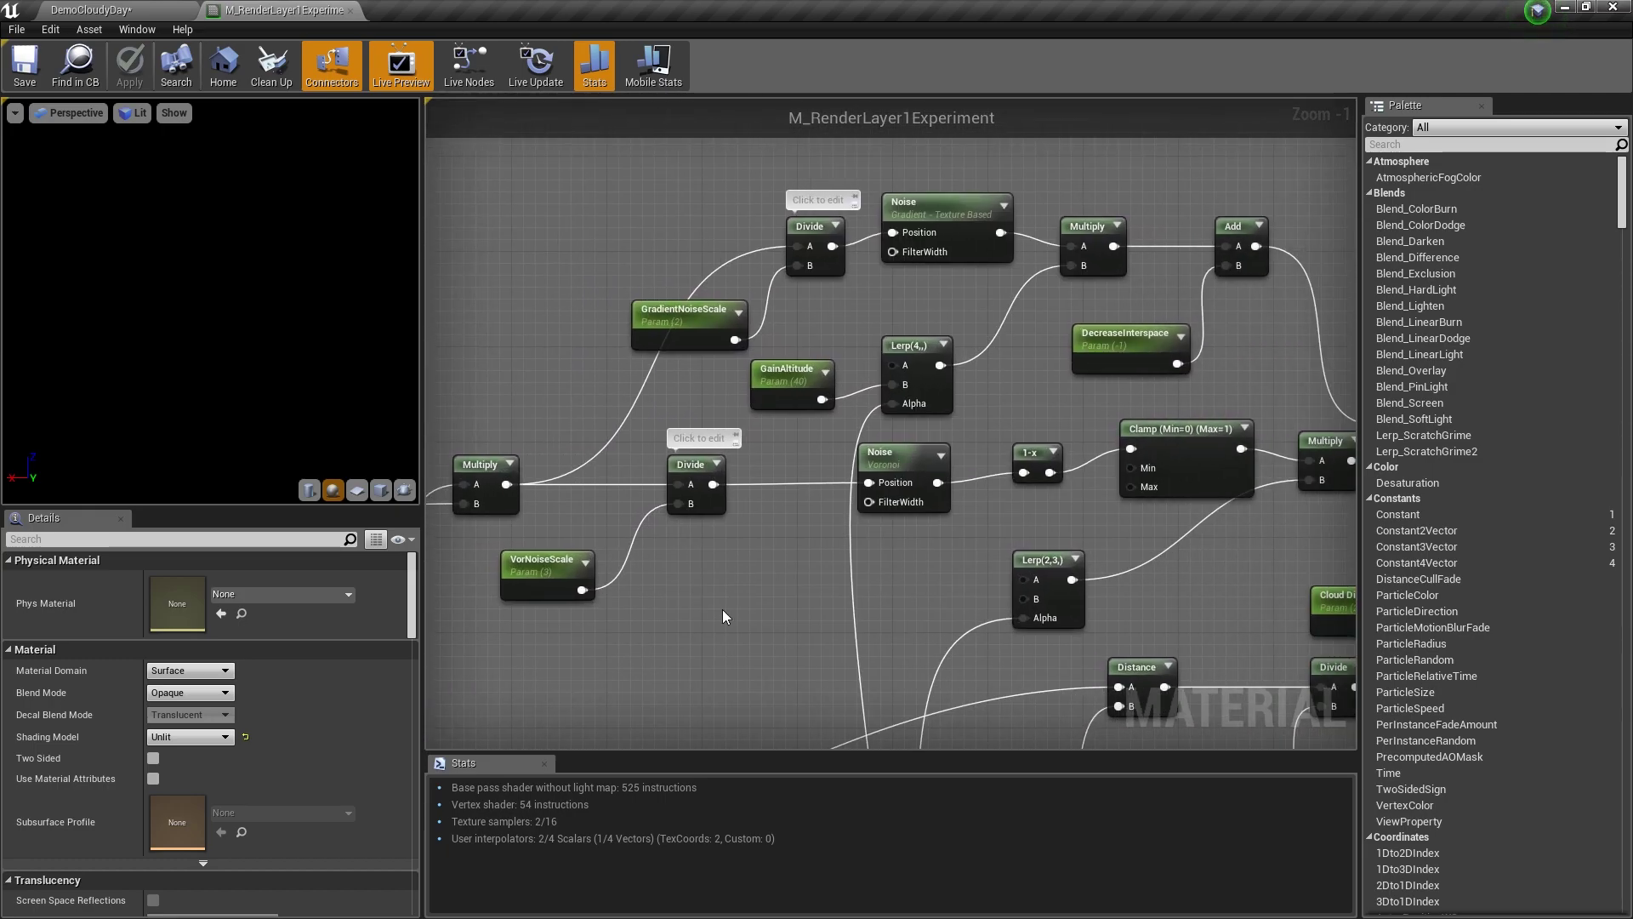
right_click_drag(862, 485, 980, 383)
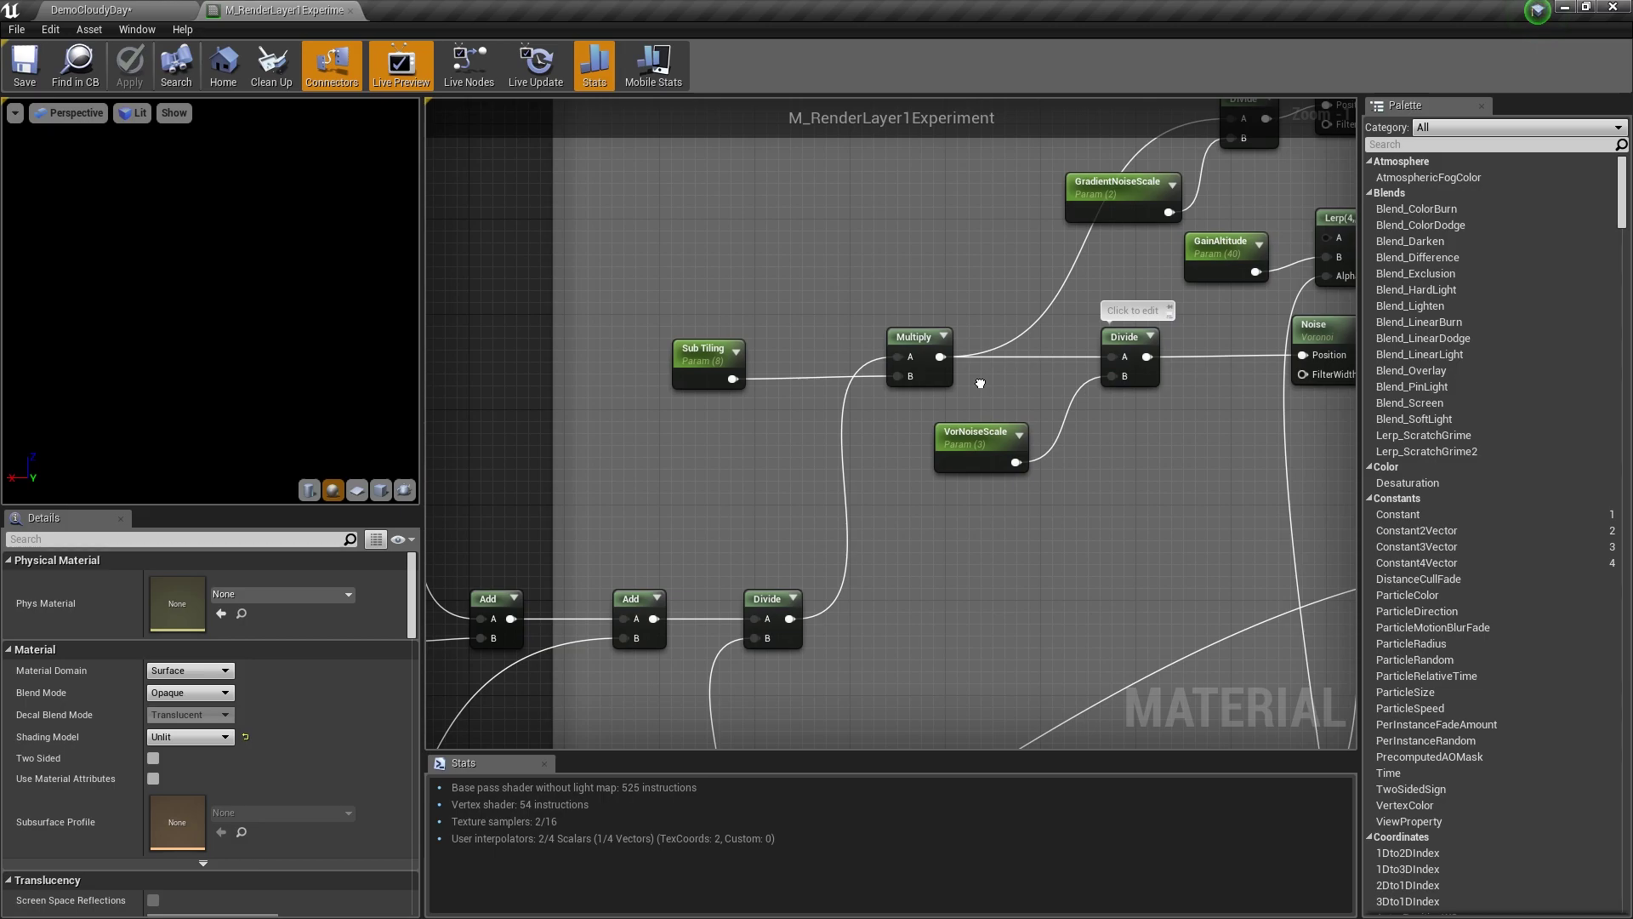
right_click_drag(890, 456, 762, 467)
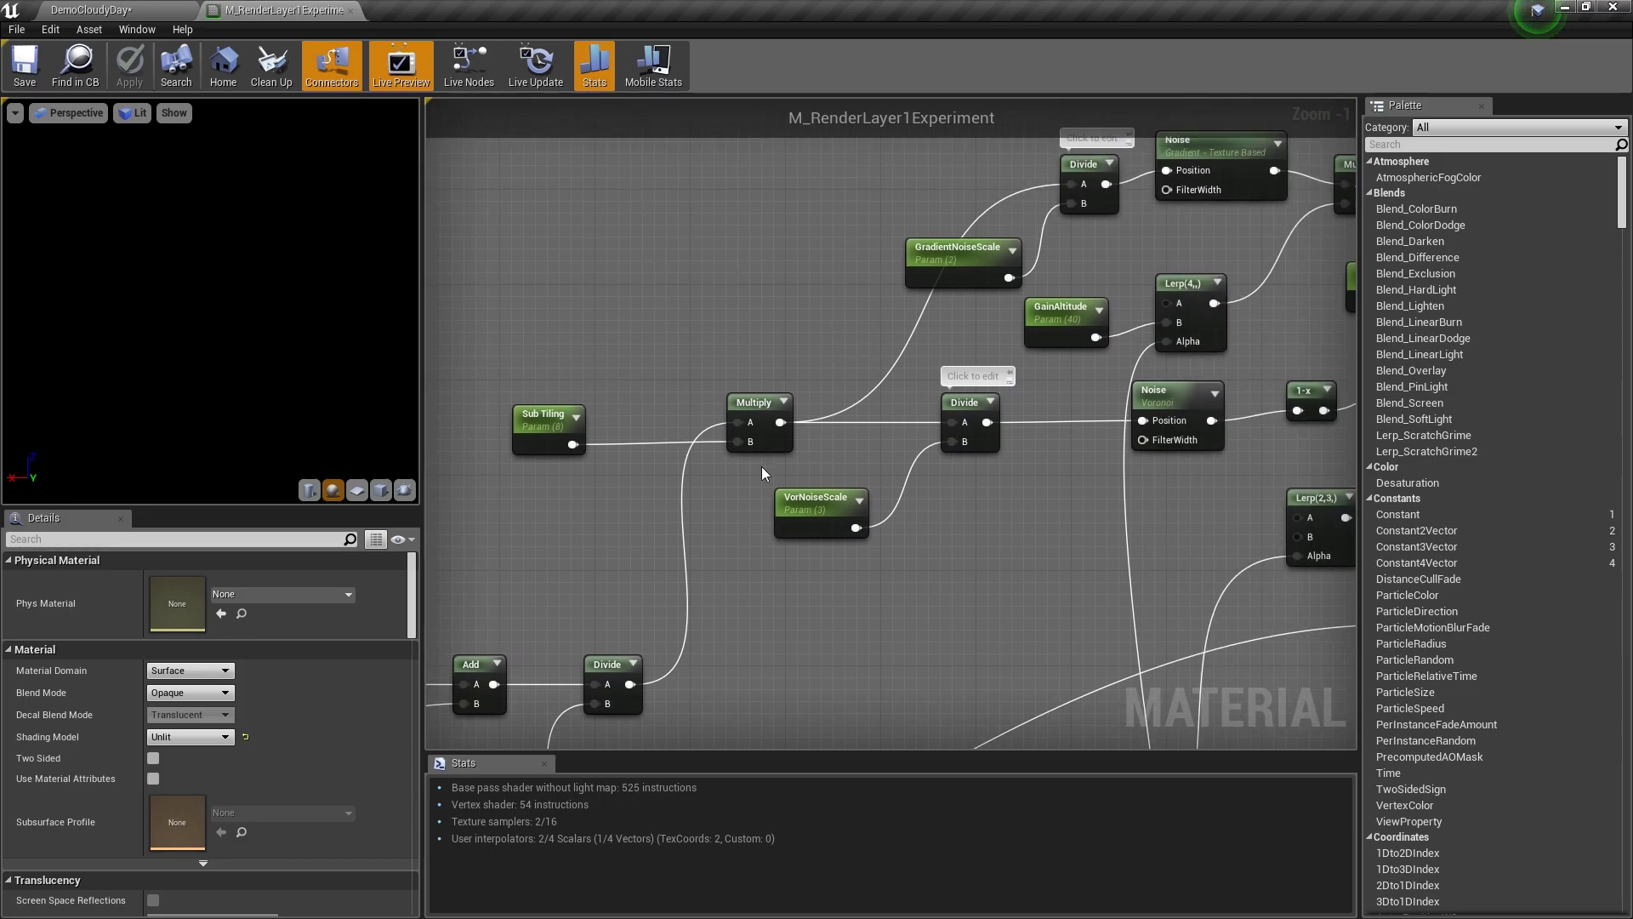
Break the output links of the Sub Tiling Multiply node and delete the Voronoi branch's Divide, Noise, 1-x and Clamp nodes.
right_click(774, 425)
left_click(832, 337)
right_click_drag(950, 568, 688, 632)
left_click(713, 440)
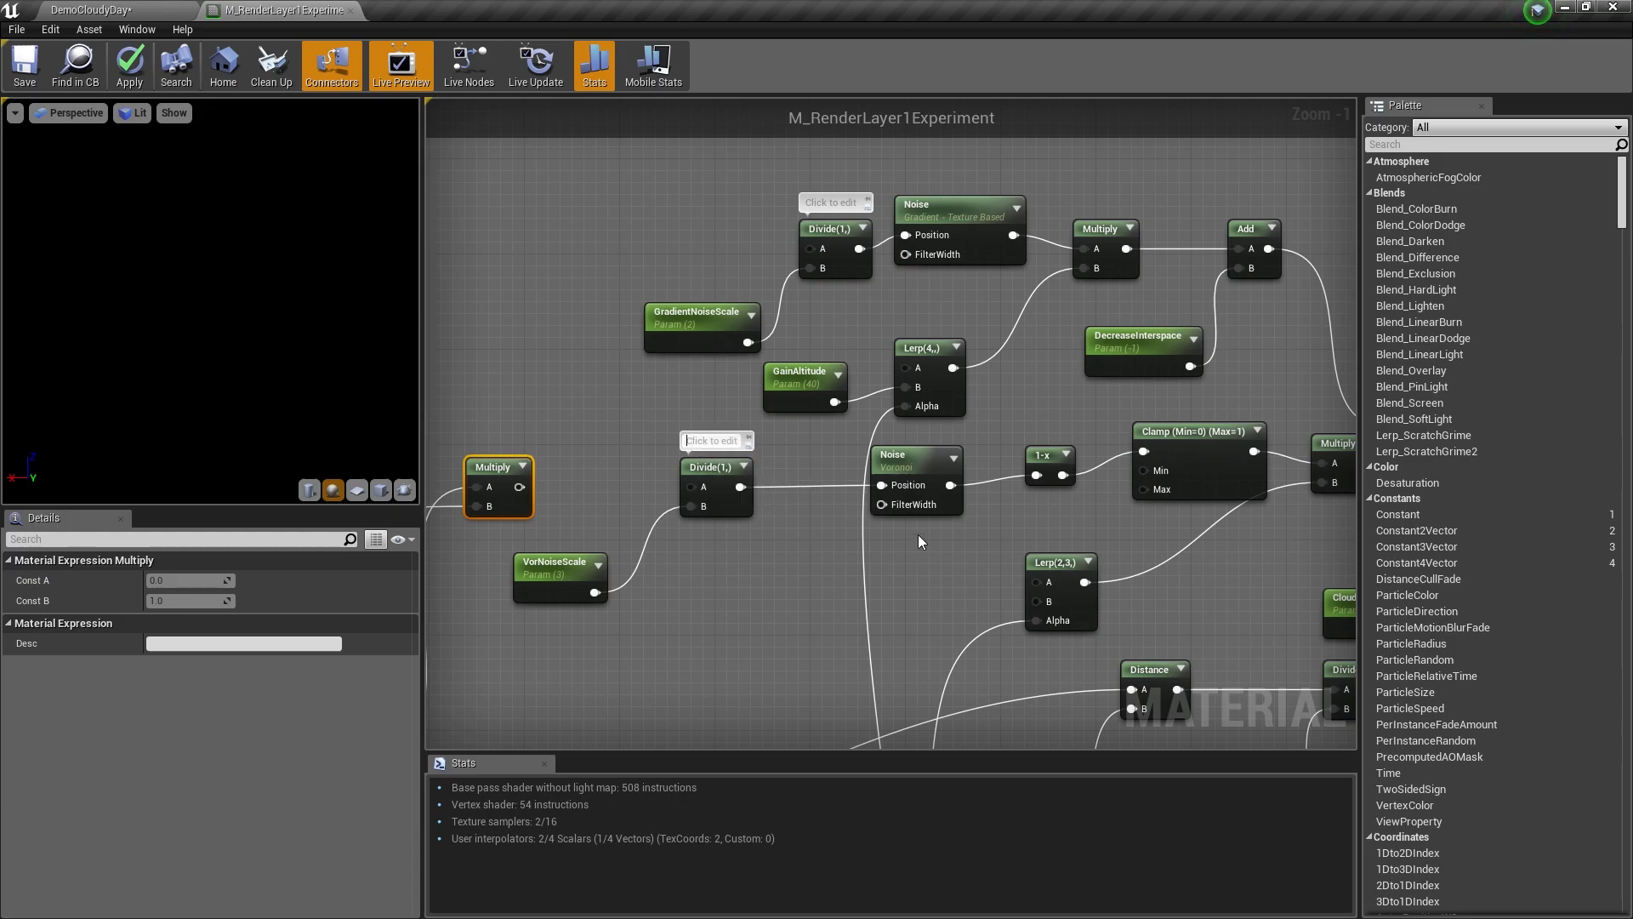
left_click_drag(717, 557, 1274, 486)
key("Delete")
key("Delete")
Delete the Voronoi branch's Lerp(2,3) and Multiply nodes together with the Add node that joined the two noise branches.
right_click_drag(1064, 532, 955, 387)
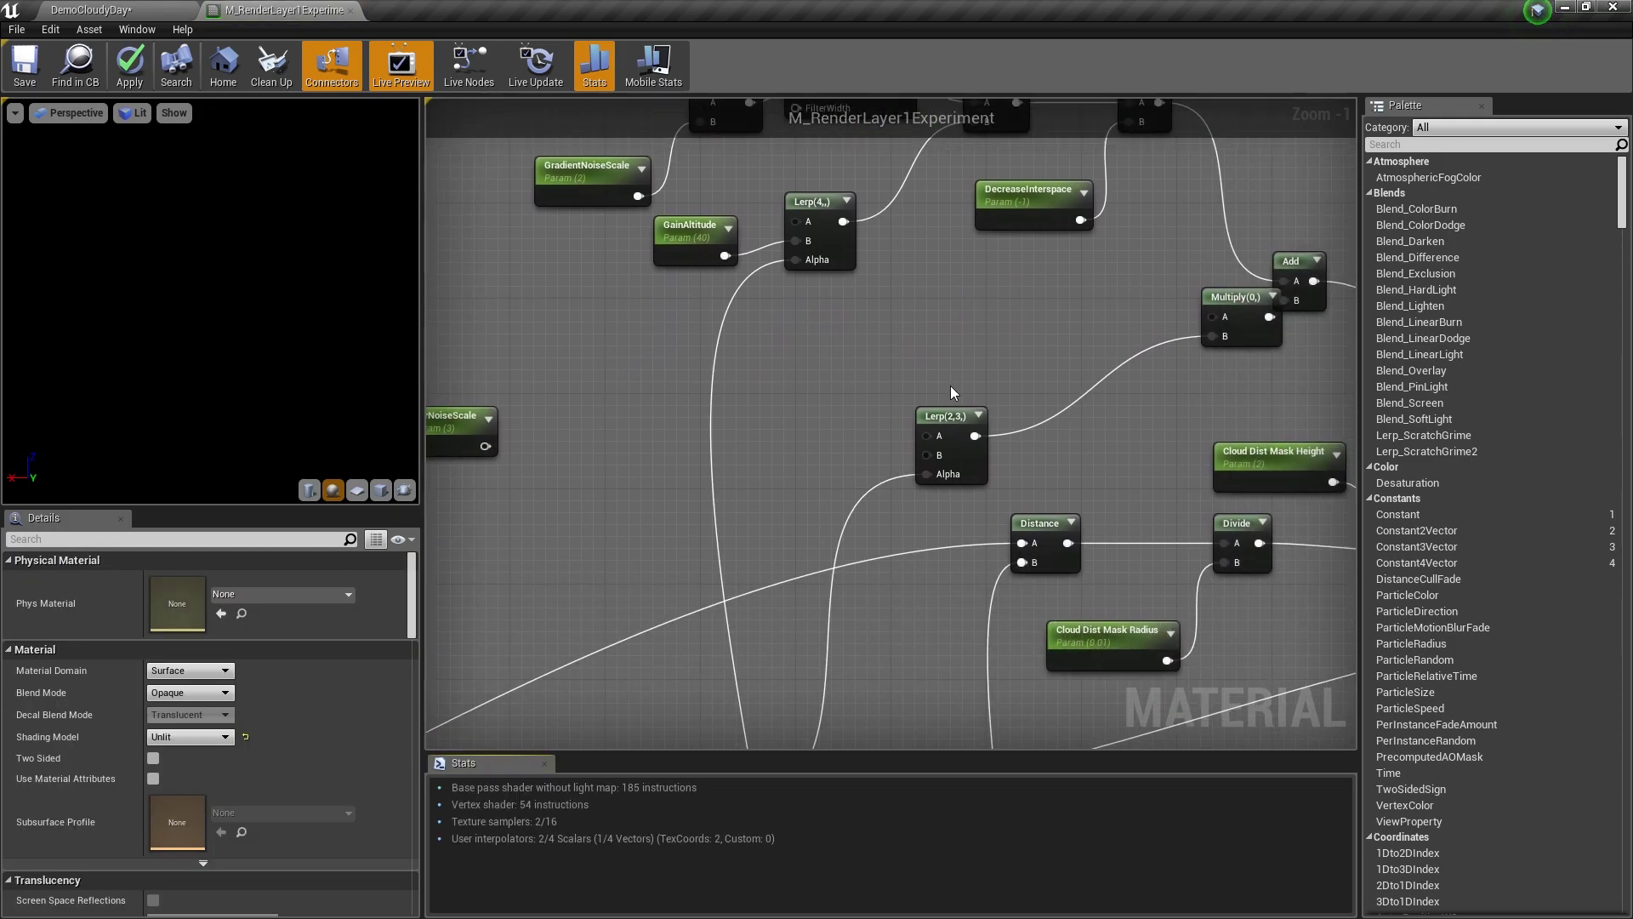
left_click_drag(923, 374, 994, 448)
key("Delete")
right_click_drag(1086, 375, 825, 470)
left_click_drag(1090, 498, 1089, 500)
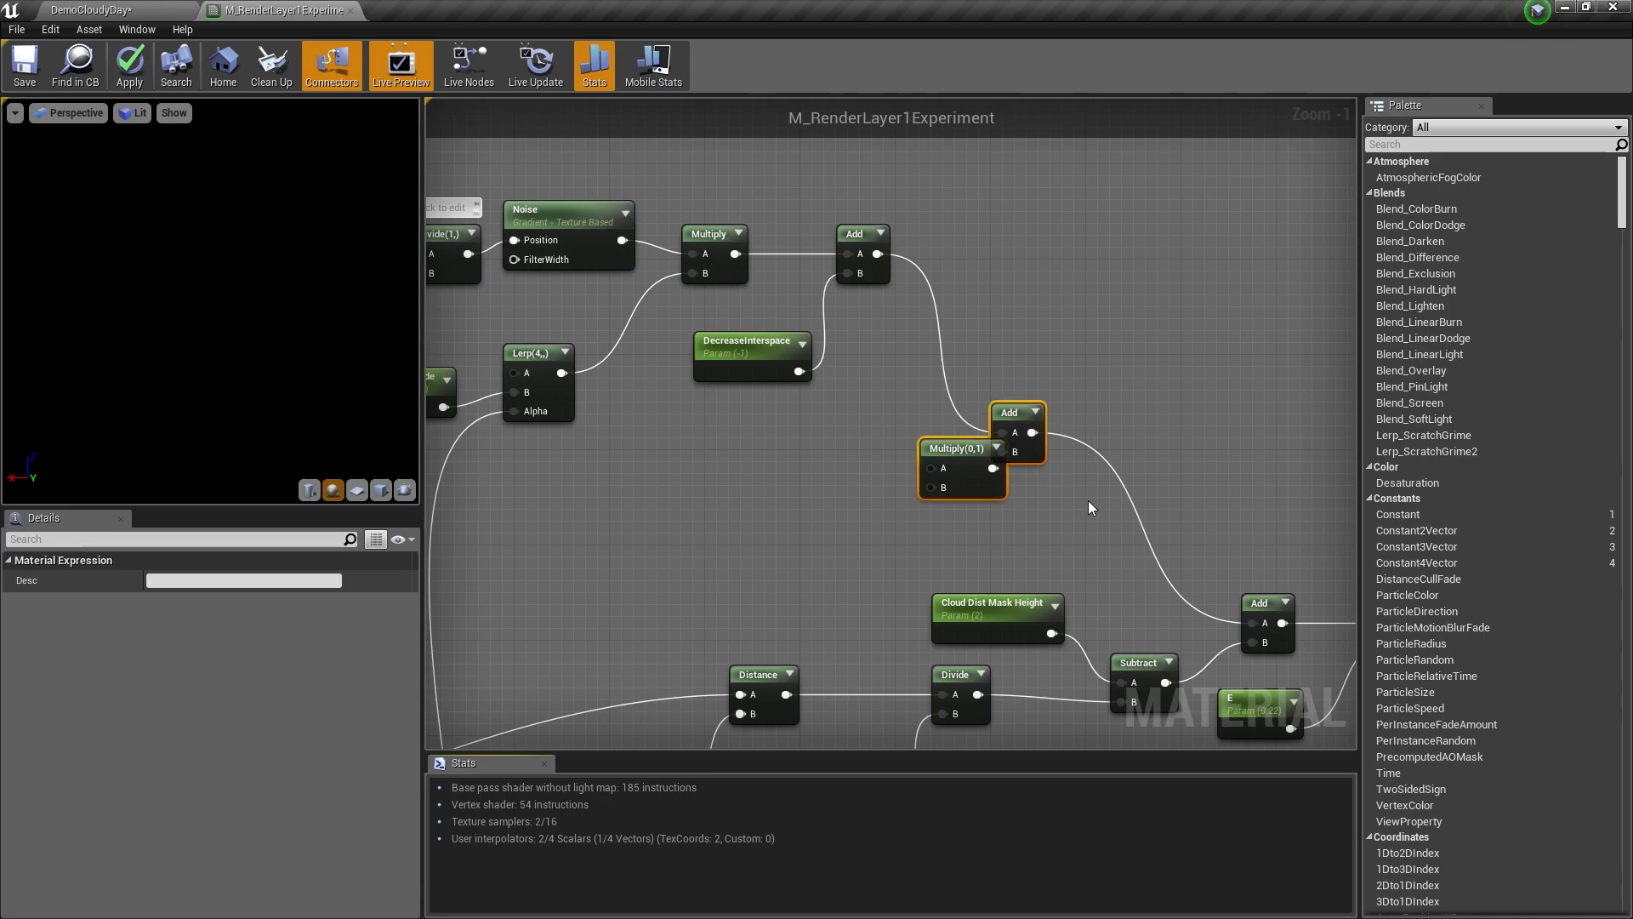
key("Delete")
Delete the gradient branch's Noise, Multiply, Add, Lerp and Divide nodes, keeping its parameter nodes.
right_click_drag(700, 278, 1091, 344)
left_click_drag(978, 269, 1259, 323)
key("Delete")
left_click(934, 417)
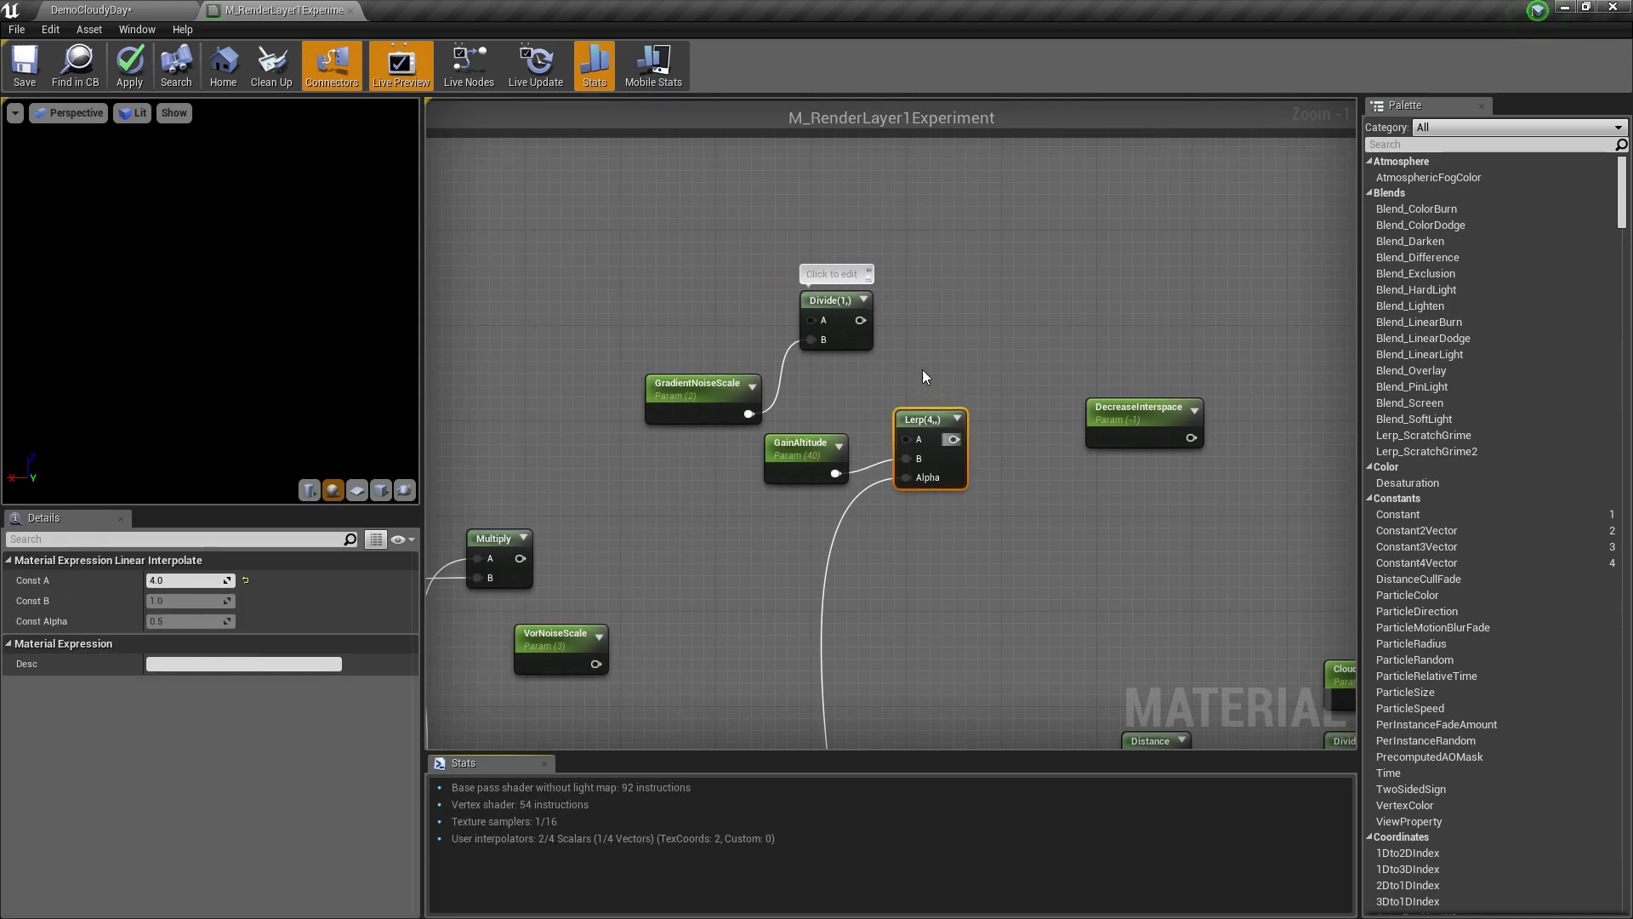
key("Delete")
left_click(863, 334)
key("Delete")
Line up the VorNoiseScale, GradientNoiseScale, GainAltitude and DecreaseInterspace parameters in a row along the upper edge of the Cloud Coverage group.
scroll(948, 517, "down", 3)
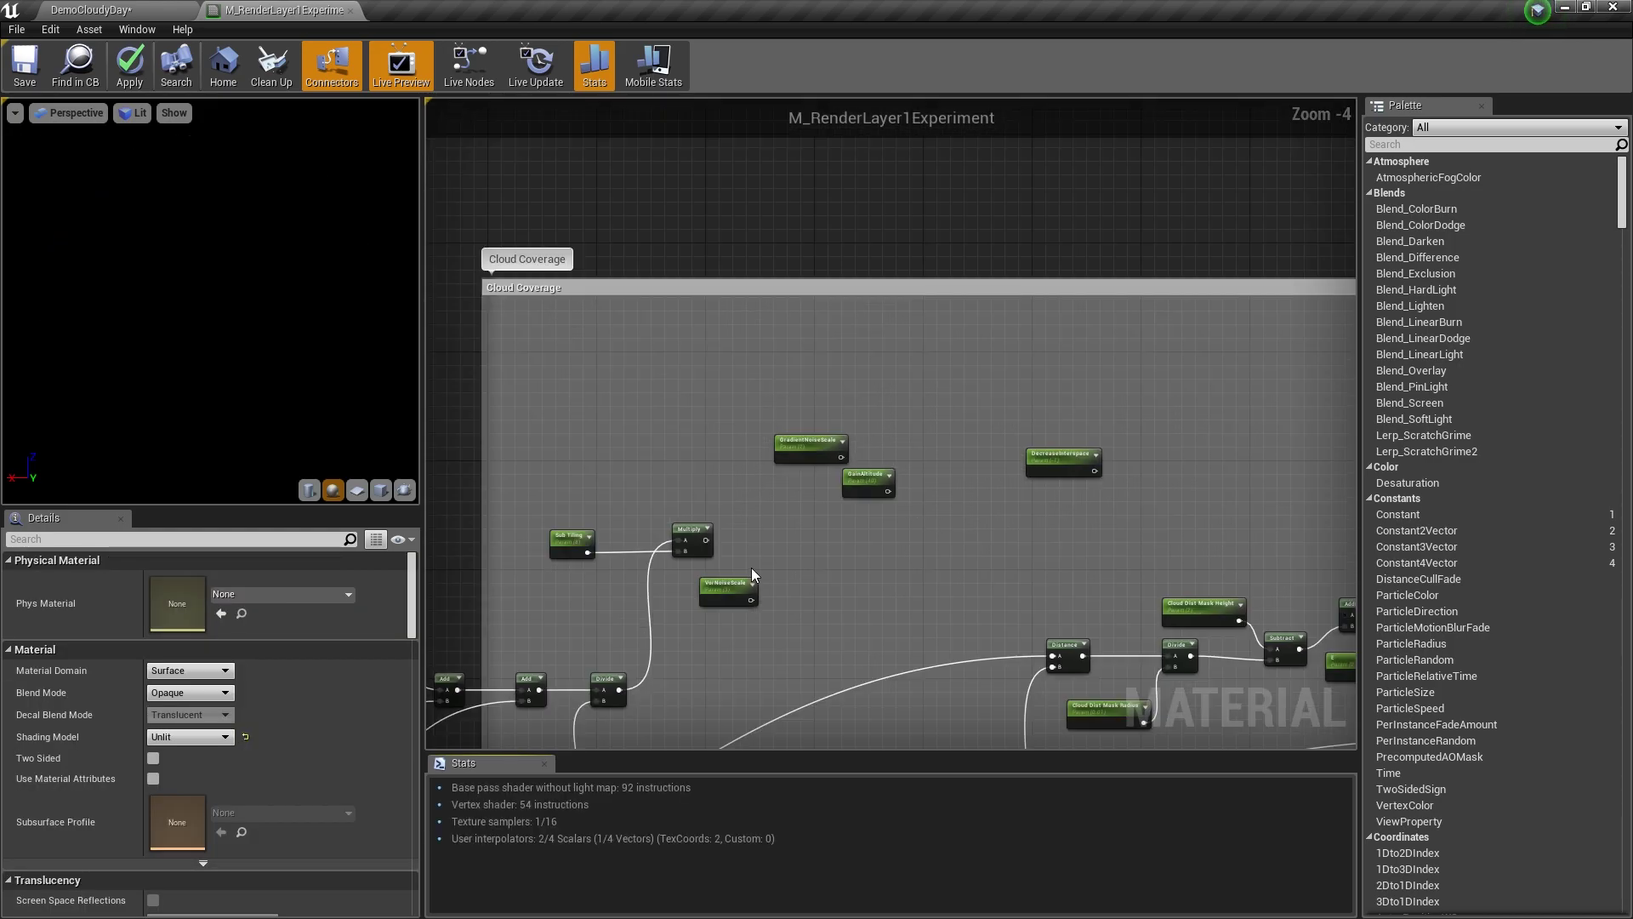
left_click_drag(728, 585, 667, 407)
left_click_drag(808, 444, 781, 349)
left_click_drag(685, 418, 664, 364)
left_click_drag(876, 468, 890, 346)
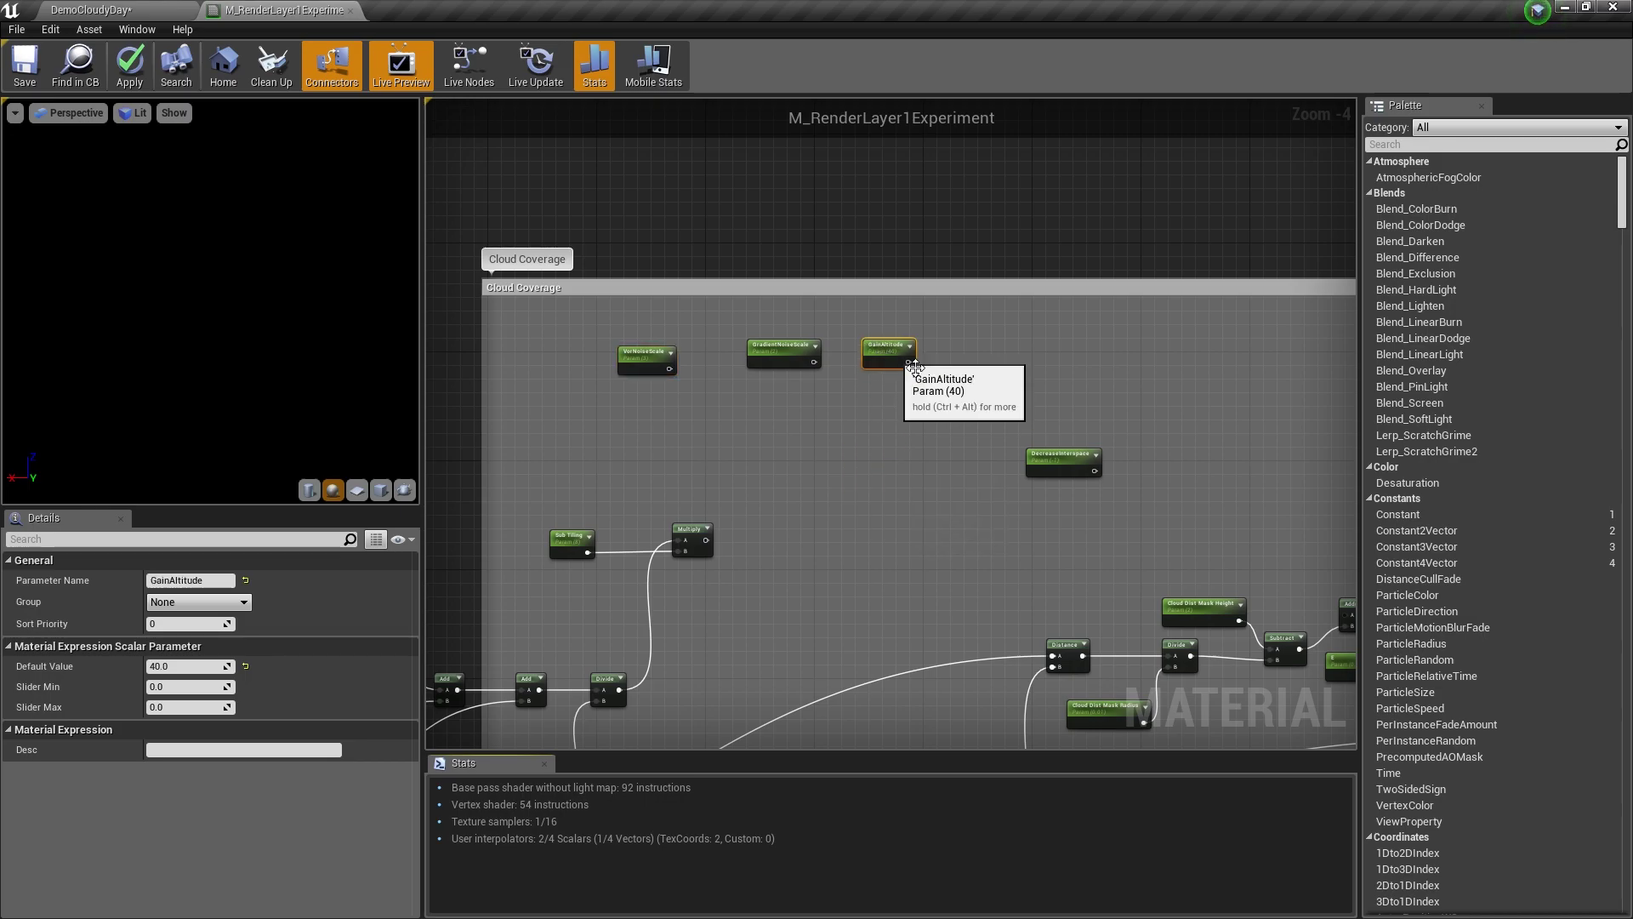
left_click_drag(1064, 466, 1044, 357)
Examine the remaining Cloud Coverage nodes, from the Sub Tiling Multiply through the distance mask chain to the final Lerp.
right_click_drag(1030, 511, 1077, 371)
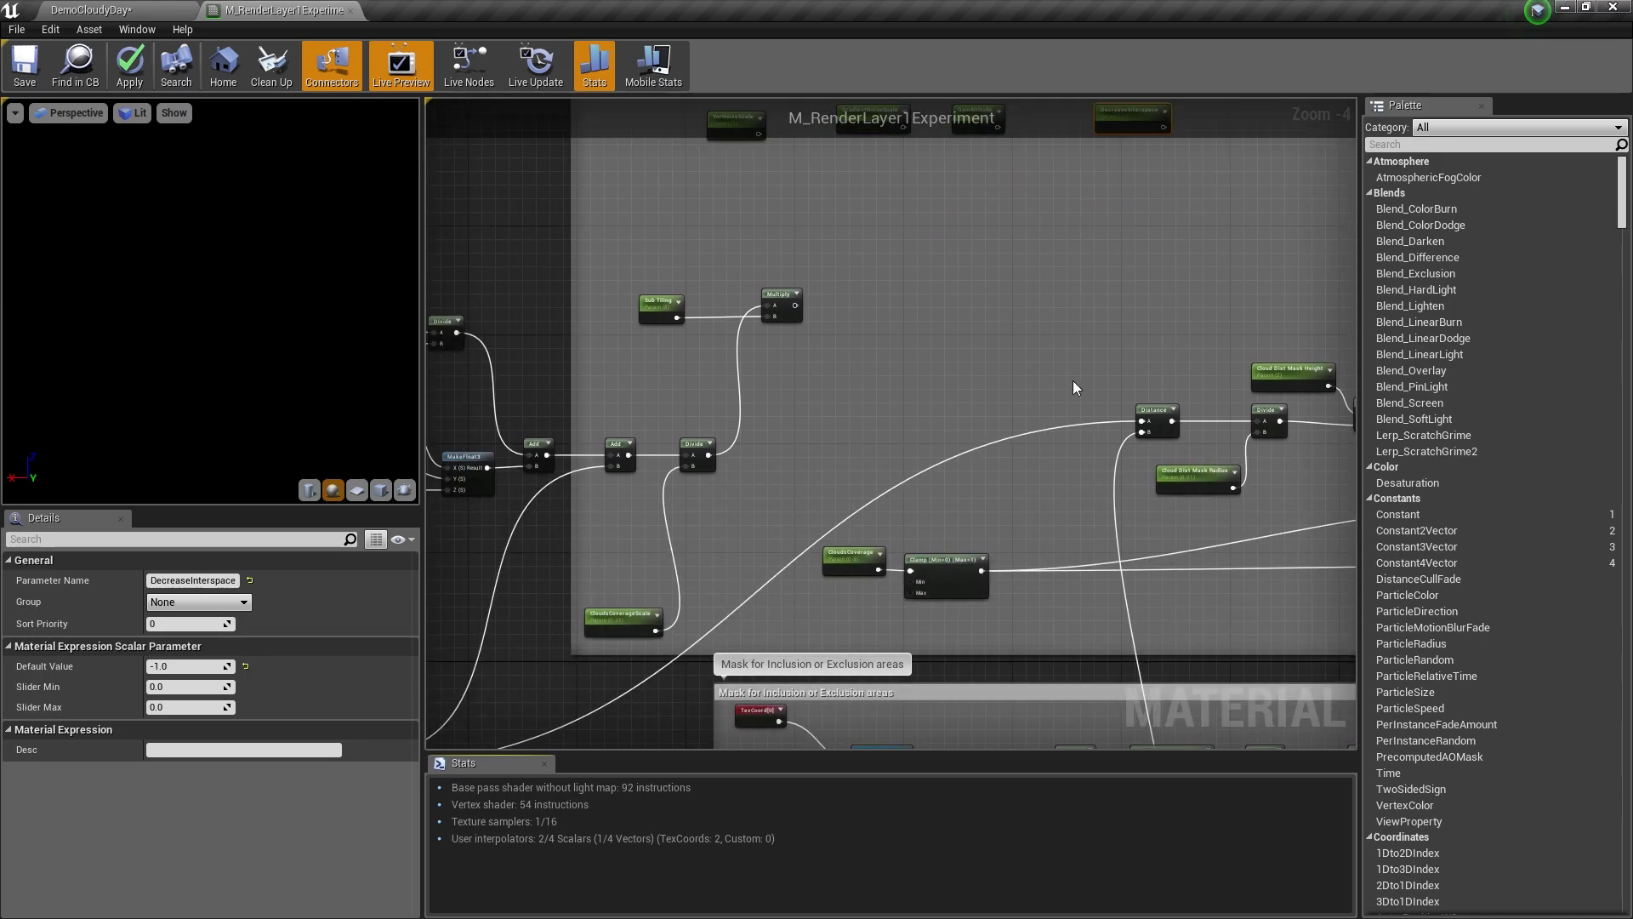
scroll(802, 482, "down", 3)
right_click_drag(816, 468, 1034, 404)
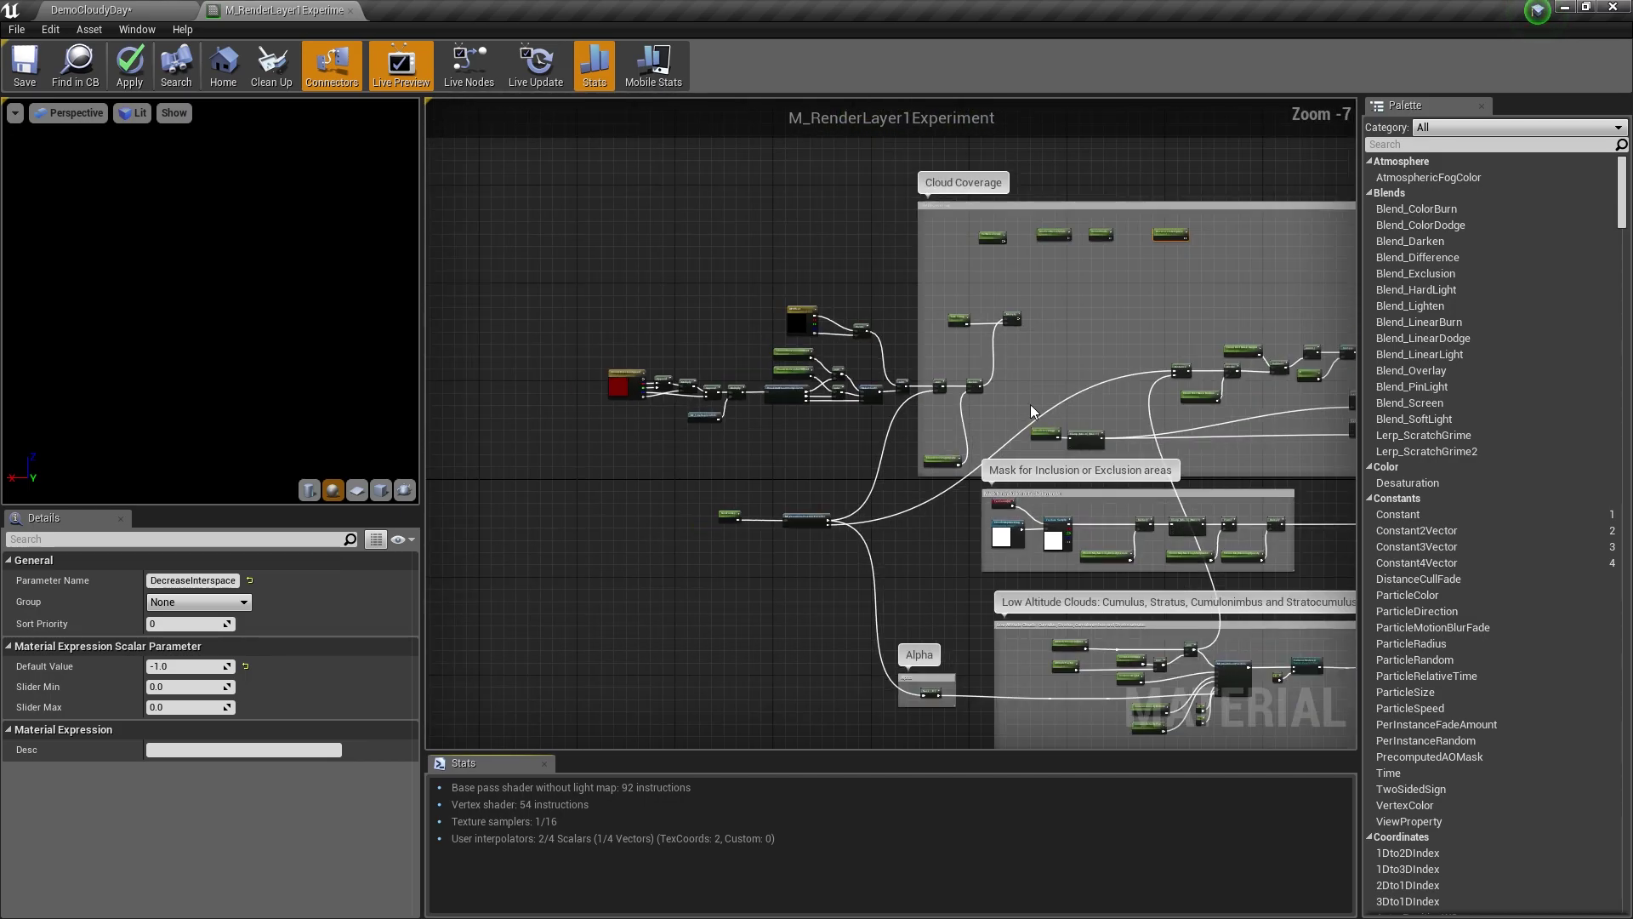
scroll(1000, 489, "up", 3)
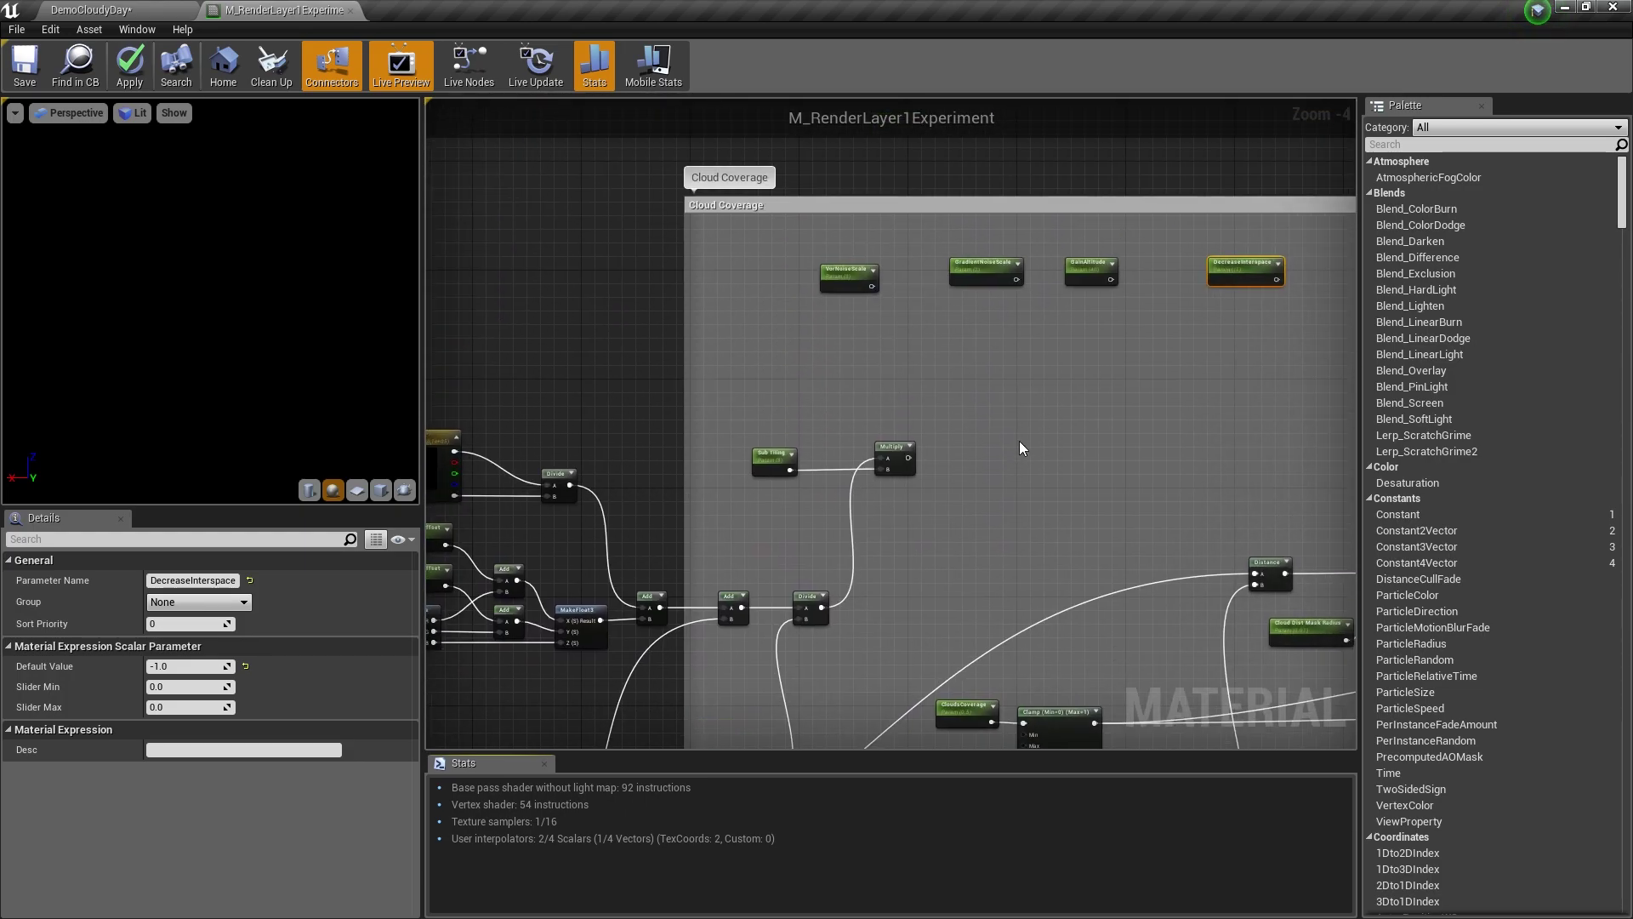
right_click_drag(1079, 416, 985, 343)
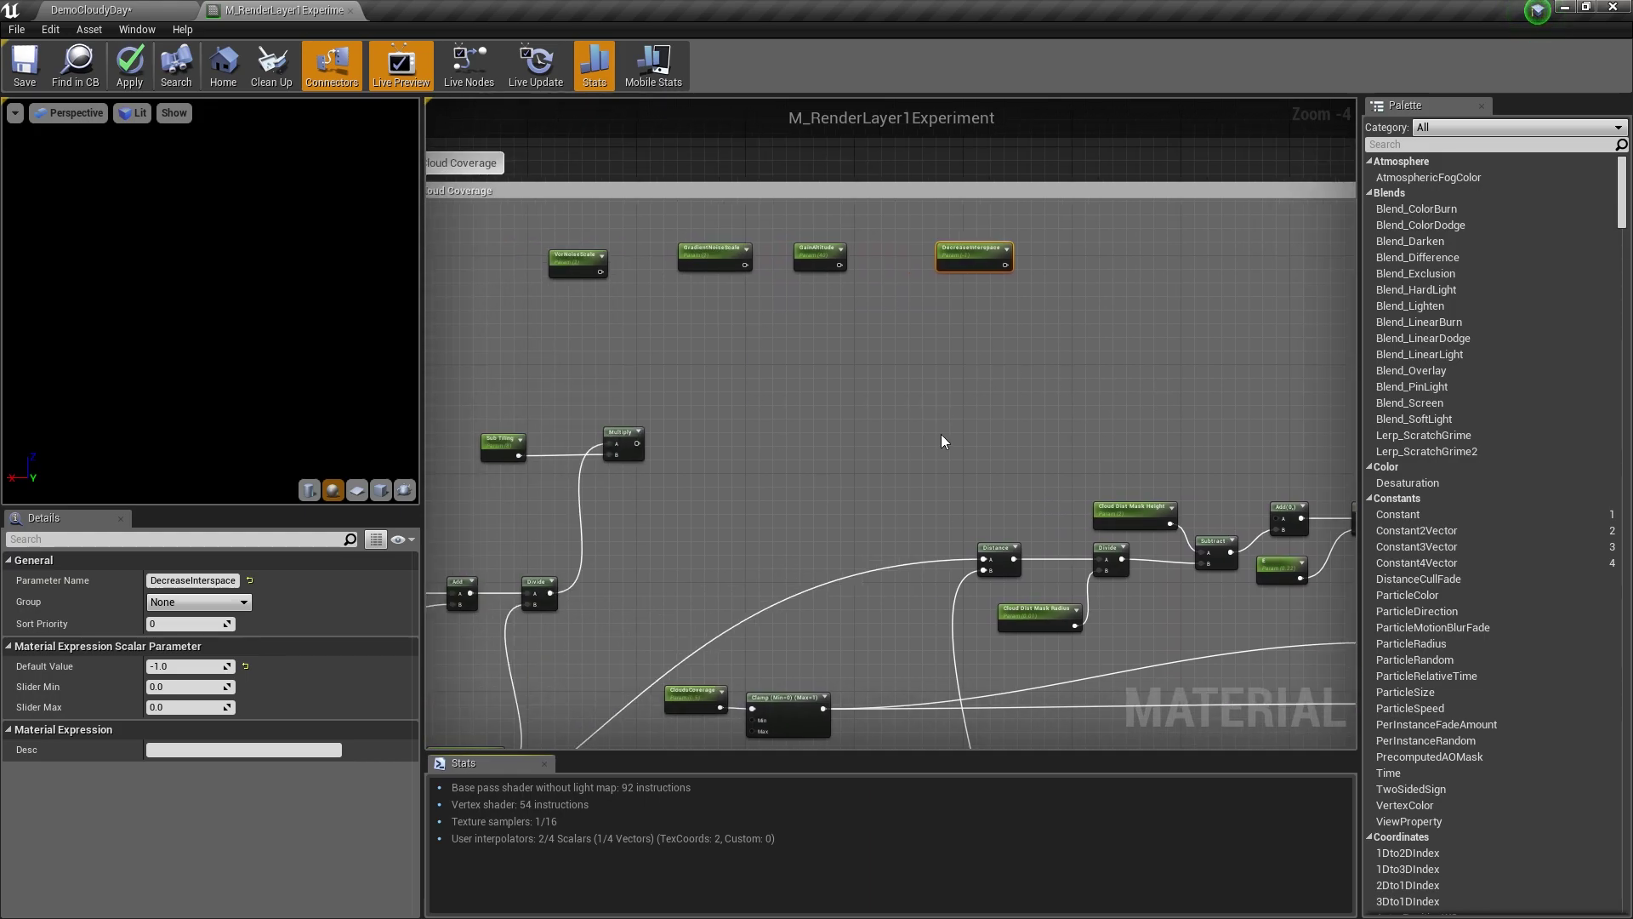
right_click_drag(933, 421, 831, 358)
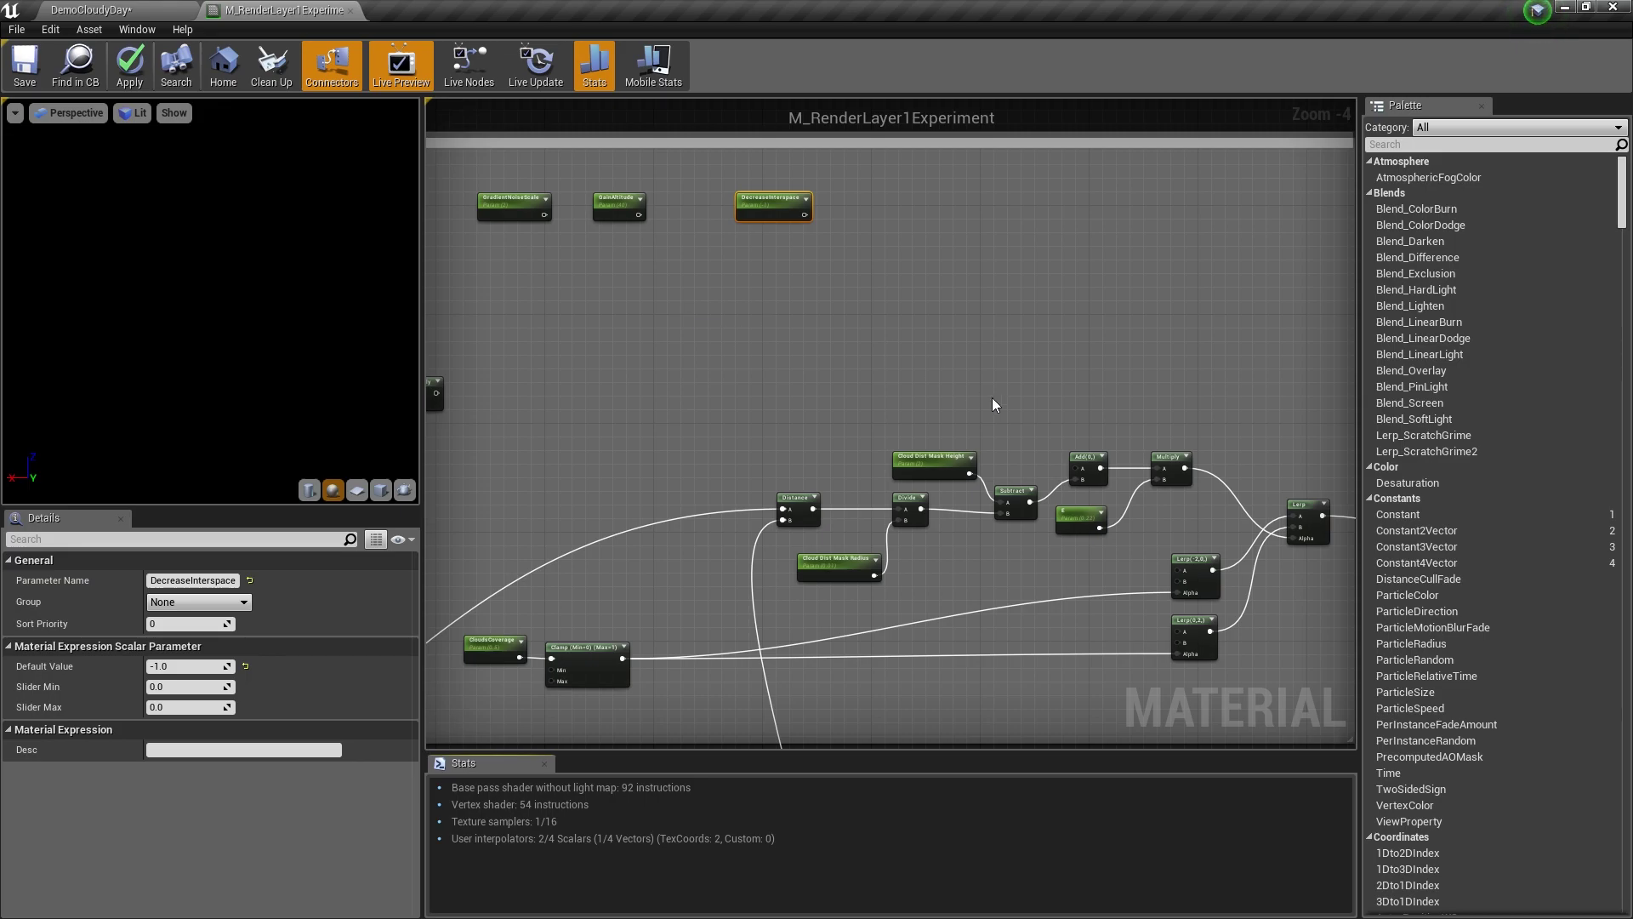
scroll(990, 419, "up", 5)
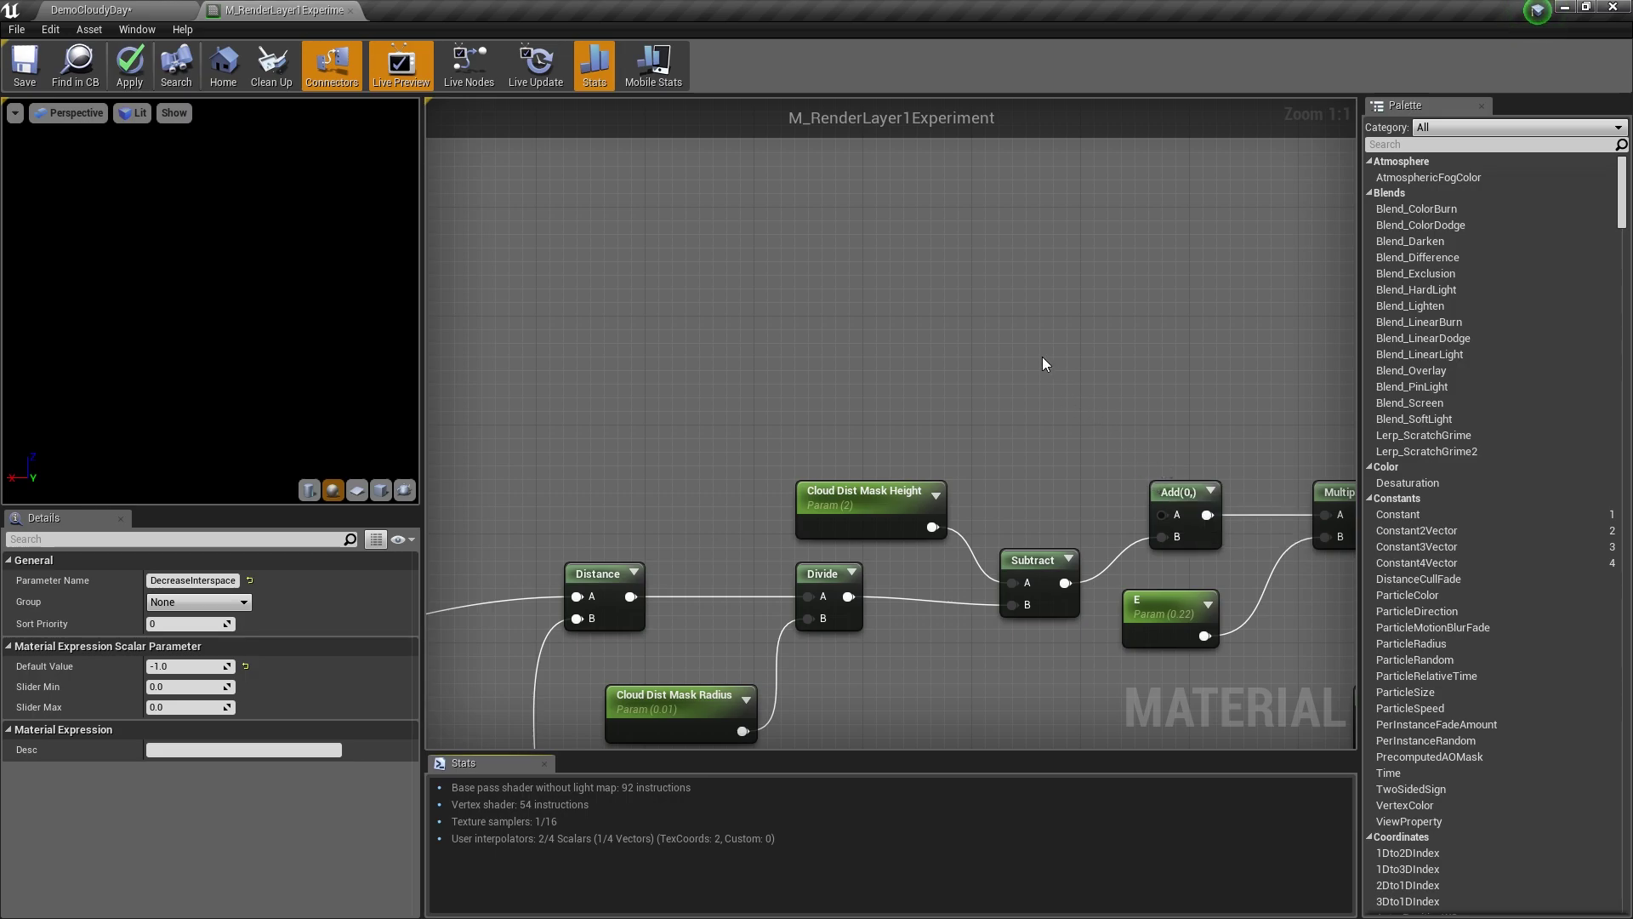
scroll(1090, 417, "down", 3)
right_click_drag(1132, 440, 895, 400)
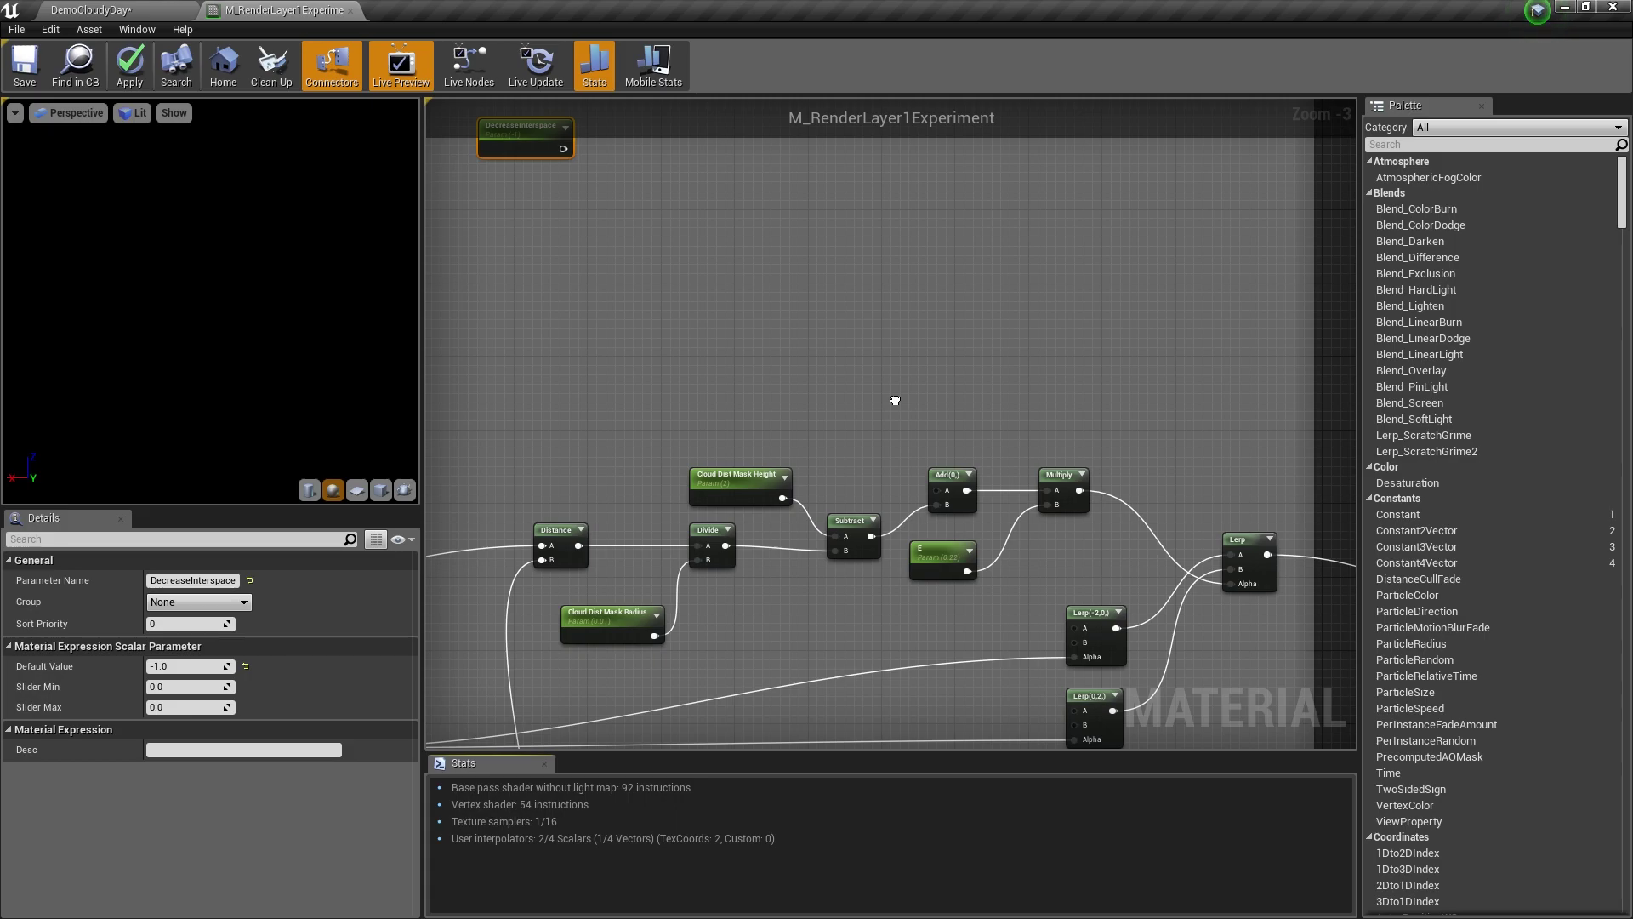
Trace the graph back to the CloudsDirectionSpeed, MF_TimeReplication and WPOffset nodes and examine how they feed the cloud position.
right_click_drag(895, 400, 1170, 356)
scroll(961, 335, "down", 3)
right_click_drag(890, 334, 992, 424)
scroll(923, 408, "up", 4)
right_click_drag(880, 410, 1280, 321)
scroll(1279, 321, "down", 3)
scroll(948, 402, "up", 2)
scroll(948, 401, "up", 1)
right_click_drag(947, 401, 1361, 348)
right_click_drag(593, 353, 813, 373)
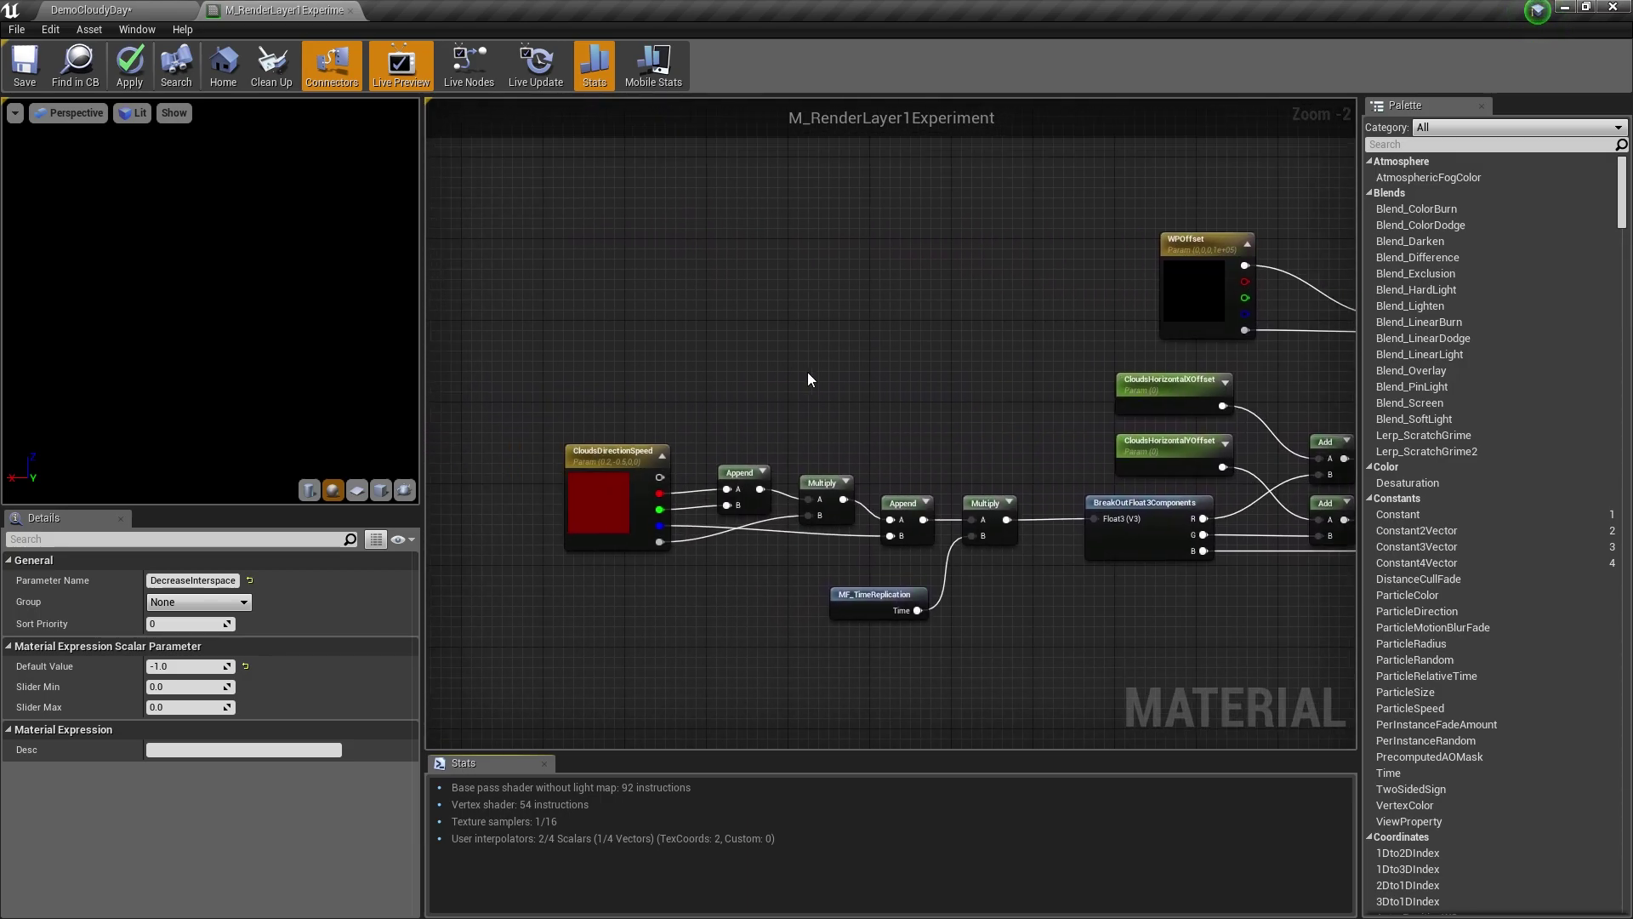
Follow the position chain into Cloud Coverage, and preview the MF_PseudoVolTextureEncoder node on a flat plane.
right_click_drag(1070, 618, 609, 602)
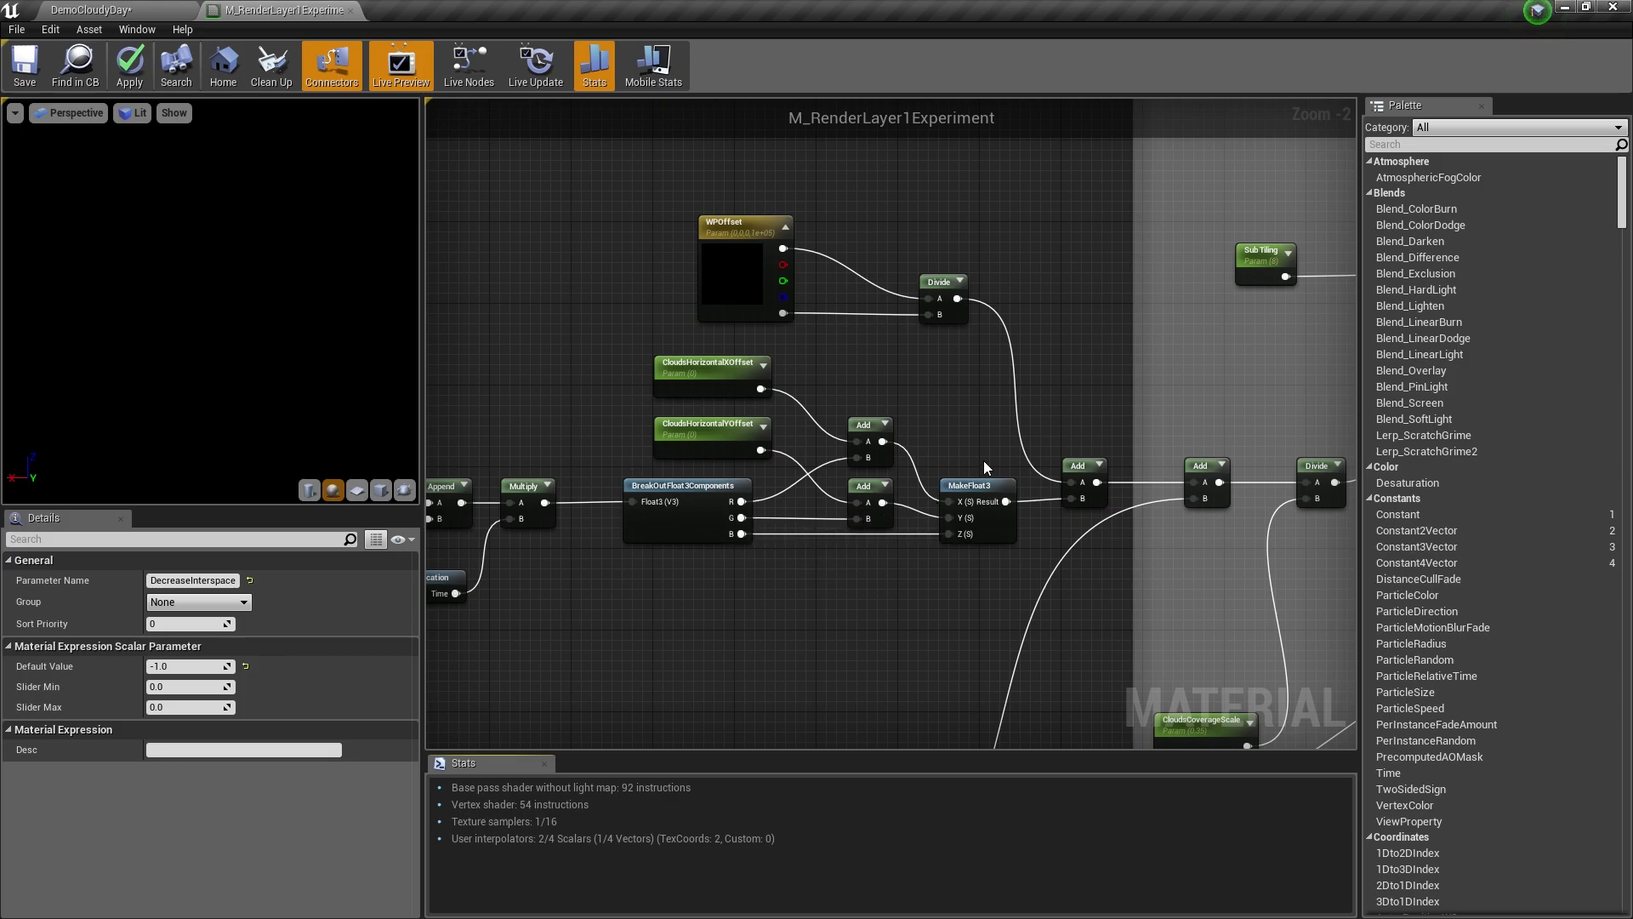
right_click_drag(1083, 388, 930, 387)
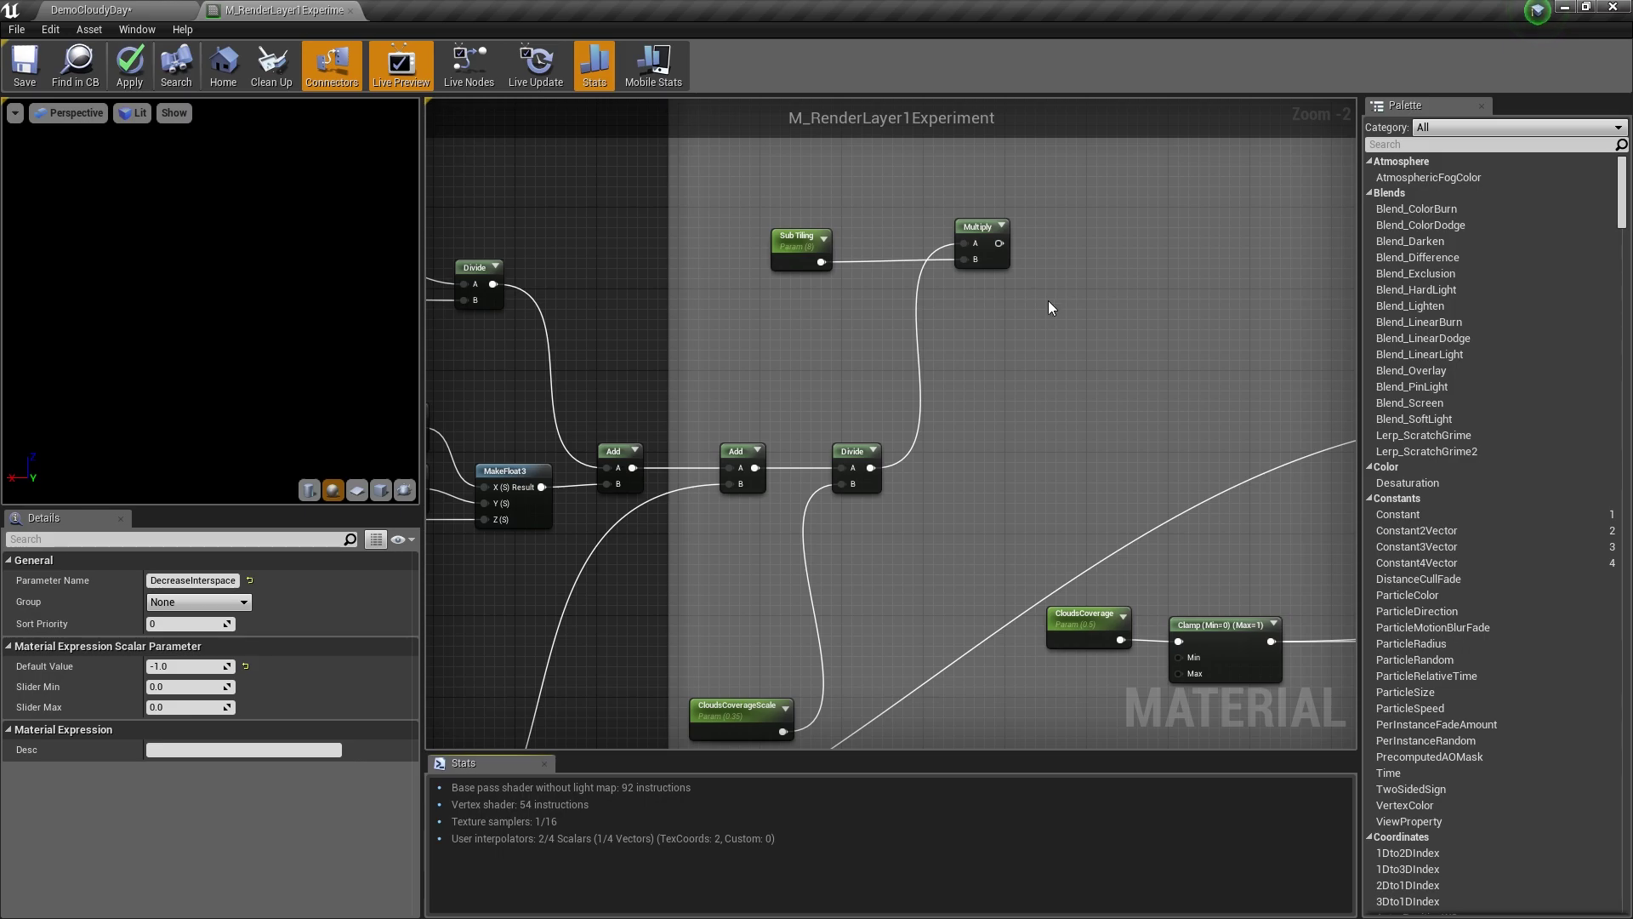
scroll(1043, 315, "down", 3)
right_click_drag(874, 417, 922, 486)
scroll(791, 450, "up", 4)
right_click(733, 513)
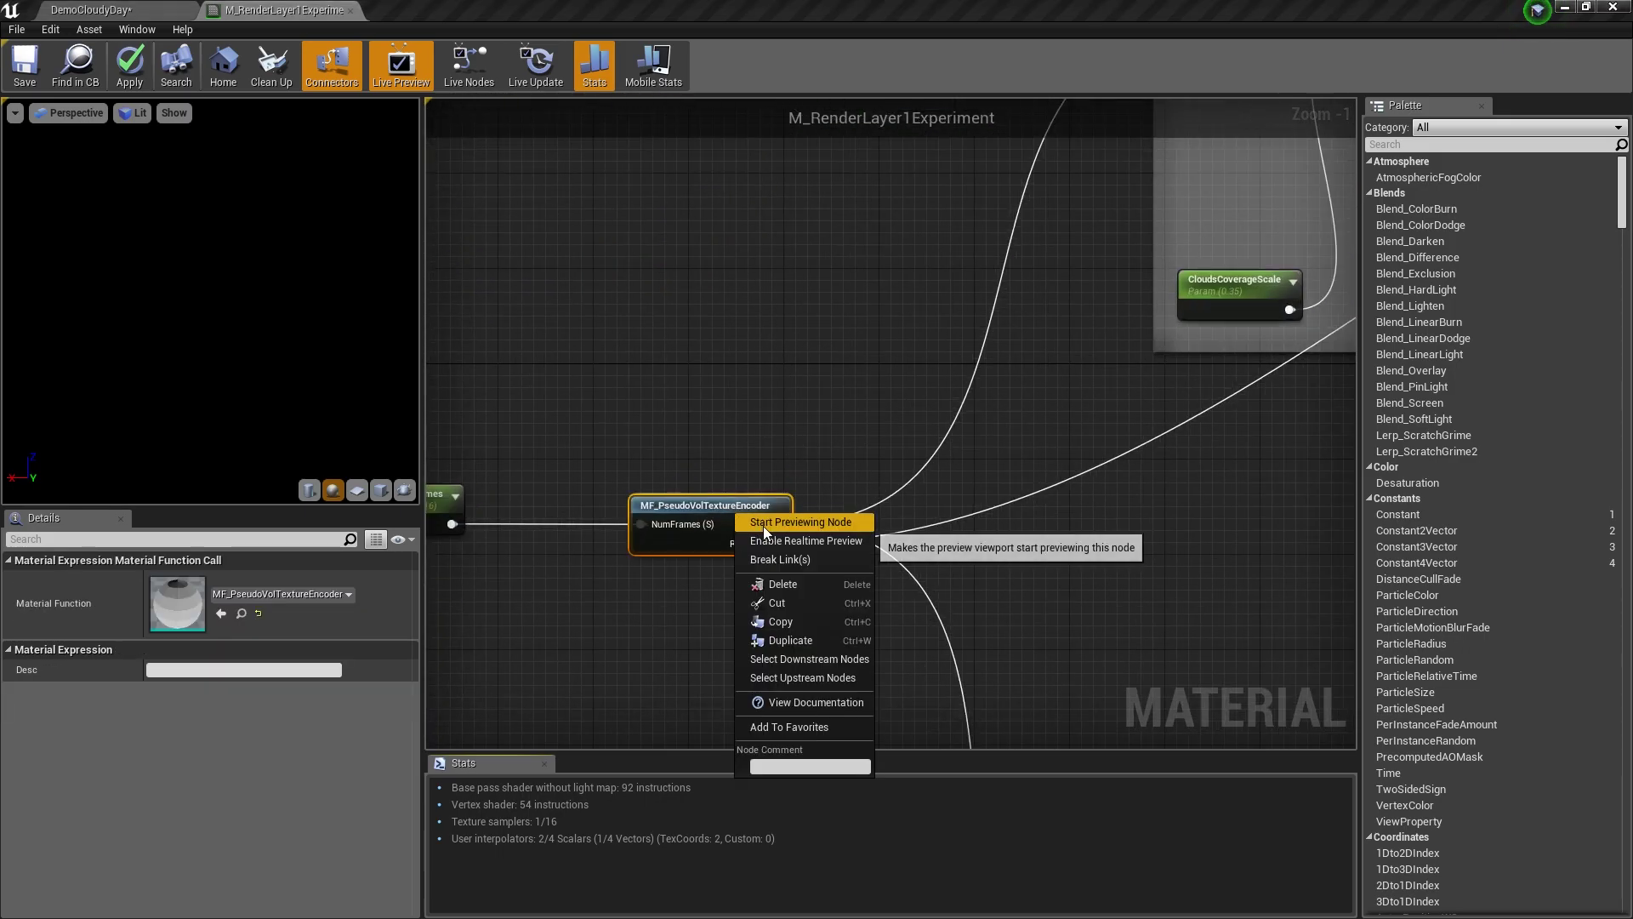
left_click(763, 525)
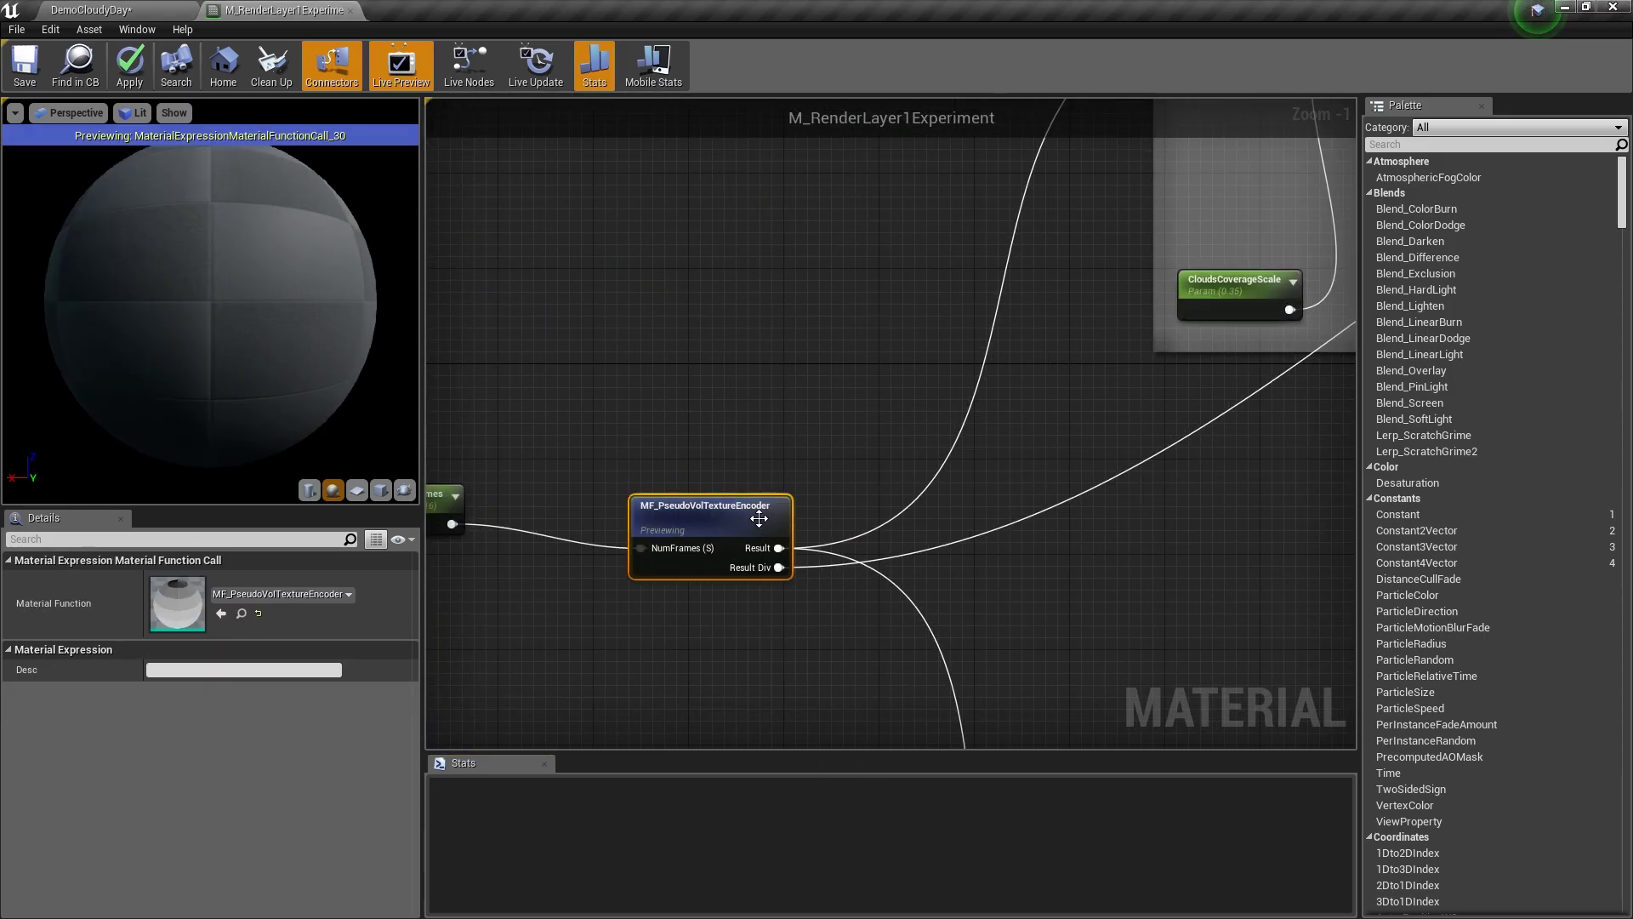
left_click(356, 491)
Add a Noise node to the Cloud Coverage group beside the Sub Tiling Multiply node.
right_click_drag(895, 390, 568, 554)
scroll(1165, 302, "down", 3)
right_click_drag(1156, 306, 819, 531)
right_click_drag(974, 336, 875, 406)
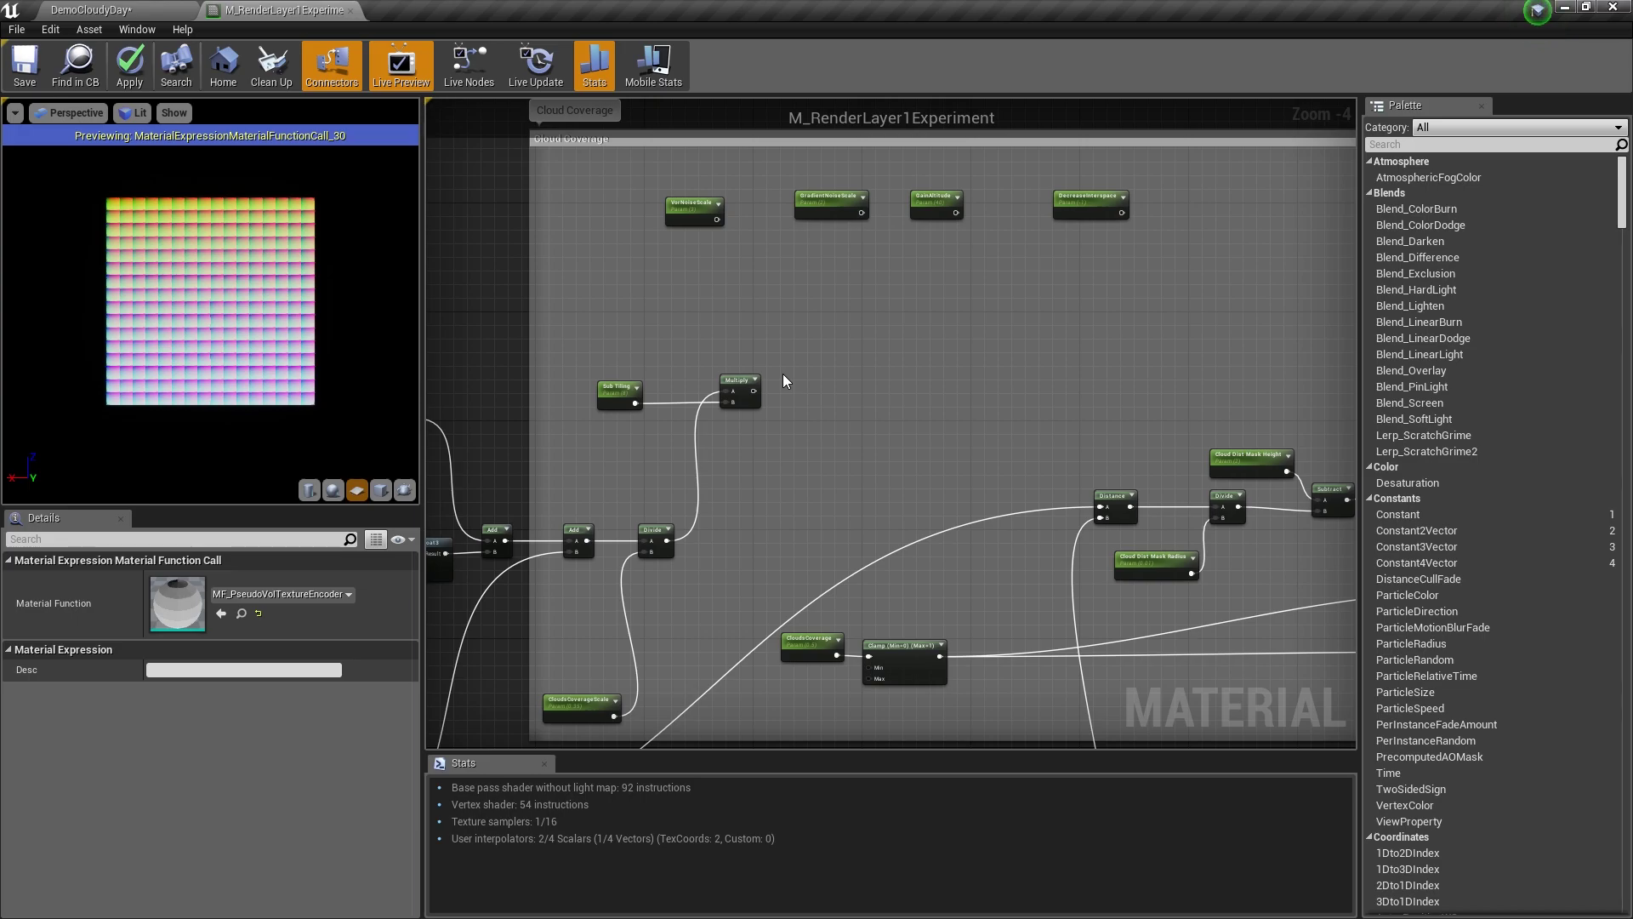
right_click(820, 340)
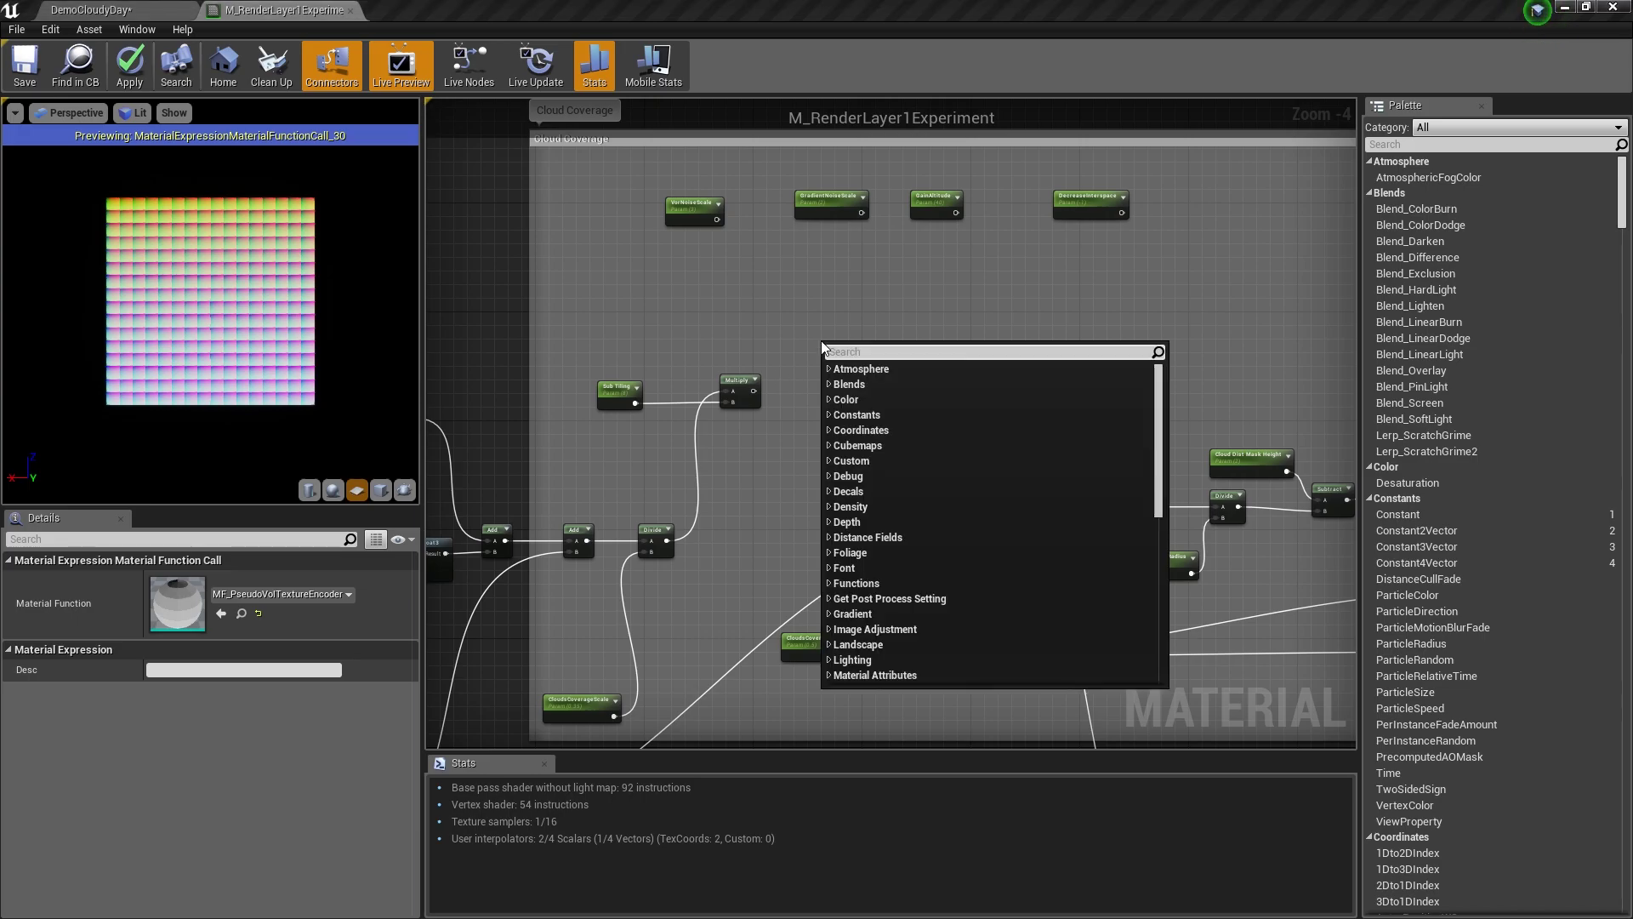
left_click(851, 385)
right_click(854, 365)
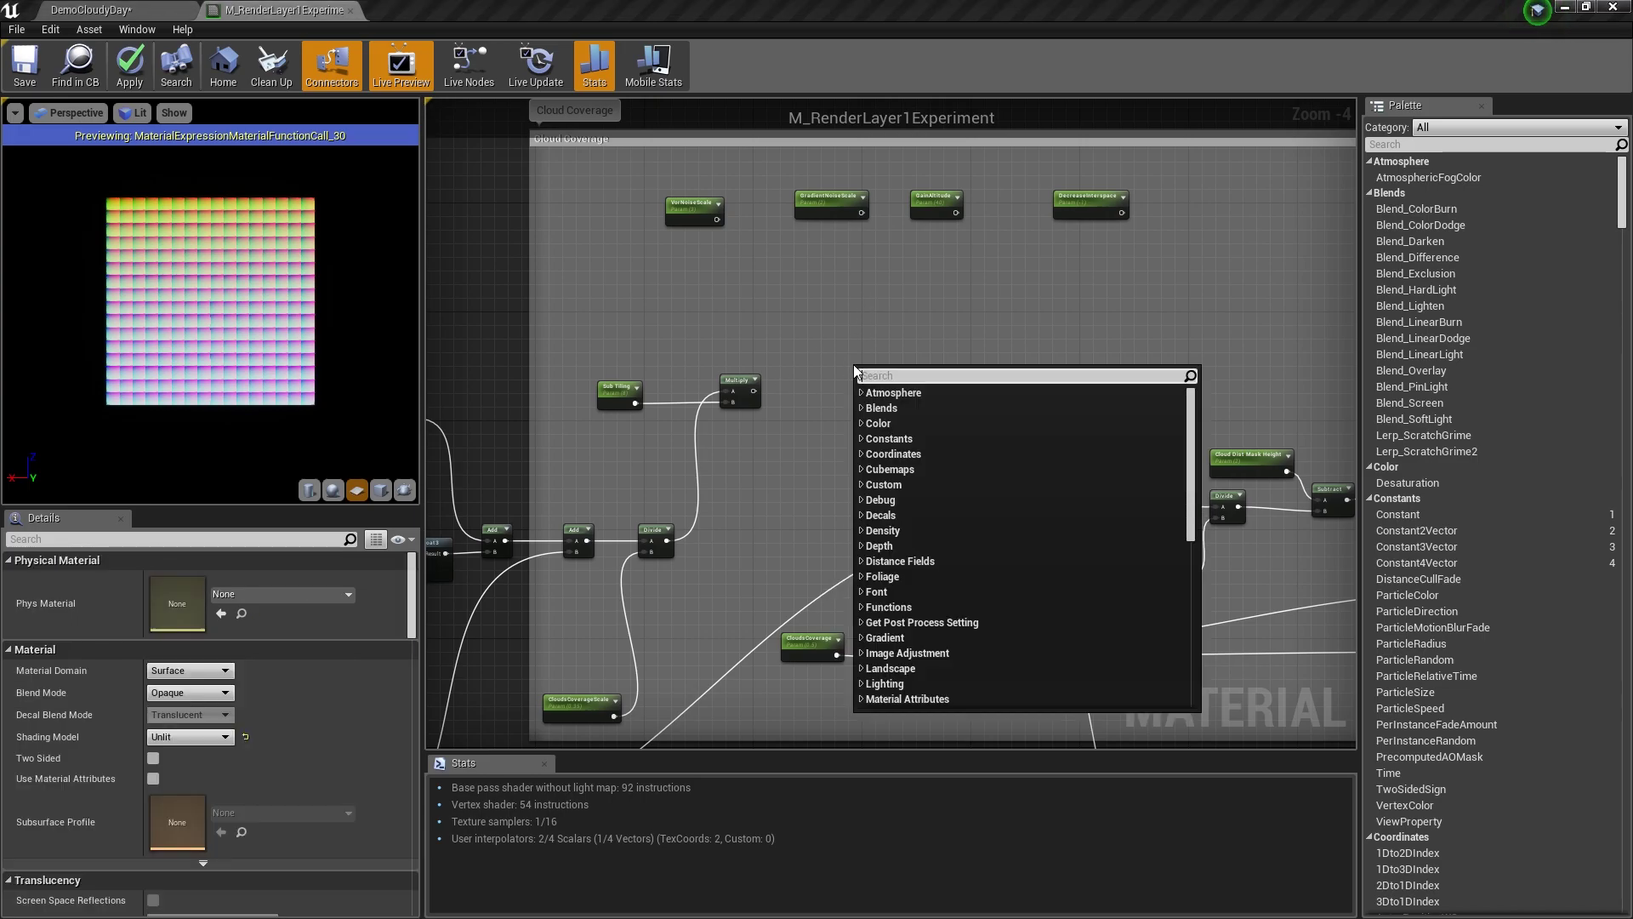
type("noise")
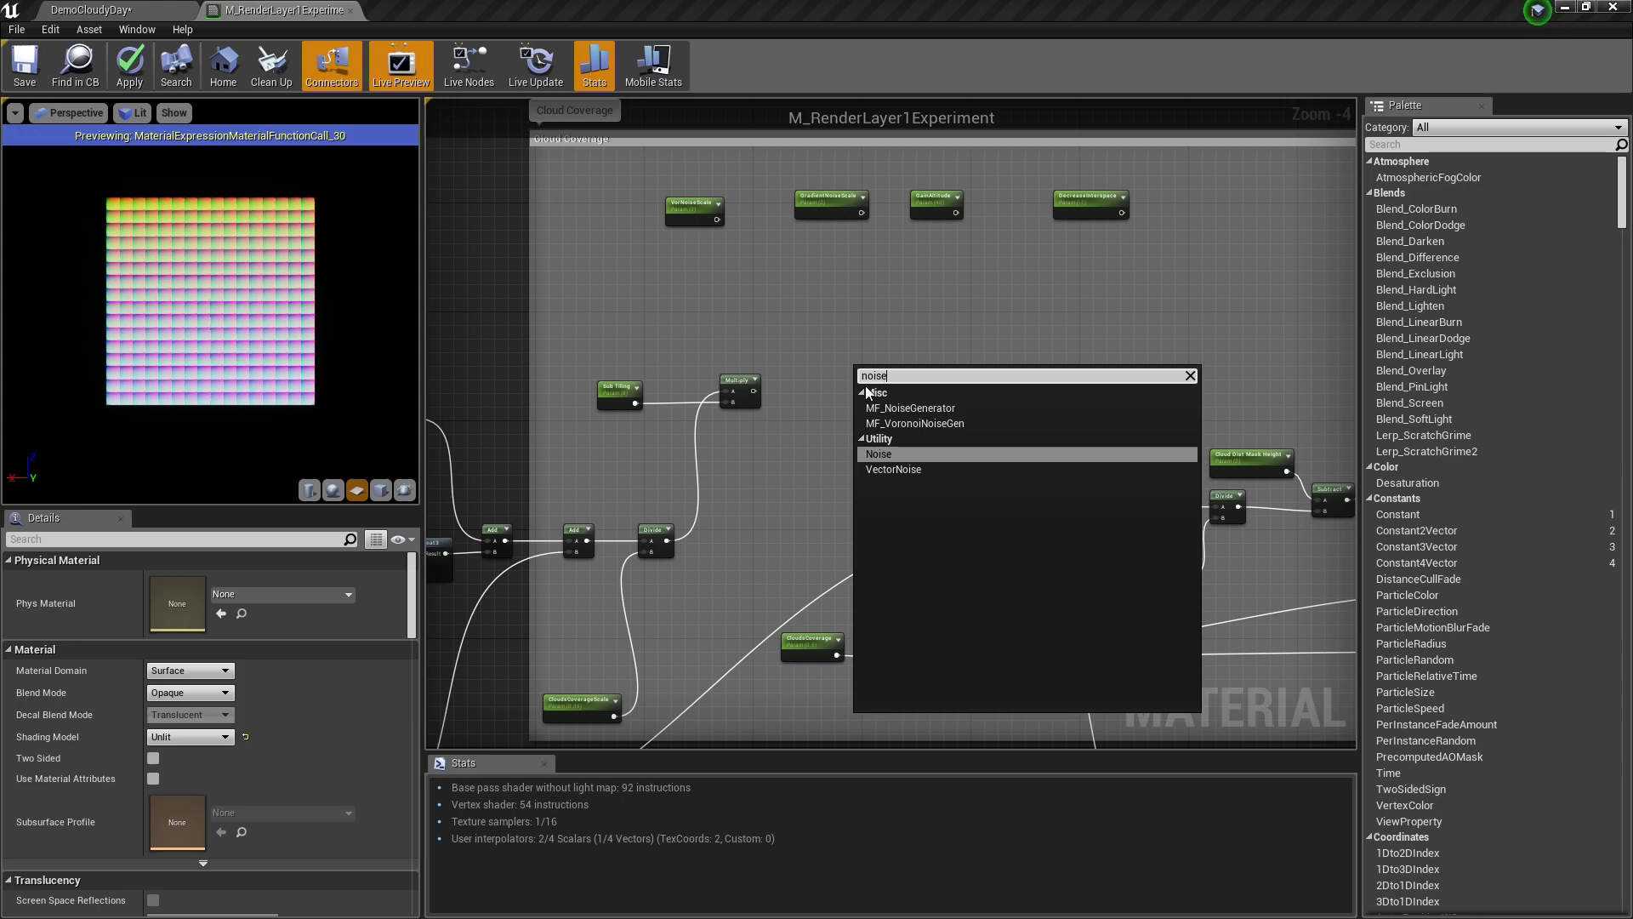
left_click(885, 453)
Wire the Sub Tiling Multiply into the Noise node's Position and the Noise output into input A of the distance mask's Add node.
scroll(865, 390, "up", 4)
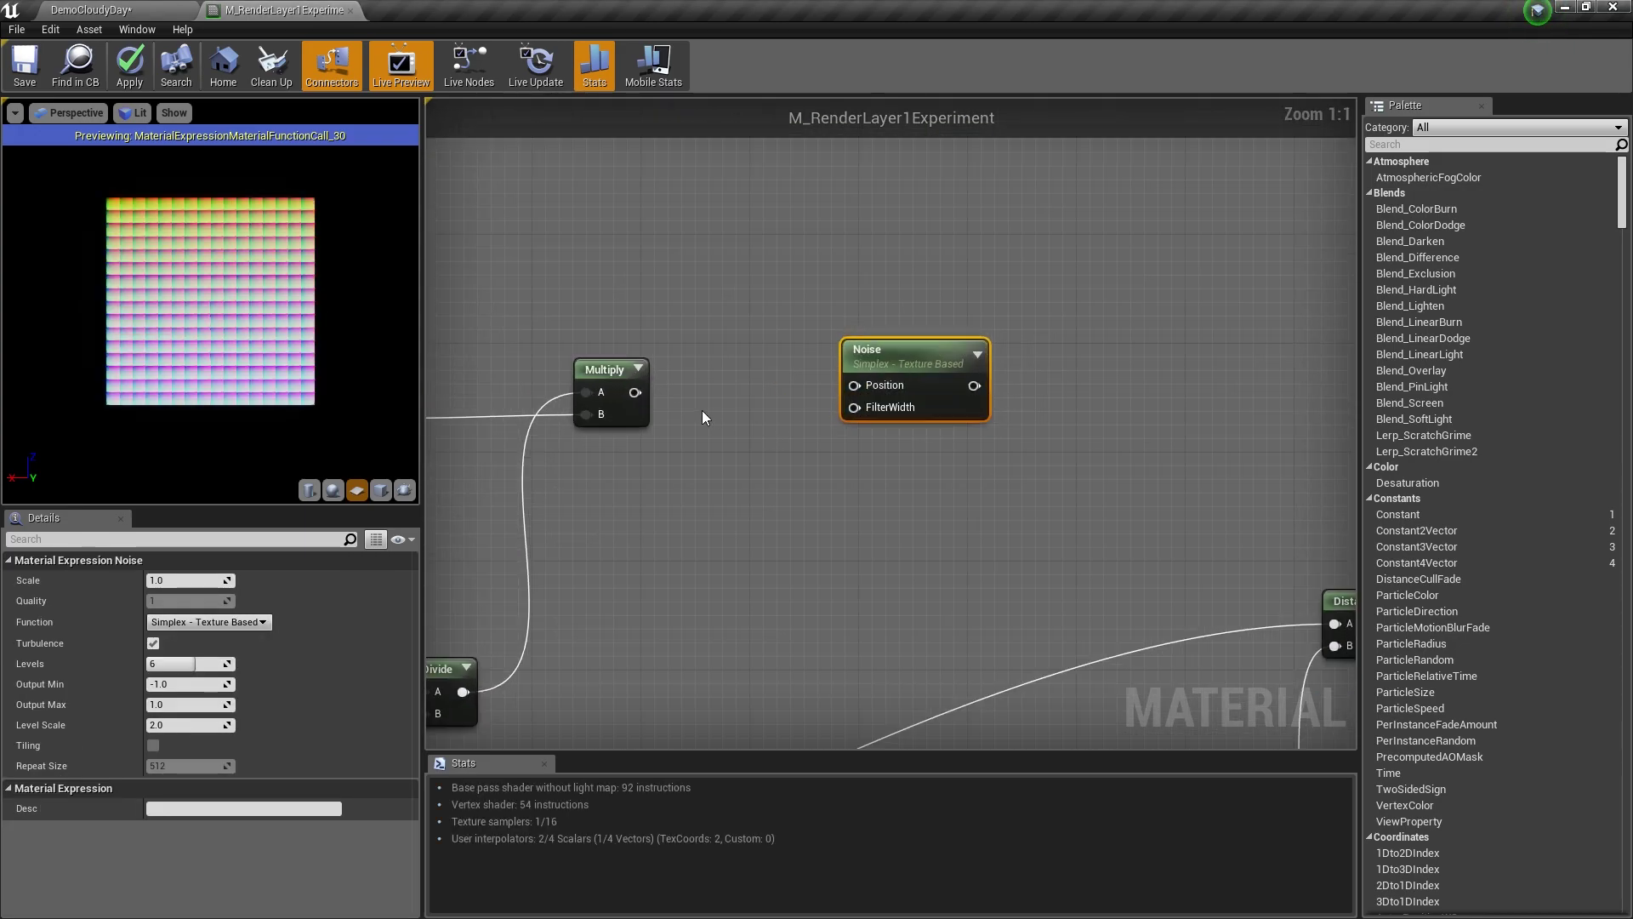
left_click_drag(636, 392, 775, 404)
left_click_drag(877, 396, 855, 385)
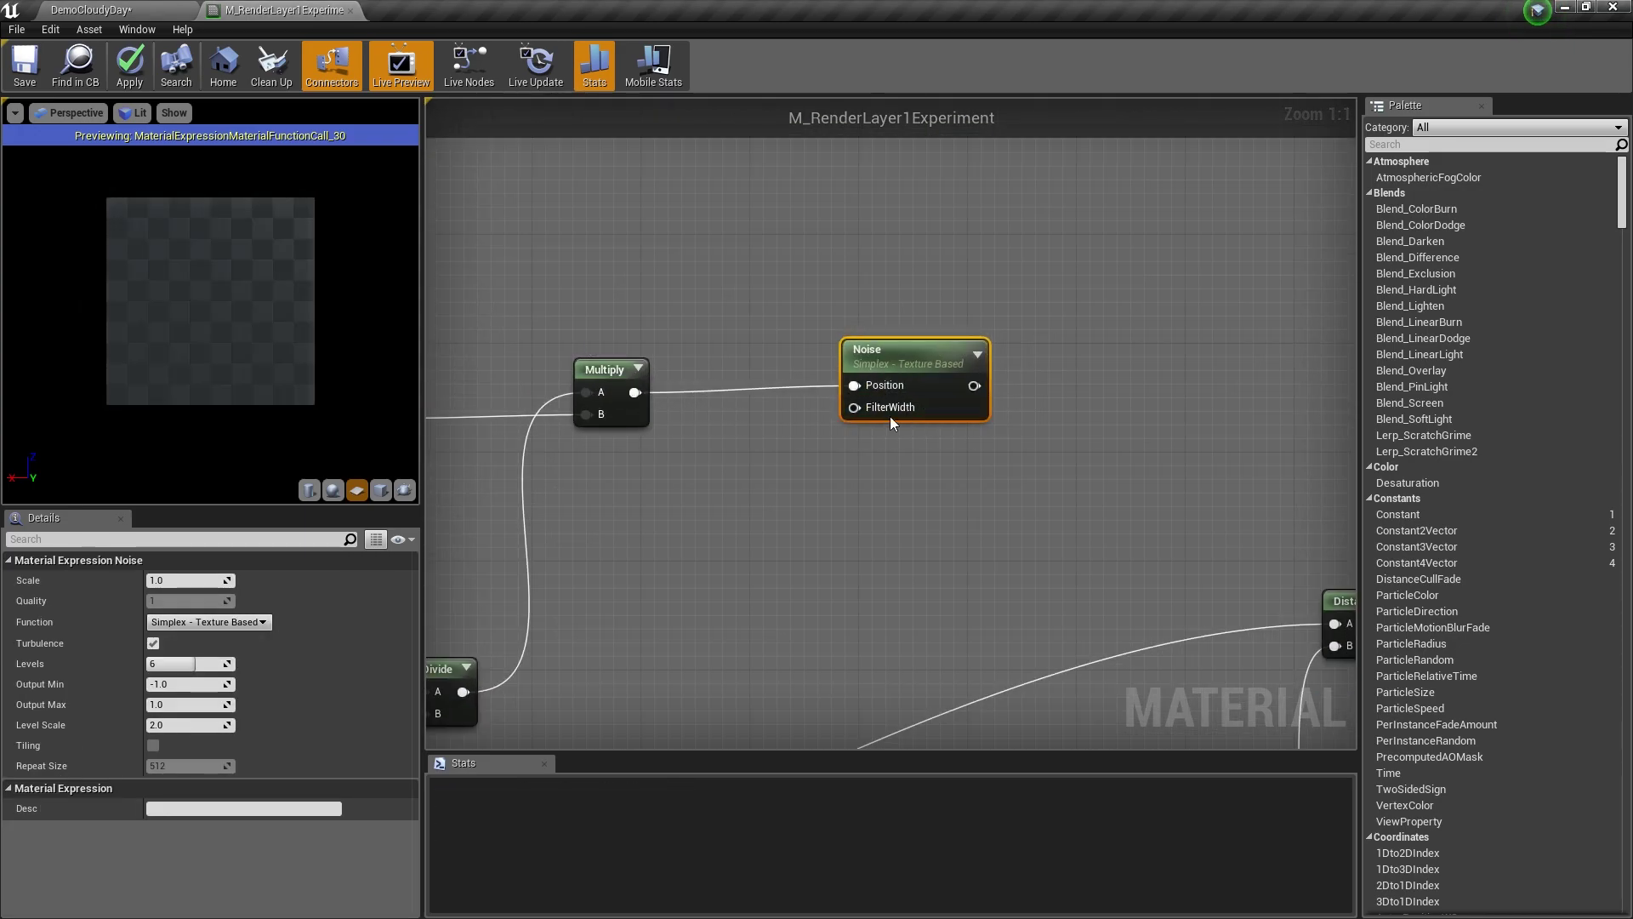
scroll(865, 386, "down", 3)
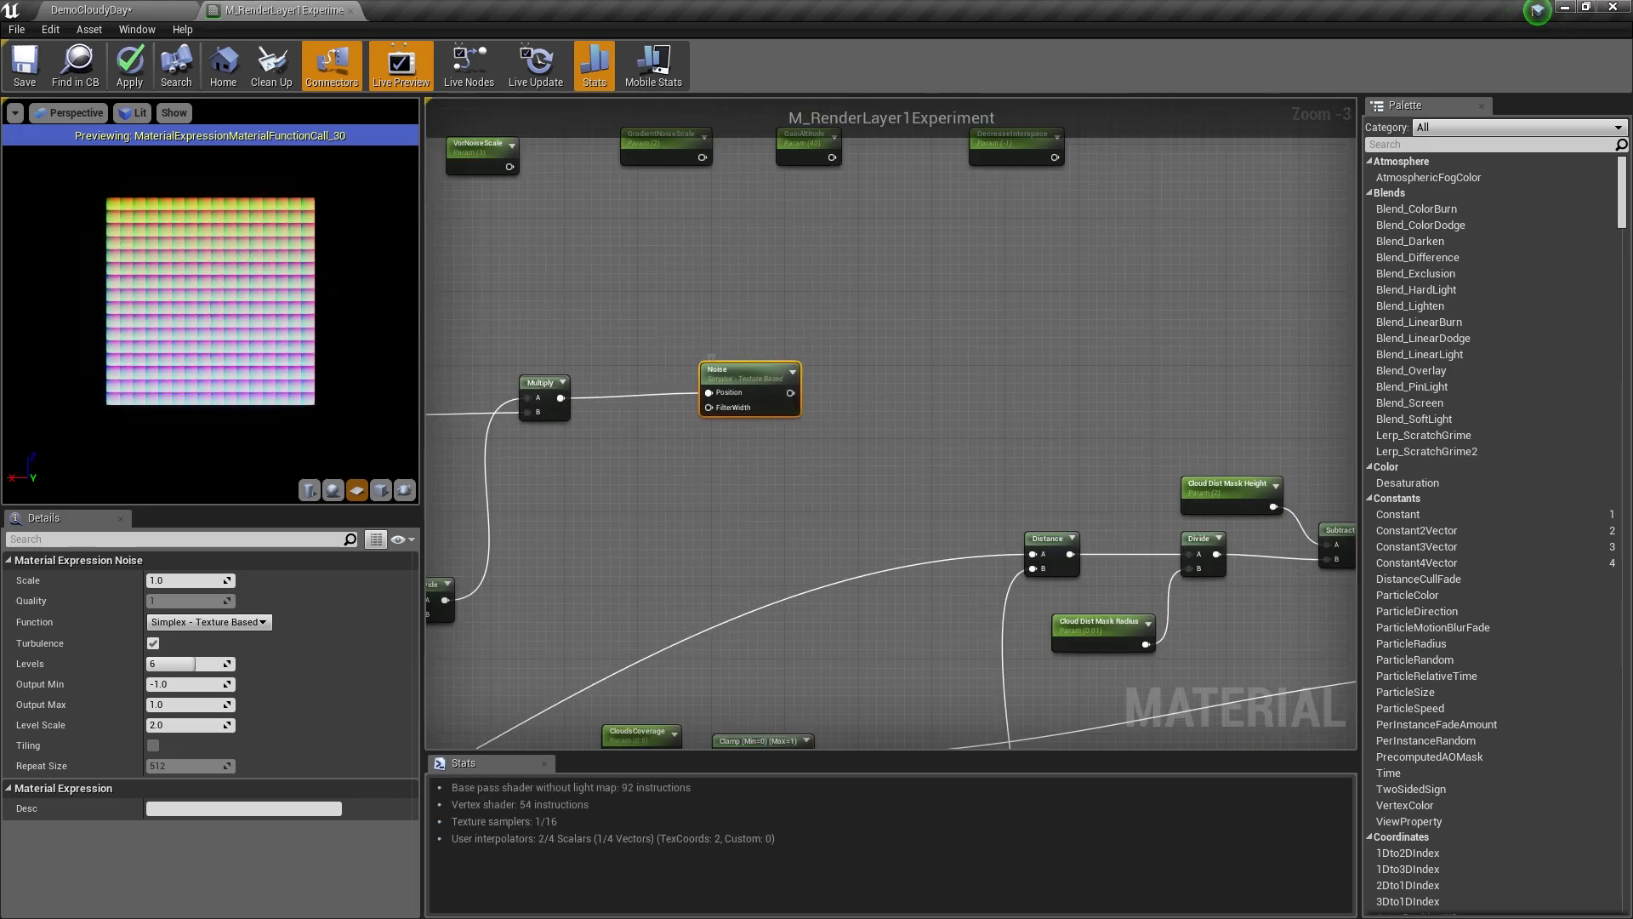
right_click_drag(976, 353, 725, 344)
left_click_drag(536, 383, 1175, 492)
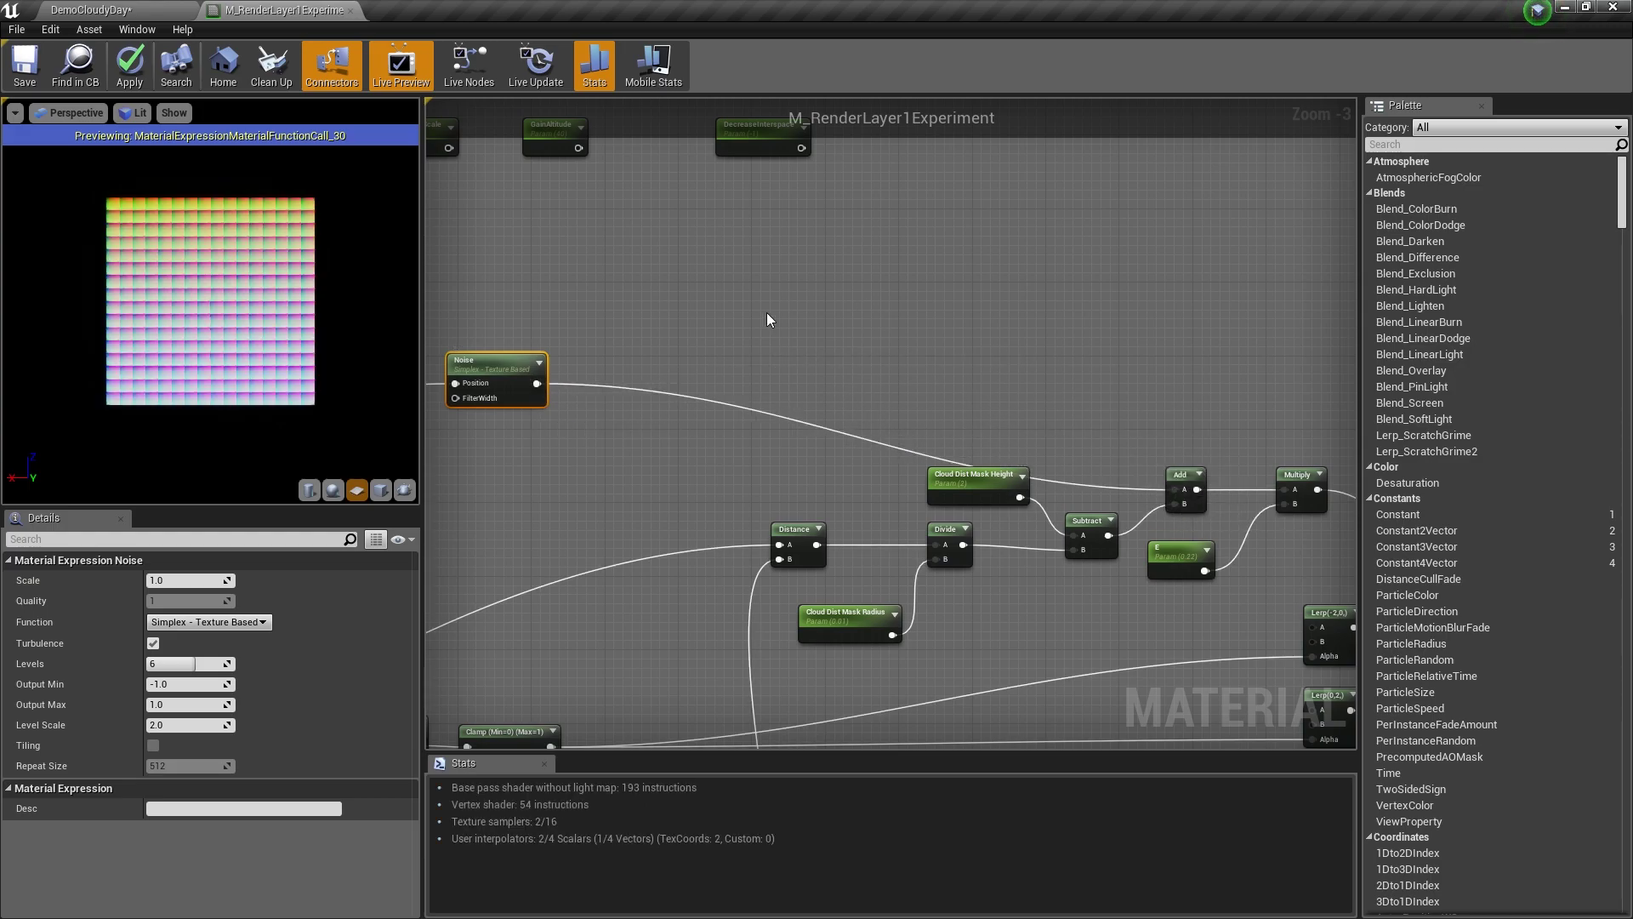
Preview the new Noise node's output on the plane and apply the material with its Turbulence turned off.
right_click_drag(765, 313, 974, 314)
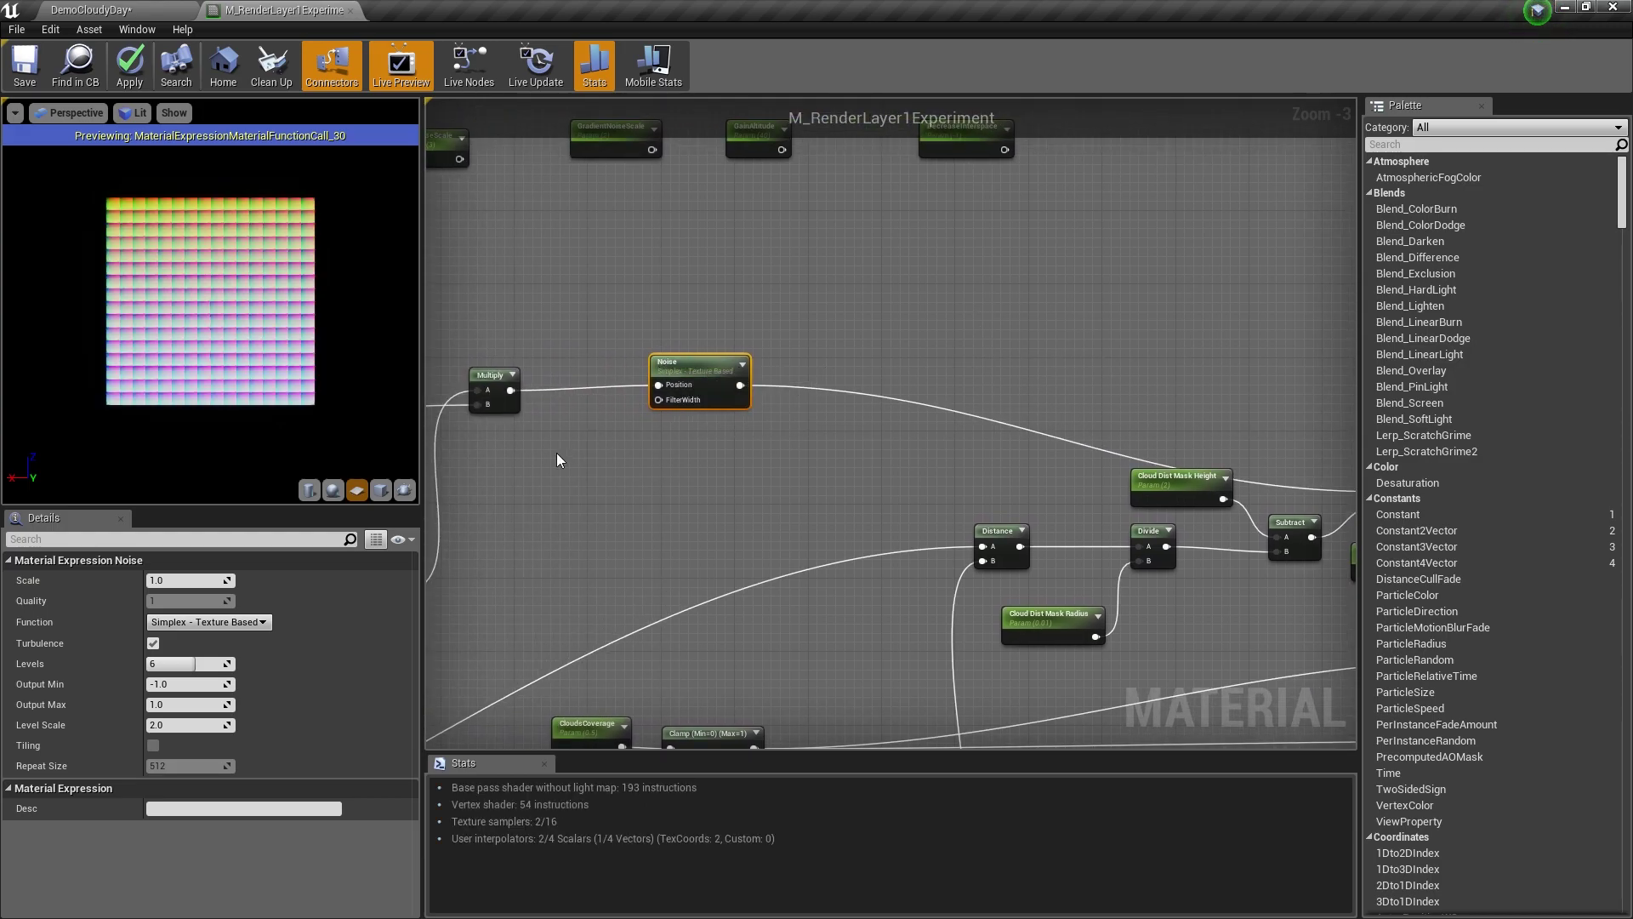
right_click(666, 383)
left_click(723, 568)
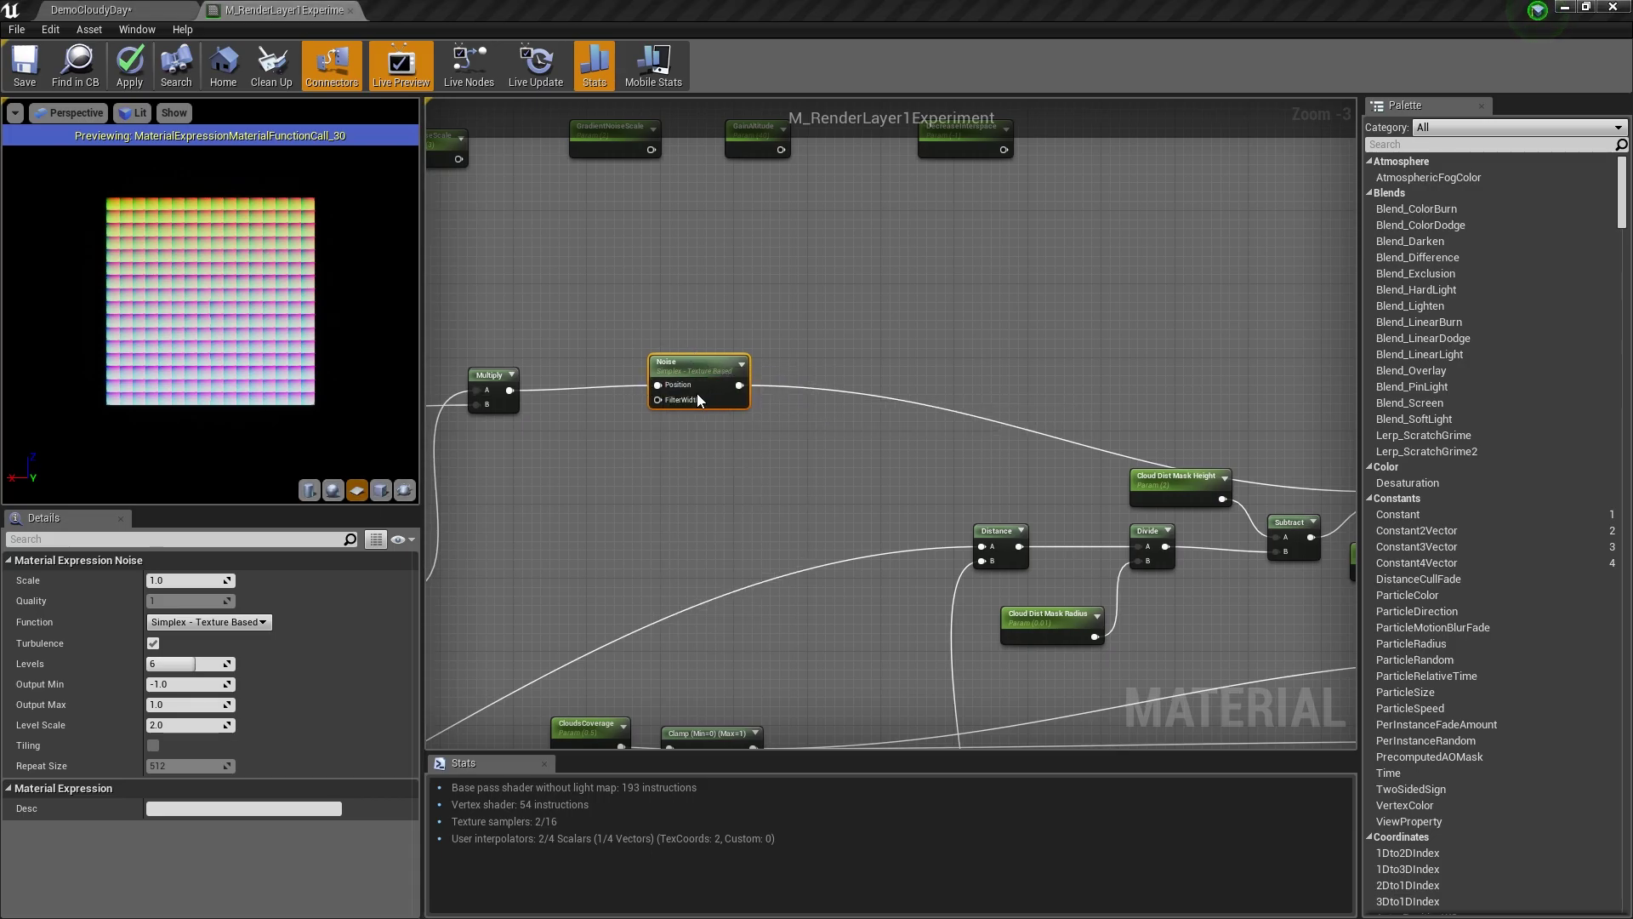
right_click_drag(250, 360, 198, 297)
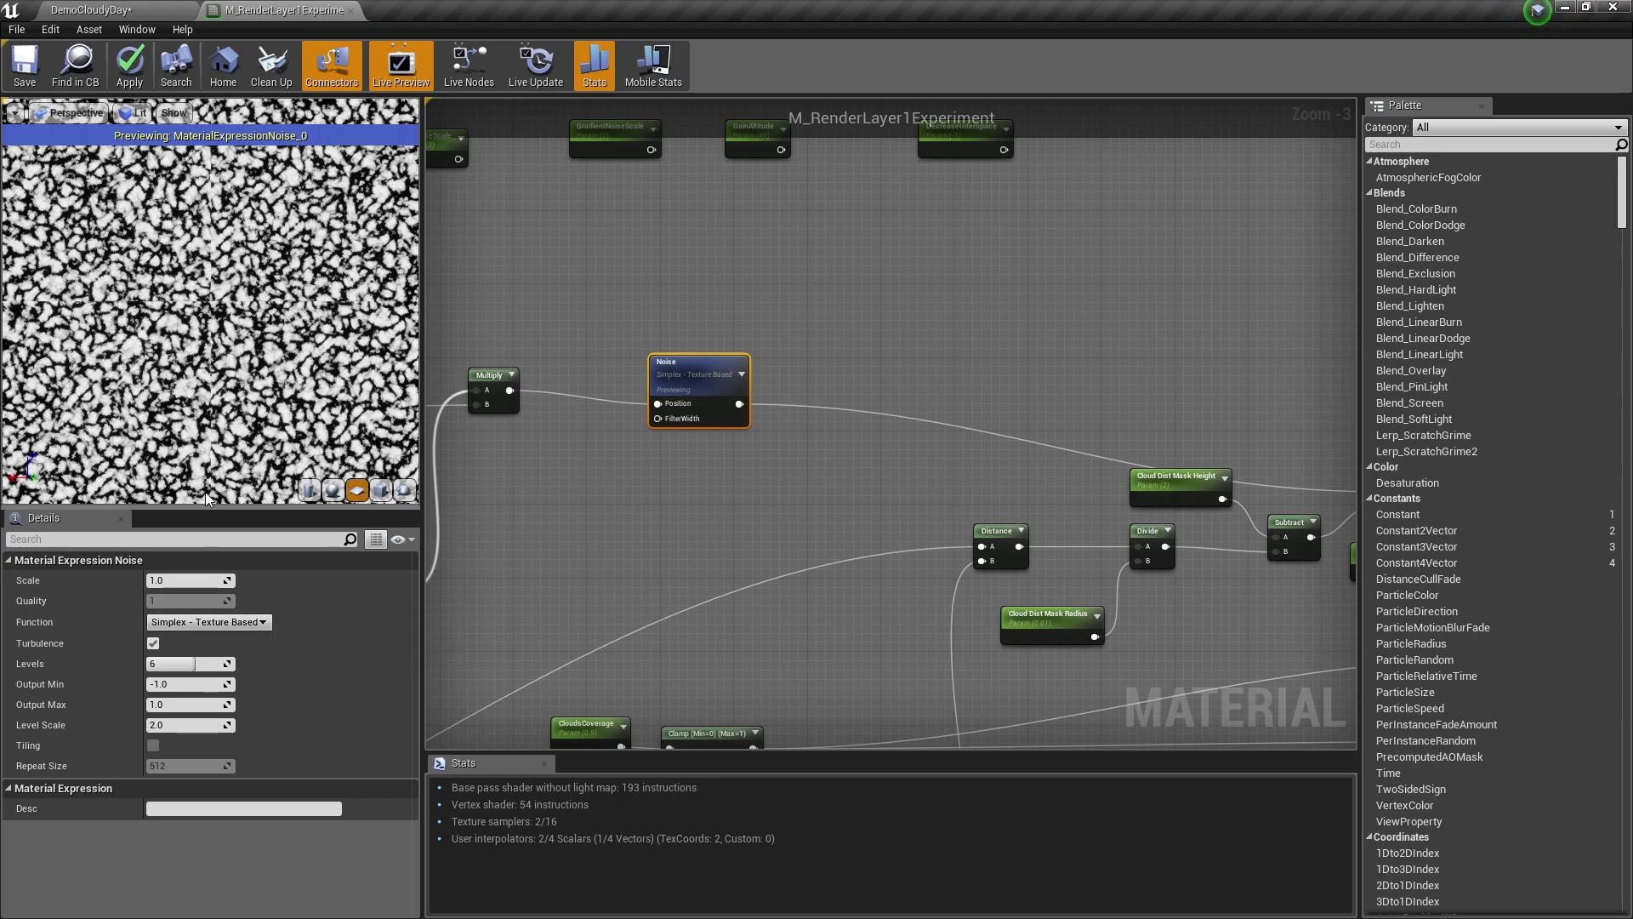
right_click_drag(268, 366, 268, 417)
left_click(153, 644)
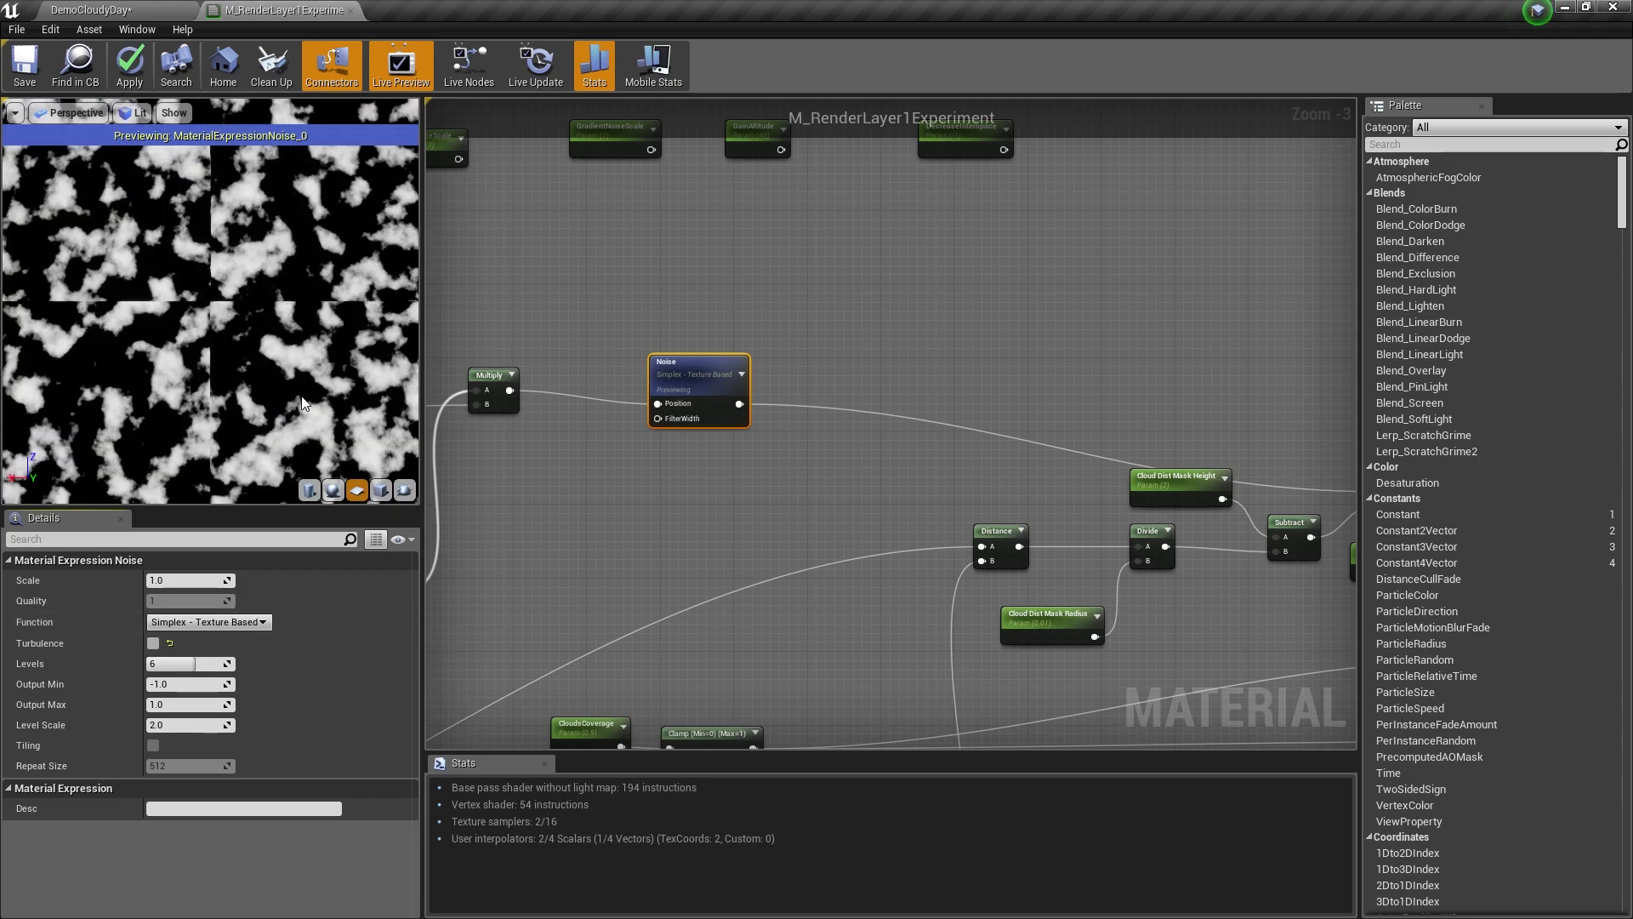
right_click_drag(304, 404, 305, 378)
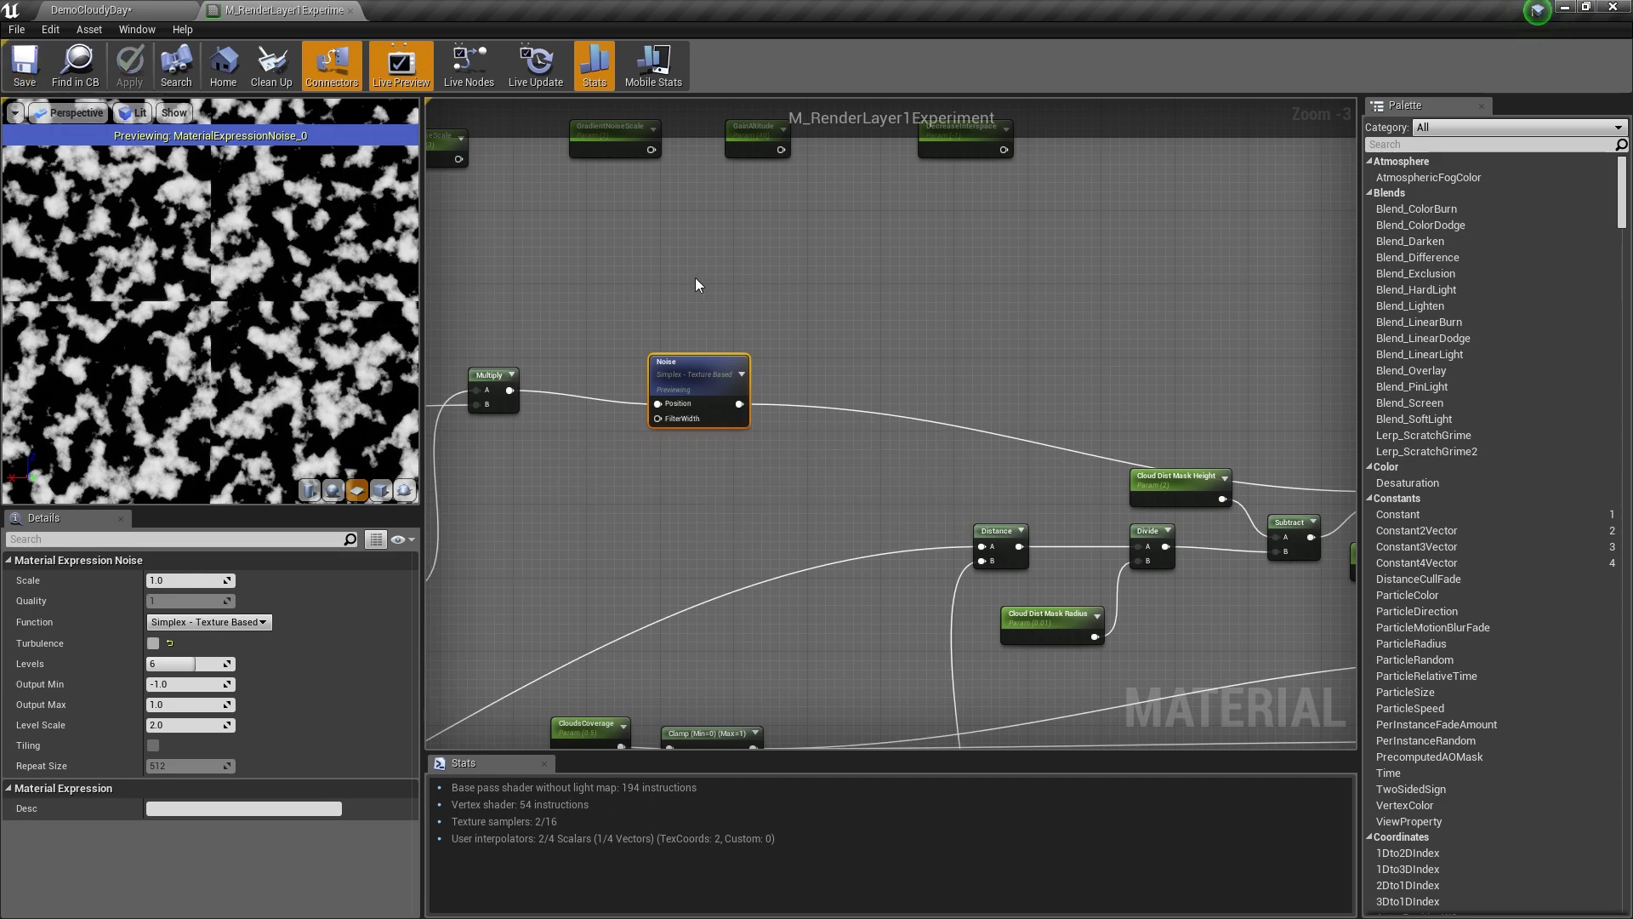
Return to the DemoCloudyDay level, trigger Update on BP_CloudscapeSeasons and look around the sky.
left_click(91, 9)
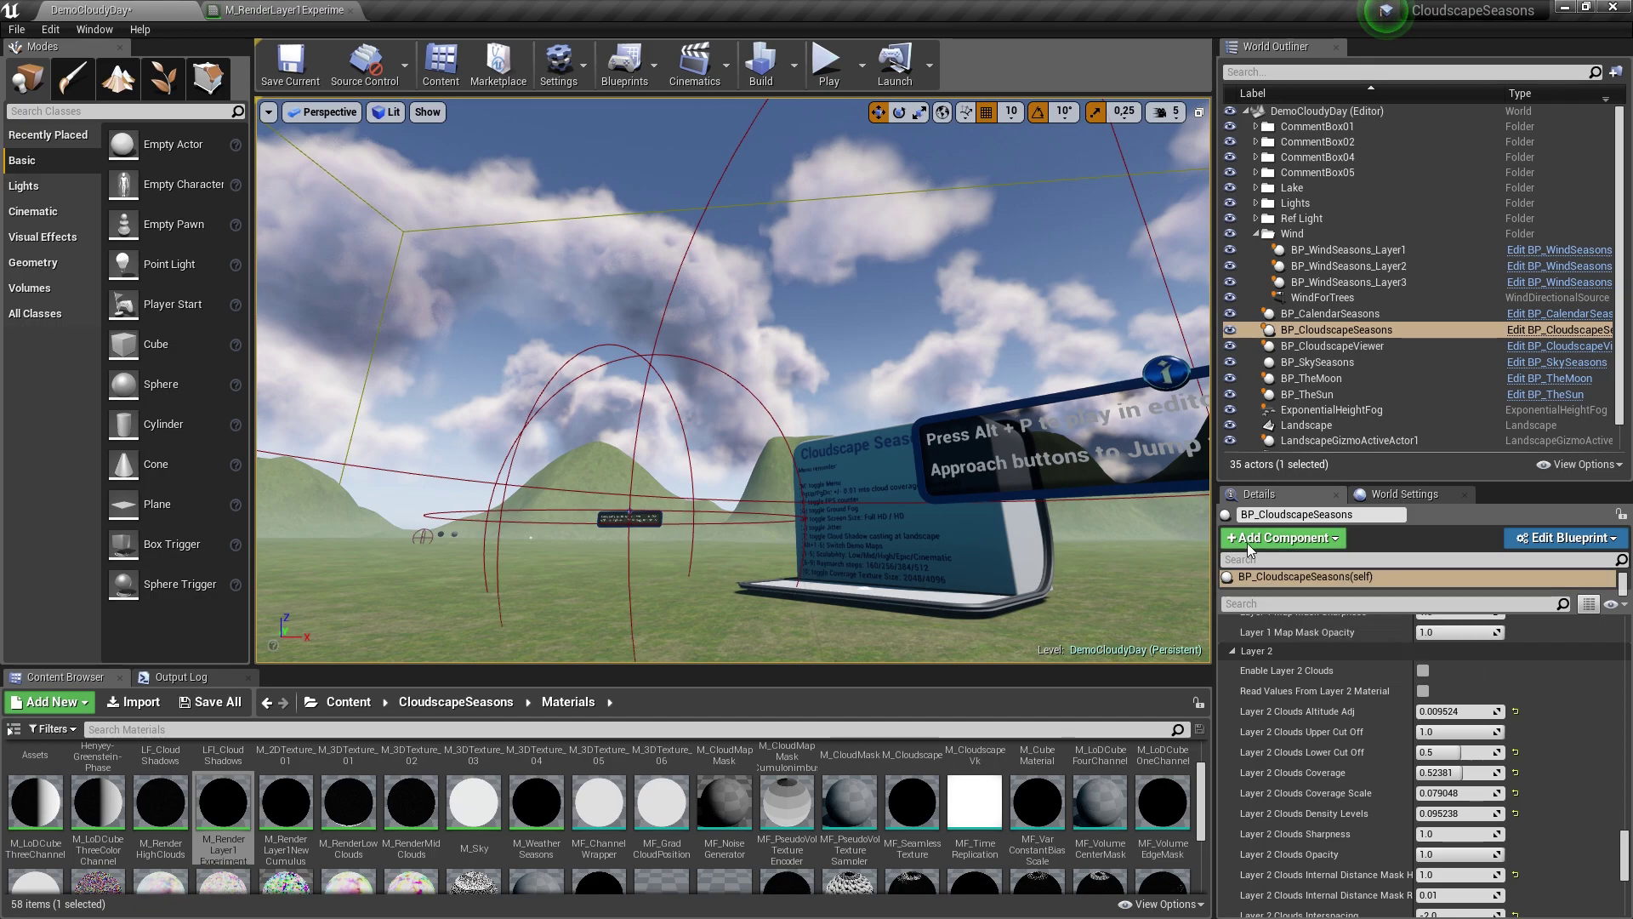
left_click_drag(1627, 834, 1626, 633)
left_click(1423, 749)
right_click_drag(816, 365, 817, 366)
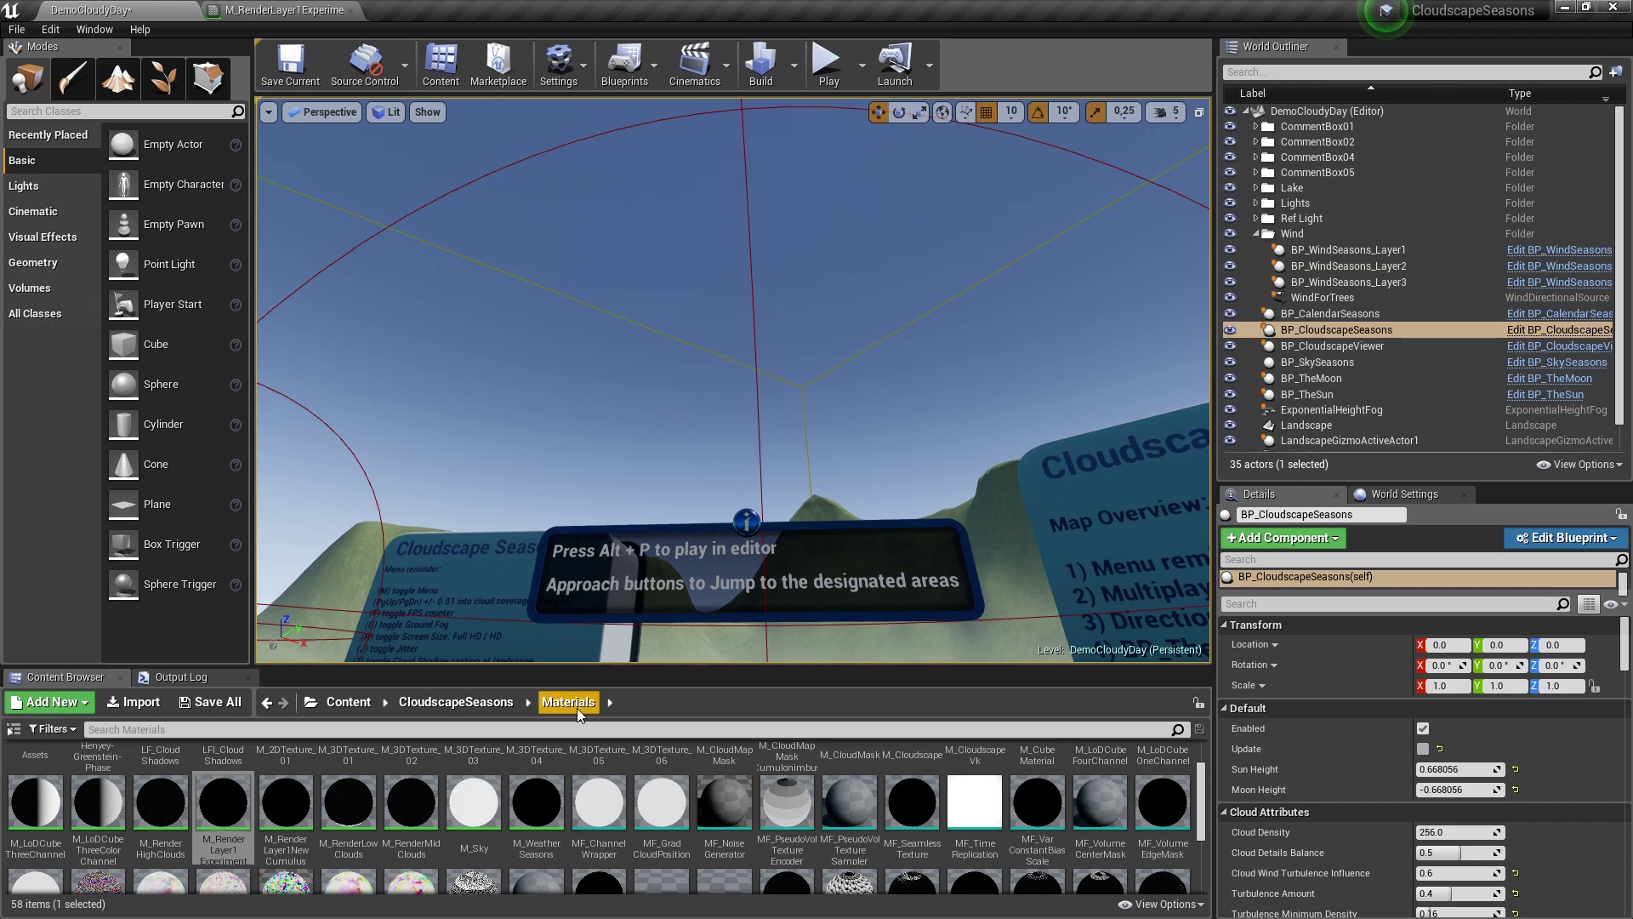
right_click_drag(817, 366, 817, 365)
right_click_drag(535, 568, 535, 567)
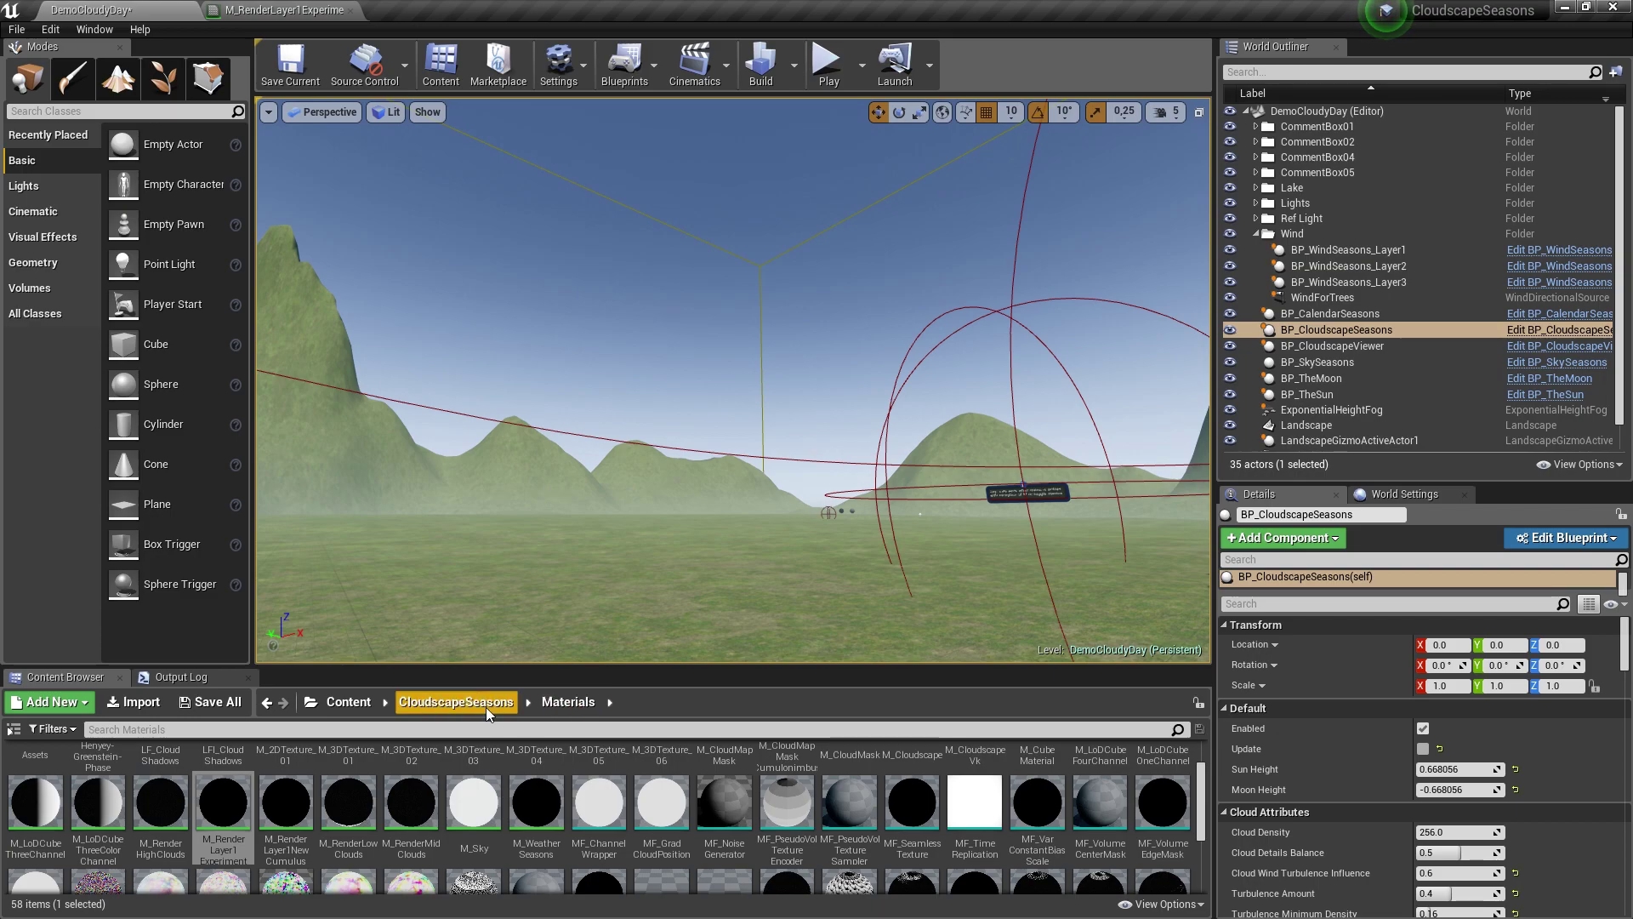
Open the RT_CloudCoverage_2k render target from the CloudscapeSeasons Textures folder and inspect it with the Alpha channel hidden.
left_click(456, 701)
double_click(286, 775)
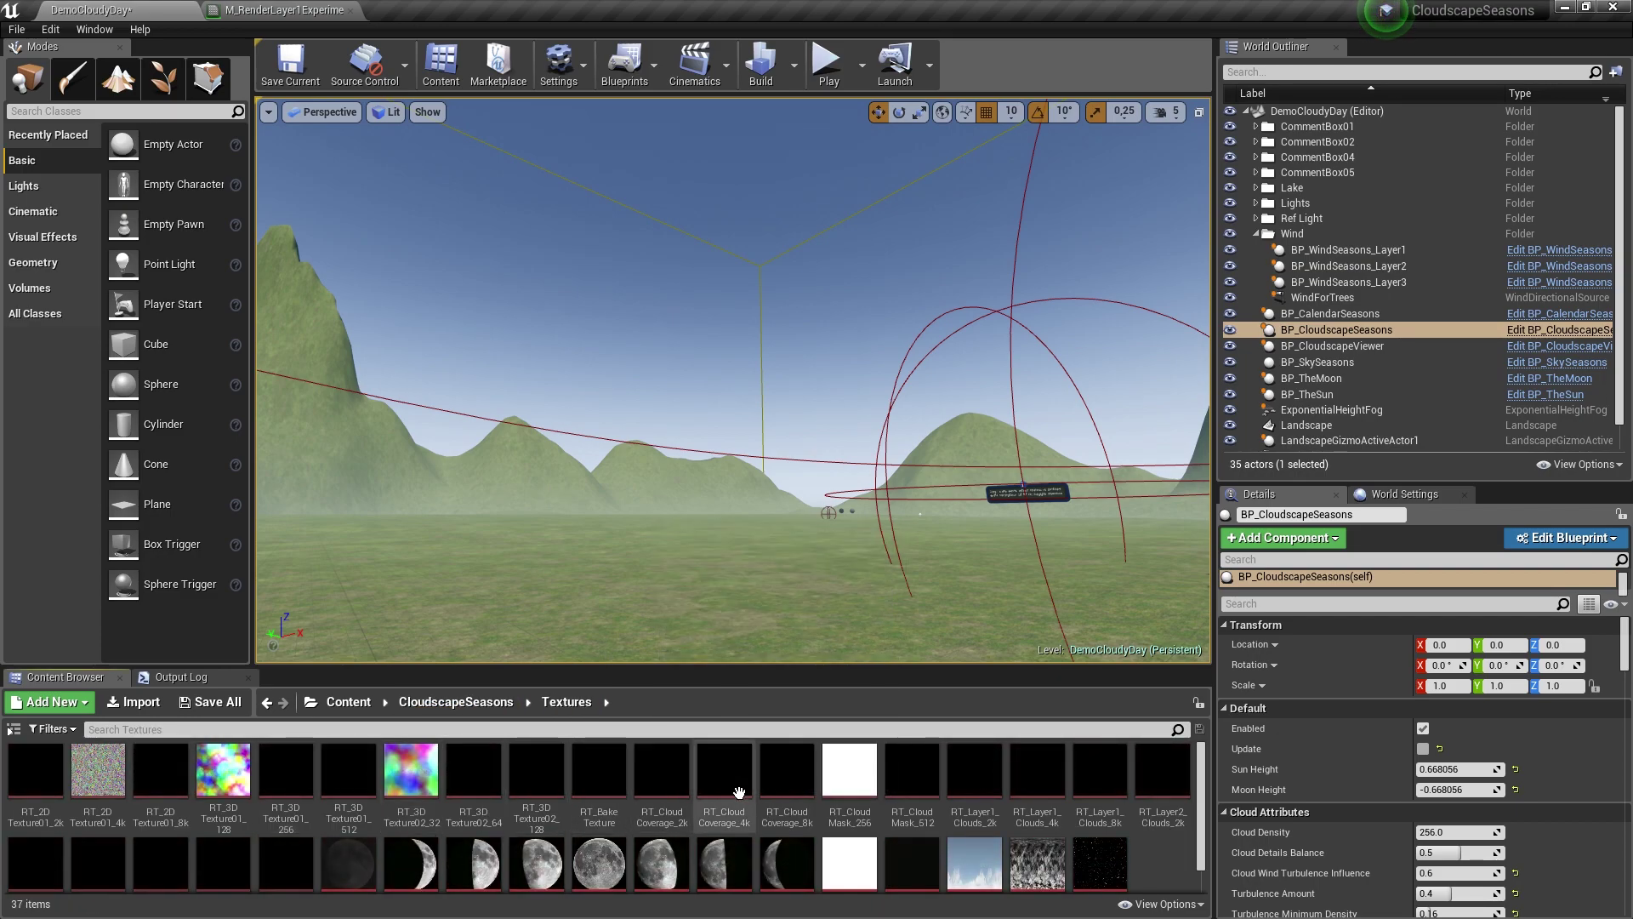
double_click(670, 774)
left_click(26, 111)
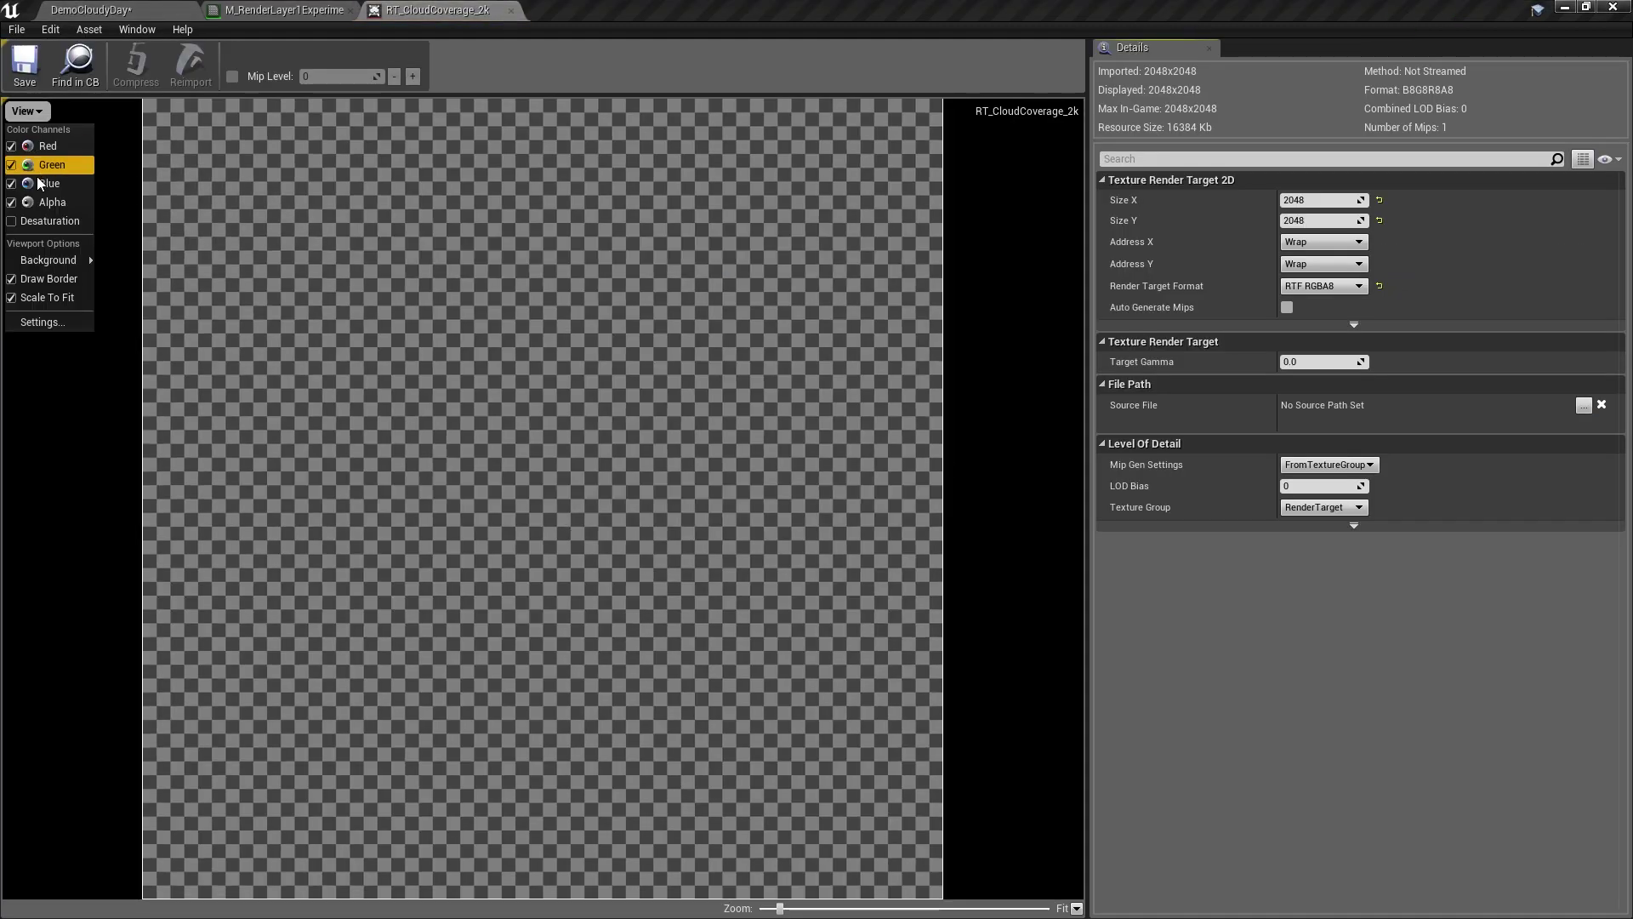
left_click(47, 201)
left_click(436, 483)
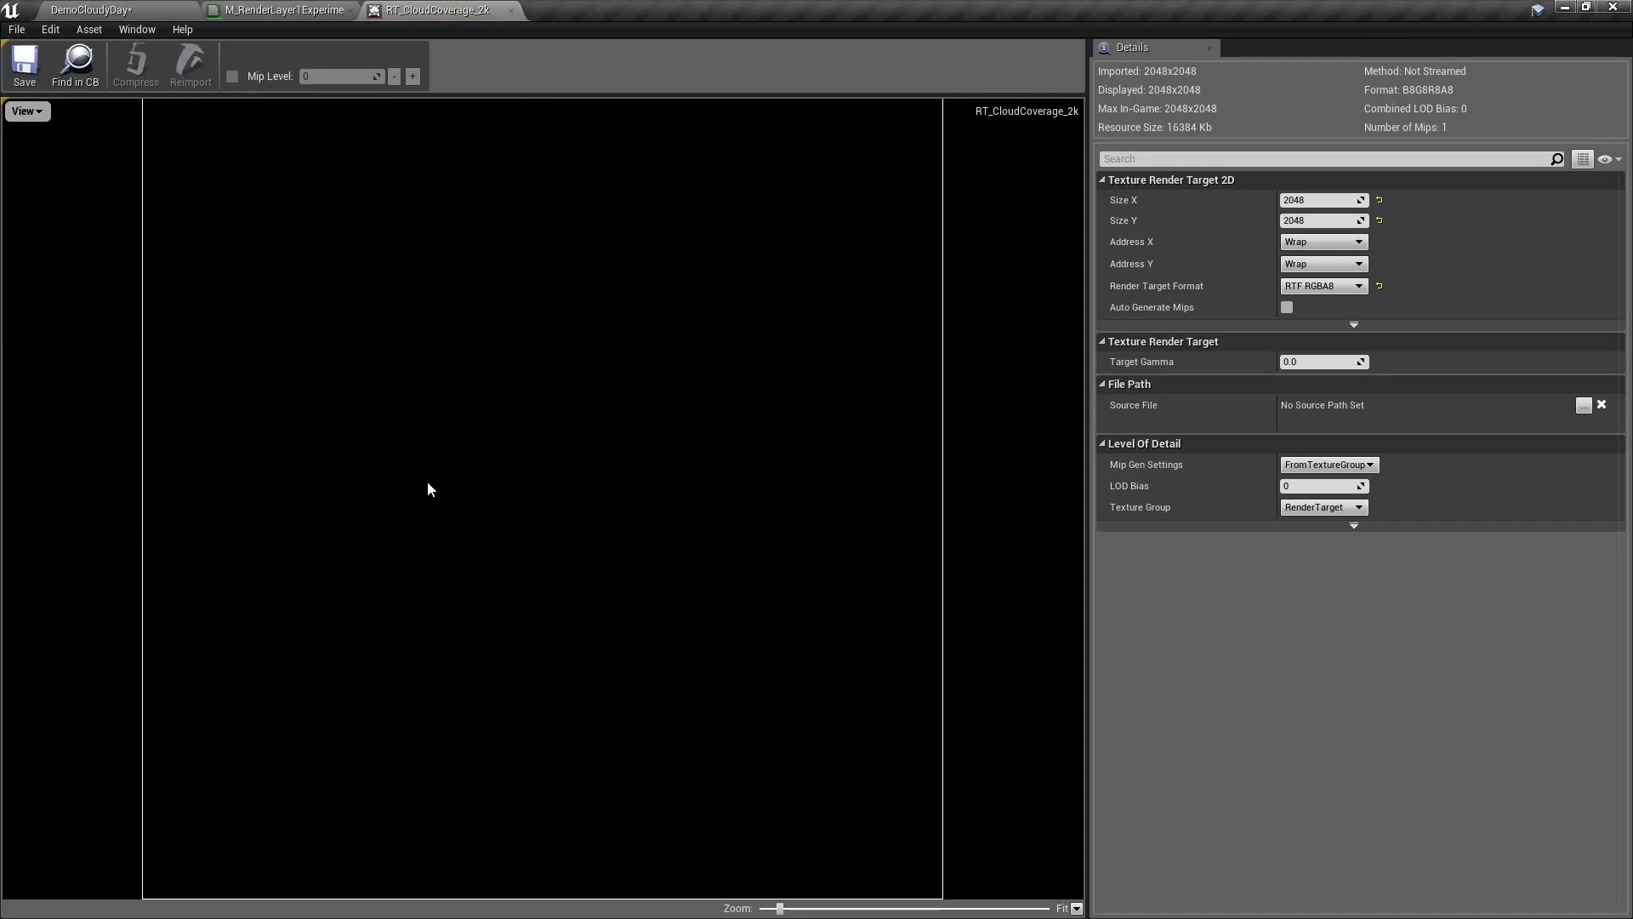
scroll(457, 459, "up", 3)
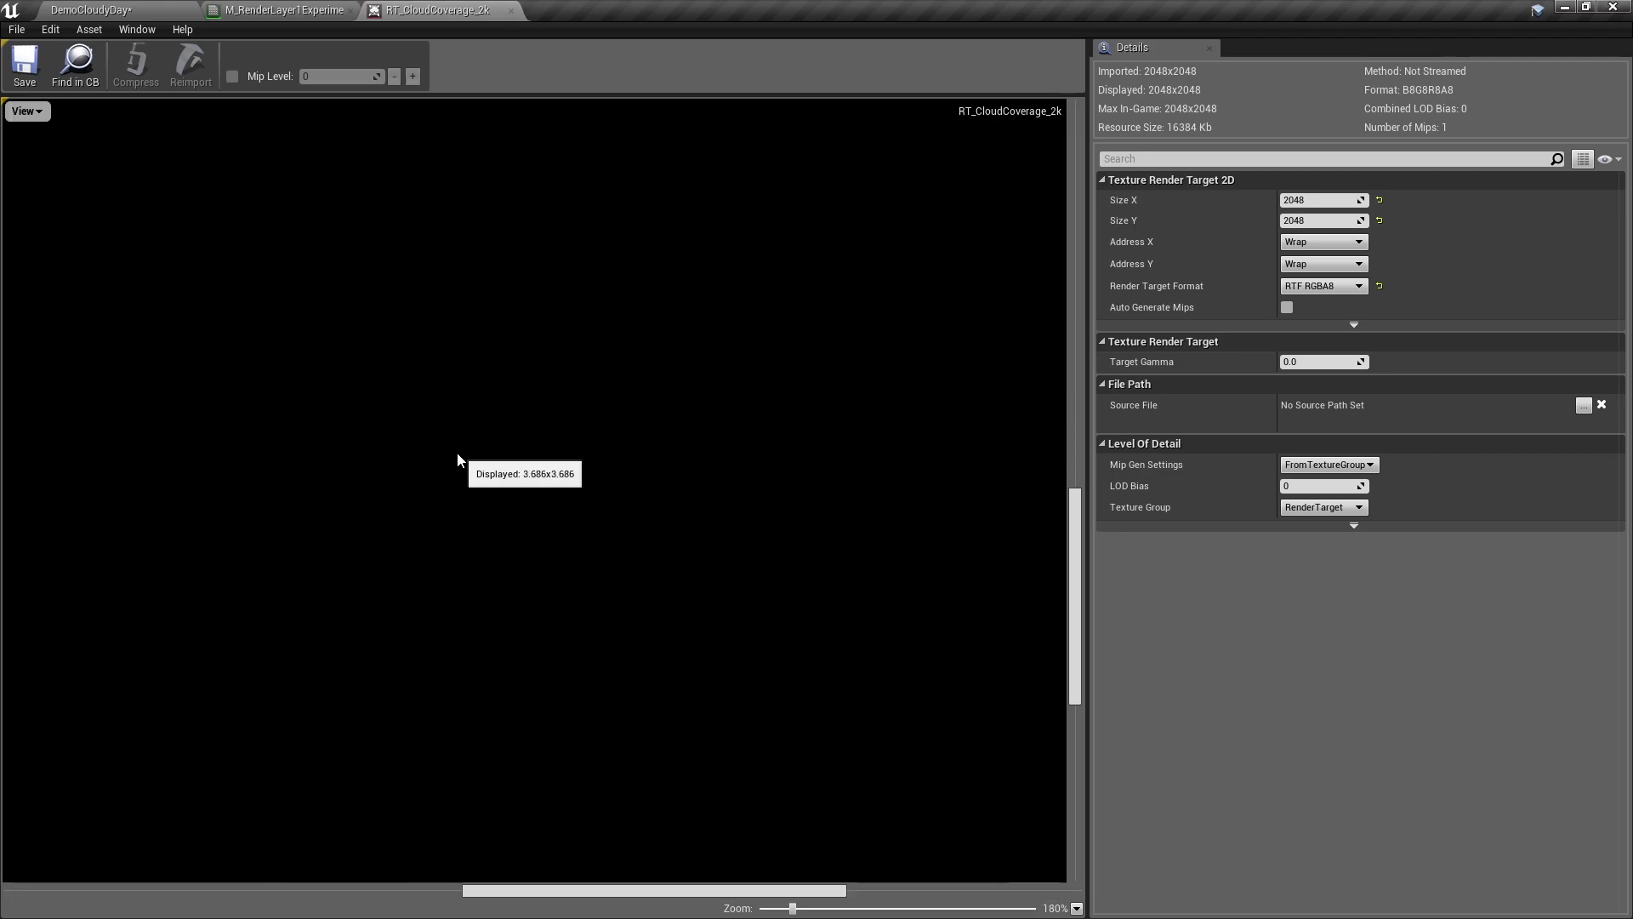
scroll(457, 459, "down", 8)
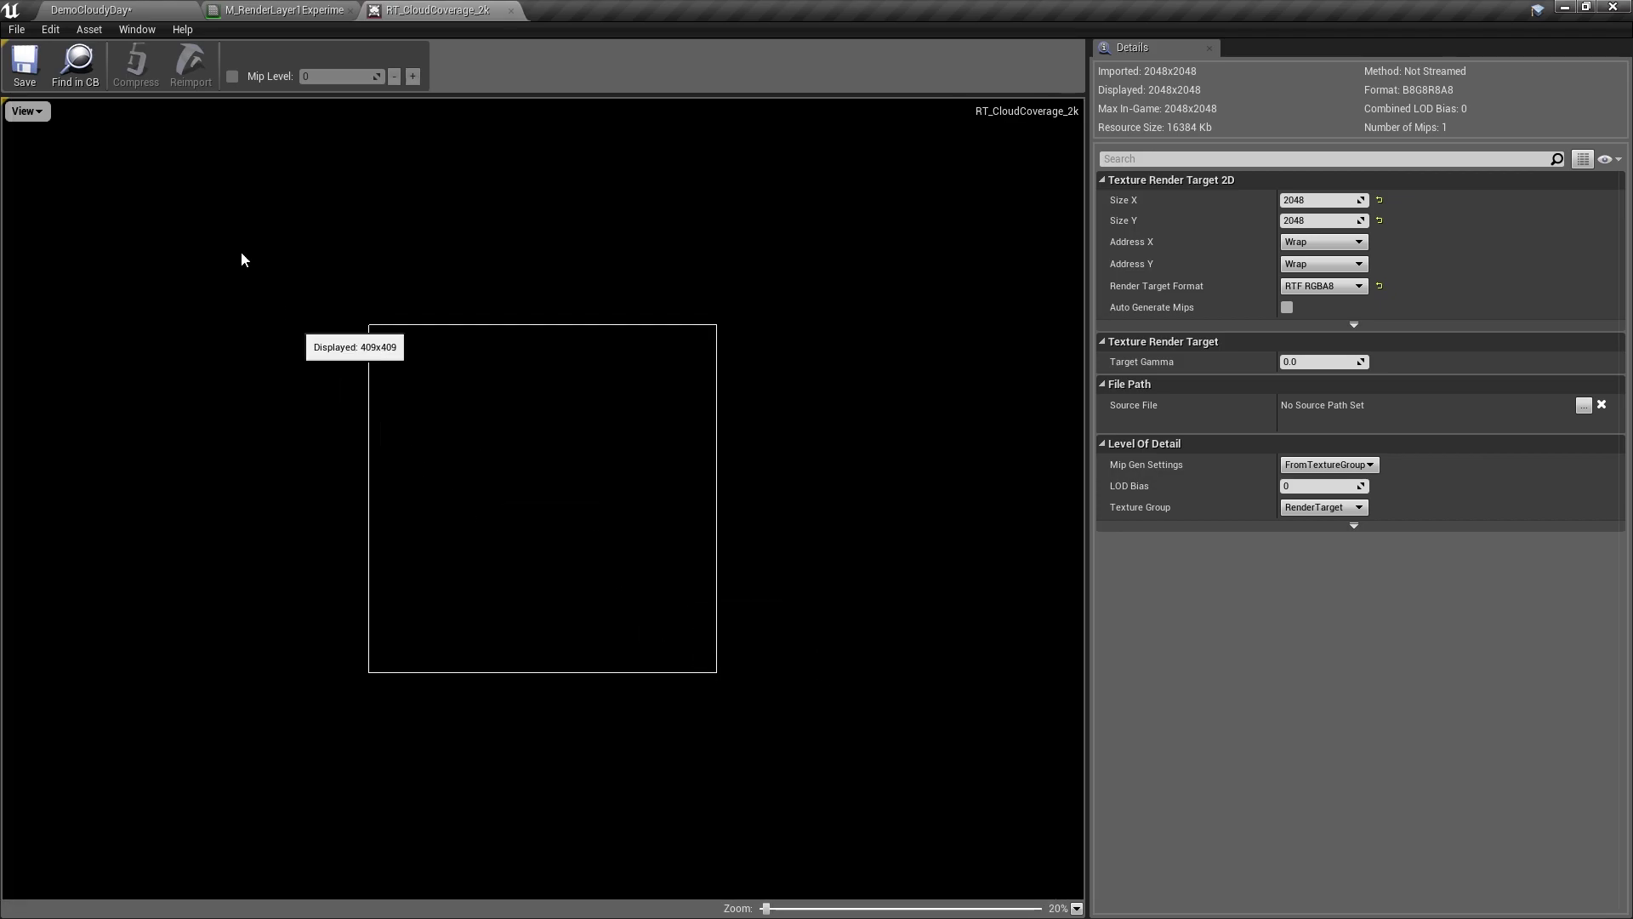
Return to the M_RenderLayer1Experiment graph and check the connections from the Noise node through the distance mask chain to the final Lerp.
left_click(263, 10)
right_click_drag(742, 473, 1032, 454)
scroll(973, 478, "down", 4)
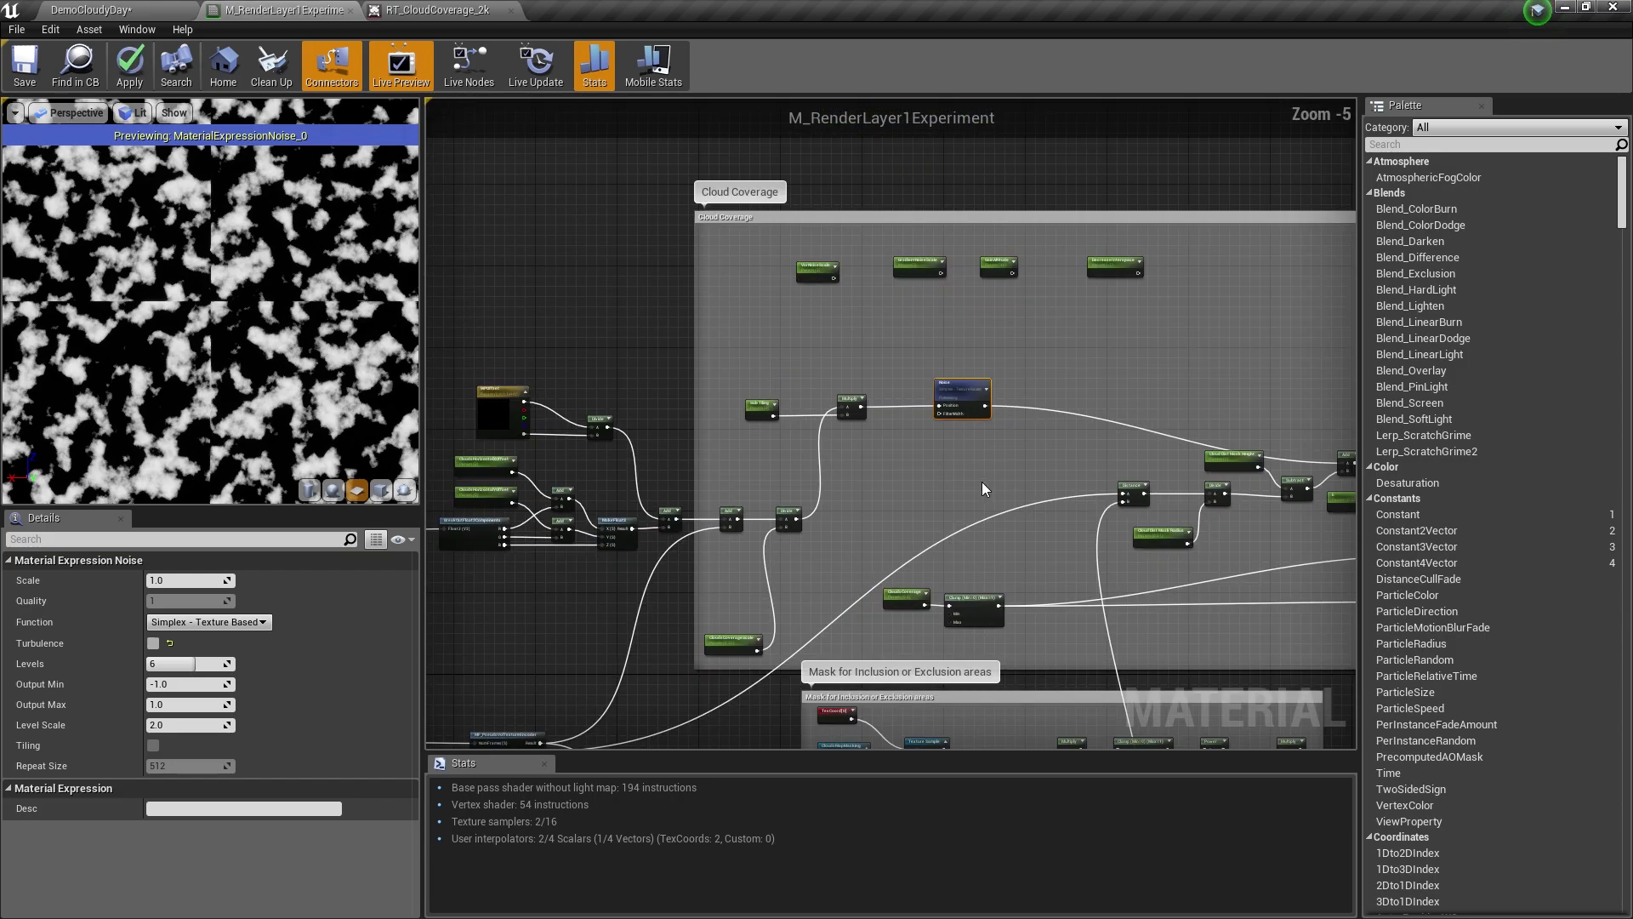
scroll(790, 441, "up", 5)
right_click_drag(793, 442, 325, 449)
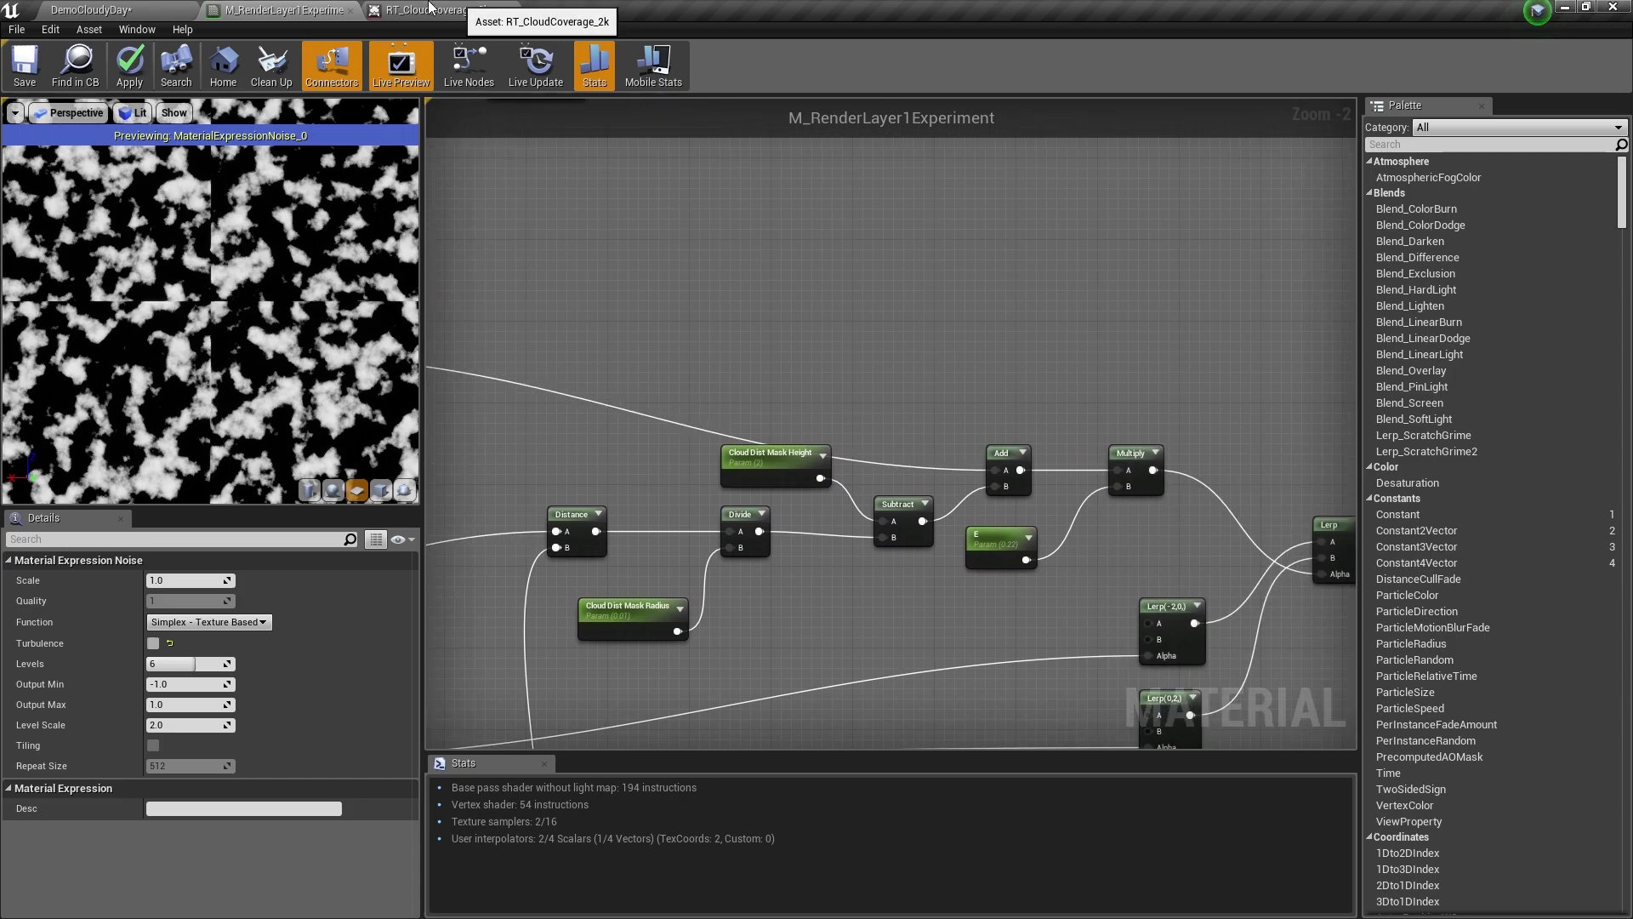
In the DemoCloudyDay level, set BP_CloudscapeSeasons' Layer 1 Clouds Coverage to 1.0 and look across the sky toward the mountain.
left_click(93, 10)
left_click_drag(1624, 640, 1625, 839)
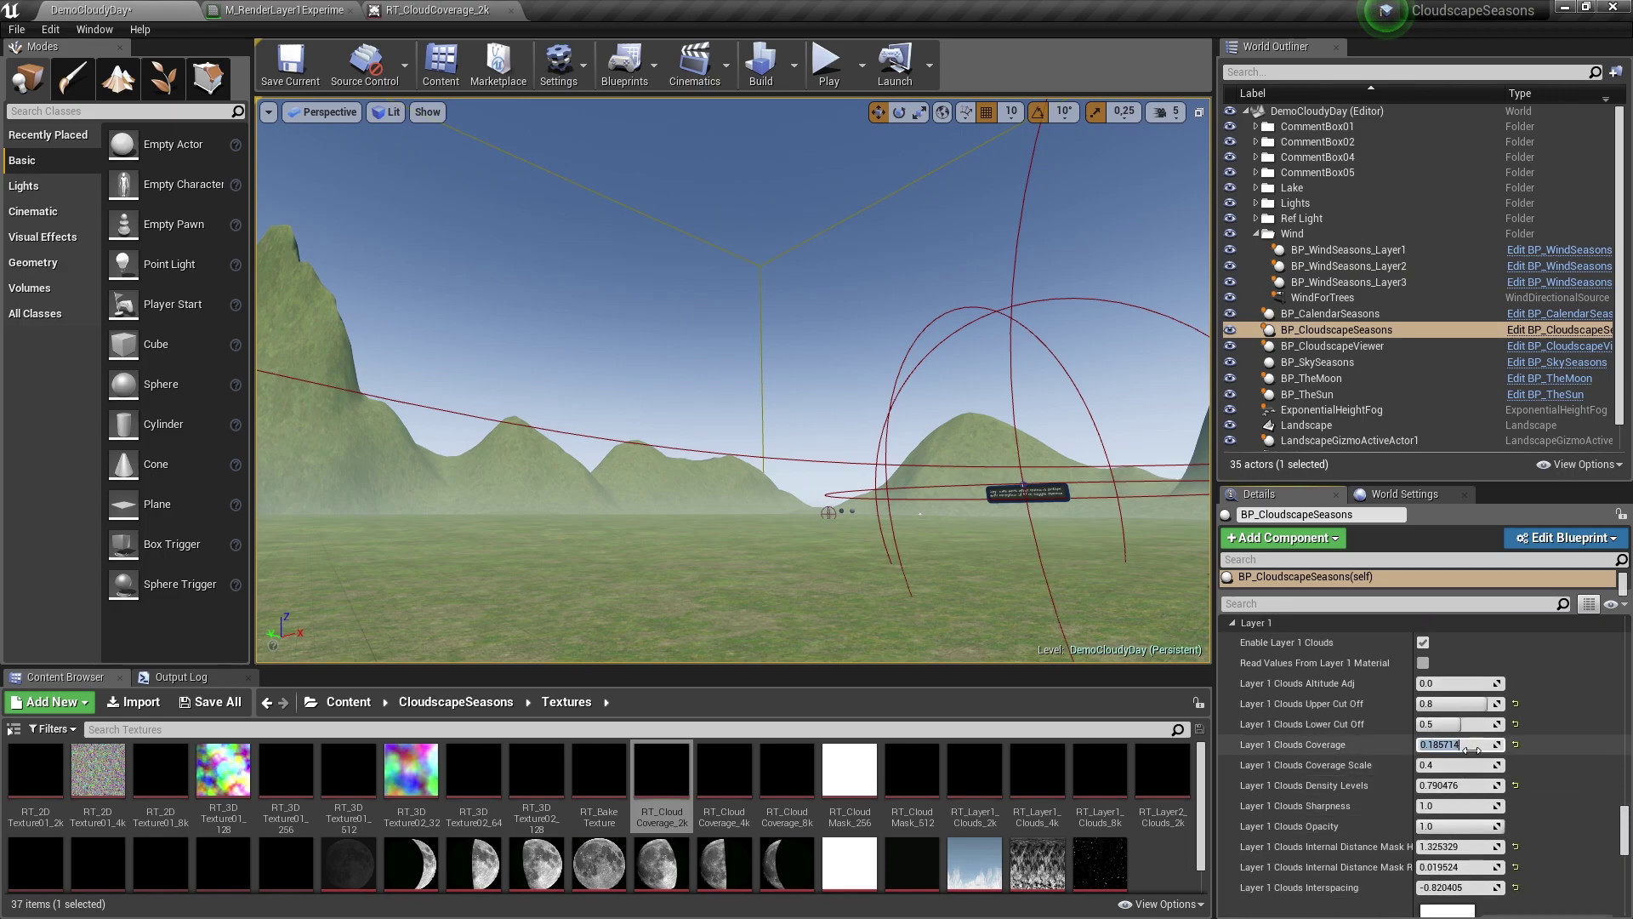
key("Return")
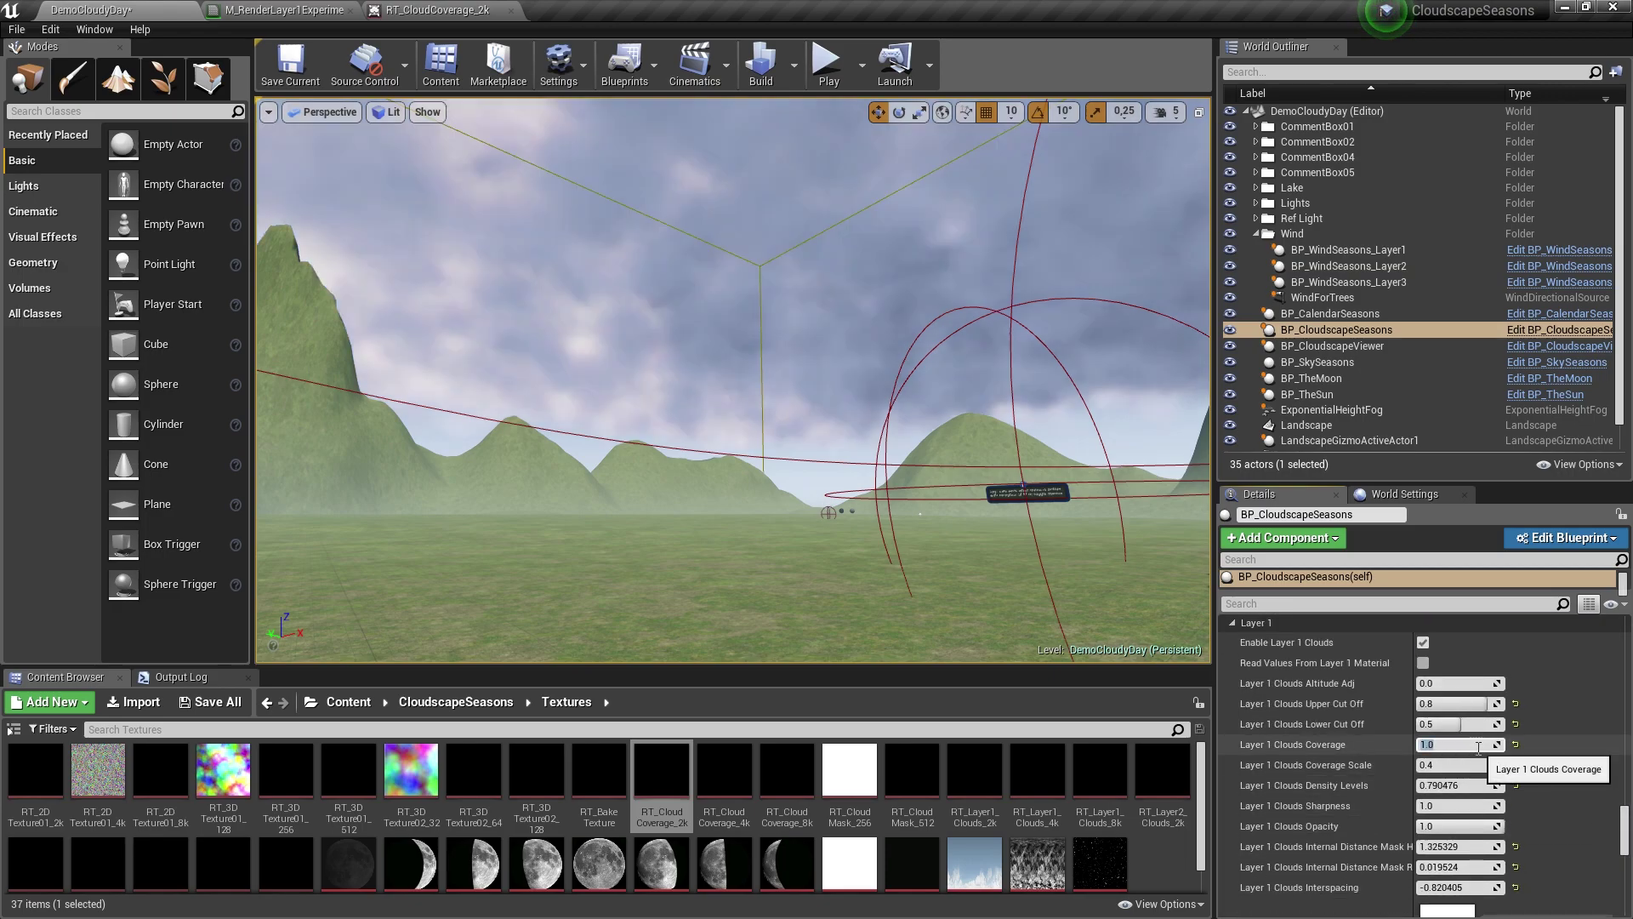
right_click_drag(1020, 383, 686, 391)
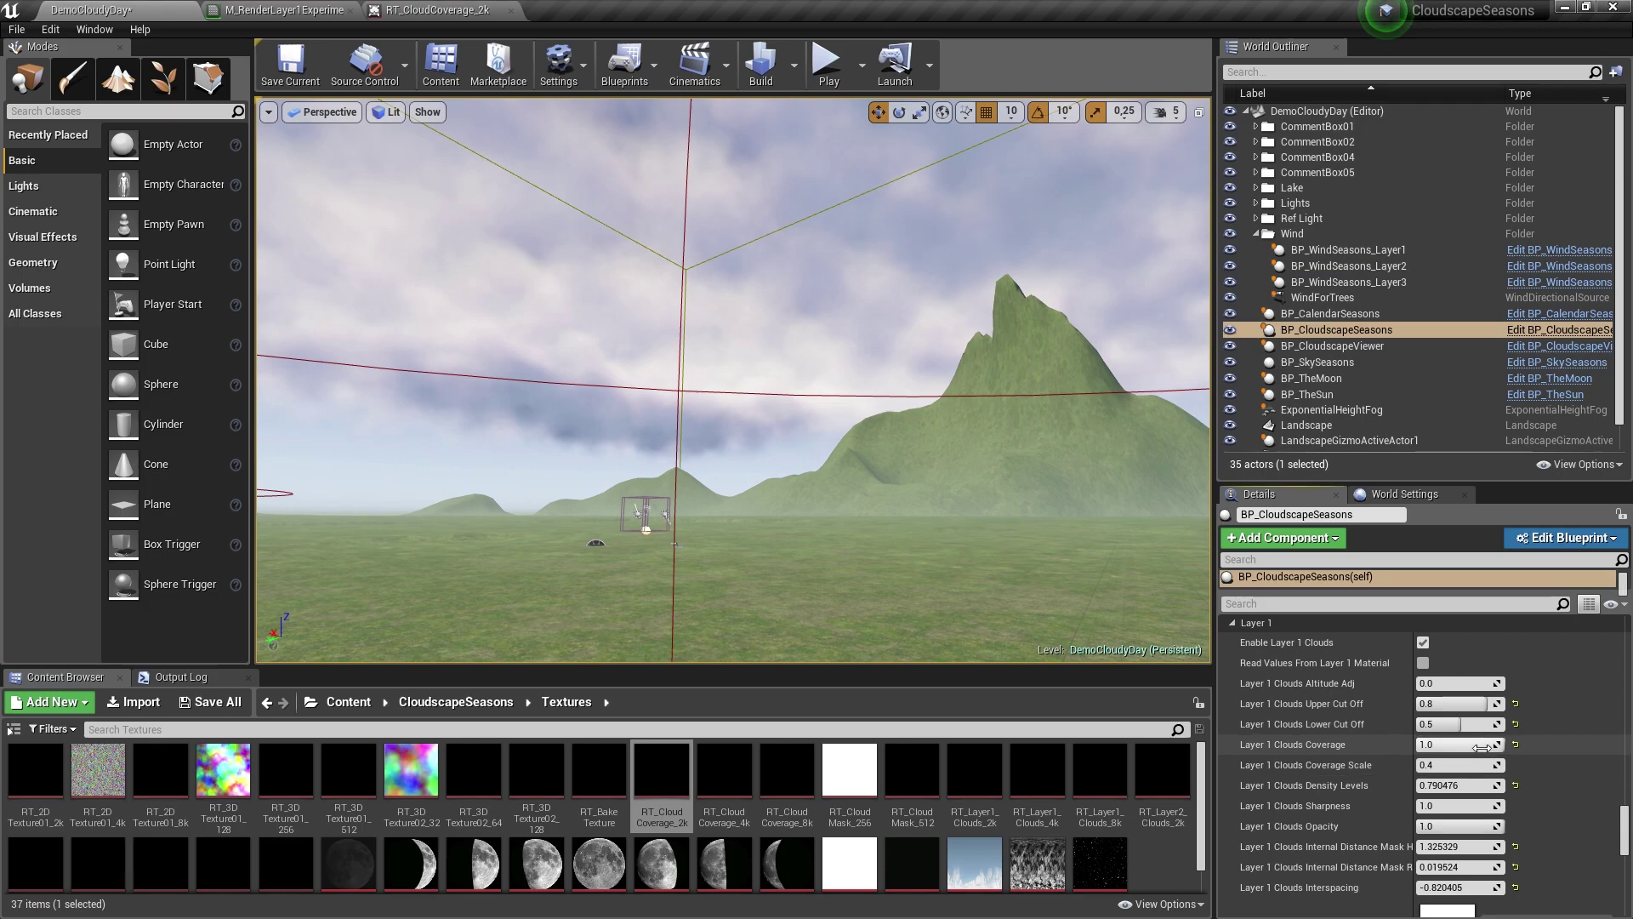
Set Layer 1 Clouds Coverage to 0.828571 after trying 0.428571, and set Layer 1 Clouds Coverage Scale to 0.504762.
mouse_move(1456, 744)
left_mouse_down()
mouse_move(1417, 744)
mouse_move(1451, 746)
left_mouse_up()
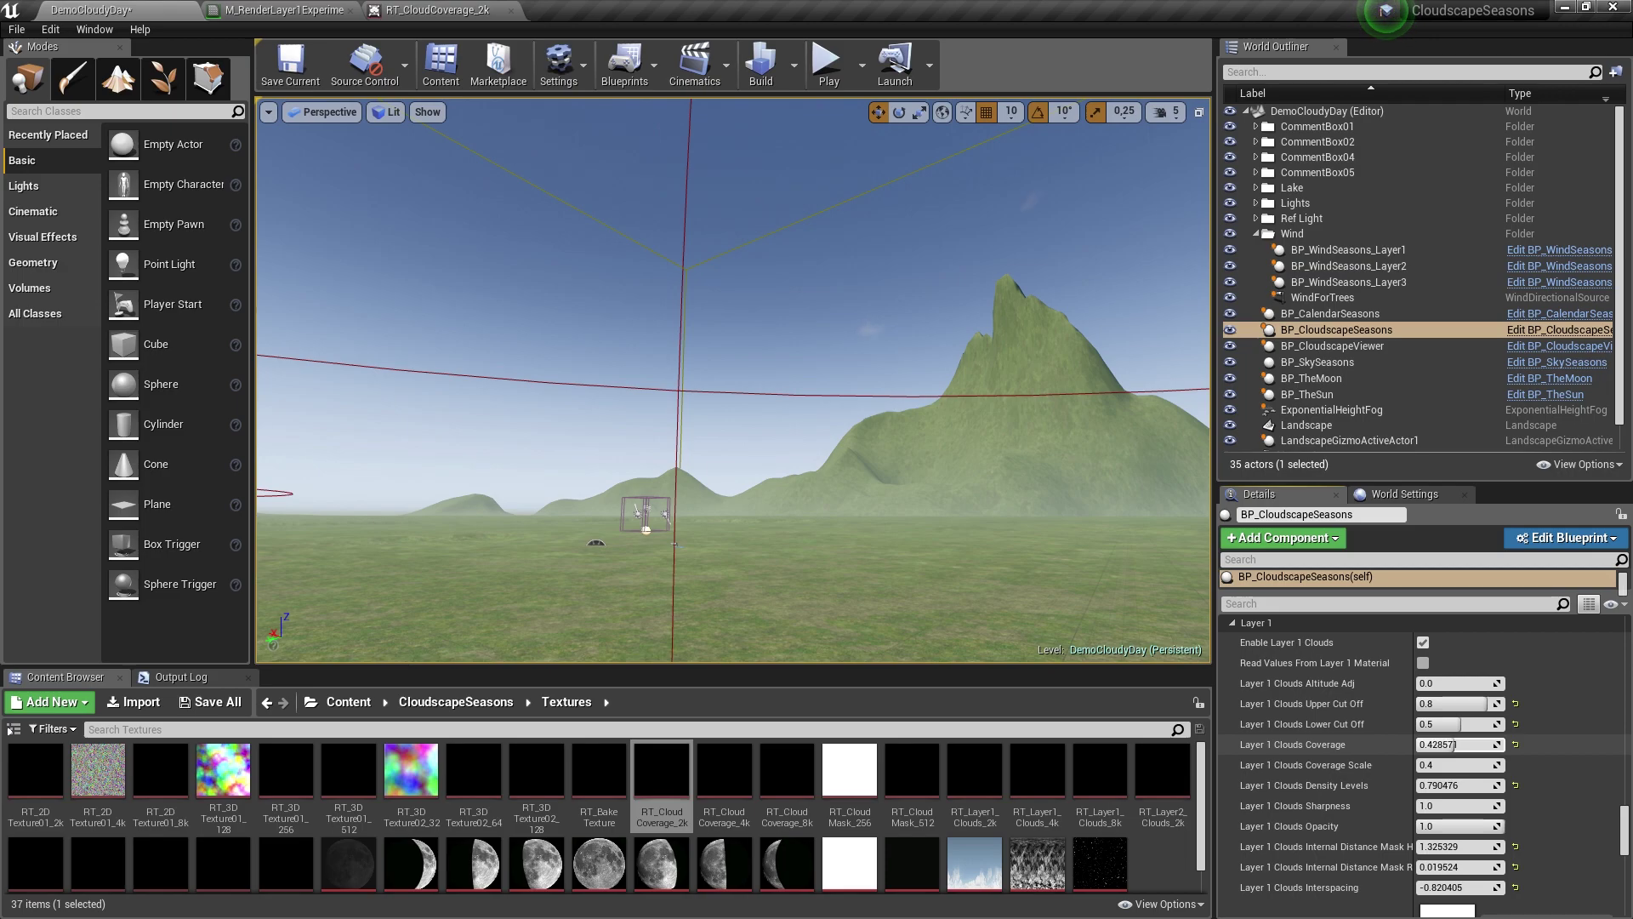
left_click_drag(1451, 746, 1482, 746)
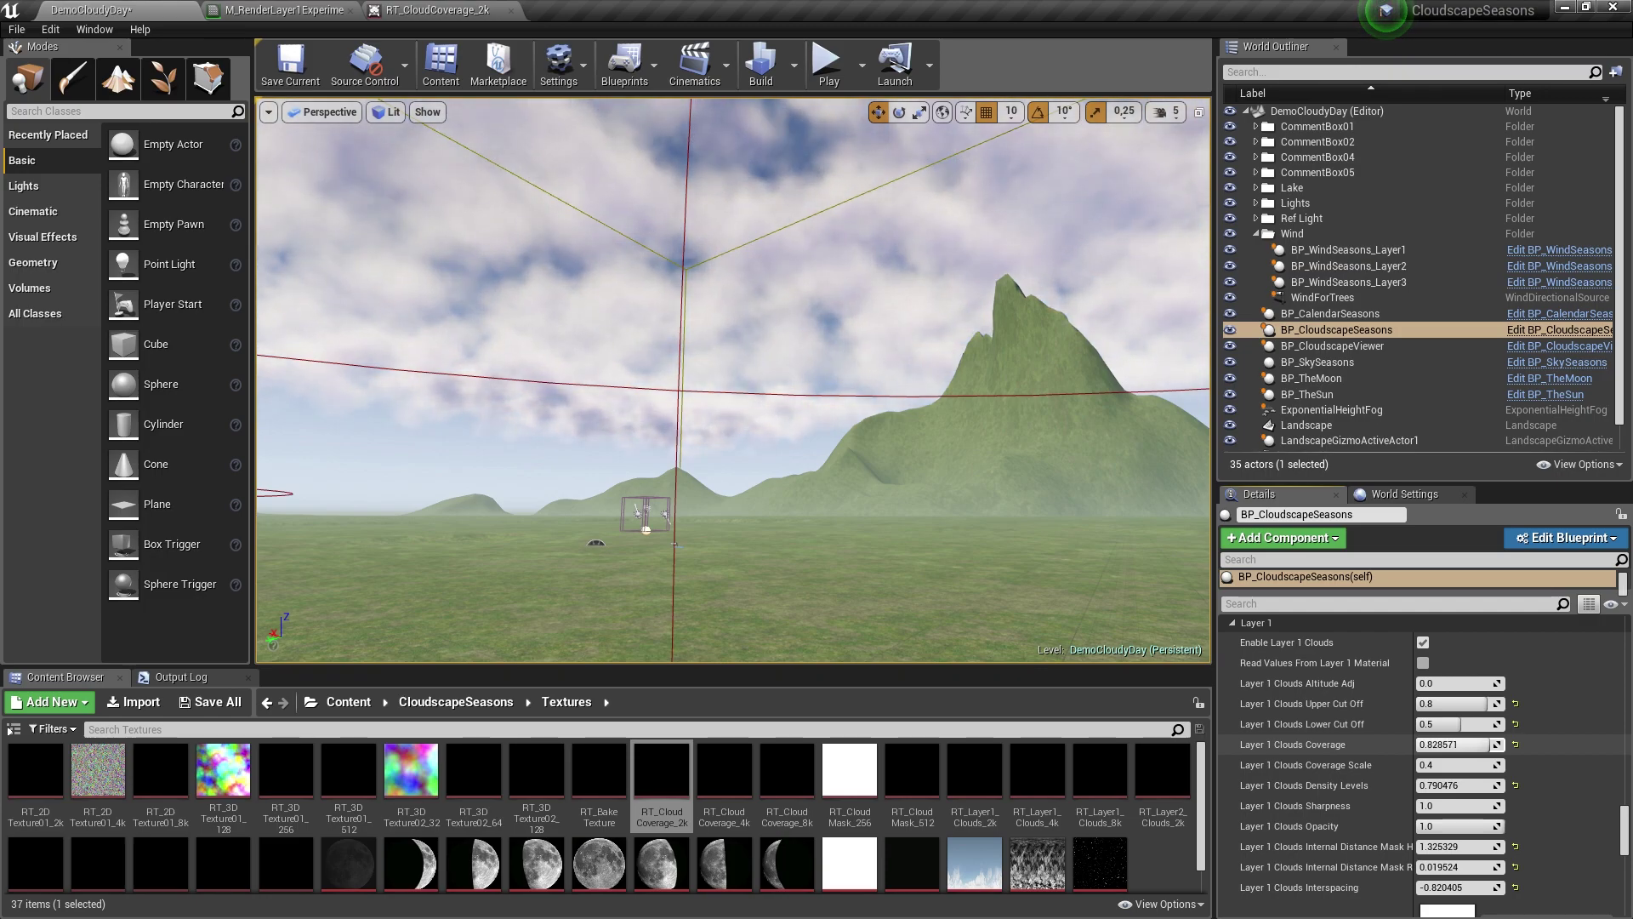
right_click_drag(919, 408, 1209, 393)
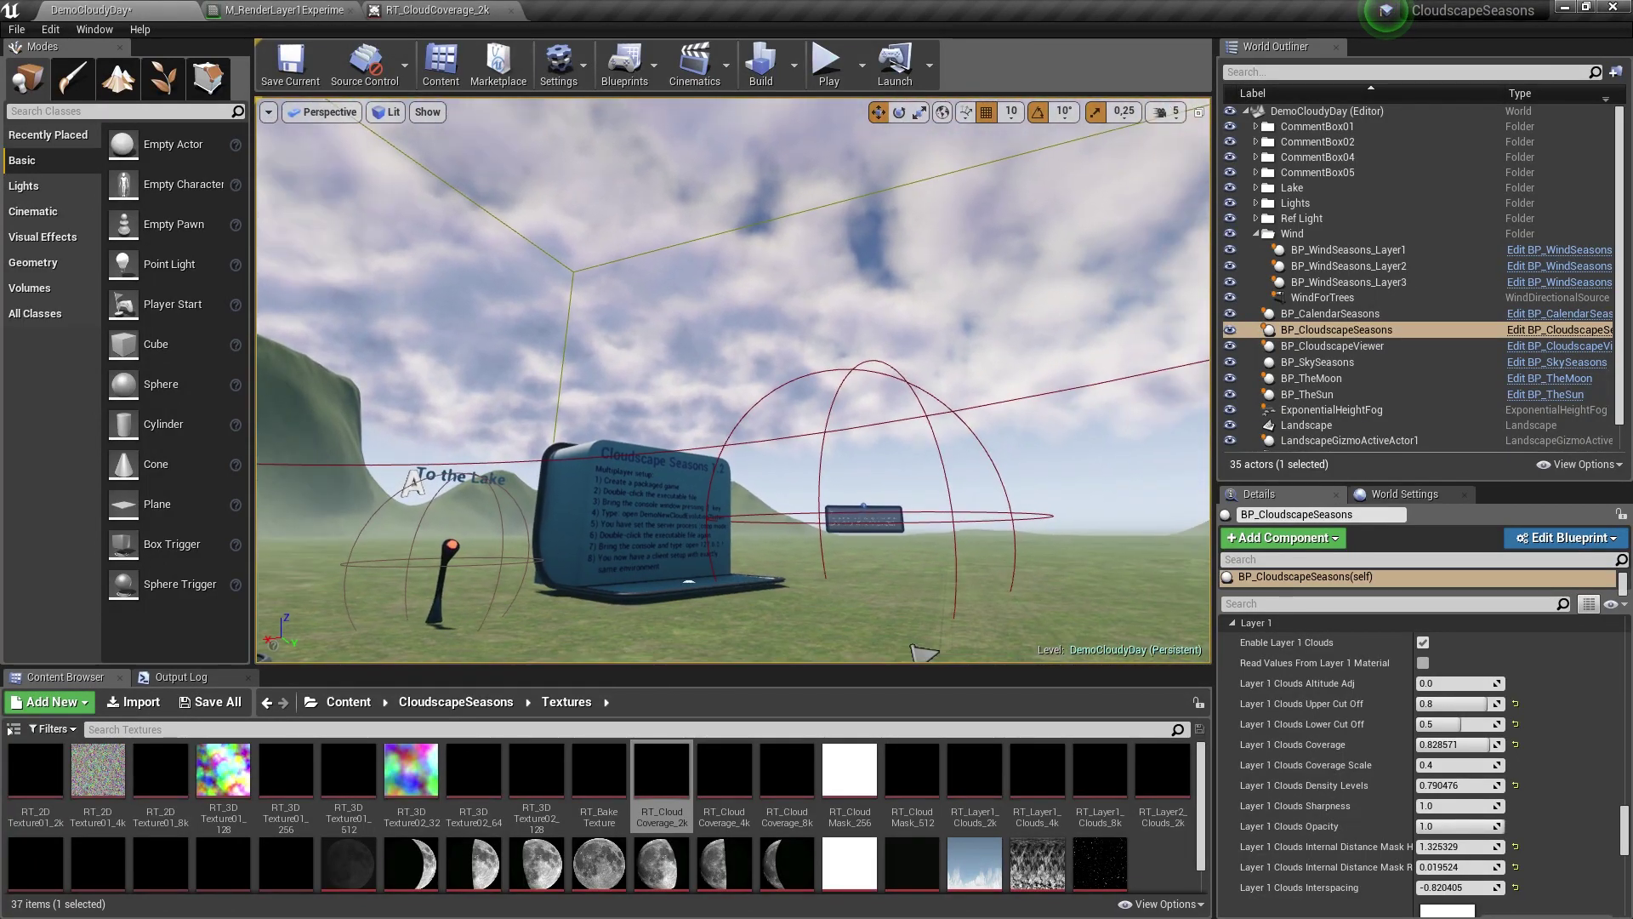
right_click_drag(948, 463, 1033, 435)
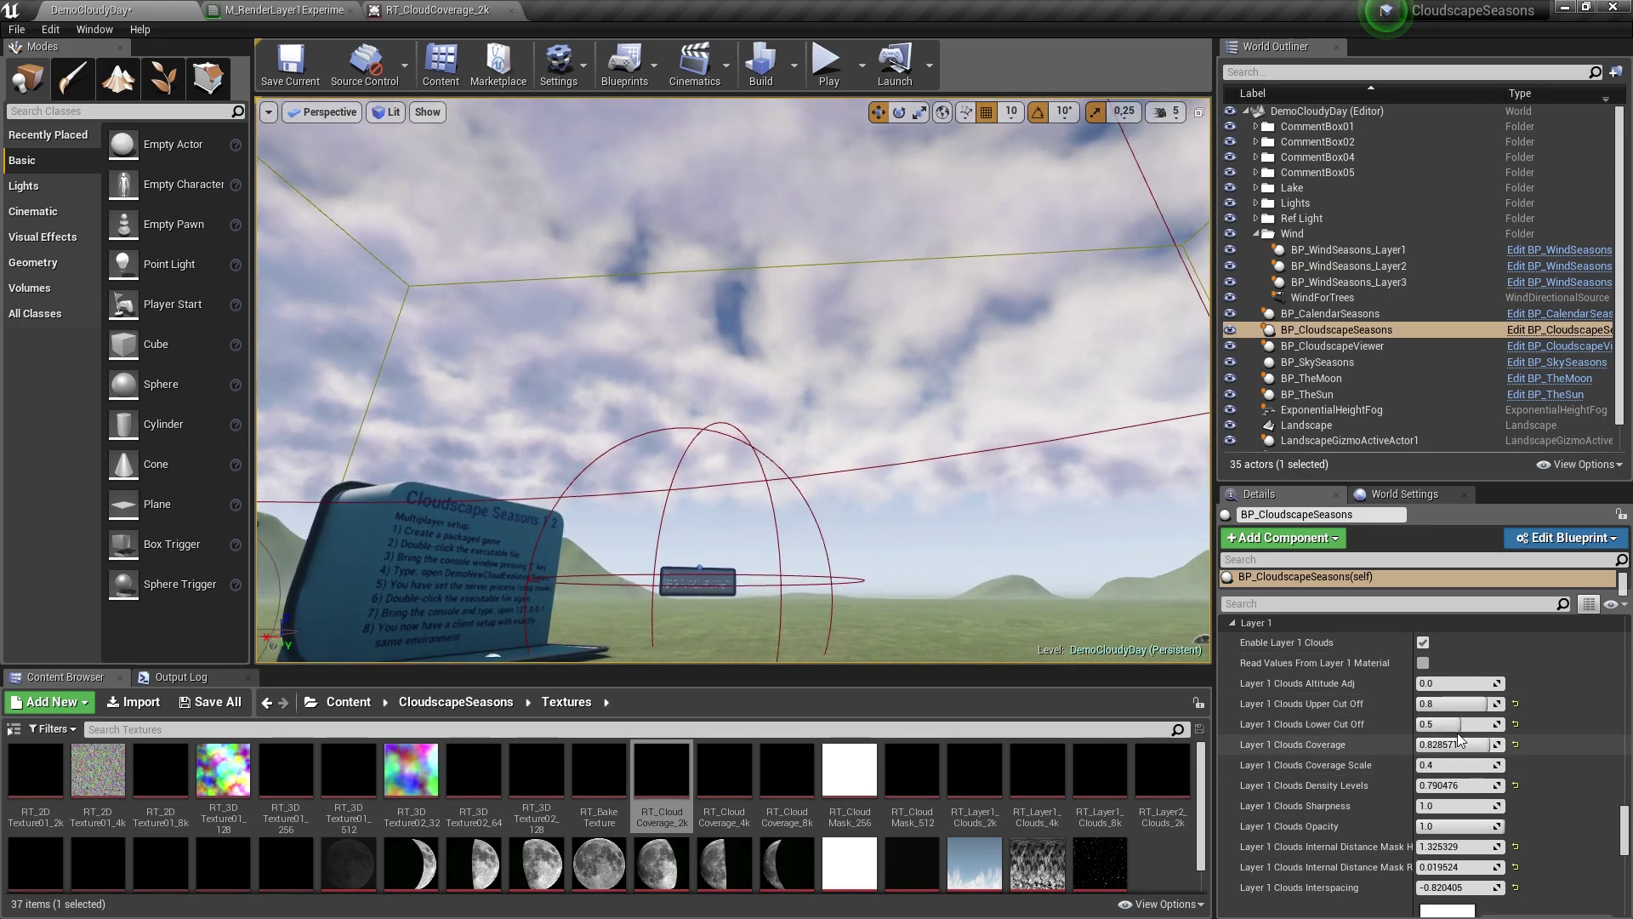
left_click(1327, 765, "shift")
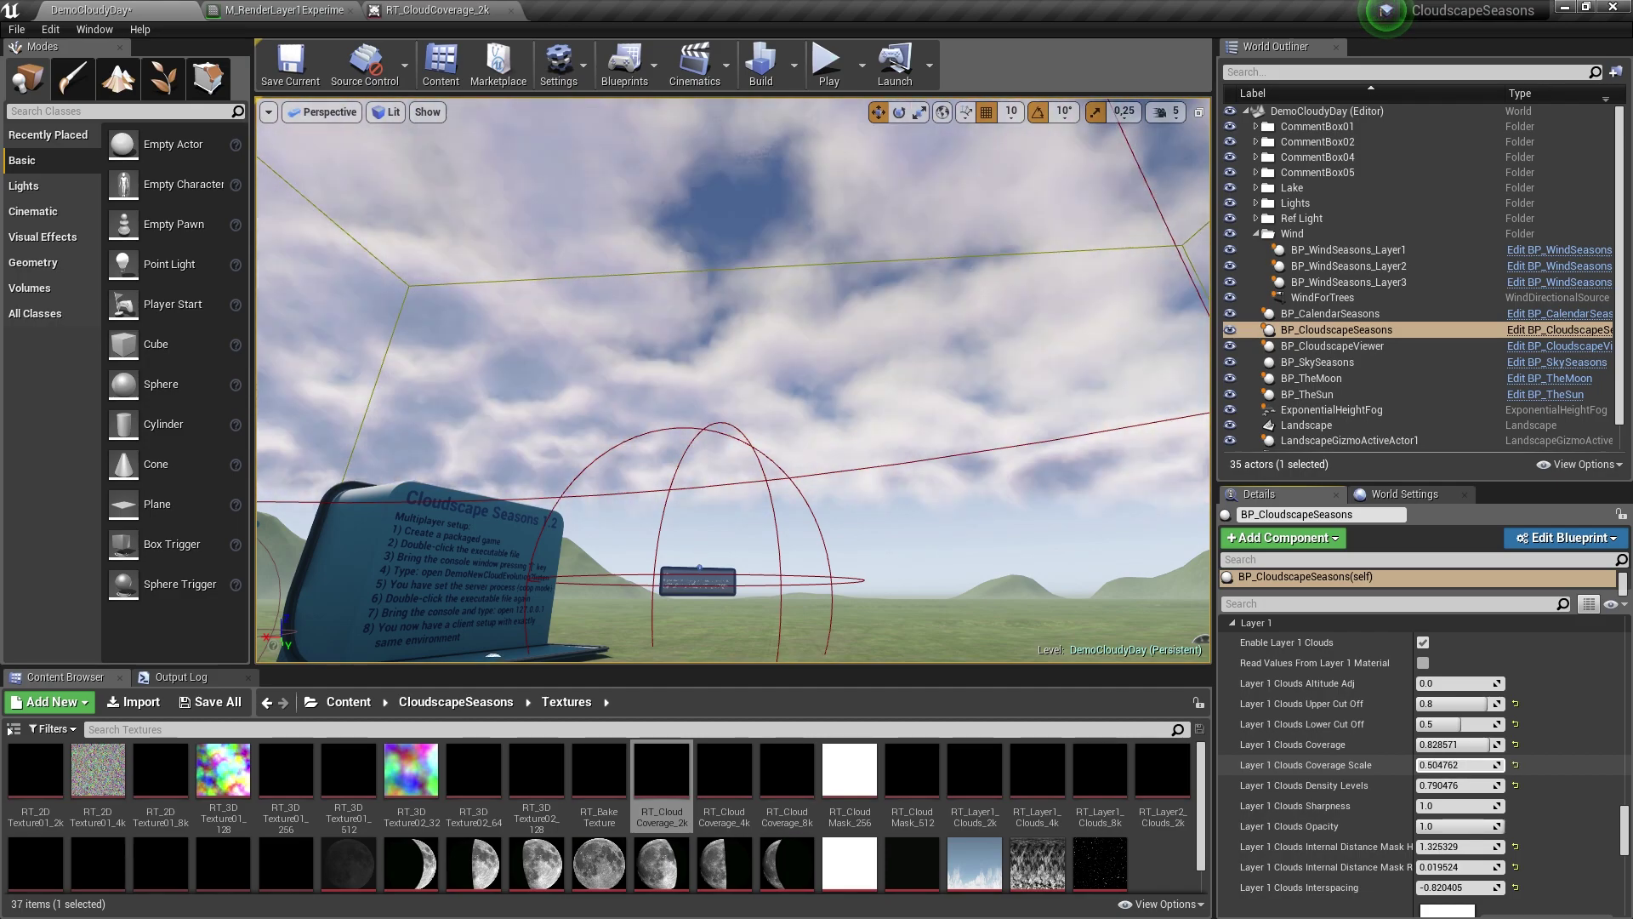
Set BP_CloudscapeSeasons' Layer 1 Clouds Coverage Scale to 2.094557 and look across the sky.
mouse_move(1455, 764)
left_mouse_down()
mouse_move(1433, 765)
mouse_move(1523, 765)
mouse_move(1433, 763)
left_mouse_up()
right_click_drag(953, 443, 1020, 447)
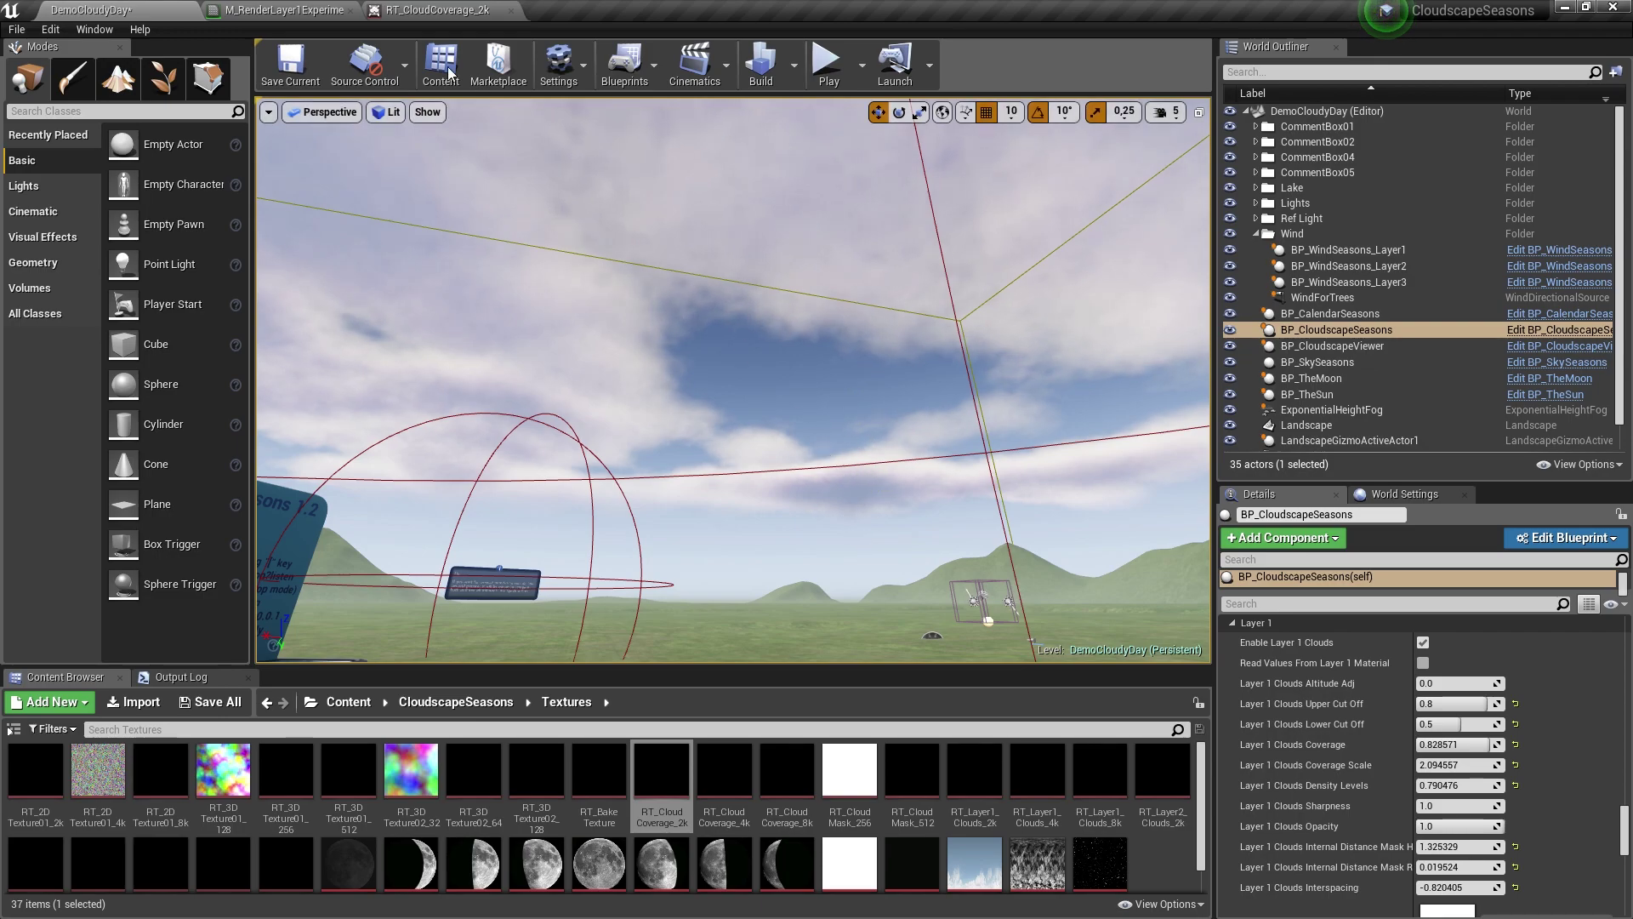
Move the GainAltitude parameter node just below the Noise node in the M_RenderLayer1Experiment graph.
left_click(280, 9)
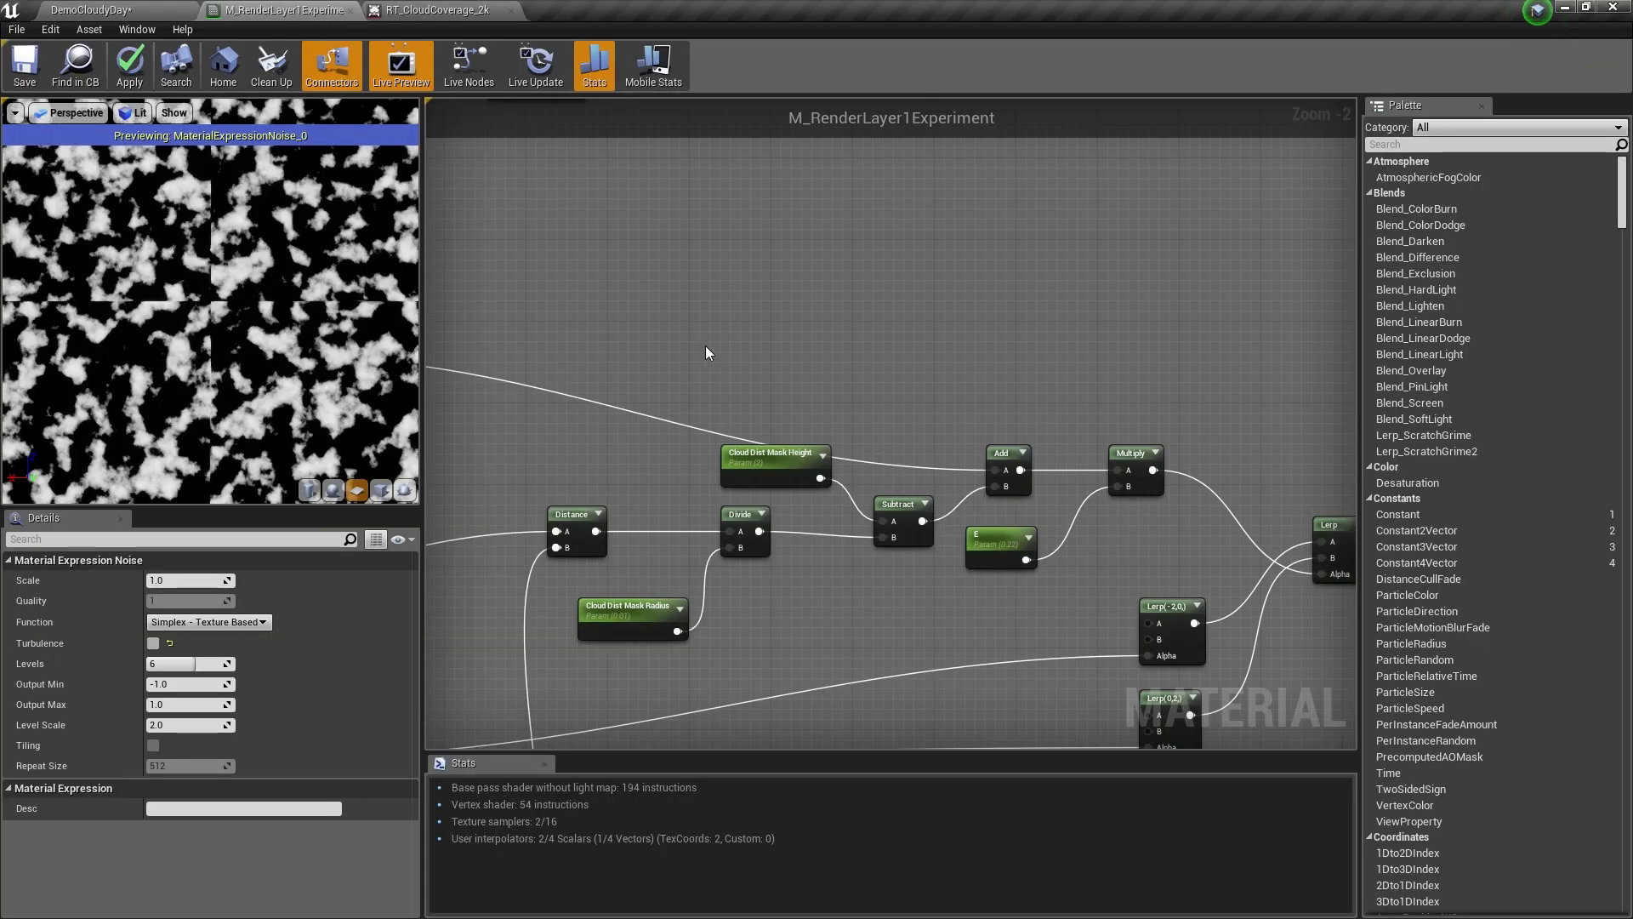
scroll(1111, 417, "up", 3)
right_click_drag(782, 457, 869, 365)
left_click_drag(870, 365, 830, 706)
right_click_drag(830, 706, 881, 461)
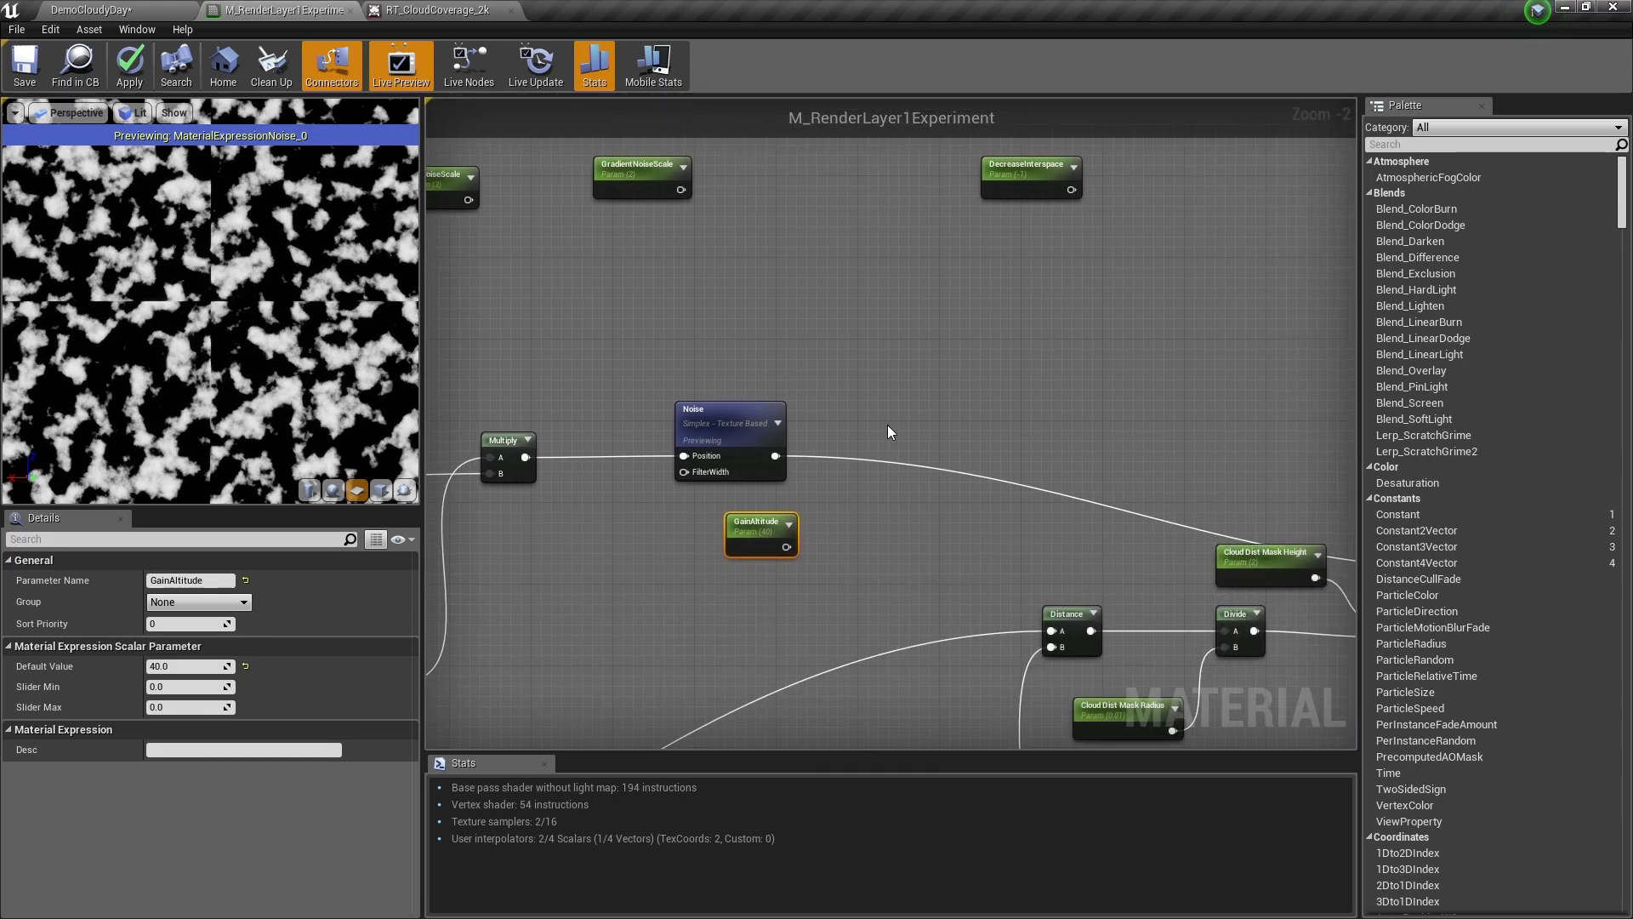
Multiply the Noise output by GainAltitude with a new Multiply node and feed the result into the mask chain's Add node.
left_click(887, 425)
left_click_drag(775, 456, 905, 451)
left_click_drag(786, 547, 905, 466)
right_click_drag(933, 452, 700, 469)
left_click_drag(699, 468, 1254, 586)
right_click_drag(850, 575, 1135, 554)
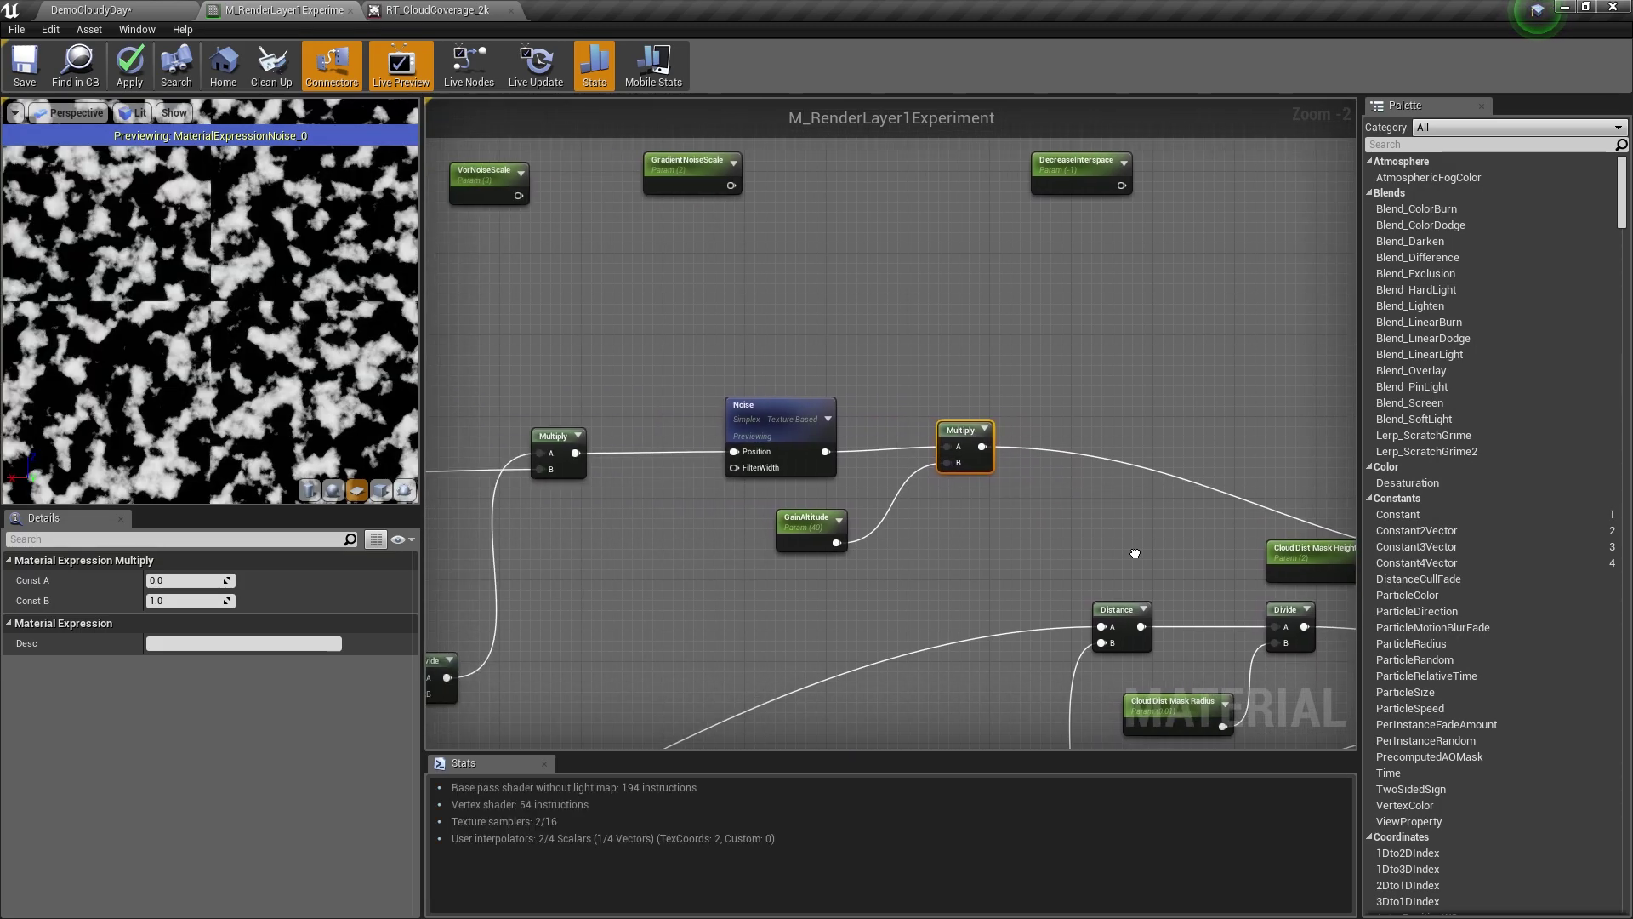
Set GainAltitude's default value to 20.0 and review the Noise node's output range settings.
left_click(814, 535)
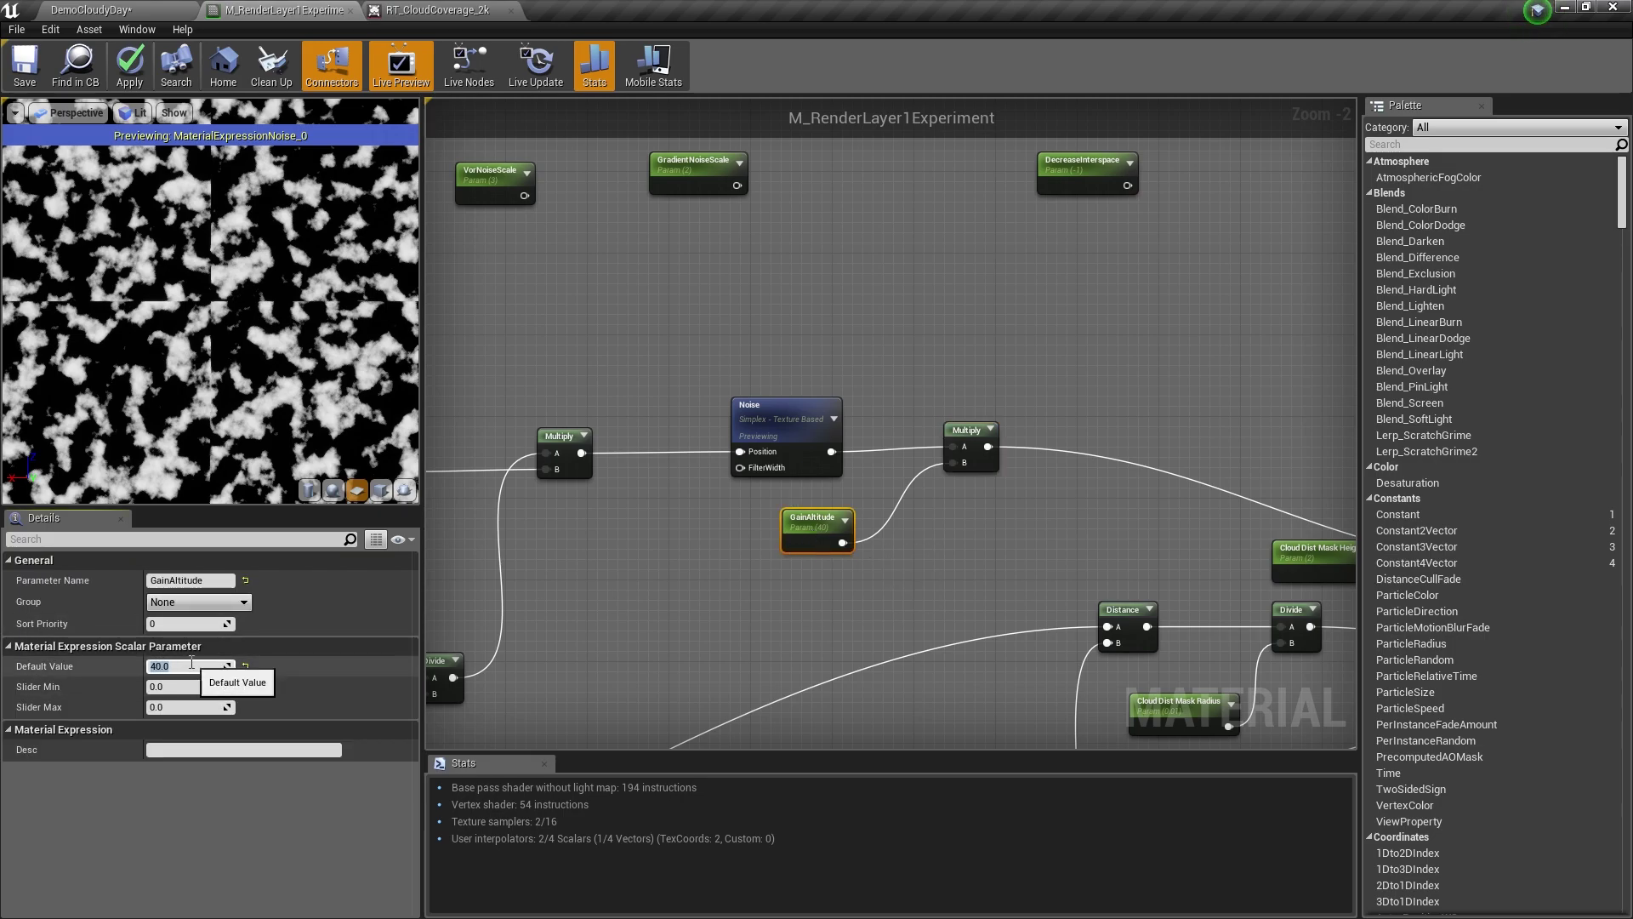
key("Return")
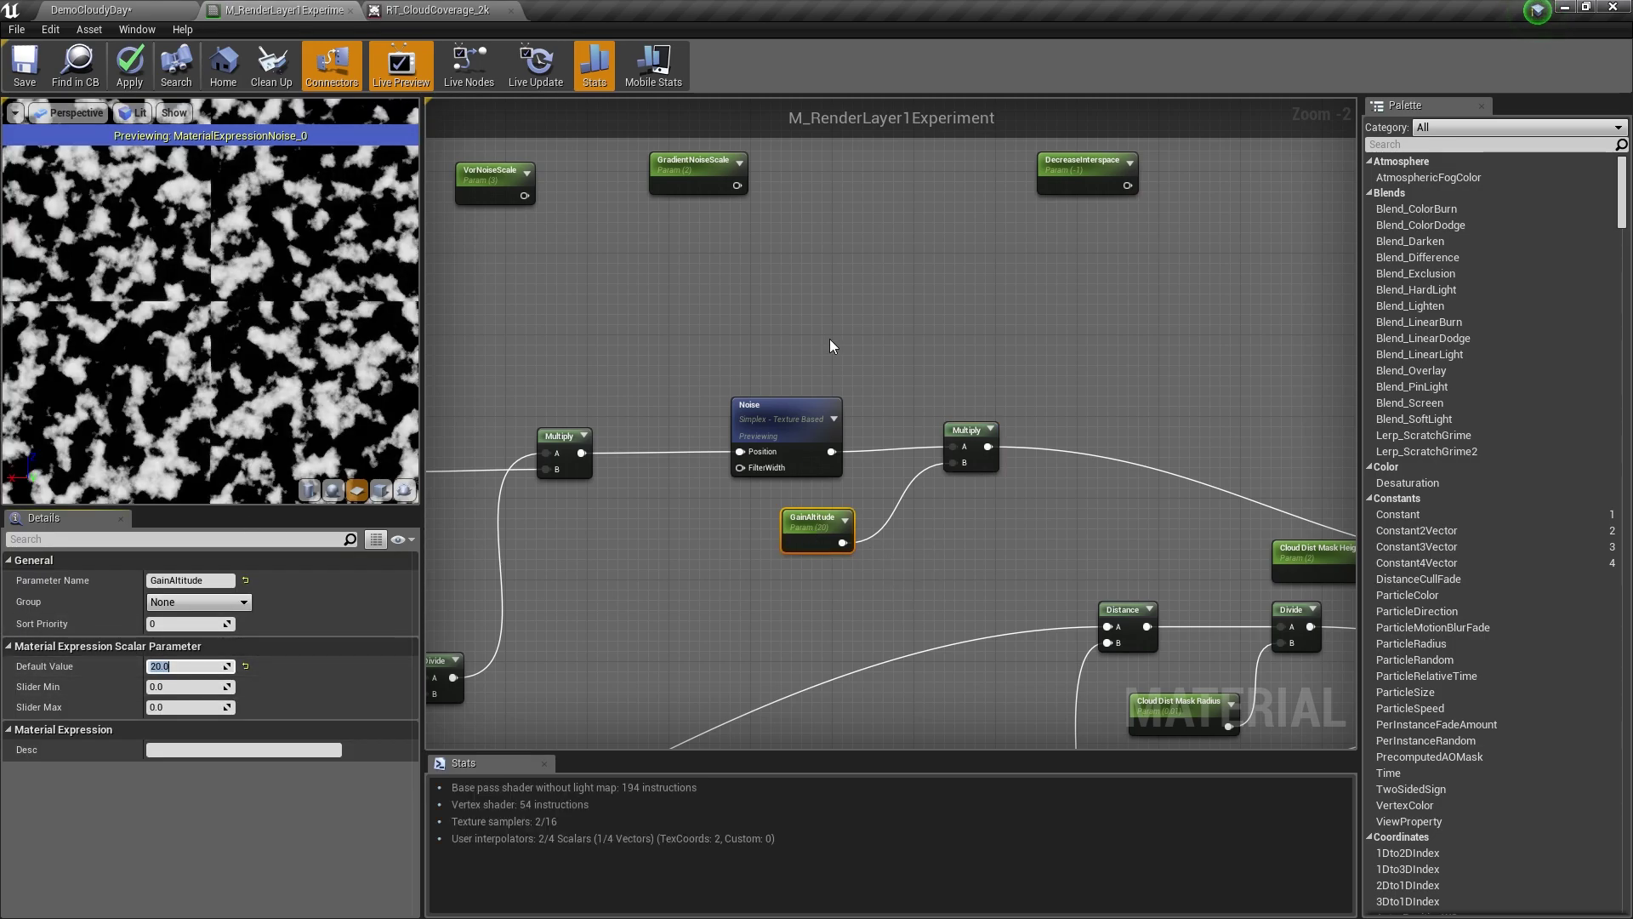
left_click(802, 425)
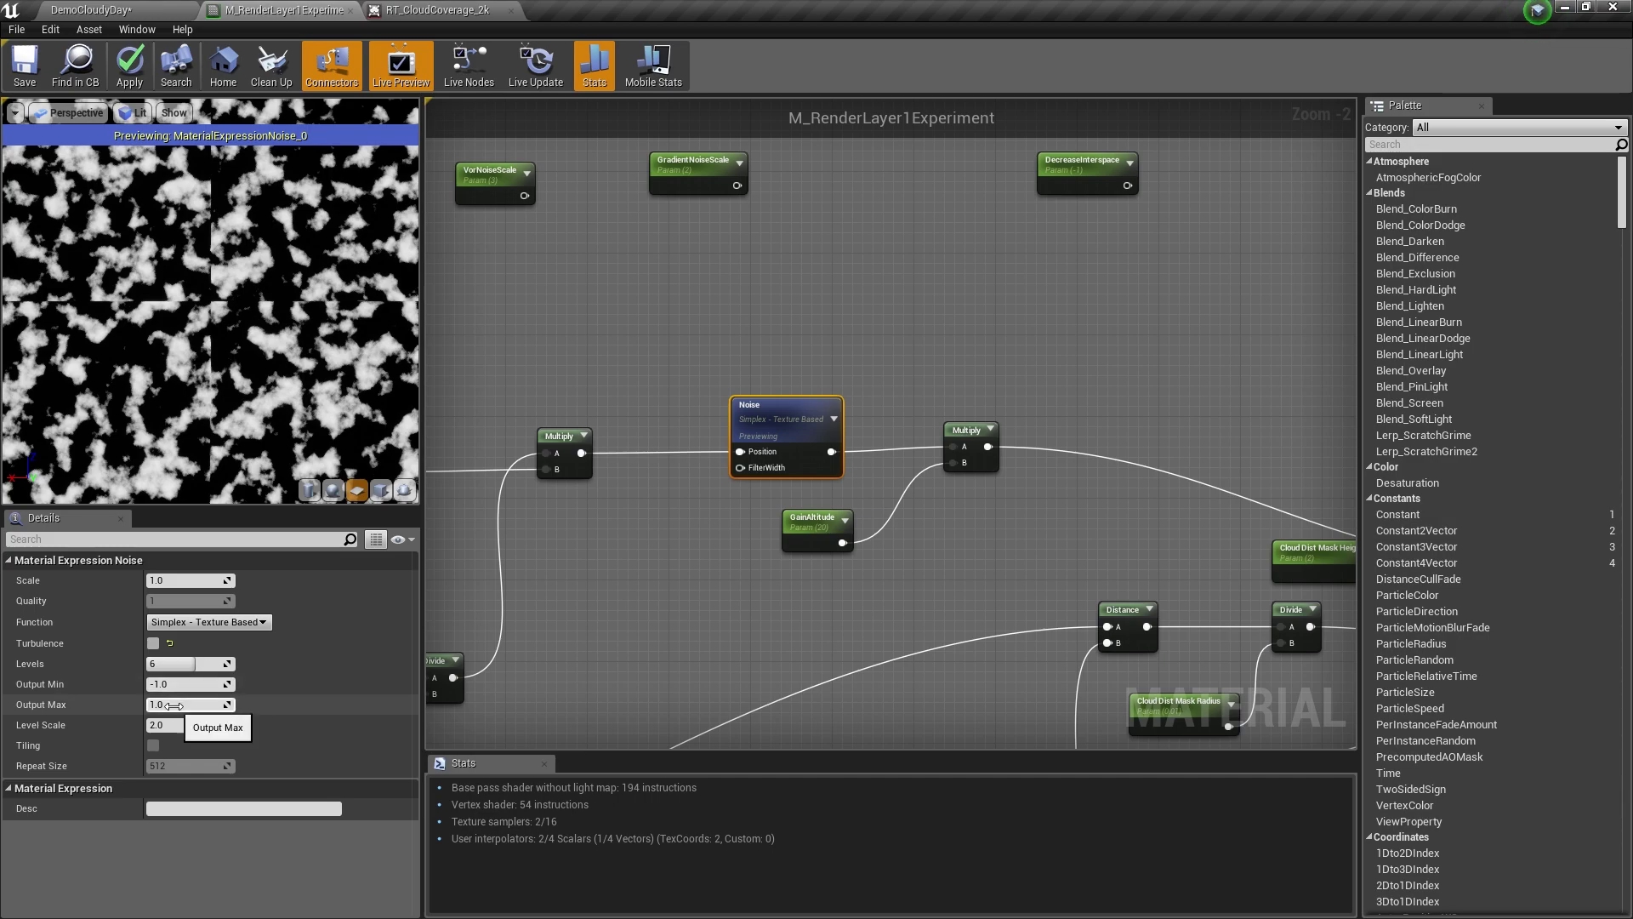
Play the DemoCloudyDay level briefly, stop it, and look around the sky at the resulting clouds.
left_click(91, 10)
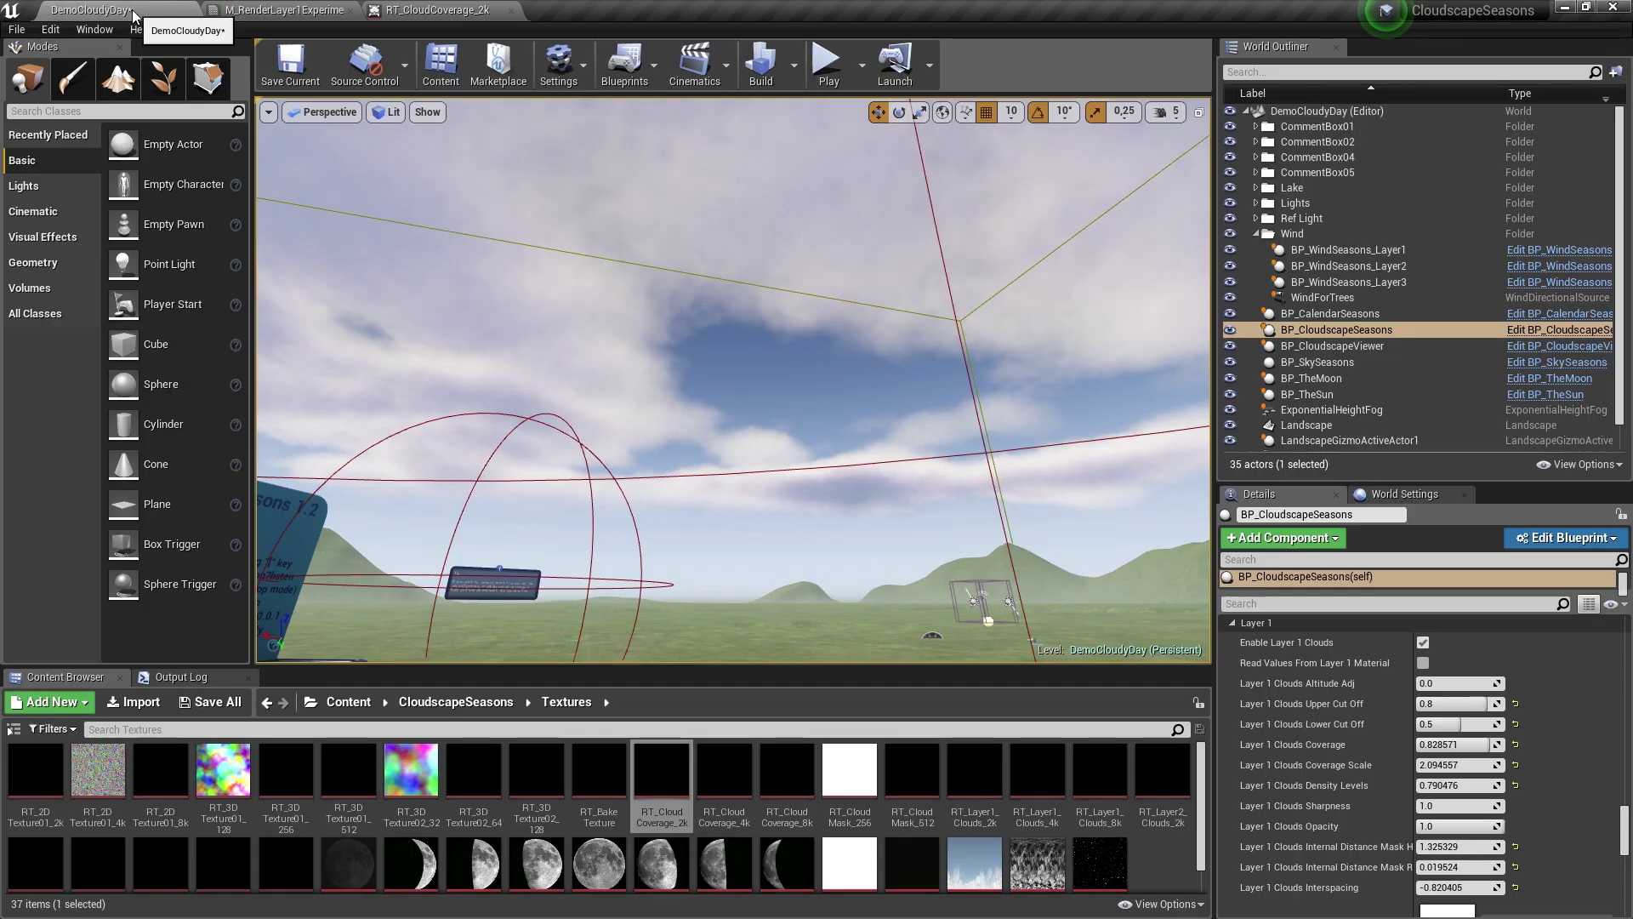
left_click(285, 11)
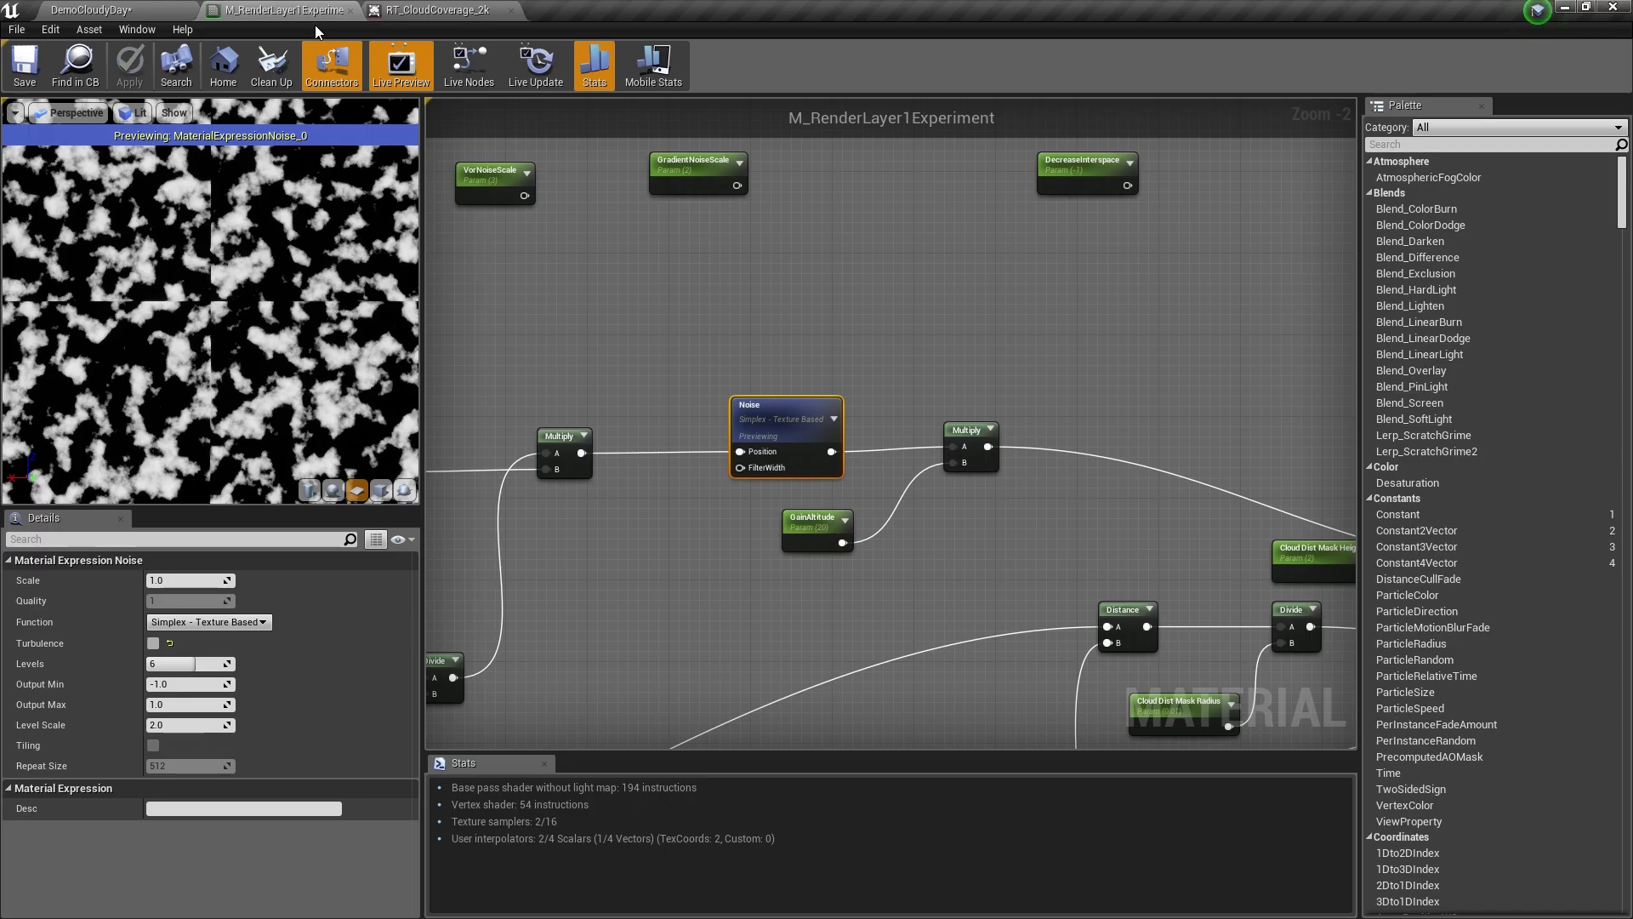
left_click(123, 13)
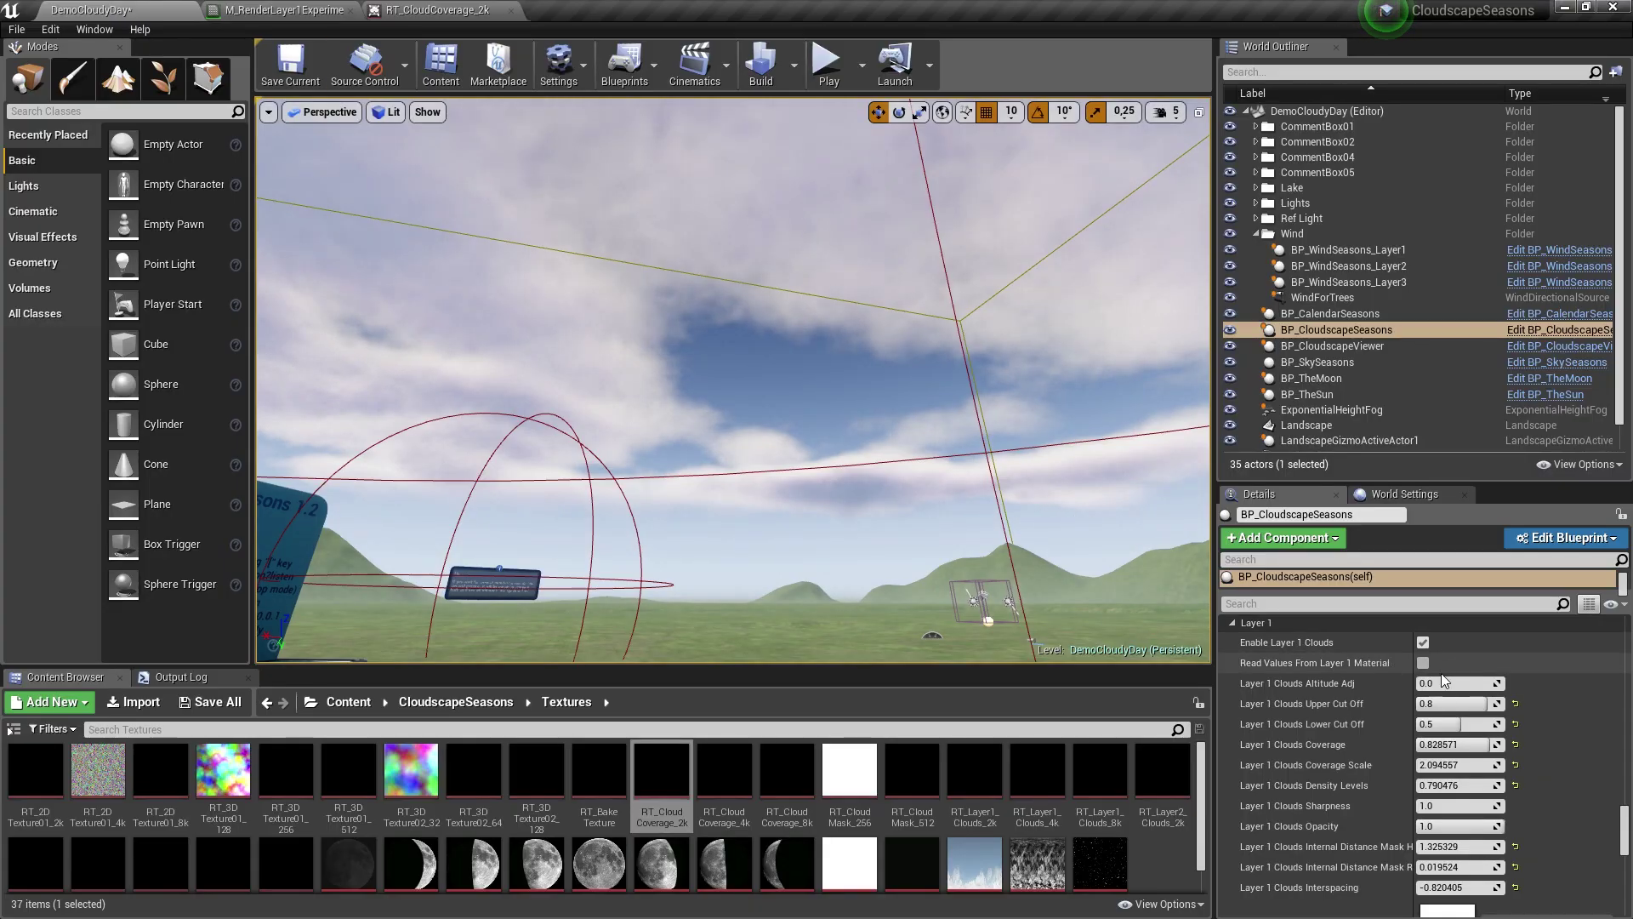
left_click(830, 84)
key("Escape")
right_click_drag(733, 380, 935, 313)
right_click_drag(838, 396, 1217, 394)
right_click_drag(858, 432, 781, 410)
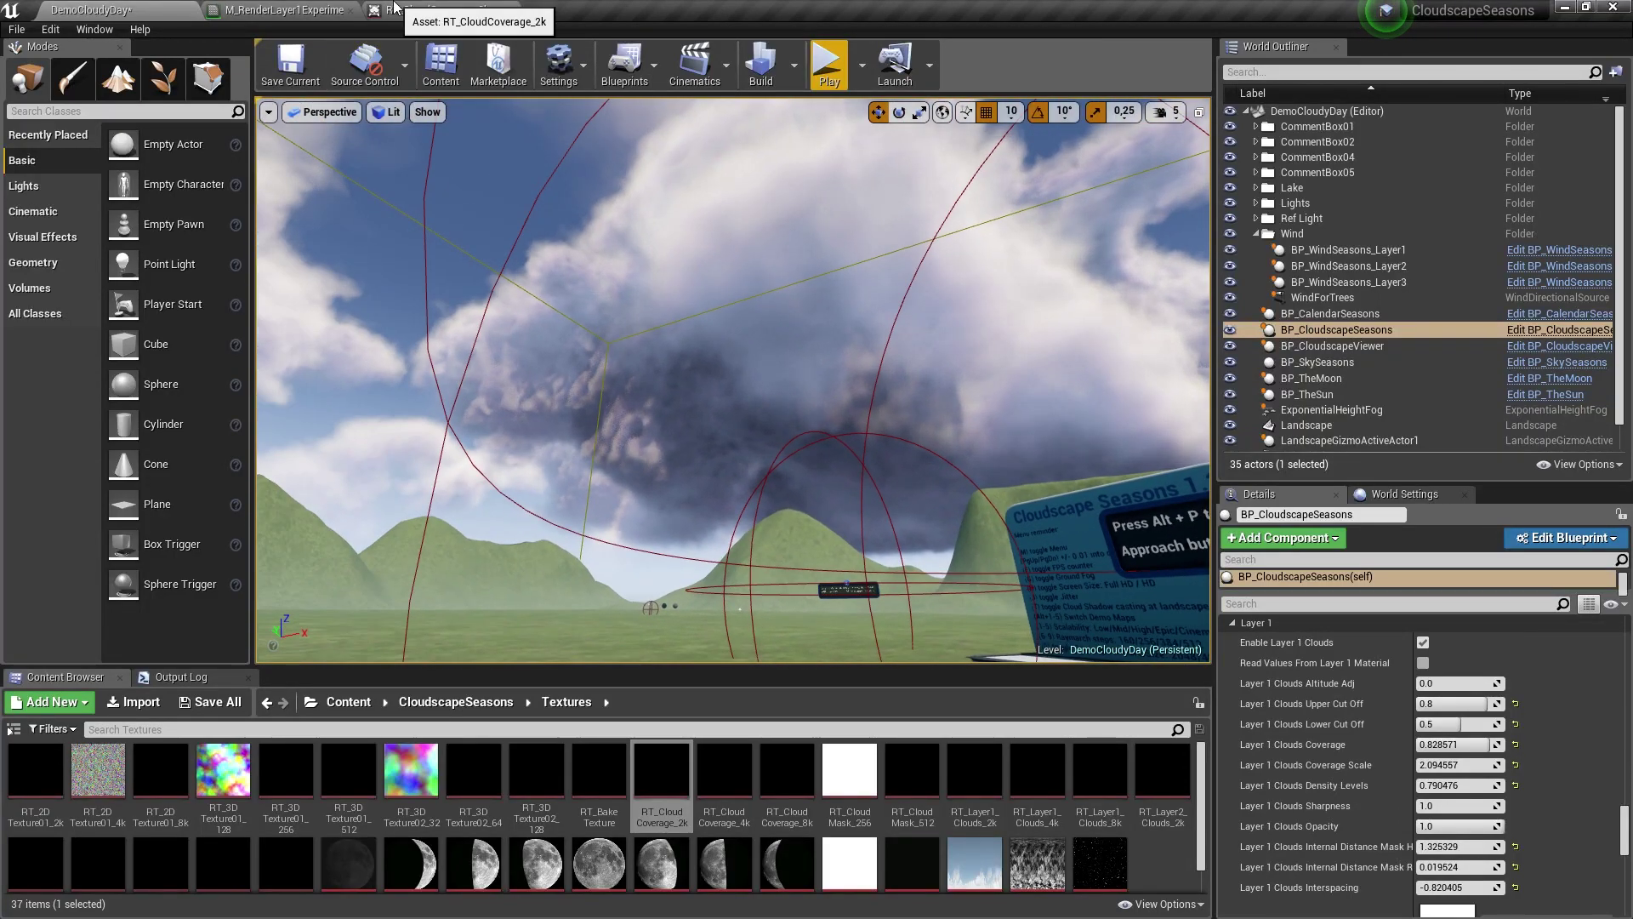
Set GainAltitude's default value to 10.0 and save the M_RenderLayer1Experiment material.
left_click(340, 10)
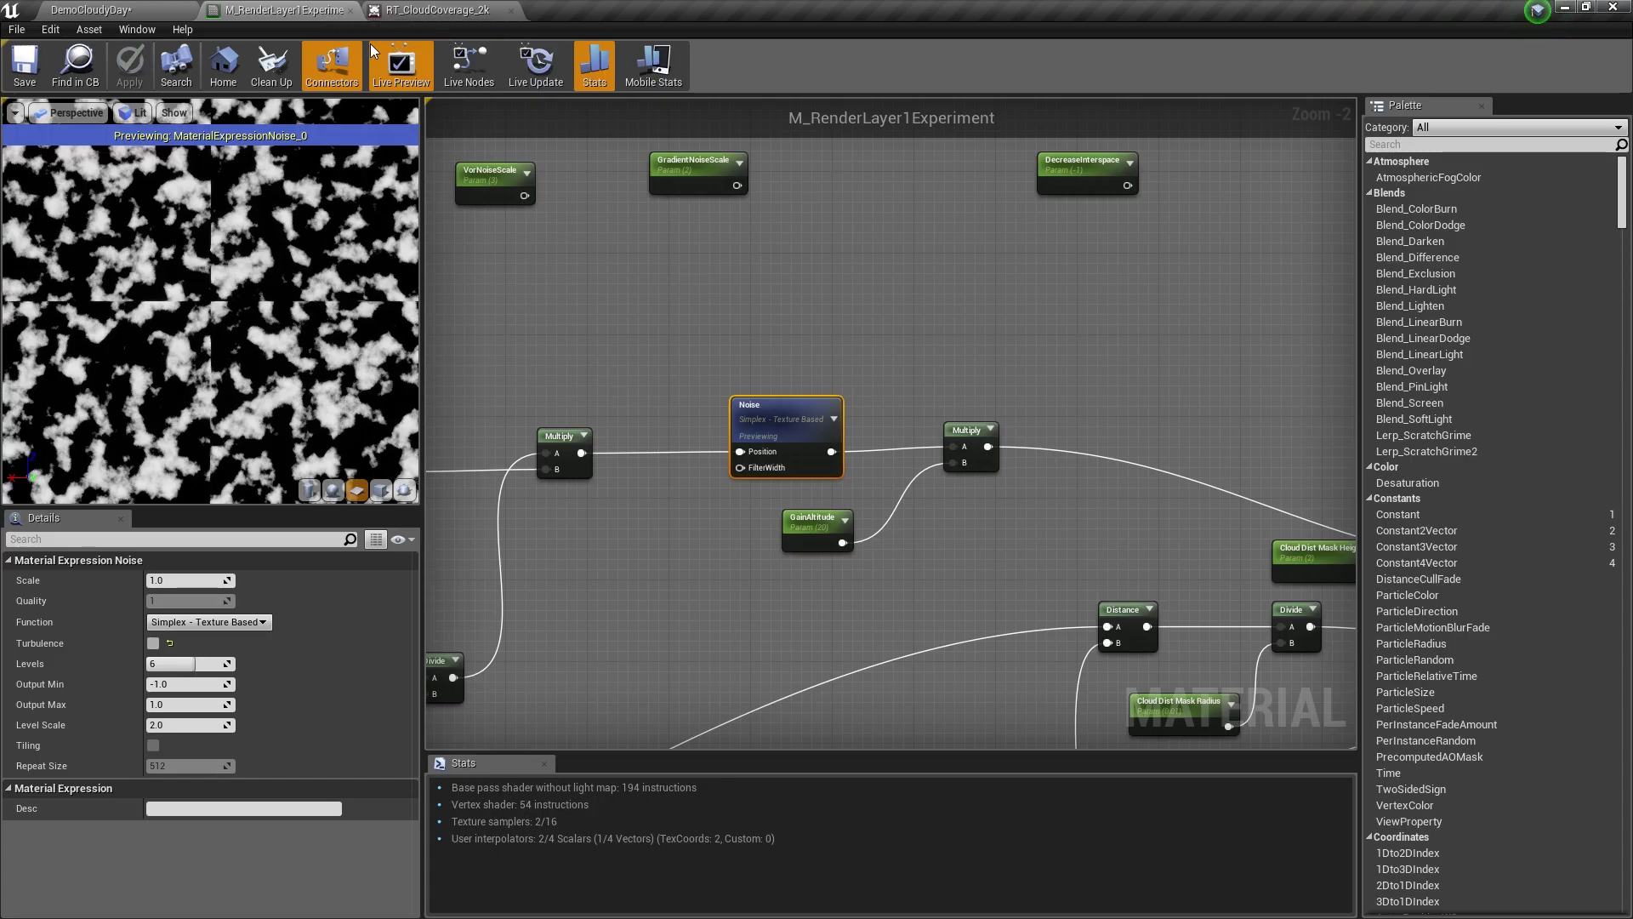
left_click(815, 521)
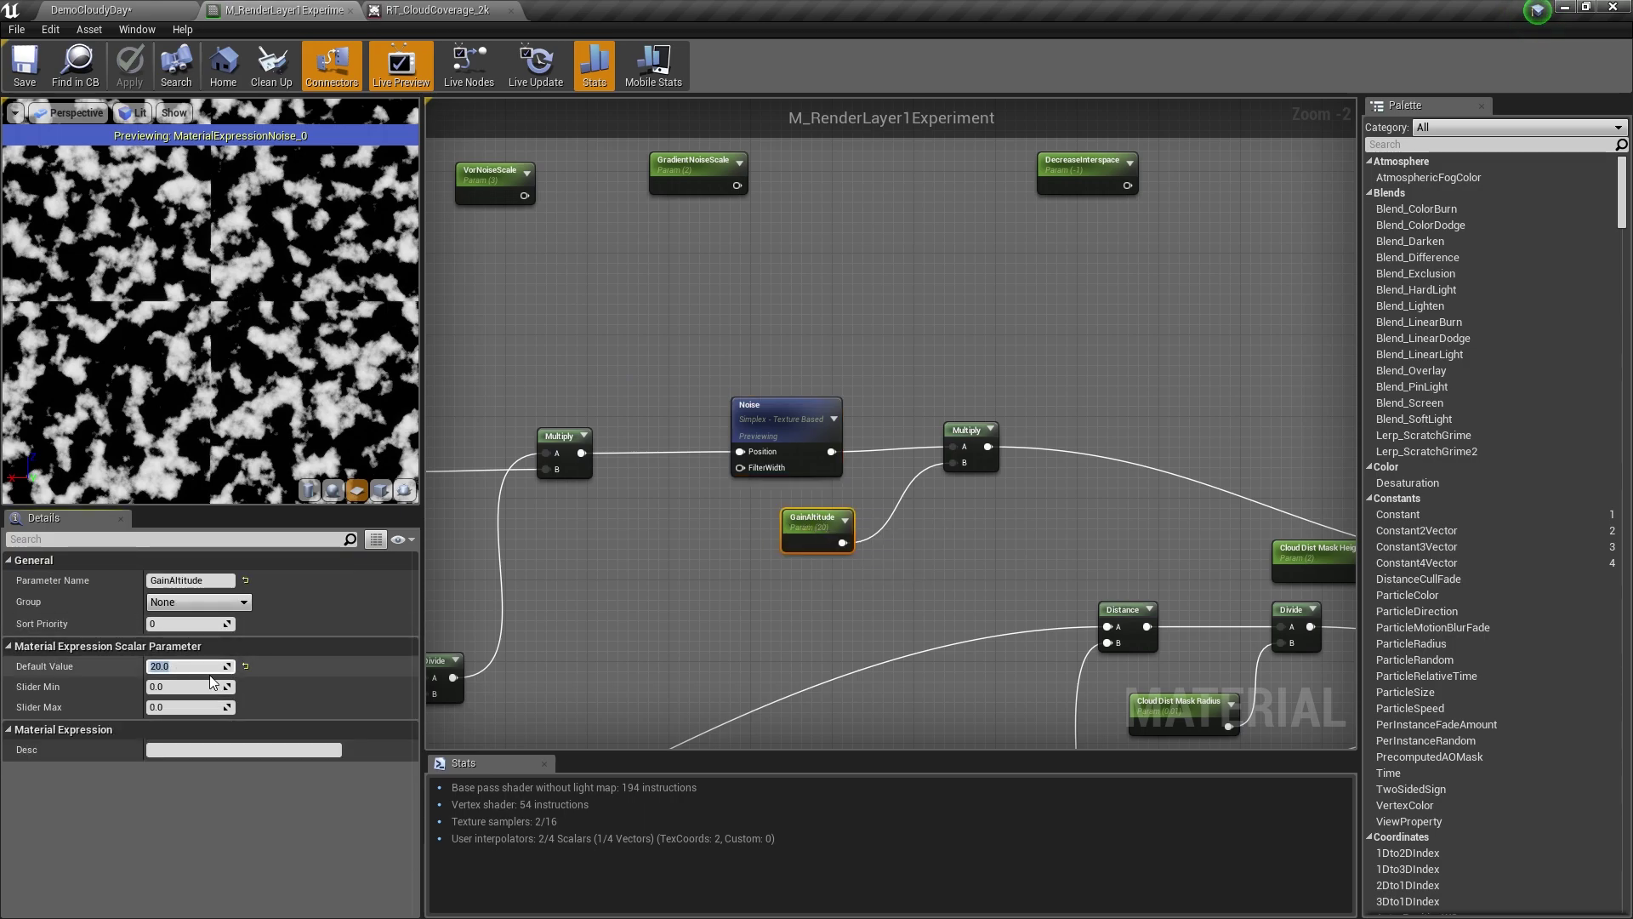
type("10.0")
key("Return")
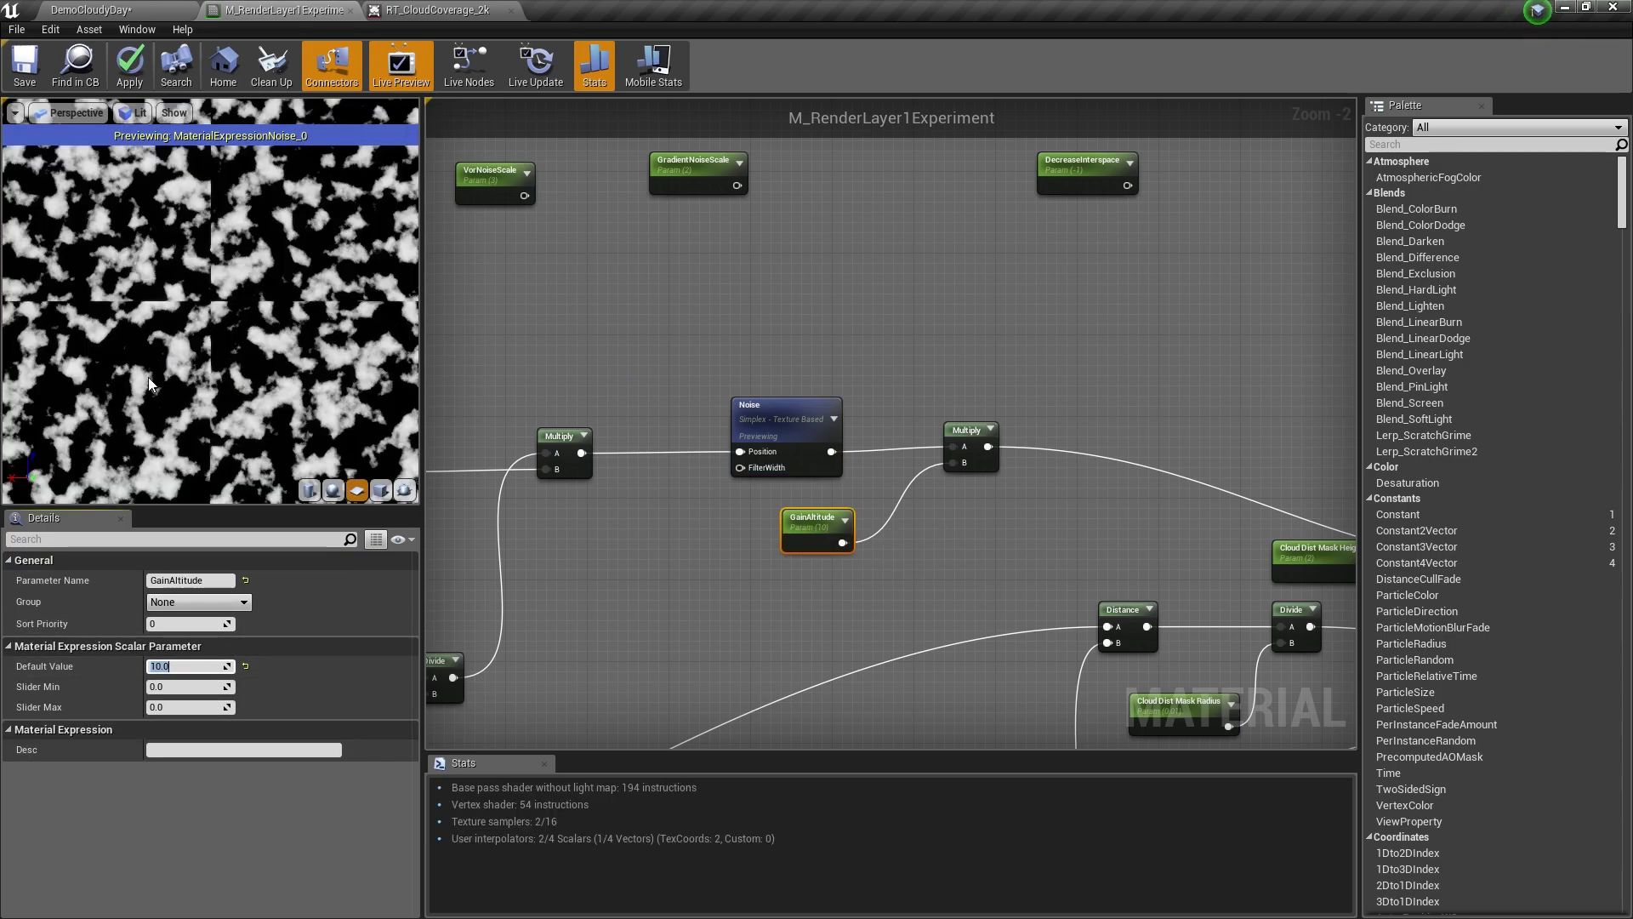
left_click(25, 65)
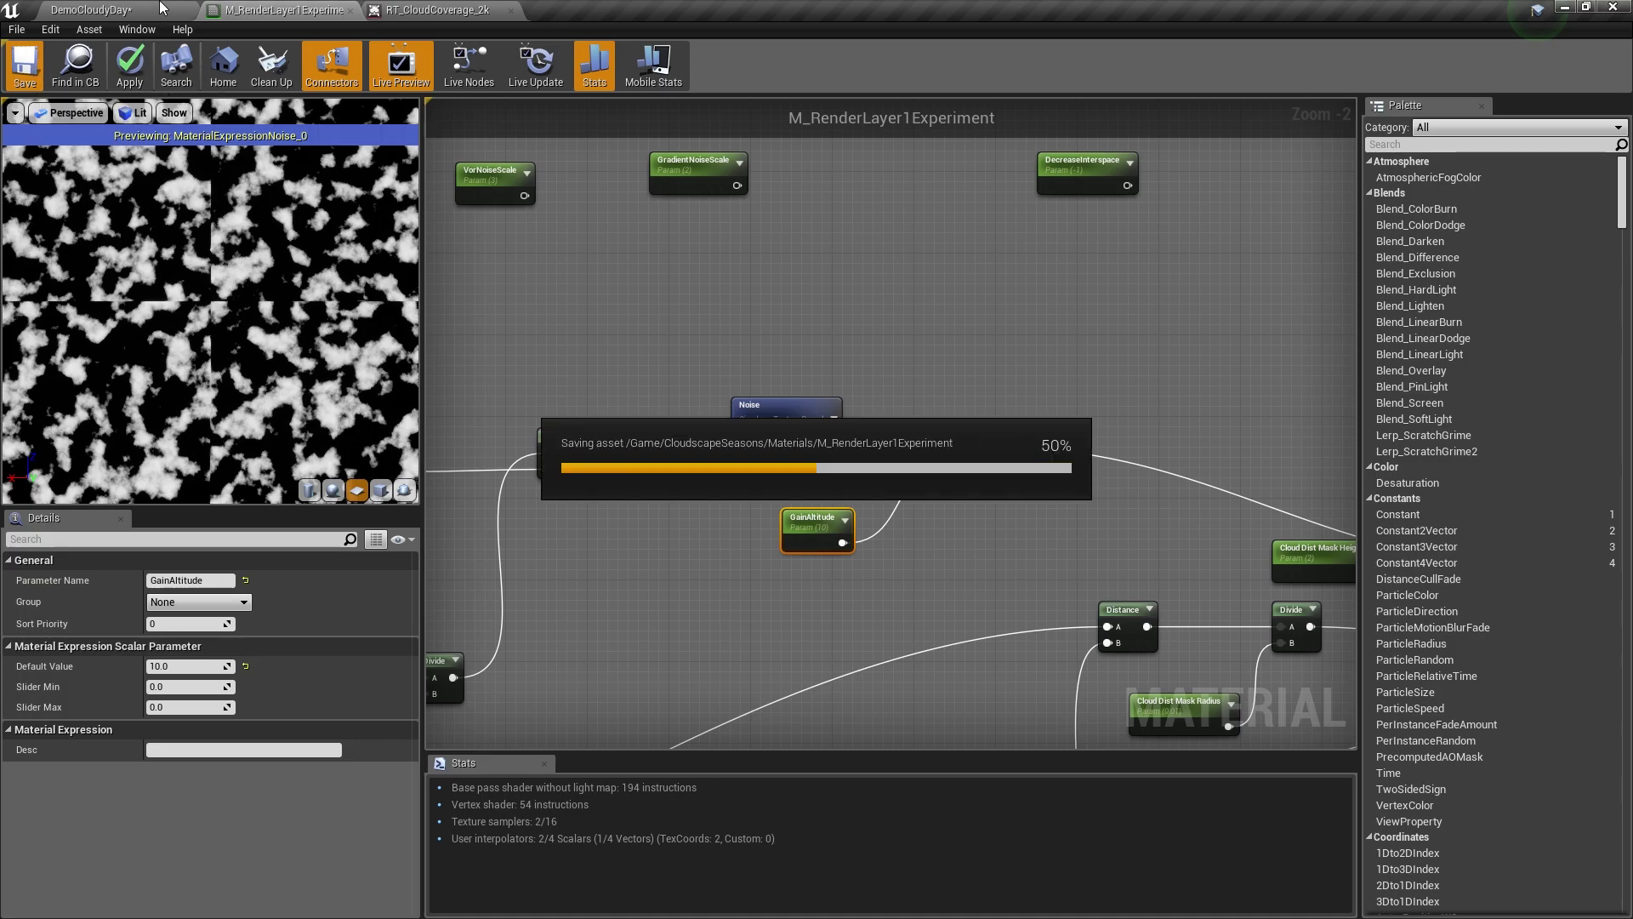
In the DemoCloudyDay level, trigger BP_CloudscapeSeasons' Update and examine the clouds above the mountains.
left_click(160, 10)
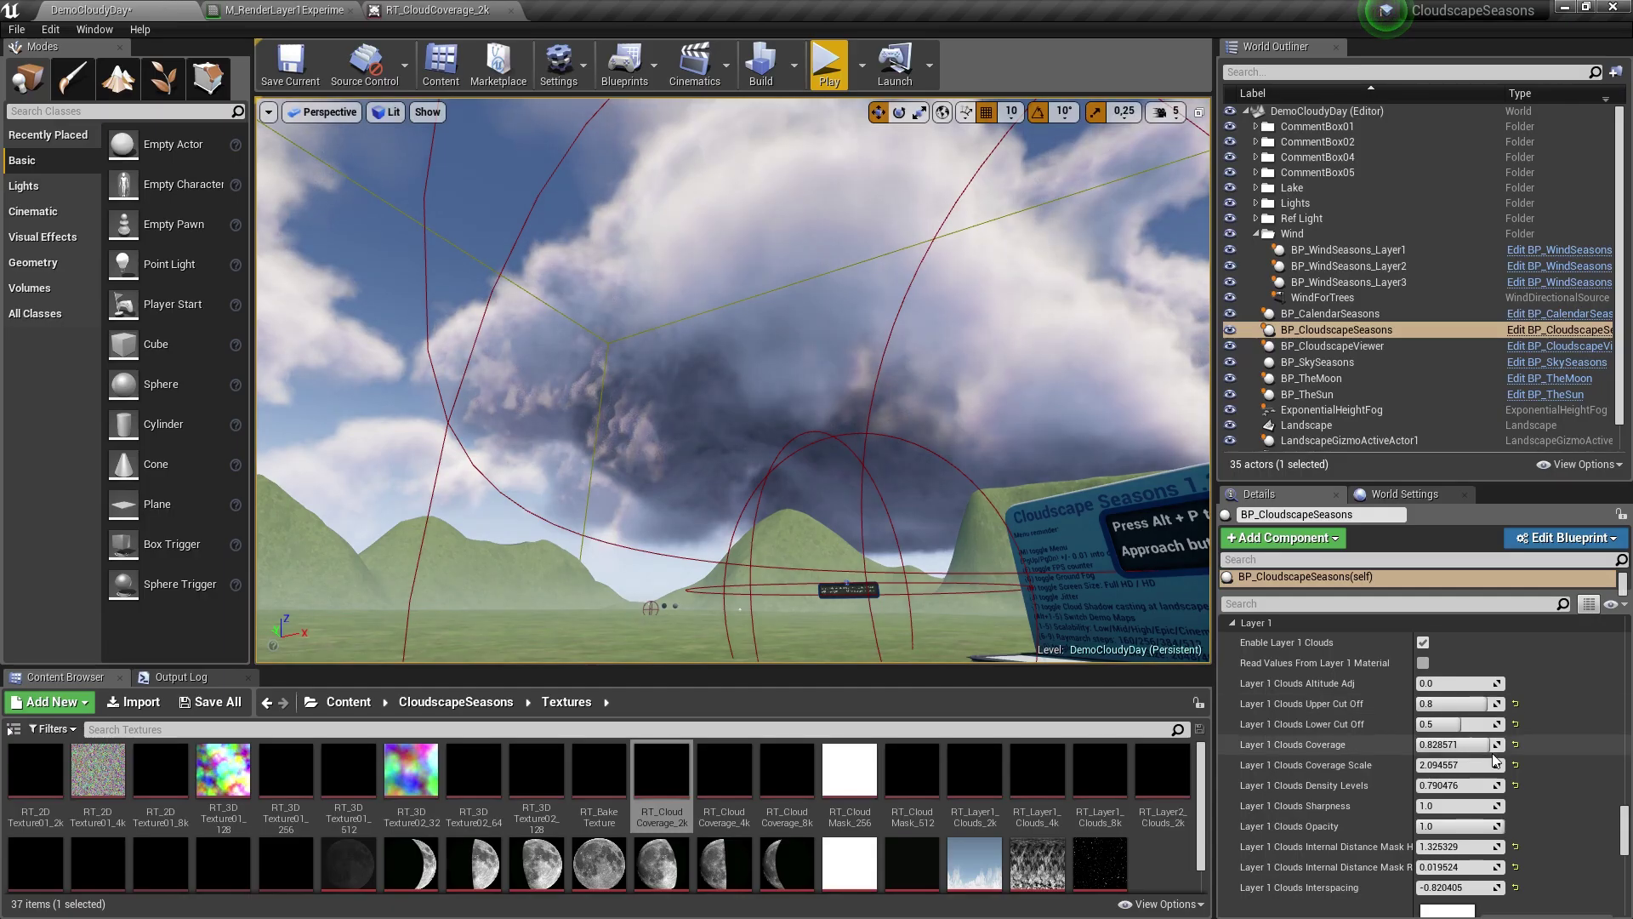
left_click_drag(1630, 838, 1627, 638)
left_click(1424, 750)
right_click_drag(802, 413, 476, 428)
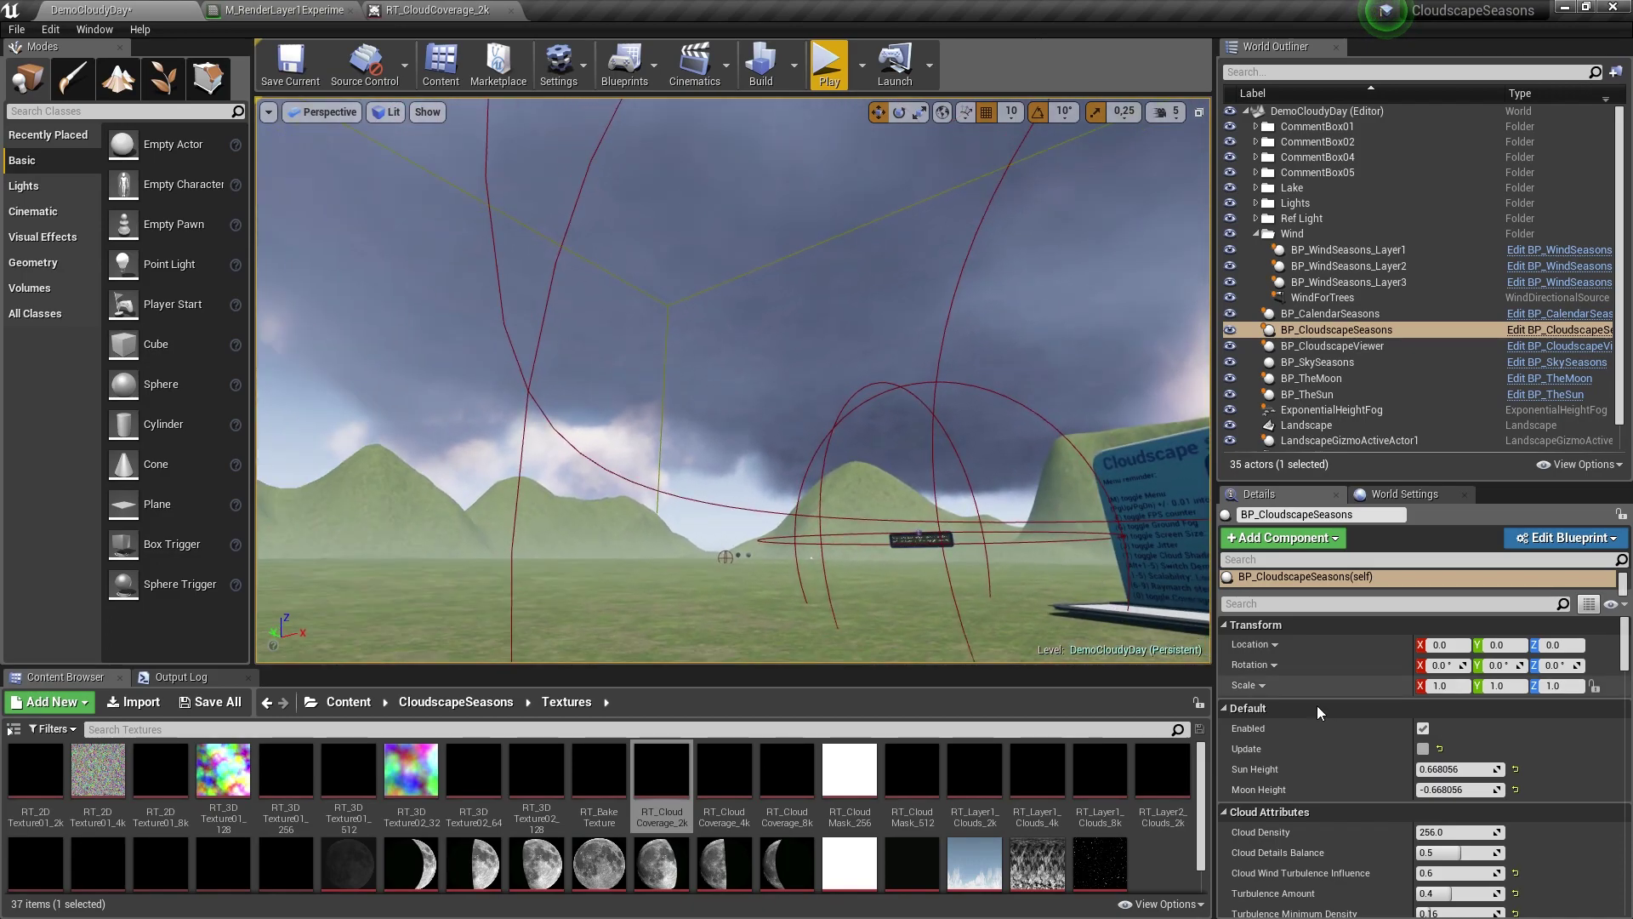
scroll(1544, 842, "down", 2)
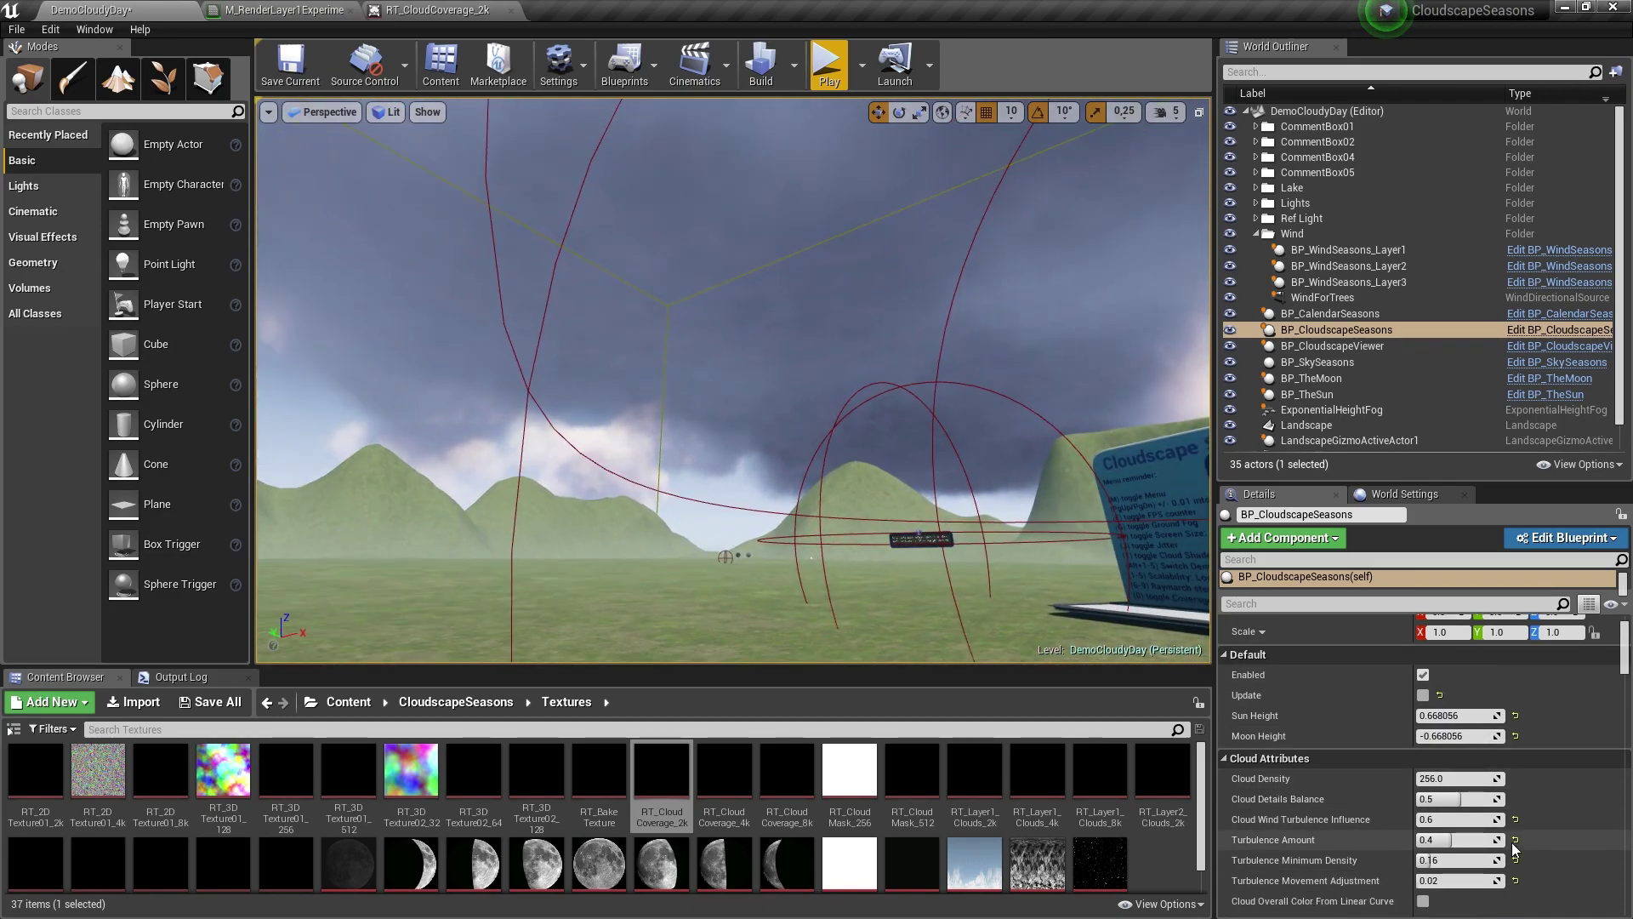
Set BP_CloudscapeSeasons' Layer 1 Clouds Coverage to 0.0 and look at the sky around the info board.
left_click_drag(1626, 651, 1630, 853)
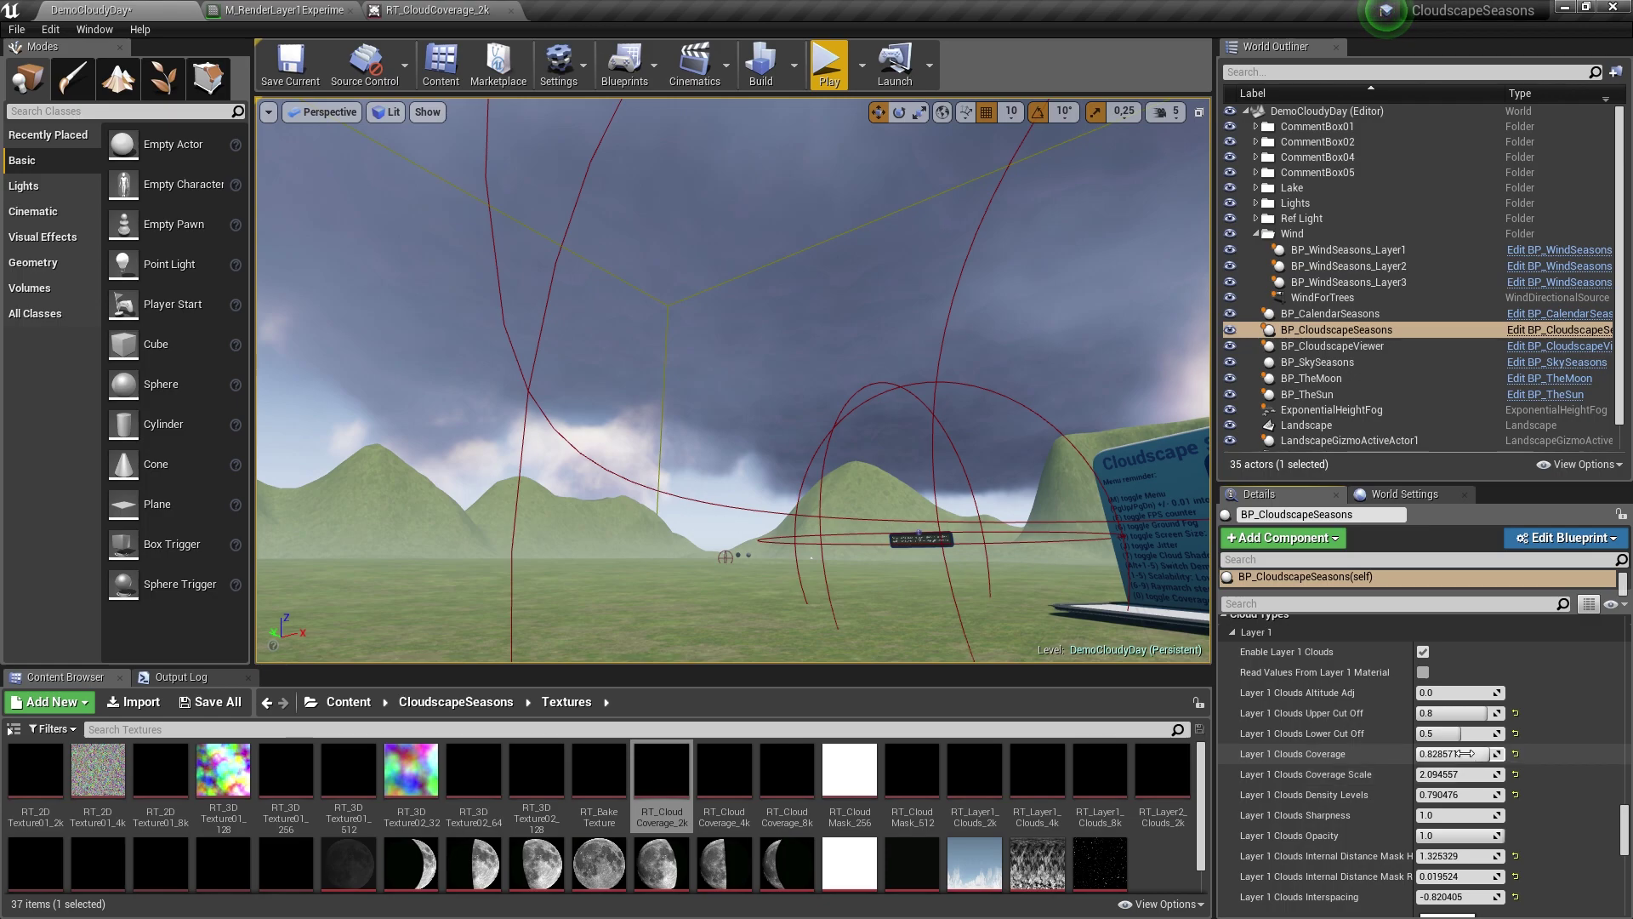
left_click_drag(1461, 753, 1421, 754)
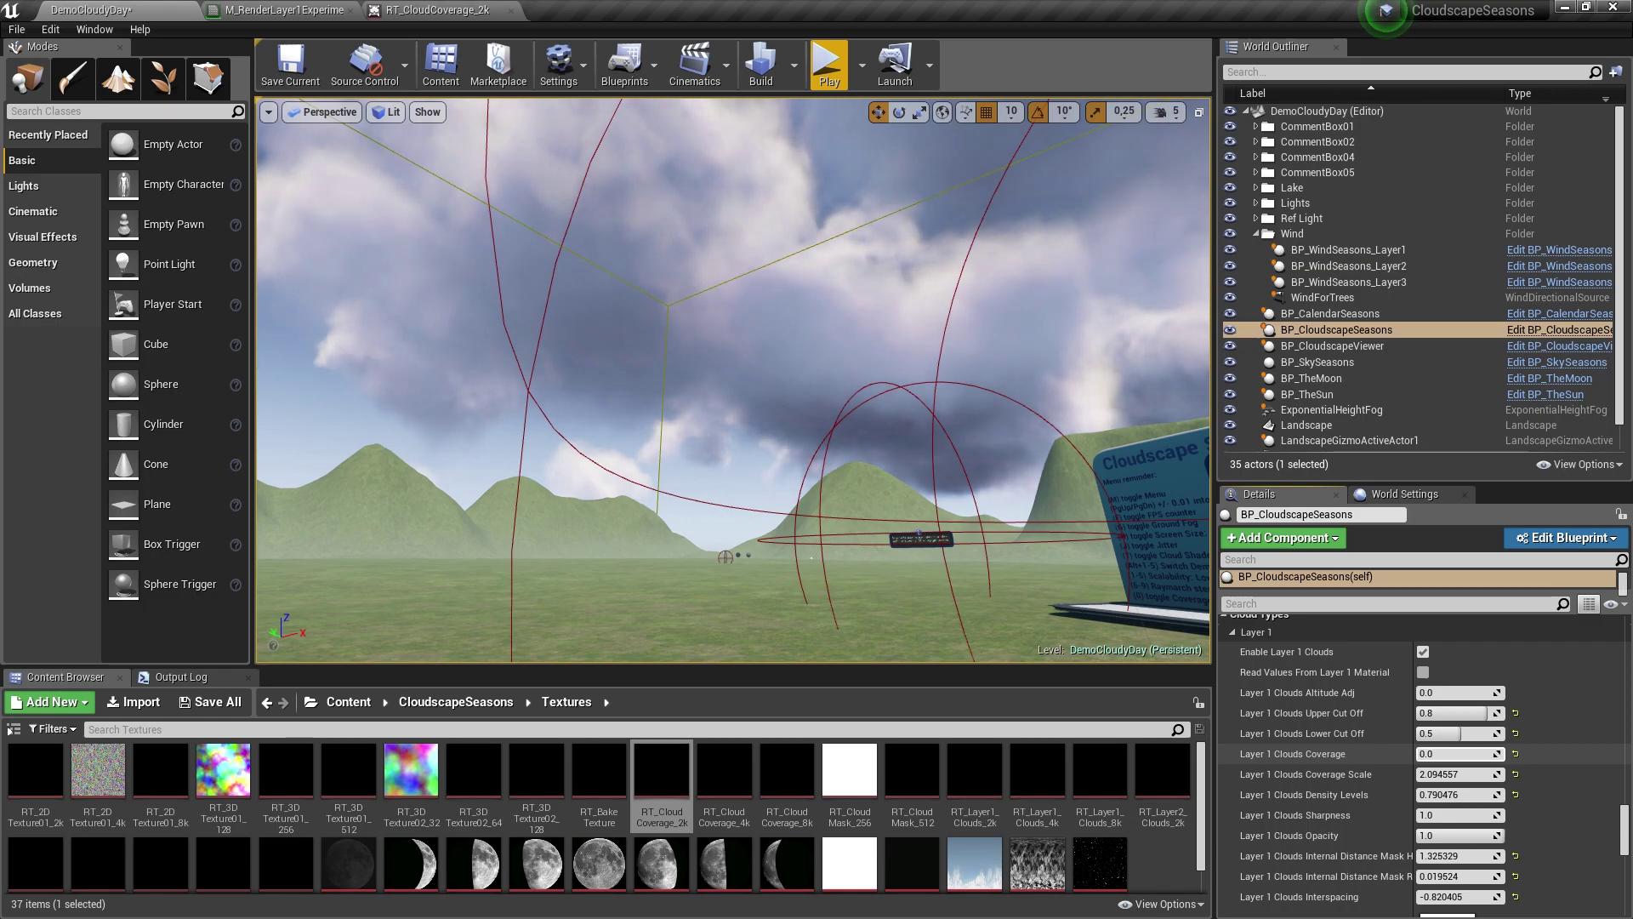
left_click_drag(1417, 754, 1414, 753)
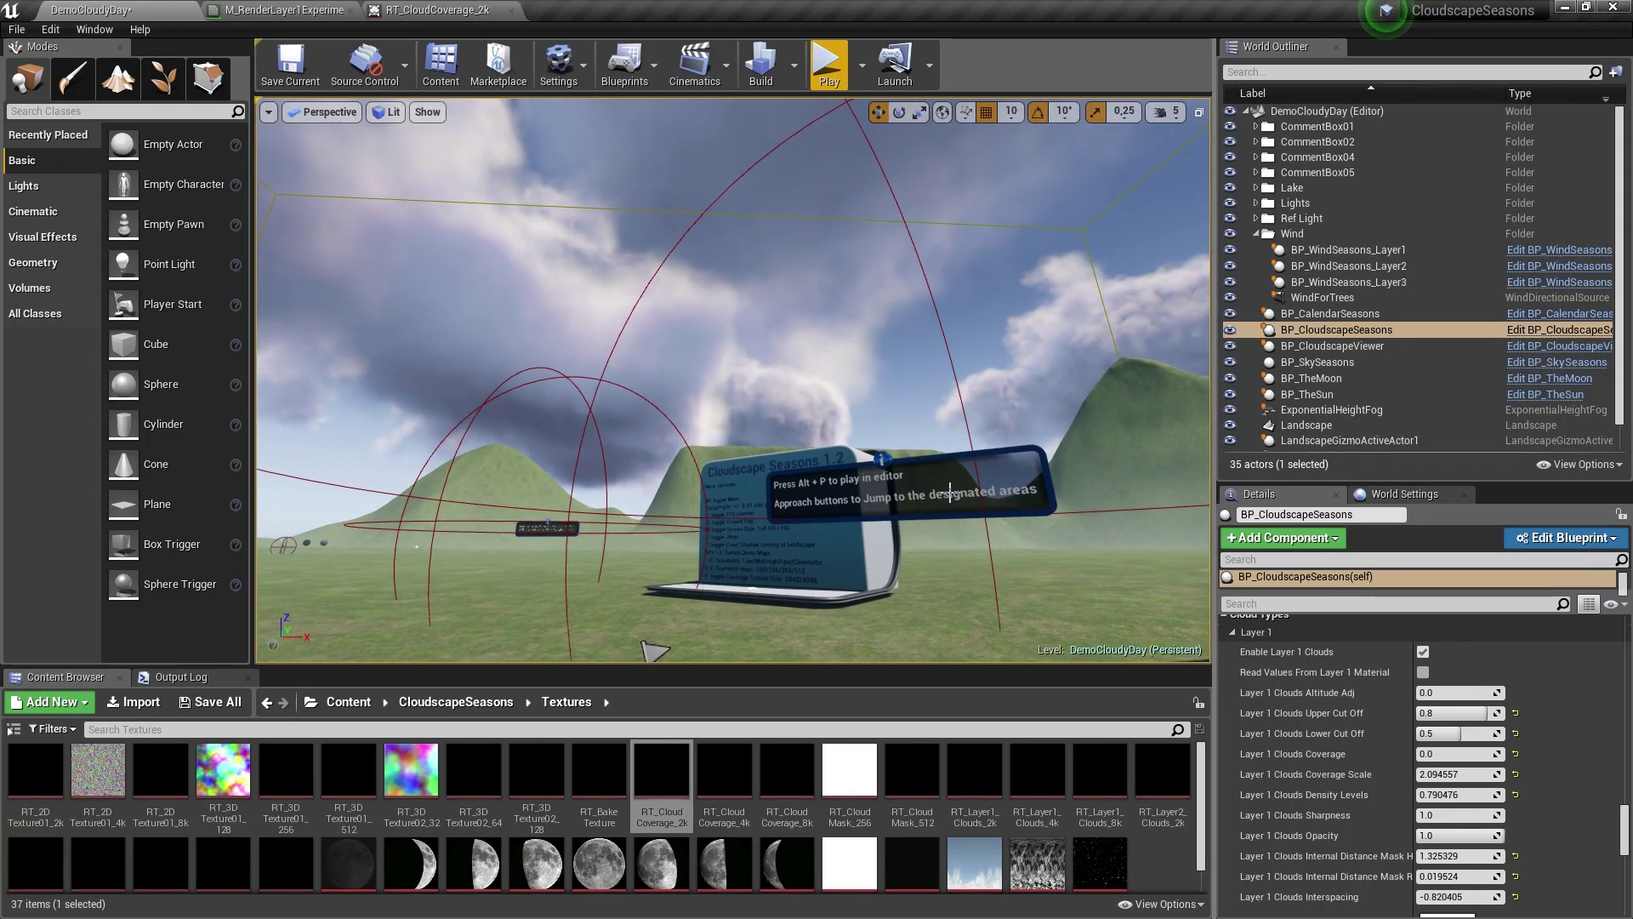
Set GainAltitude's default value to 0.0 in the material and refresh BP_CloudscapeSeasons in the level.
left_click(280, 9)
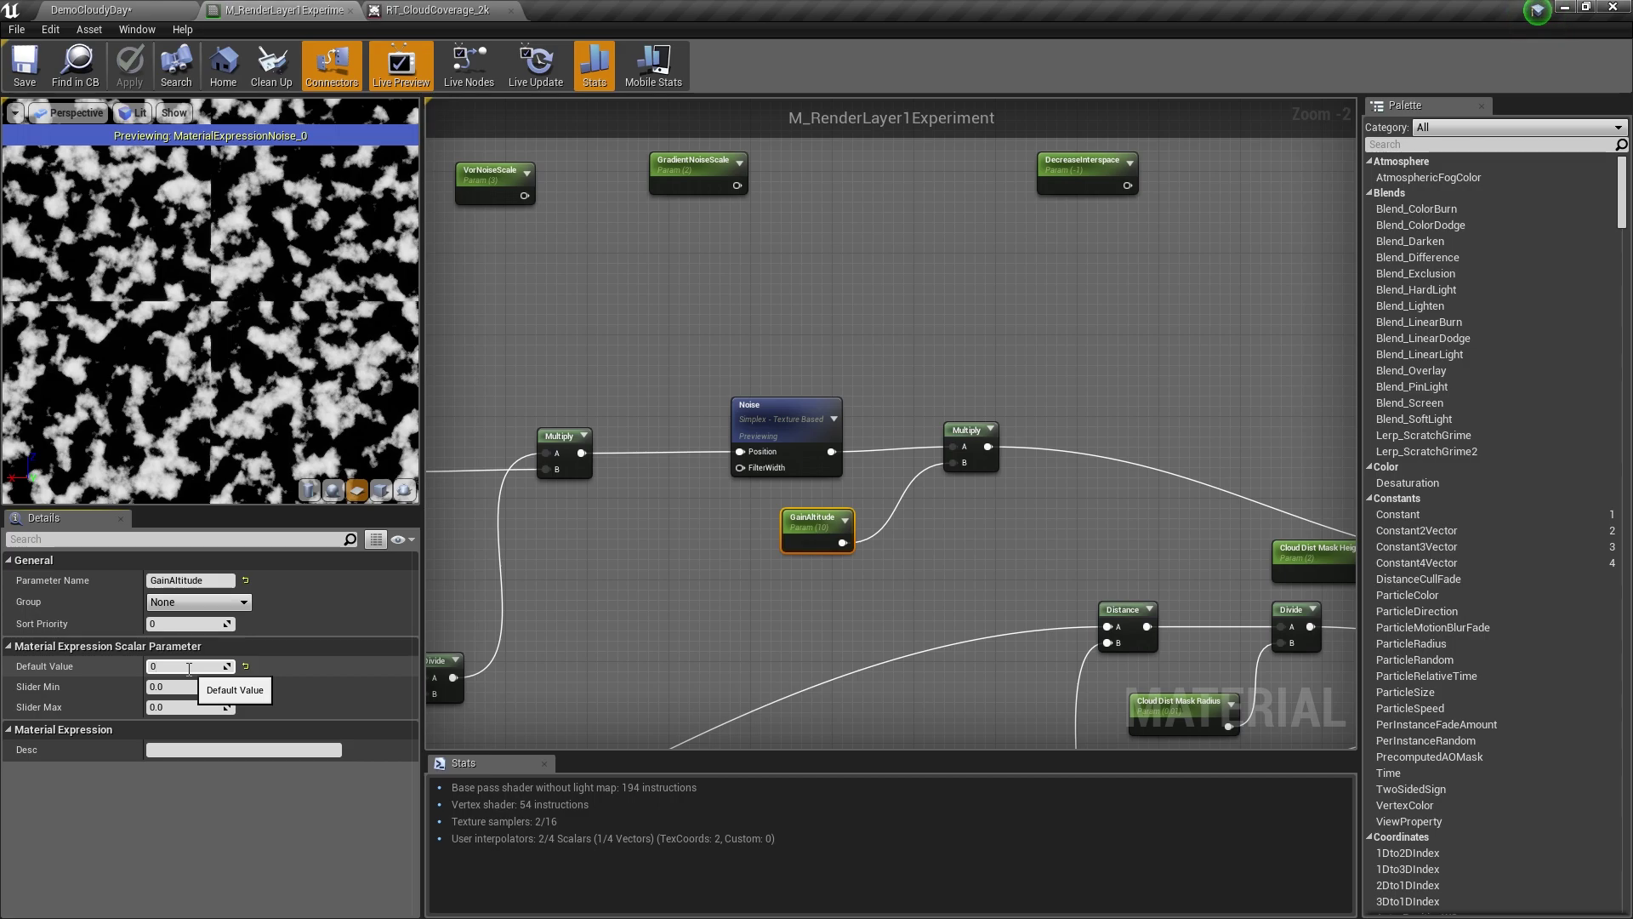
left_click(93, 9)
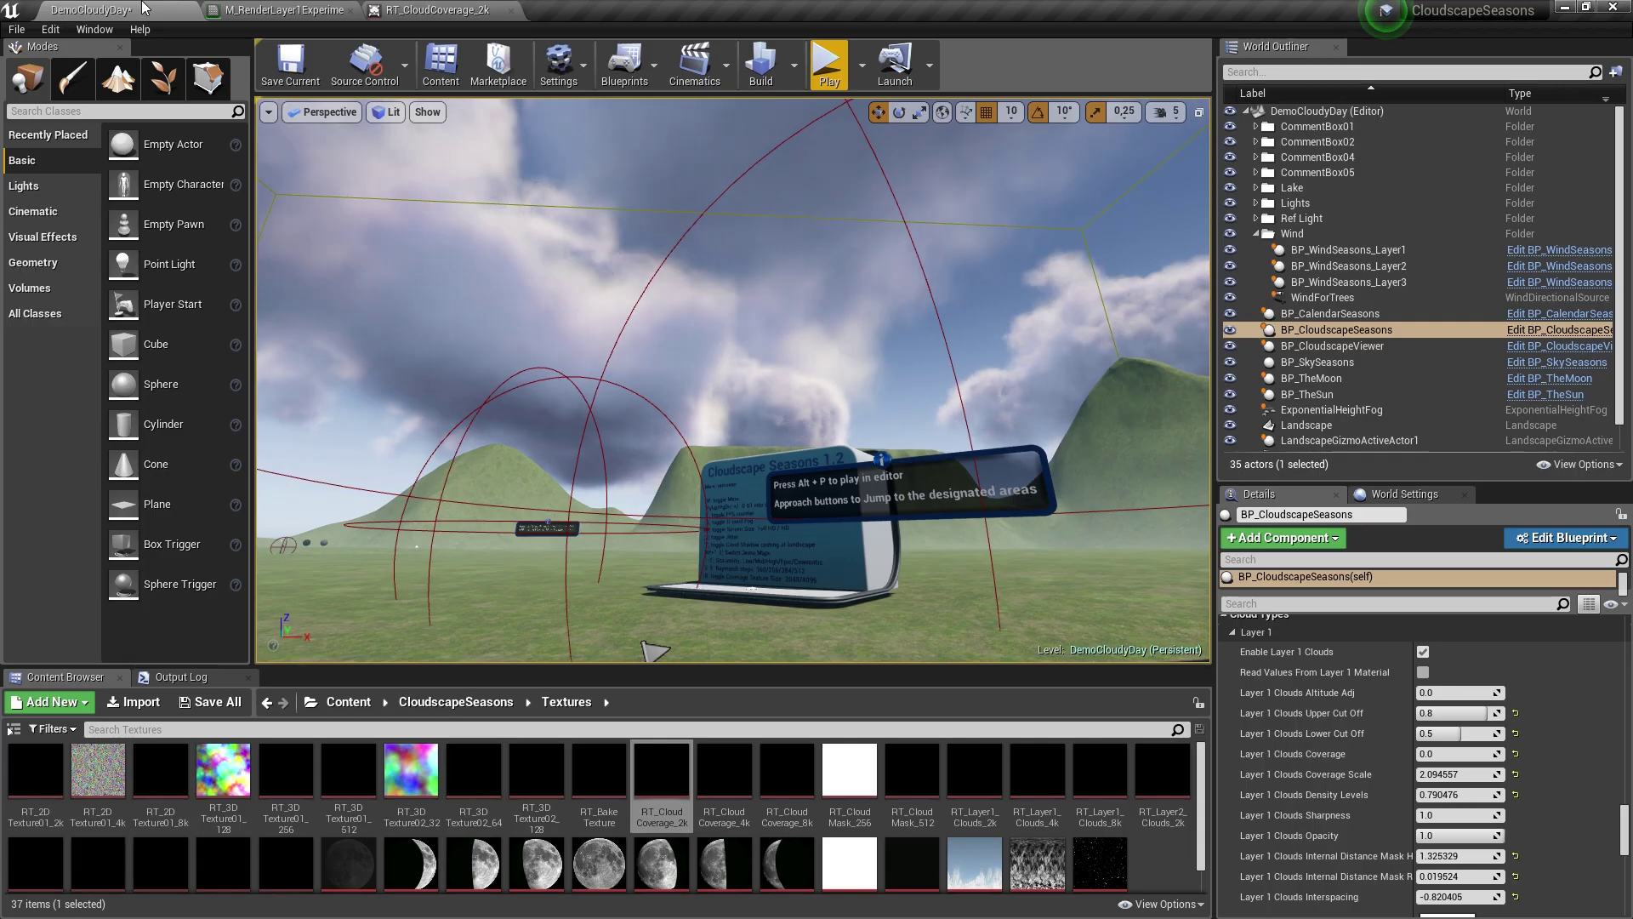
left_click_drag(1630, 856, 1625, 668)
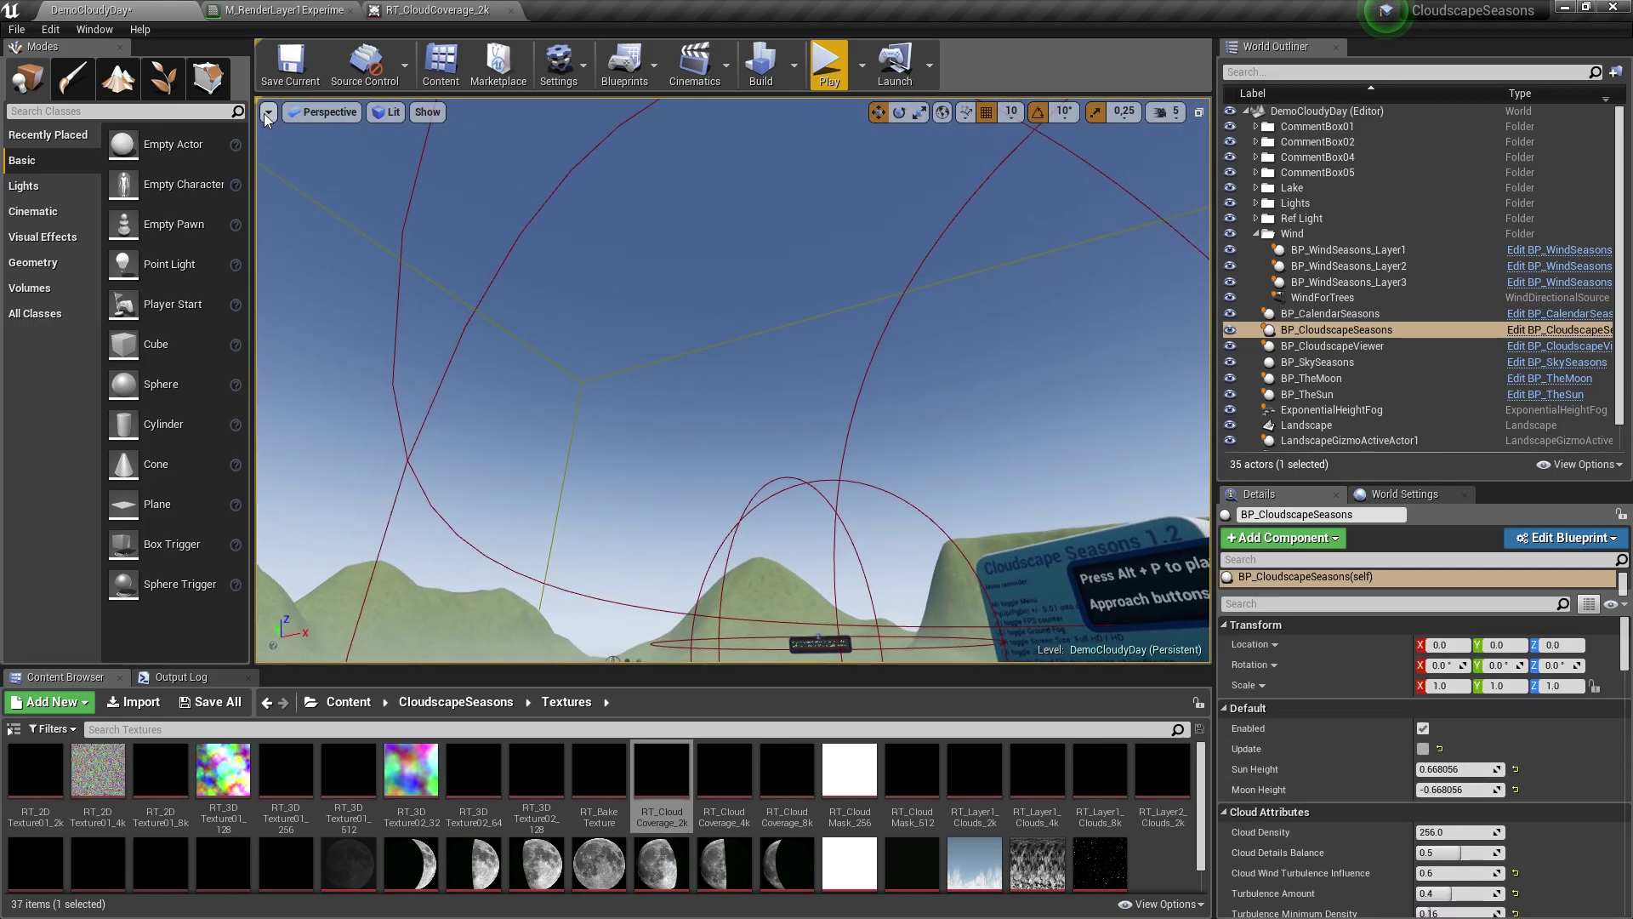
Try another default value for GainAltitude, update BP_CloudscapeSeasons, and look around the level's sky.
left_click(448, 10)
left_click(280, 10)
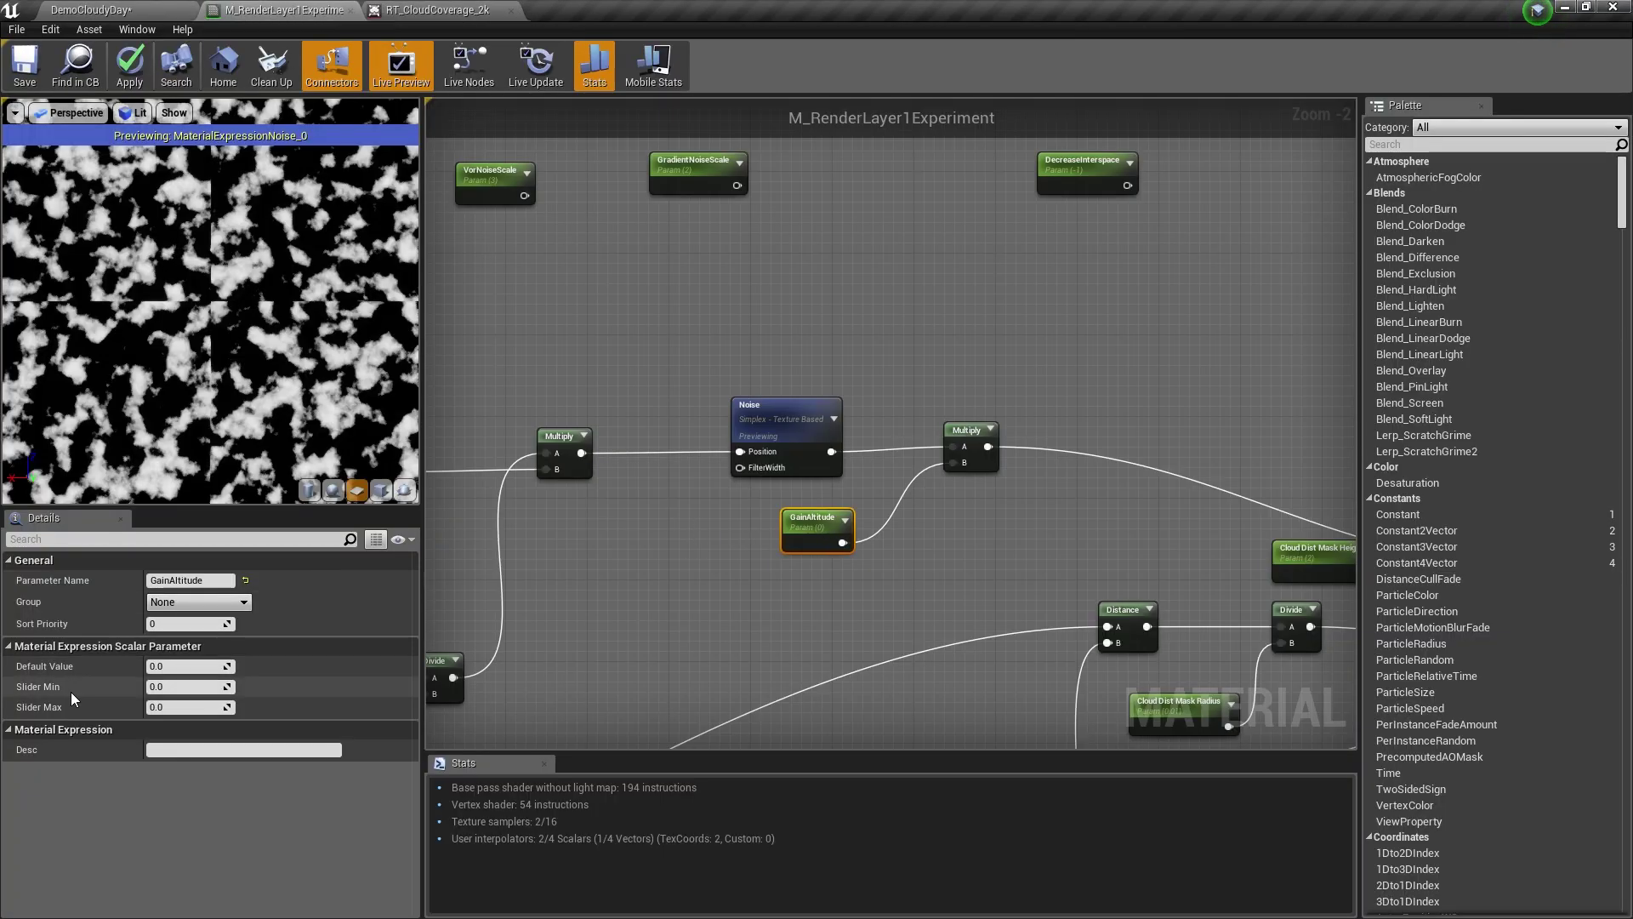
left_click(176, 669)
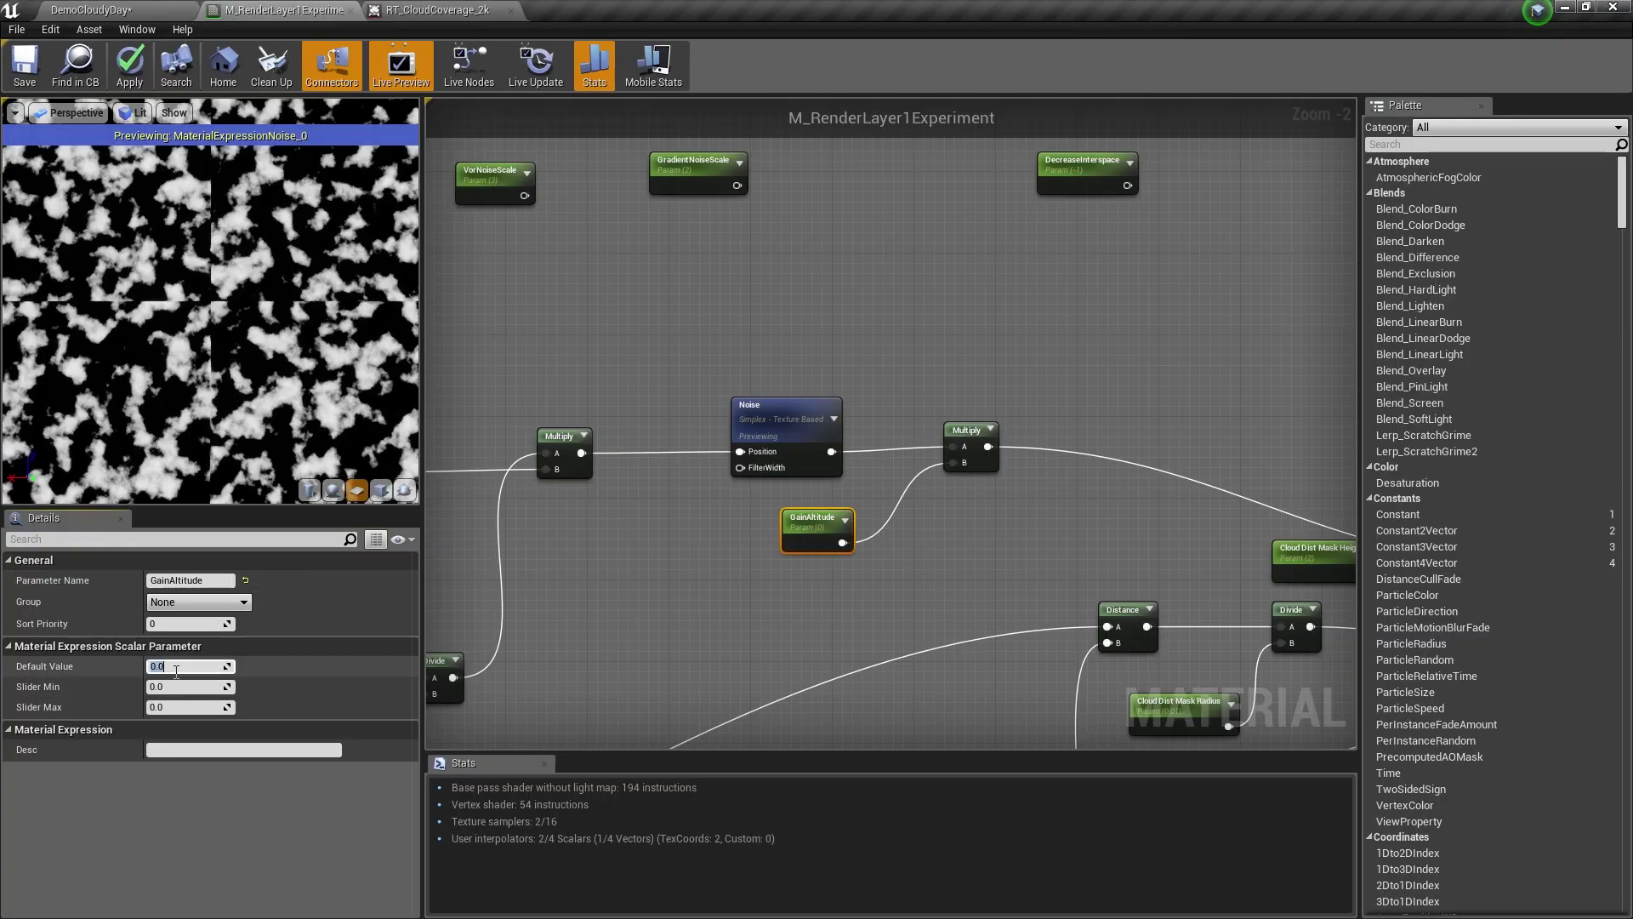
key("Return")
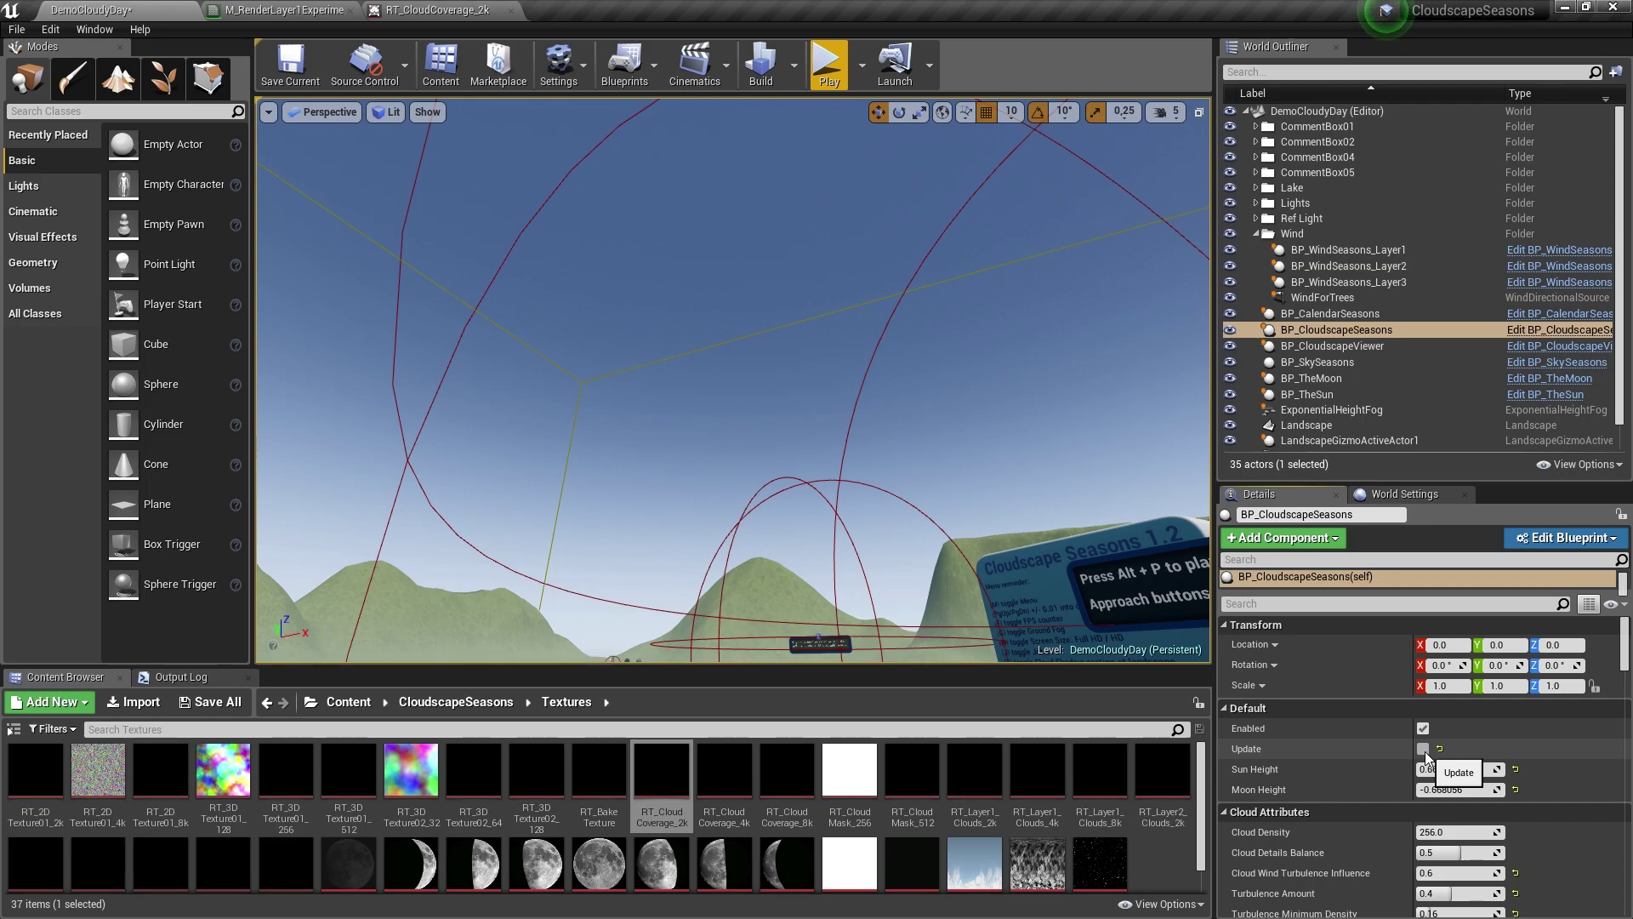
right_click_drag(767, 347, 1055, 392)
Set GainAltitude's default value to 2.0, update BP_CloudscapeSeasons in the level, and look around the sky.
left_click(277, 10)
left_click(186, 666)
type("2")
key("Return")
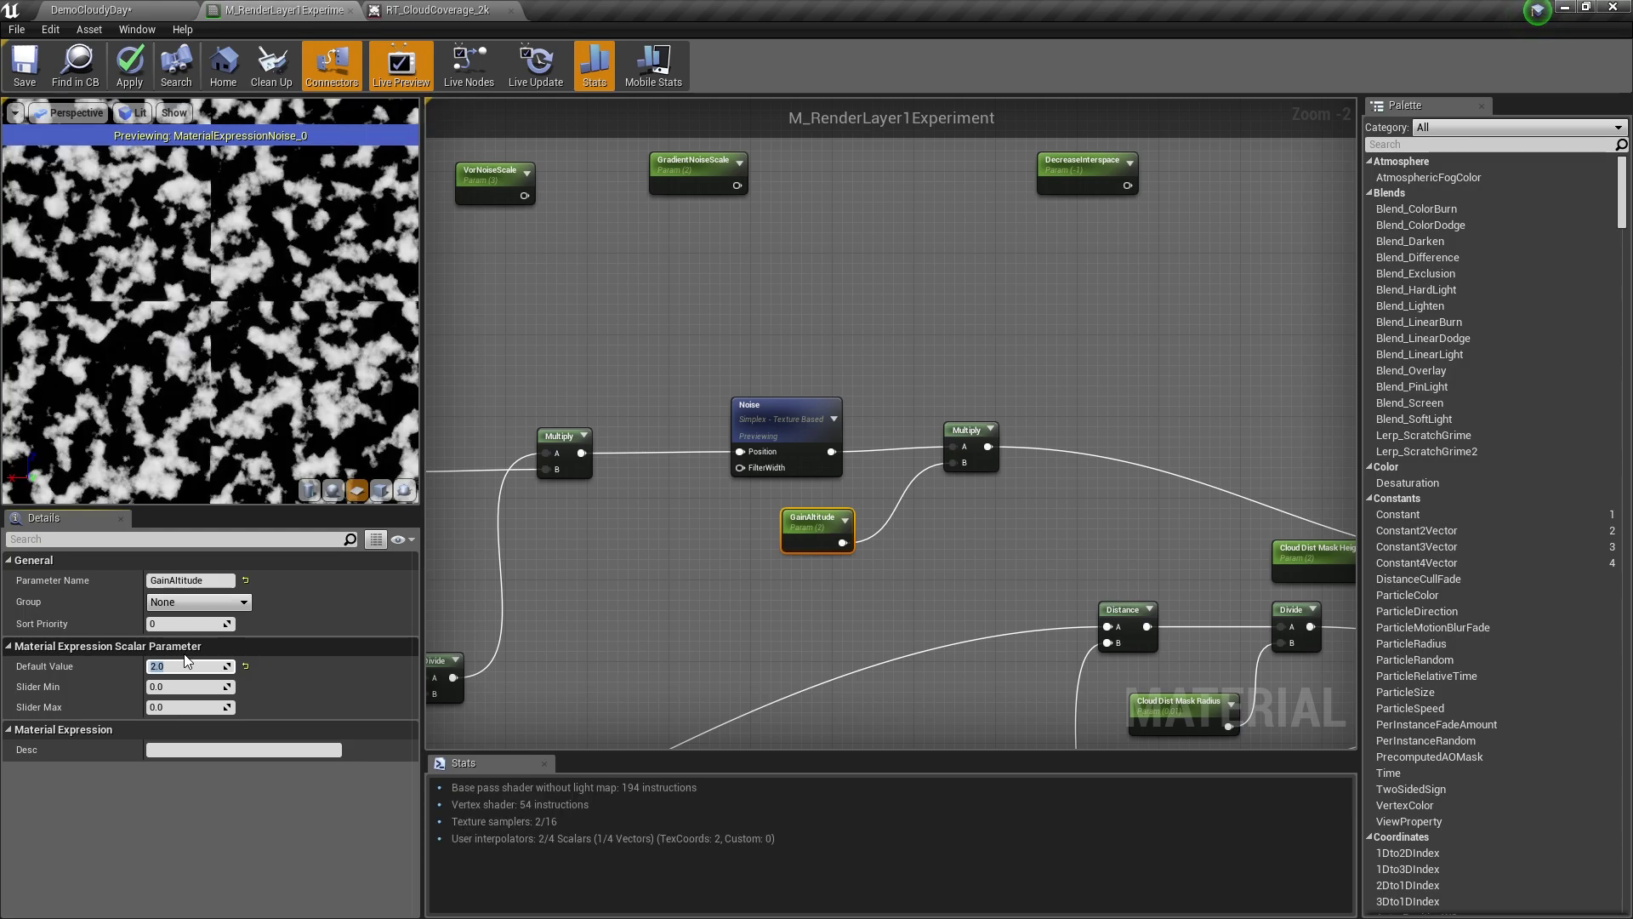
left_click(157, 10)
left_click(1422, 750)
right_click_drag(936, 408, 1149, 410)
right_click_drag(733, 382, 1140, 351)
Set GainAltitude's default value to 5.0, update BP_CloudscapeSeasons in the level, and inspect the clouds.
left_click(226, 11)
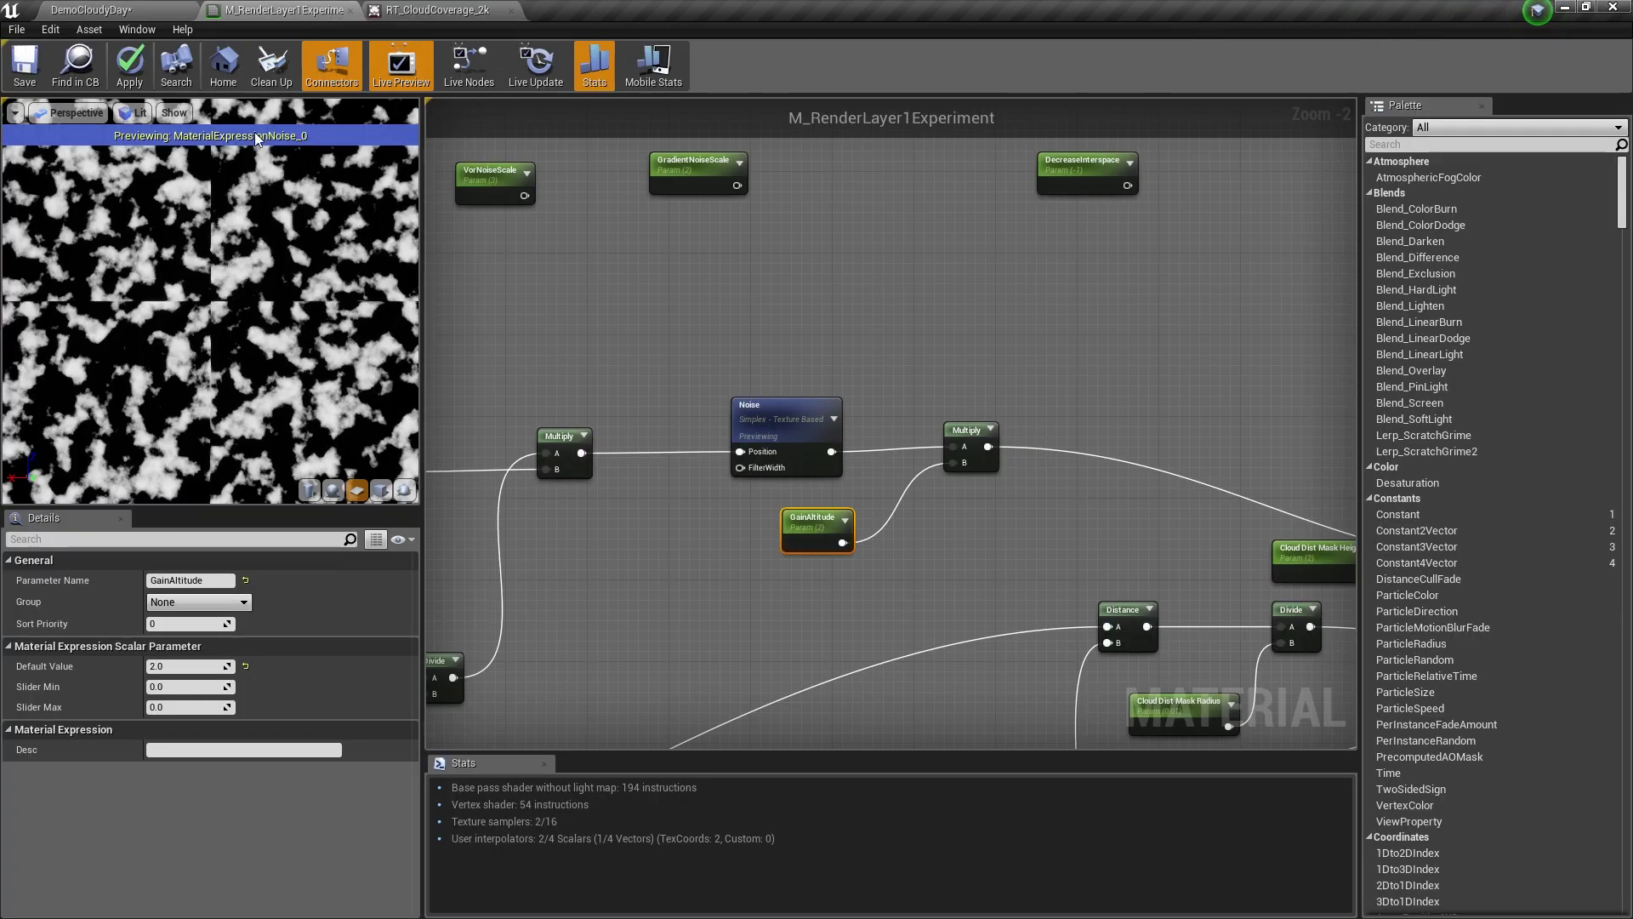
left_click(185, 666)
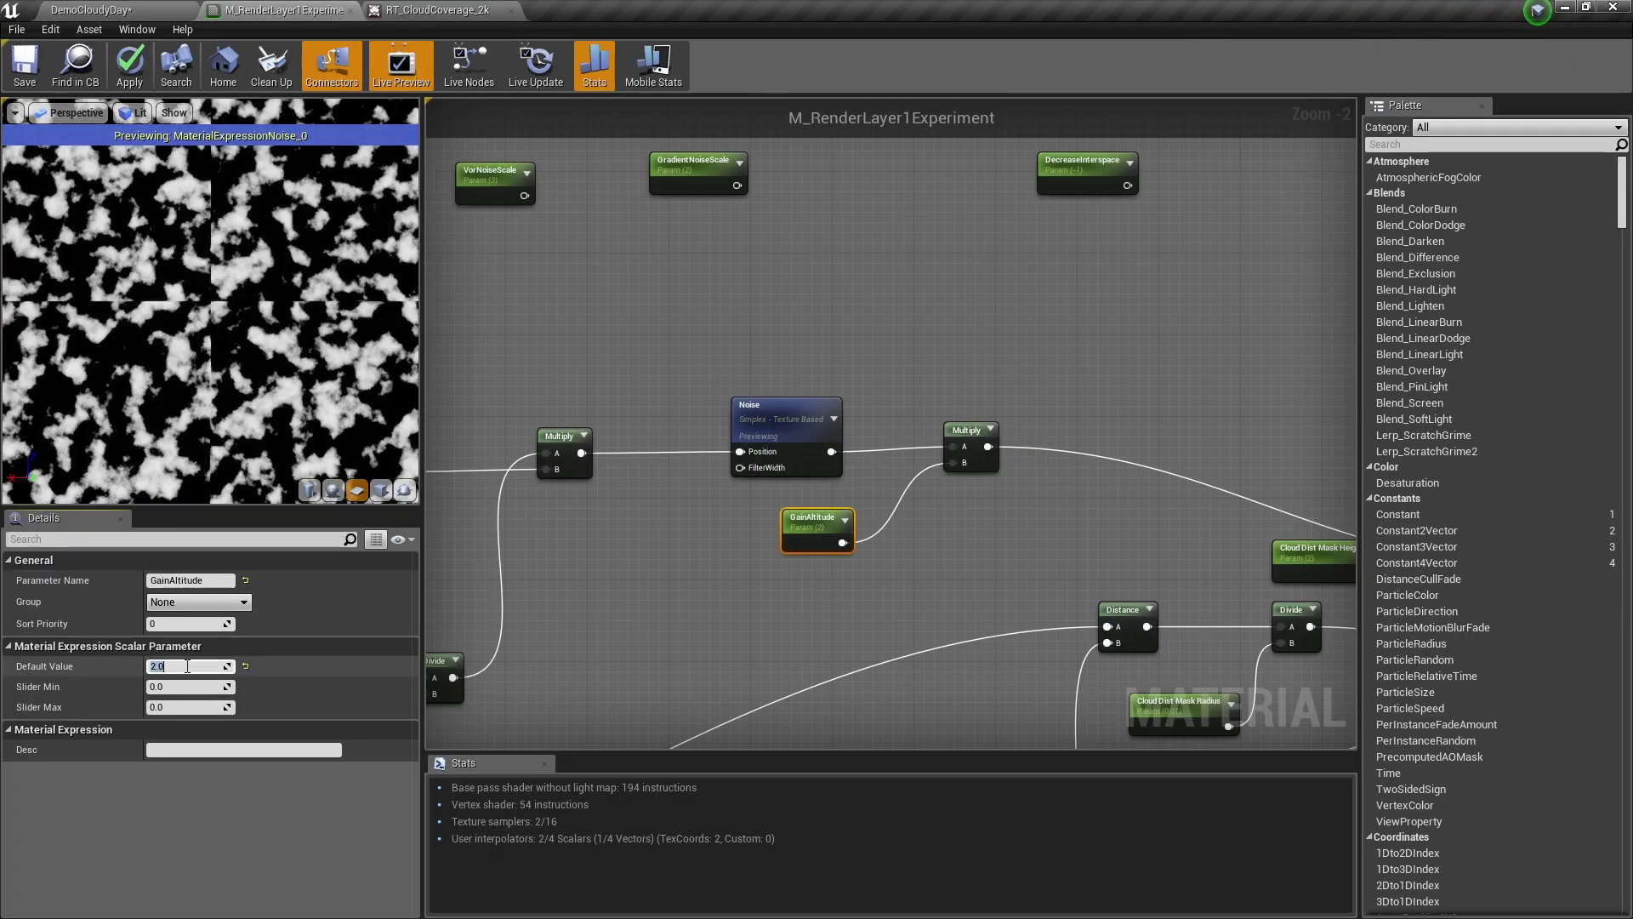
type("5")
key("Return")
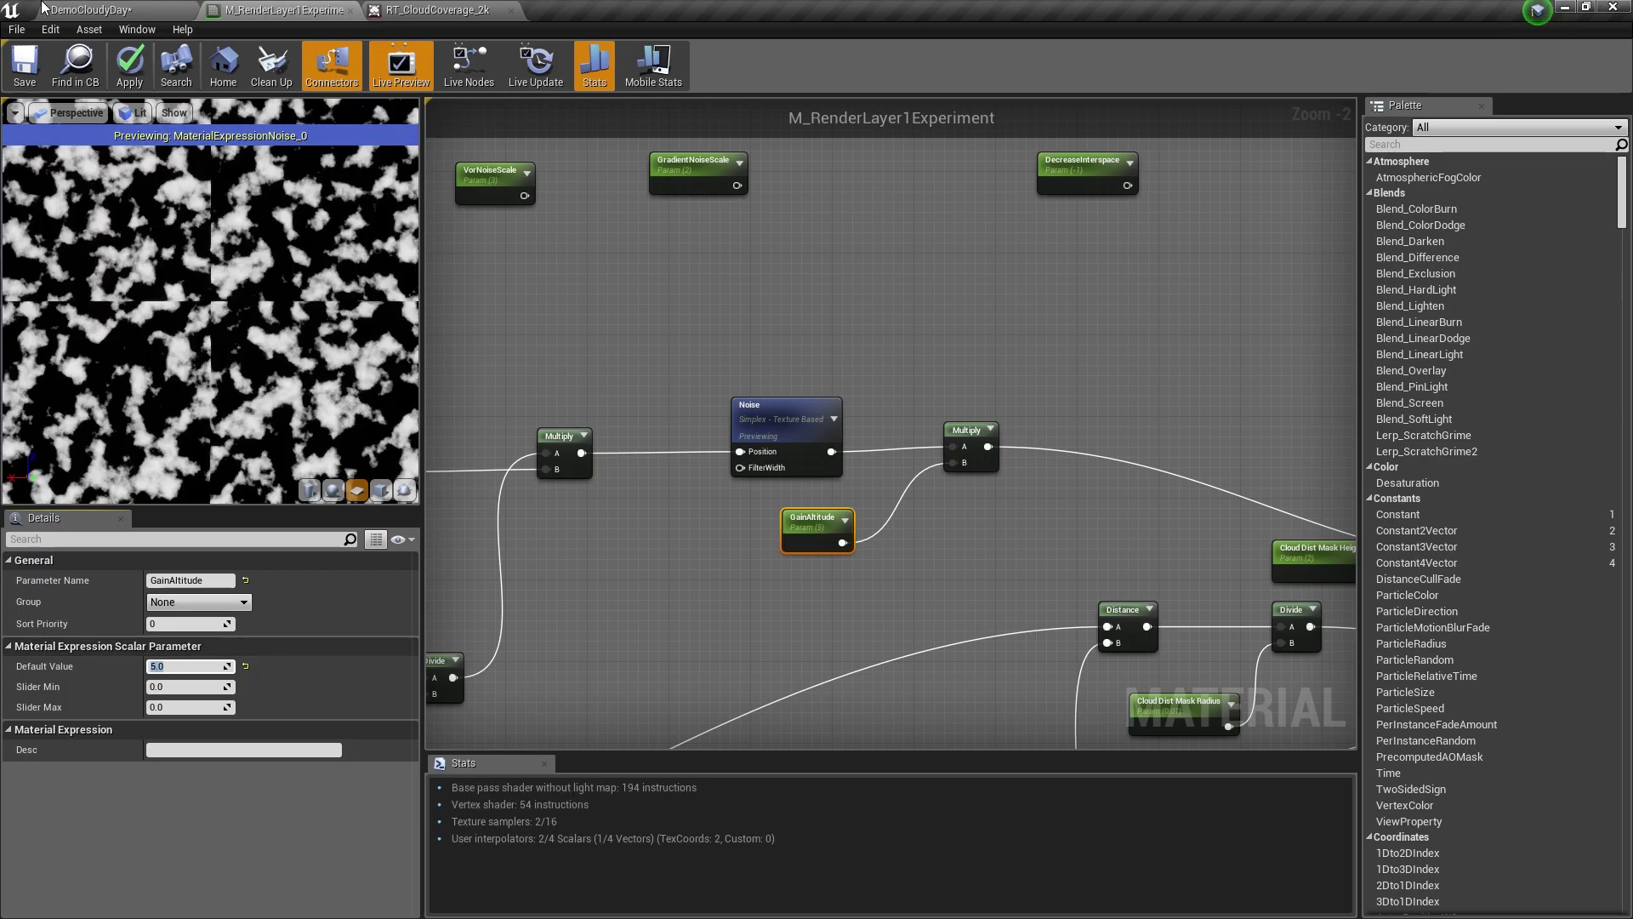
left_click(91, 10)
left_click(1421, 749)
right_click_drag(978, 425, 902, 400)
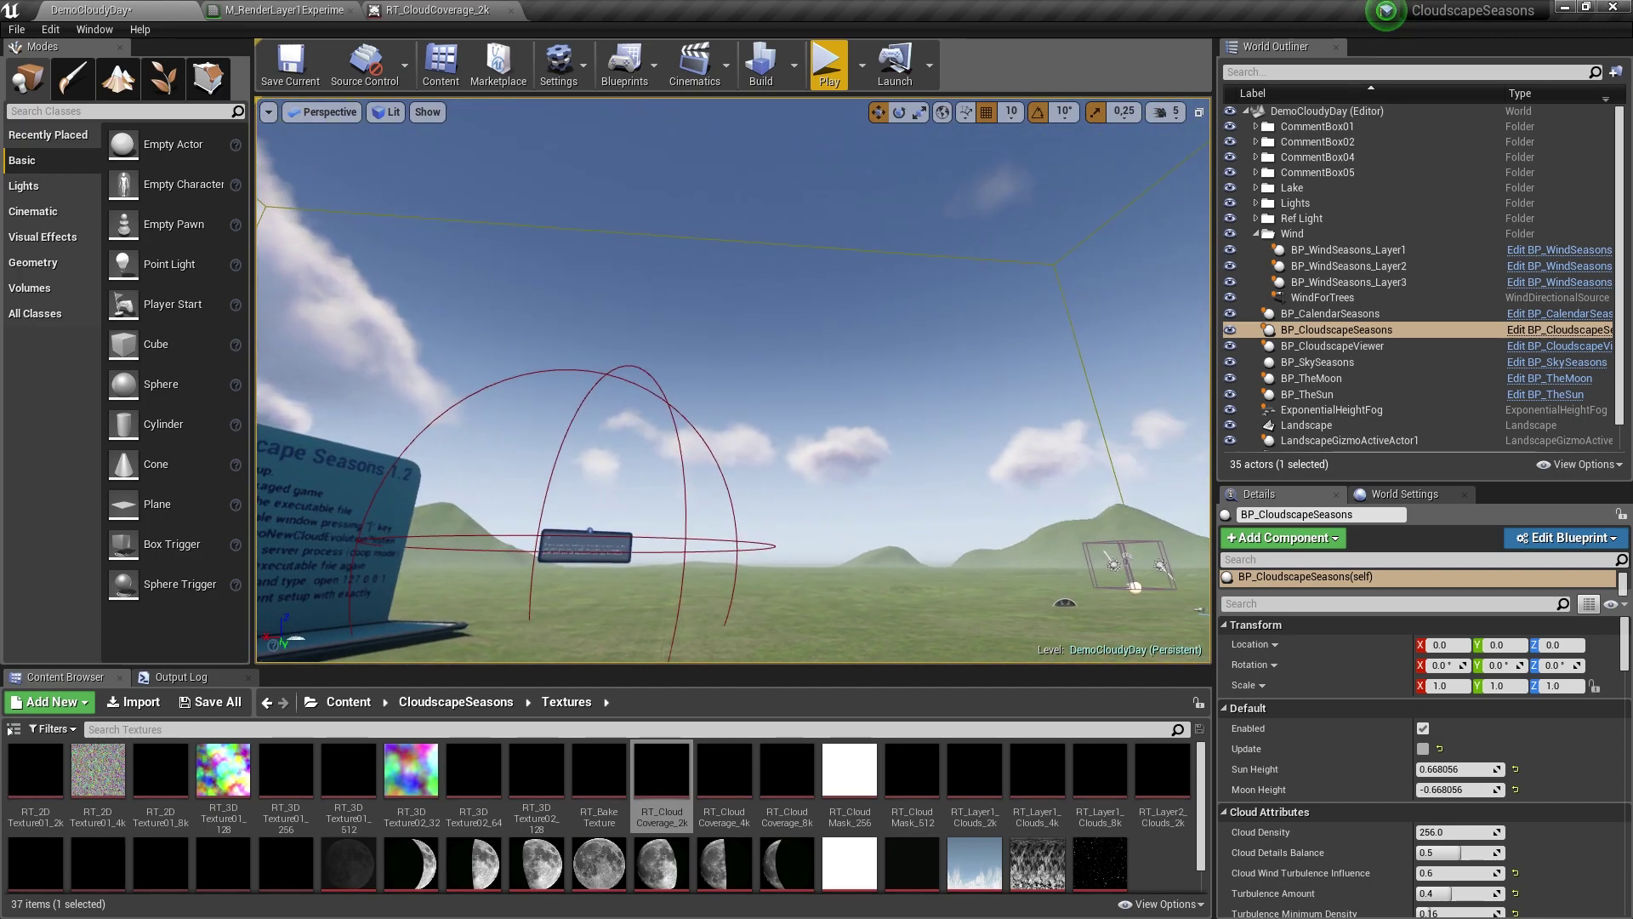
Stop previewing the Noise node in M_RenderLayer1Experiment and line it up between the two Multiply nodes.
left_click(281, 10)
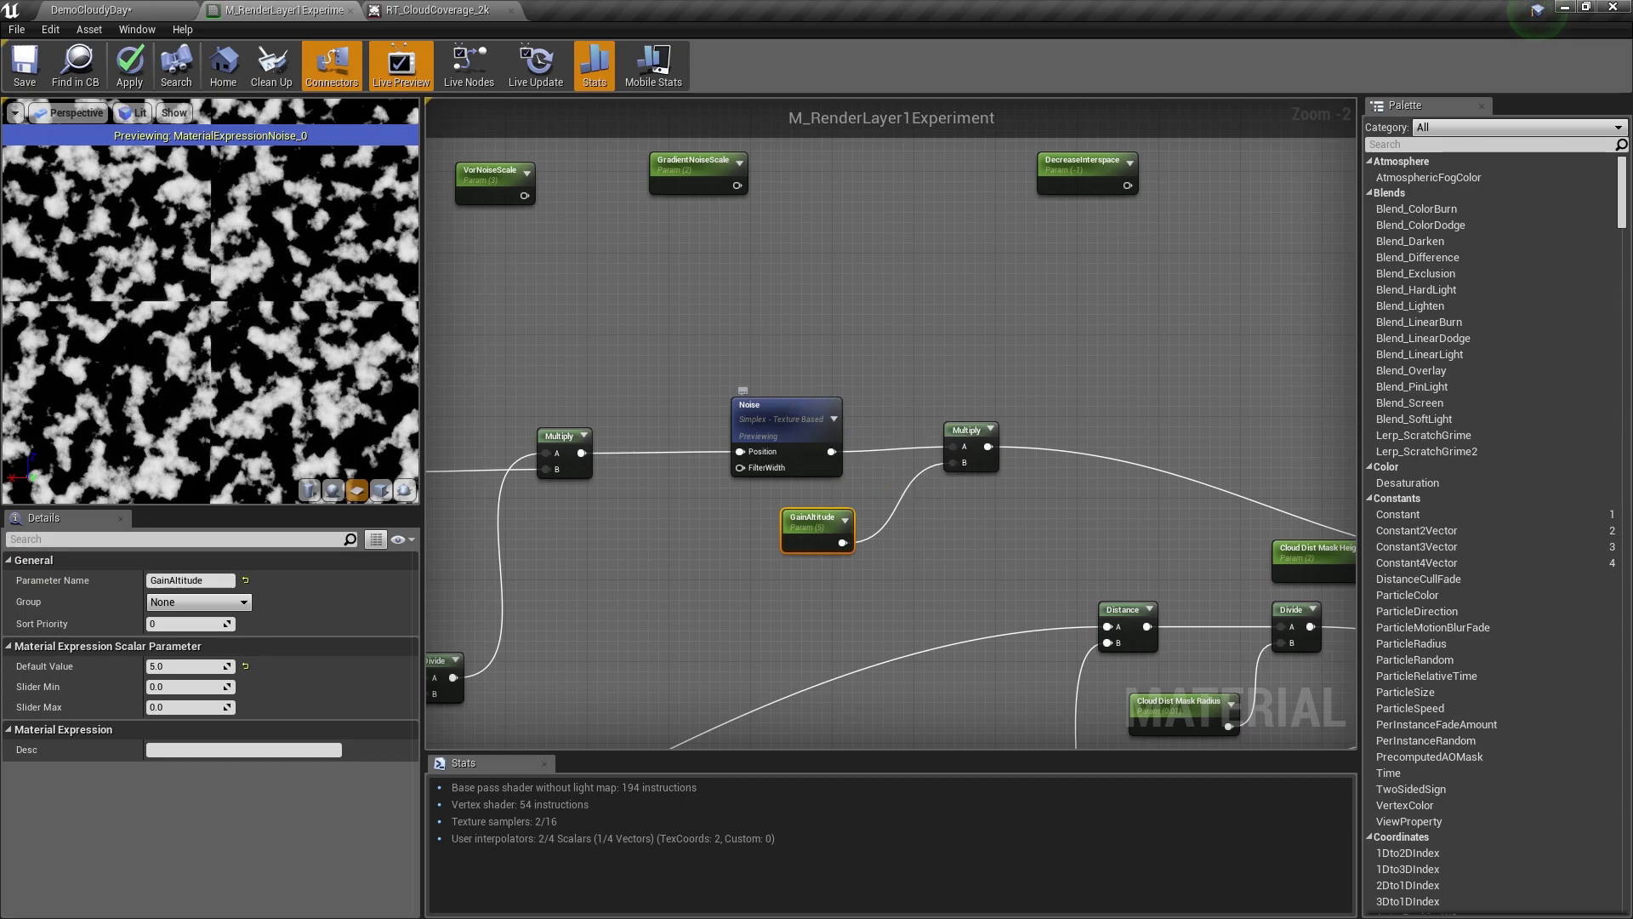
right_click(744, 405)
left_click(866, 432)
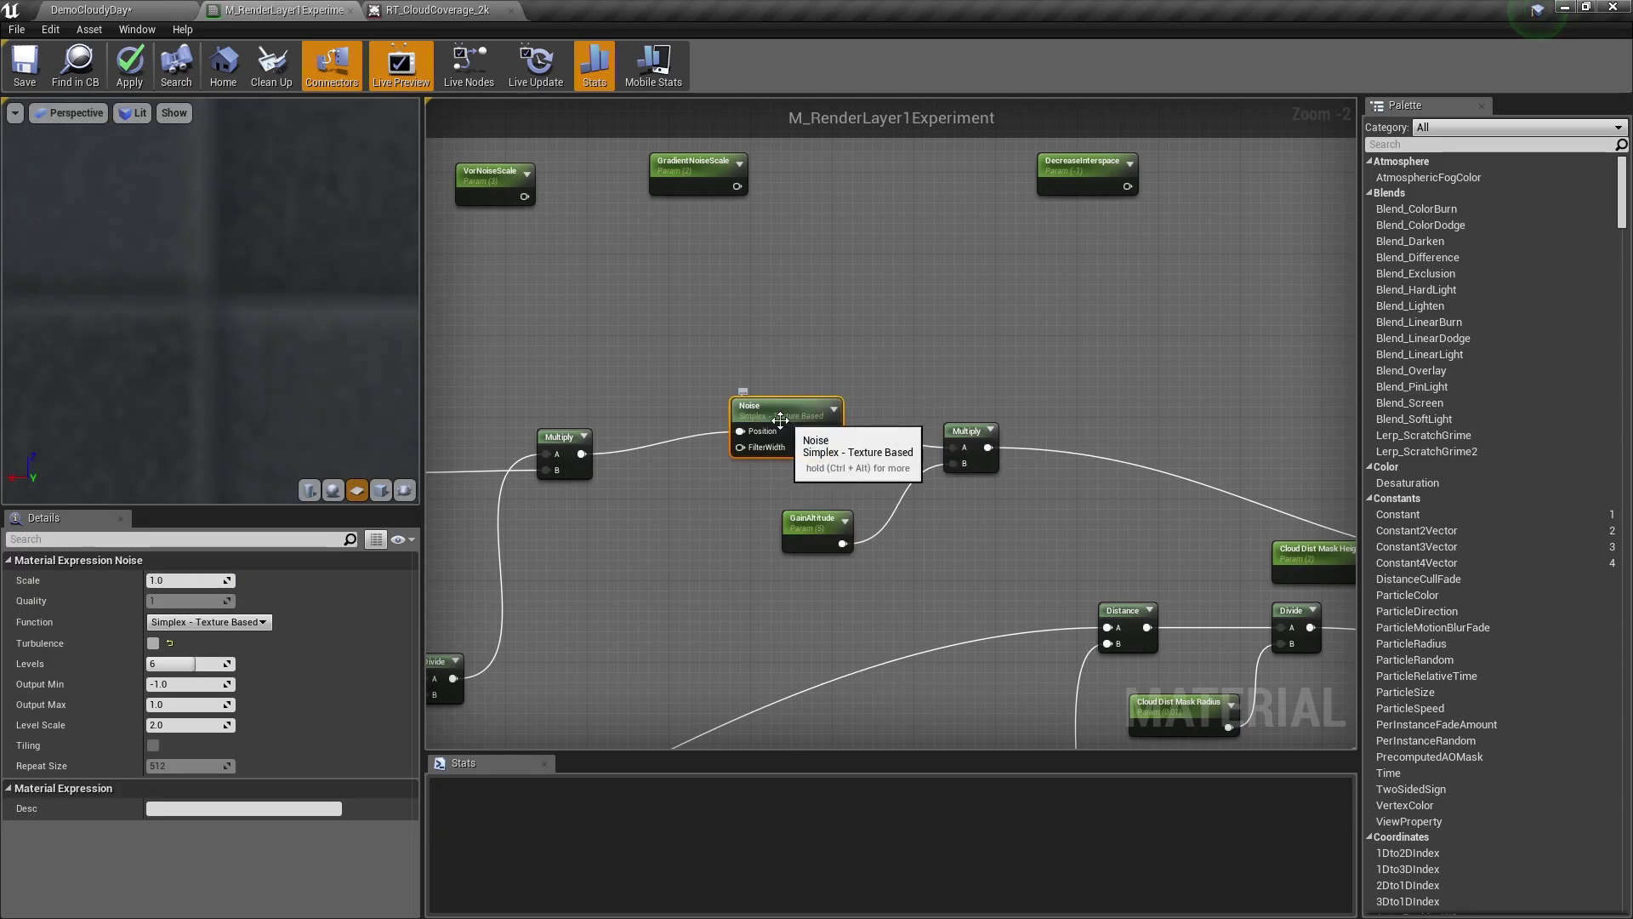
left_click_drag(778, 422, 771, 440)
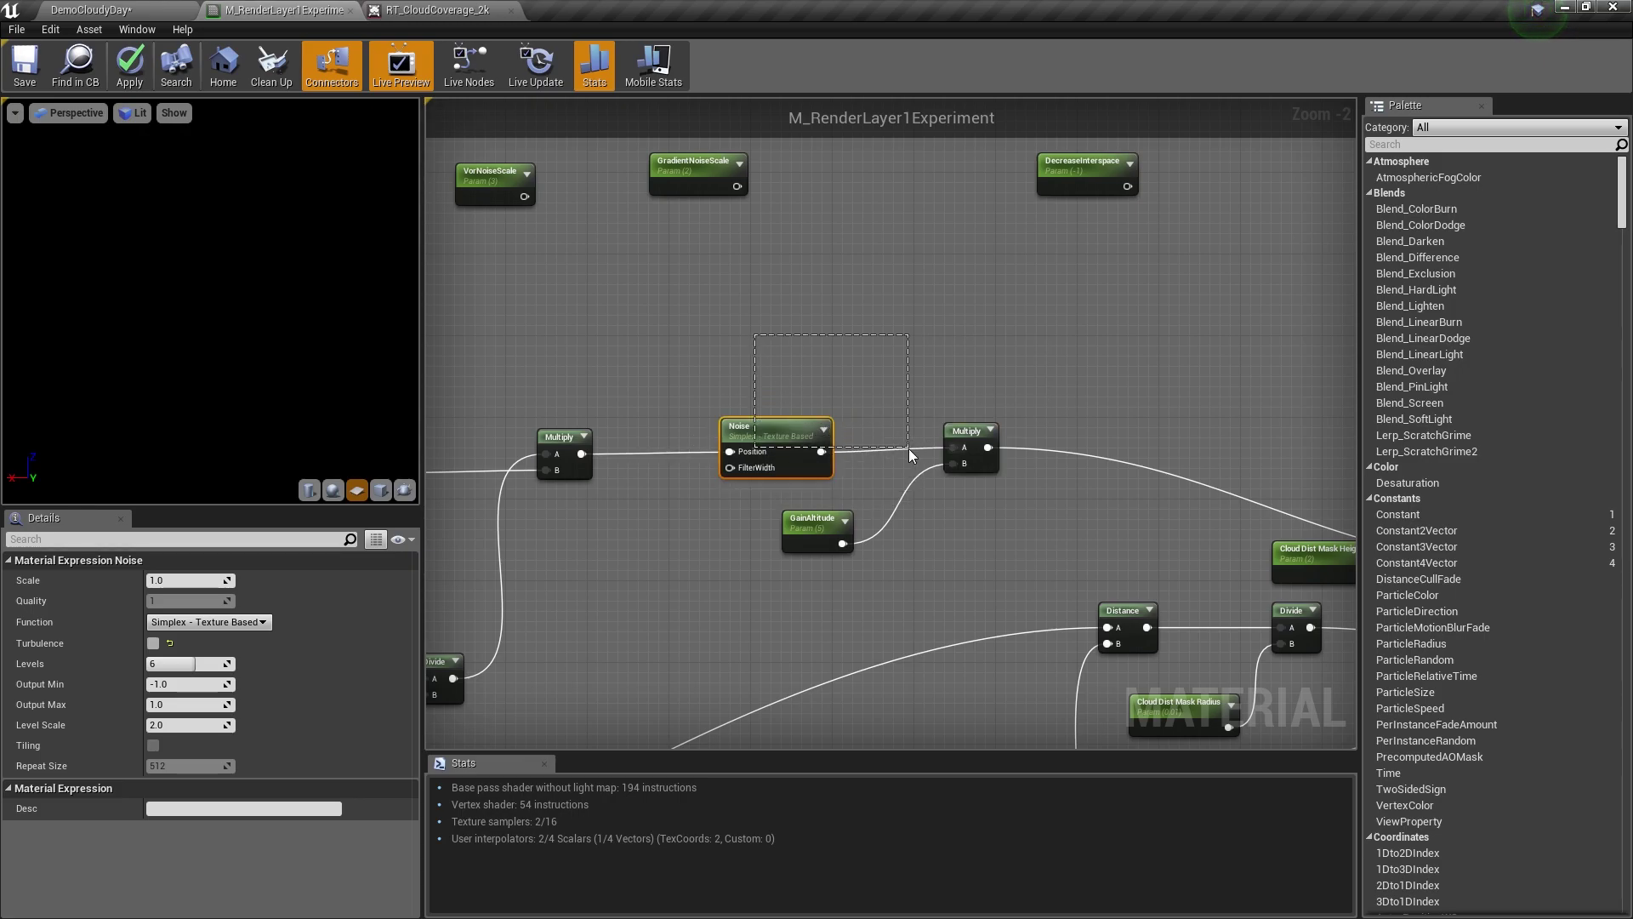
Replace the Noise node with a Texture Sample node, moving GainAltitude and its Multiply node aside to make room.
key("Delete")
left_click_drag(800, 378, 1140, 493)
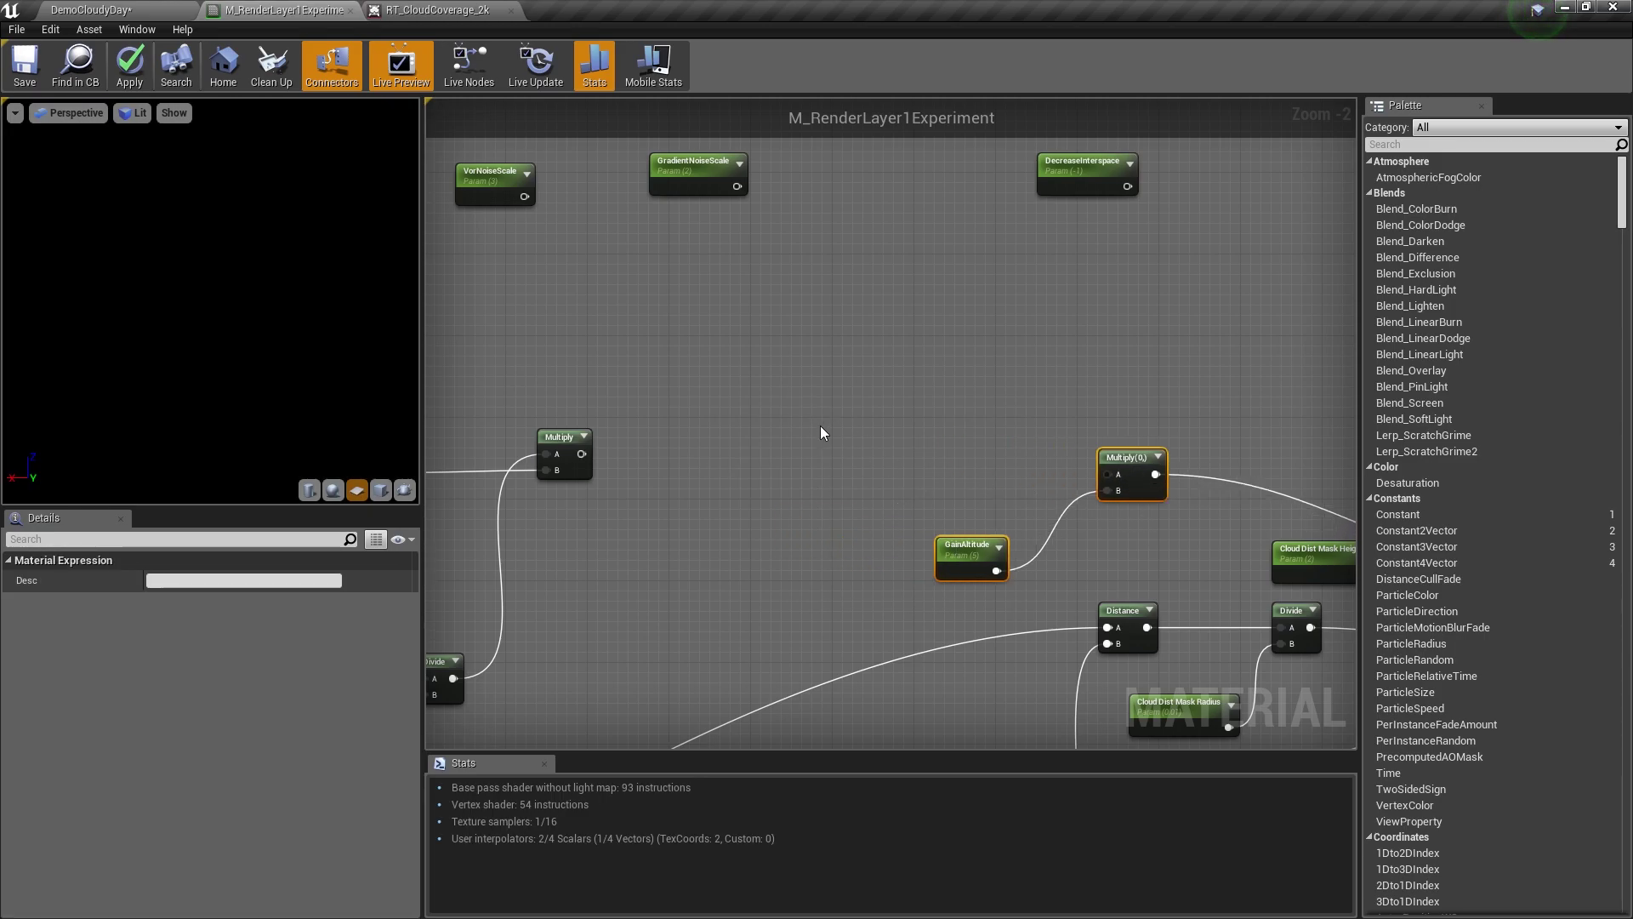
right_click_drag(773, 445, 844, 342)
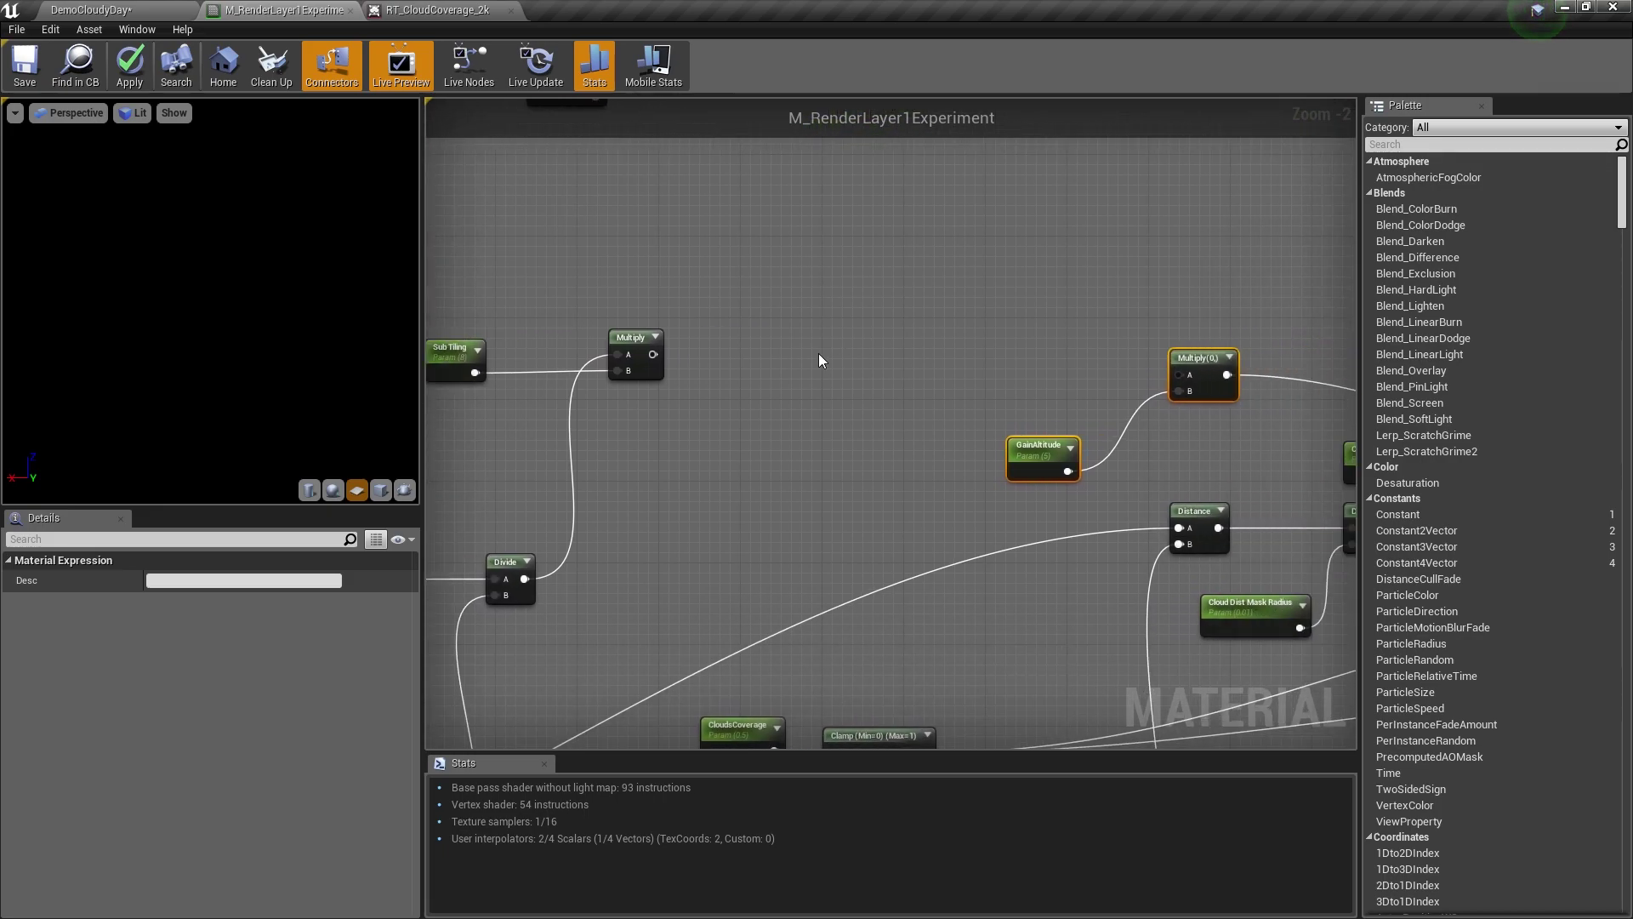
right_click(882, 308)
type("te")
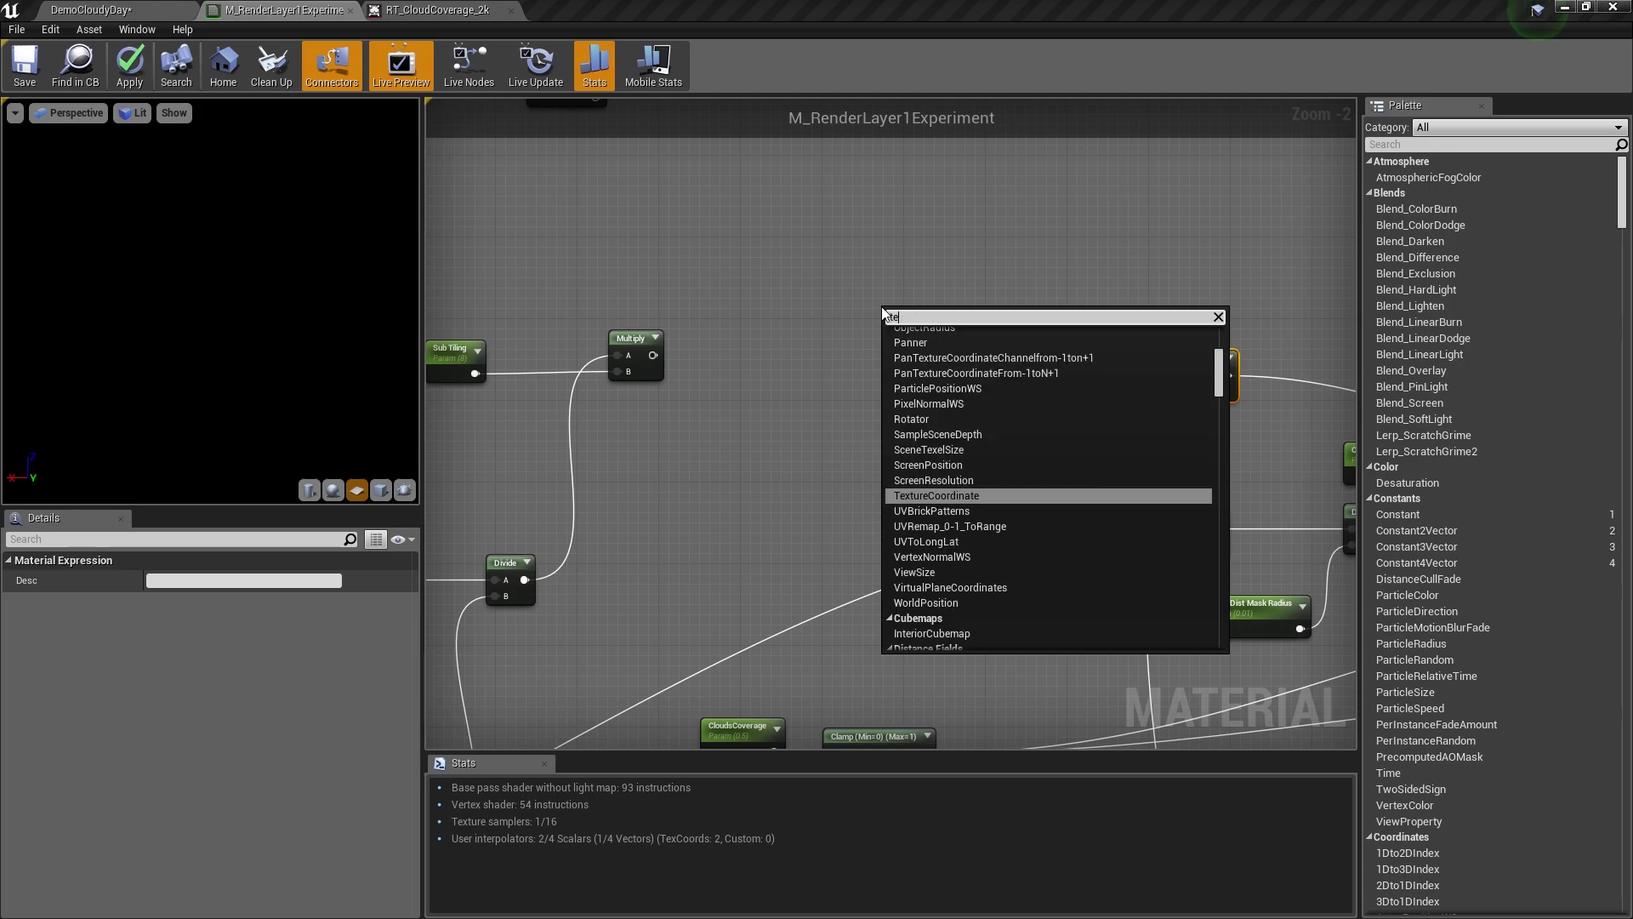
type("xtu")
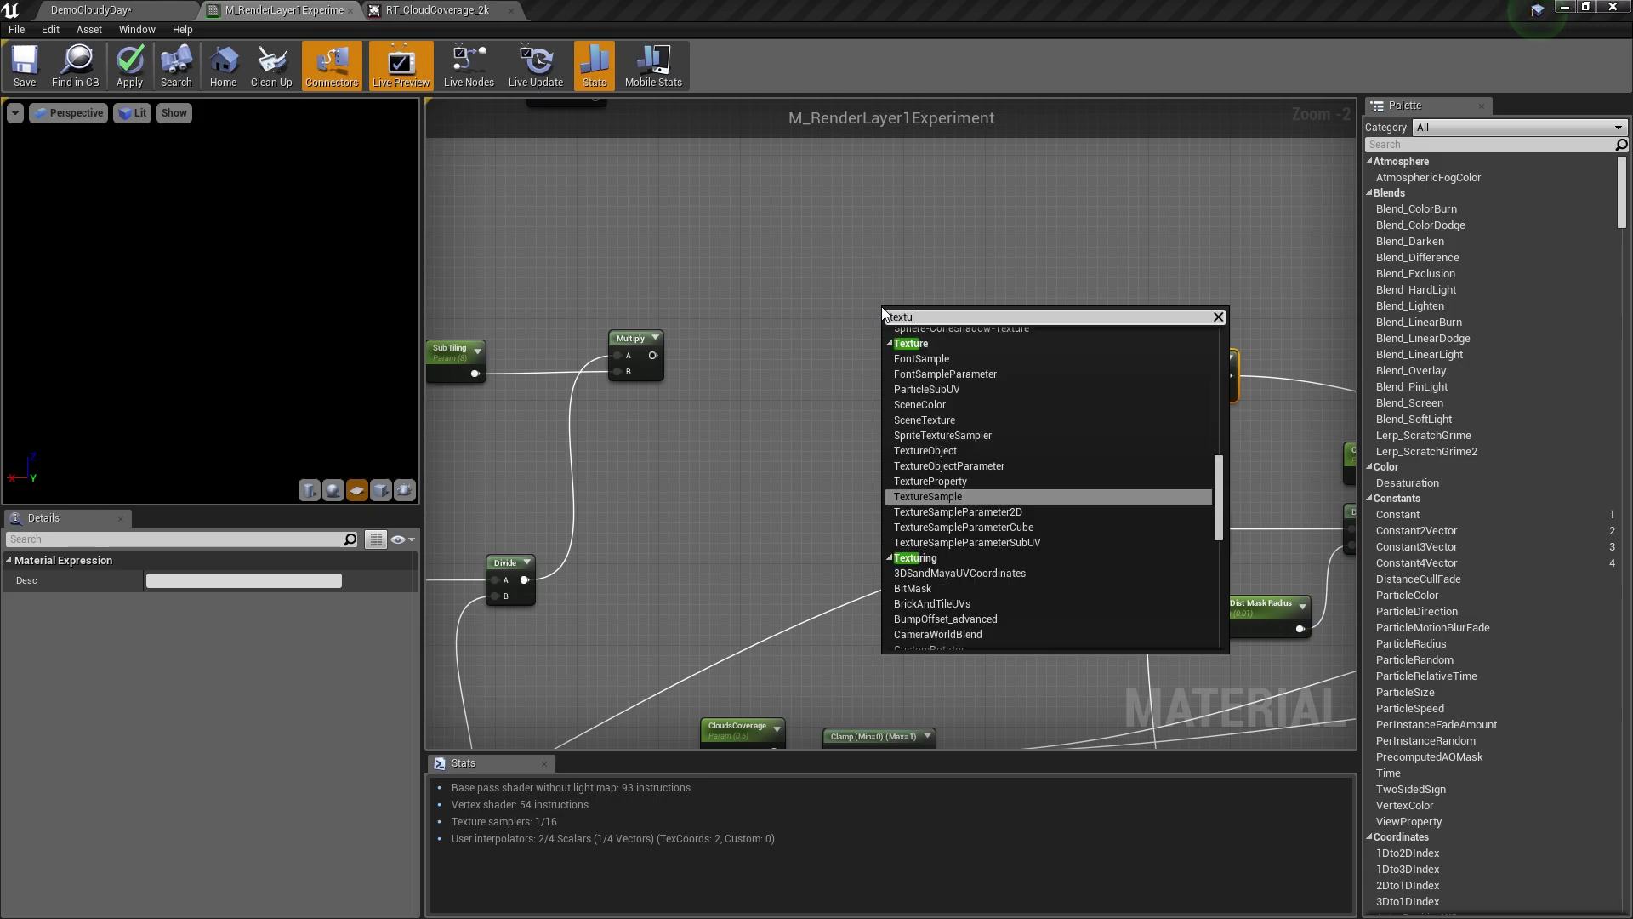
left_click(954, 499)
left_click_drag(943, 333, 876, 357)
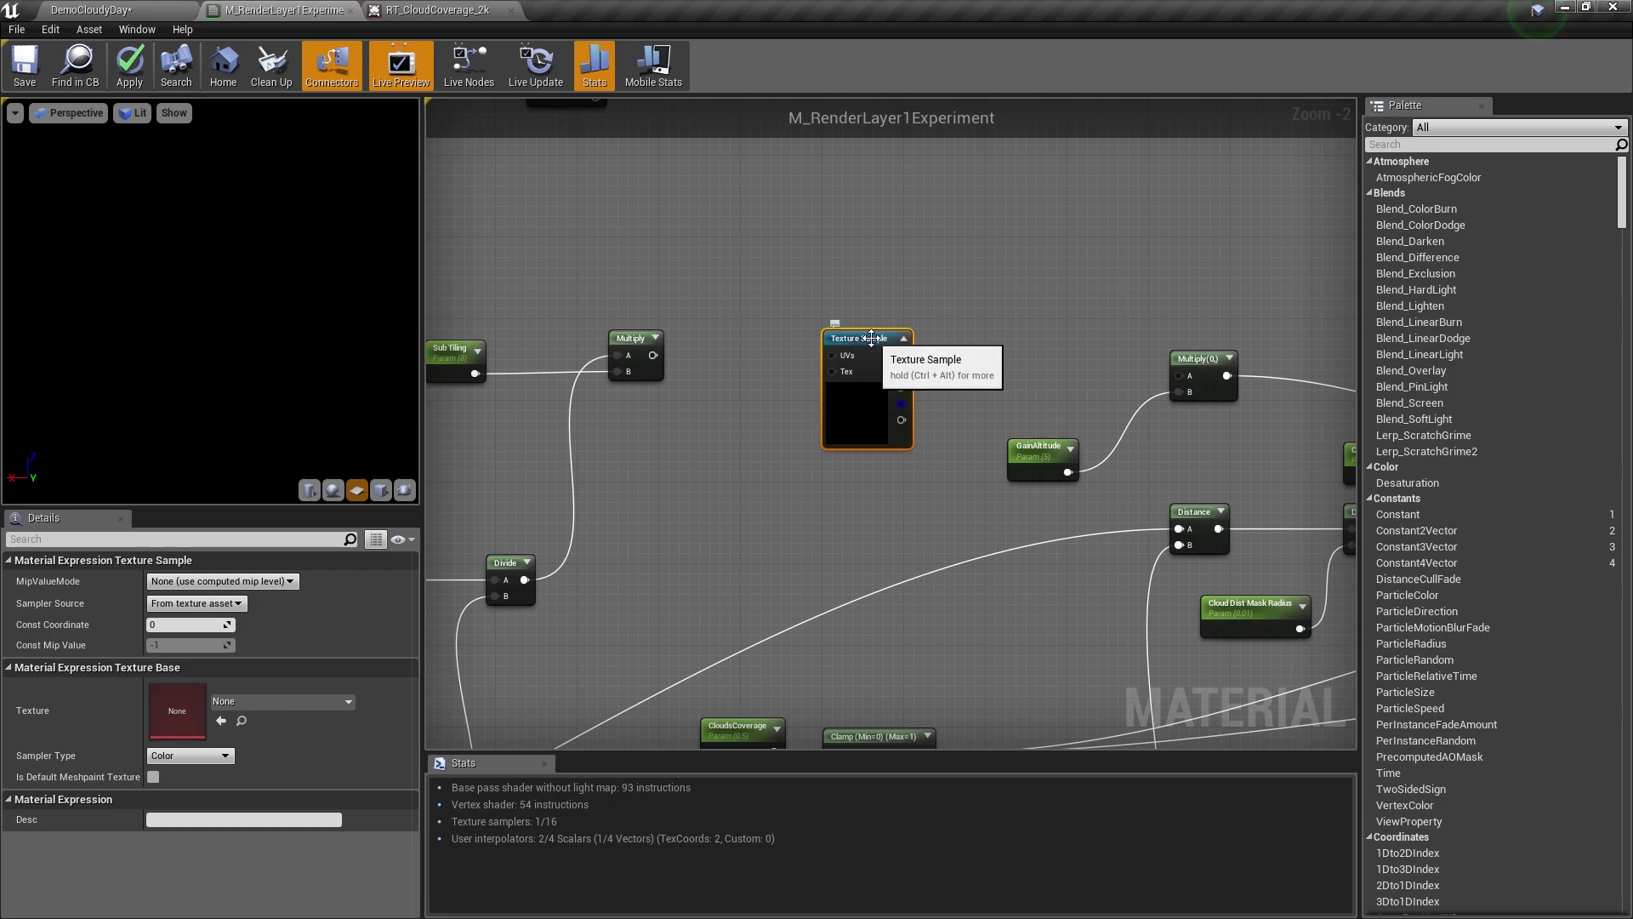
Connect the Texture Sample's red output to input A of the Multiply fed by GainAltitude, and shift the Texture Sample closer to it.
right_click_drag(871, 338, 800, 333)
right_click_drag(768, 387, 862, 403)
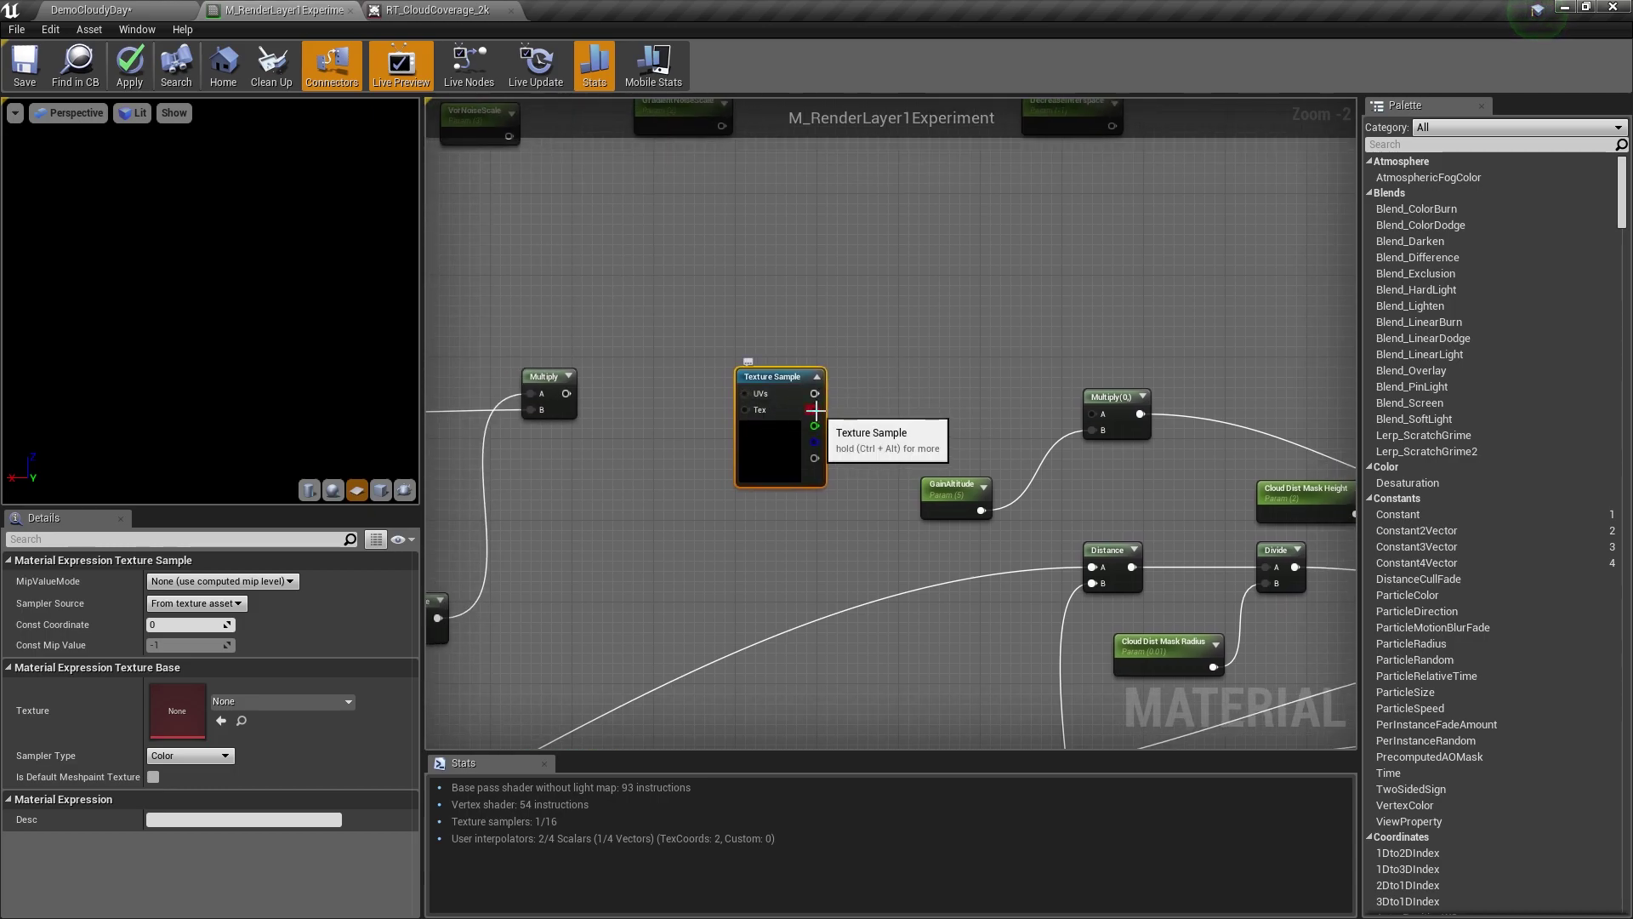
left_click_drag(815, 410, 1095, 412)
left_click_drag(779, 389, 847, 387)
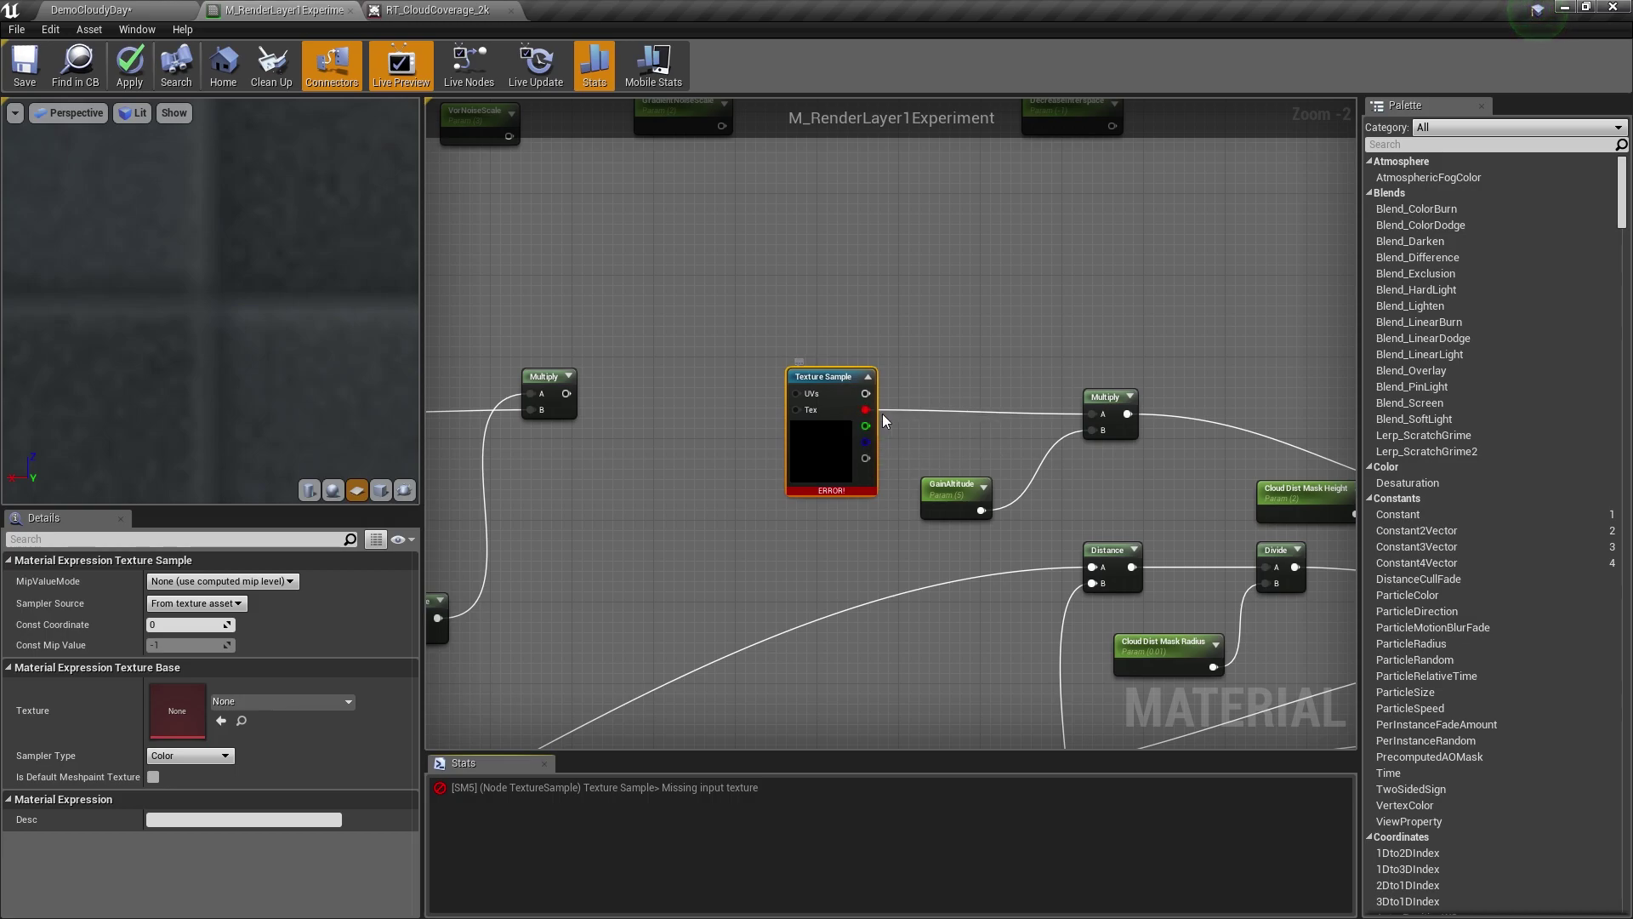
Add a ComponentMask (R G) node and wire it between the Sub Tiling Multiply and the Texture Sample's UVs input.
right_click_drag(668, 399, 884, 397)
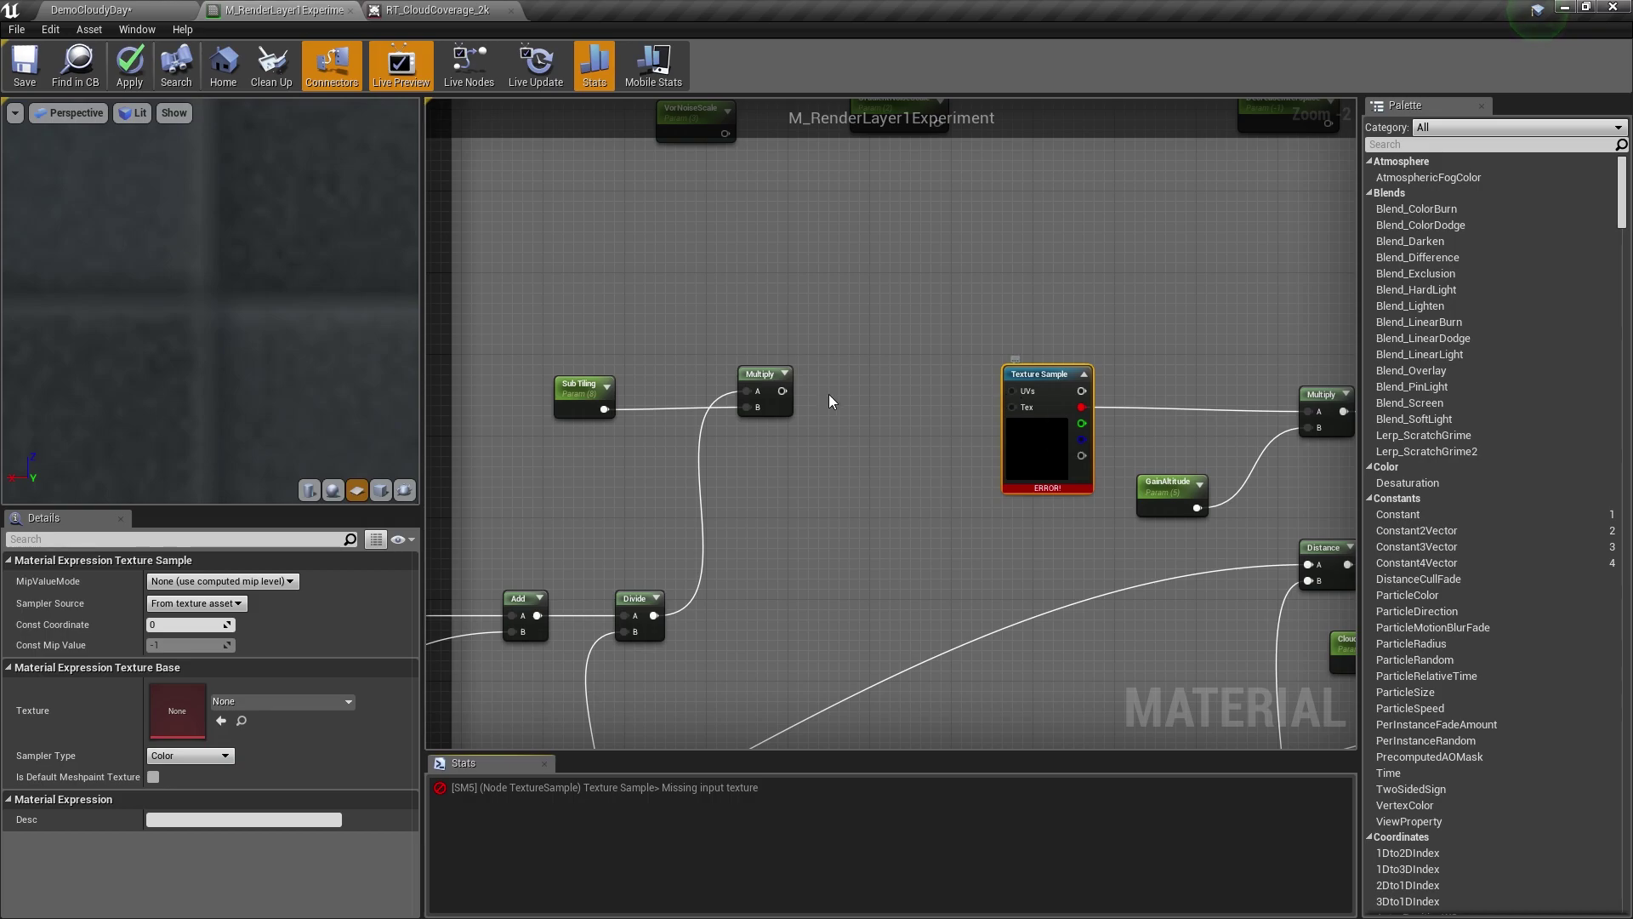
left_click_drag(782, 391, 845, 393)
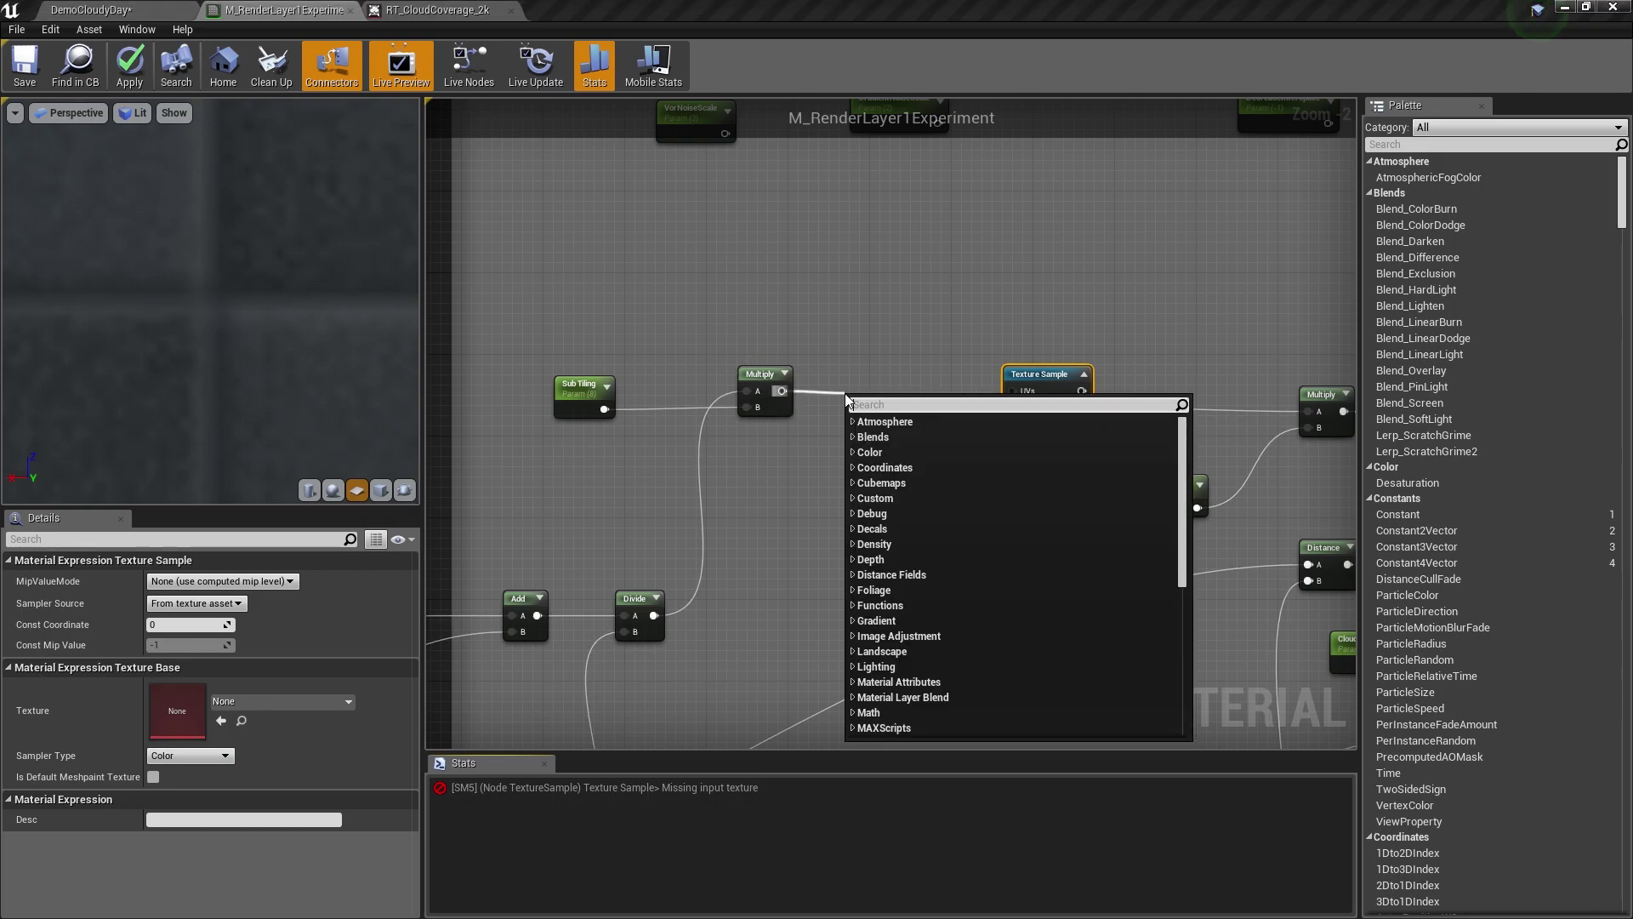
right_click(862, 356)
right_click(842, 394)
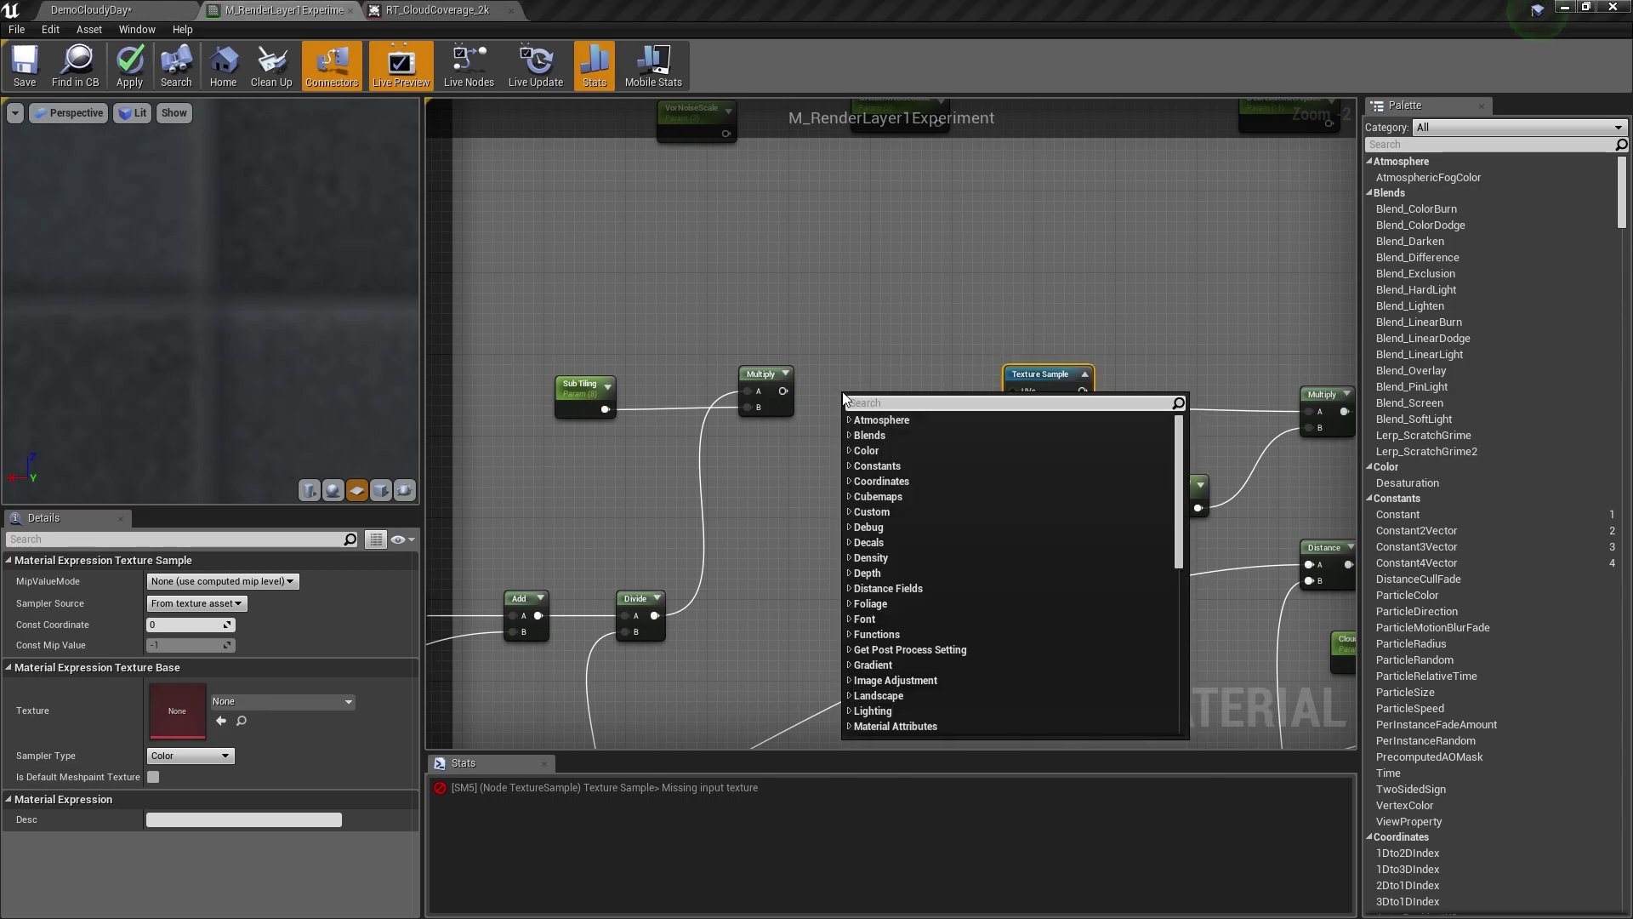
type("com")
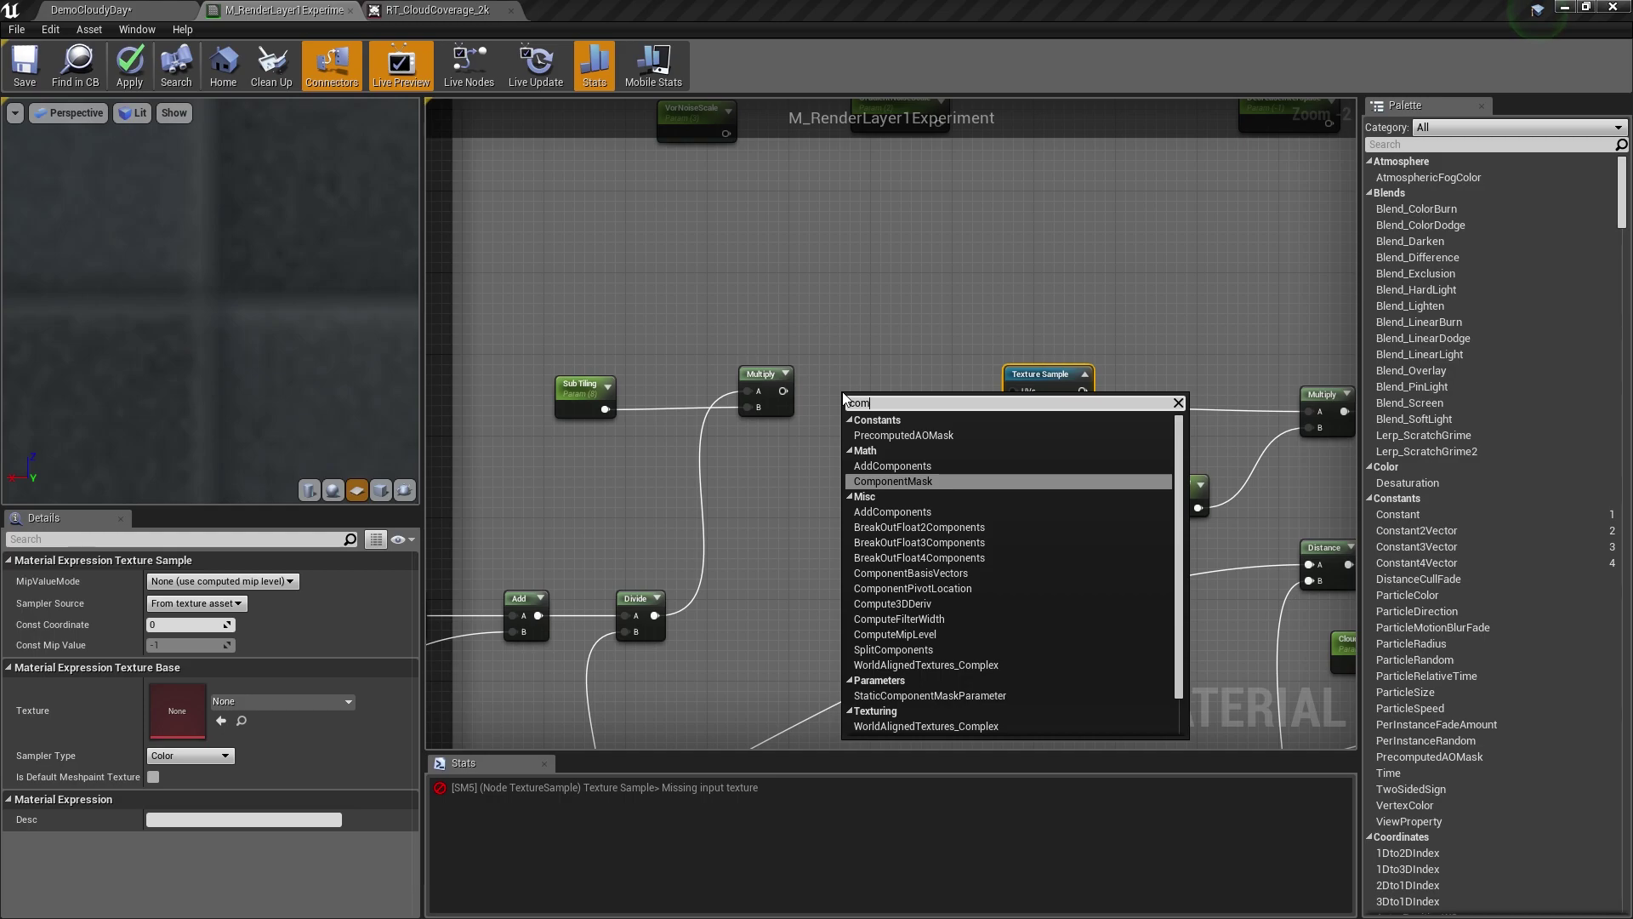
left_click(904, 481)
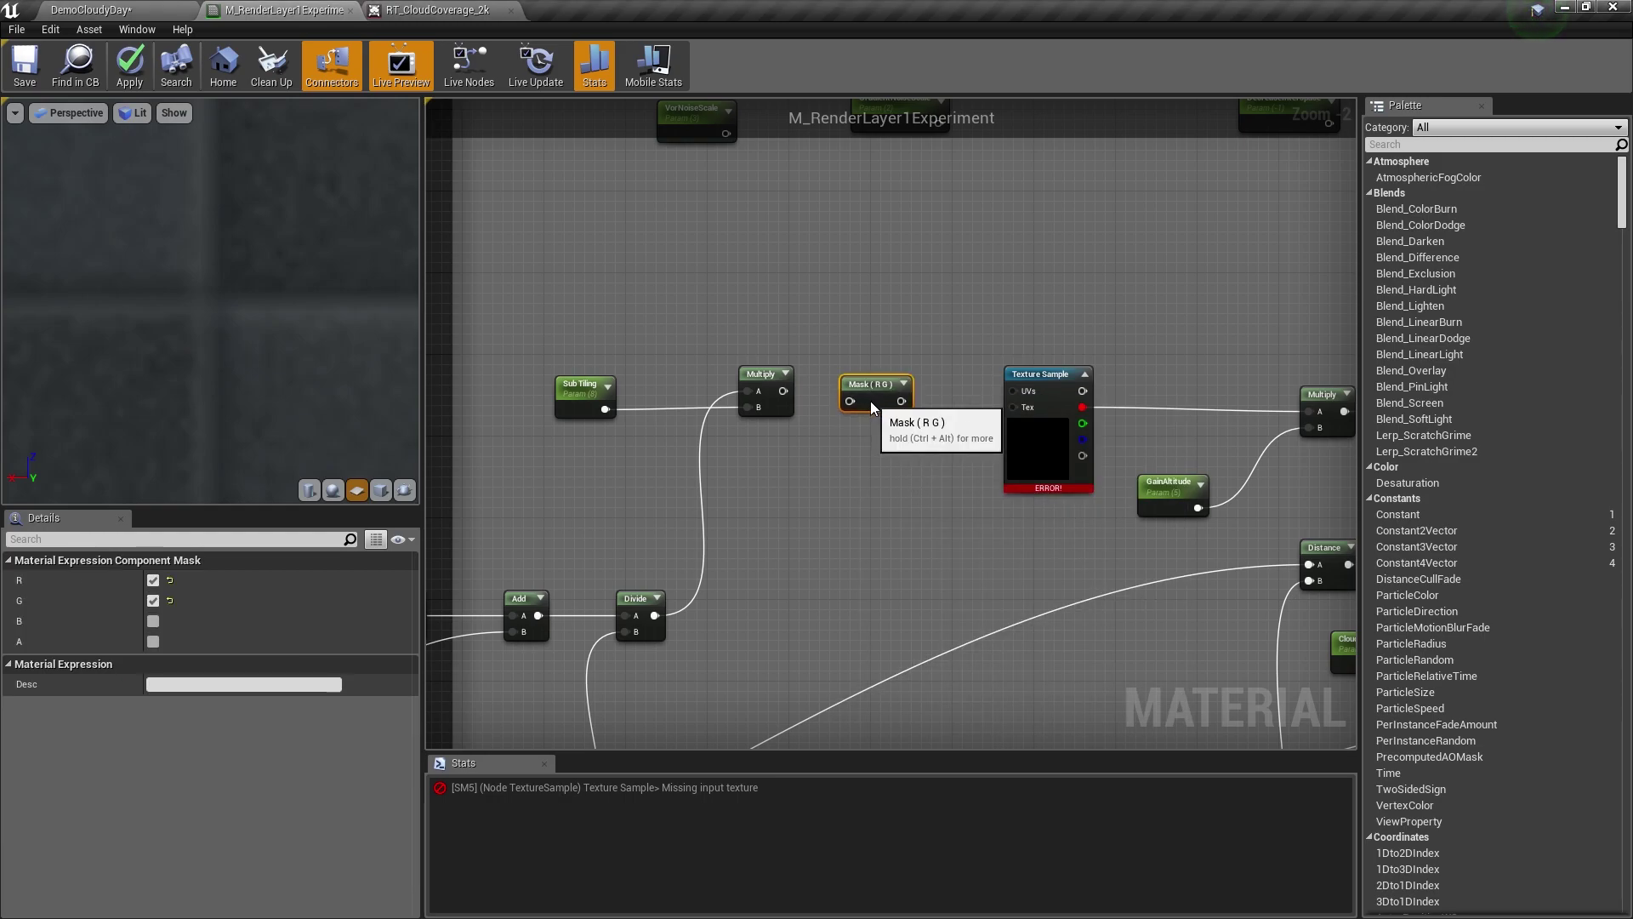
left_click_drag(784, 390, 1013, 390)
Assign T_DefaultTexture to the Texture Sample and save the material.
left_click(1039, 440)
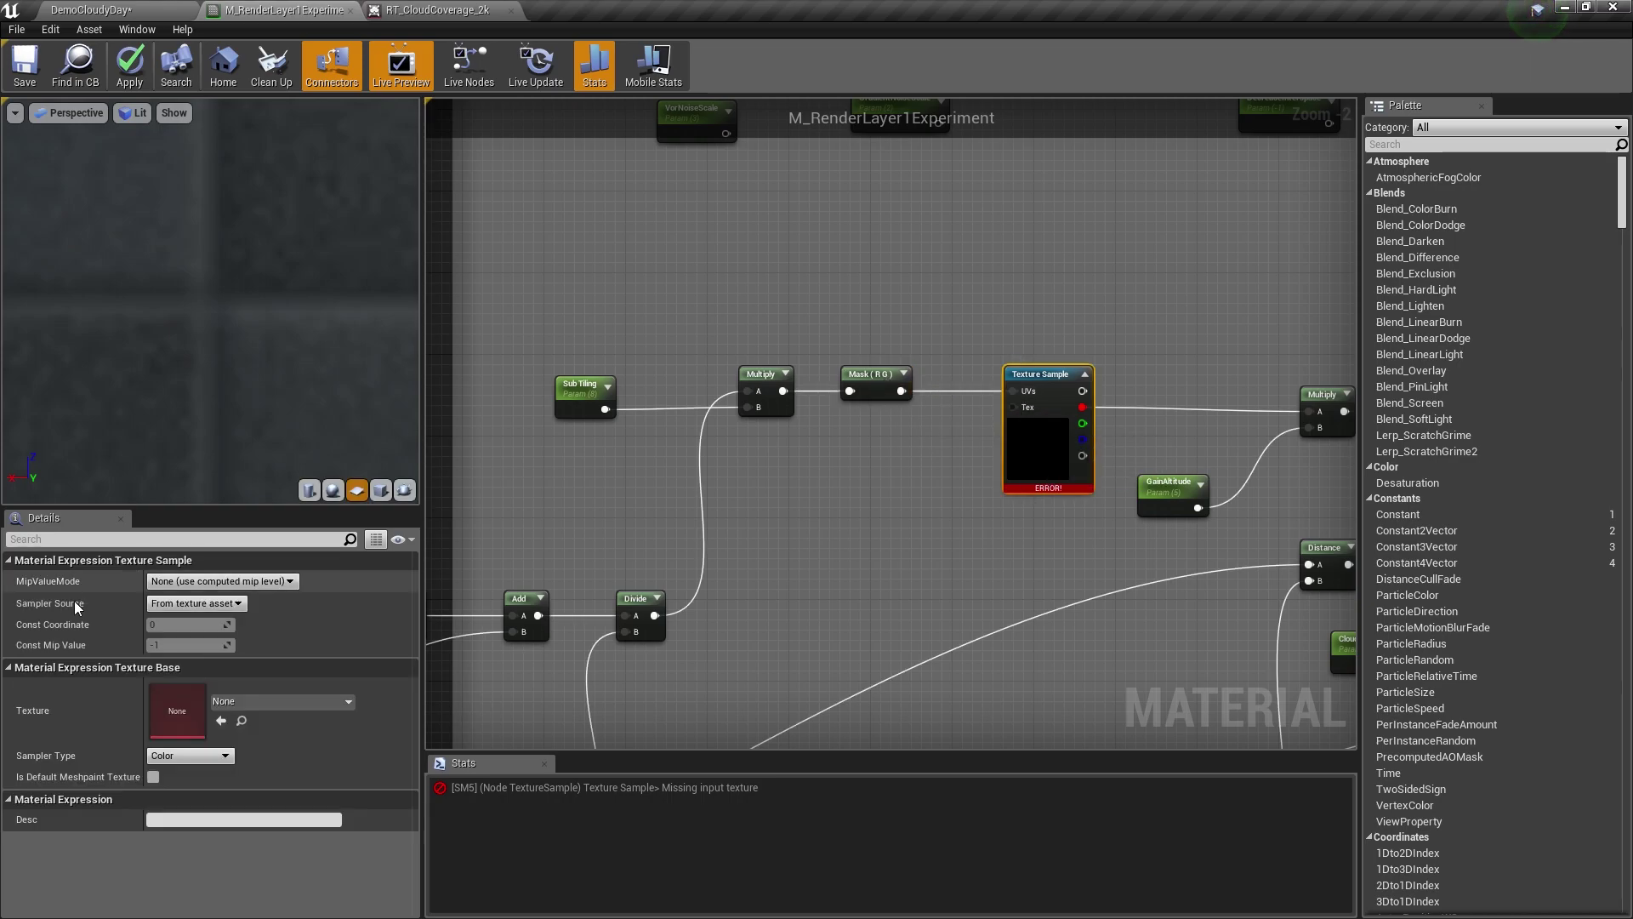
left_click(236, 705)
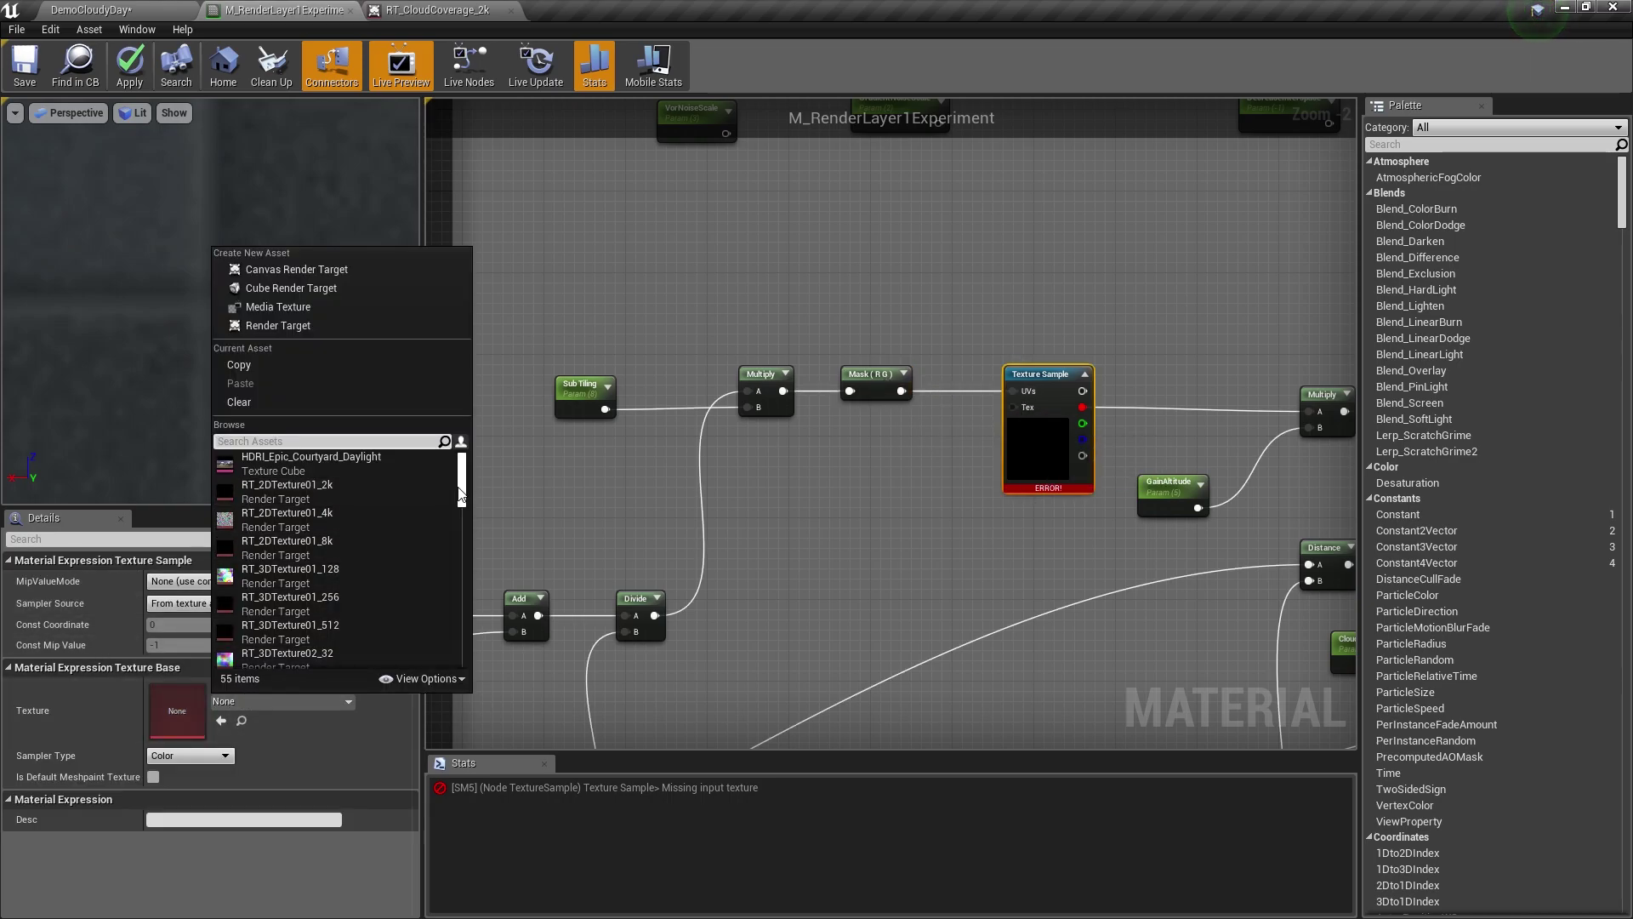
left_click_drag(456, 502, 462, 599)
left_click(340, 515)
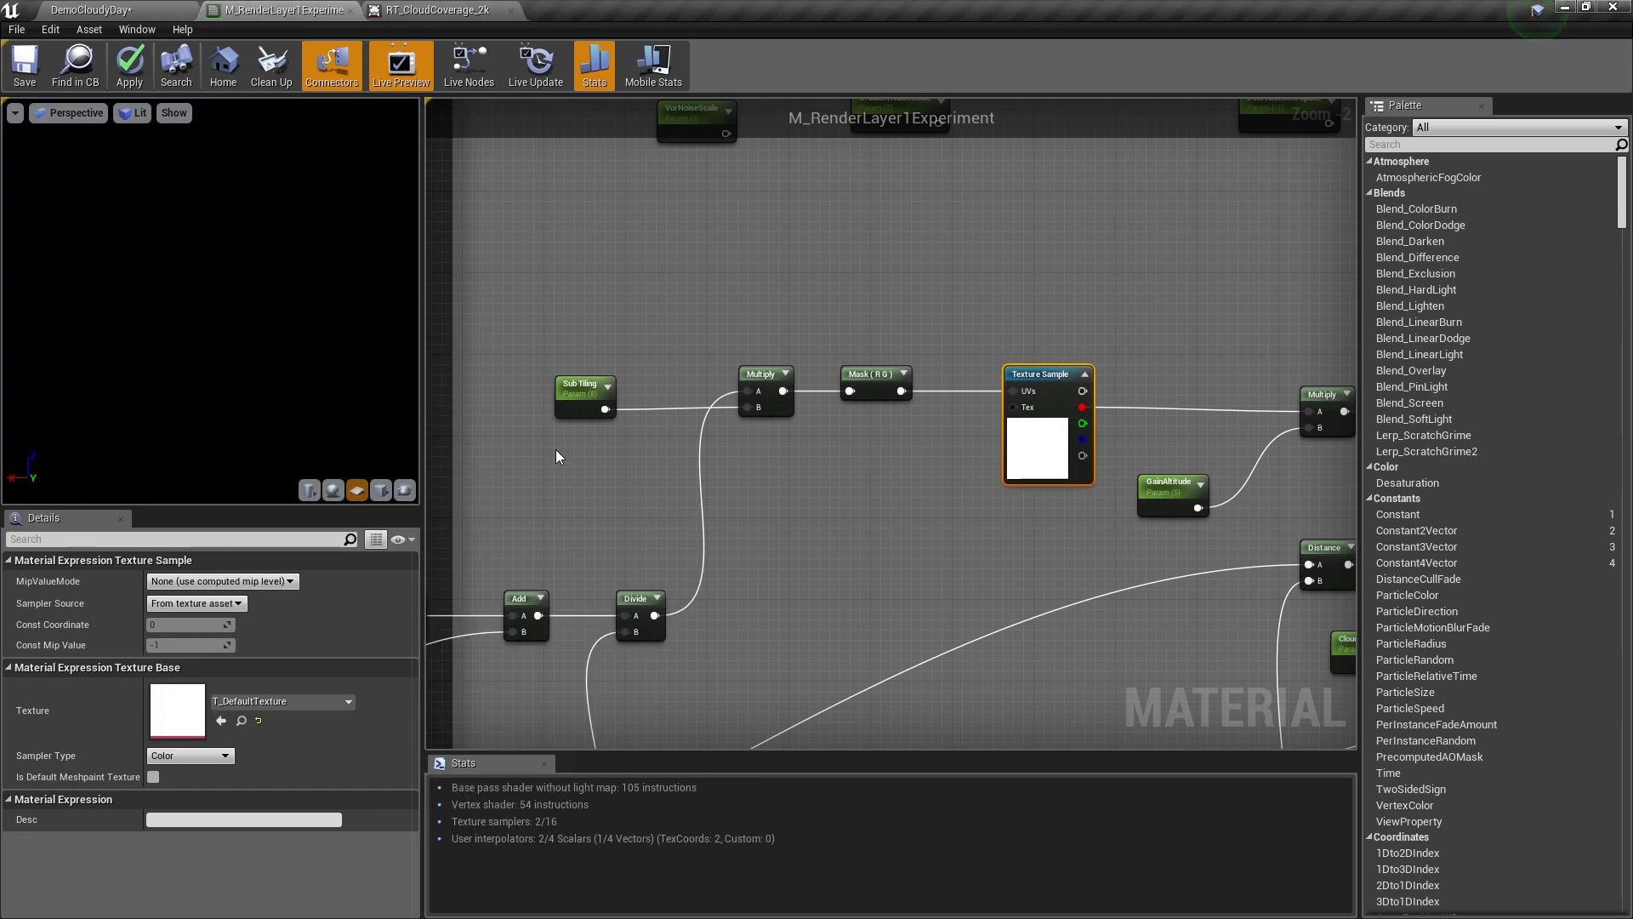
left_click(39, 77)
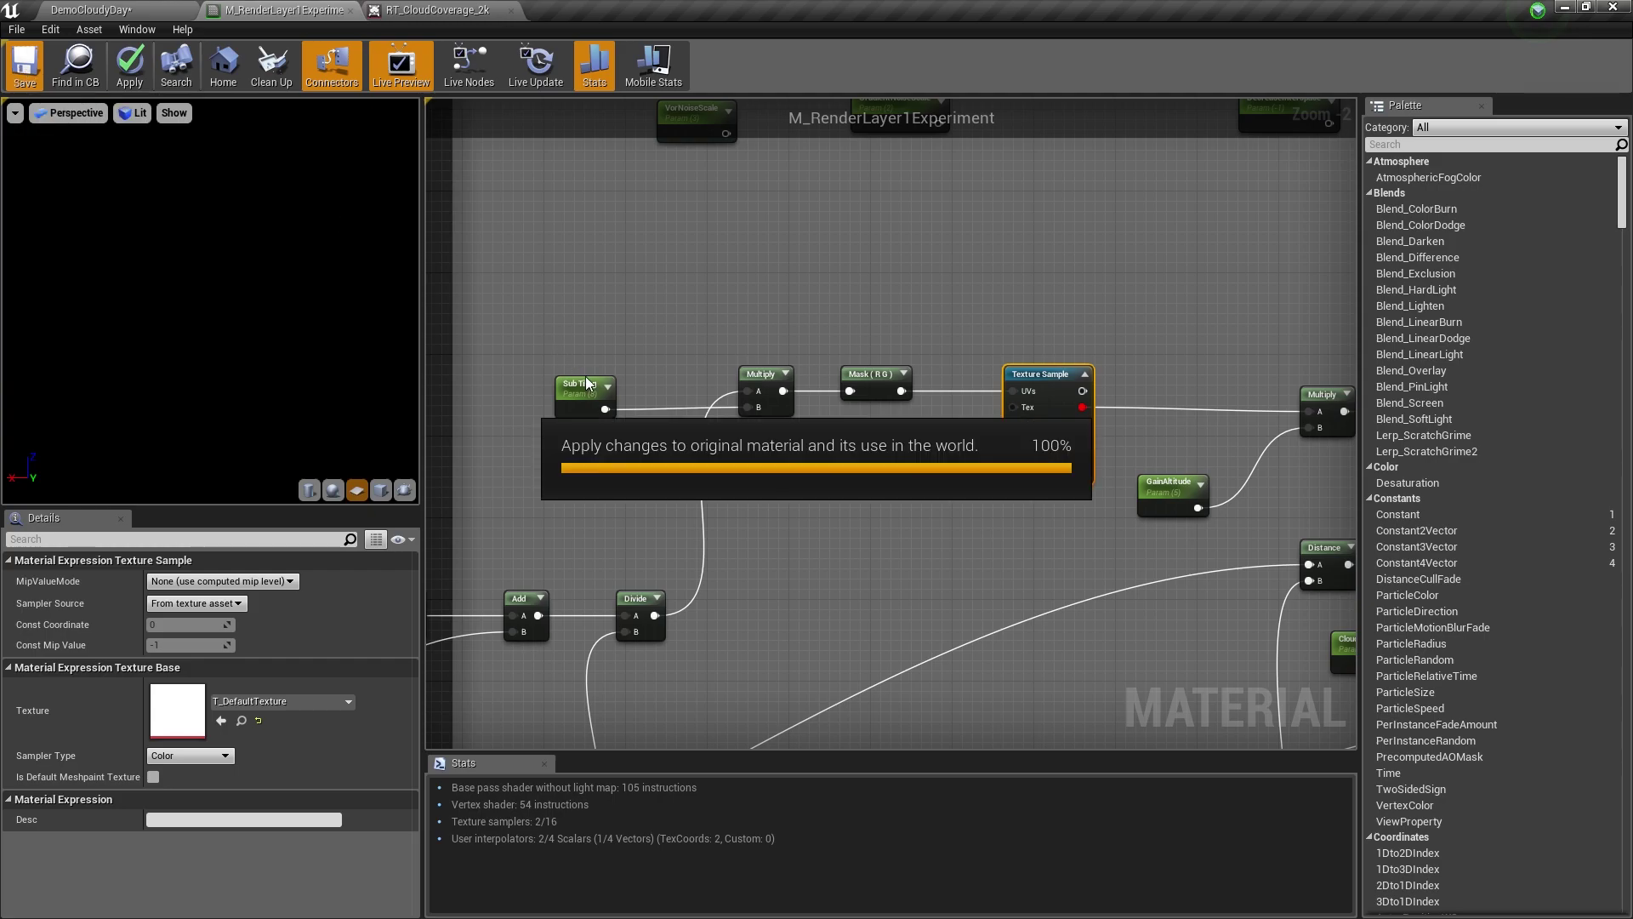
Update BP_CloudscapeSeasons in the DemoCloudyDay level and look around the sky to inspect the clouds.
left_click(136, 11)
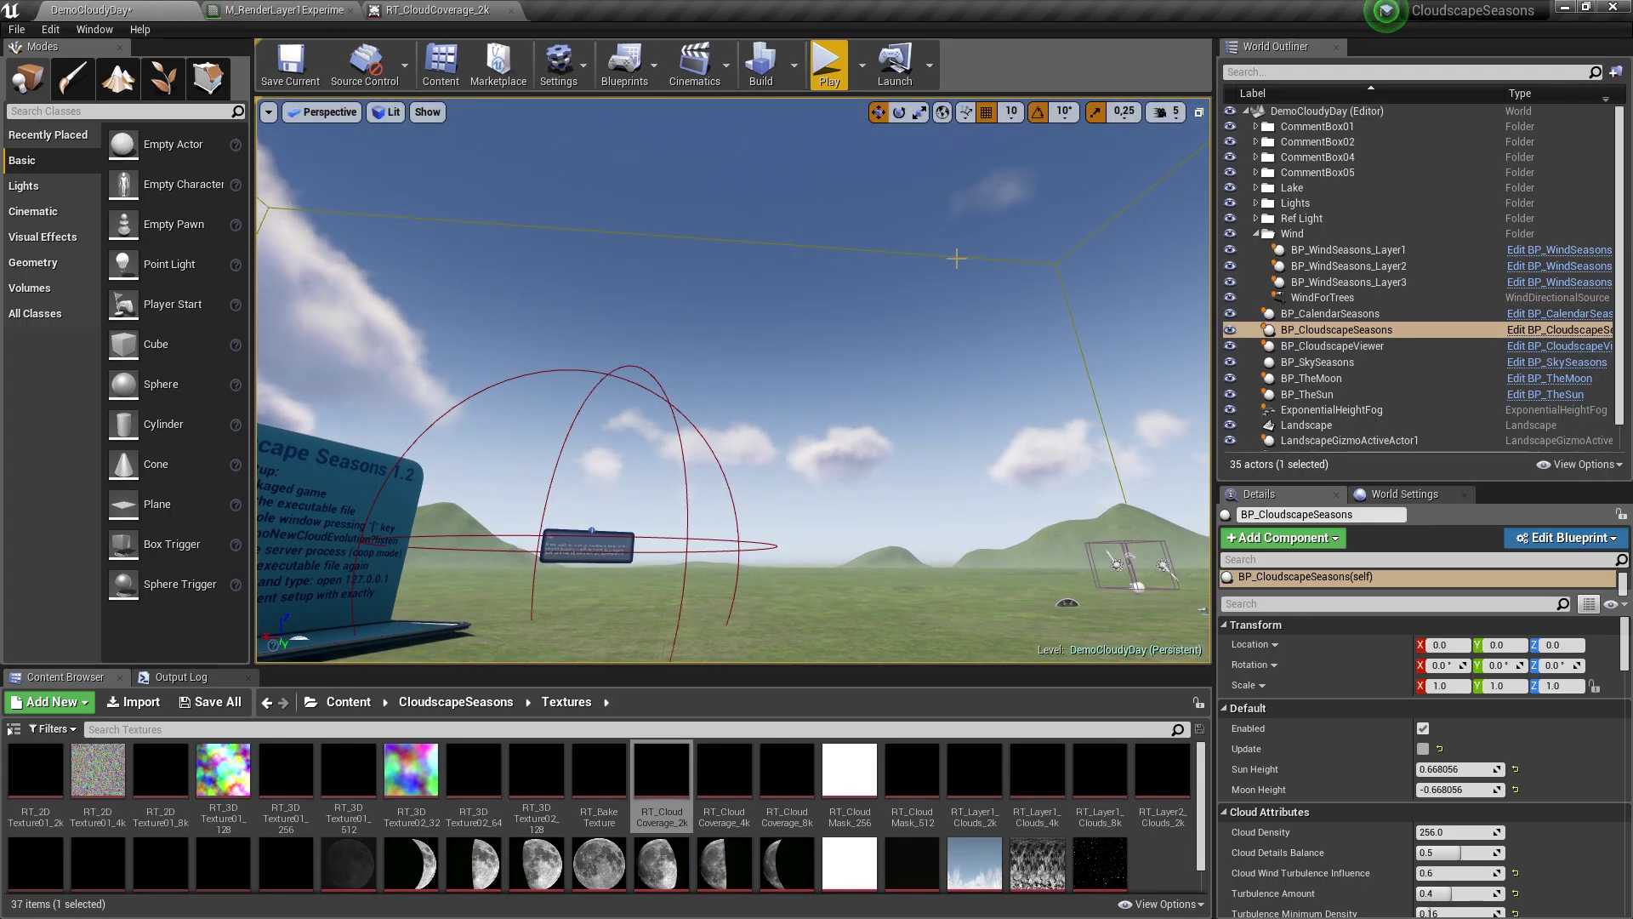
left_click(1422, 751)
right_click_drag(1046, 462, 153, 463)
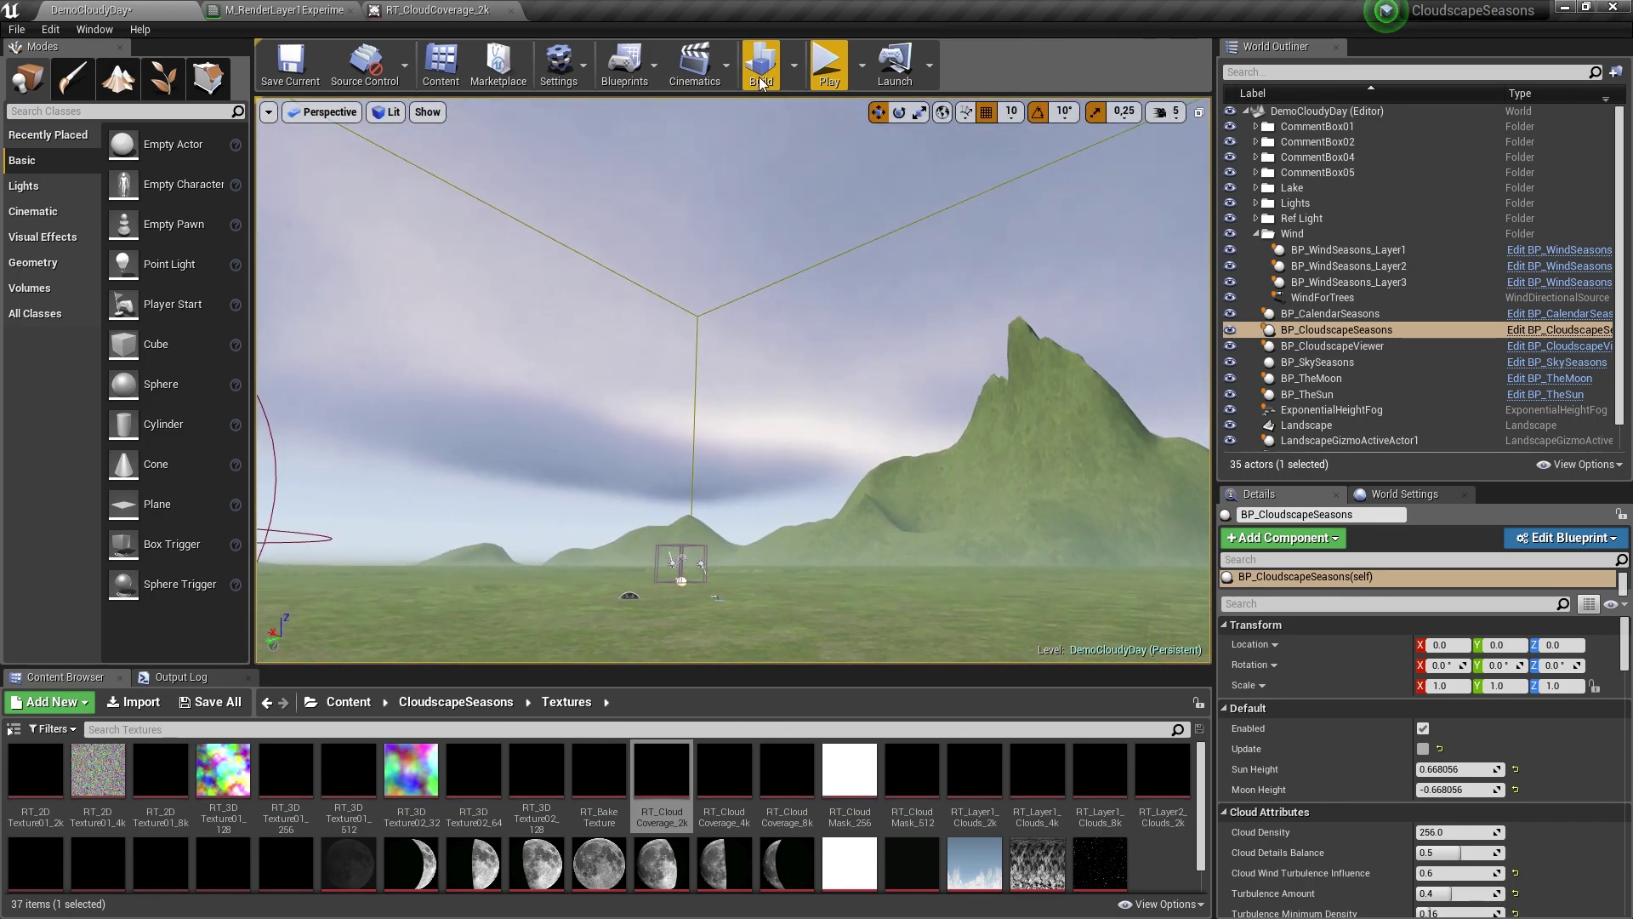
right_click_drag(715, 268, 715, 195)
right_click_drag(793, 391, 830, 302)
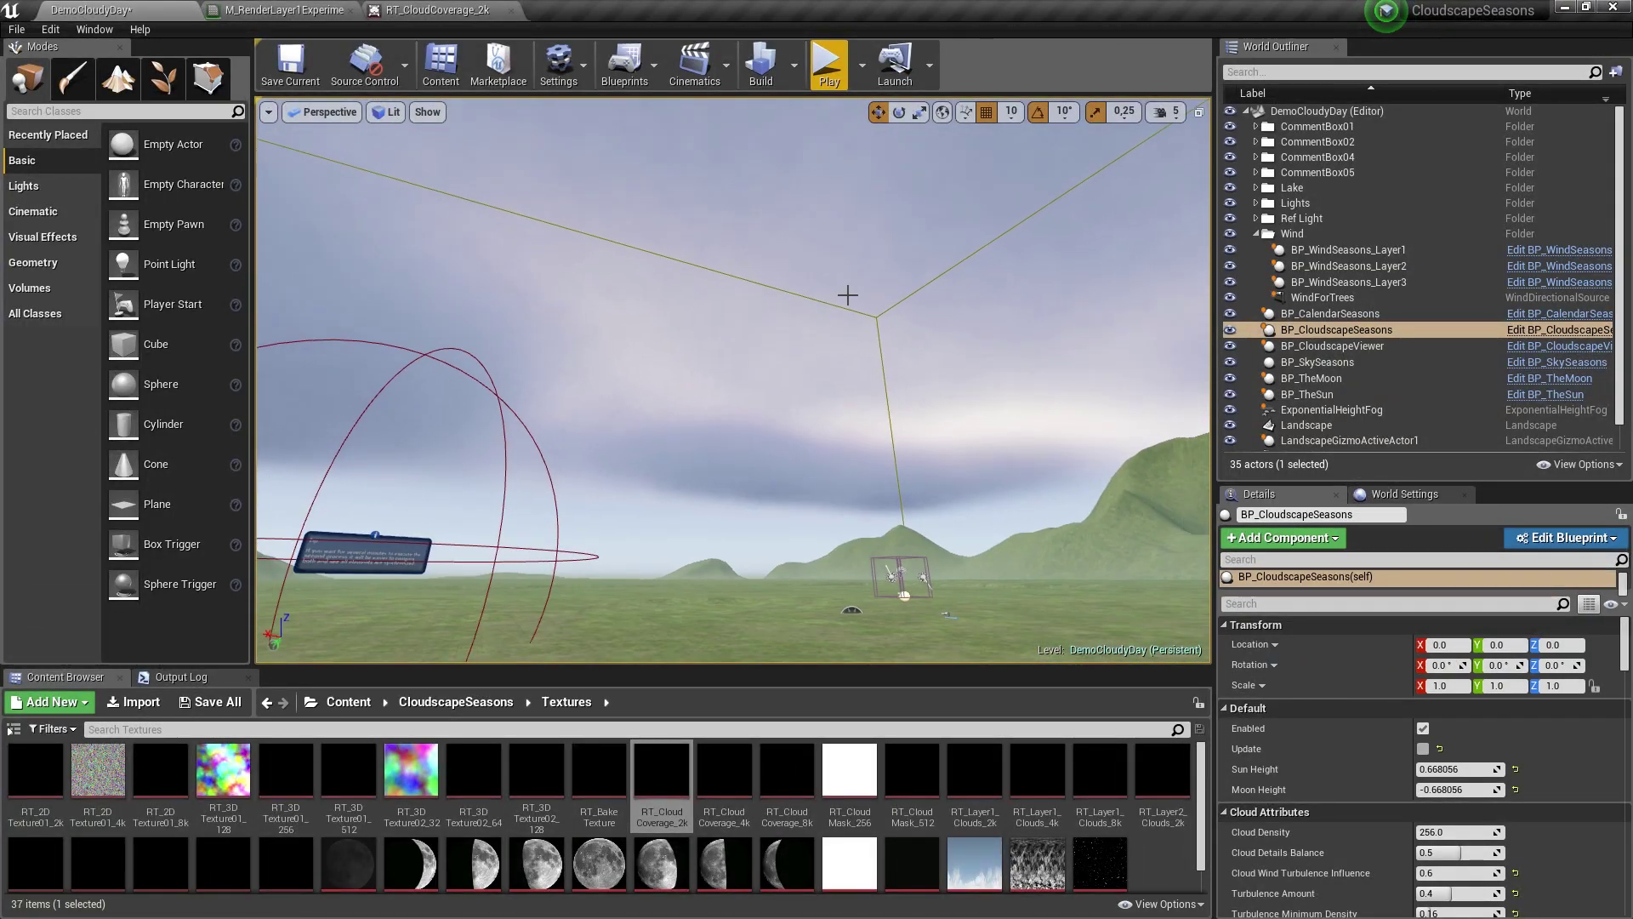
right_click_drag(867, 397, 912, 411)
right_click_drag(802, 404, 951, 359)
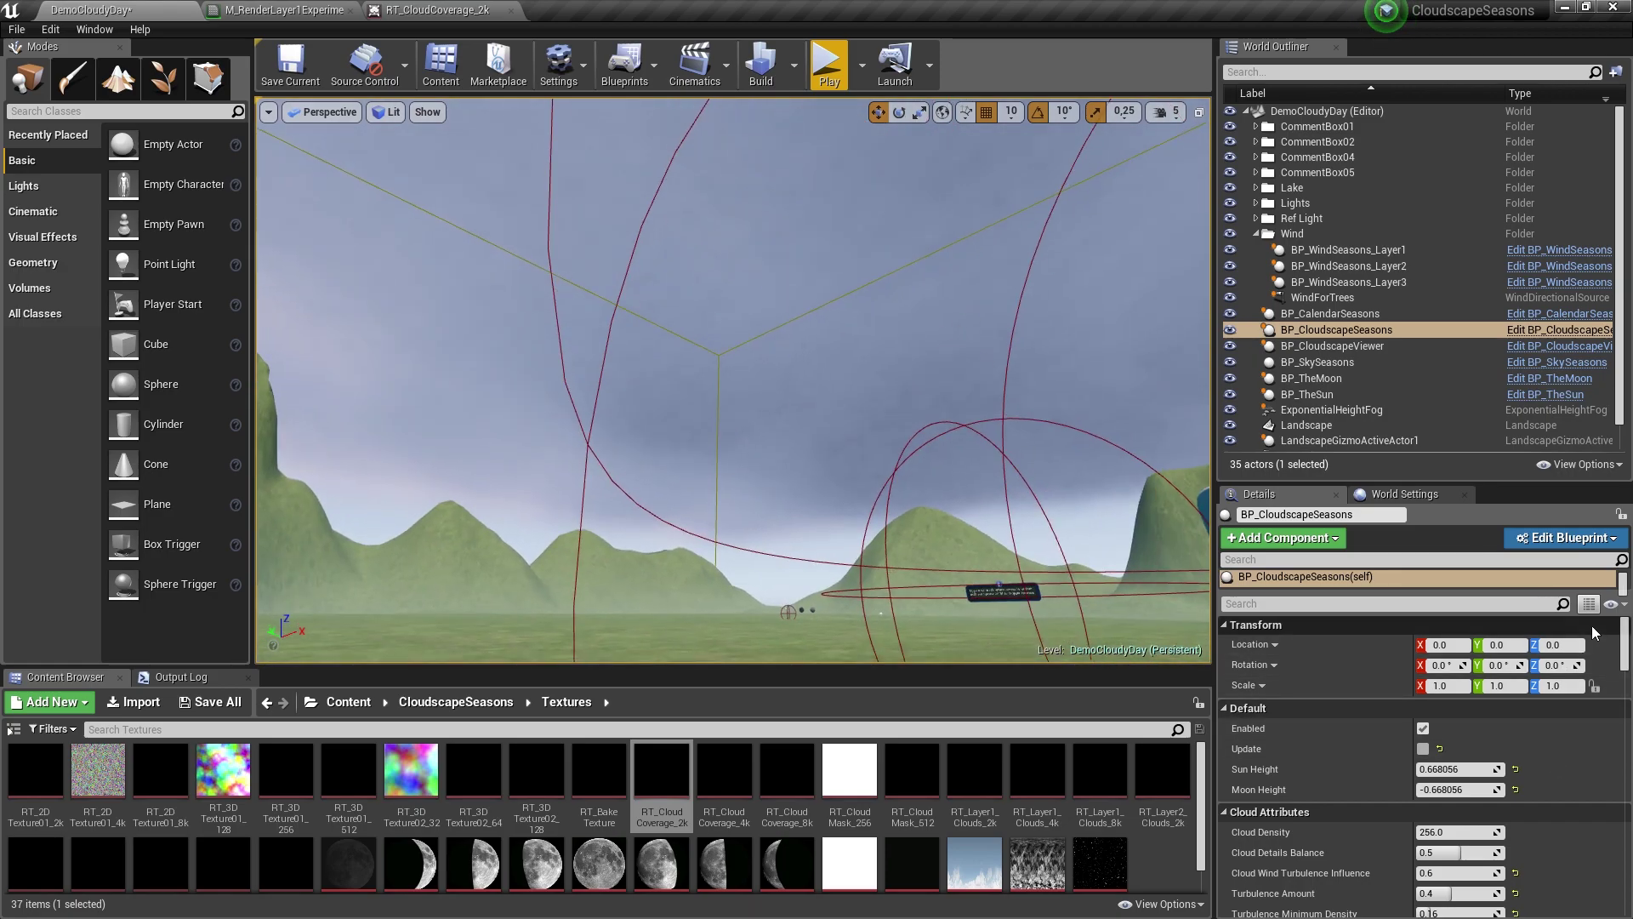
Look through the cloud material and texture settings of BP_CloudscapeSeasons, and examine the cloudy sky from another direction.
left_click_drag(1626, 662, 1629, 743)
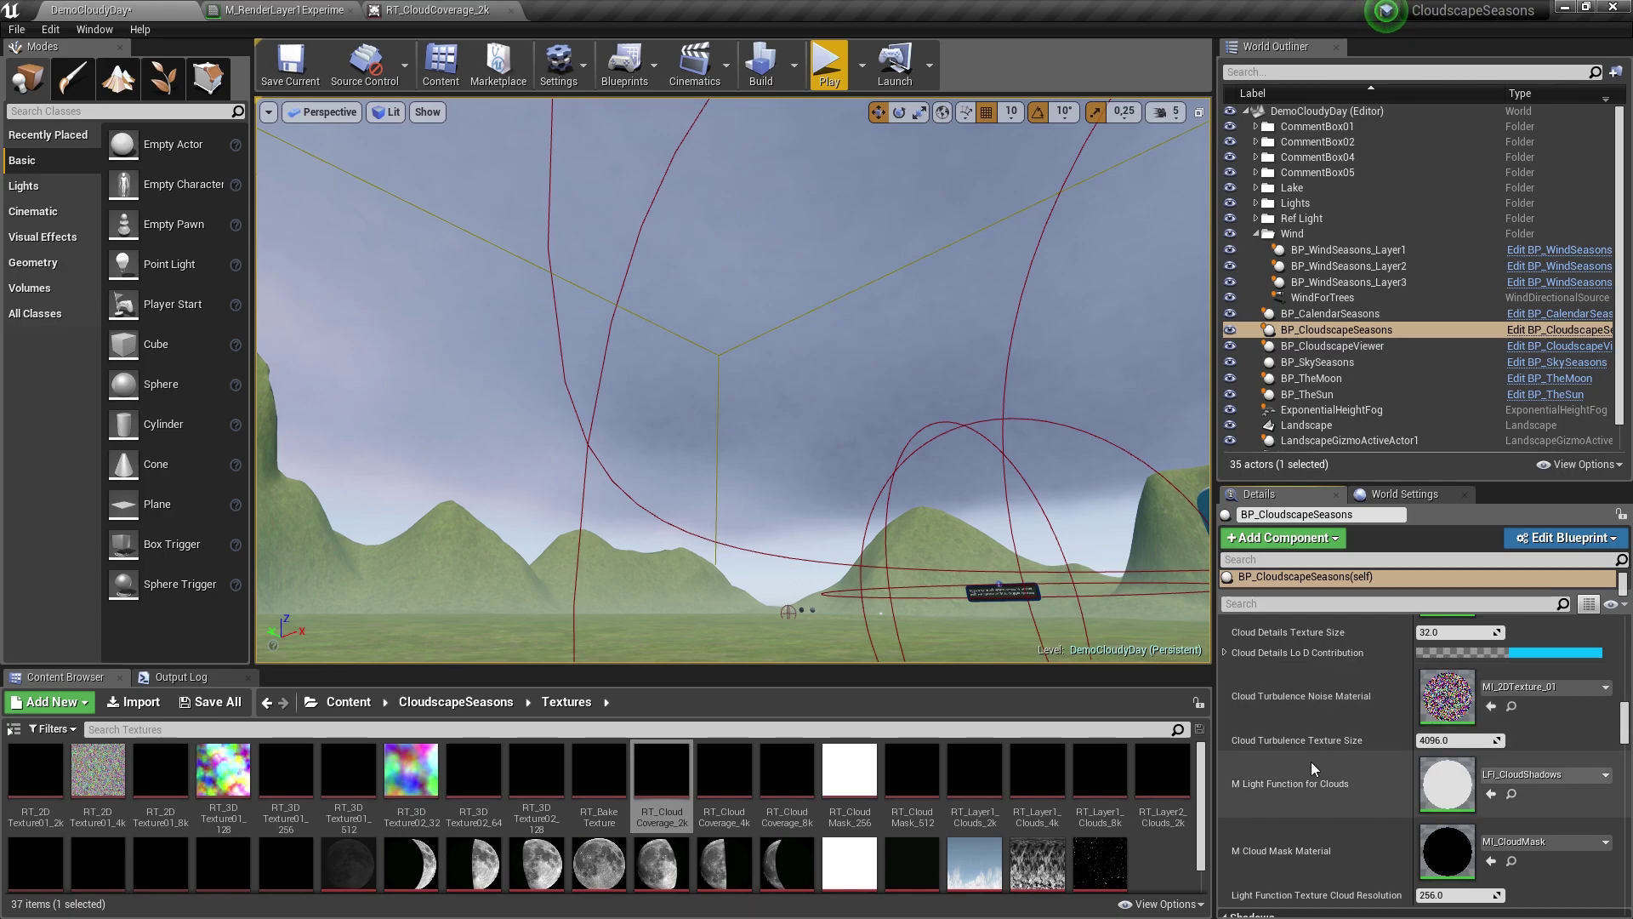
scroll(1346, 784, "up", 3)
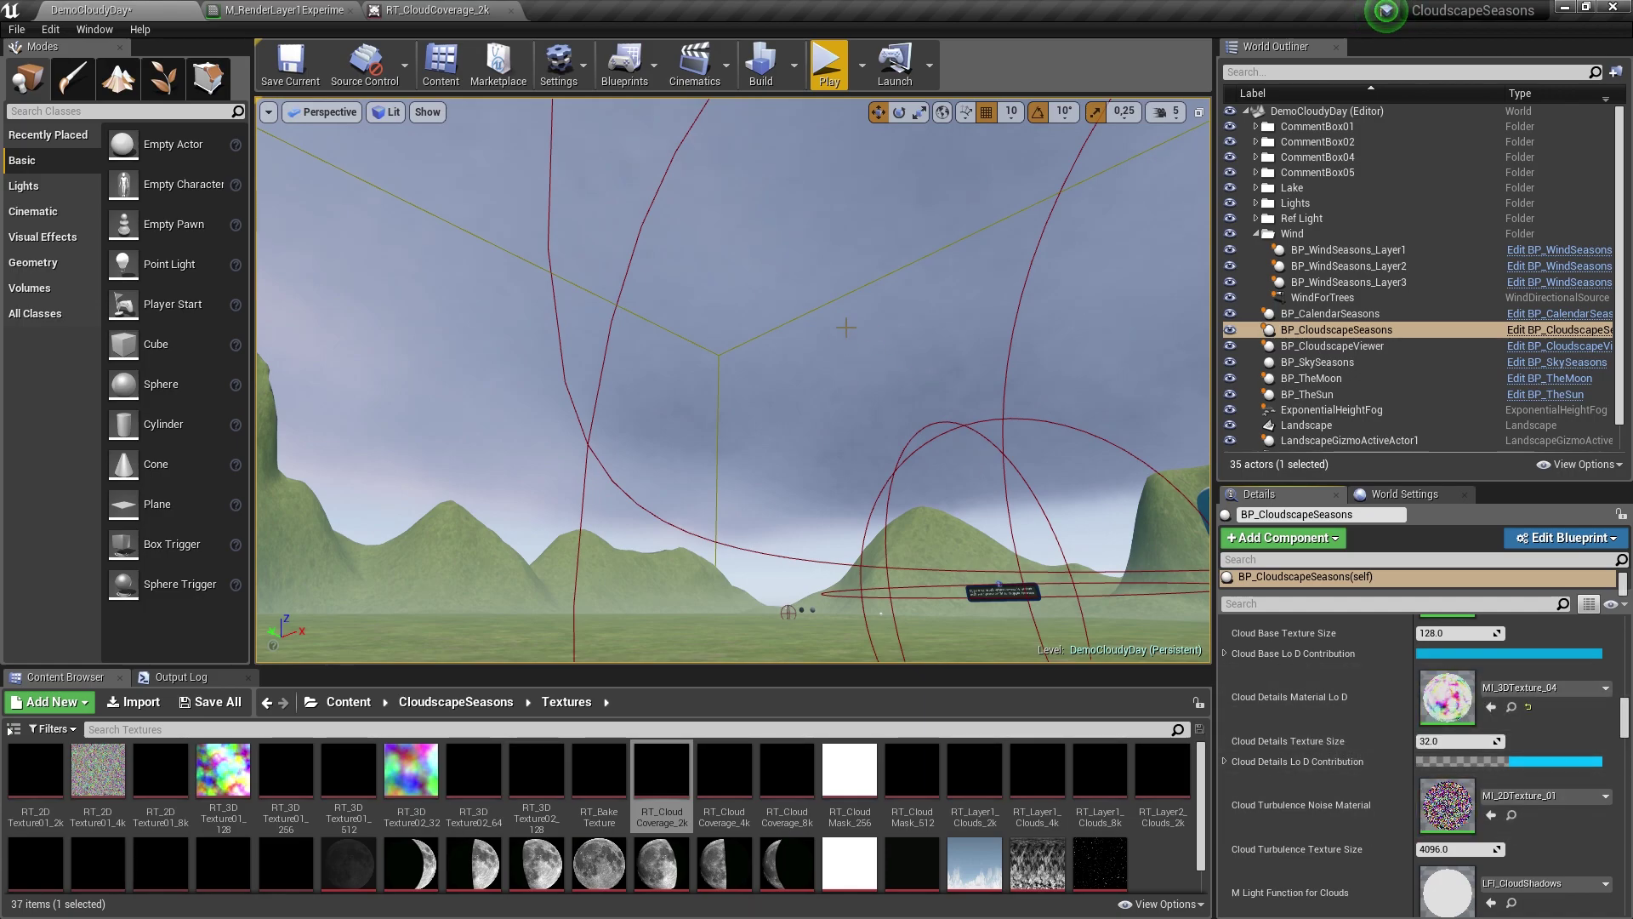
right_click_drag(661, 303, 918, 357)
right_click_drag(860, 299, 851, 417)
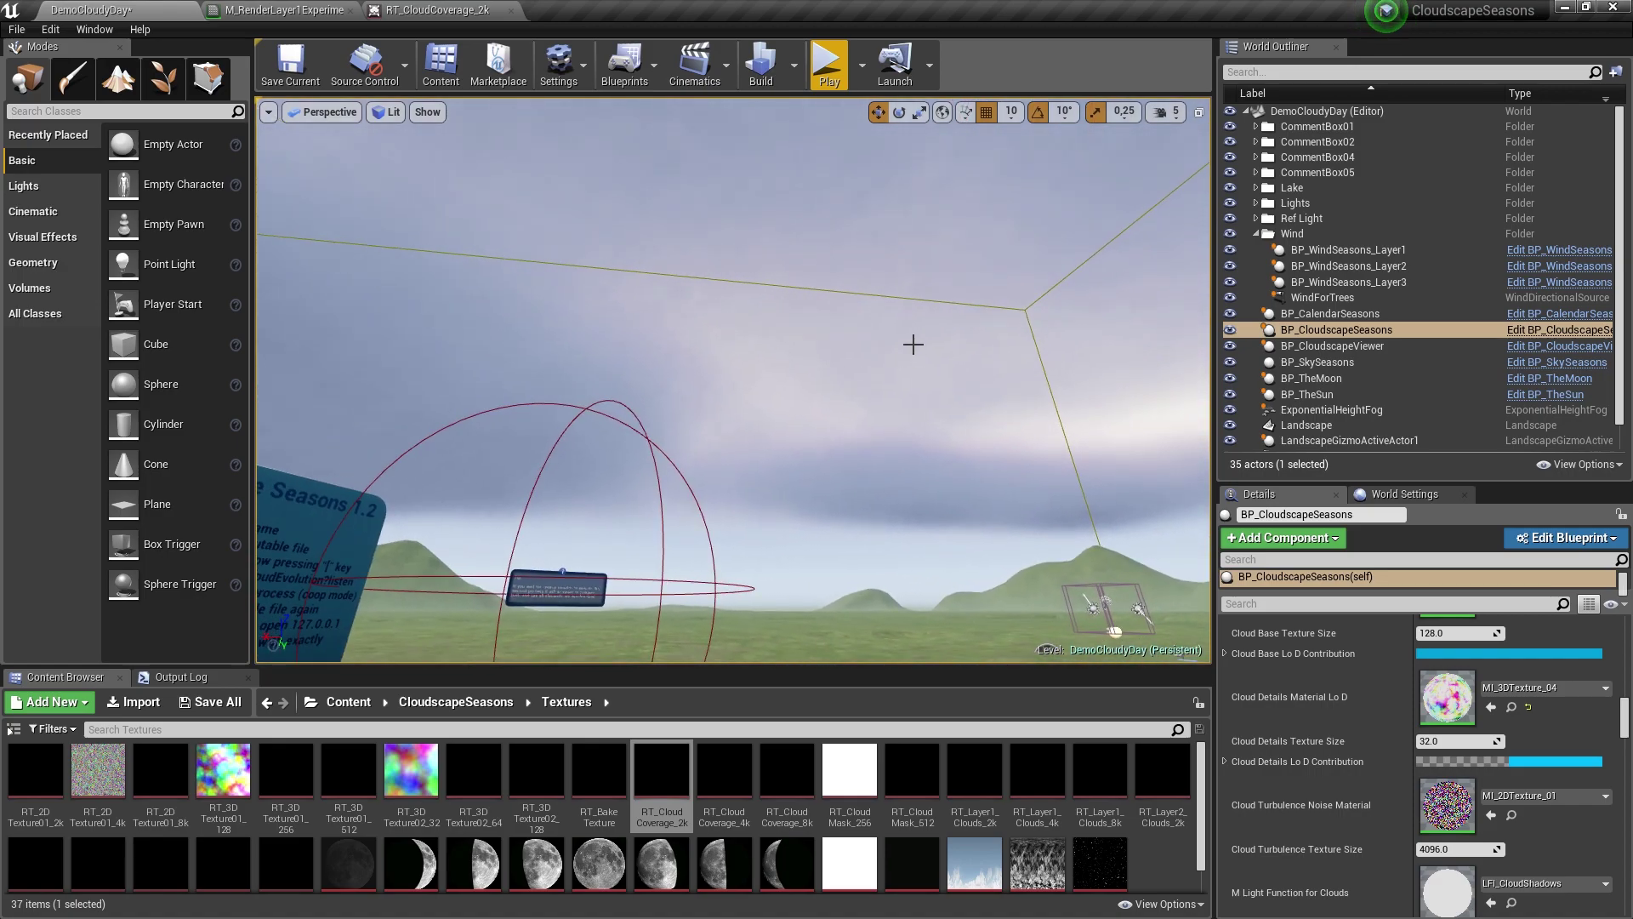
In M_RenderLayer1Experiment, break the link between the Mask (R G) node and the Texture Sample's UVs input.
left_click(280, 9)
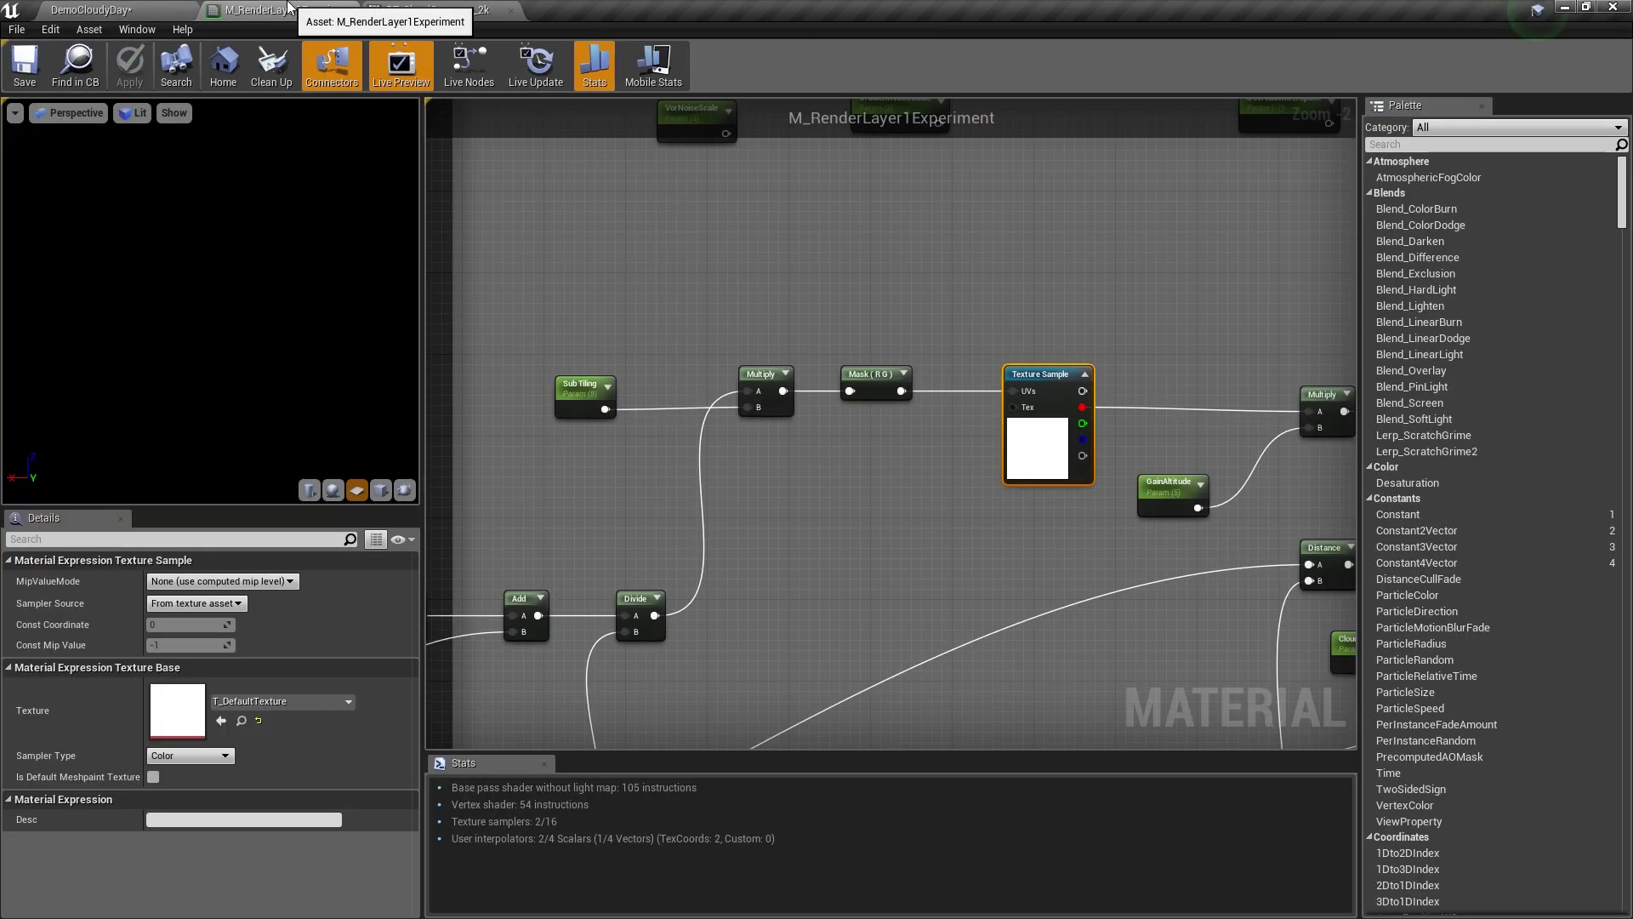
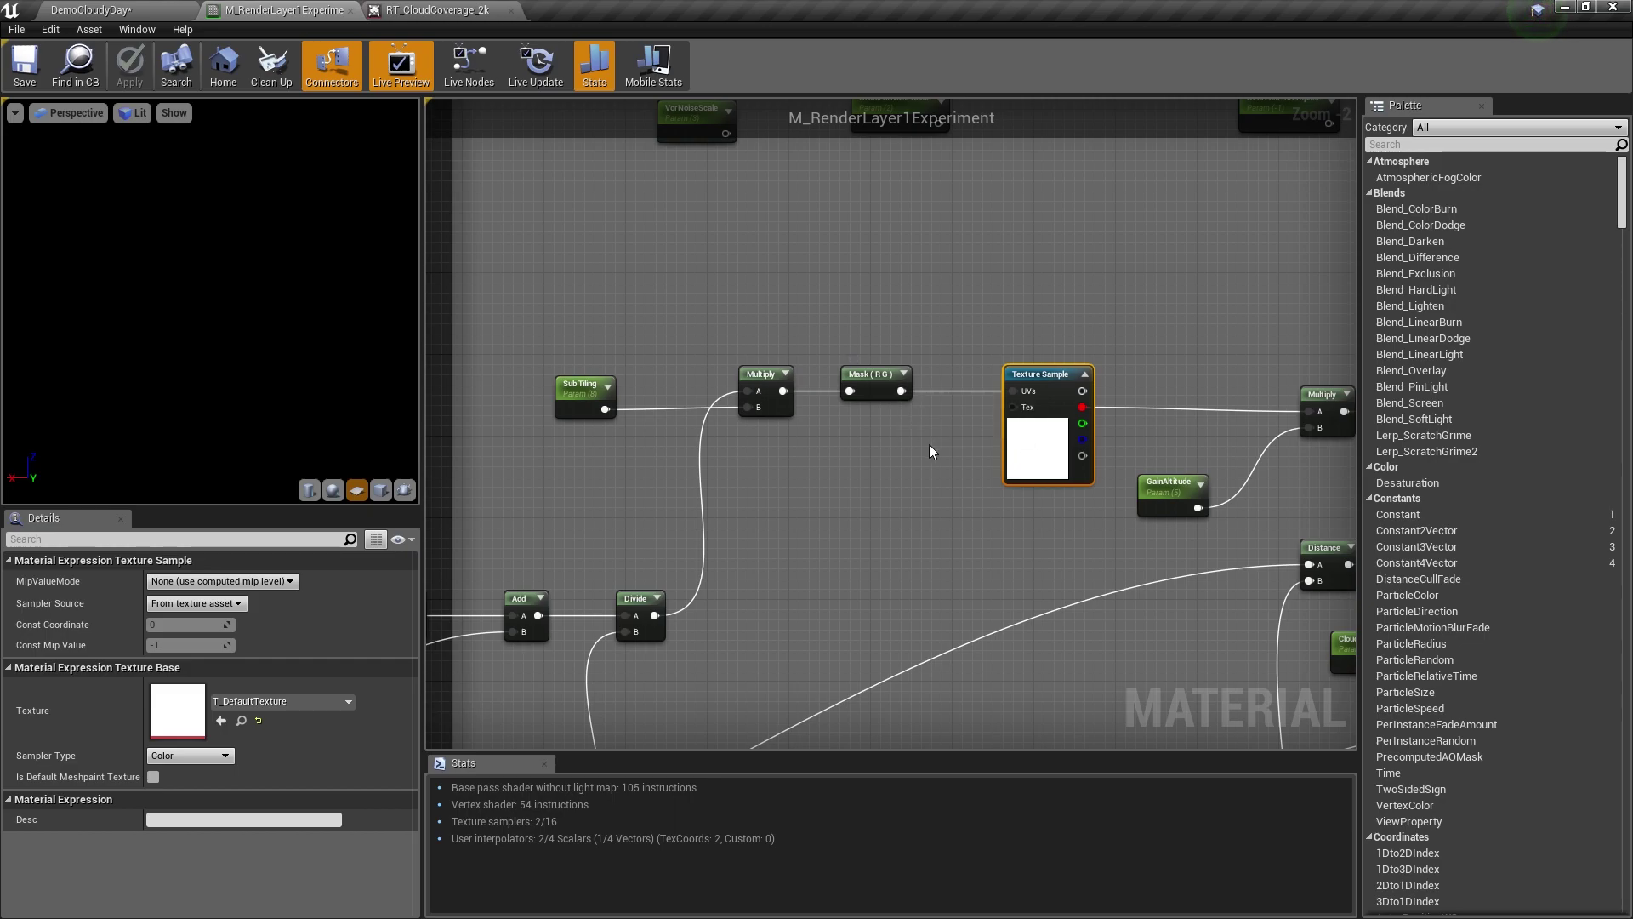
right_click(902, 390)
left_click(963, 314)
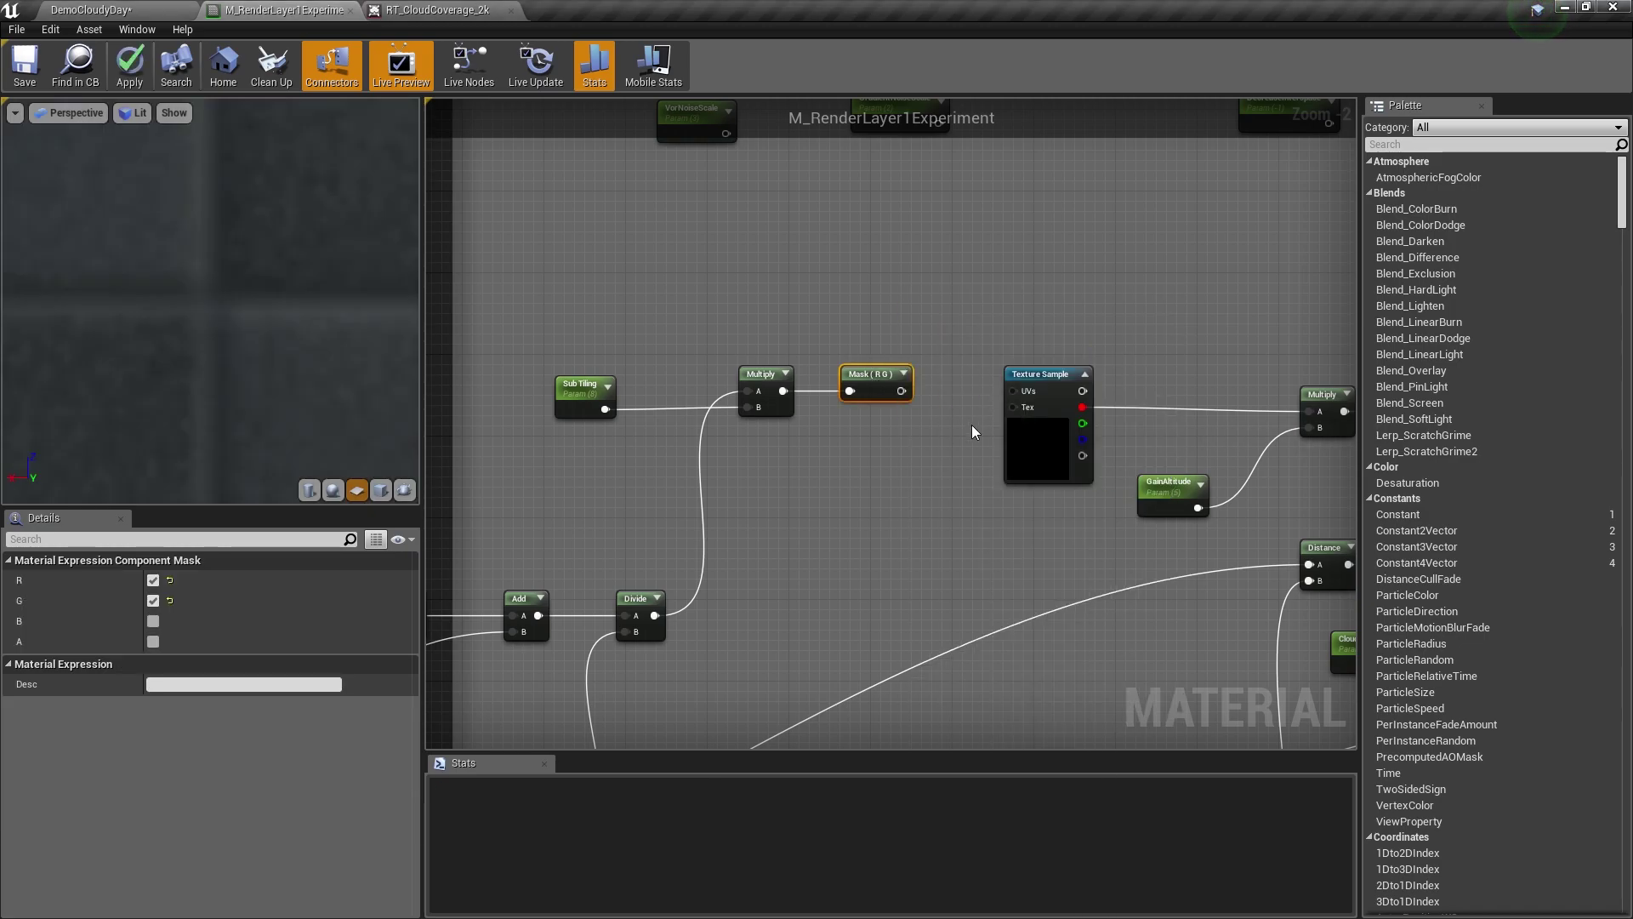
right_click_drag(836, 542, 1007, 434)
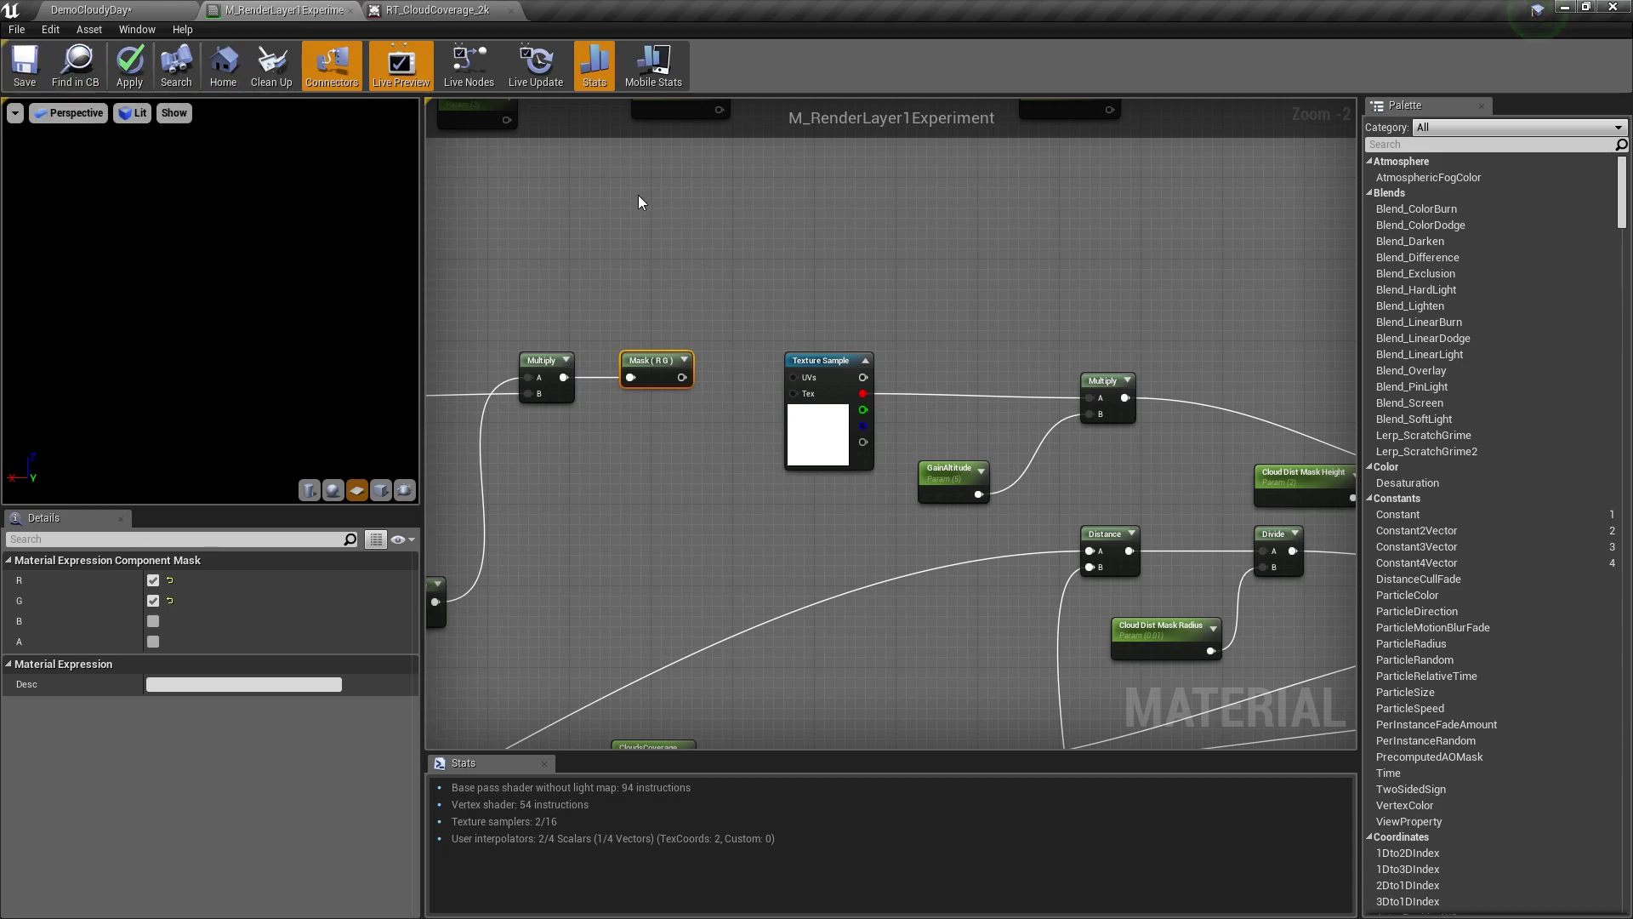
Create a Render Target named RT_Experiment in the CloudscapeSeasons Textures folder.
left_click(128, 10)
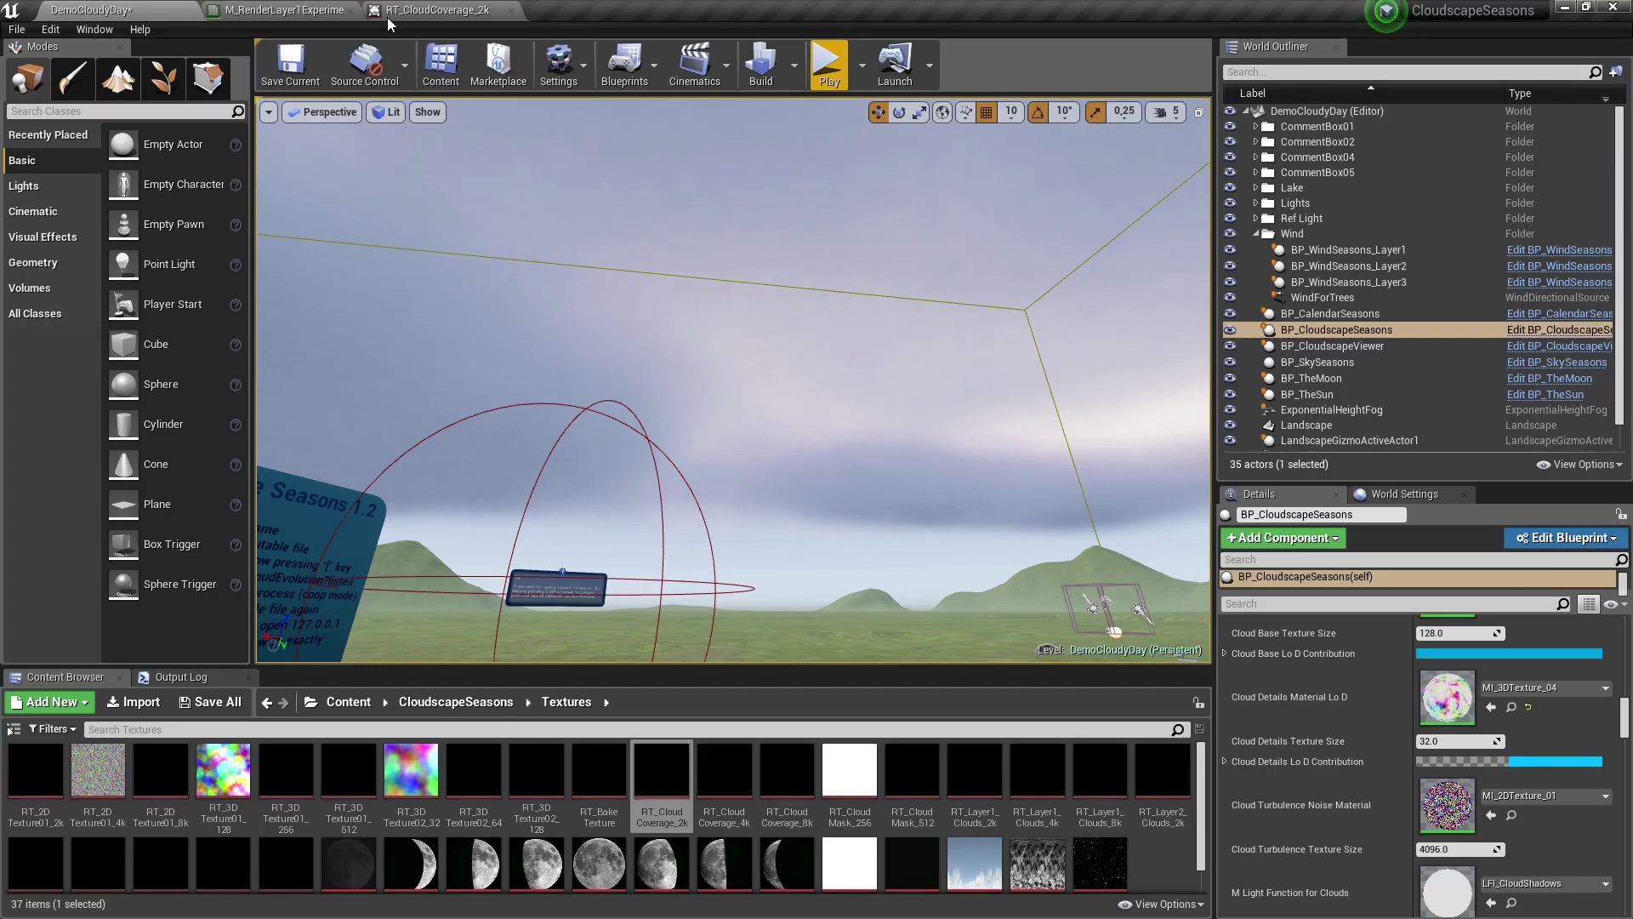
scroll(1160, 836, "down", 1)
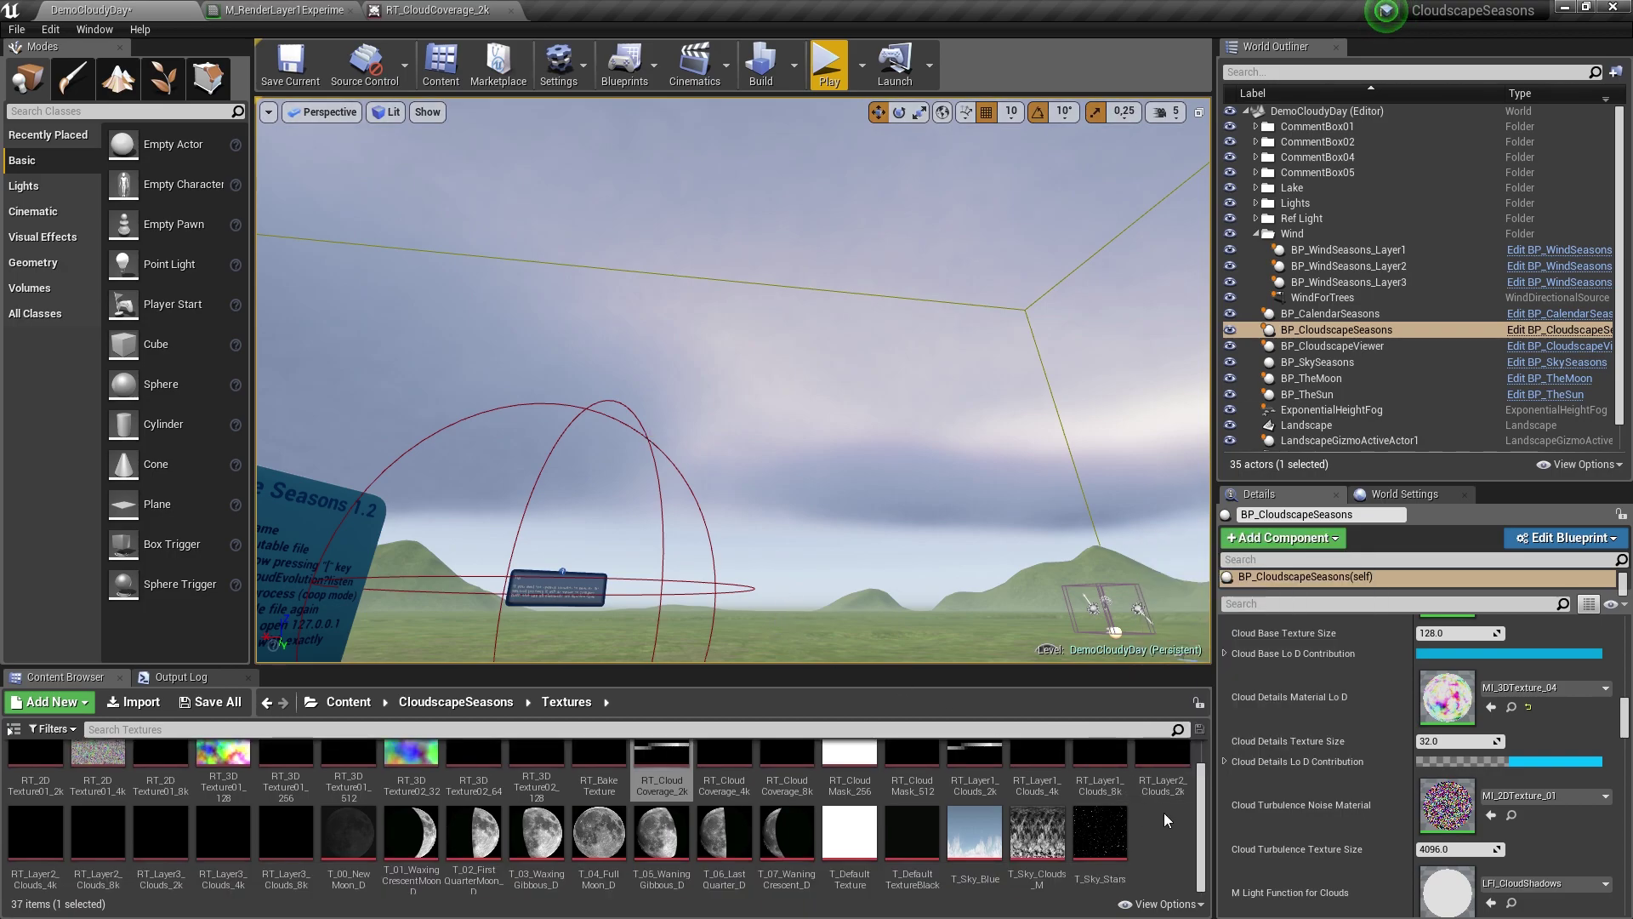
right_click(1169, 846)
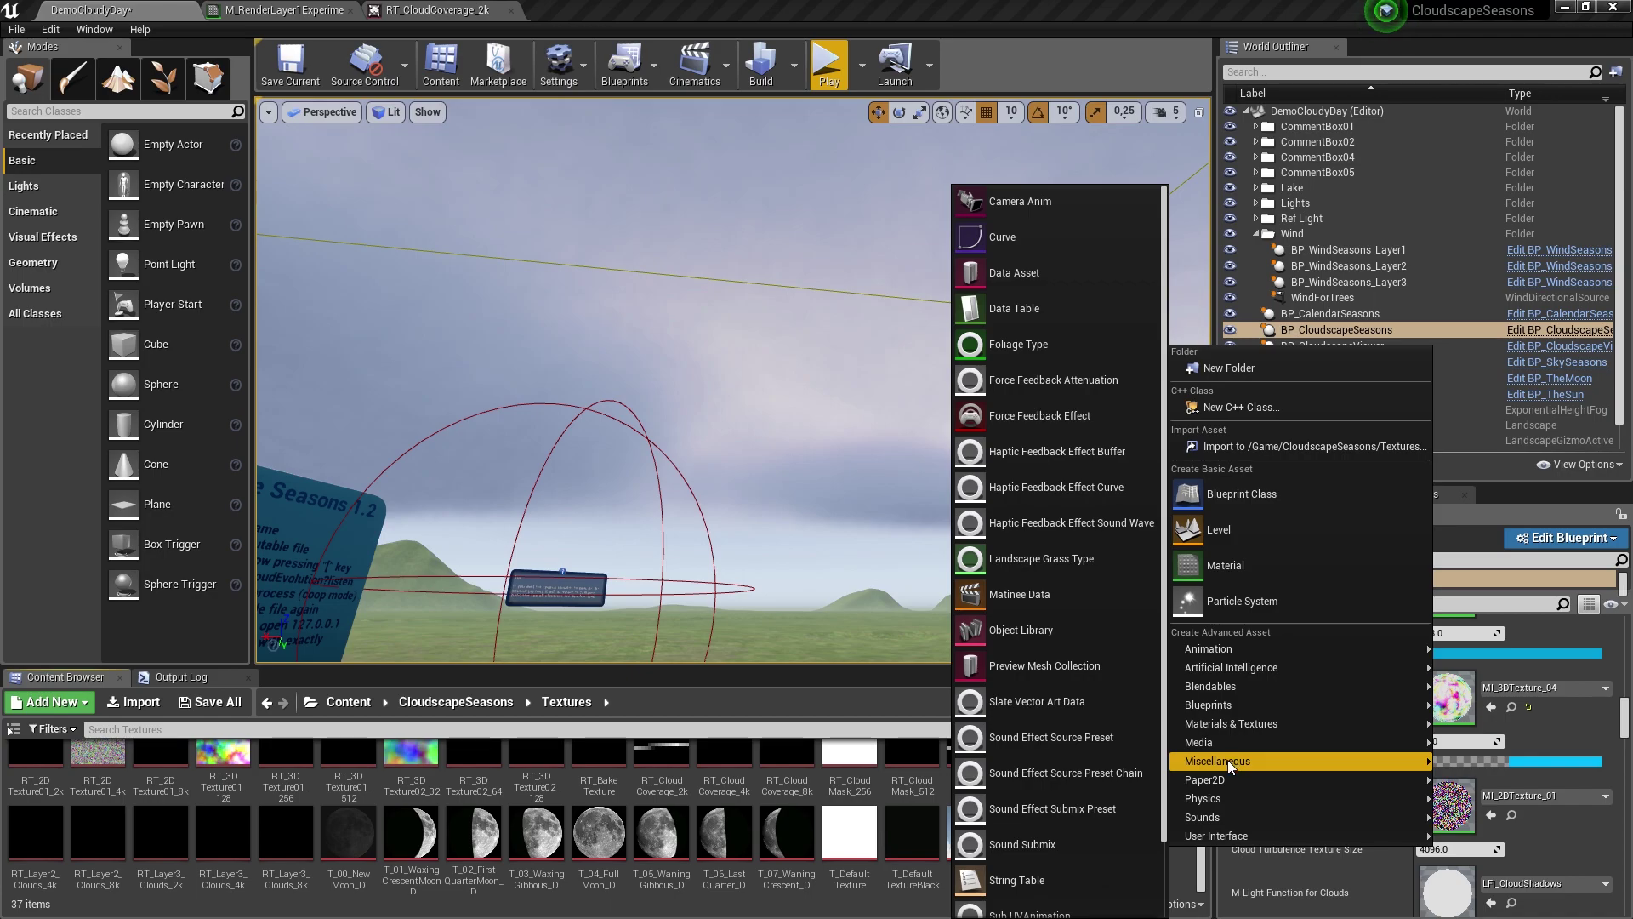
mouse_move(1225, 721)
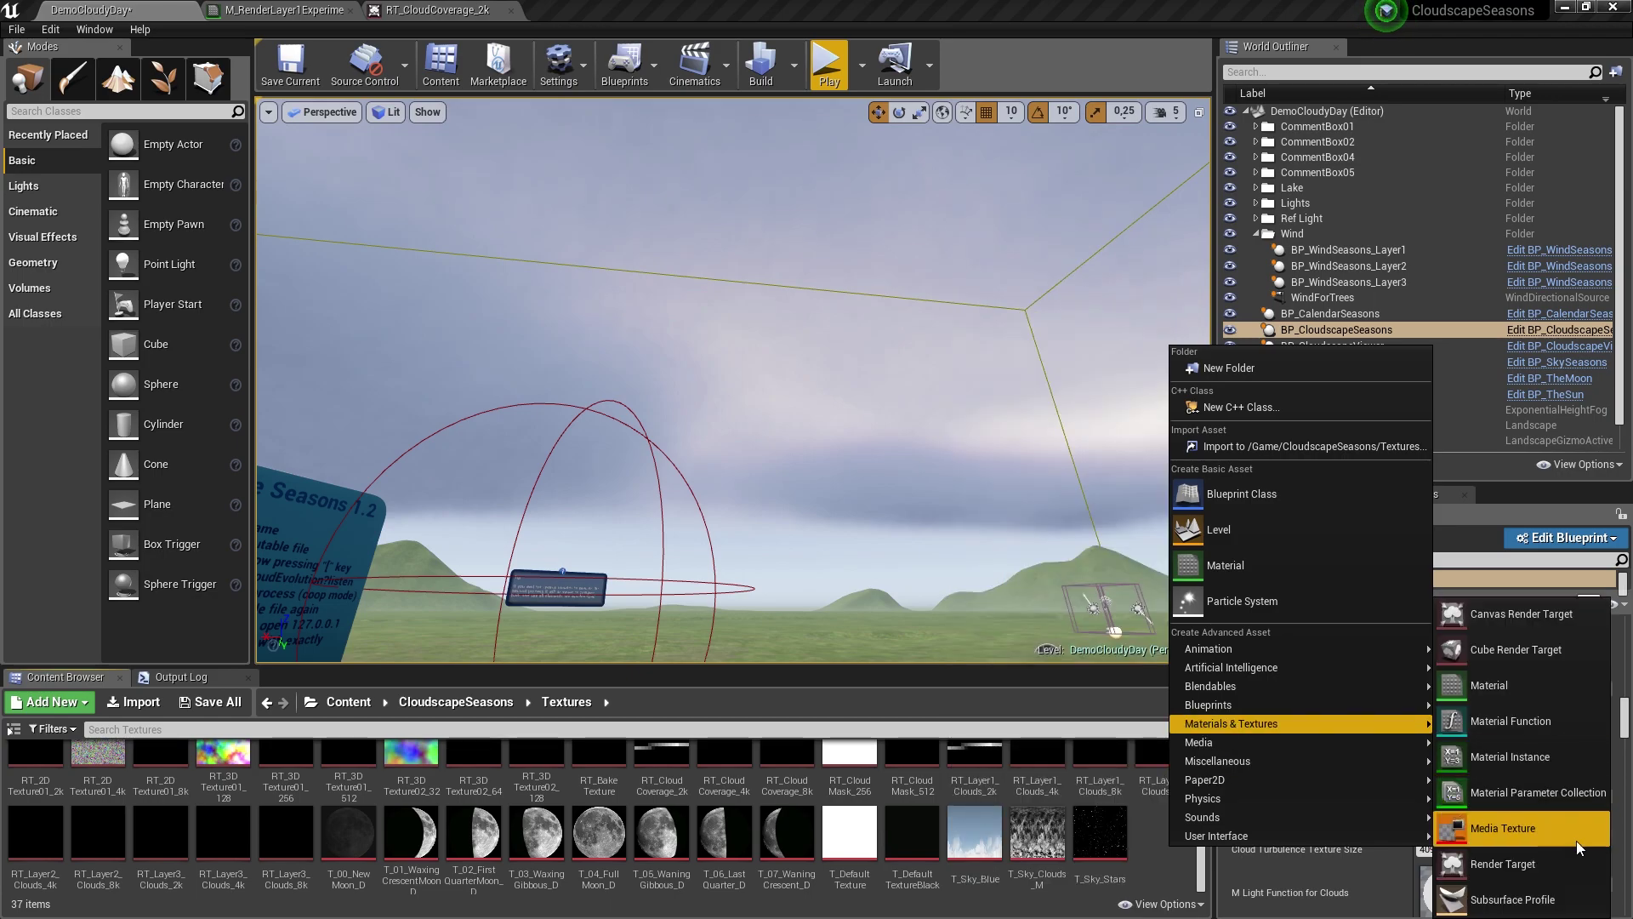
left_click(1516, 868)
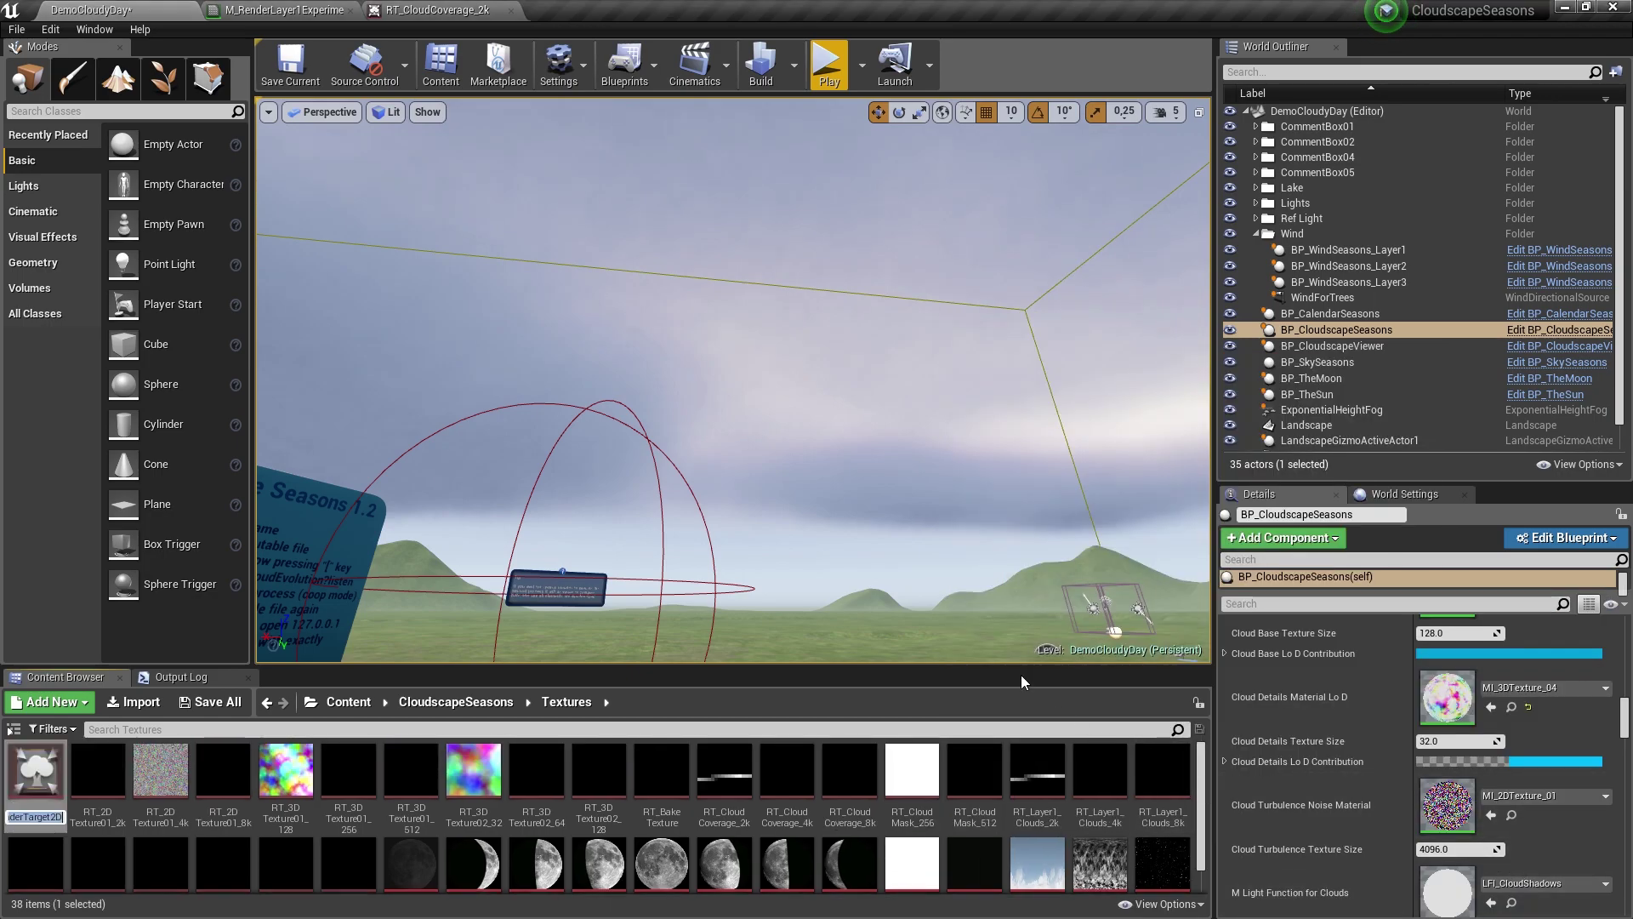
type("RT_Ex")
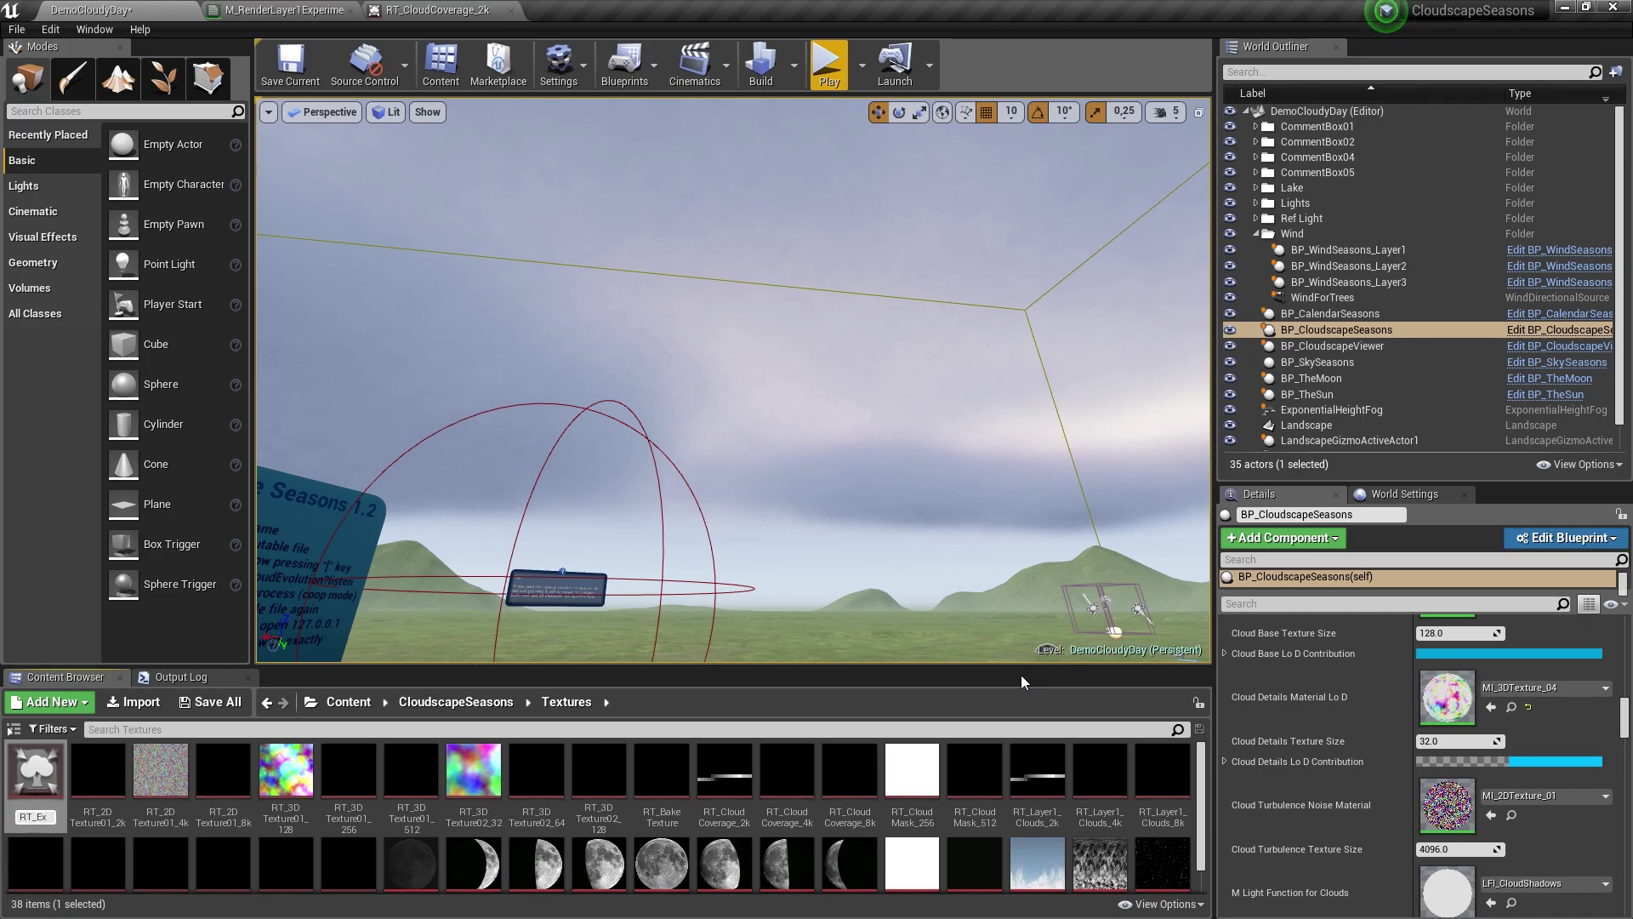
key("Return")
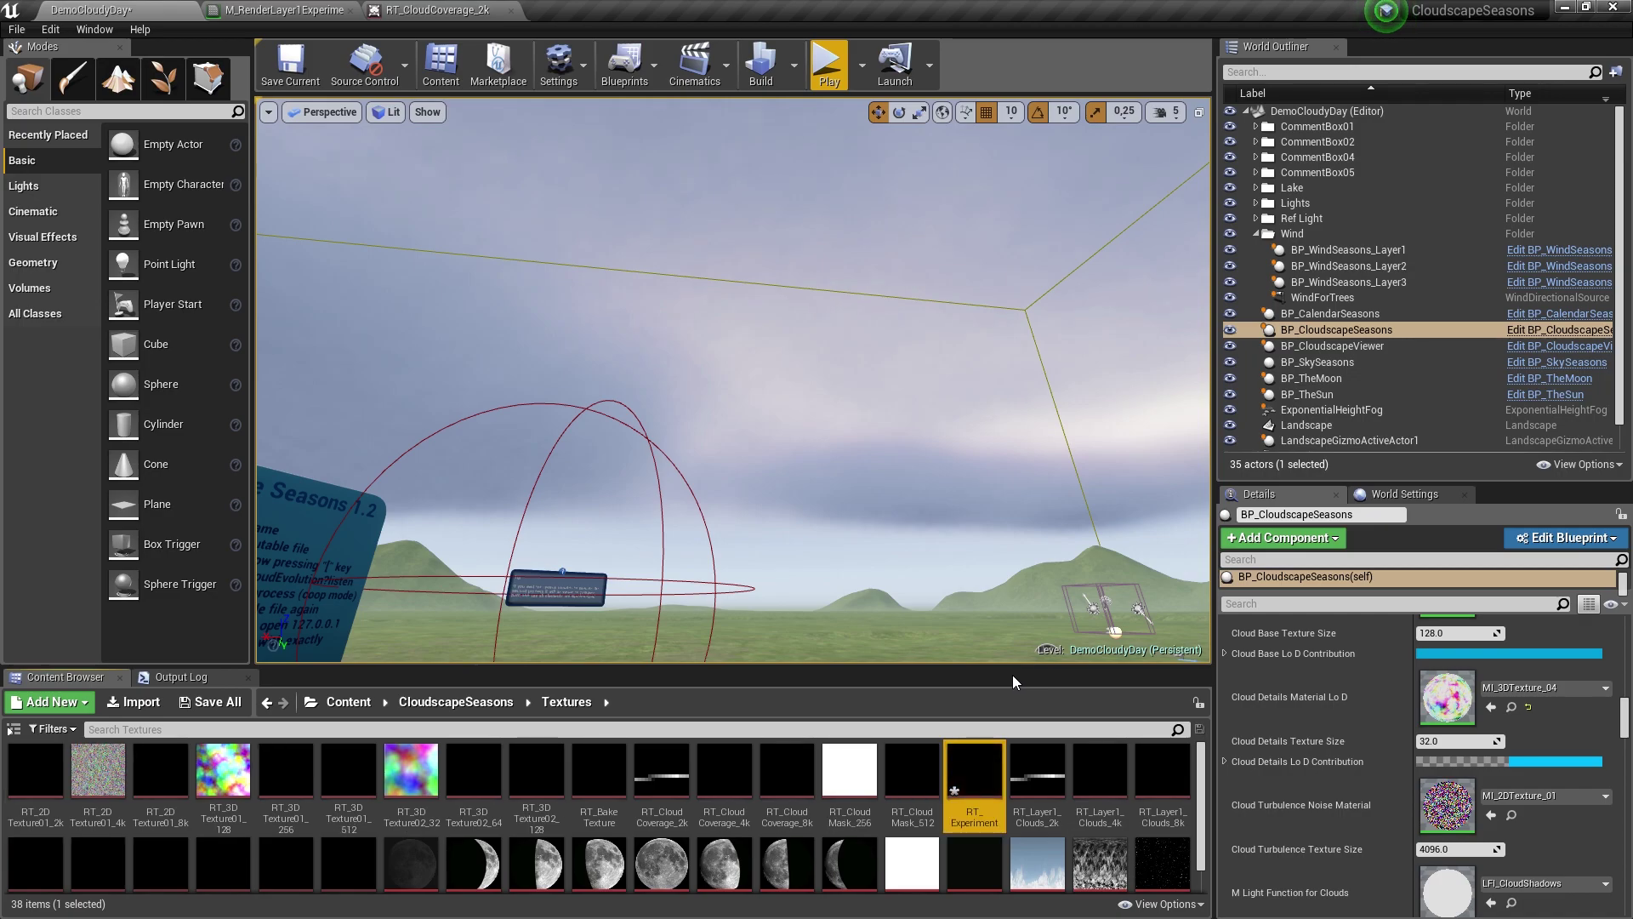
Set the RT_Experiment render target's size to 2048 by 2048 and return to the asset in the Content Browser.
double_click(975, 774)
left_click(1337, 199)
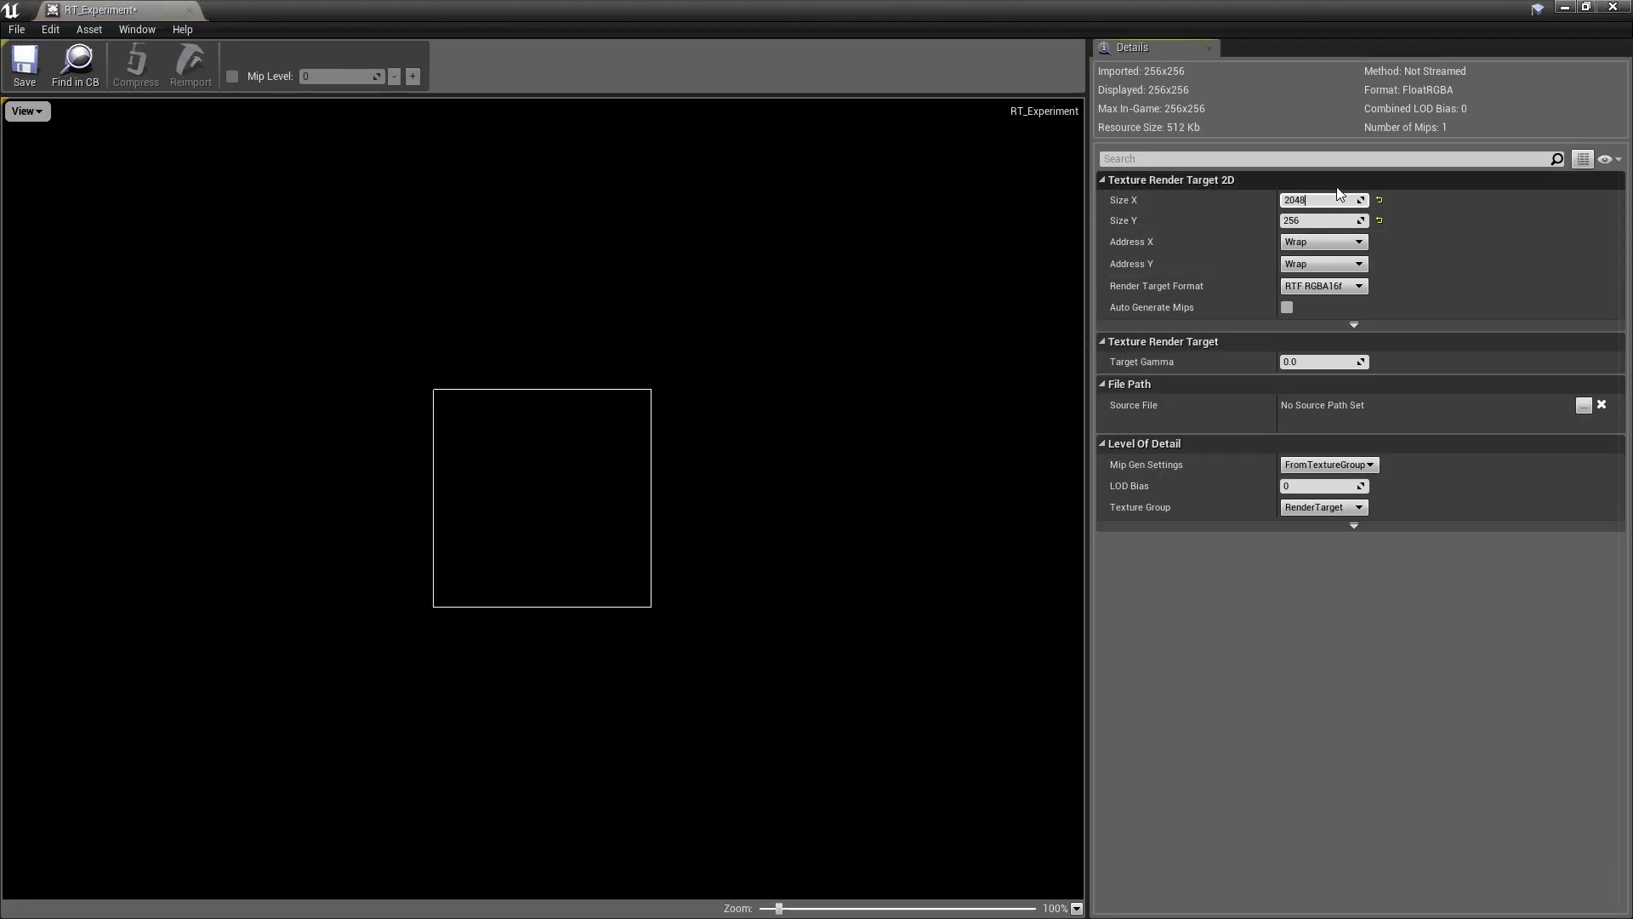
key("Tab")
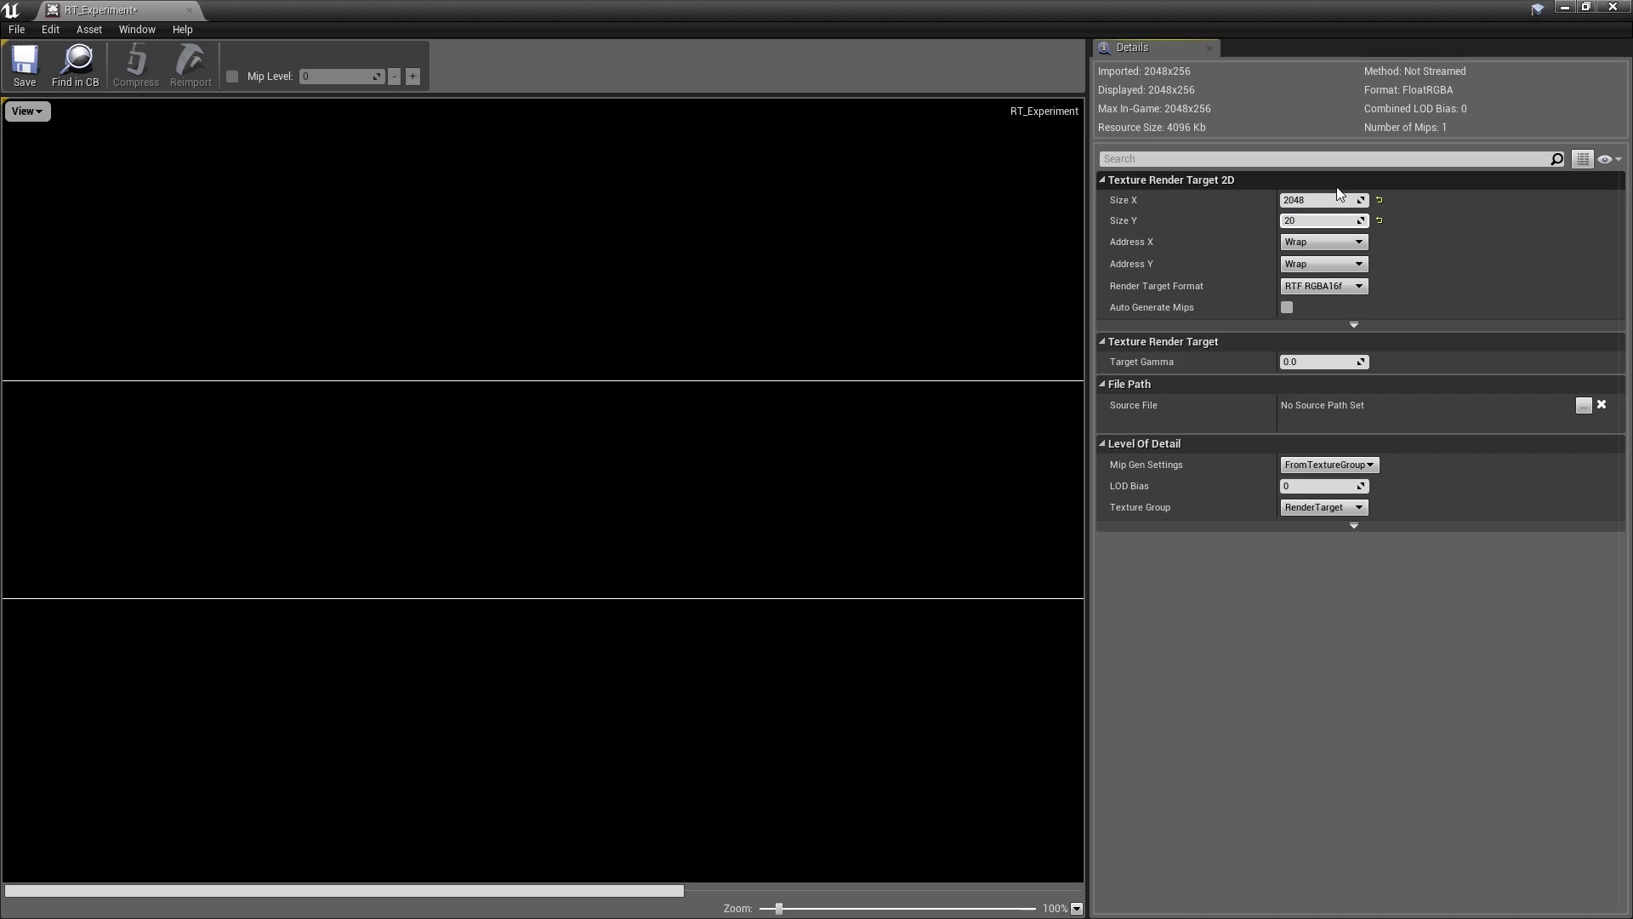
type("2048")
key("Return")
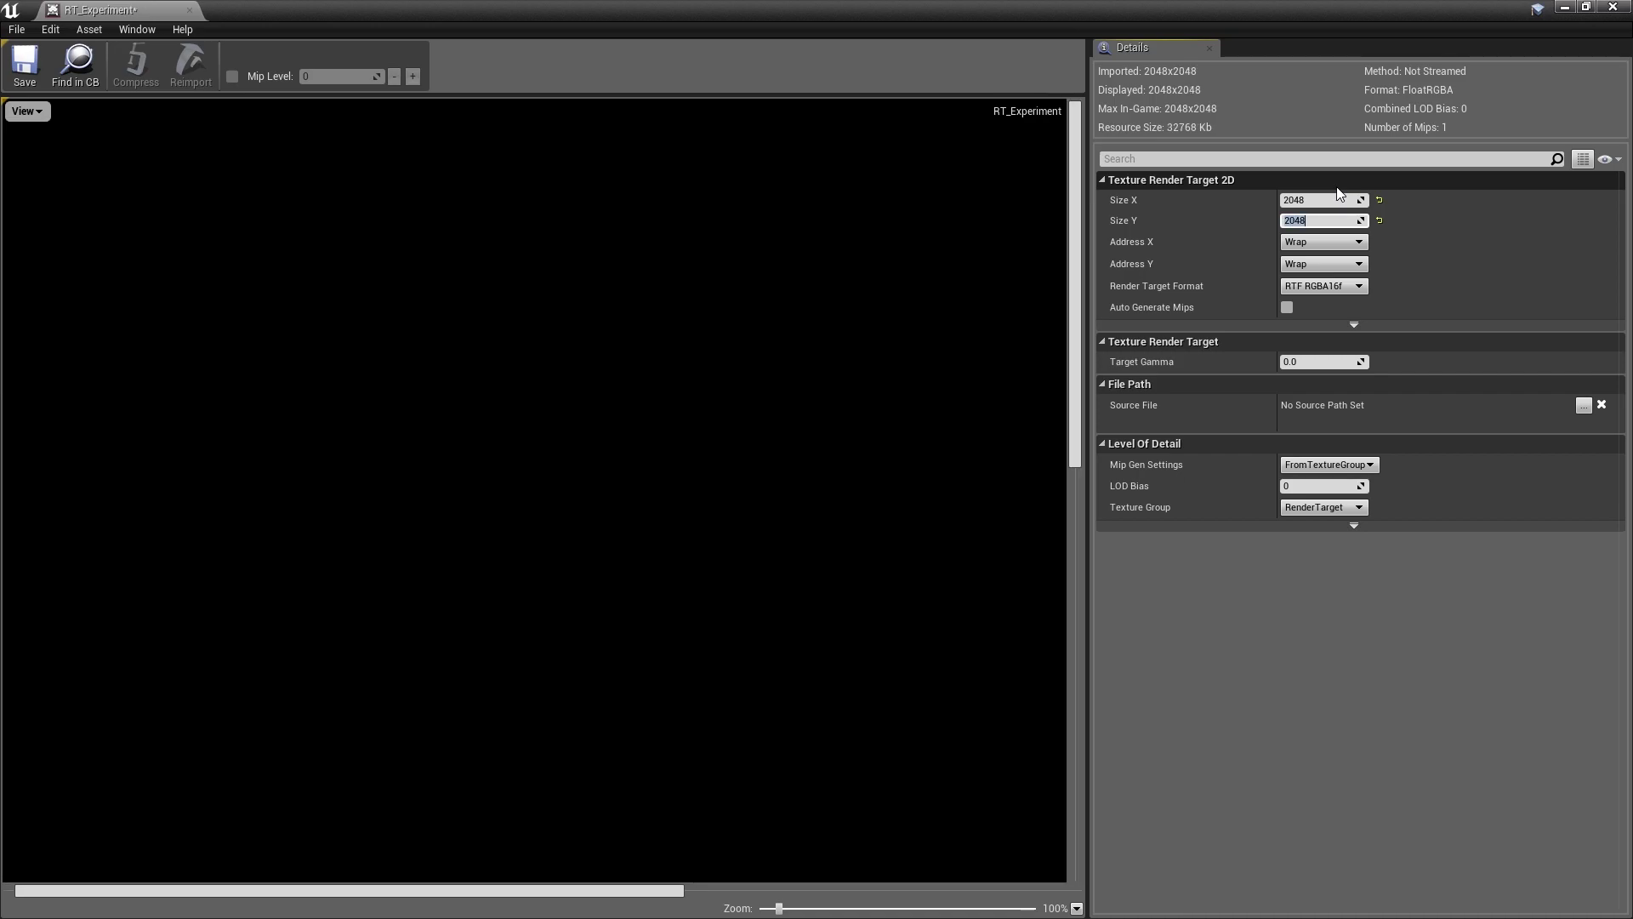
left_click(75, 80)
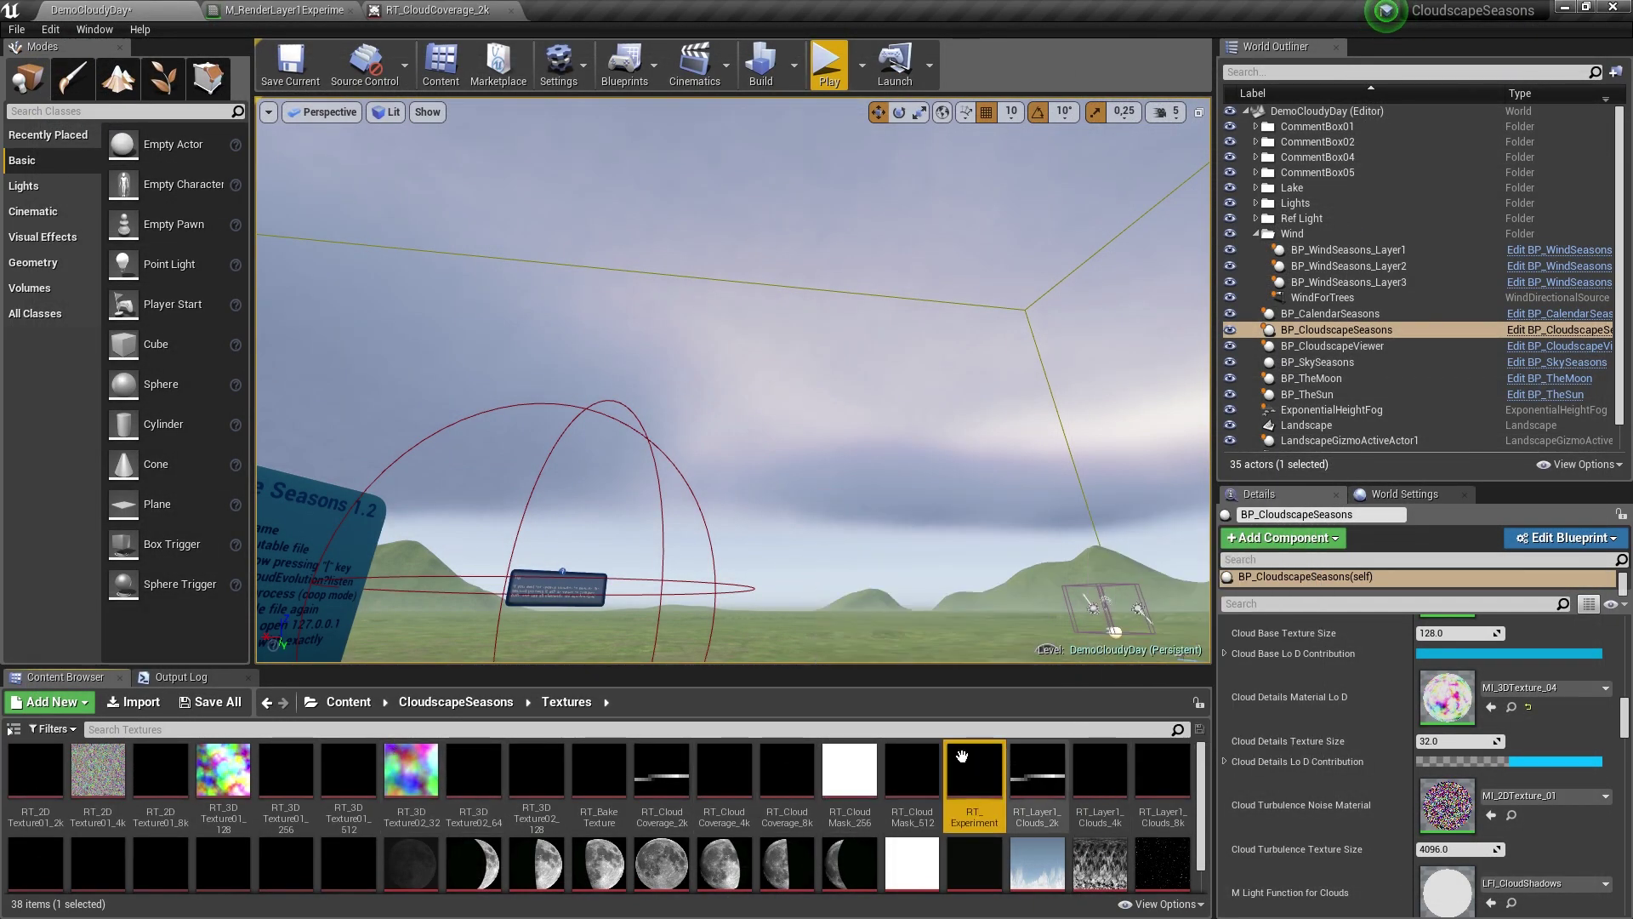
Create a new material named M_ExperimentalTex in the CloudscapeSeasons Materials folder.
left_click(487, 703)
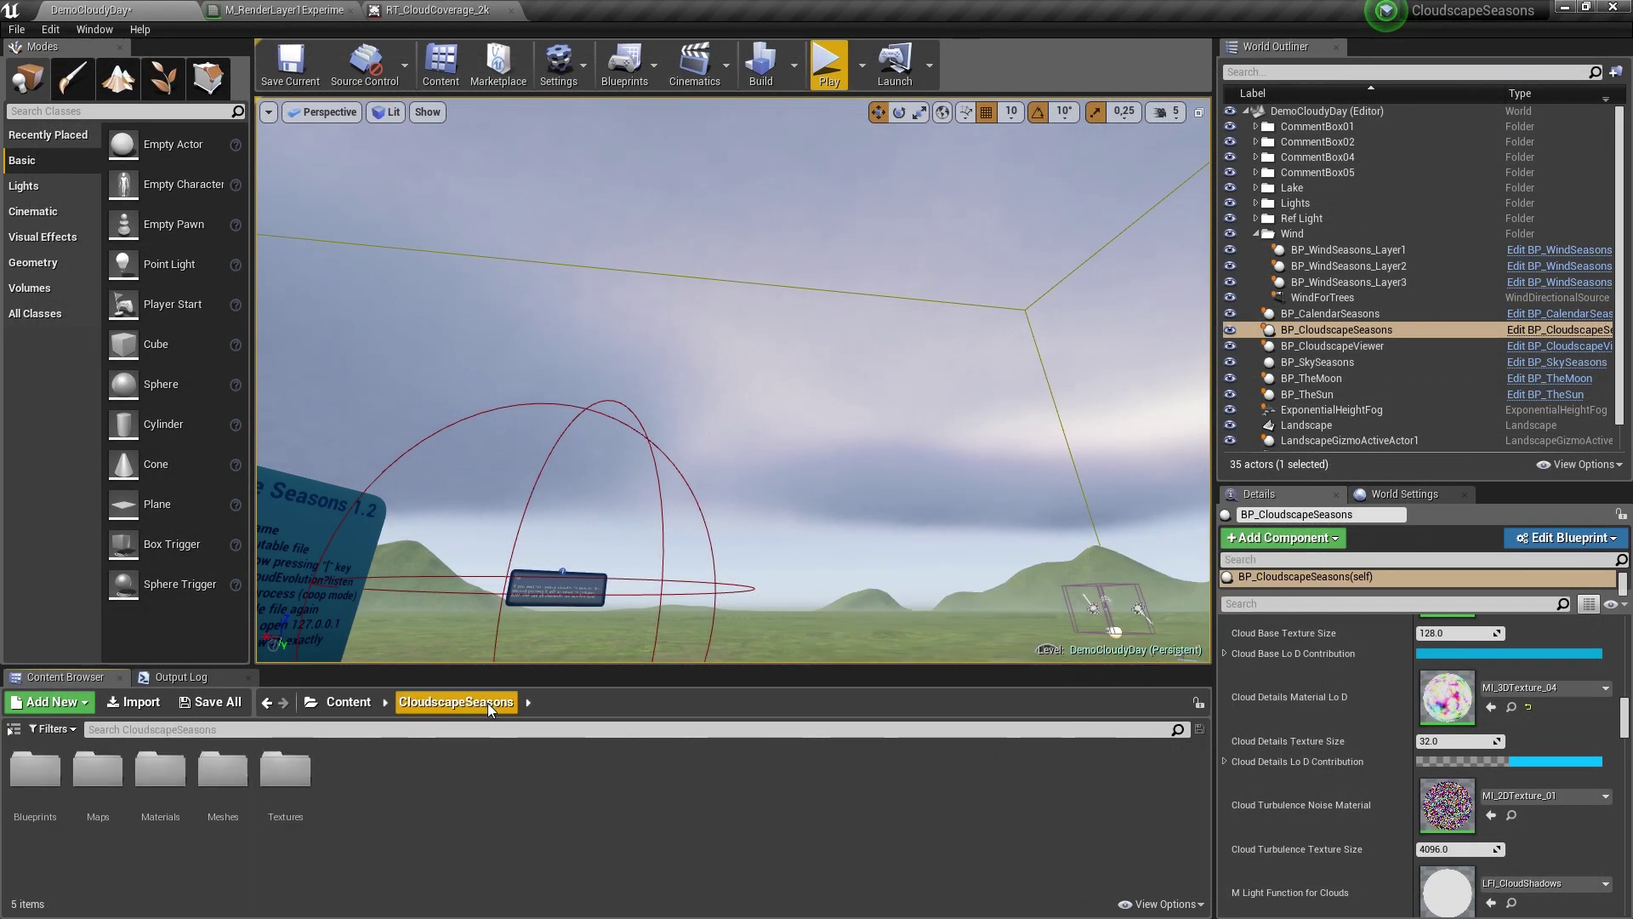
double_click(173, 796)
scroll(729, 865, "down", 5)
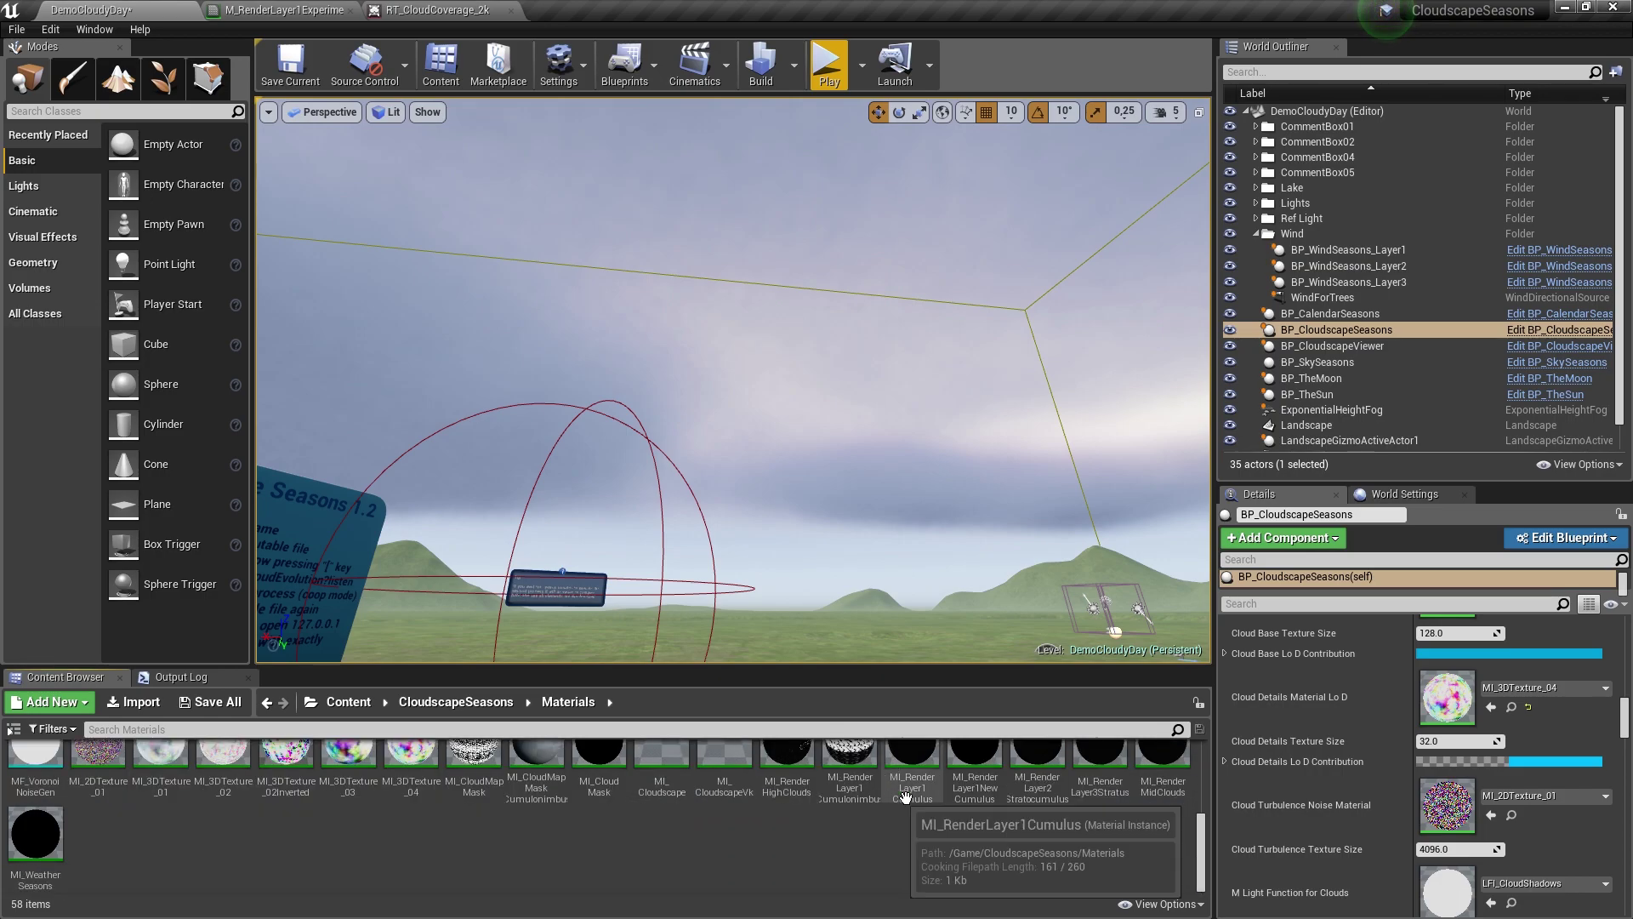
right_click(723, 856)
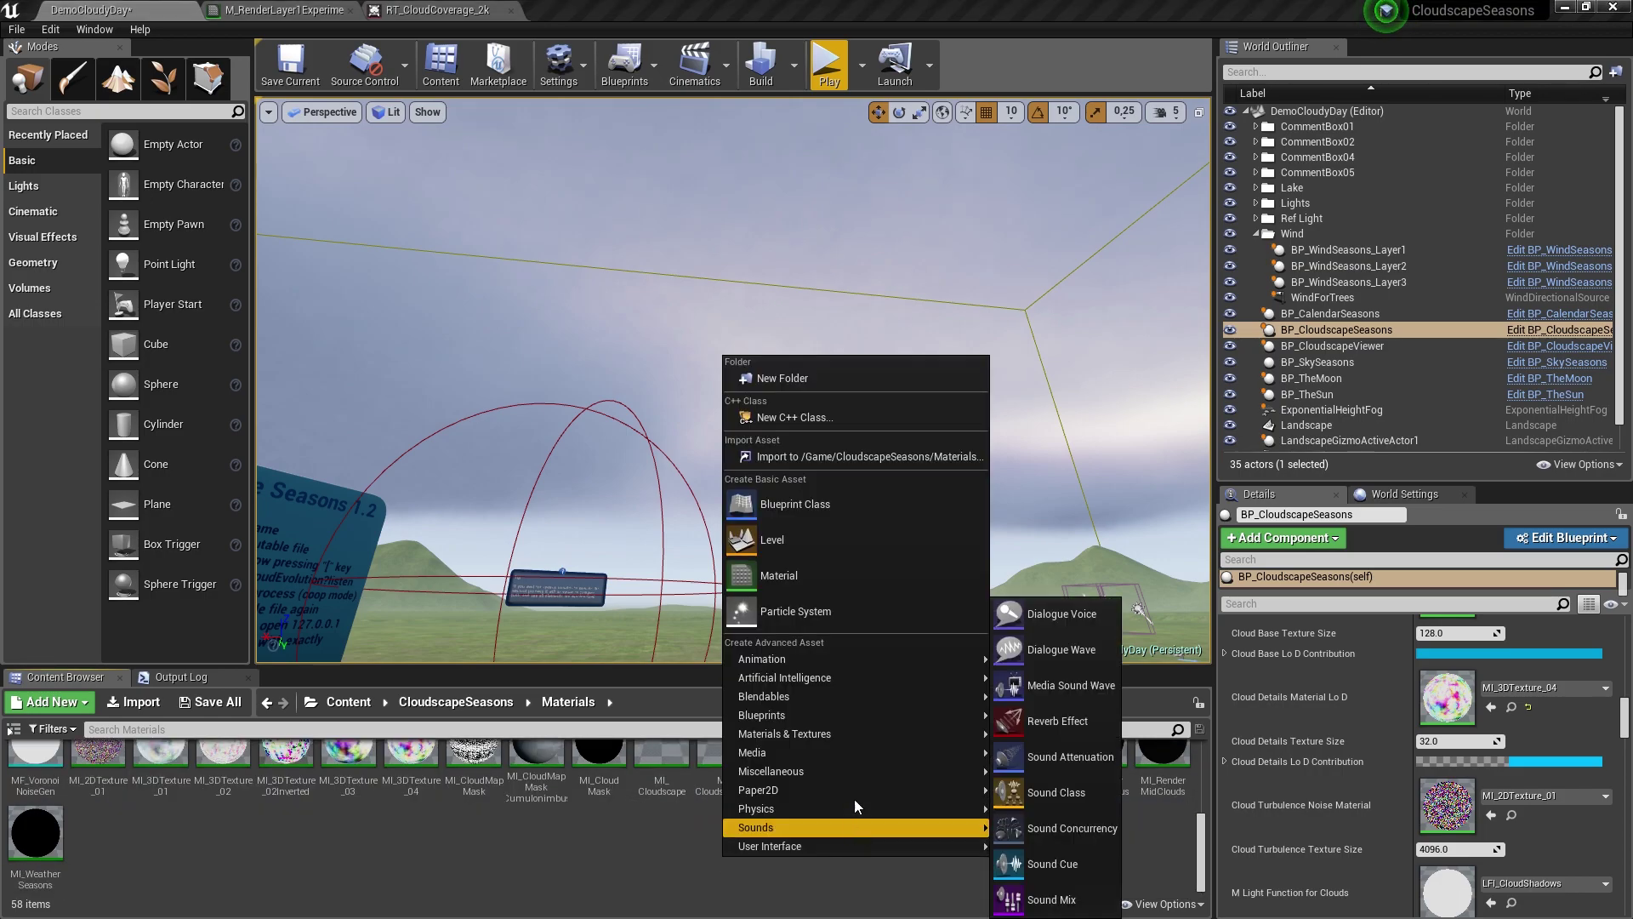
left_click(790, 578)
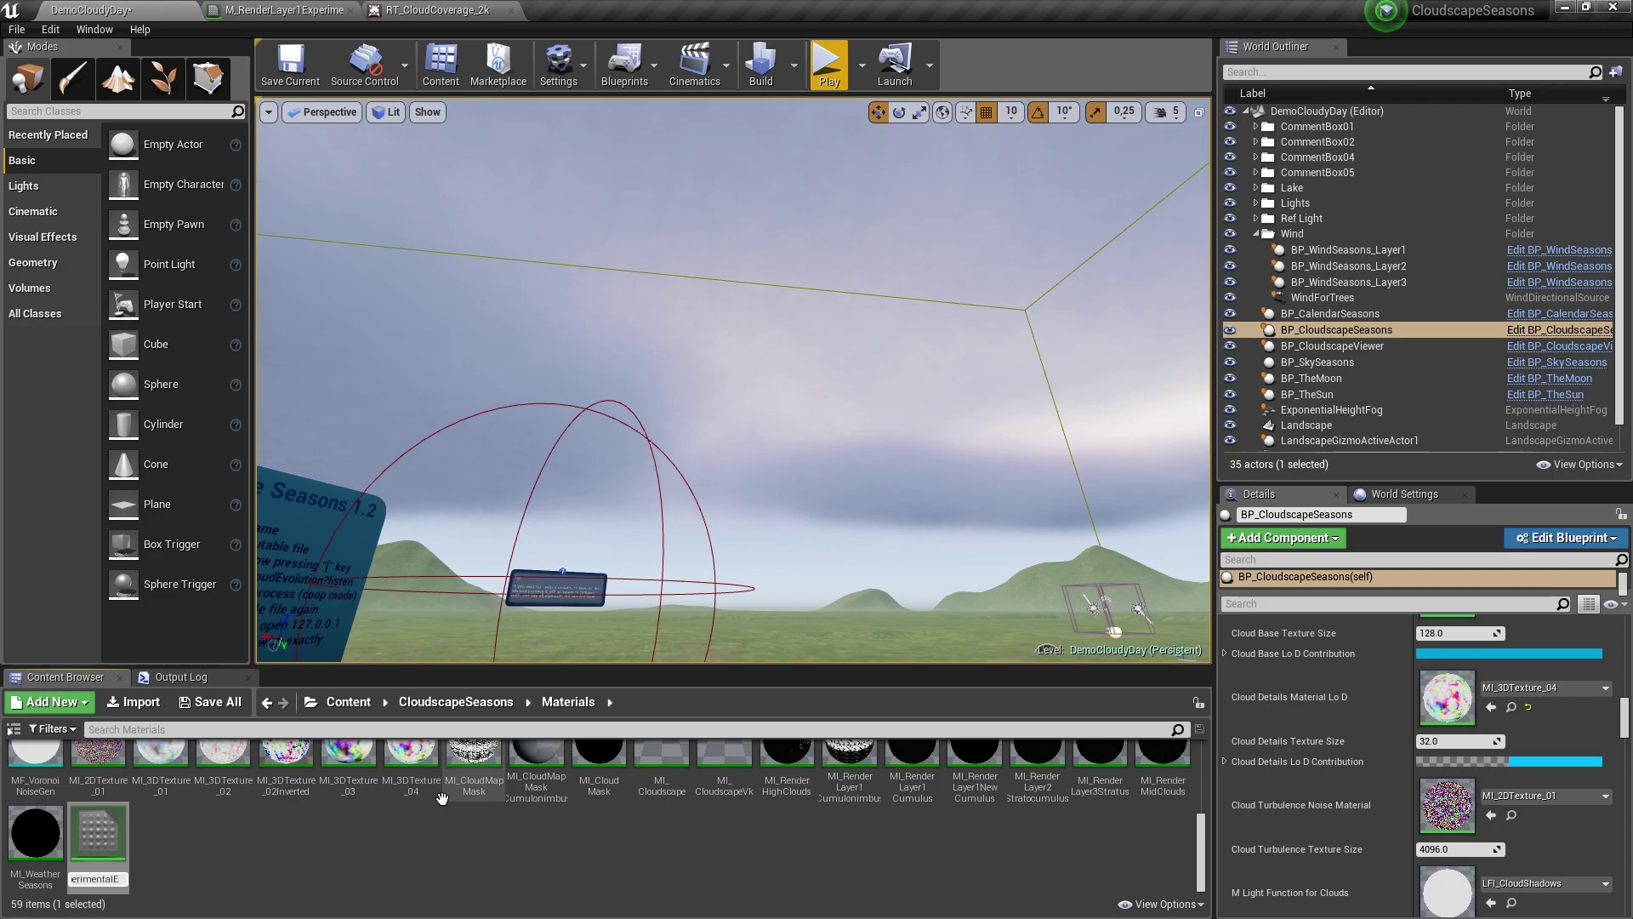
type("M_ExperimentalTex")
key("Return")
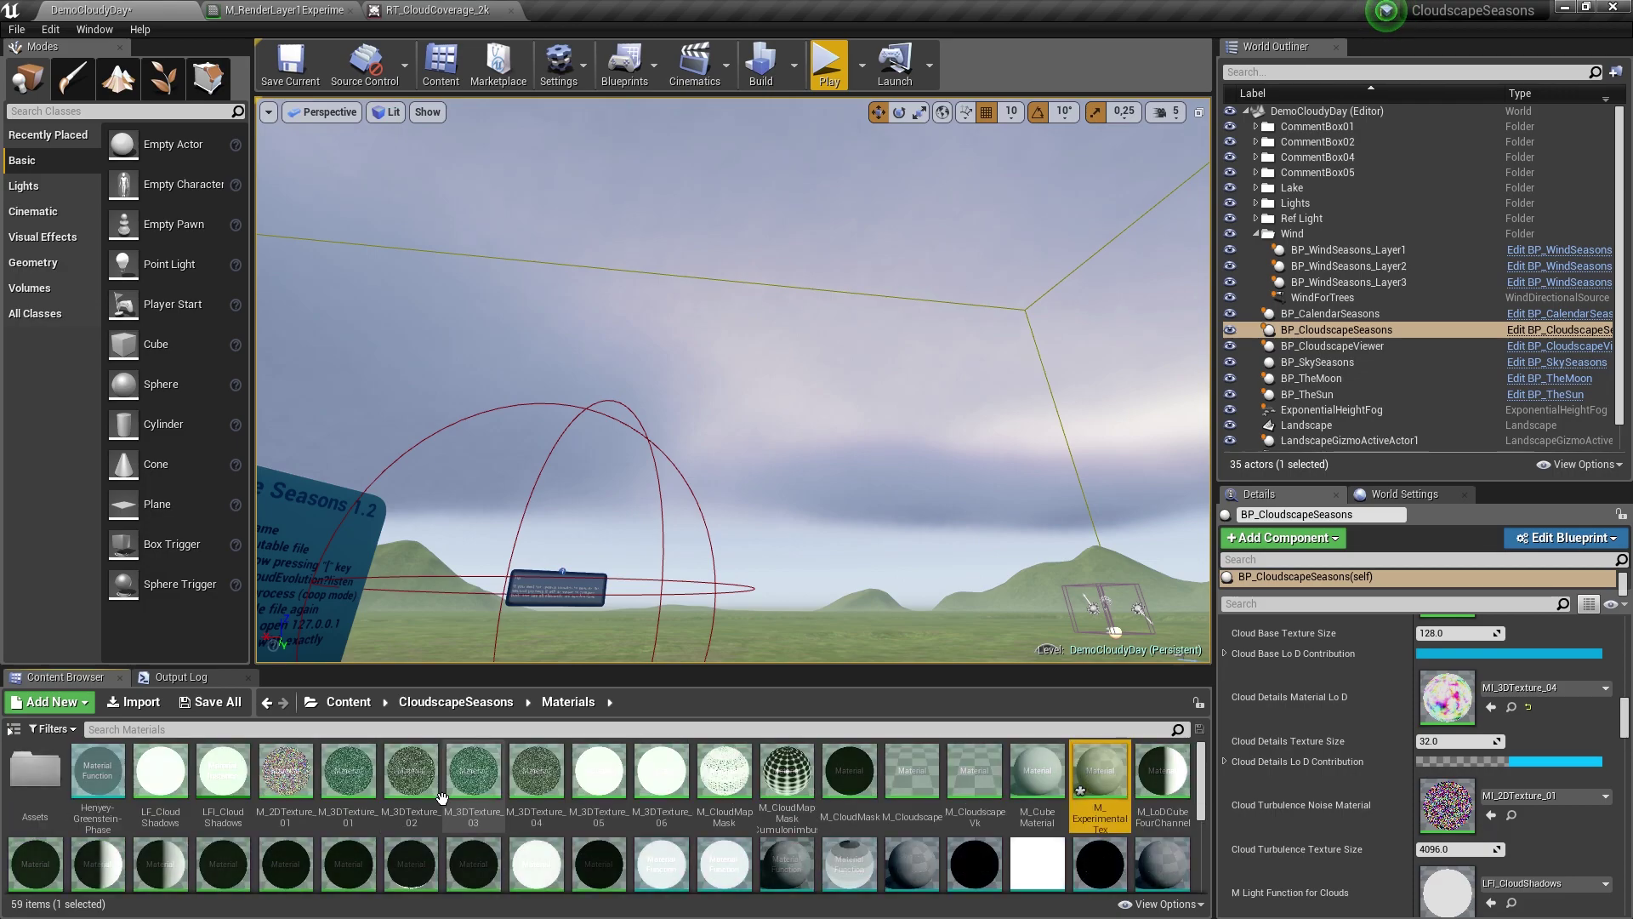
Open M_ExperimentalTex for editing and set its shading model to Unlit.
double_click(1102, 774)
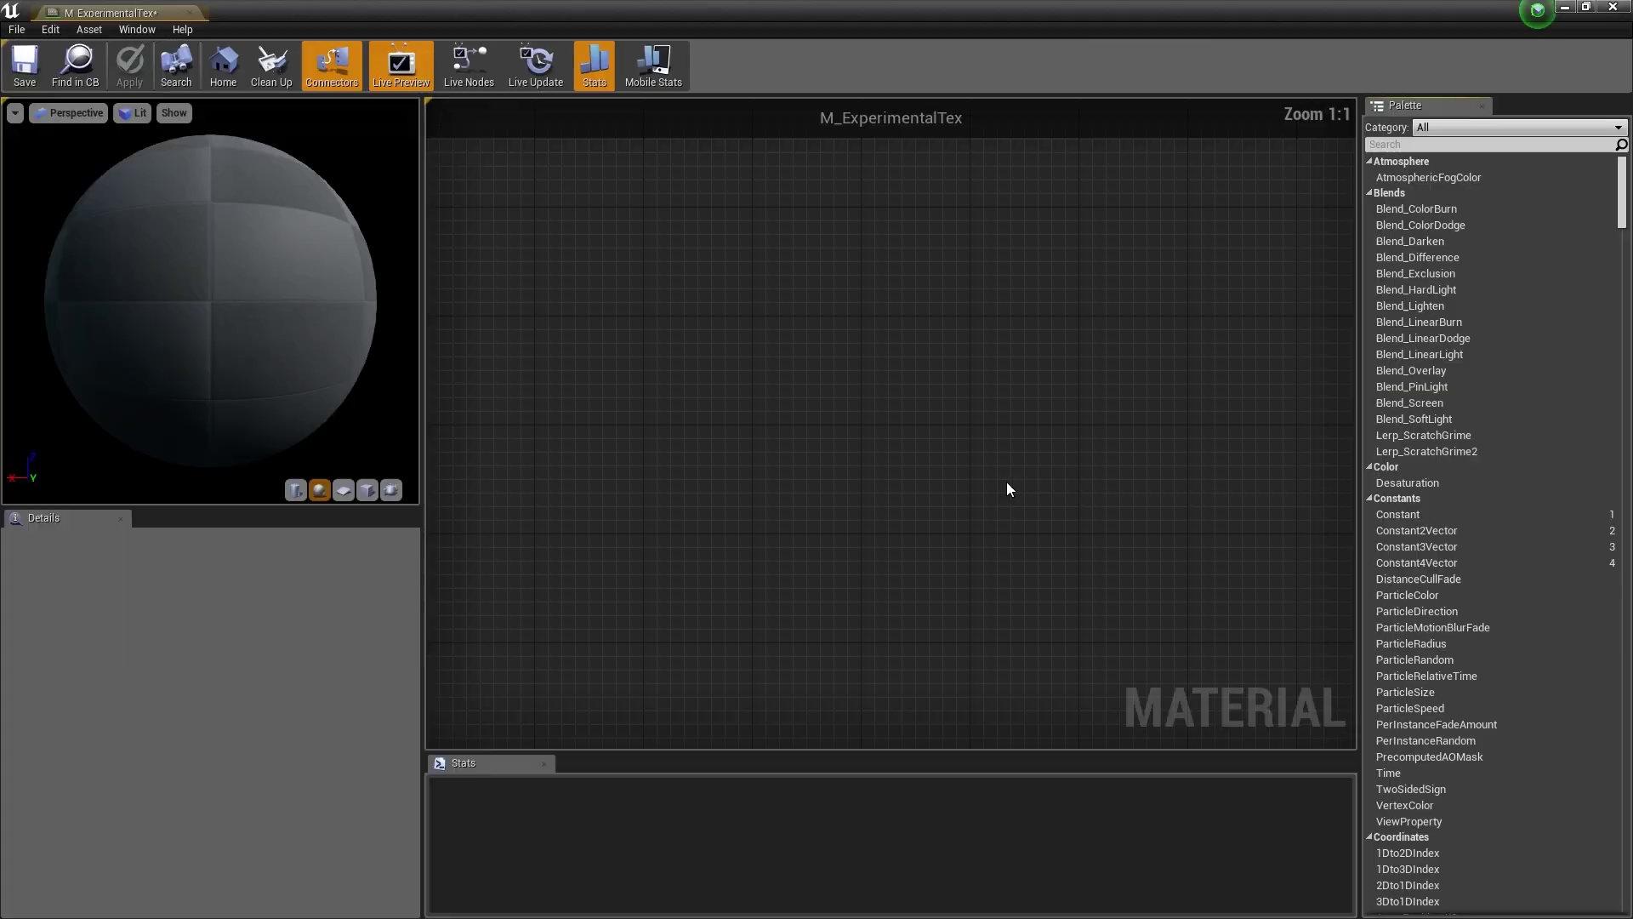
left_click(172, 736)
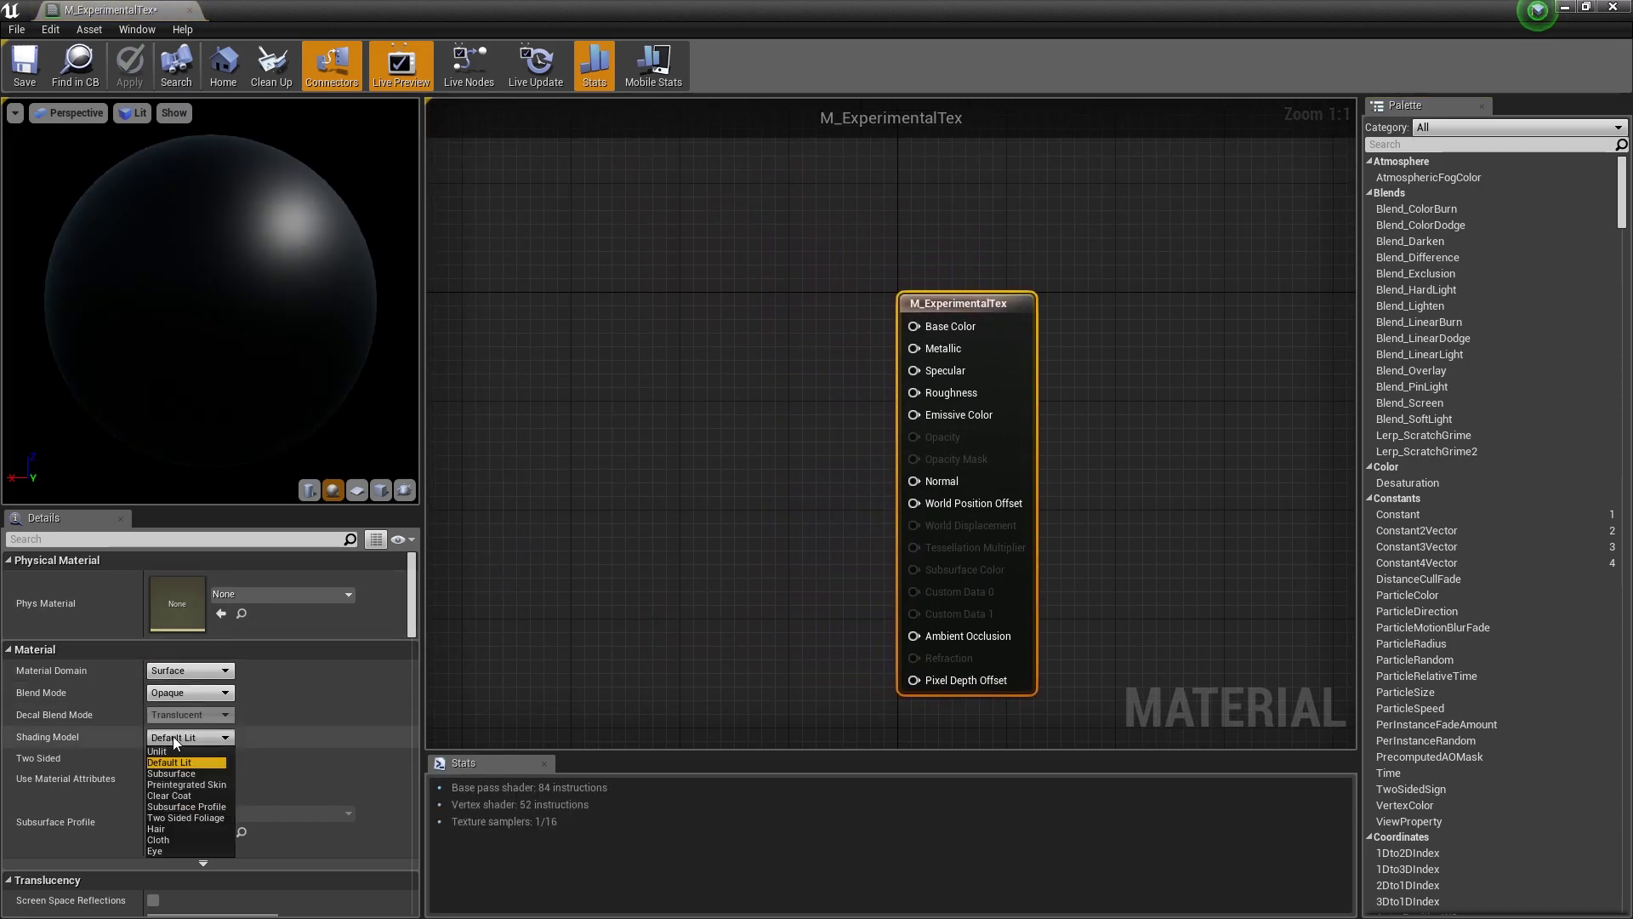
left_click(161, 751)
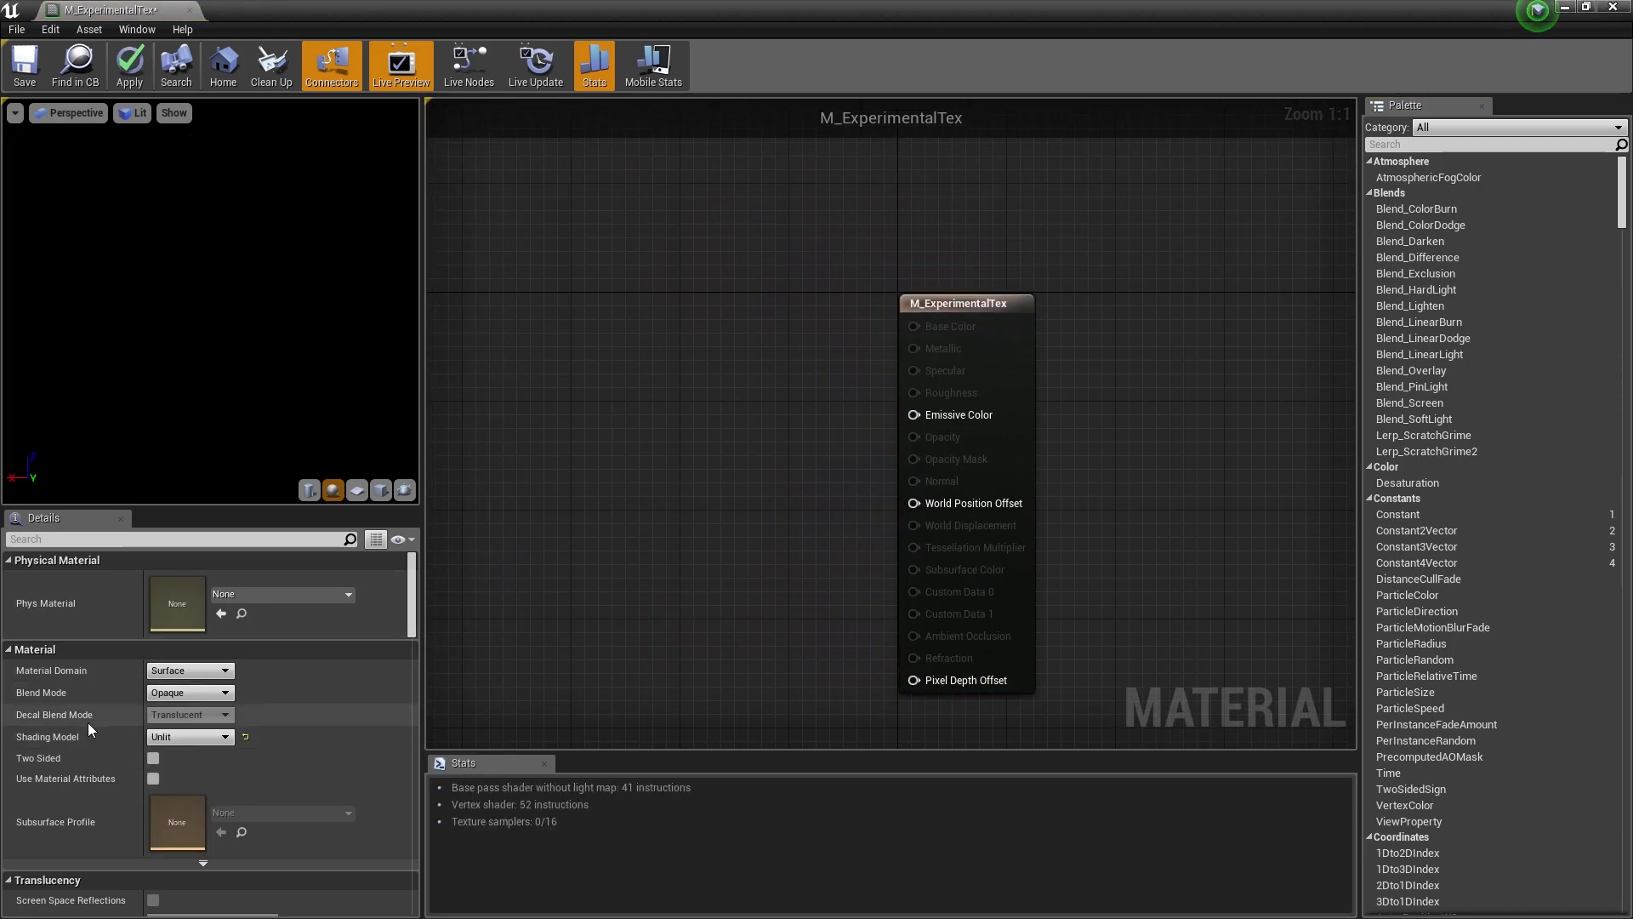
scroll(803, 336, "down", 3)
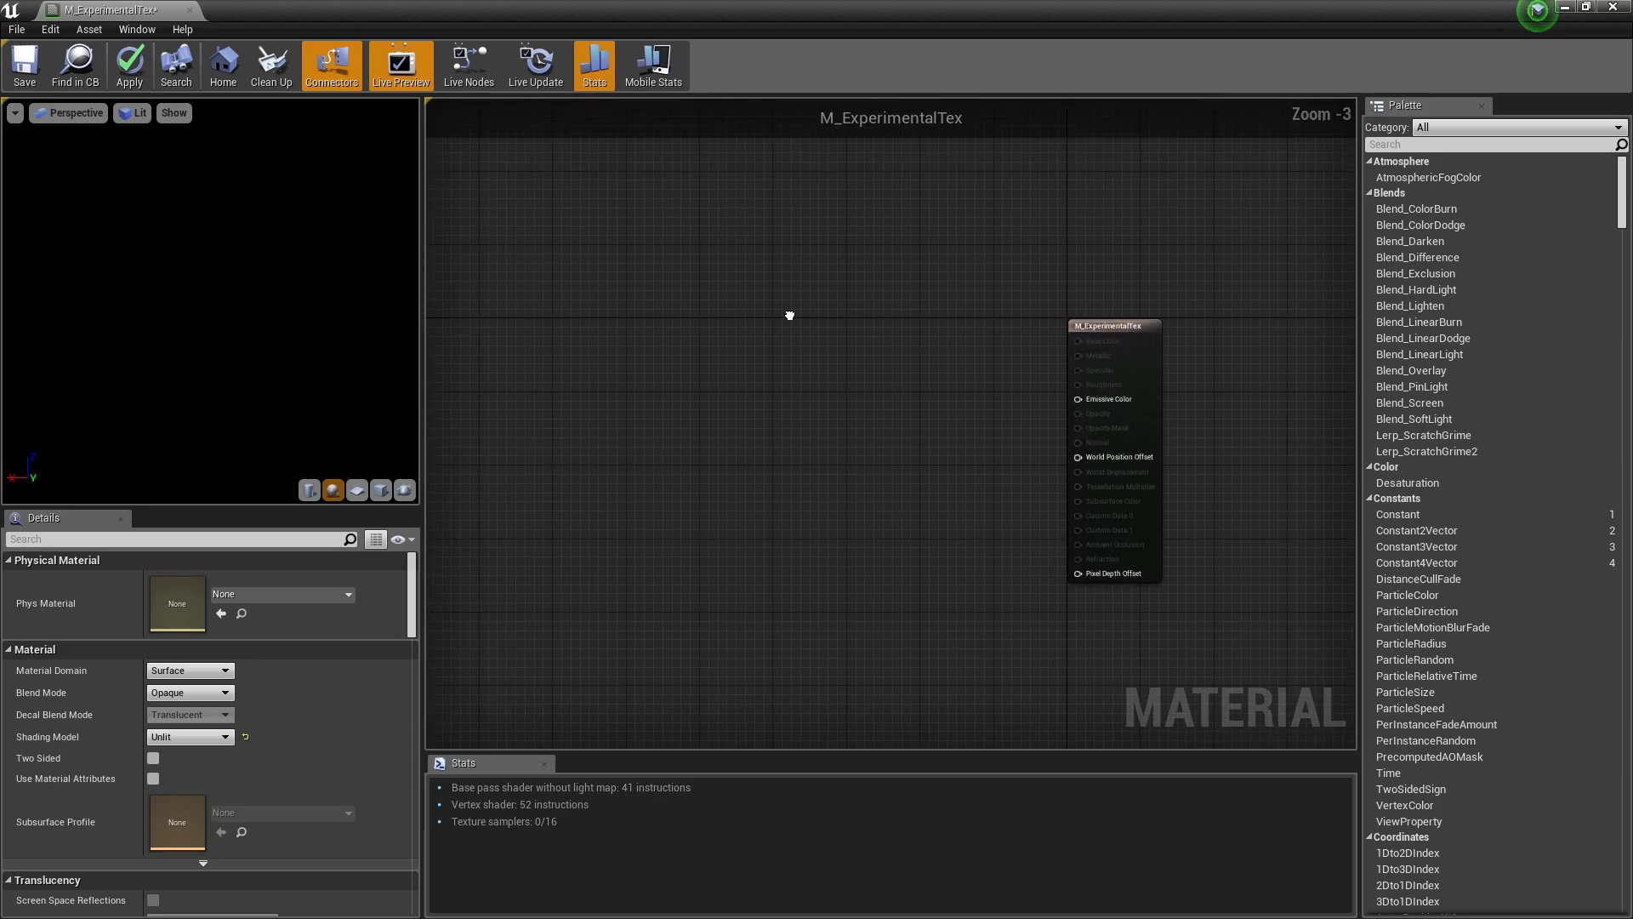
Dock the M_ExperimentalTex editor in the main window and close the RT_CloudCoverage_2k editor.
left_click_drag(119, 10, 713, 10)
left_click(293, 10)
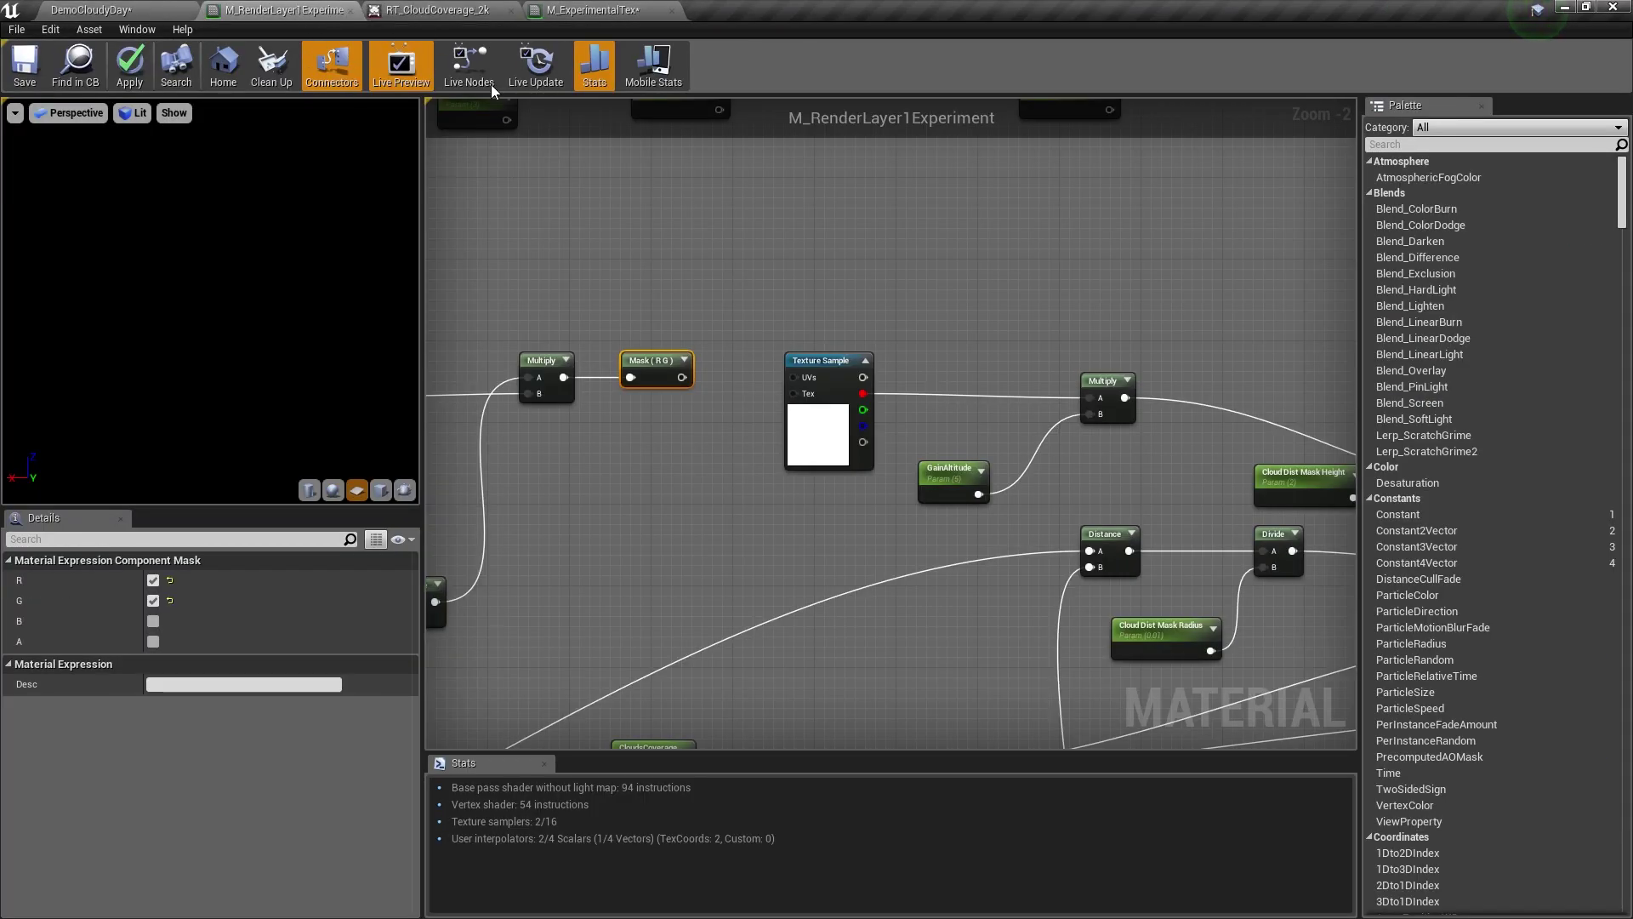
left_click(447, 10)
left_click(512, 11)
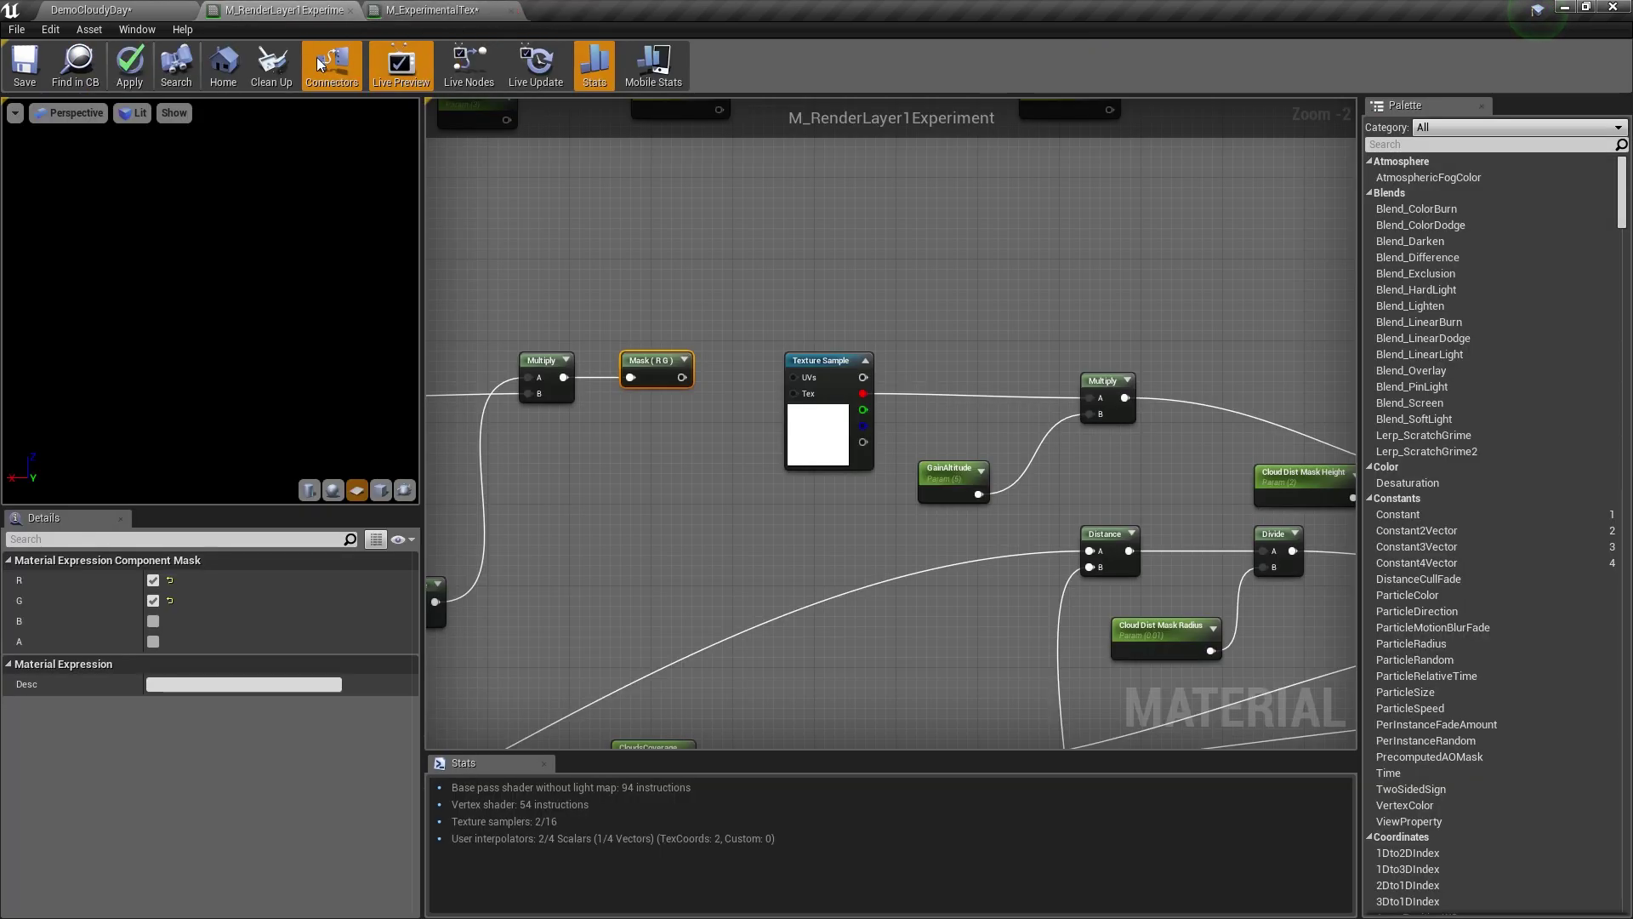
Copy the NumFrames and MF_PseudoVolTextureEncoder nodes from M_RenderLayer1Experiment into M_ExperimentalTex and place them ahead of the output node.
right_click_drag(643, 445, 891, 427)
scroll(890, 428, "down", 7)
scroll(664, 575, "up", 4)
right_click_drag(664, 575, 553, 546)
scroll(732, 474, "up", 1)
left_click_drag(488, 411, 749, 561)
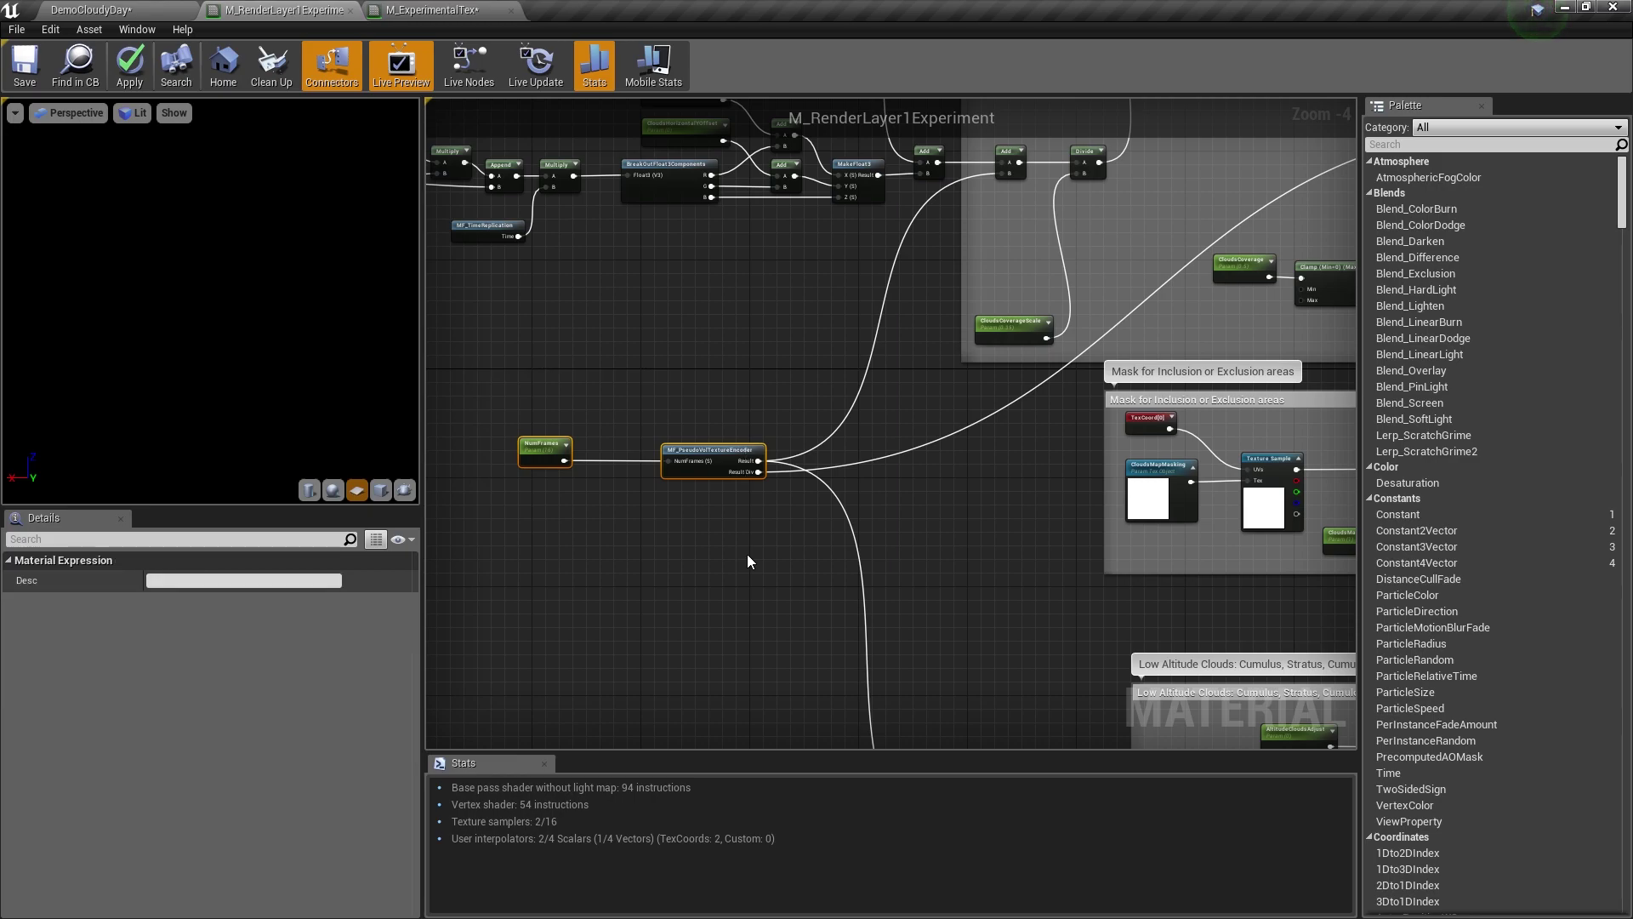
left_click(432, 11)
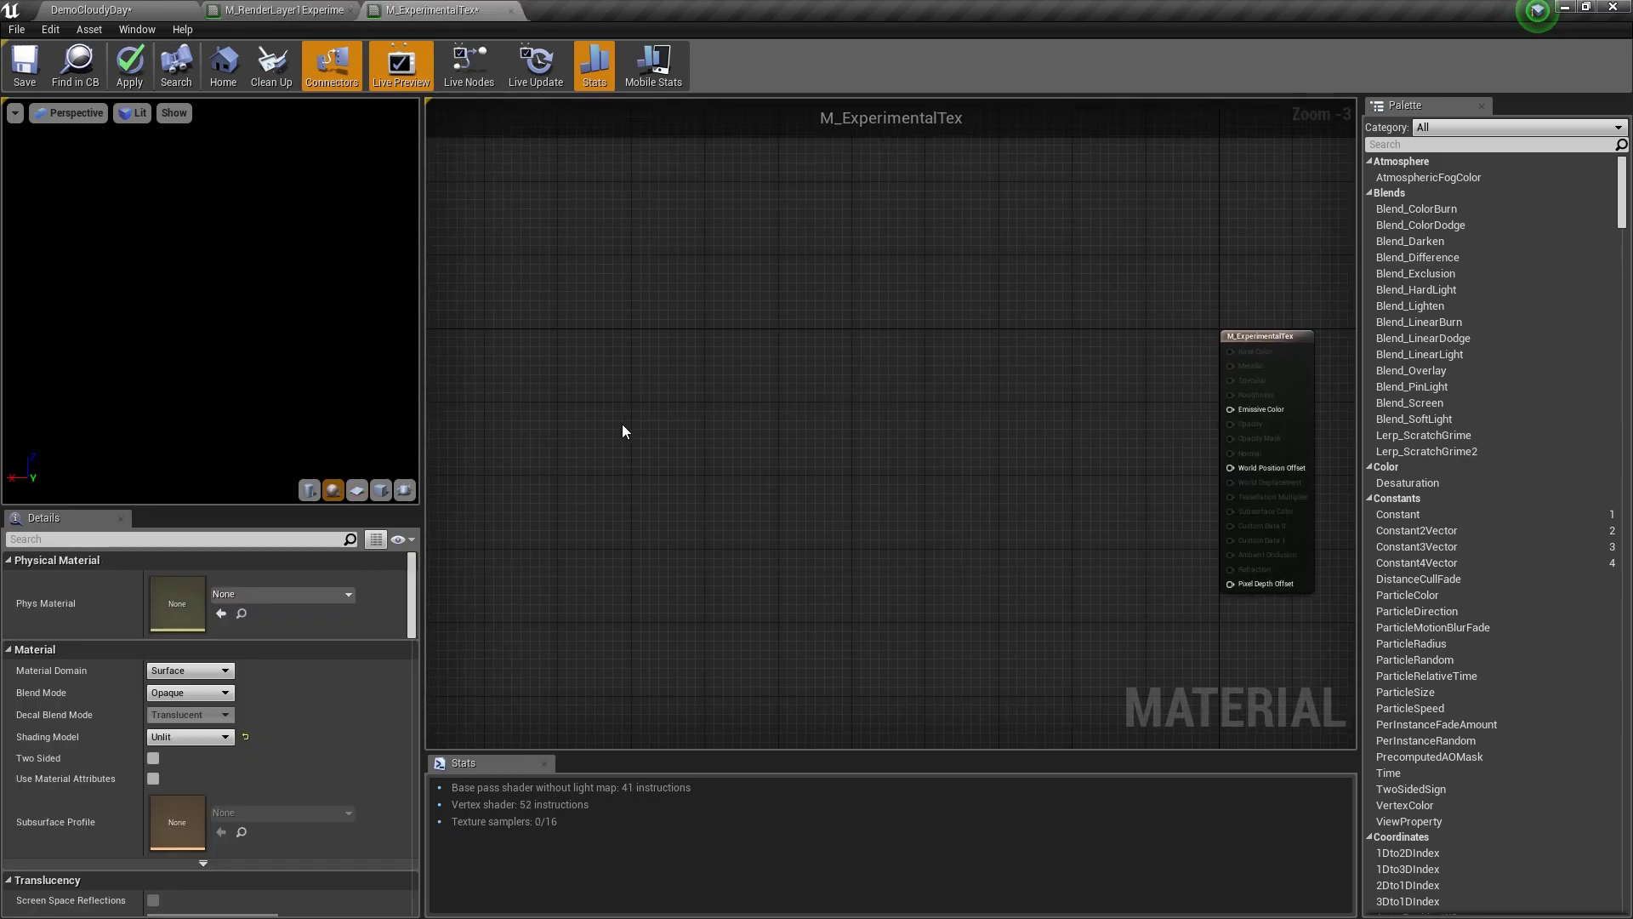
key("ctrl+v")
right_click_drag(764, 361, 711, 444)
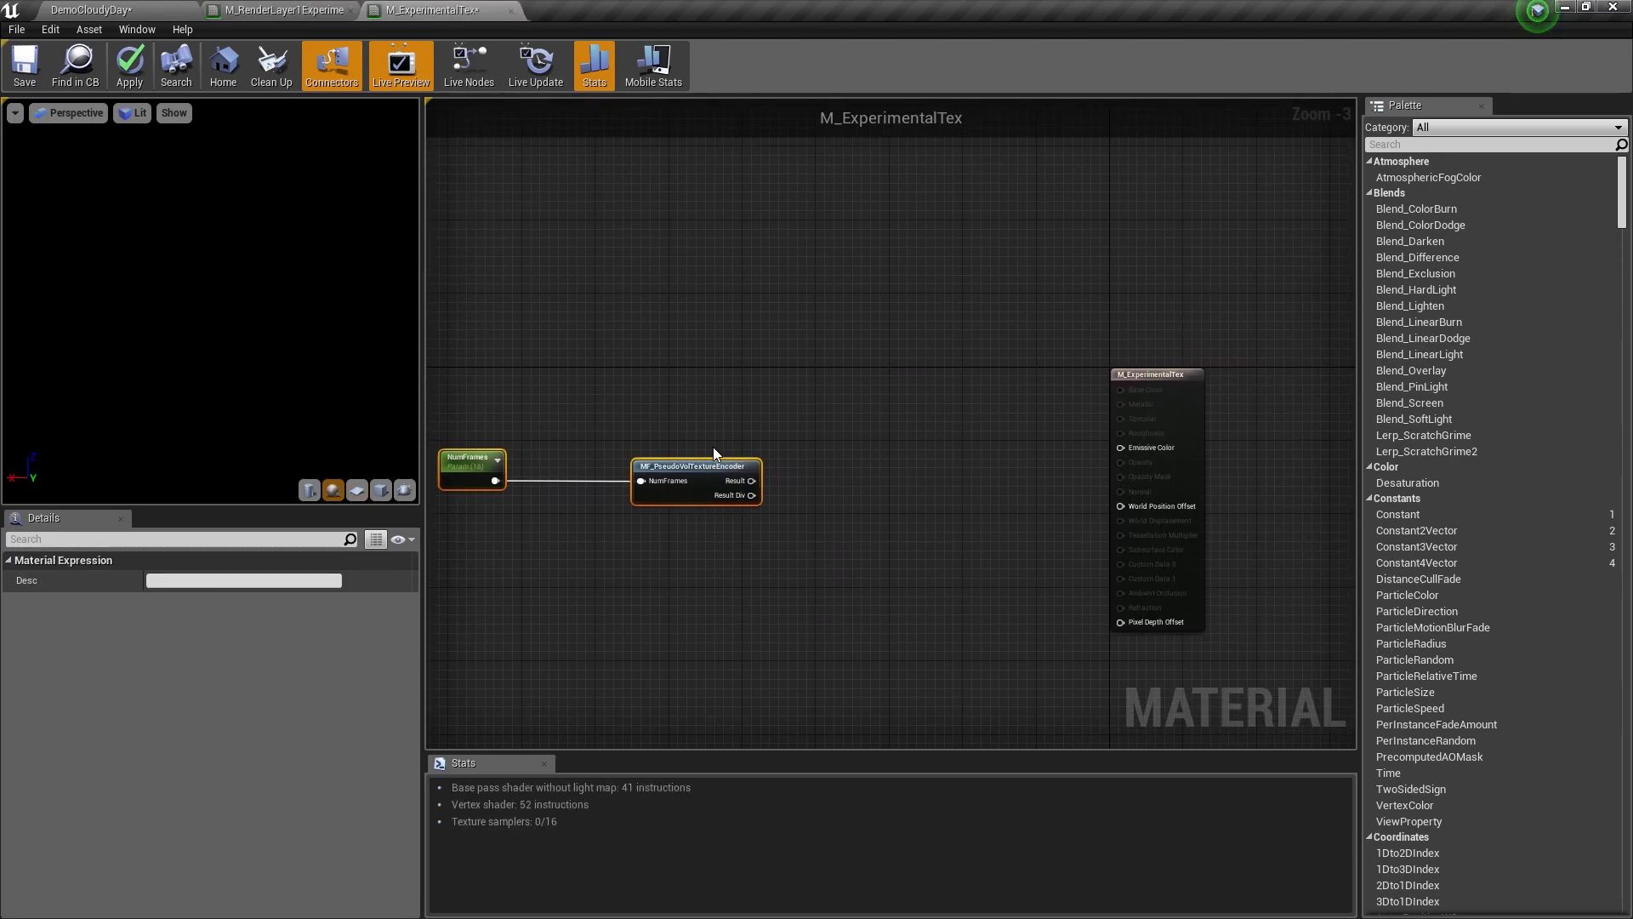
left_click_drag(708, 466, 645, 476)
right_click_drag(646, 476, 808, 393)
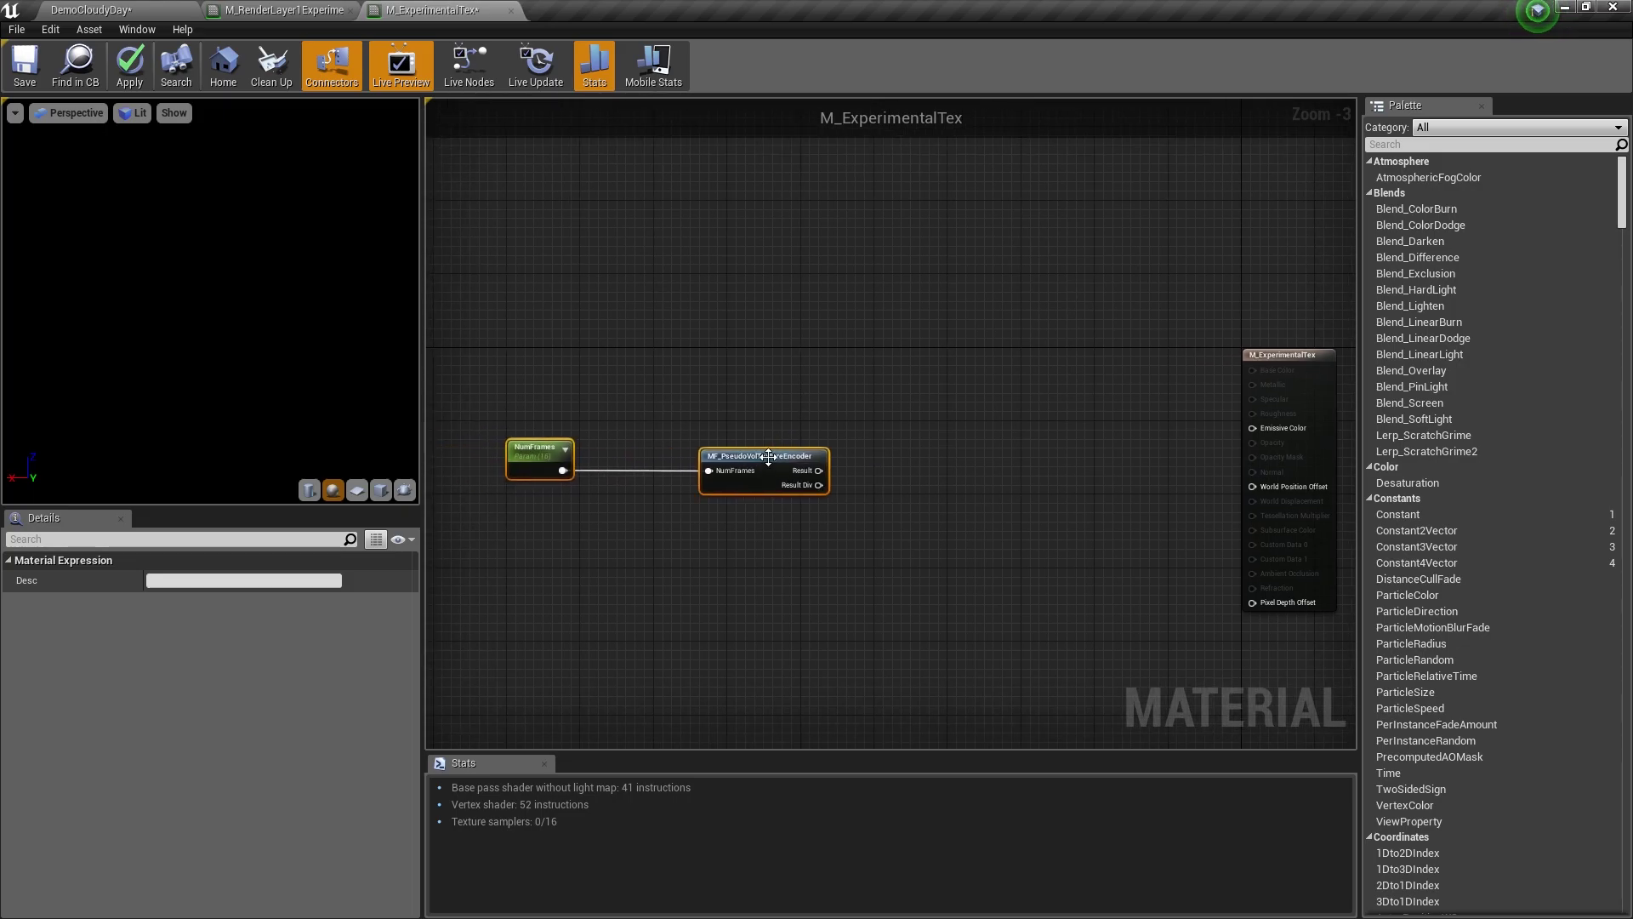
left_click(774, 393)
left_click_drag(760, 456, 742, 457)
Add a Noise node and connect the MF_PseudoVolTextureEncoder Result output to its Position input.
right_click_drag(776, 386, 831, 442)
right_click(833, 449)
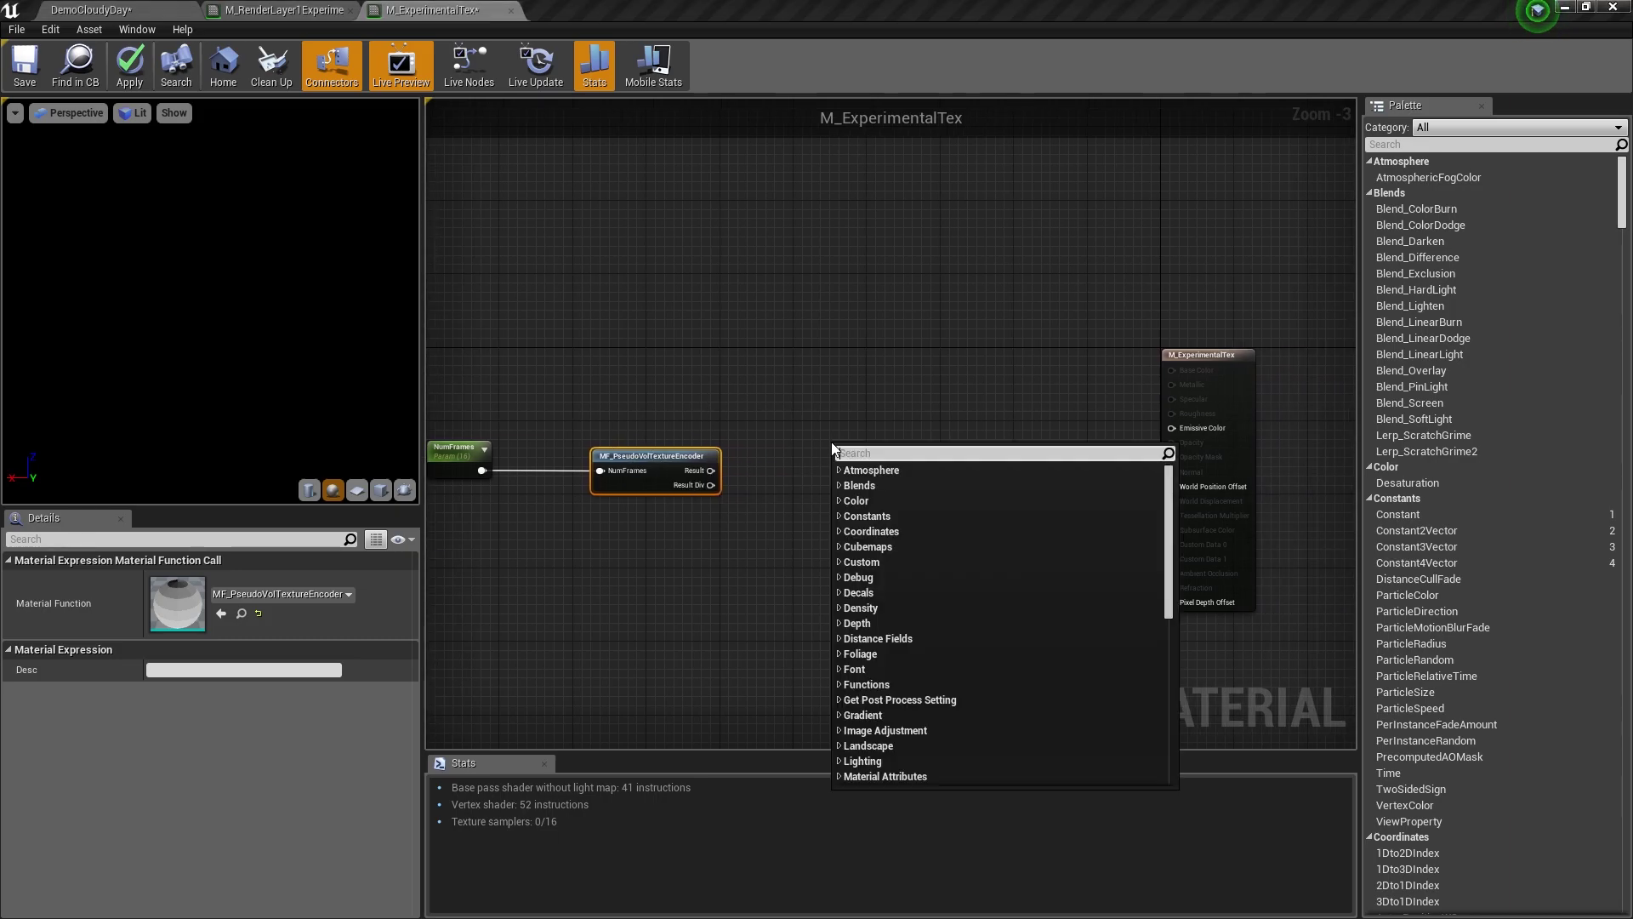
type("noi")
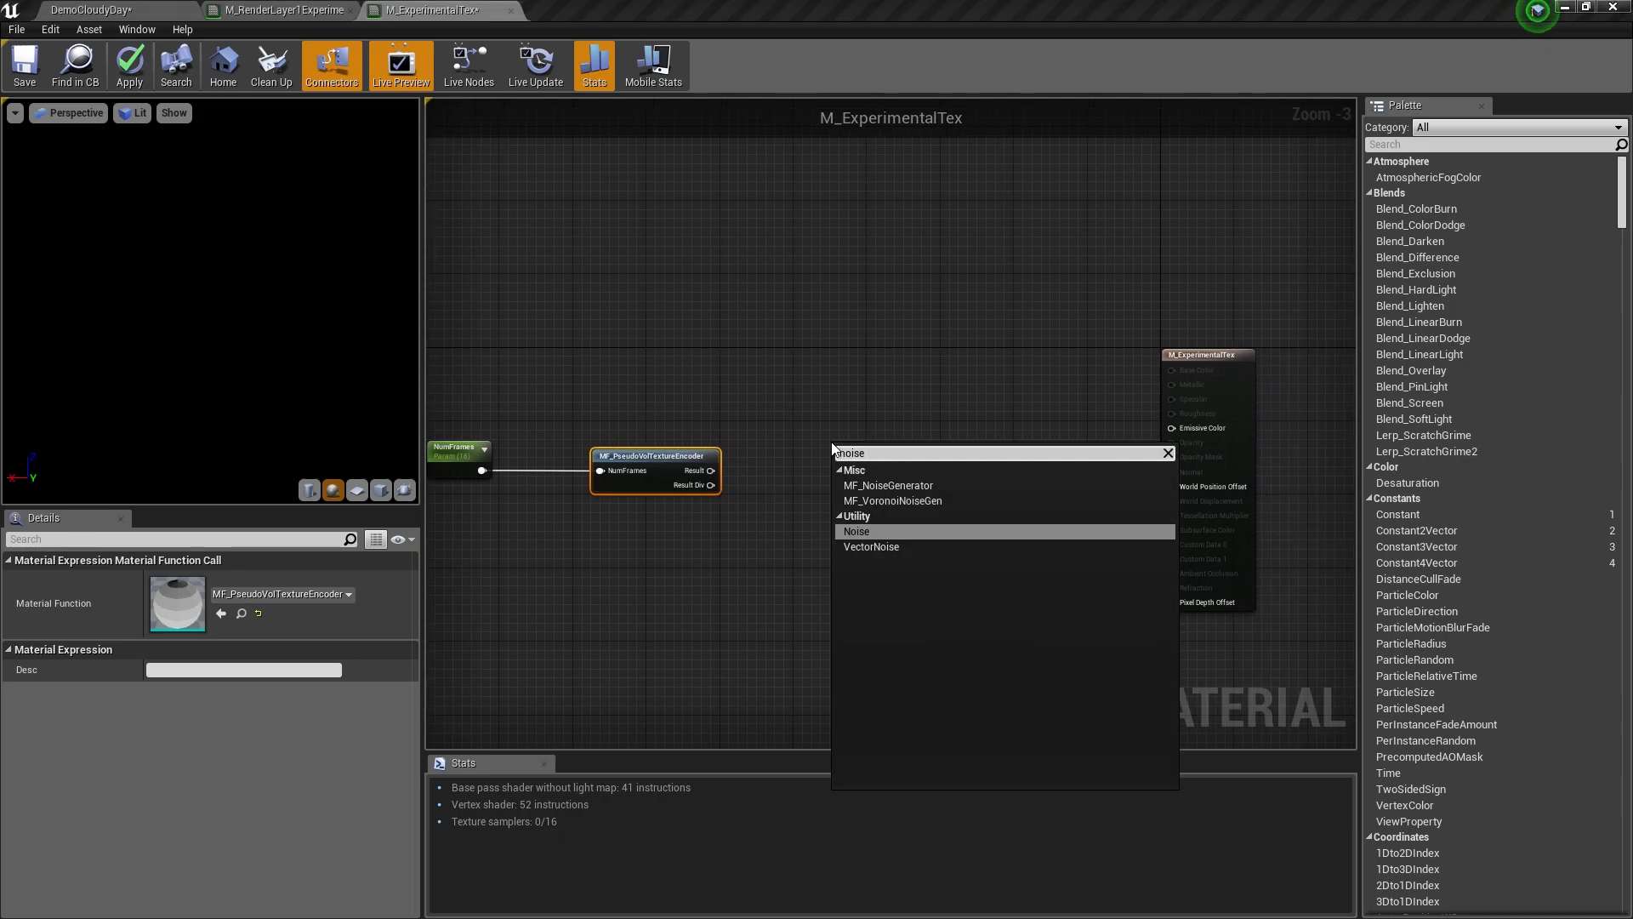
type("se")
left_click(868, 532)
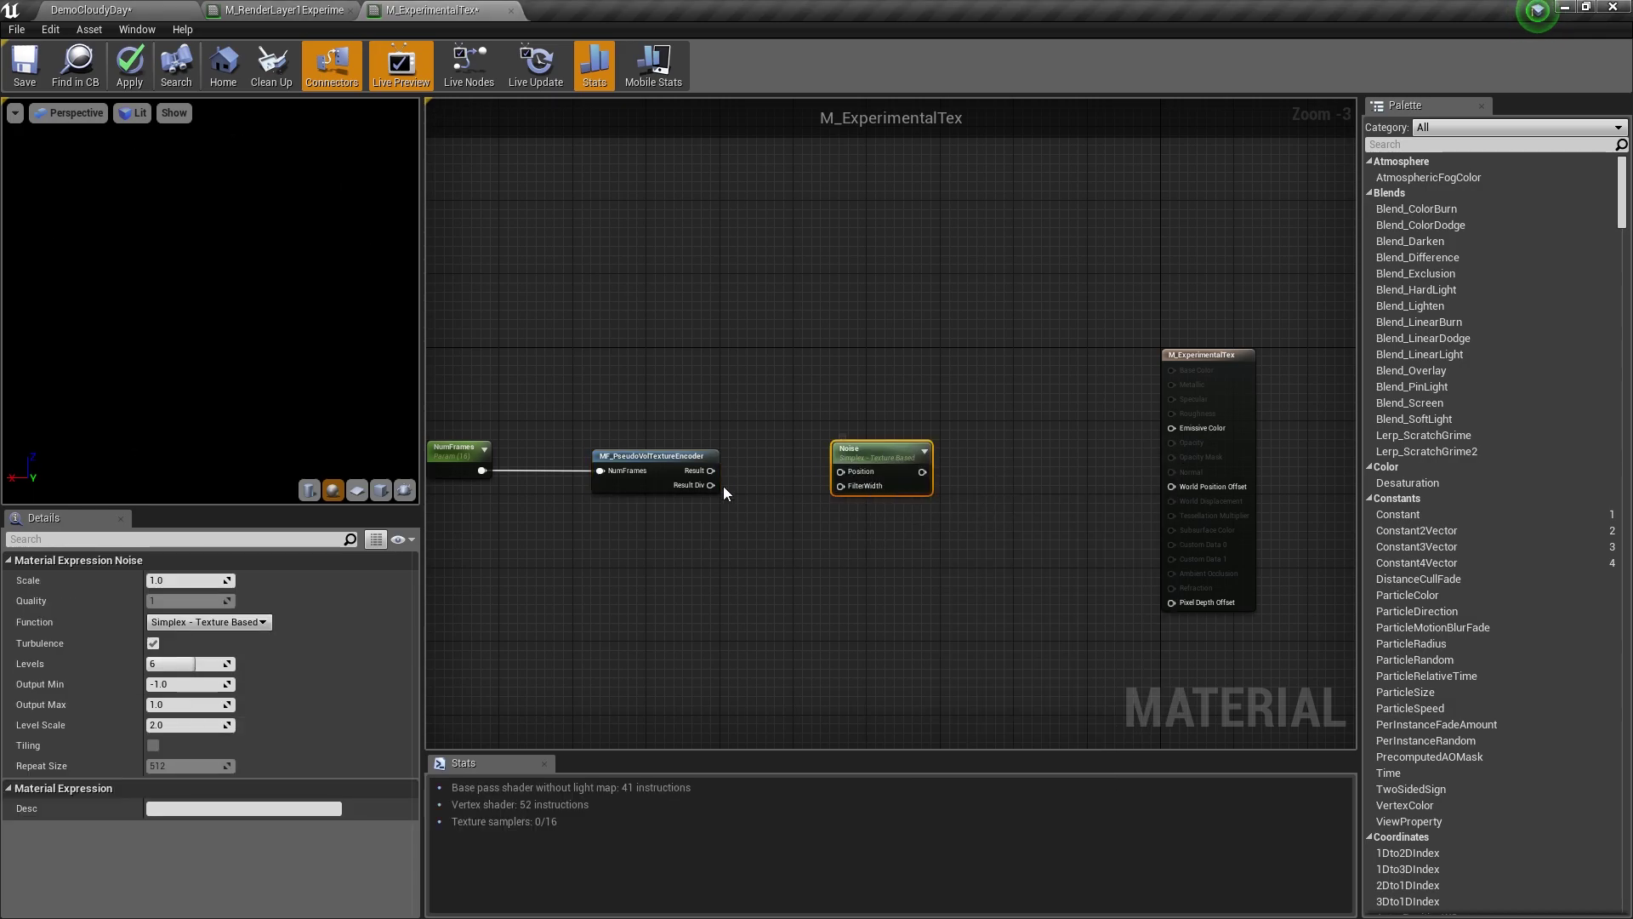
left_click_drag(711, 472, 841, 472)
Set the Noise node's scale to -5 and turn off its turbulence.
left_click(183, 580)
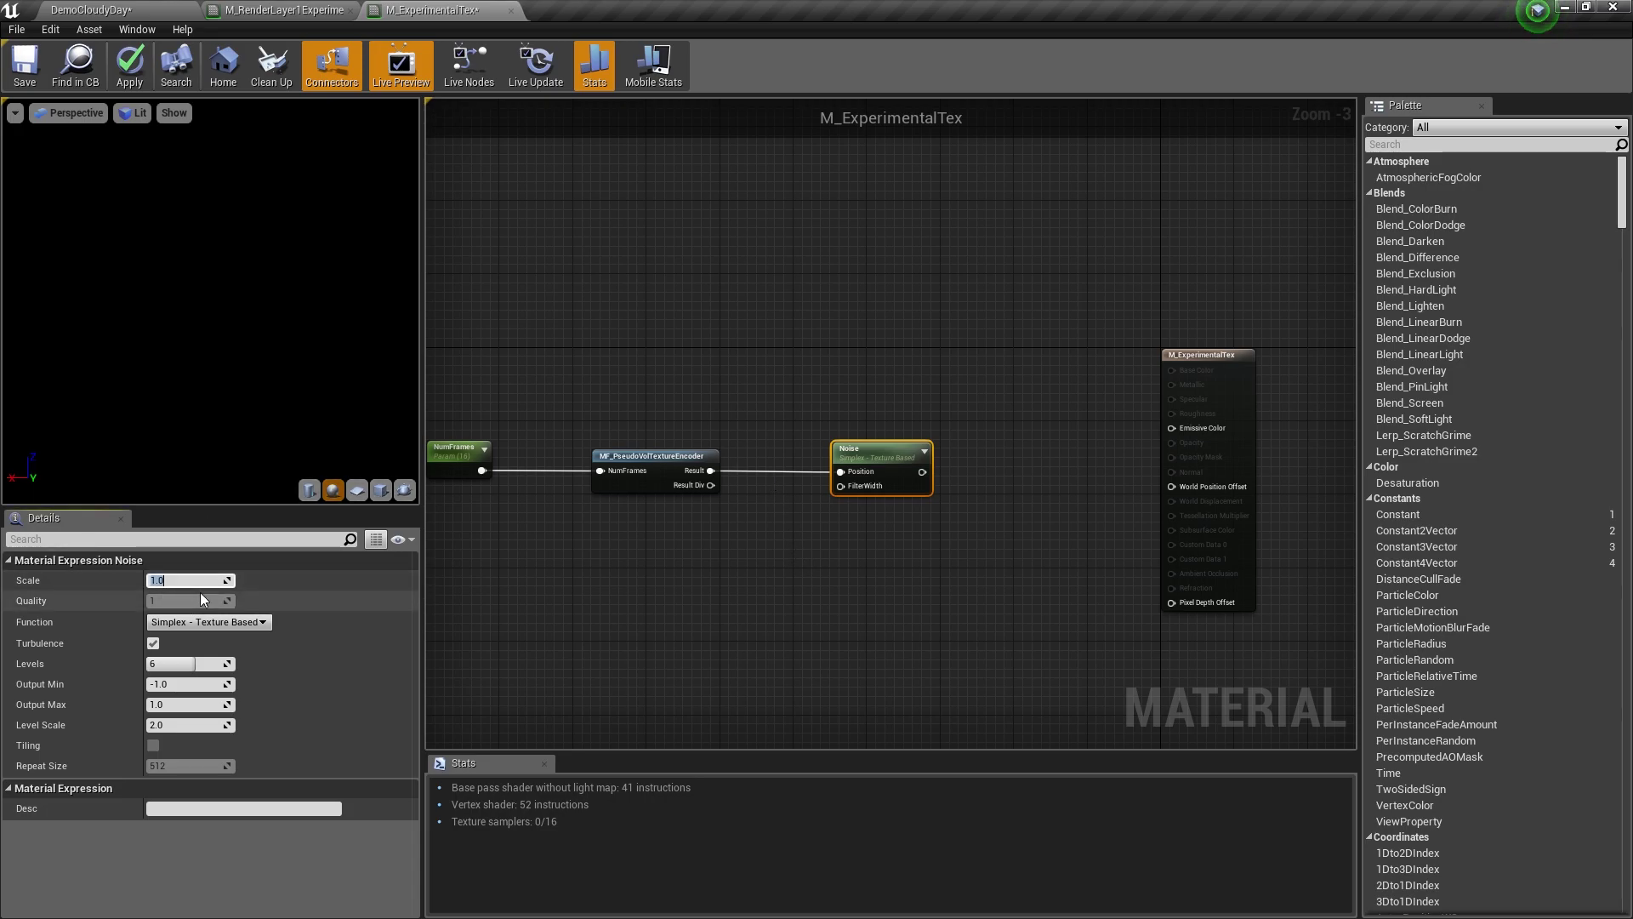
type("-5")
key("Return")
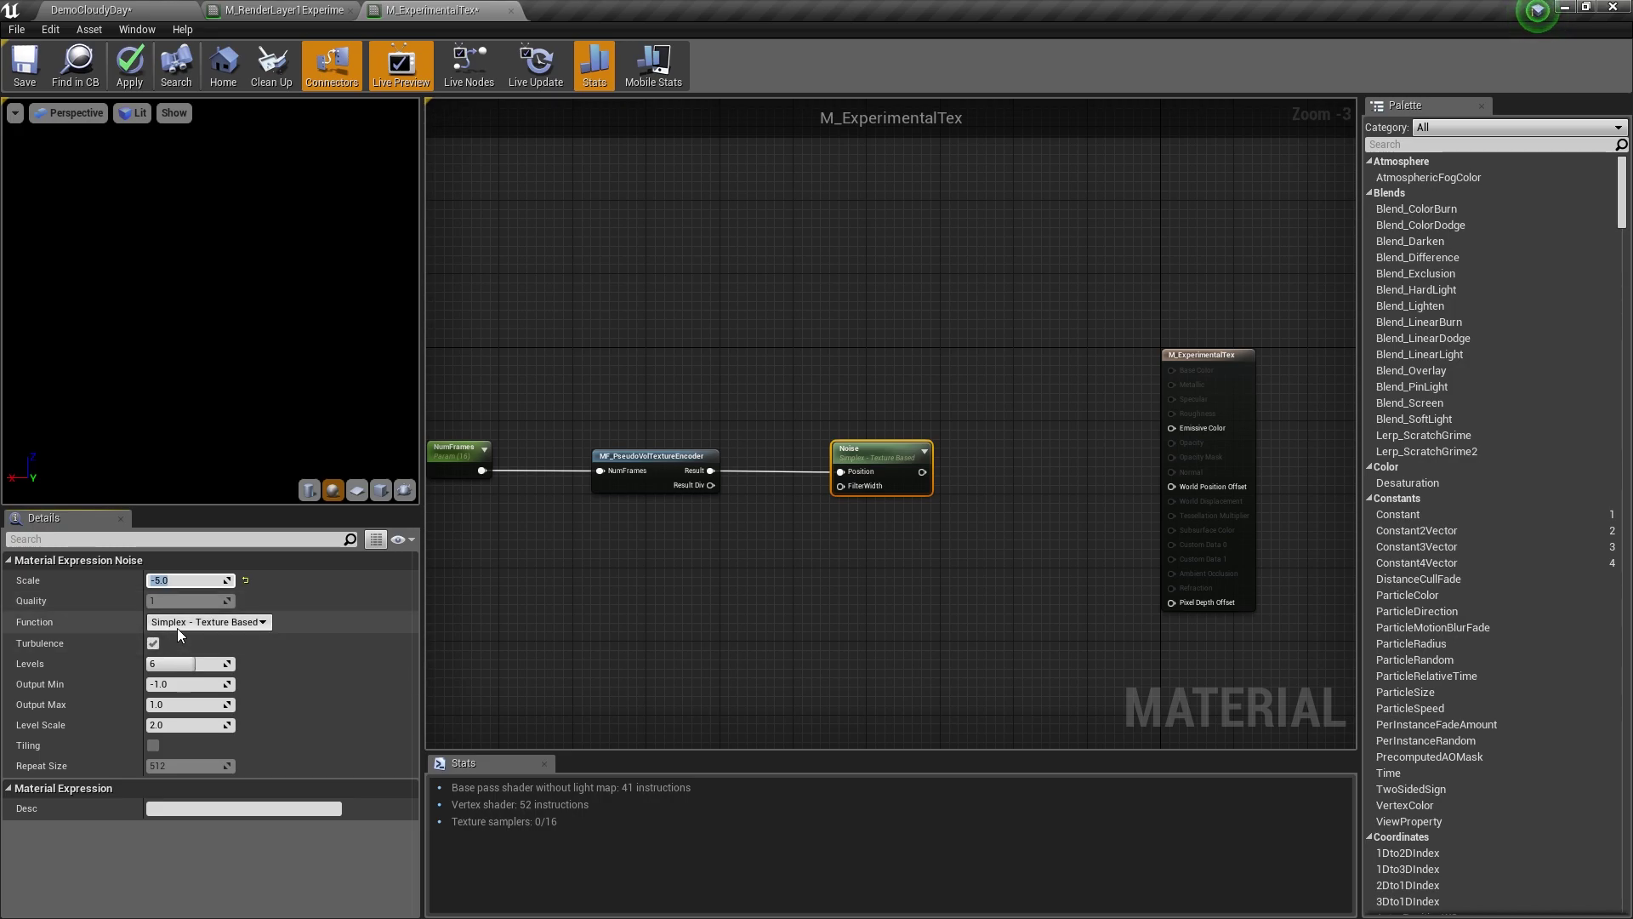
left_click(154, 643)
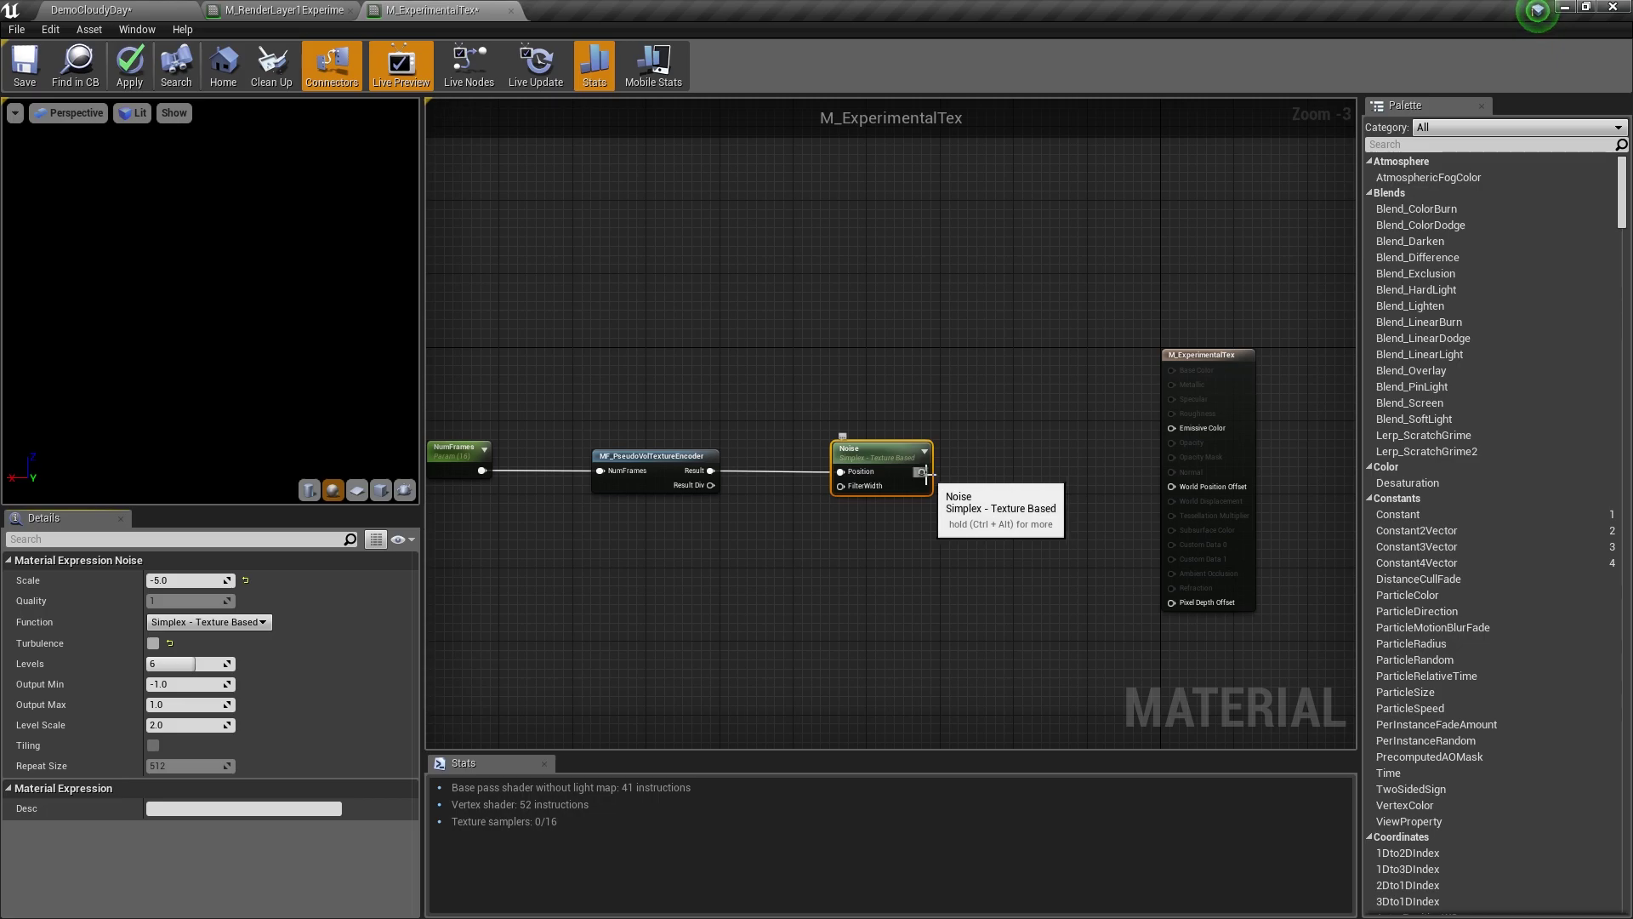
Route the Noise output through a new Clamp node into the material's Emissive Color and save M_ExperimentalTex.
left_click_drag(1160, 432, 1172, 430)
left_click_drag(1191, 352, 1227, 386)
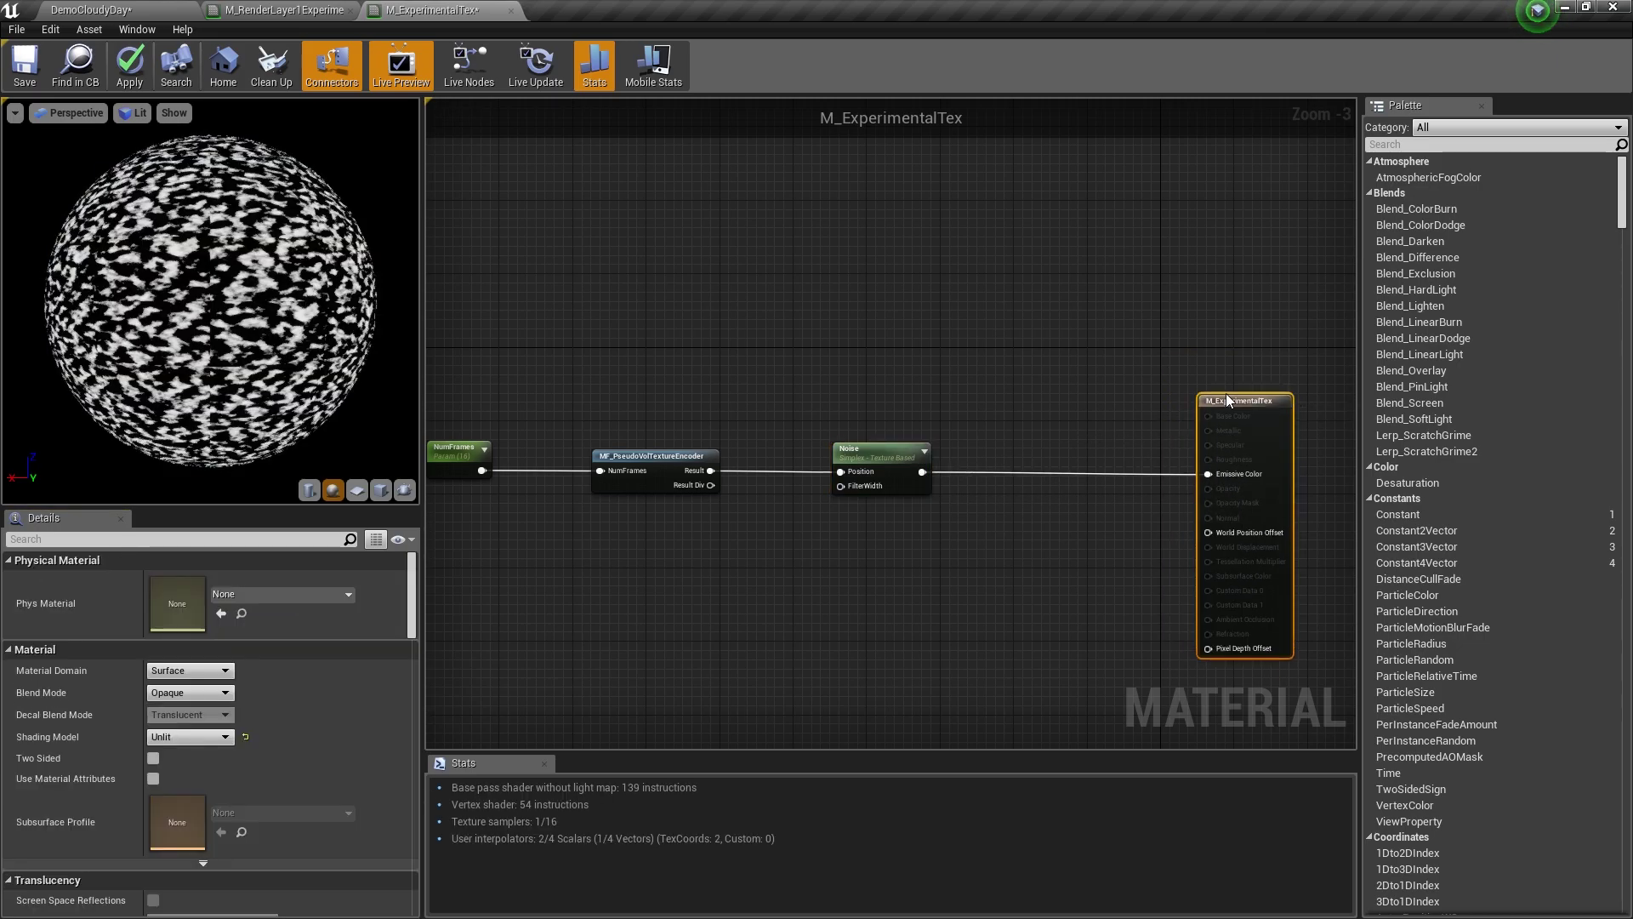
right_click_drag(975, 546, 816, 567)
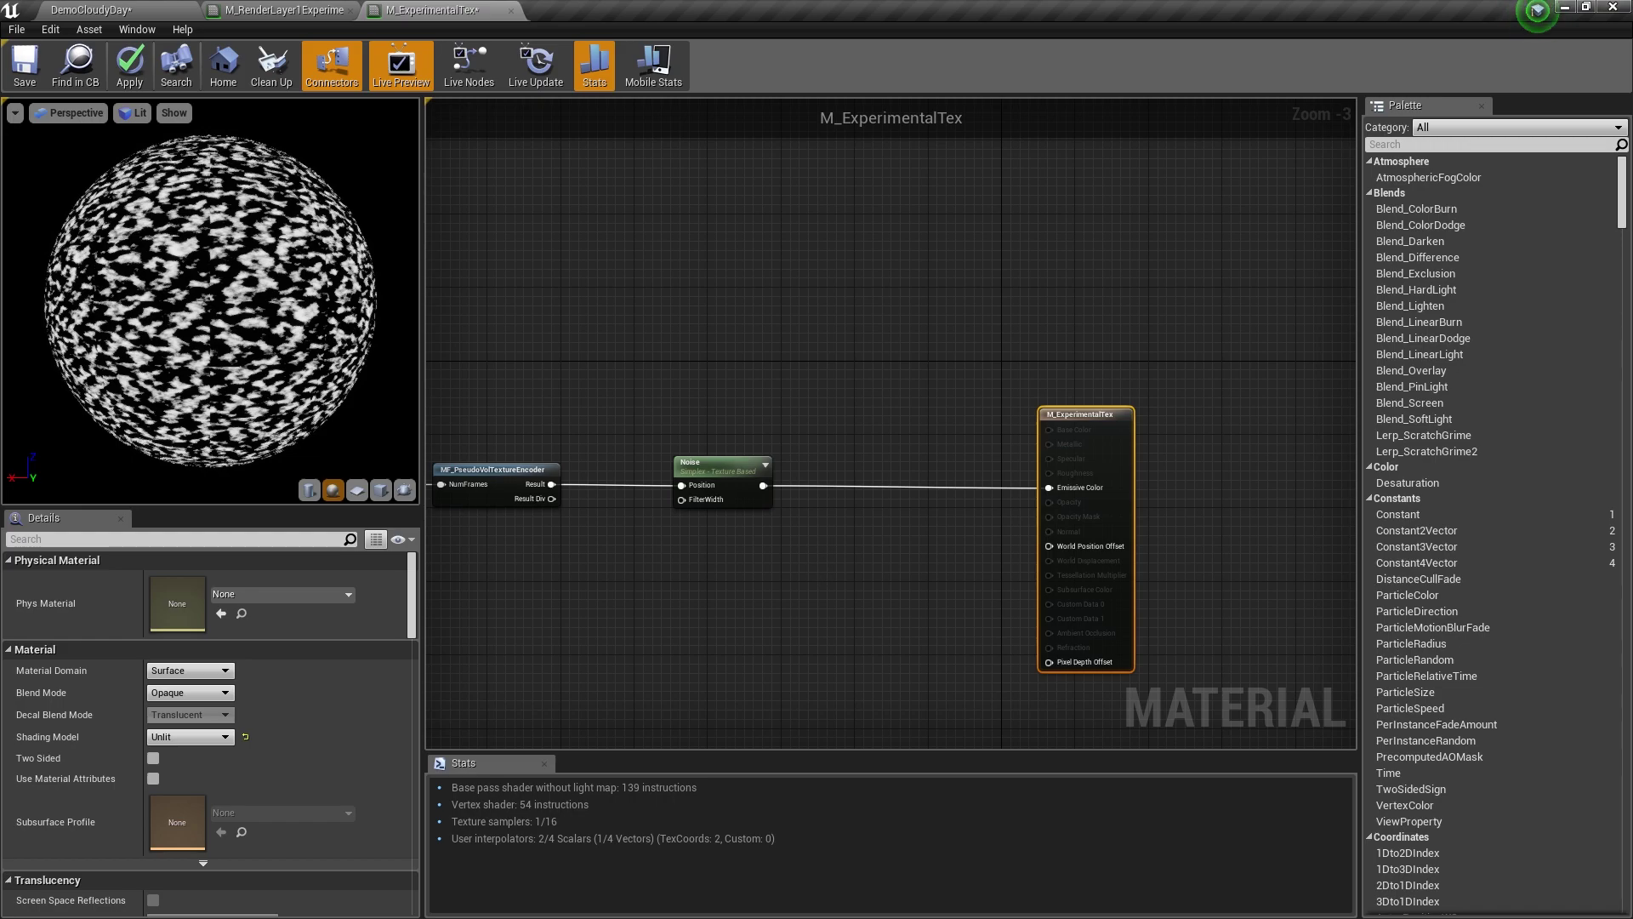
right_click(816, 546)
type("clmap")
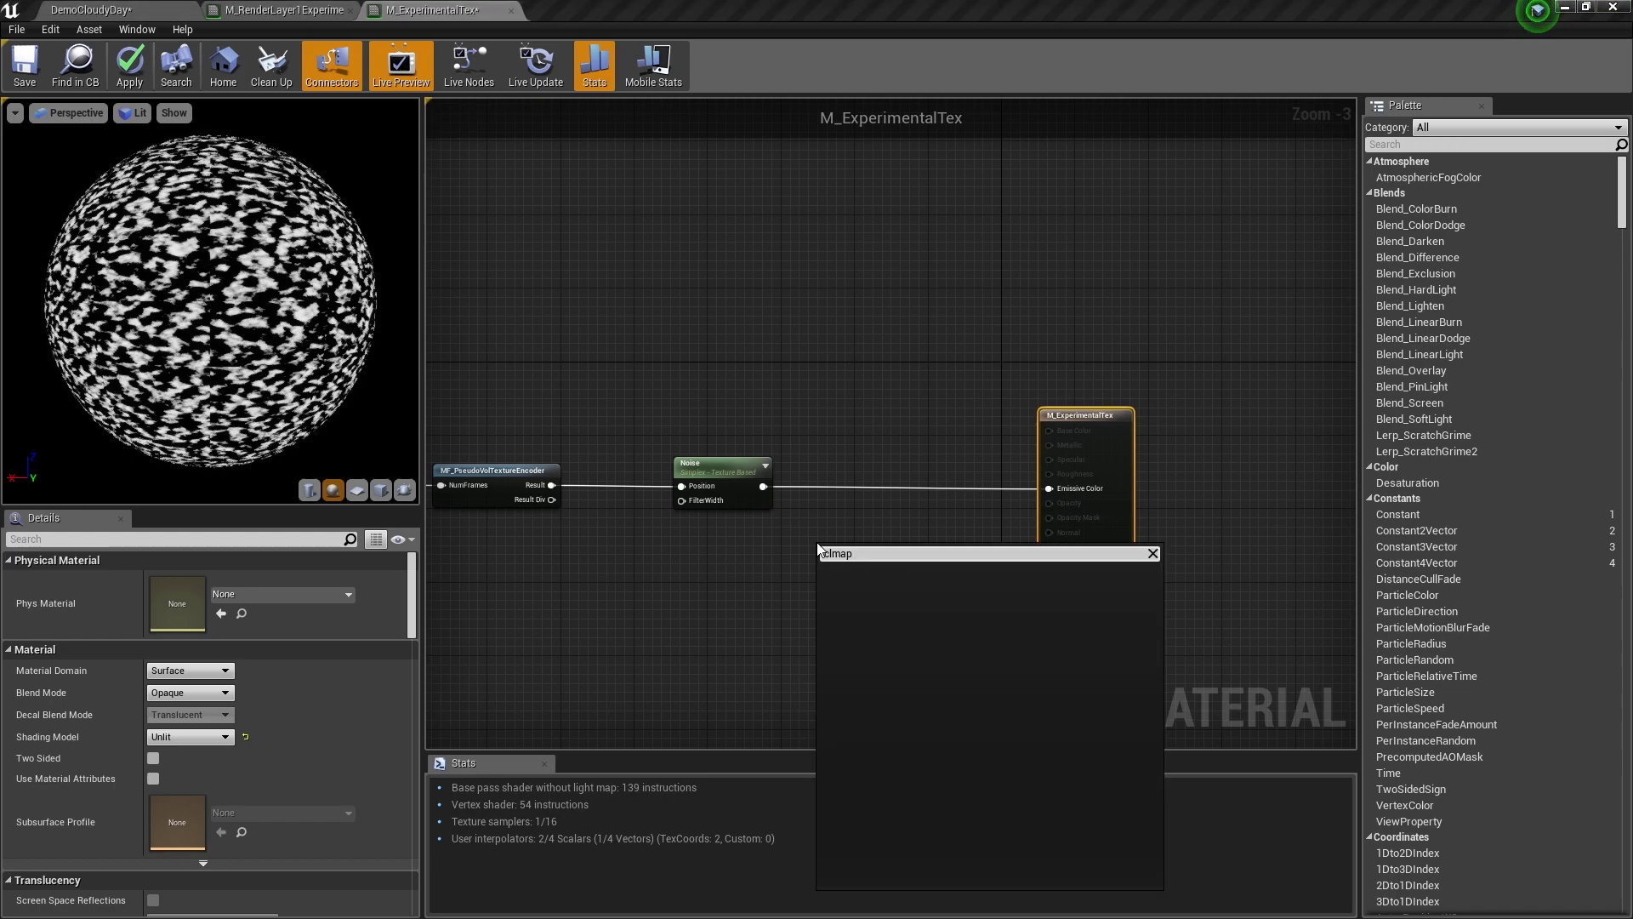
key("BackSpace")
type("am")
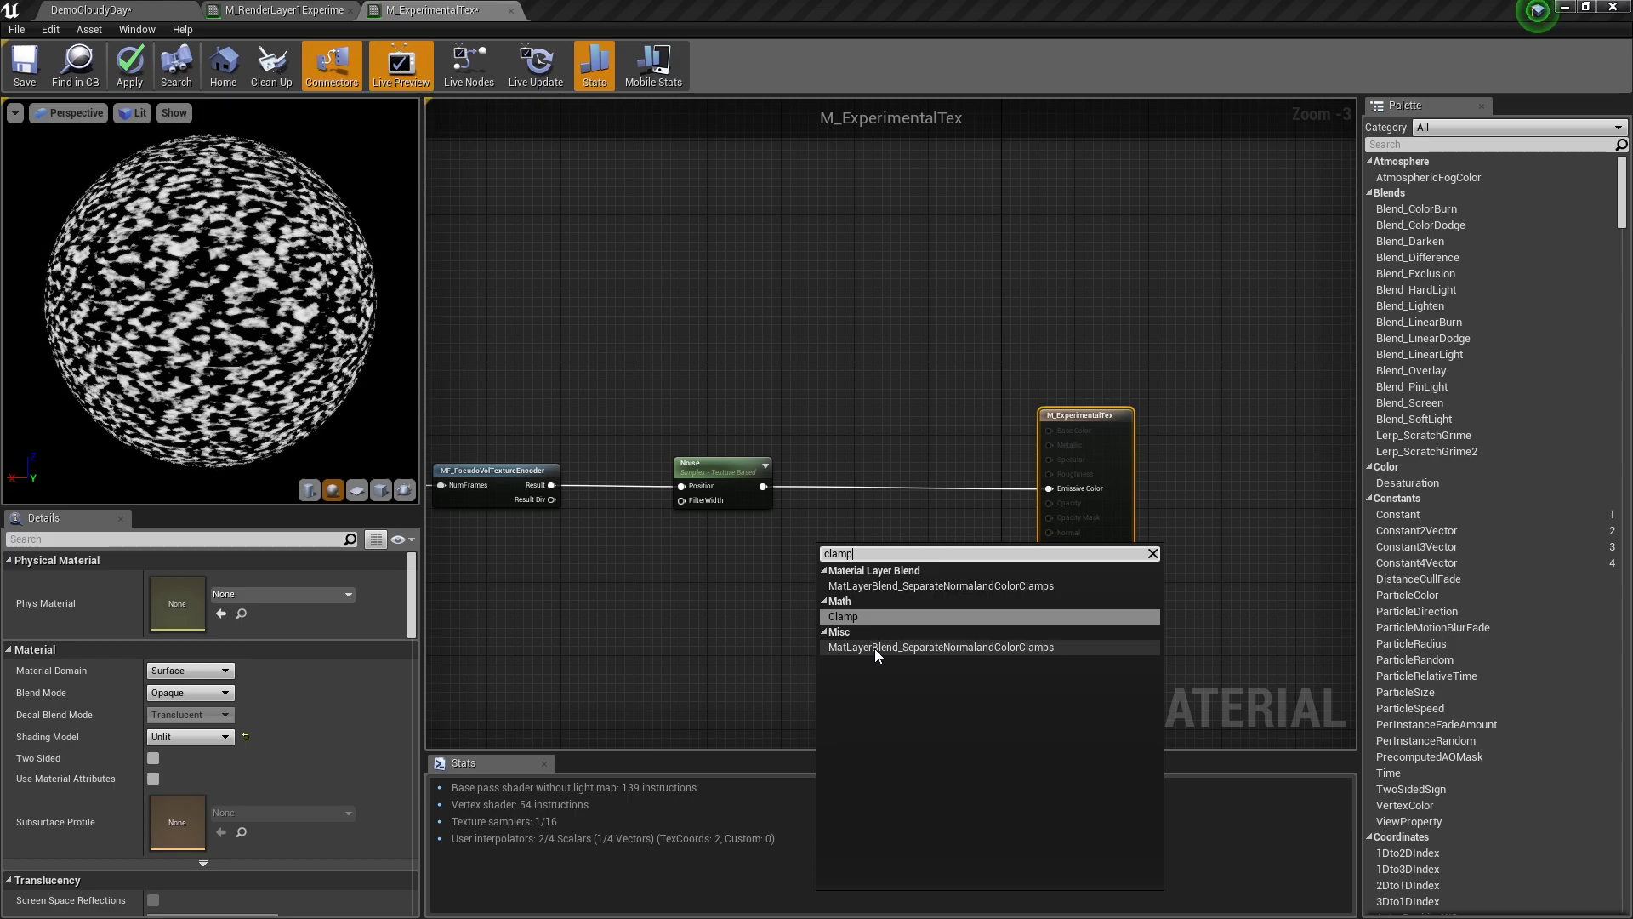
left_click(877, 620)
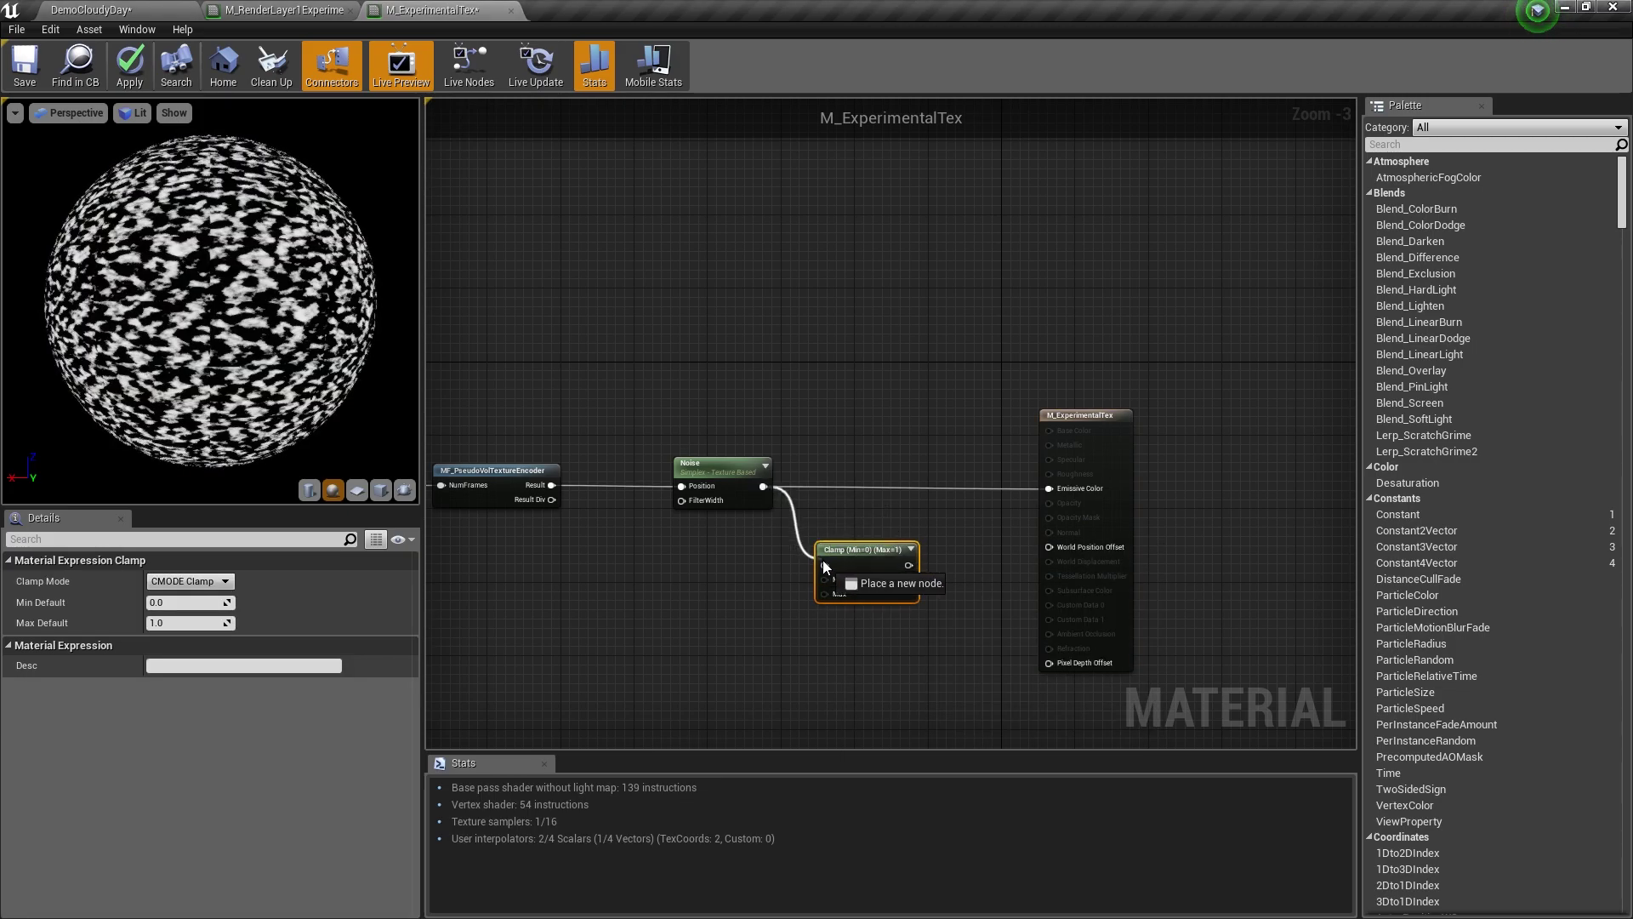
left_click_drag(909, 564, 911, 475)
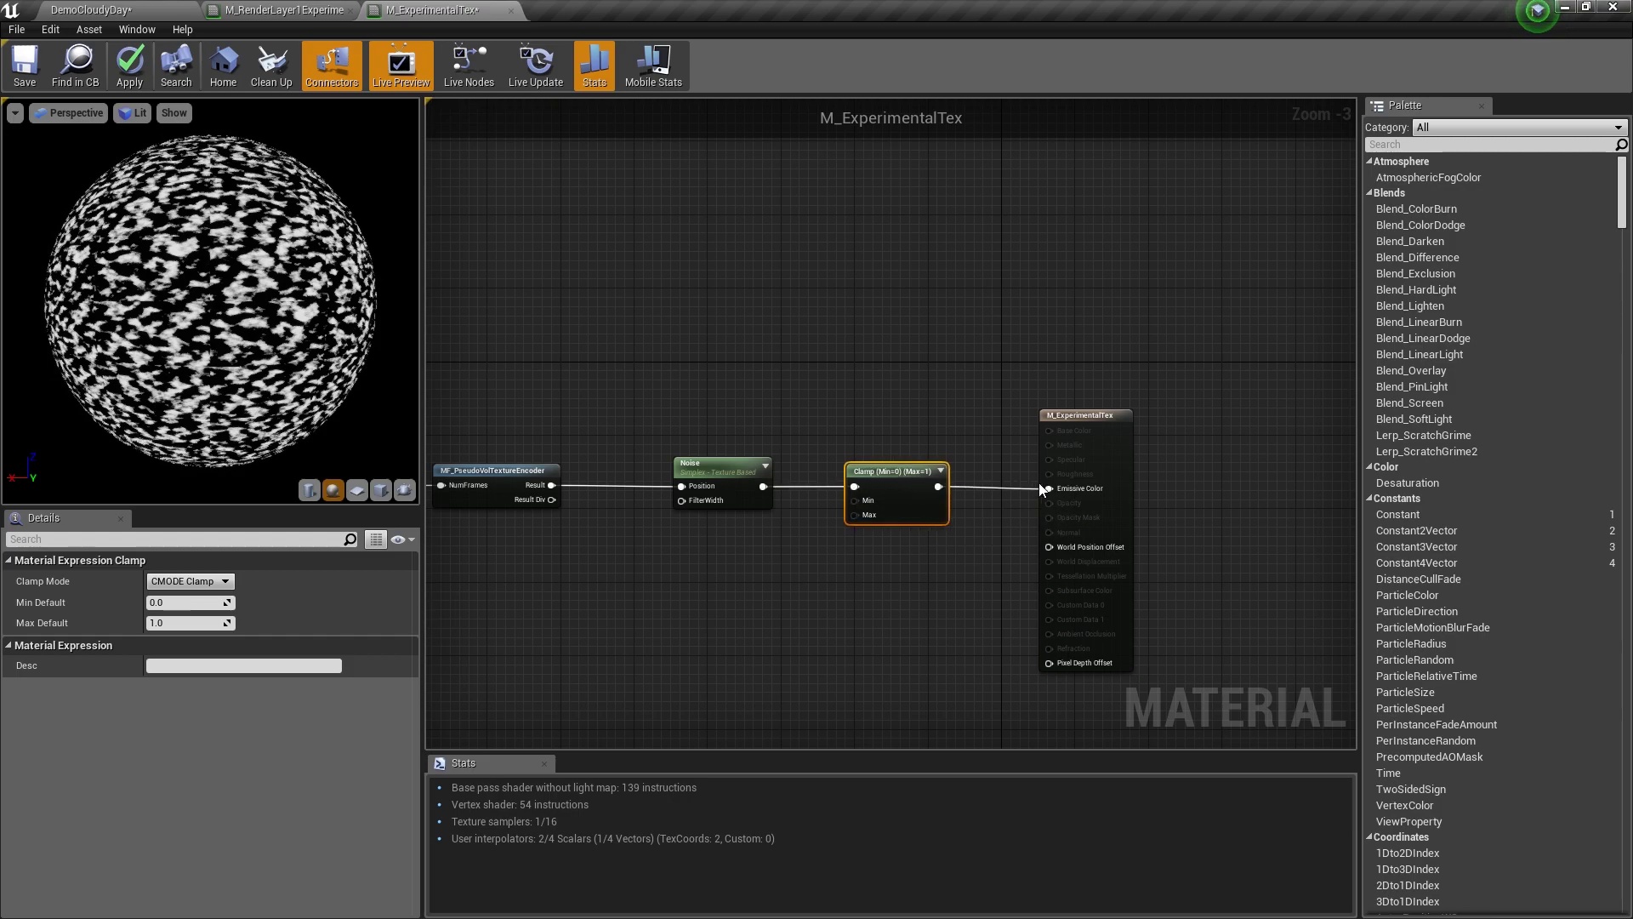
left_click(23, 60)
Place a BP_BakeTexture actor from the CloudscapeSeasons Blueprints folder on the grass in the DemoCloudyDay level.
left_click(128, 9)
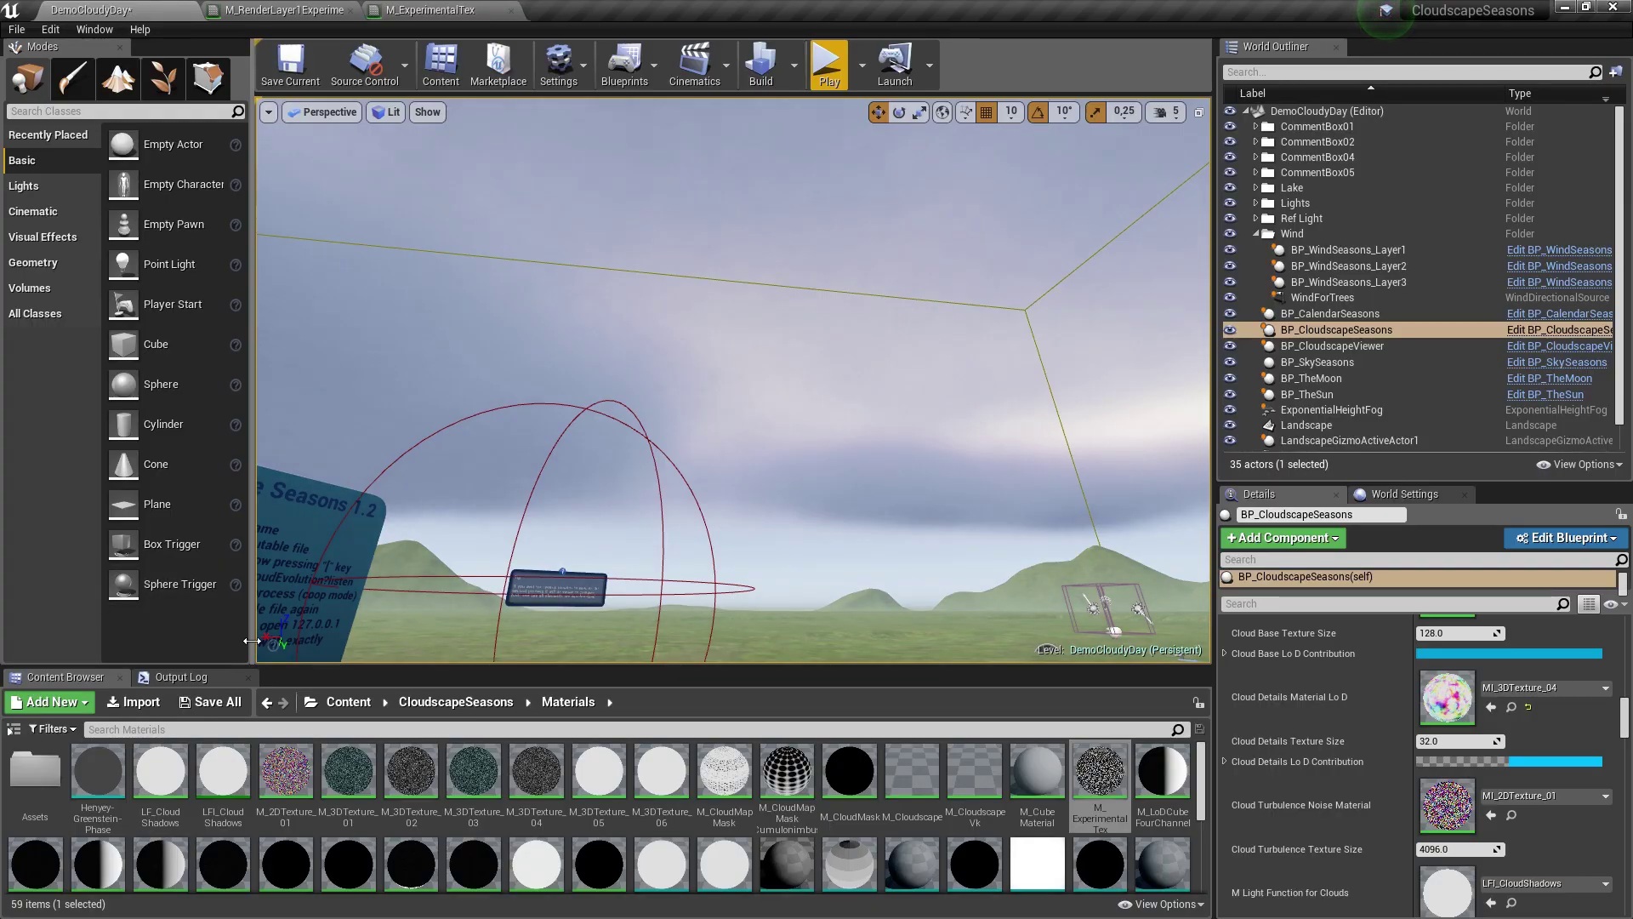
left_click(435, 706)
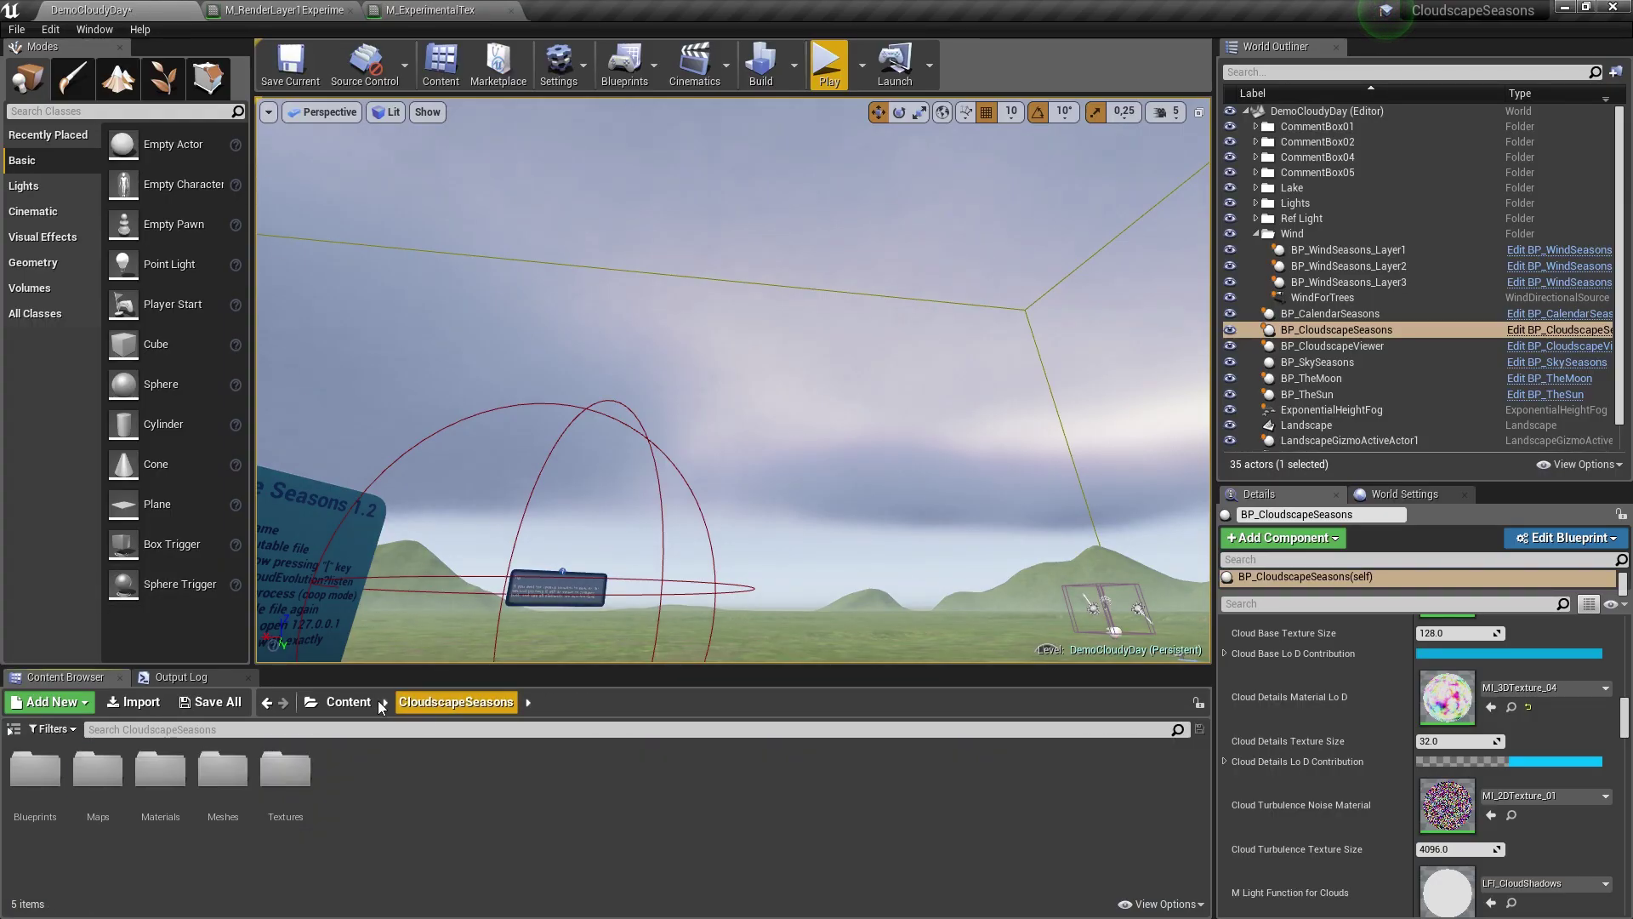
double_click(36, 774)
right_click_drag(452, 484, 516, 592)
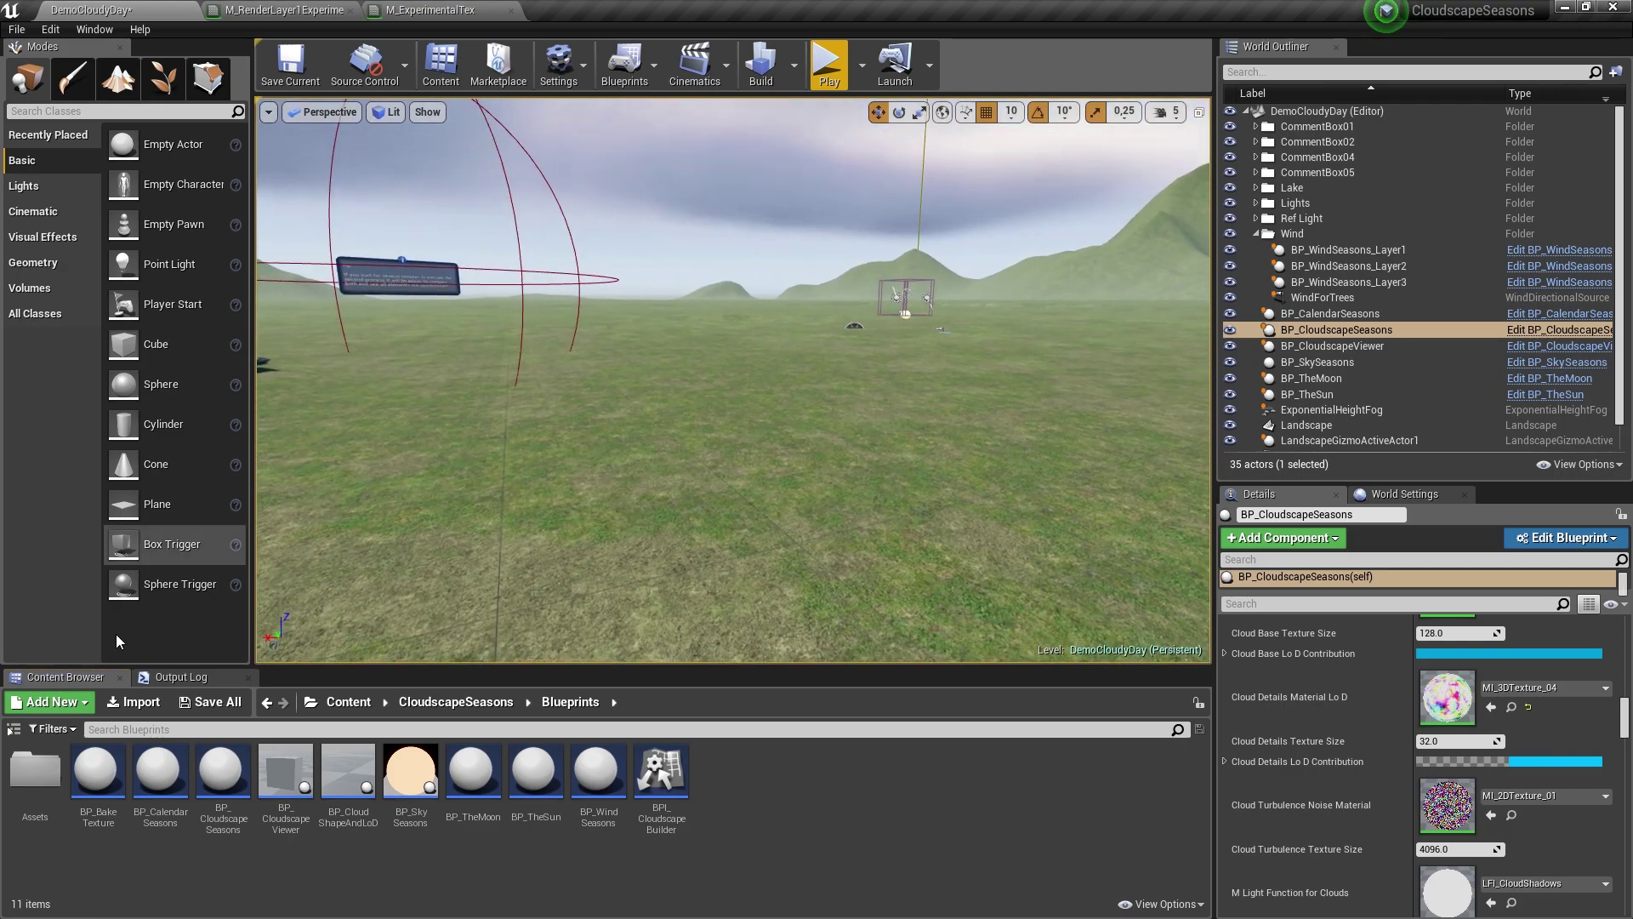
left_click_drag(102, 793, 629, 376)
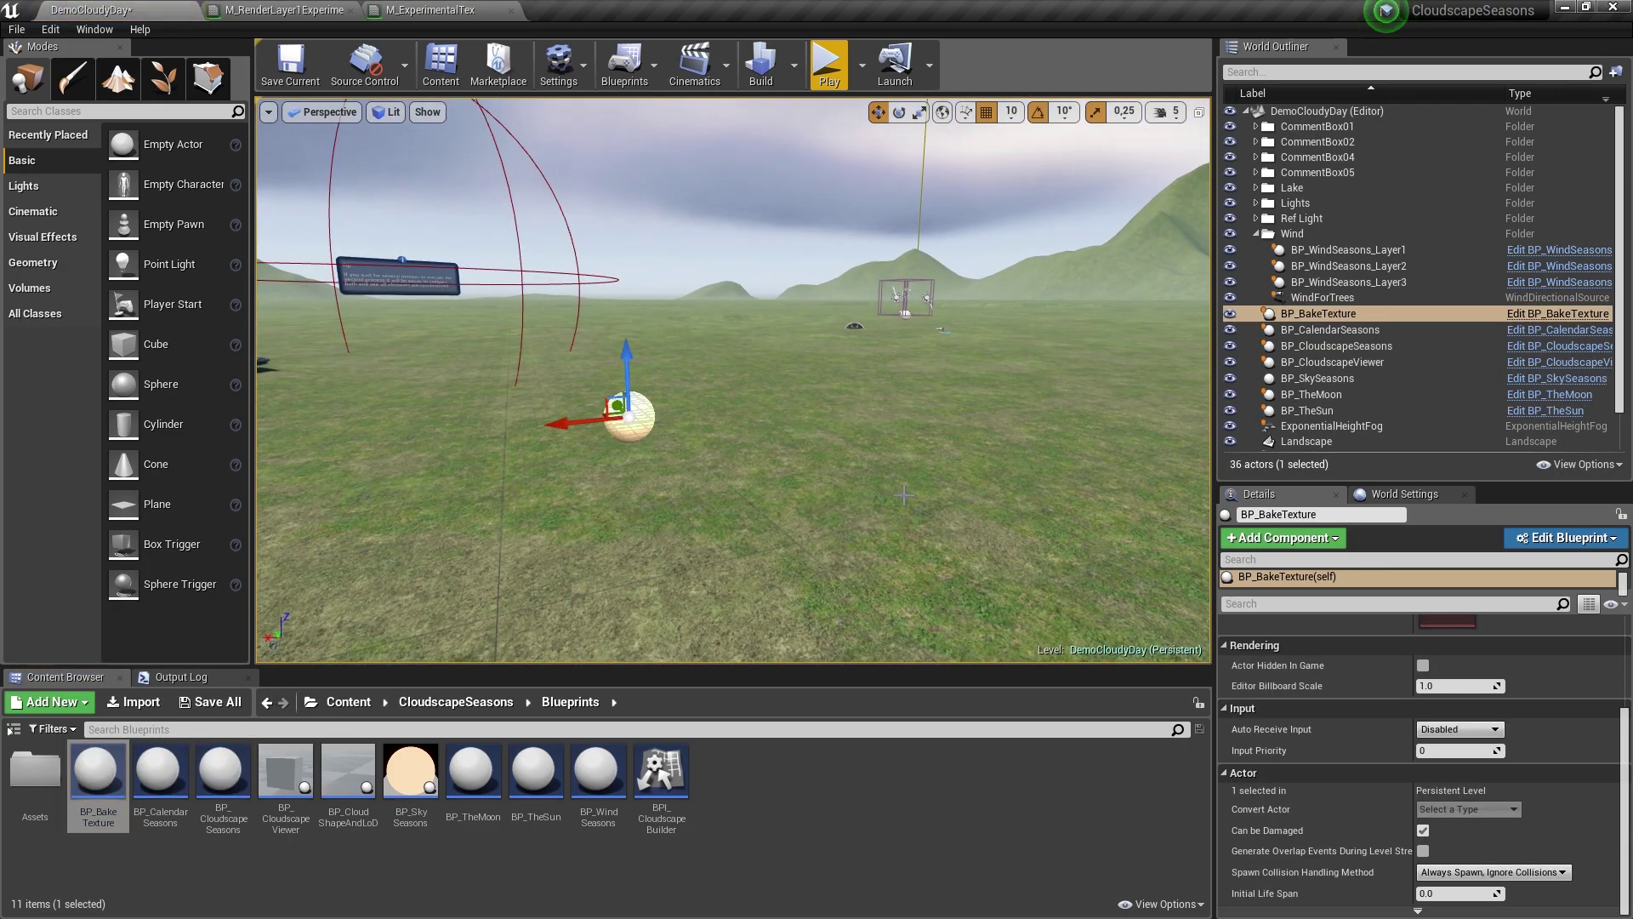
Assign M_ExperimentalTex from the CloudscapeSeasons Materials folder as the material to bake on BP_BakeTexture.
scroll(1529, 708, "up", 5)
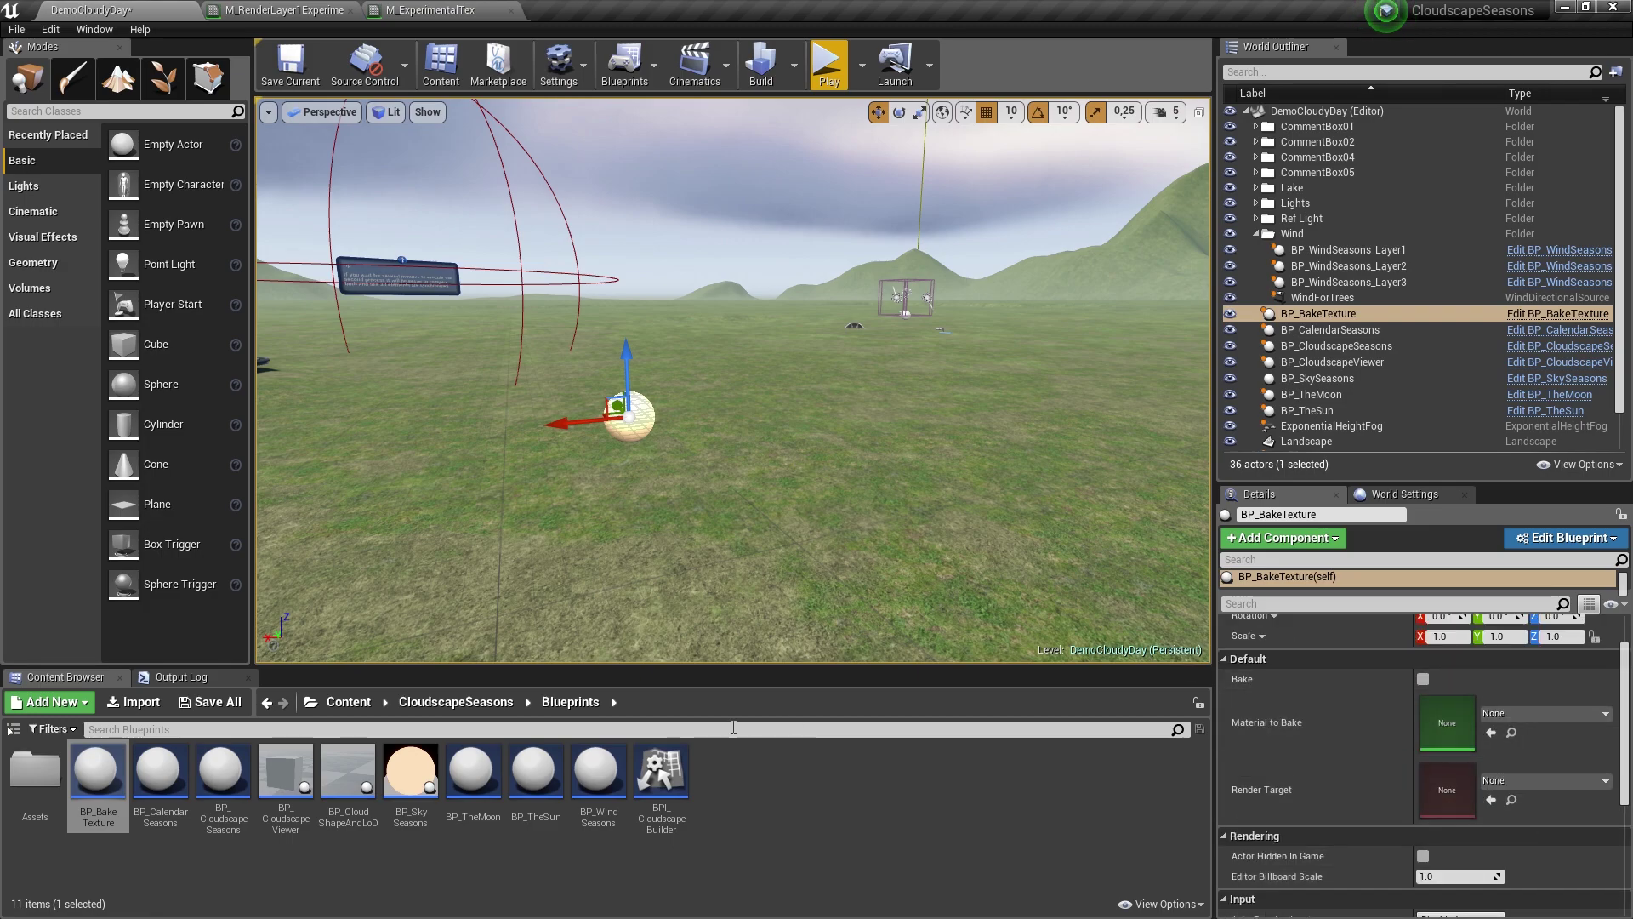
left_click(456, 702)
left_click(153, 794)
double_click(153, 793)
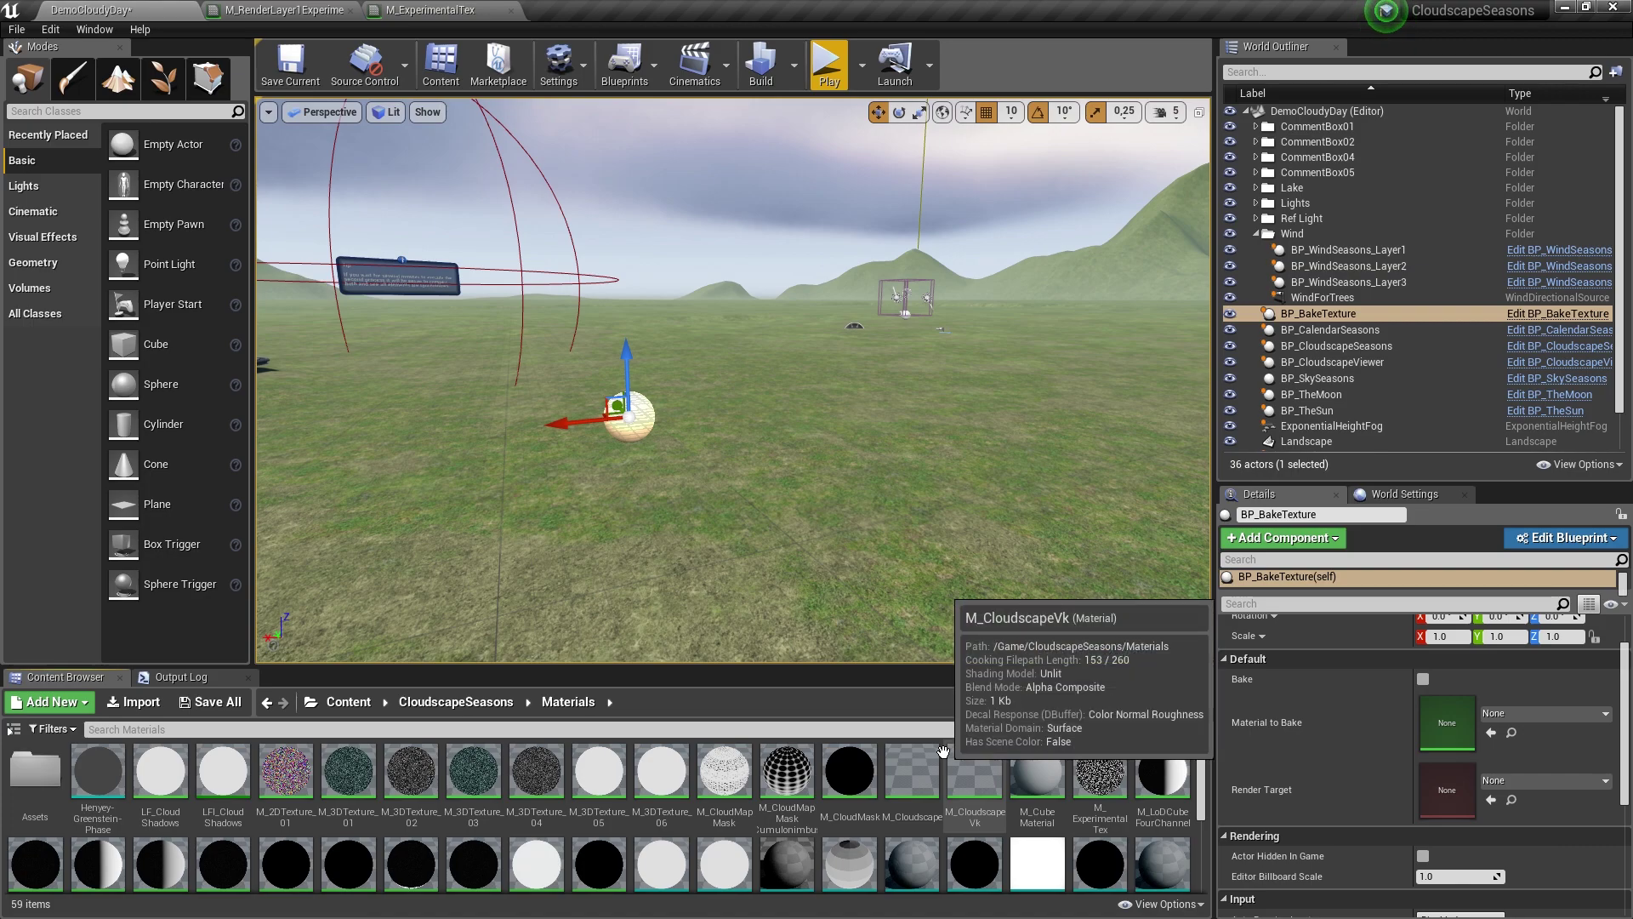
left_click_drag(1100, 770, 1412, 718)
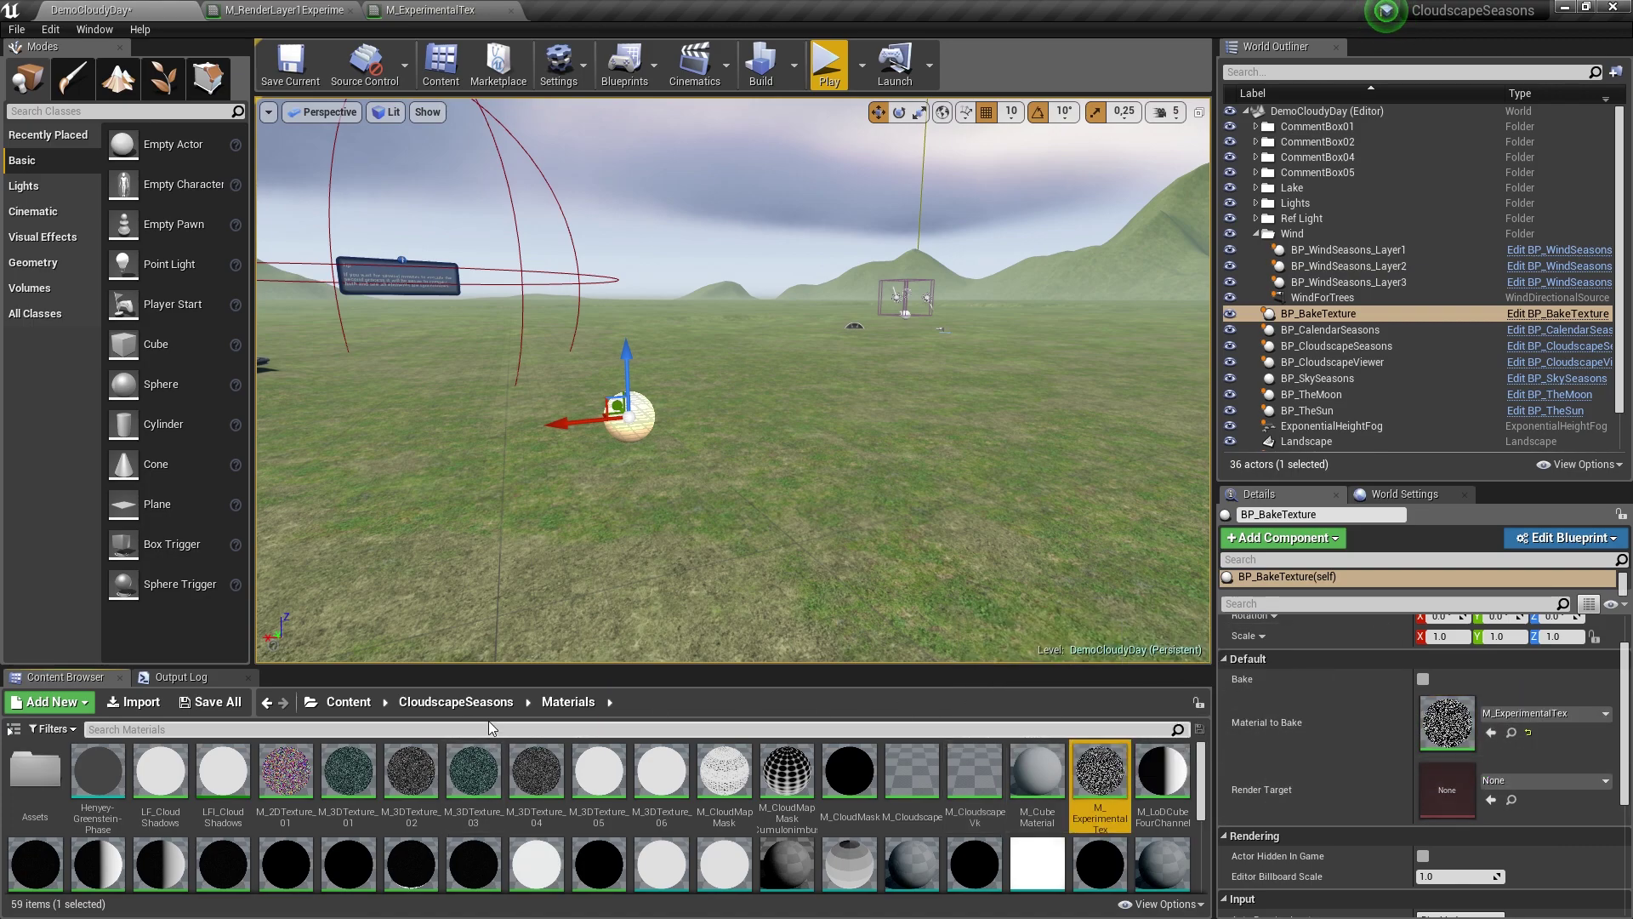
Assign RT_Experiment from the CloudscapeSeasons Textures folder as the render target of BP_BakeTexture.
left_click(459, 701)
double_click(286, 769)
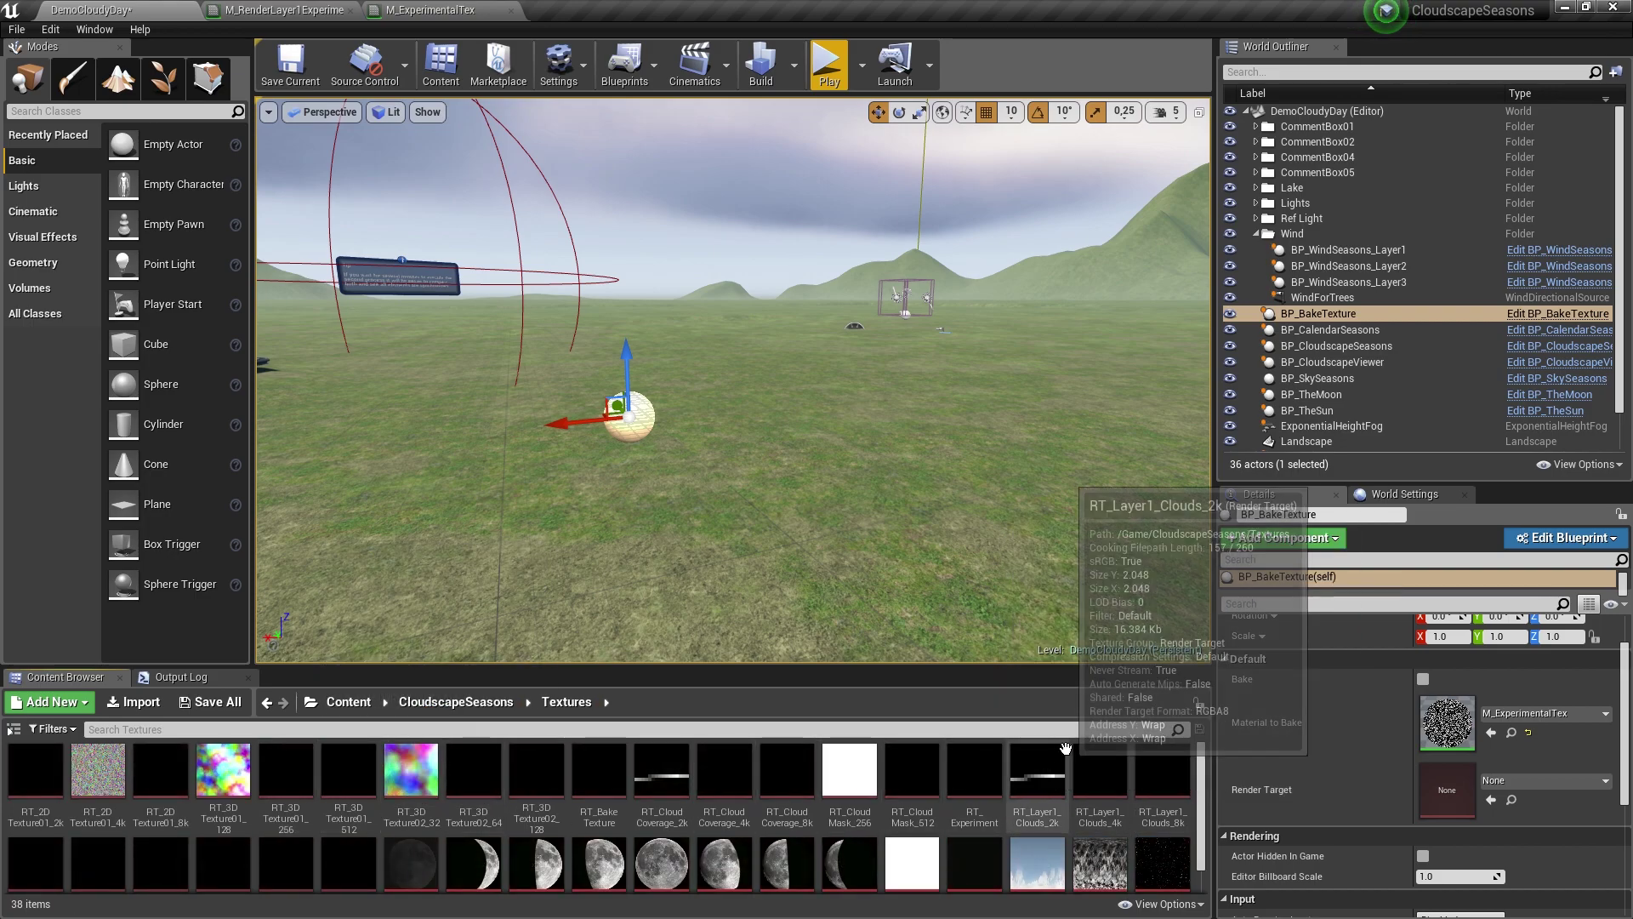
left_click_drag(974, 770, 1470, 783)
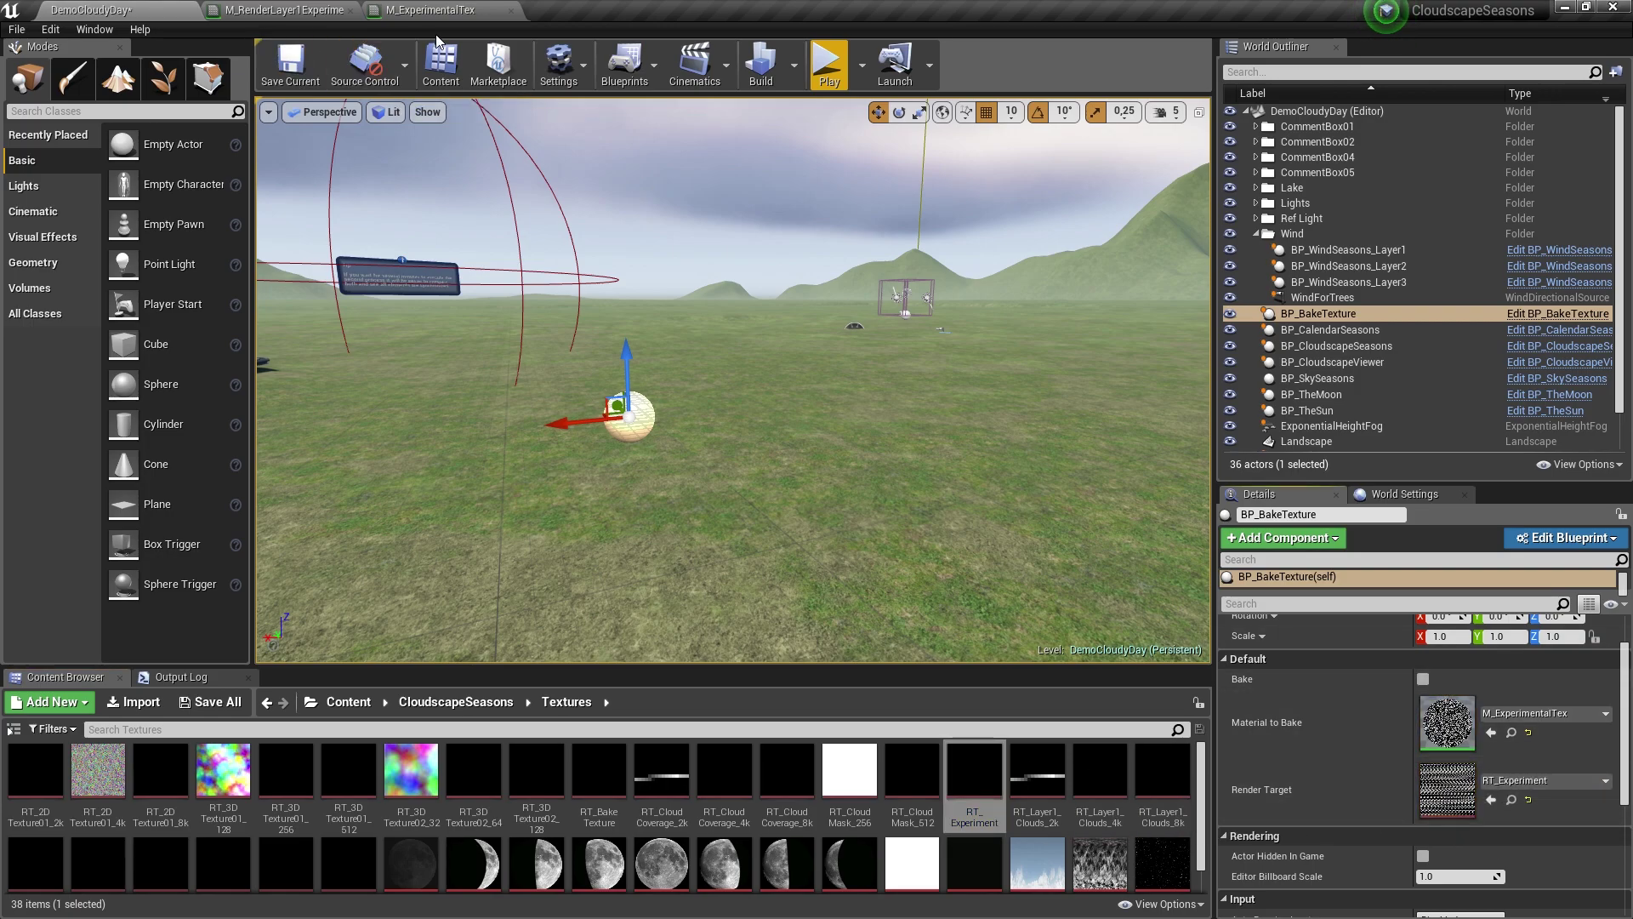
Set the Texture Sample feeding the GainAltitude Multiply in M_RenderLayer1Experiment to RT_Experiment and save the material.
left_click(285, 10)
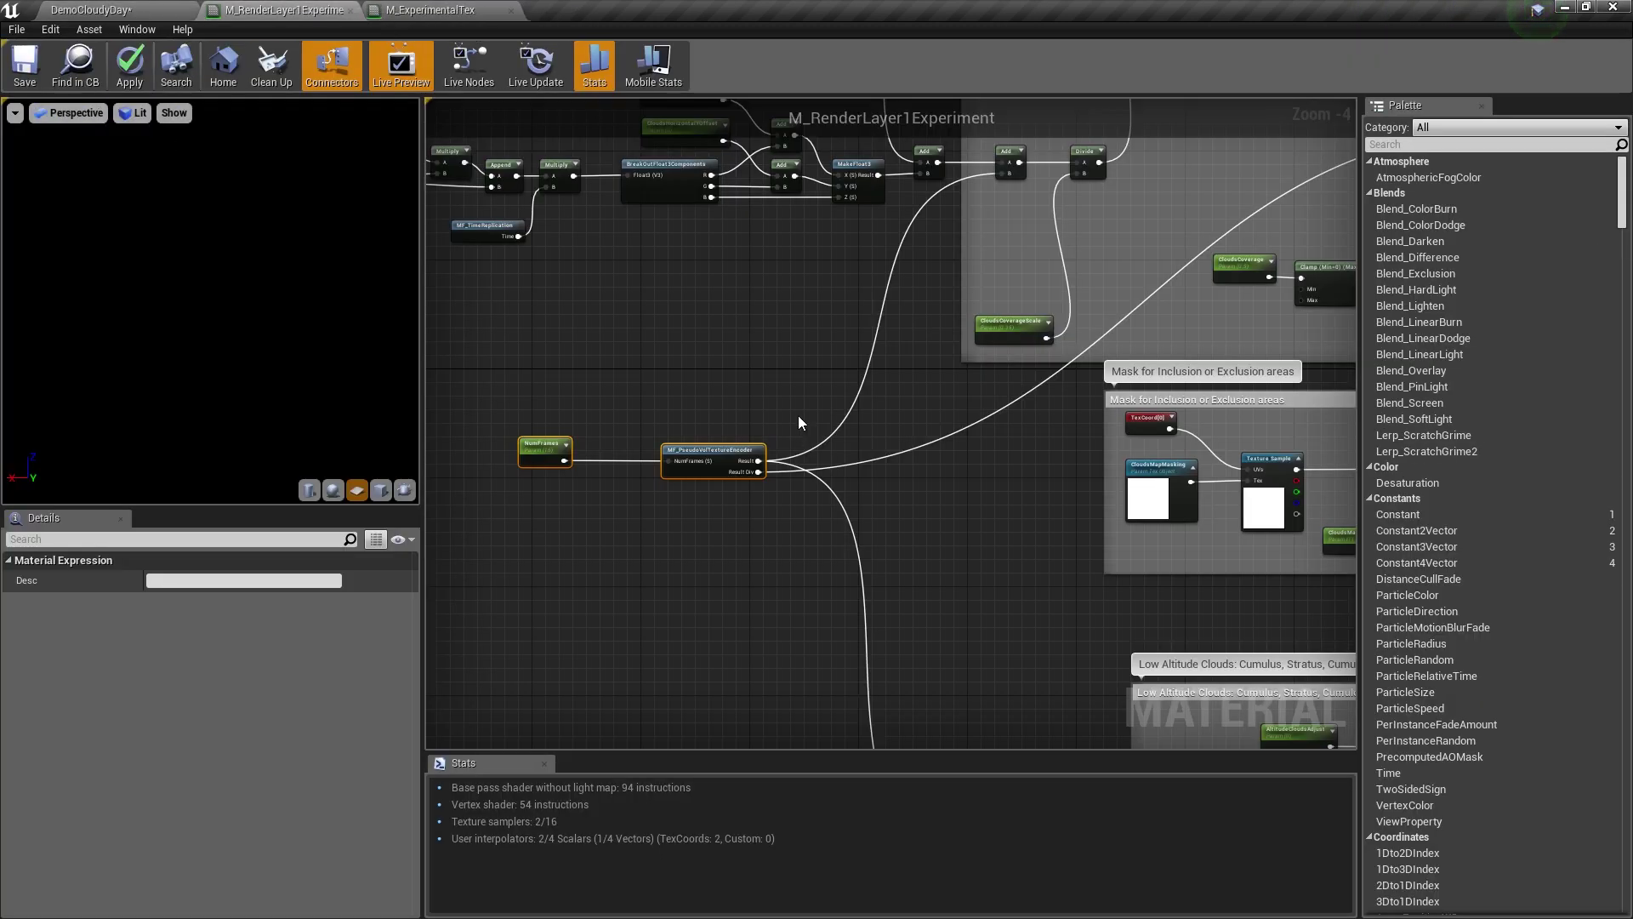
right_click_drag(1007, 256, 687, 436)
right_click_drag(1093, 242, 798, 461)
scroll(798, 462, "up", 4)
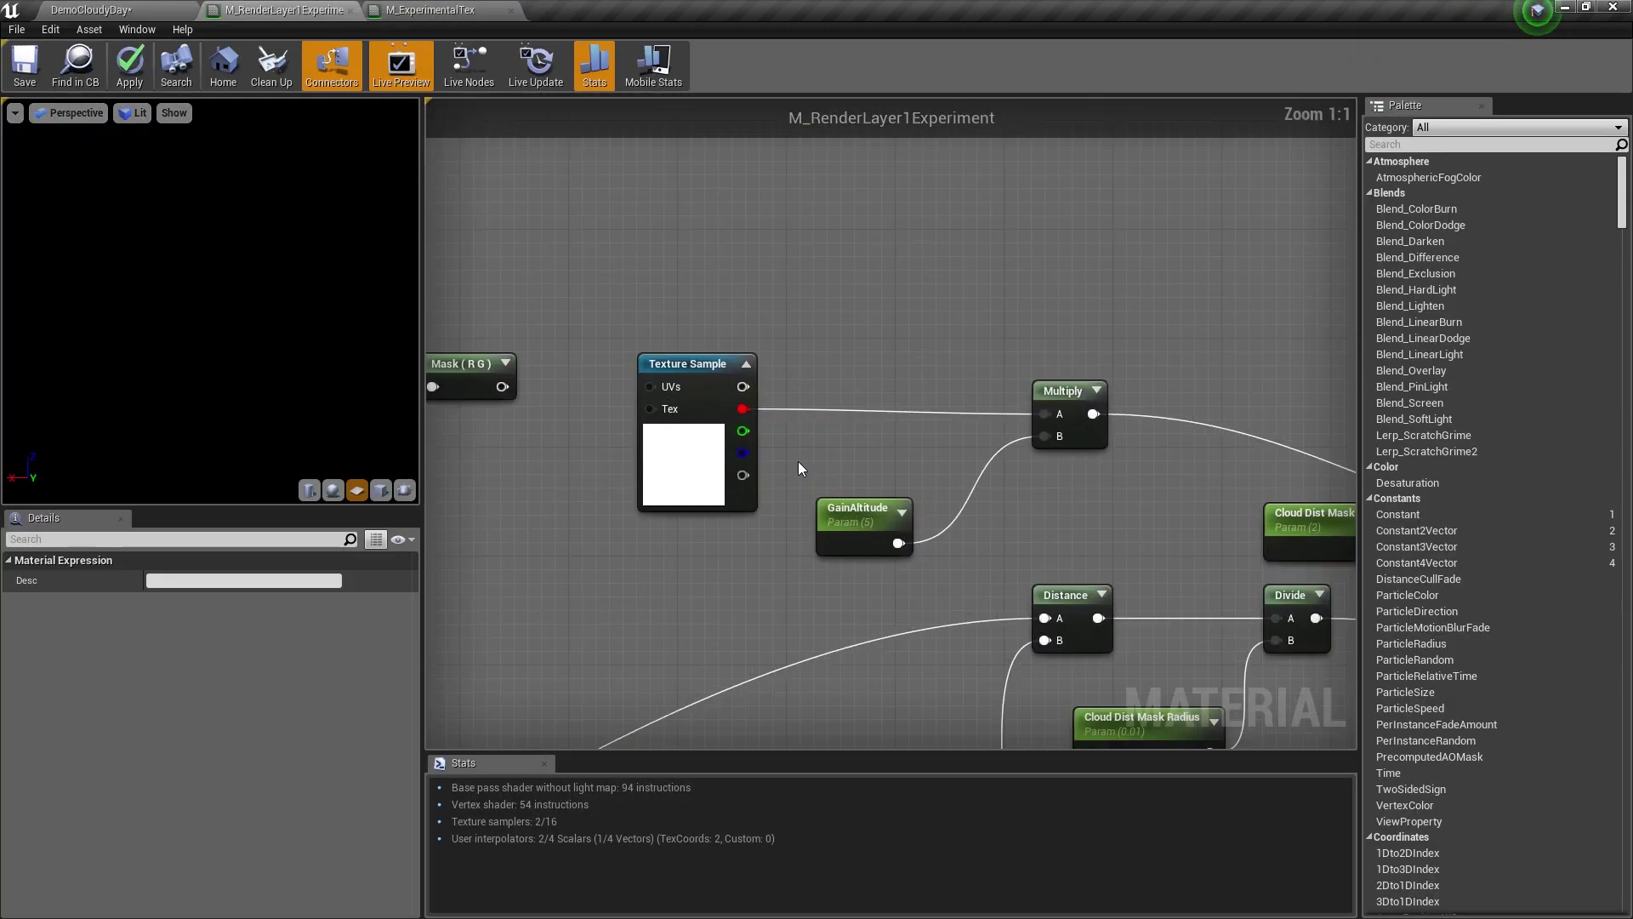
left_click(693, 454)
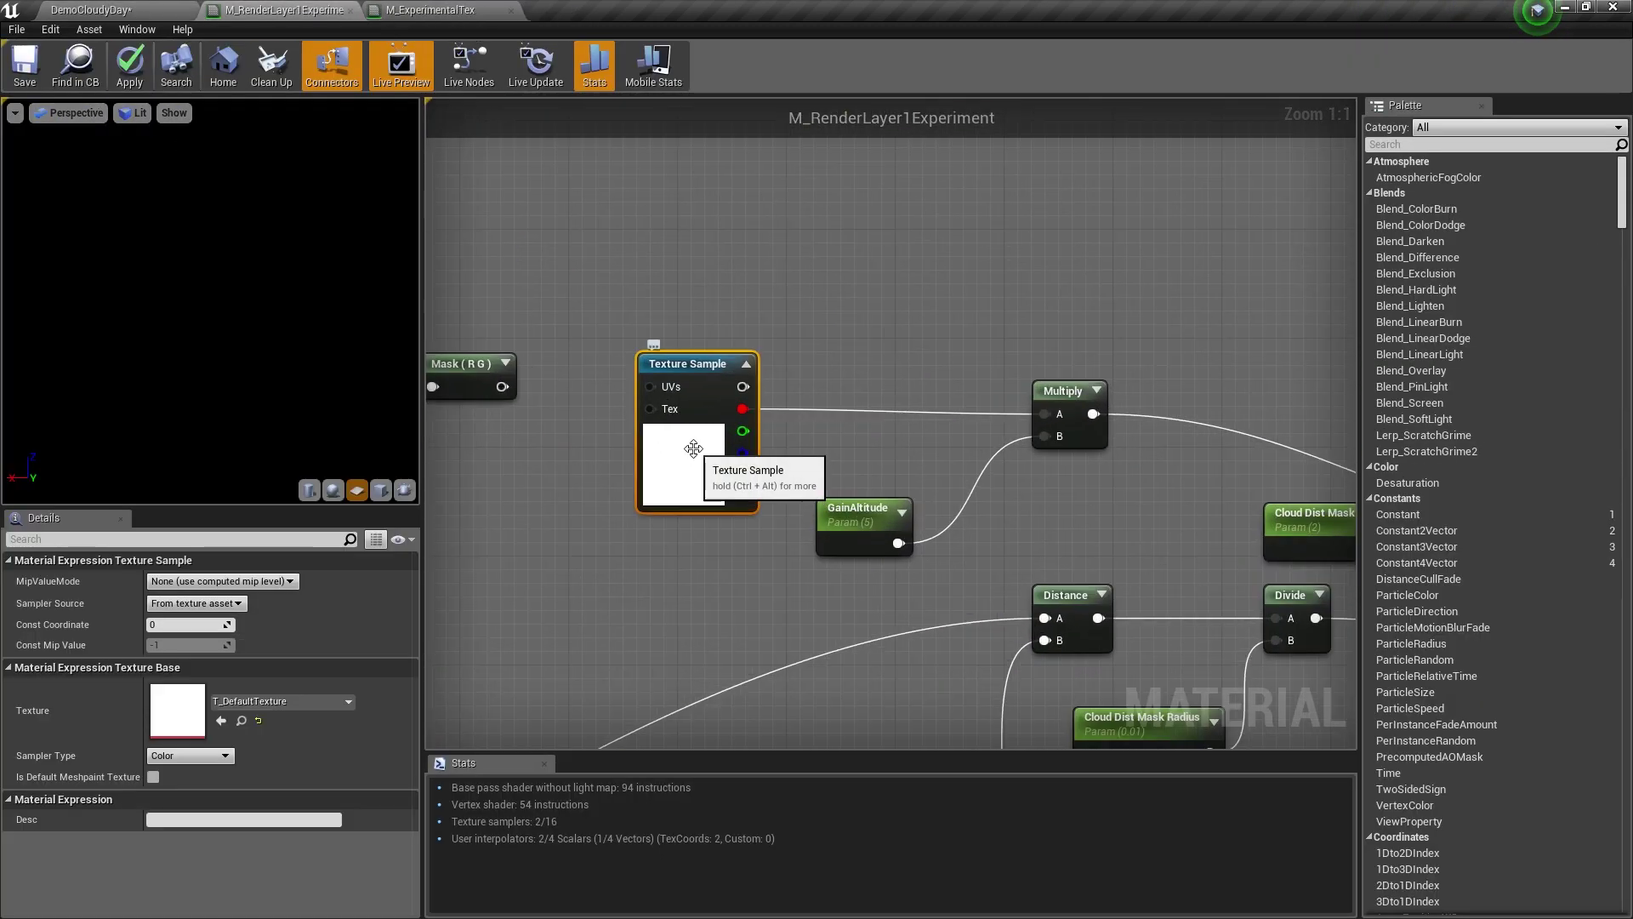
left_click(140, 10)
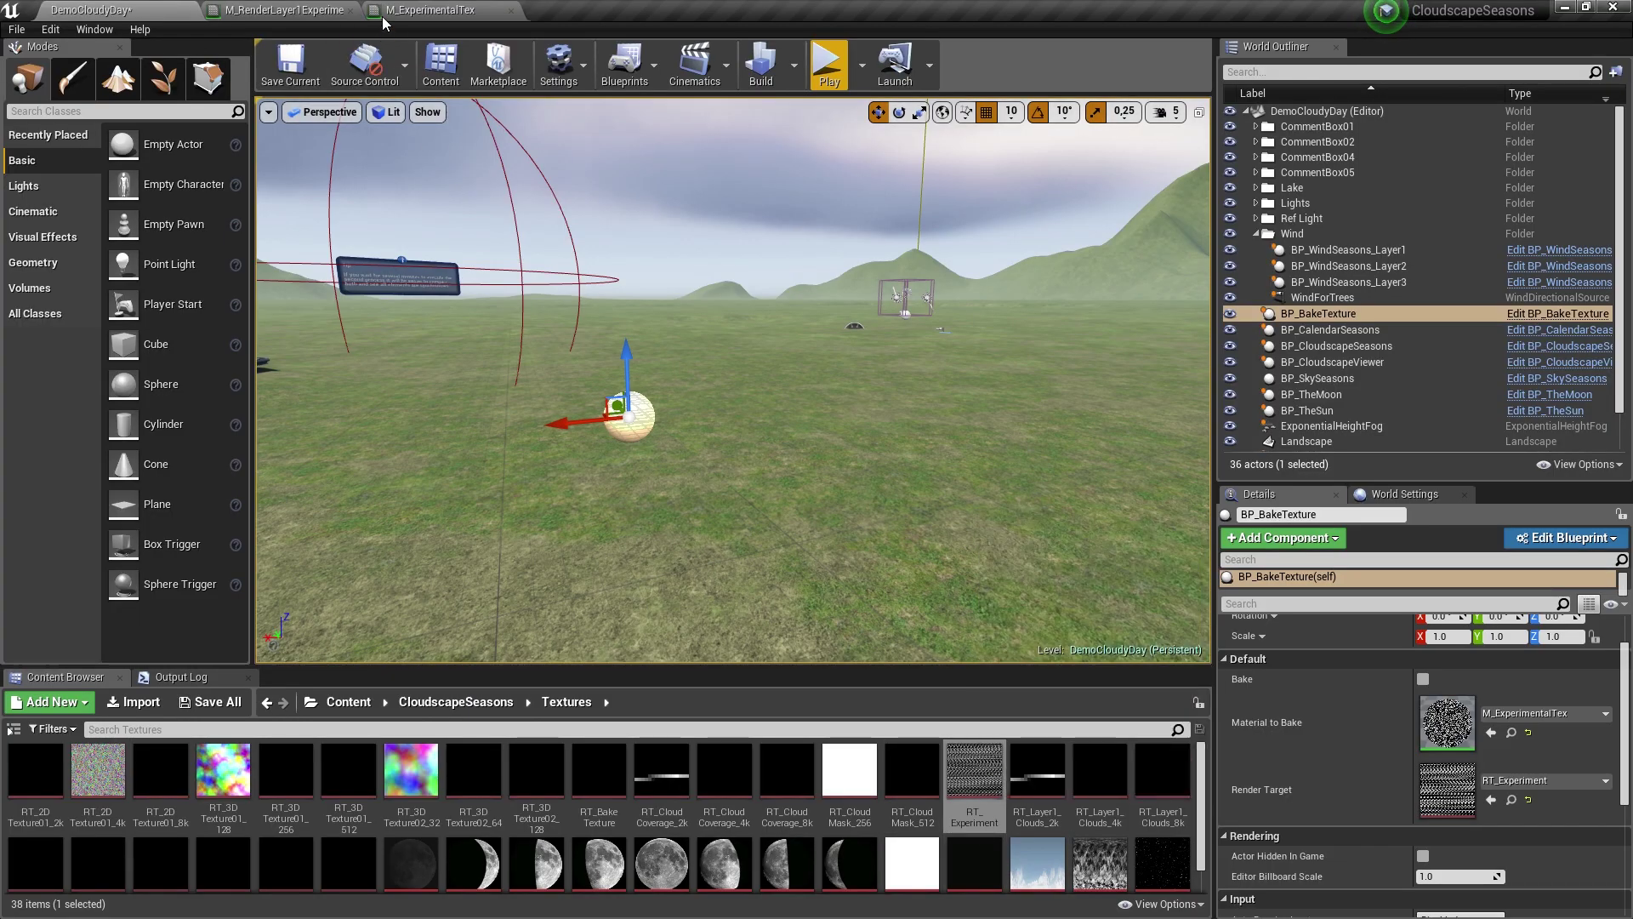
left_click(324, 10)
left_click(222, 720)
left_click(25, 78)
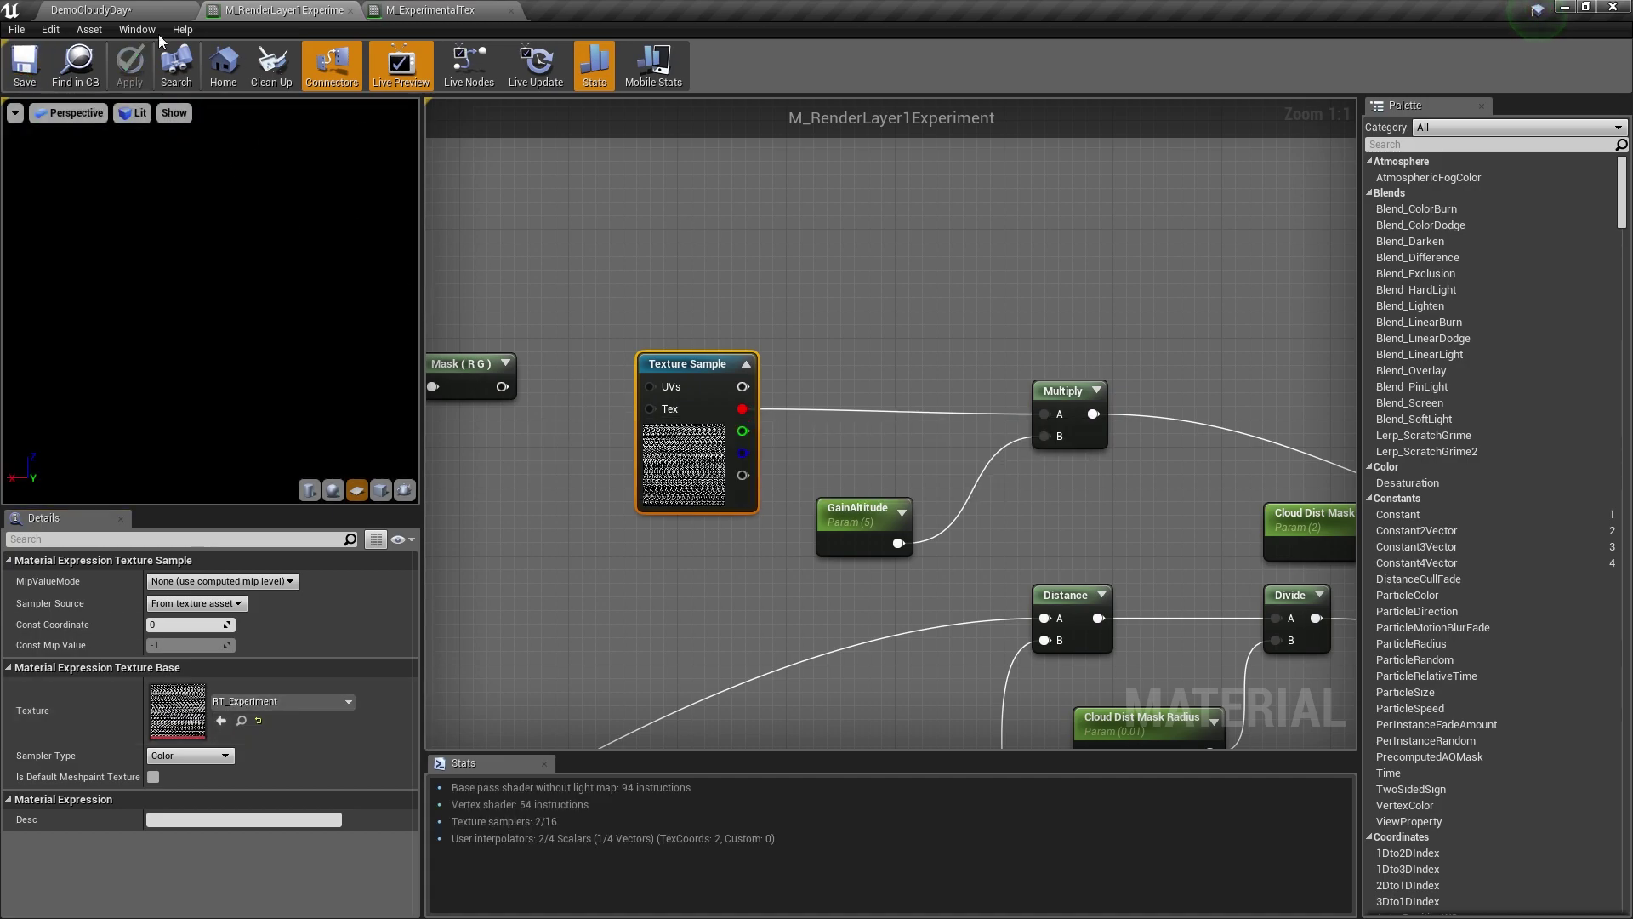
Play the DemoCloudyDay level to preview the clouds with the new texture, and stop the play session.
left_click(128, 10)
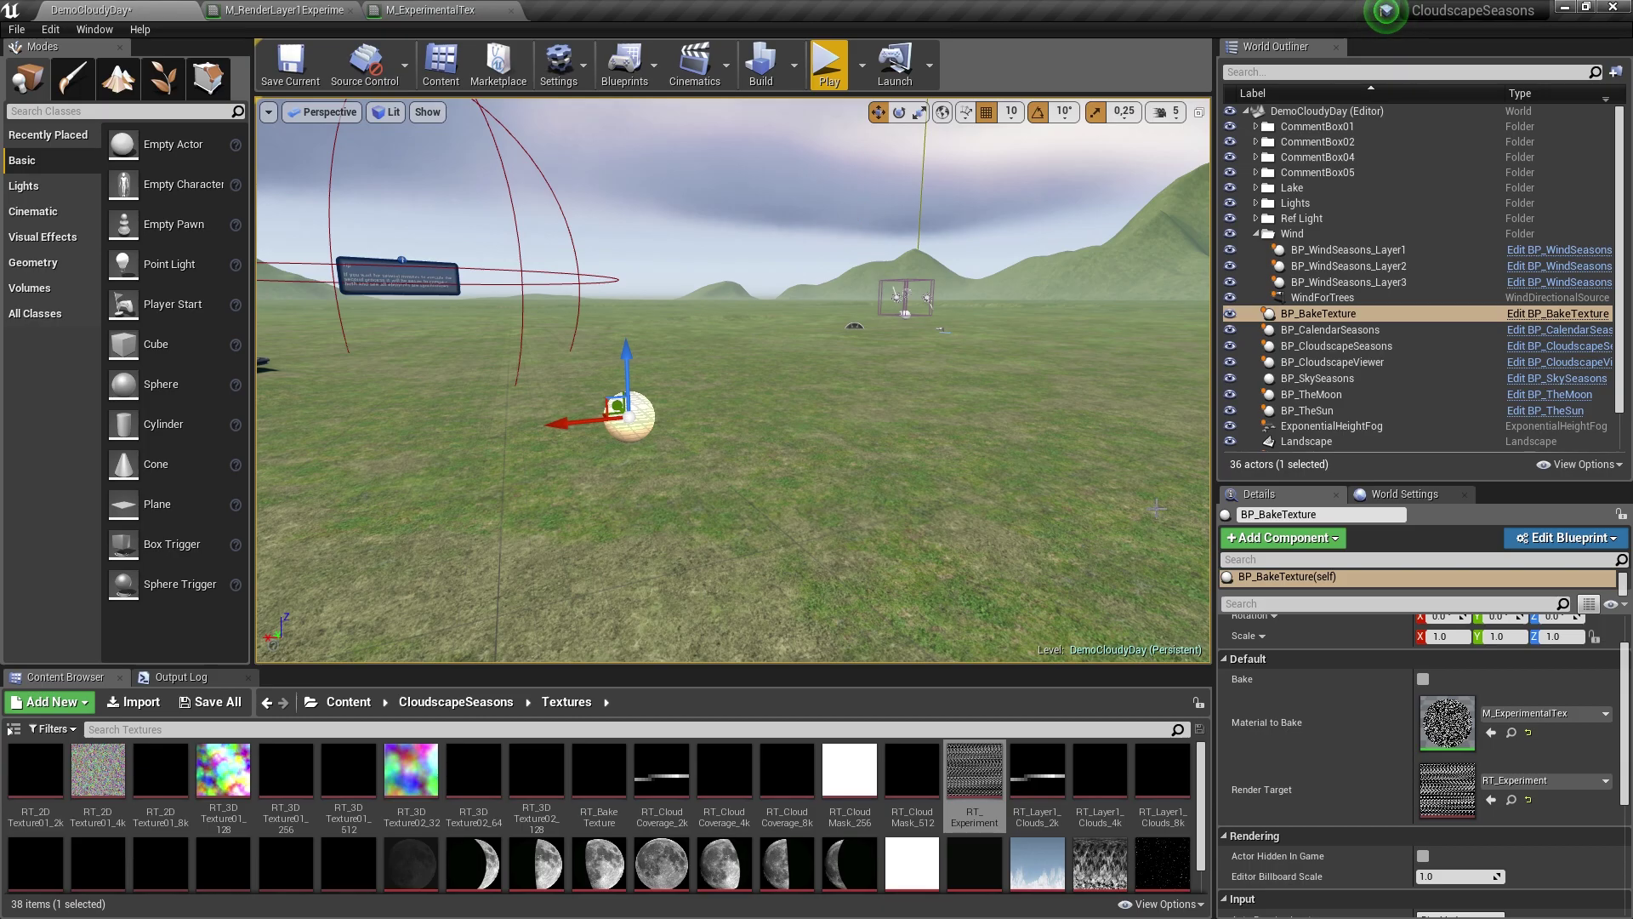
left_click(829, 64)
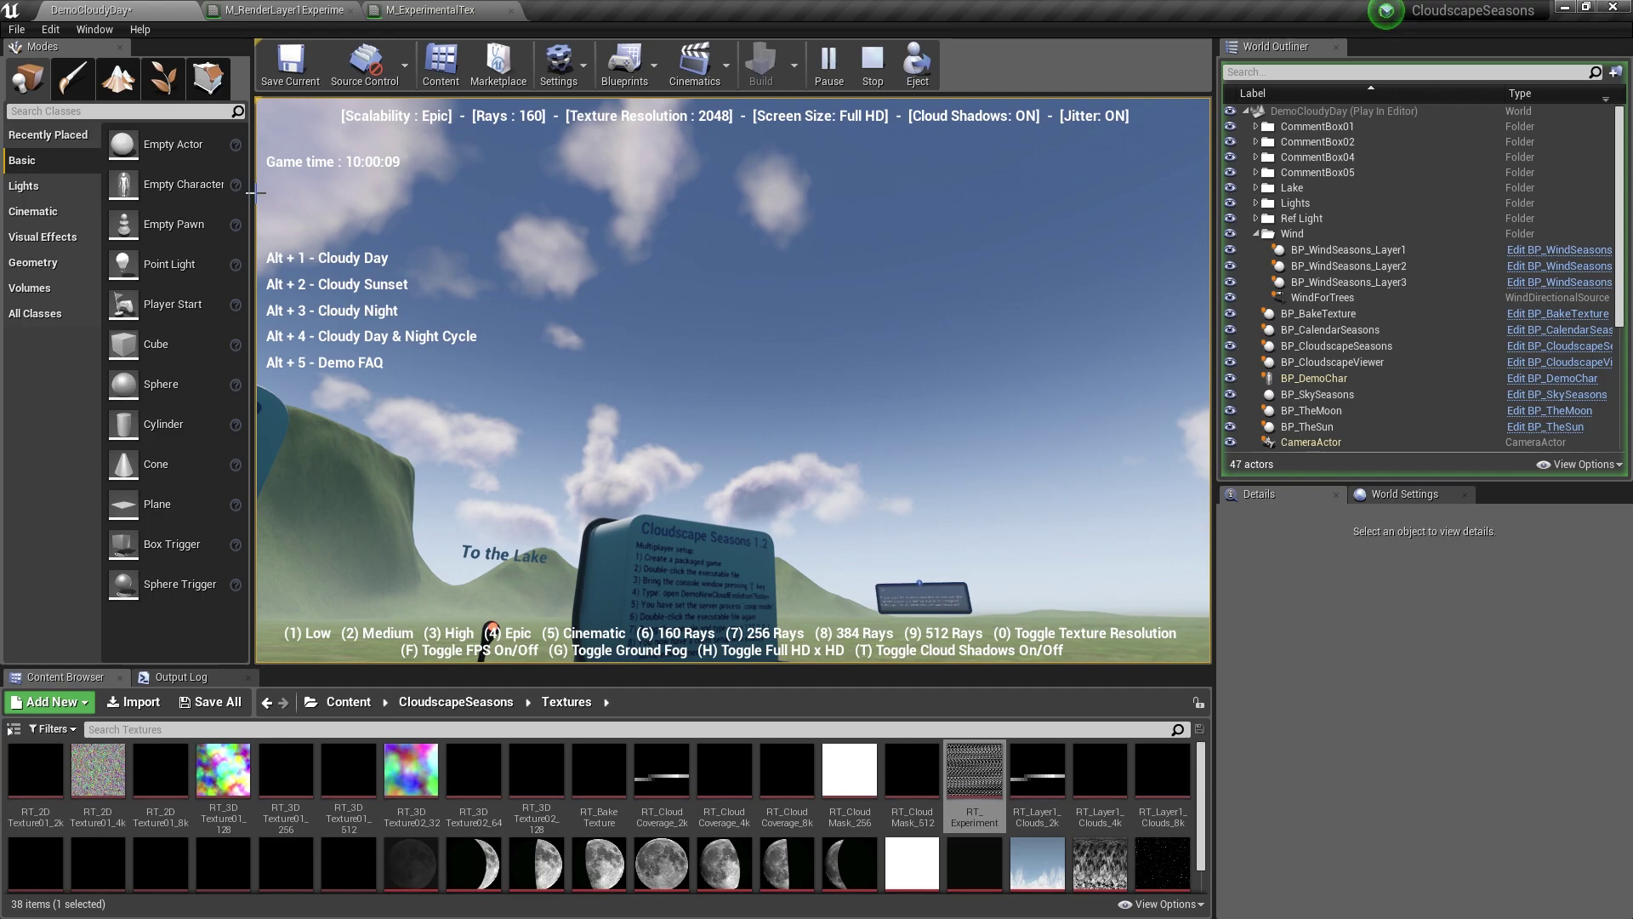
key("Escape")
Set the GainAltitude parameter's default value to 10 in M_RenderLayer1Experiment and save the material.
left_click(285, 10)
left_click(838, 545)
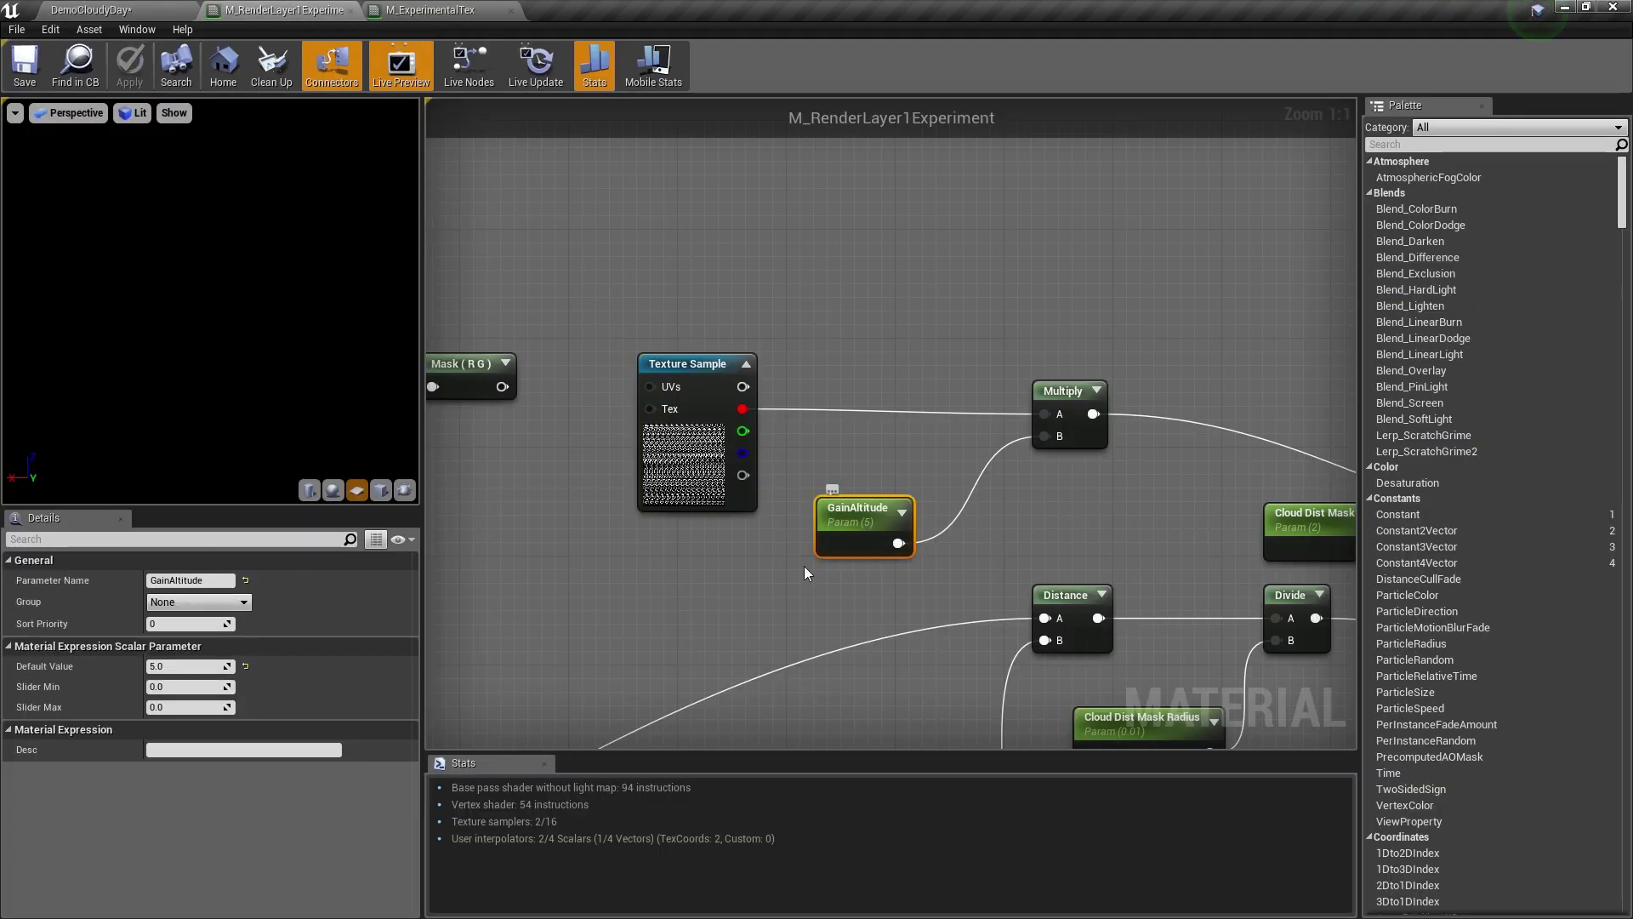
left_click(185, 666)
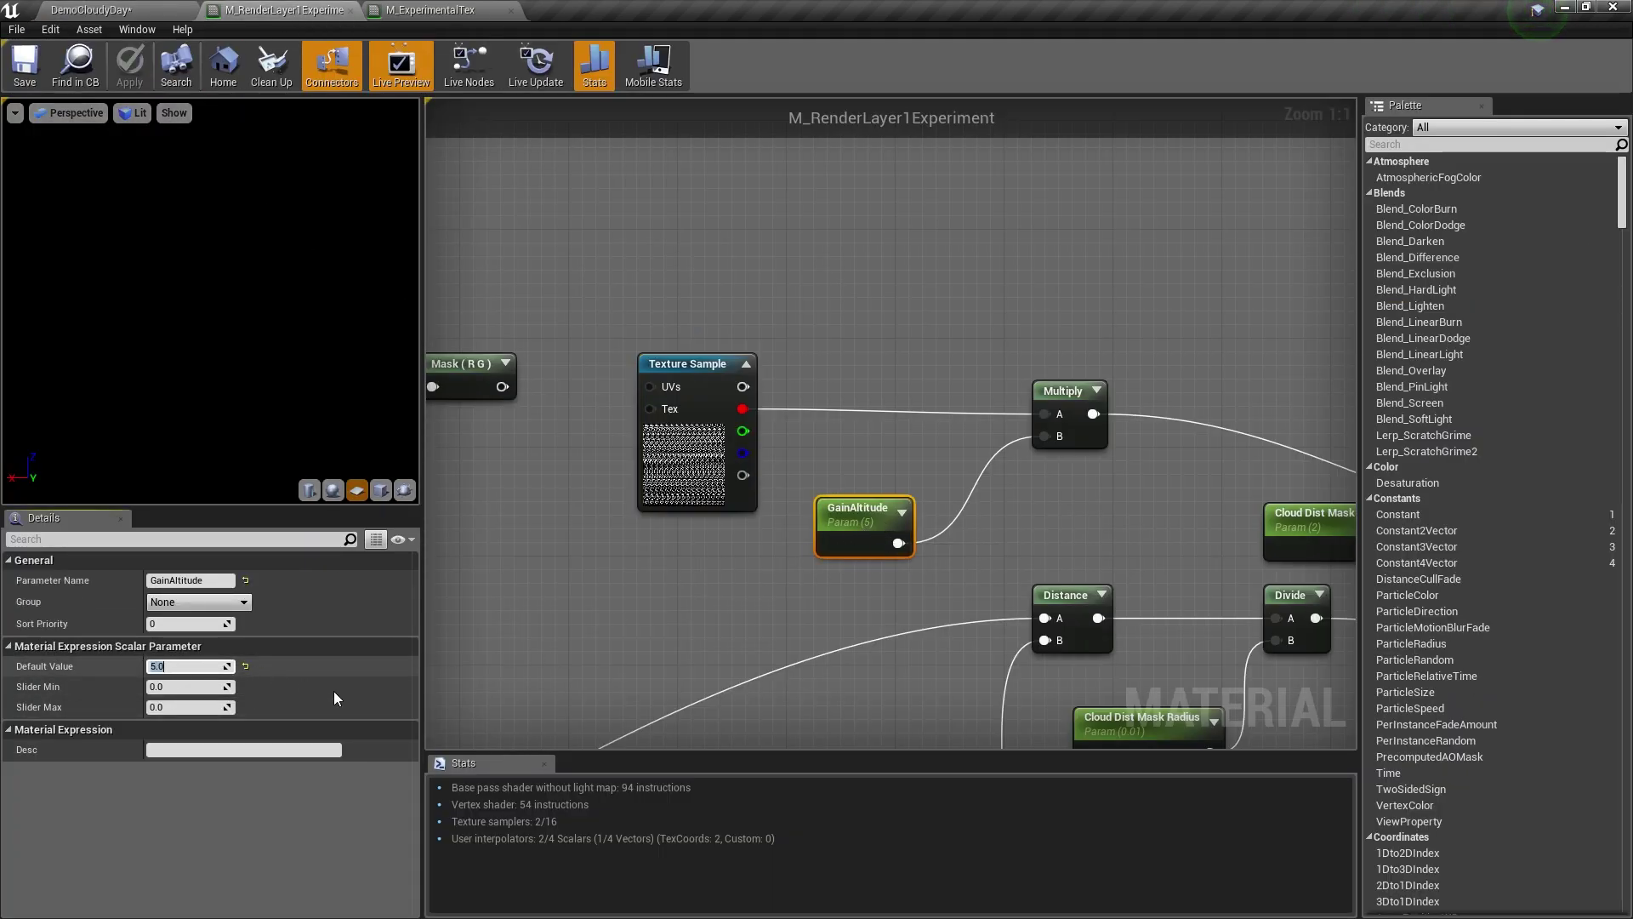
type("10")
key("Return")
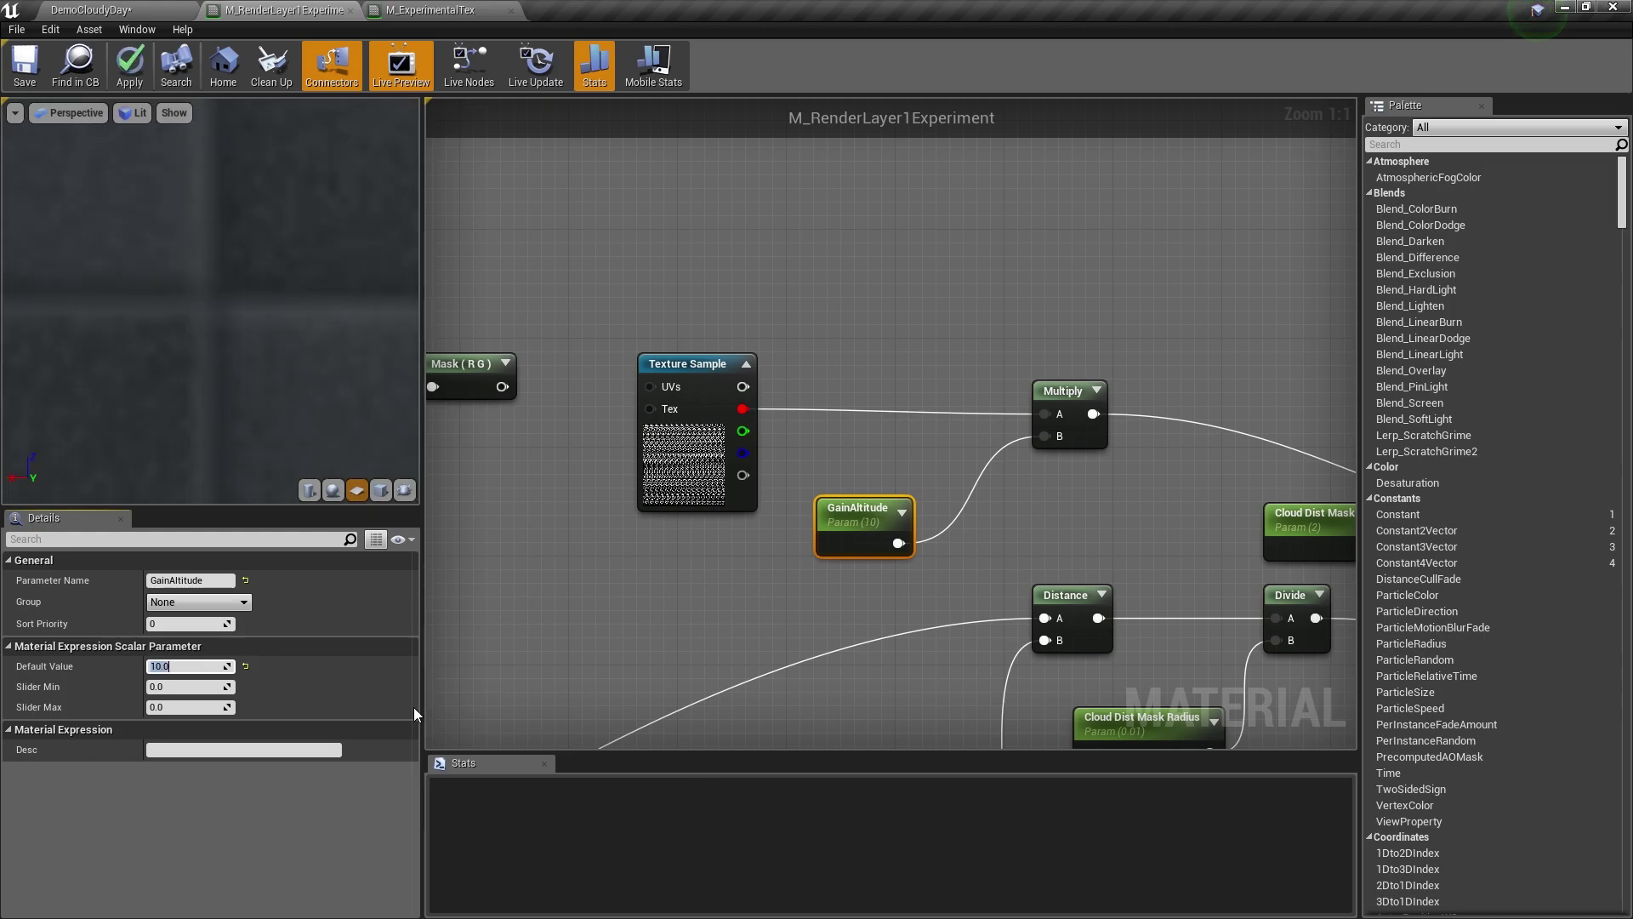
left_click(32, 72)
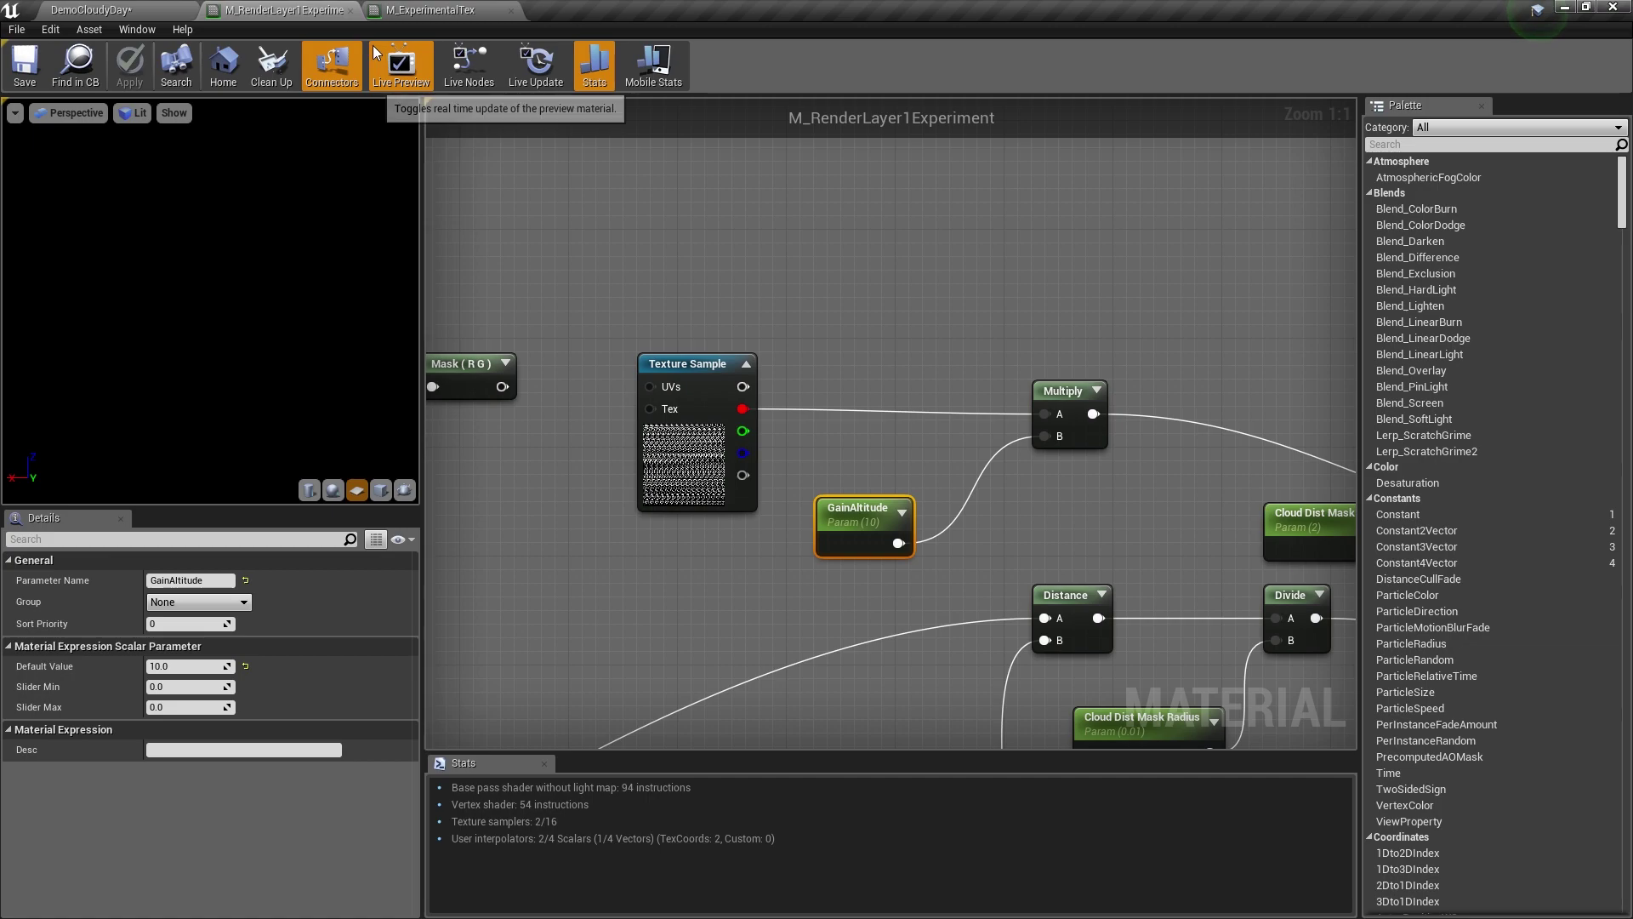
Review the M_ExperimentalTex node graph and play the level to check the clouds with the changed altitude gain.
left_click(495, 10)
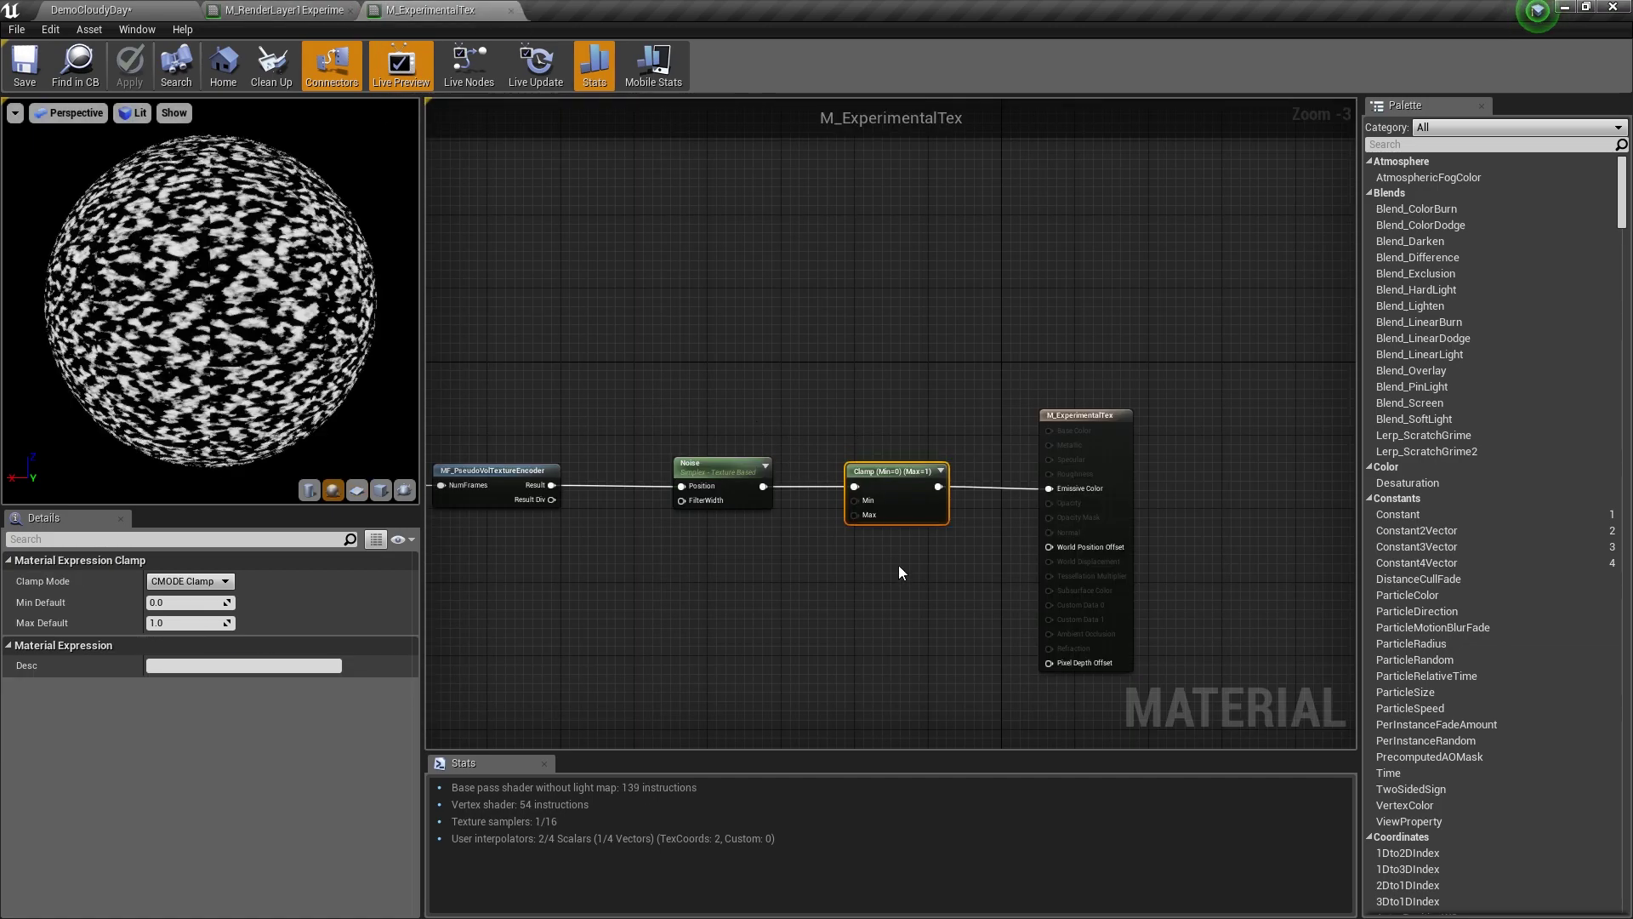
right_click_drag(899, 566, 770, 582)
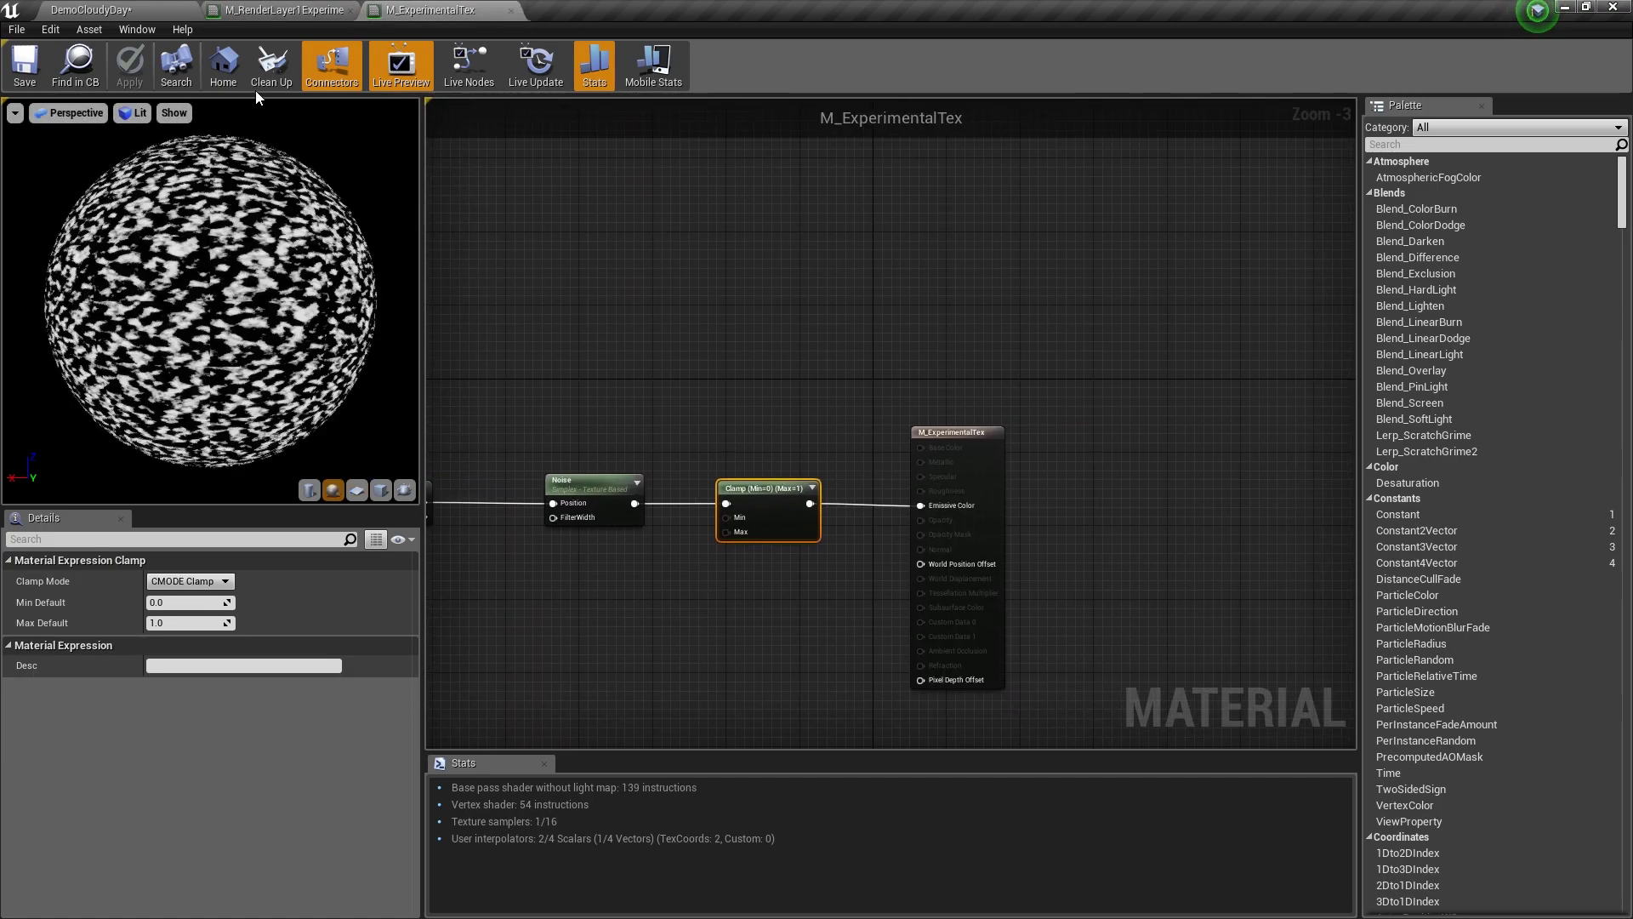
left_click(145, 10)
left_click(829, 64)
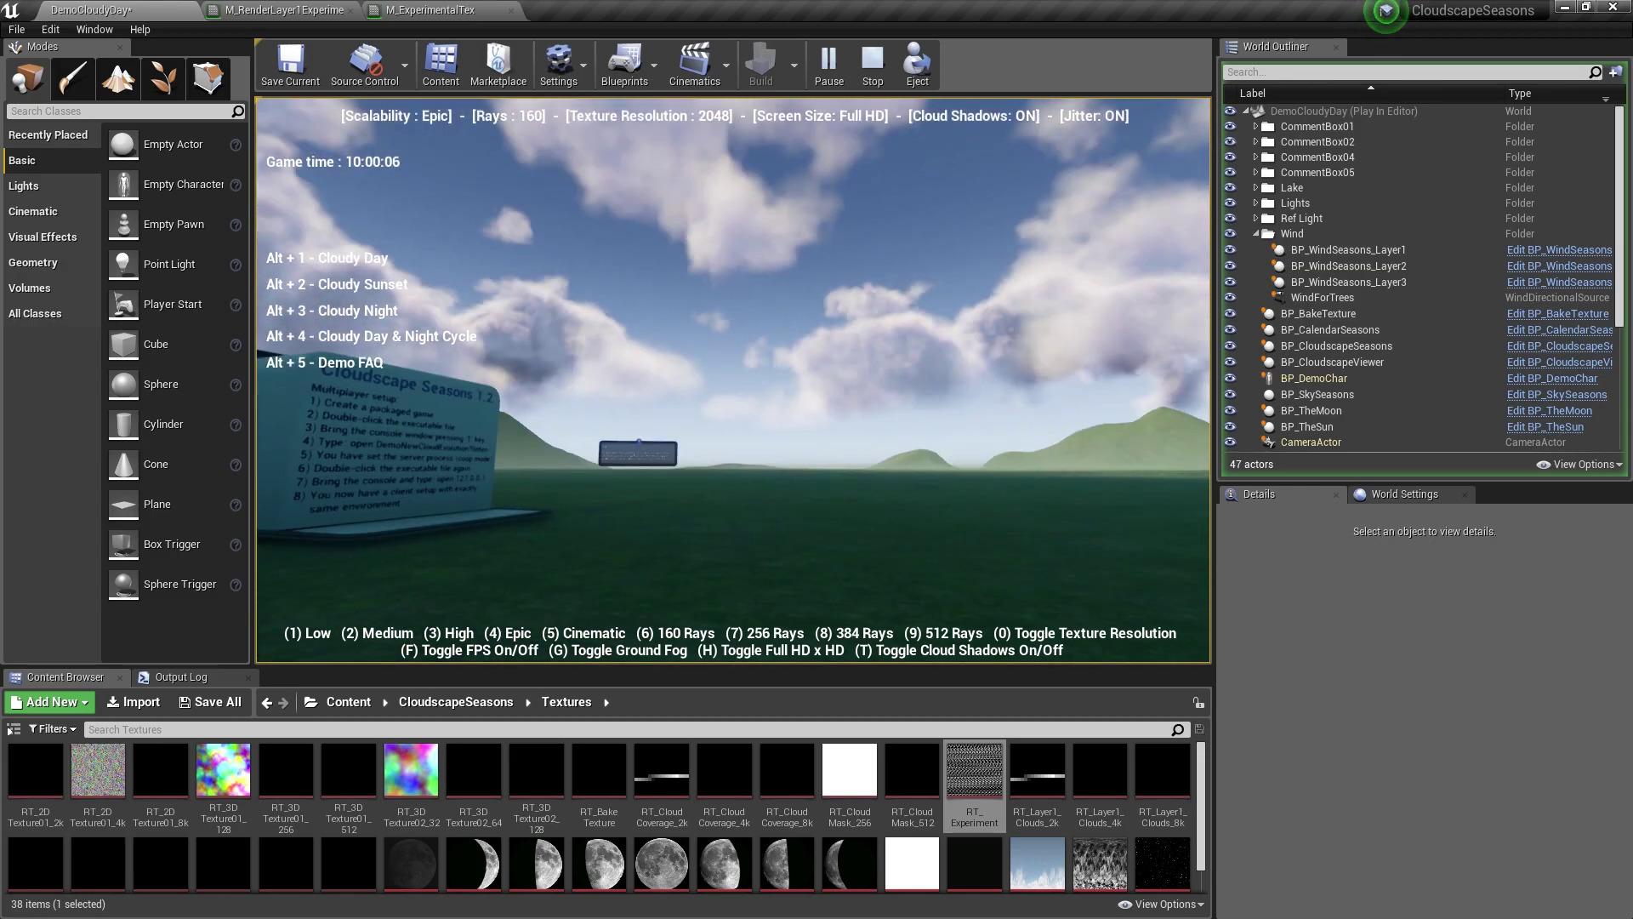
key("Escape")
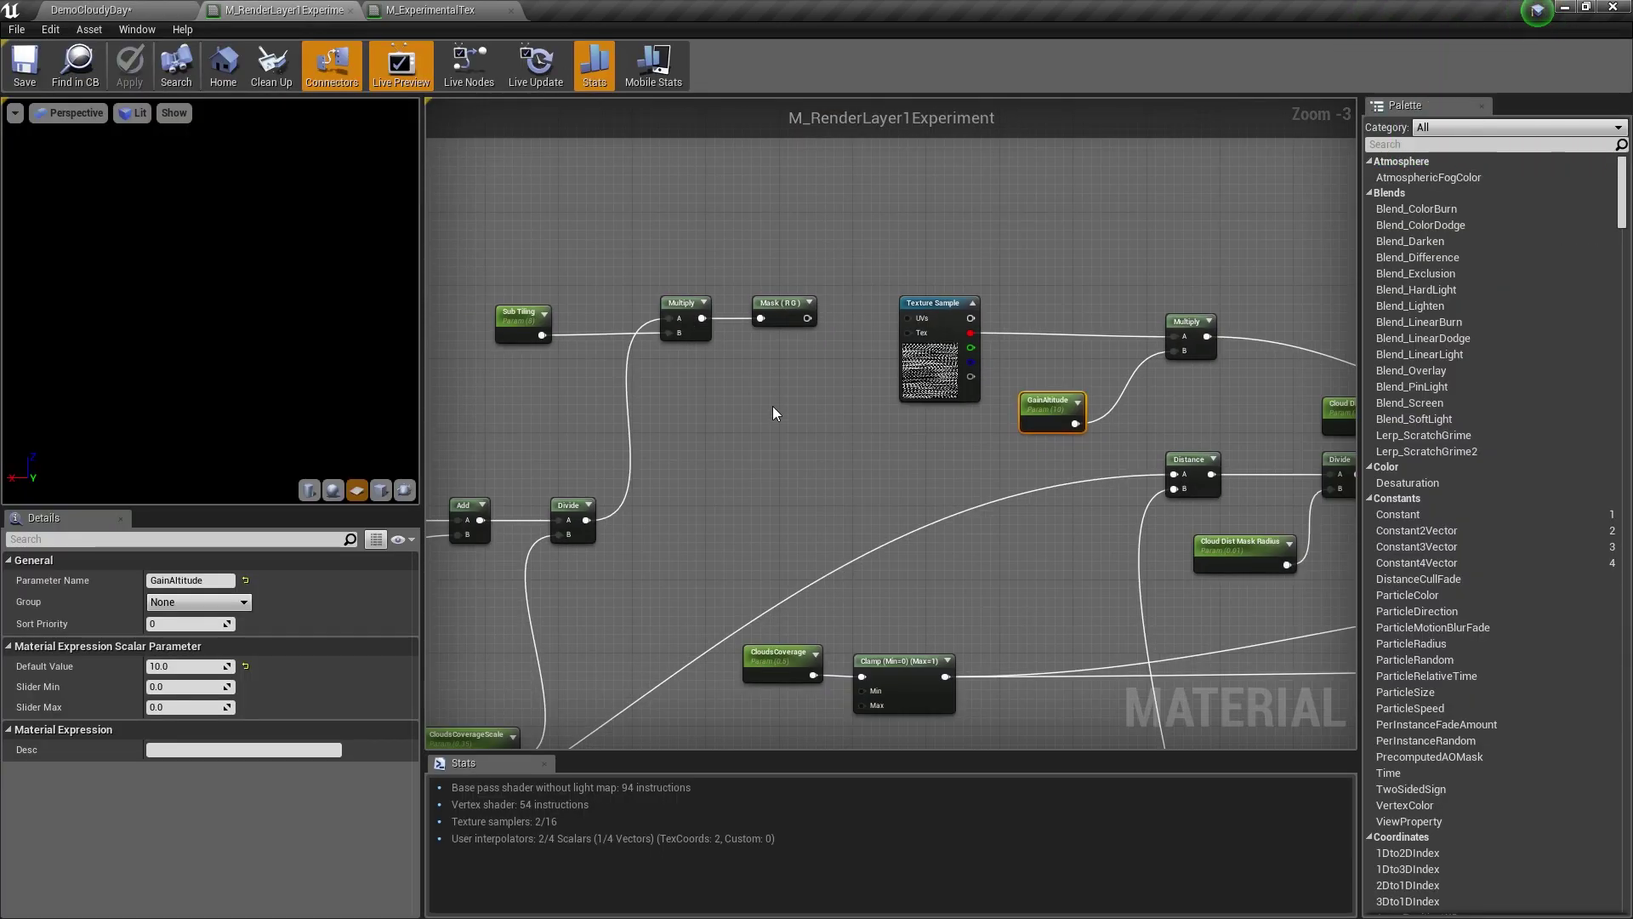
Examine the TexCoord and CloudsMapMasking nodes in the inclusion or exclusion mask section of M_RenderLayer1Experiment.
right_click_drag(773, 405, 689, 197)
scroll(689, 199, "down", 2)
scroll(719, 444, "up", 2)
scroll(717, 451, "up", 1)
right_click_drag(540, 620, 672, 564)
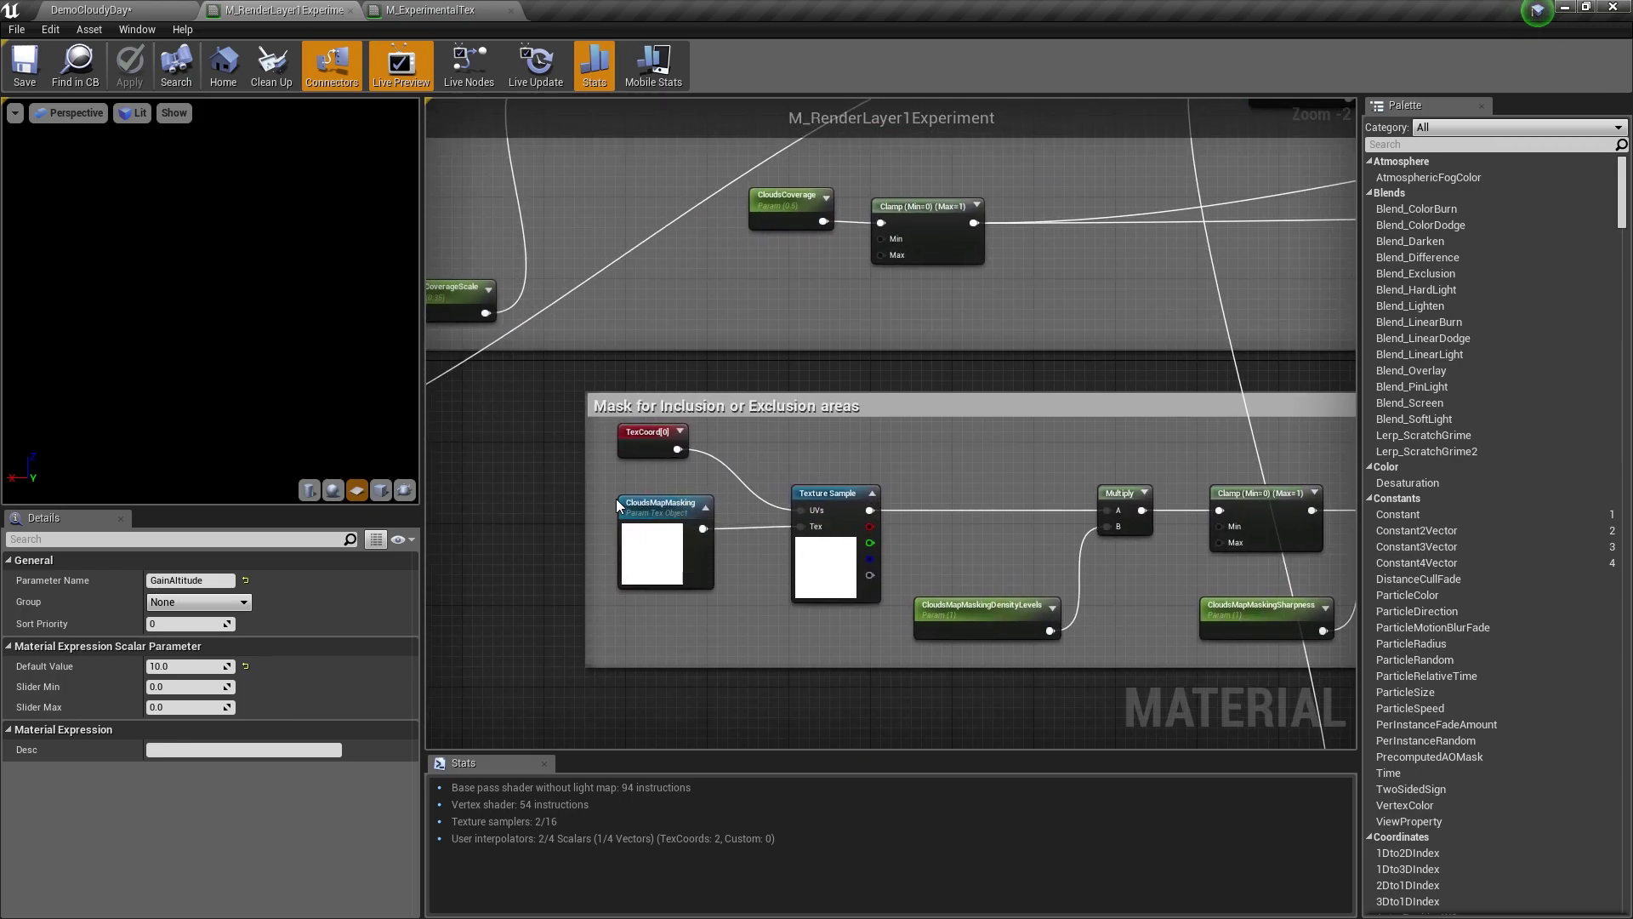
right_click_drag(655, 464, 784, 471)
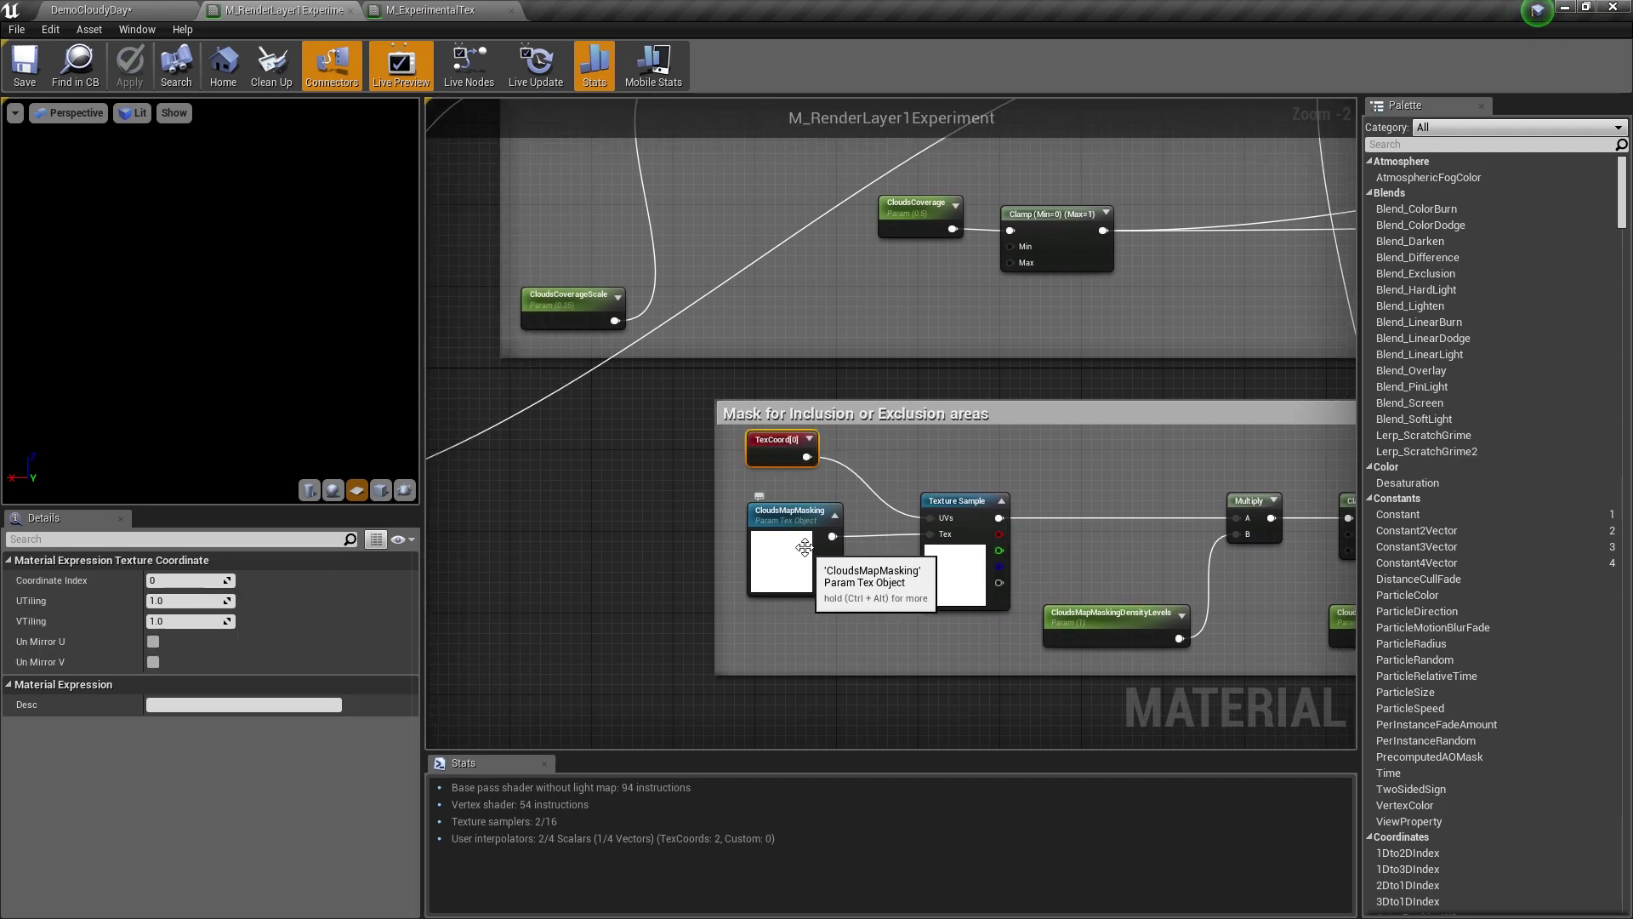
Inspect the Layer 1 Map Mask Texture and its related mask settings on the BP_CloudscapeSeasons actor.
left_click(91, 10)
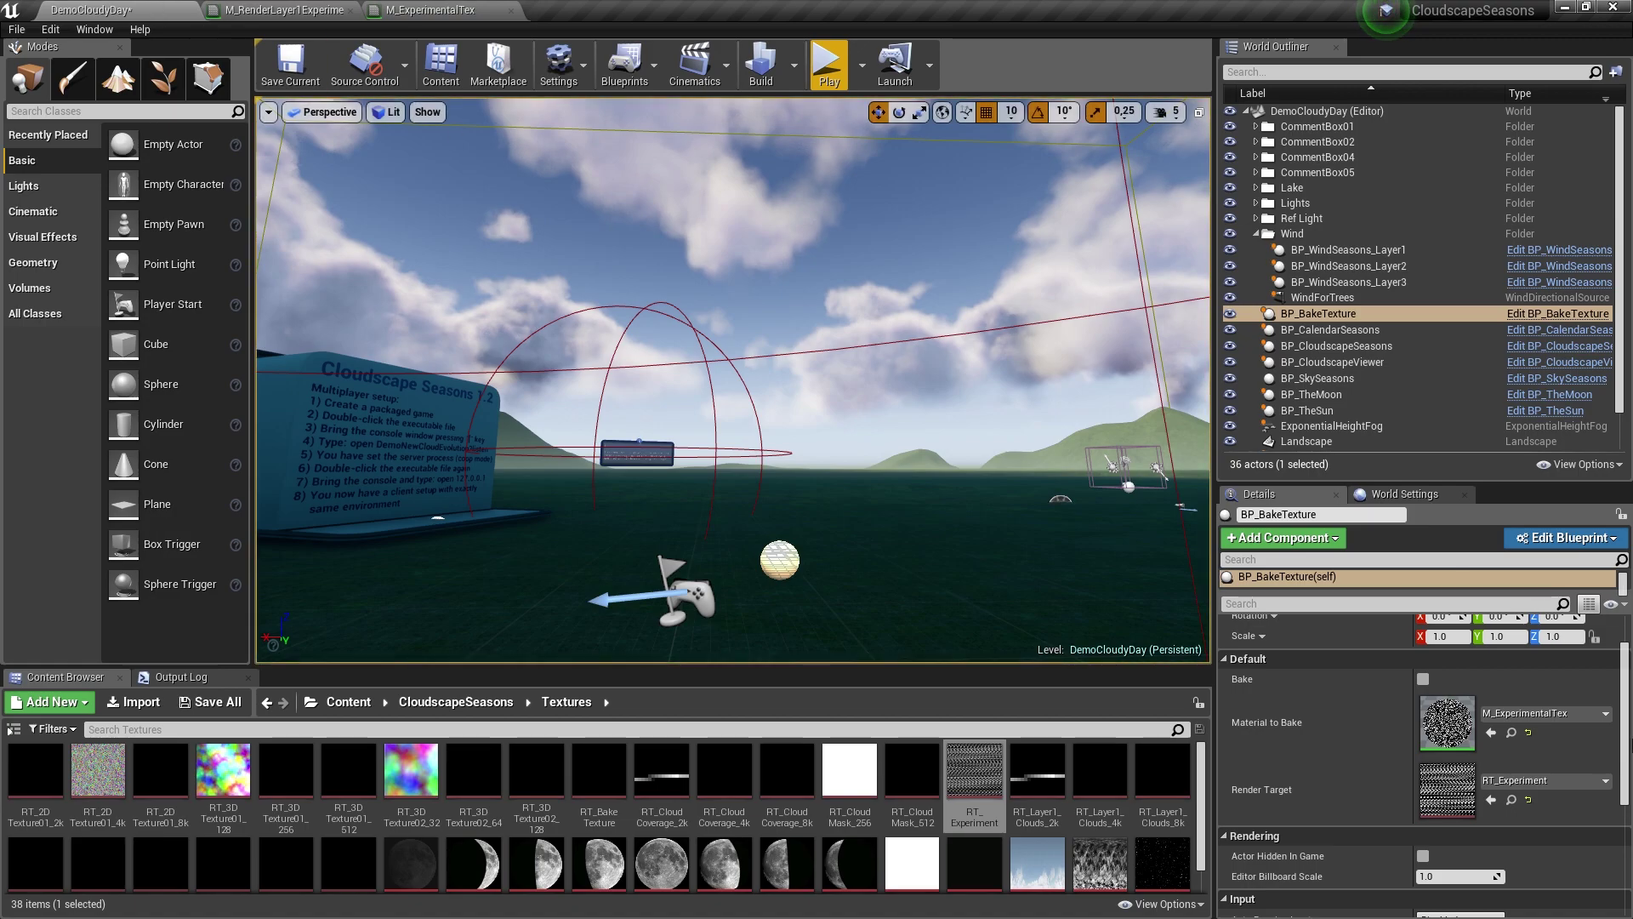
left_click(1338, 347)
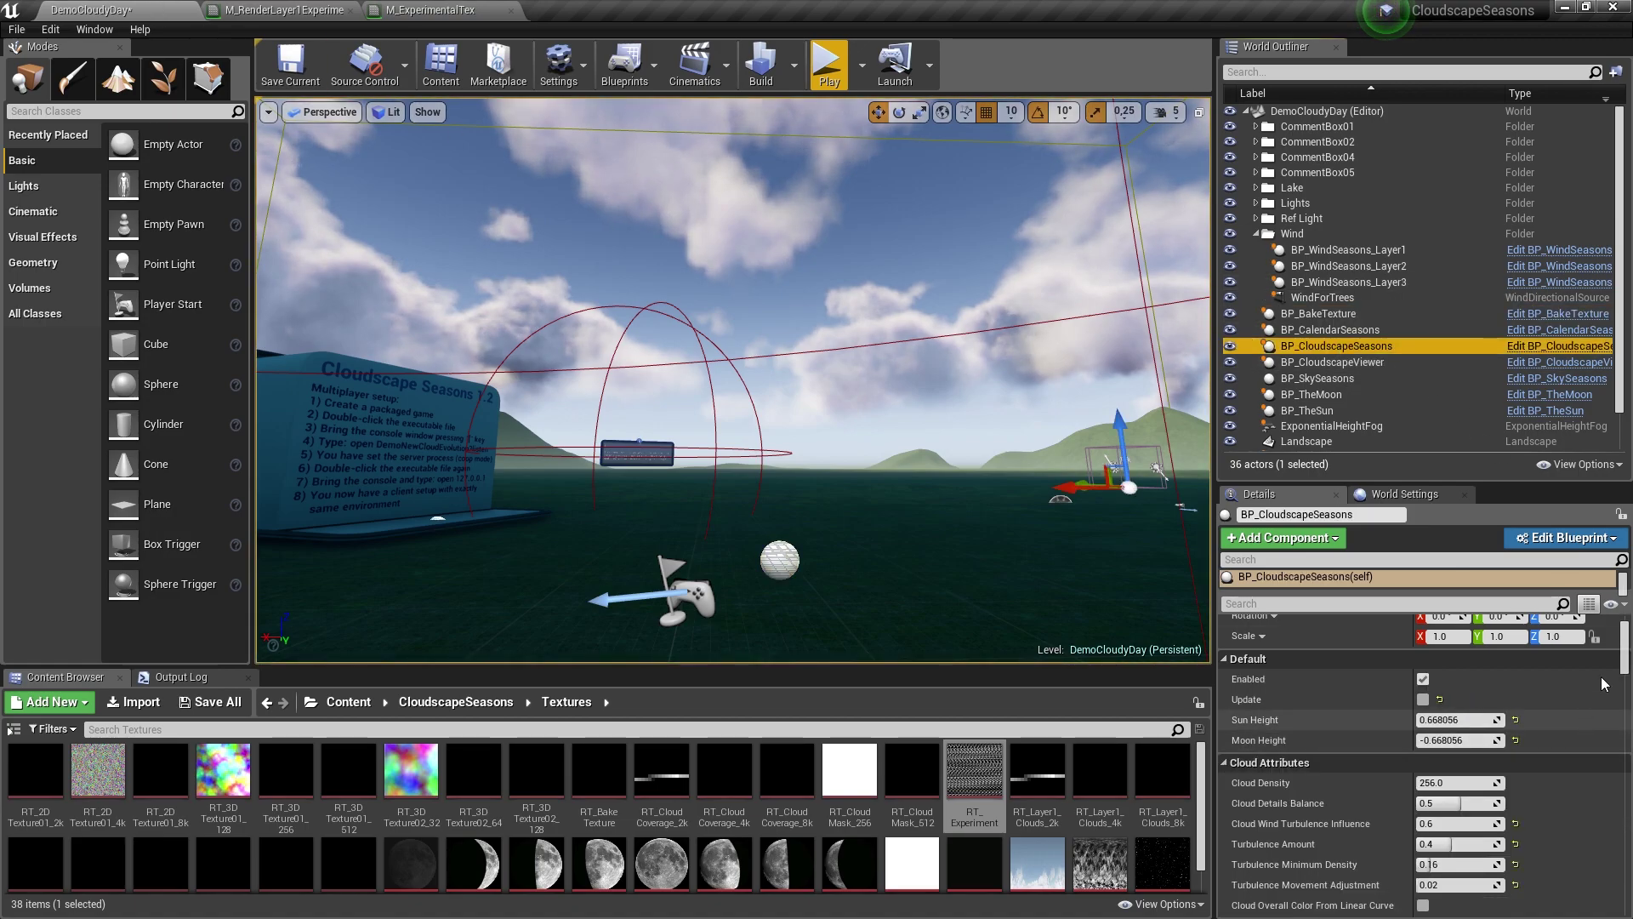
left_click_drag(1624, 664, 1629, 857)
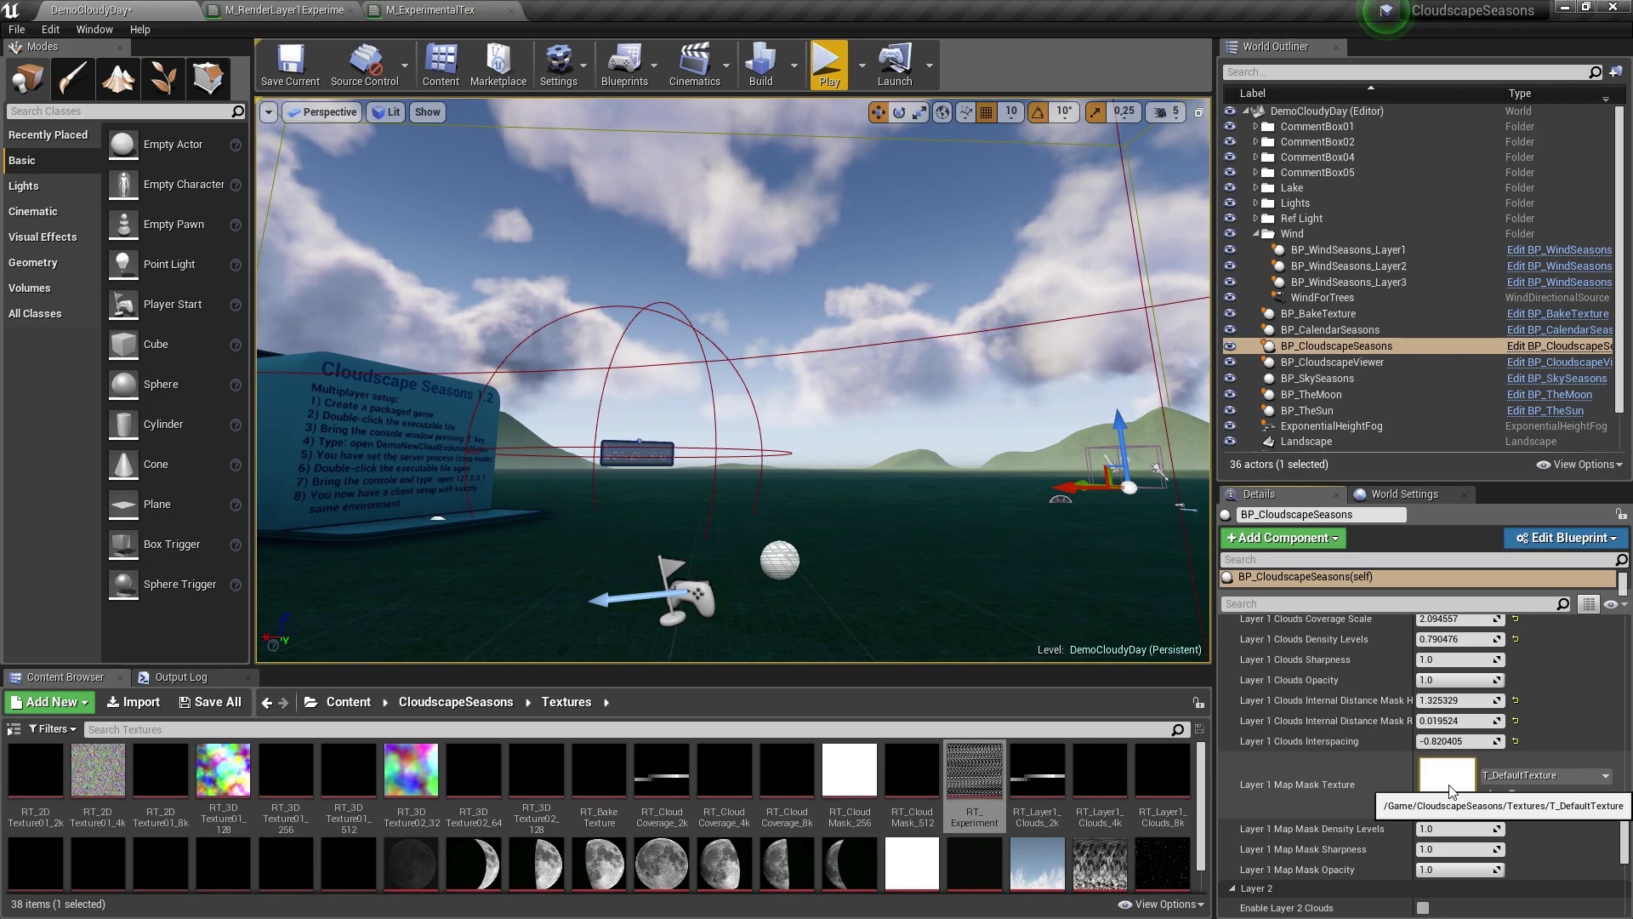
Trace the mask's density, sharpness and opacity nodes in M_RenderLayer1Experiment through to the Multiply chain near CloudsDensityLevels.
left_click(323, 15)
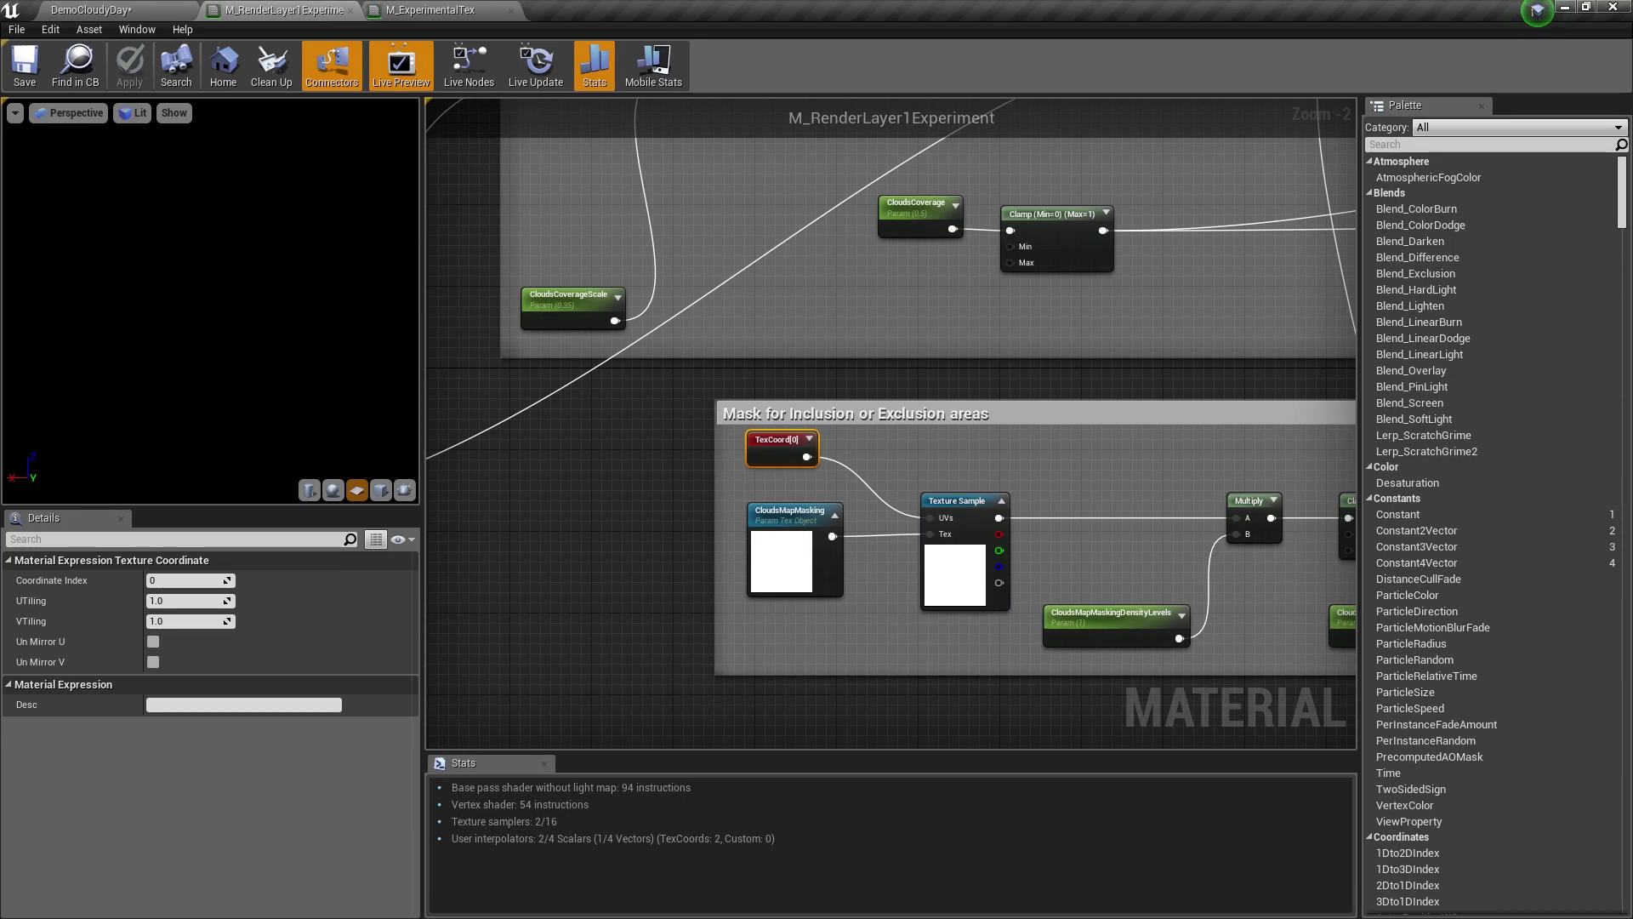
right_click_drag(955, 574, 612, 558)
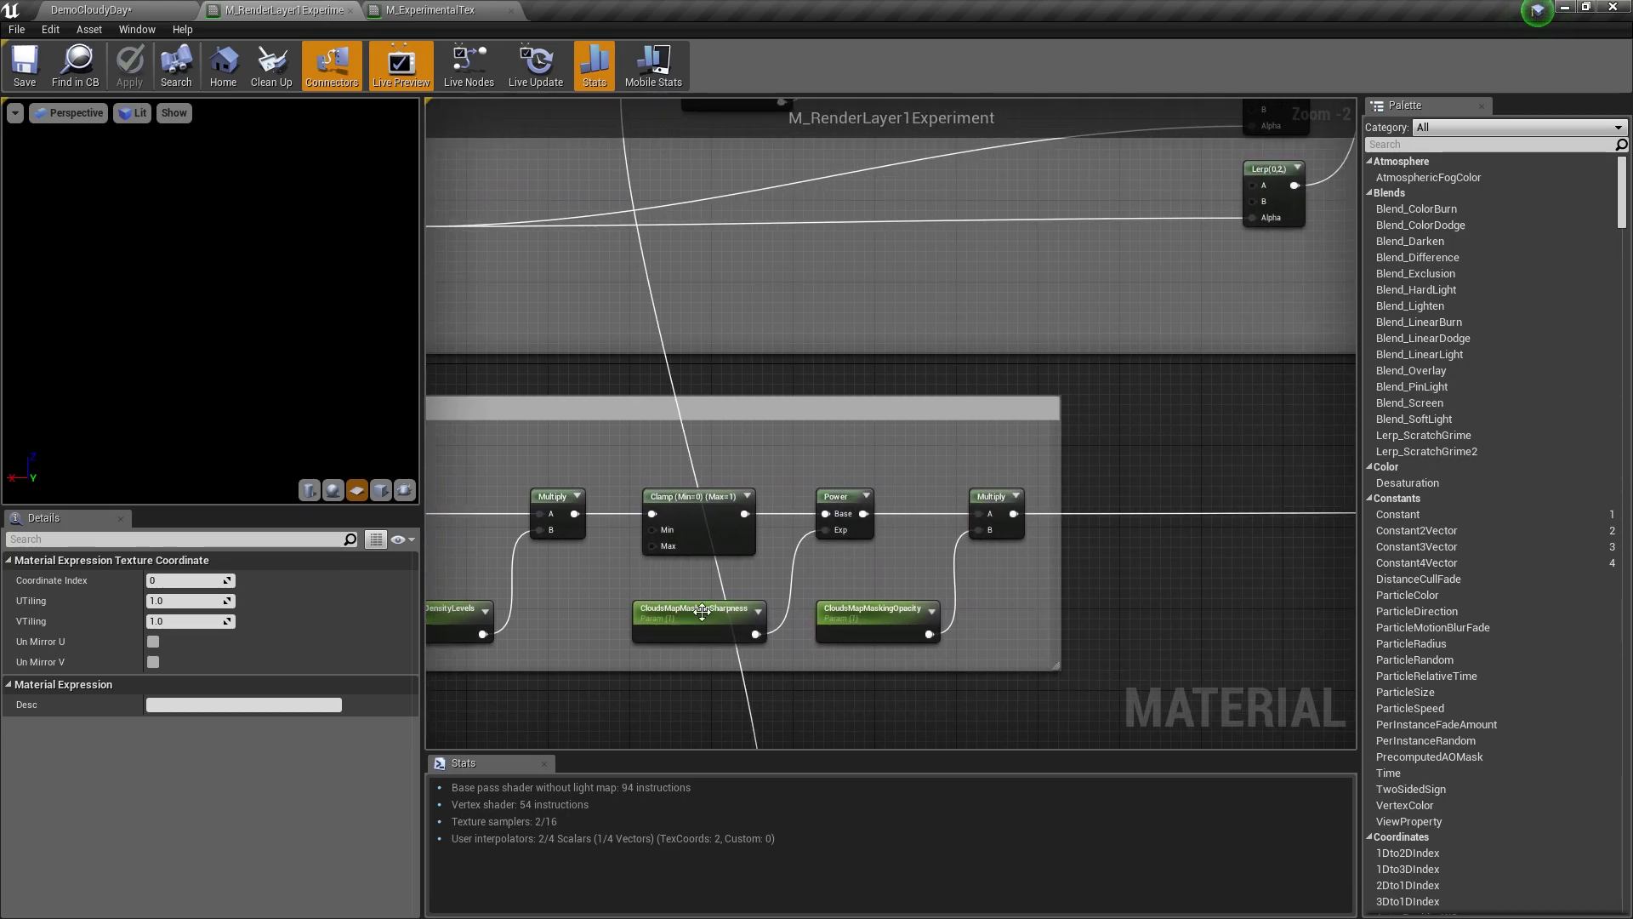
right_click_drag(1048, 584, 757, 533)
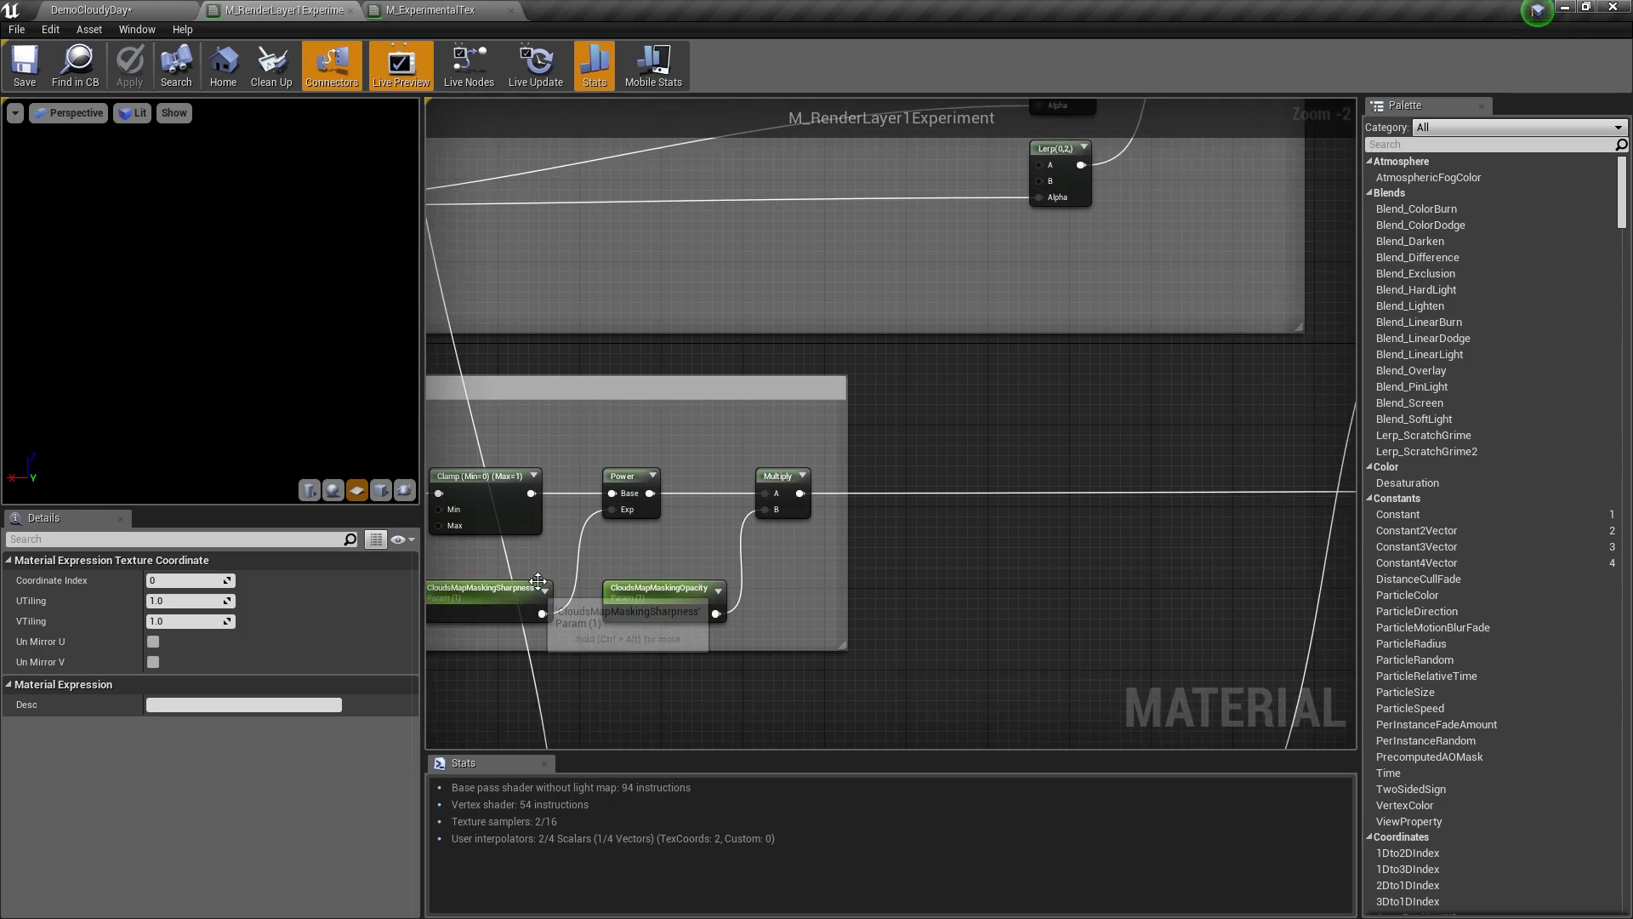
right_click_drag(1171, 603, 897, 591)
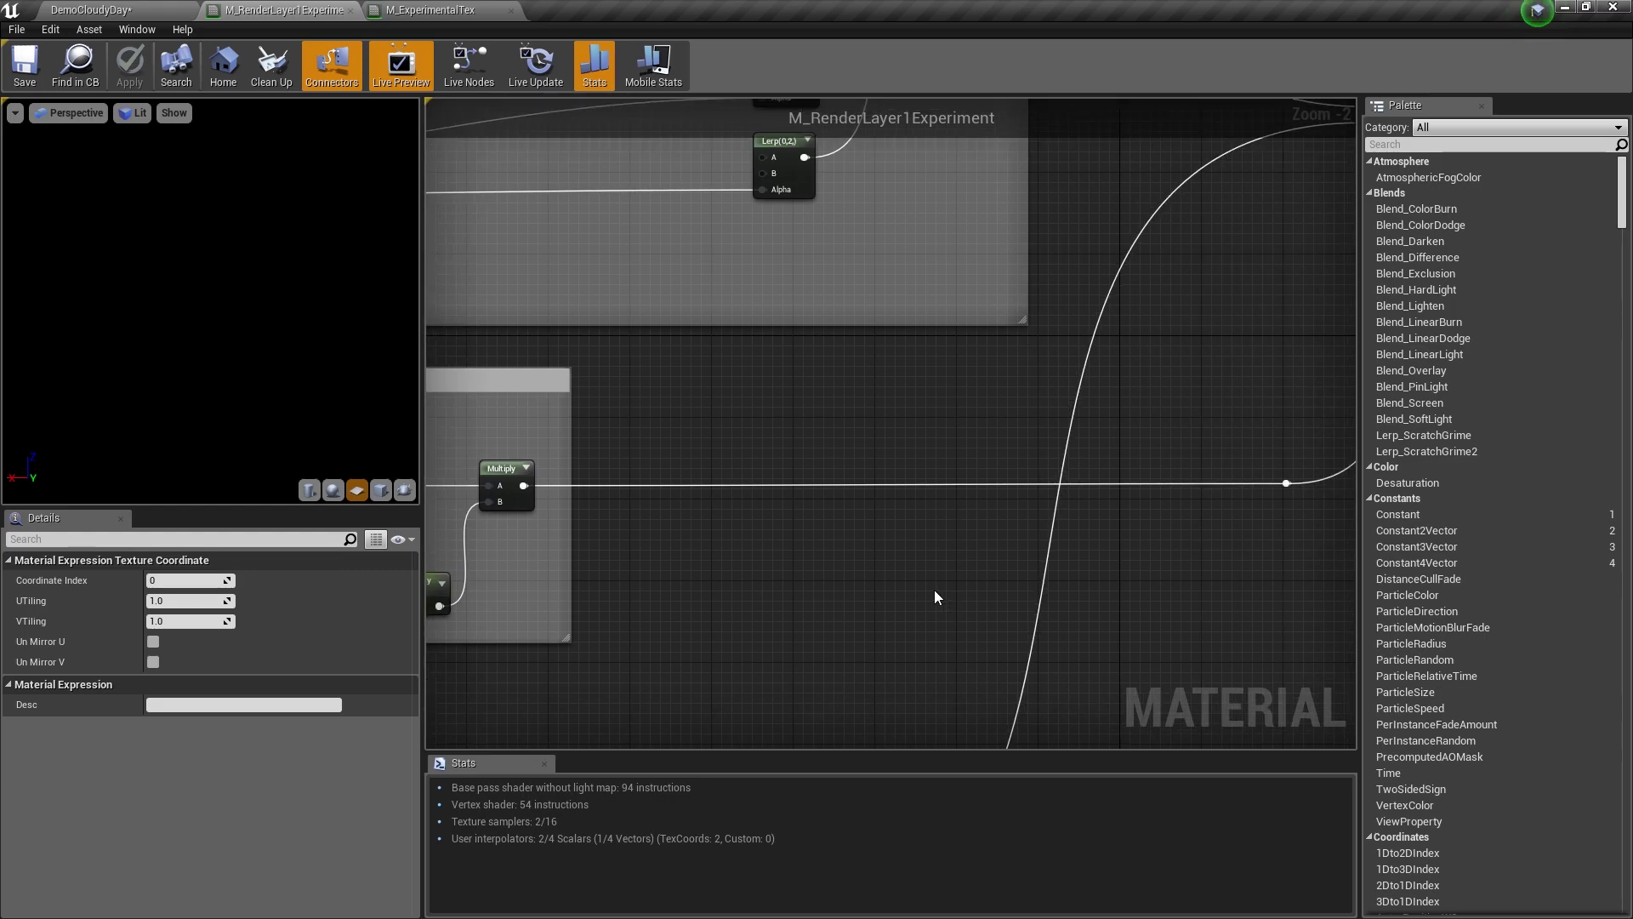
scroll(896, 590, "down", 2)
right_click_drag(1252, 383, 1003, 558)
scroll(1003, 558, "up", 3)
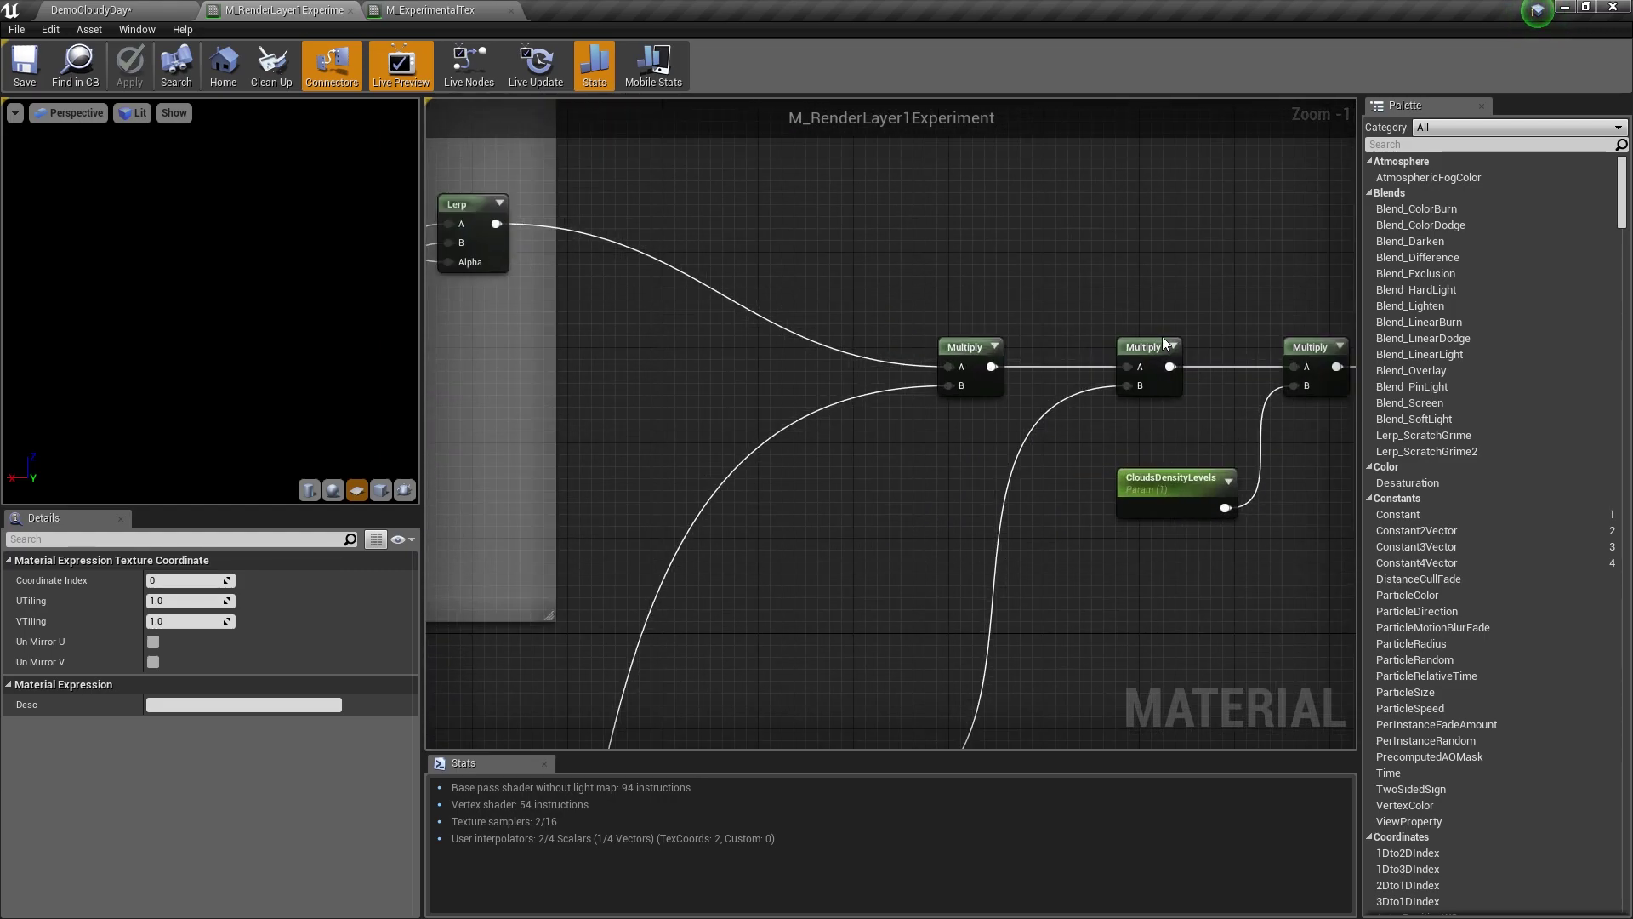
Examine the M_RenderLayer1Experiment cloud coverage nodes, from the distance mask and Lerp nodes back to the baked texture and map mask.
right_click_drag(902, 482, 1632, 695)
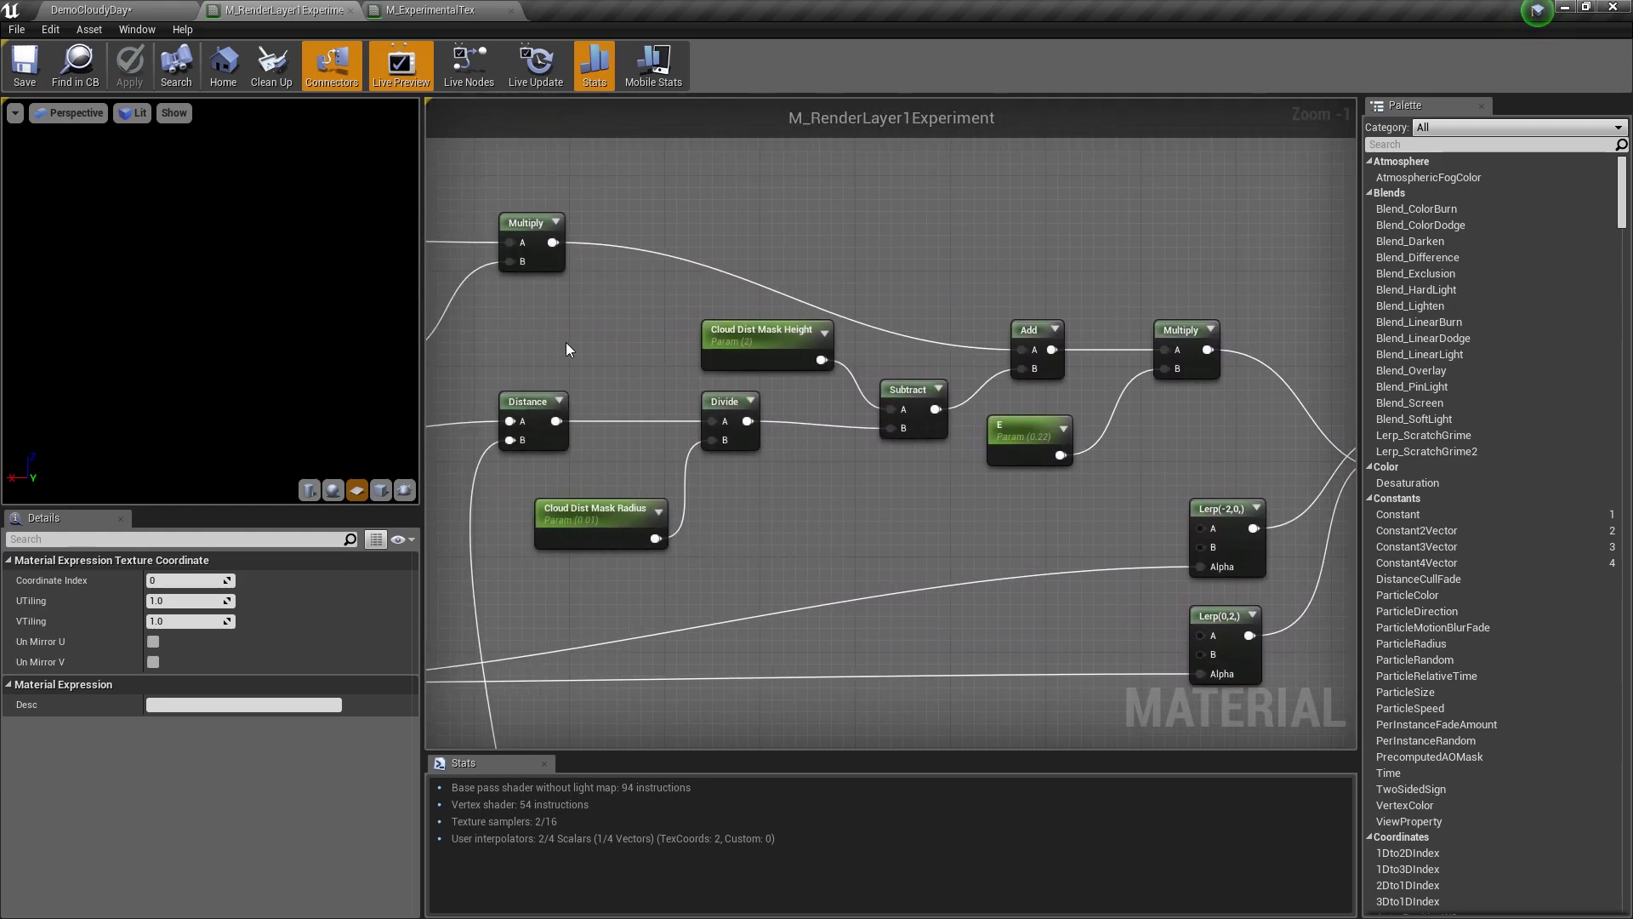
scroll(670, 426, "down", 2)
right_click_drag(1109, 534, 243, 458)
right_click_drag(715, 485, 1358, 552)
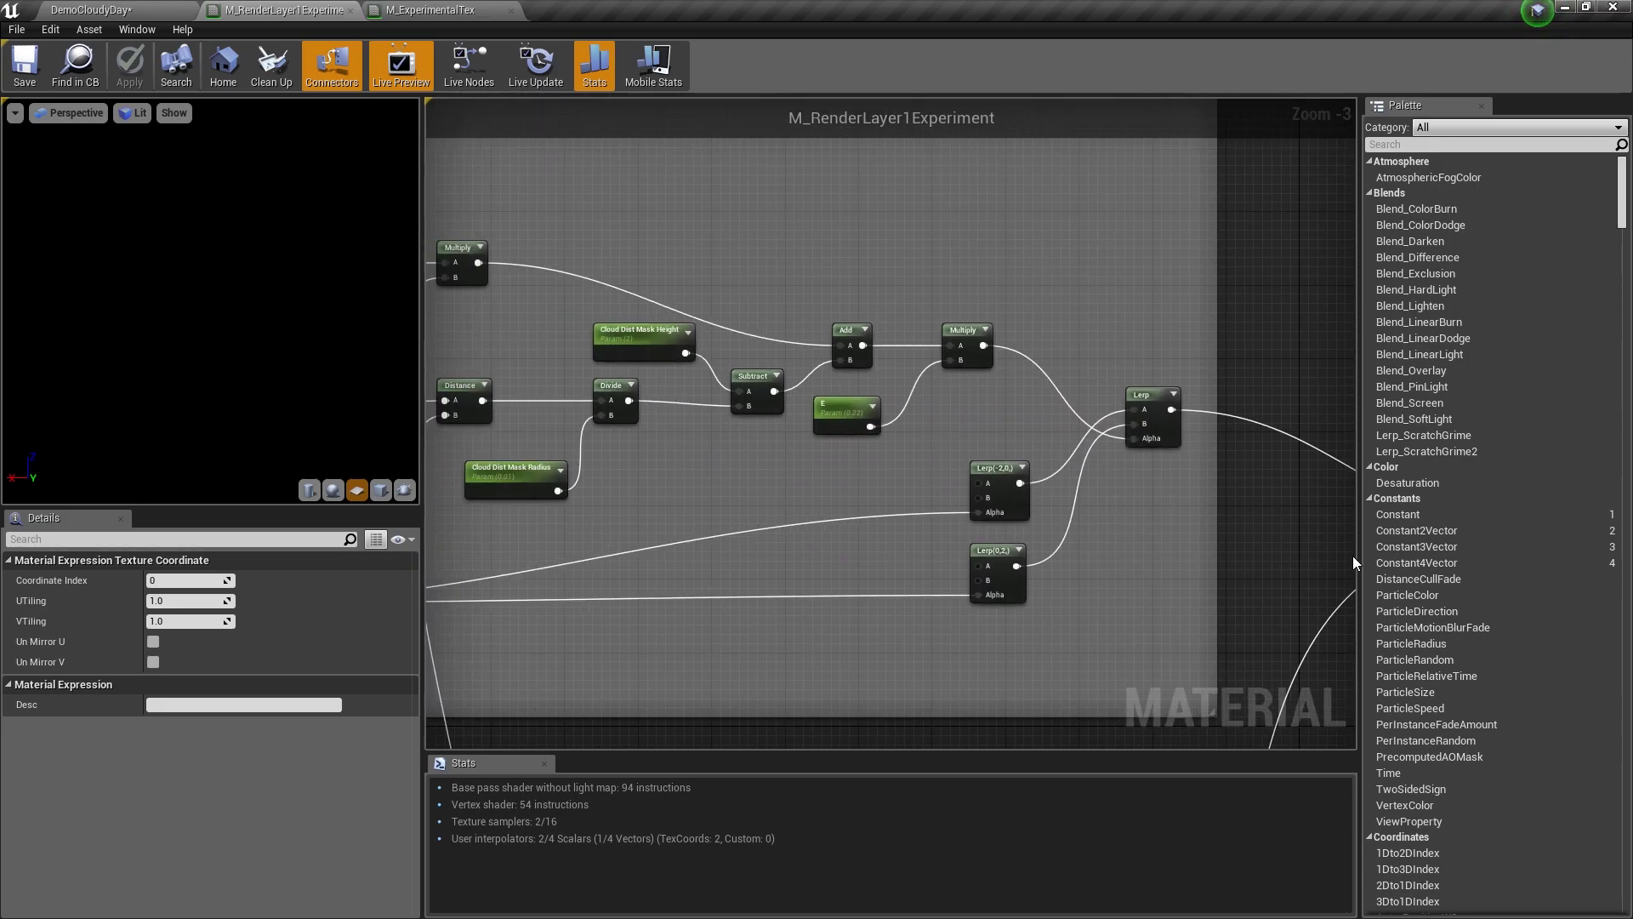
scroll(716, 490, "down", 2)
right_click_drag(715, 490, 979, 482)
scroll(749, 447, "up", 2)
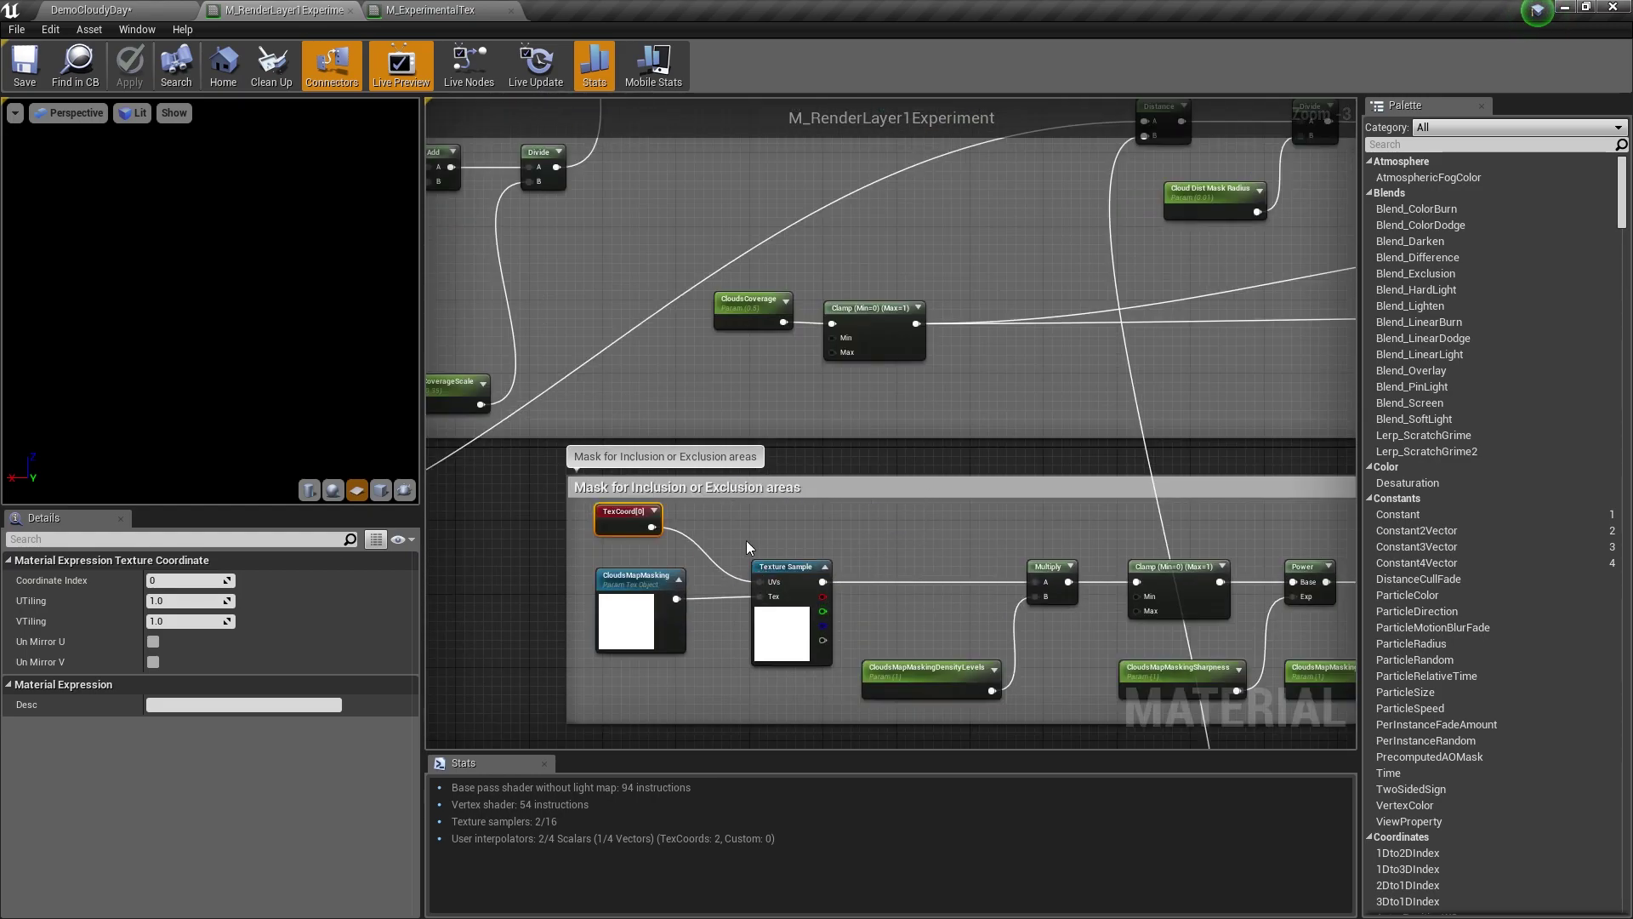
right_click_drag(745, 535, 781, 791)
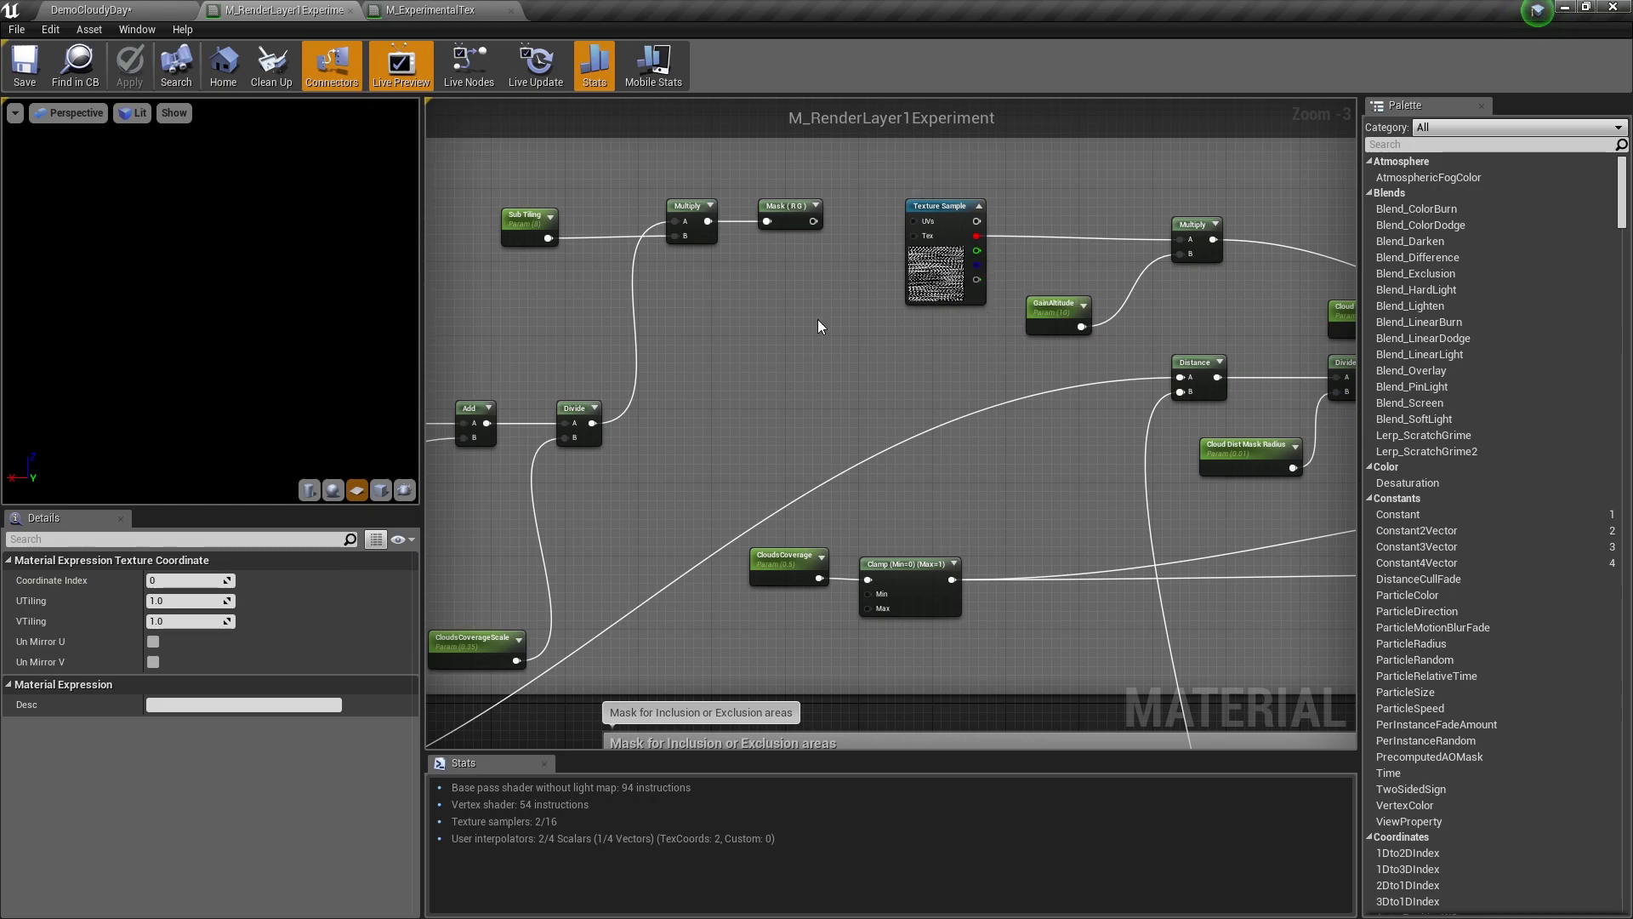
right_click_drag(609, 507, 848, 145)
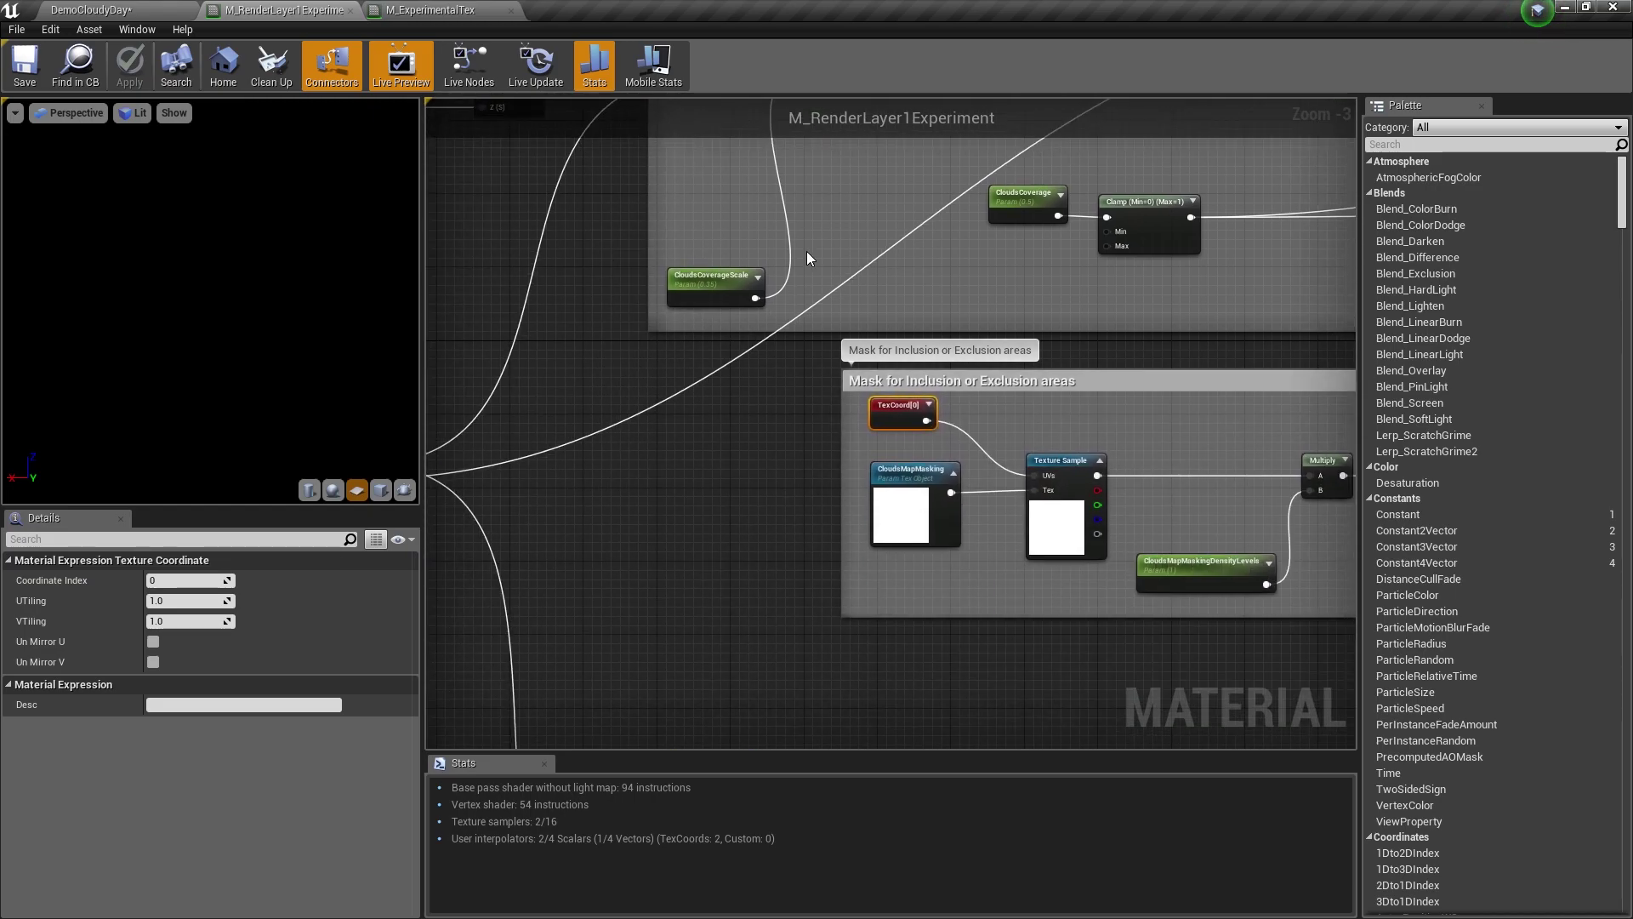
Replace the inclusion mask's TexCoord node with MF_PseudoVolTextureEncoder's Result wired to the Texture Sample UVs, and move CloudsMapMasking below the wire.
left_click(839, 458)
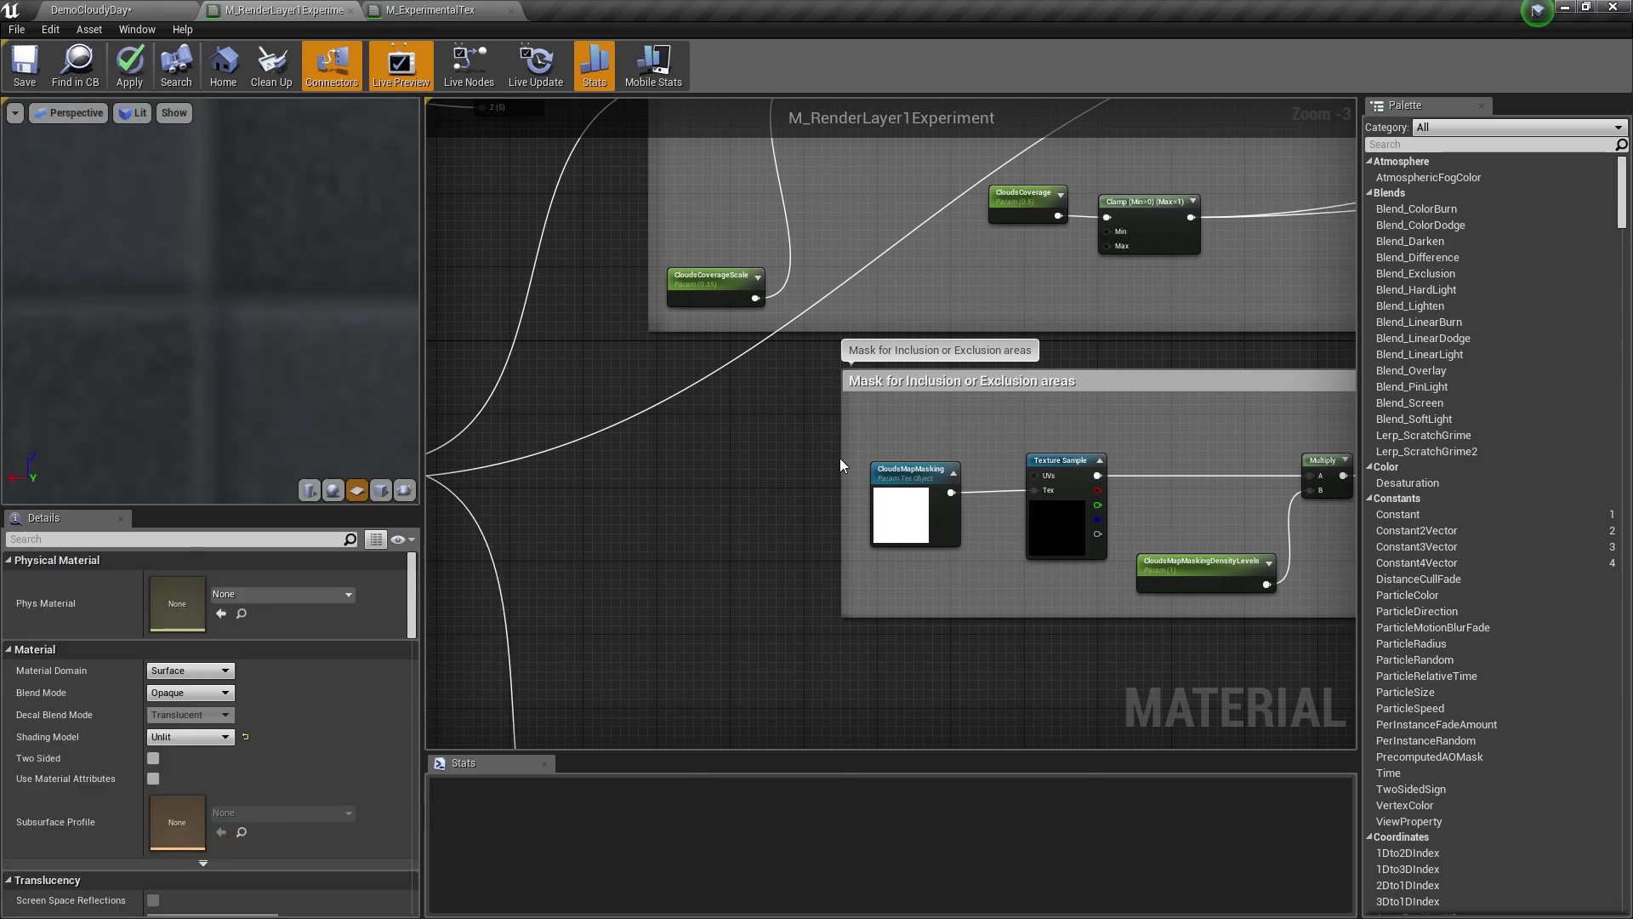
right_click_drag(786, 471, 1096, 610)
right_click_drag(817, 468, 707, 459)
scroll(603, 591, "down", 2)
scroll(604, 589, "up", 1)
left_click_drag(629, 559, 1117, 567)
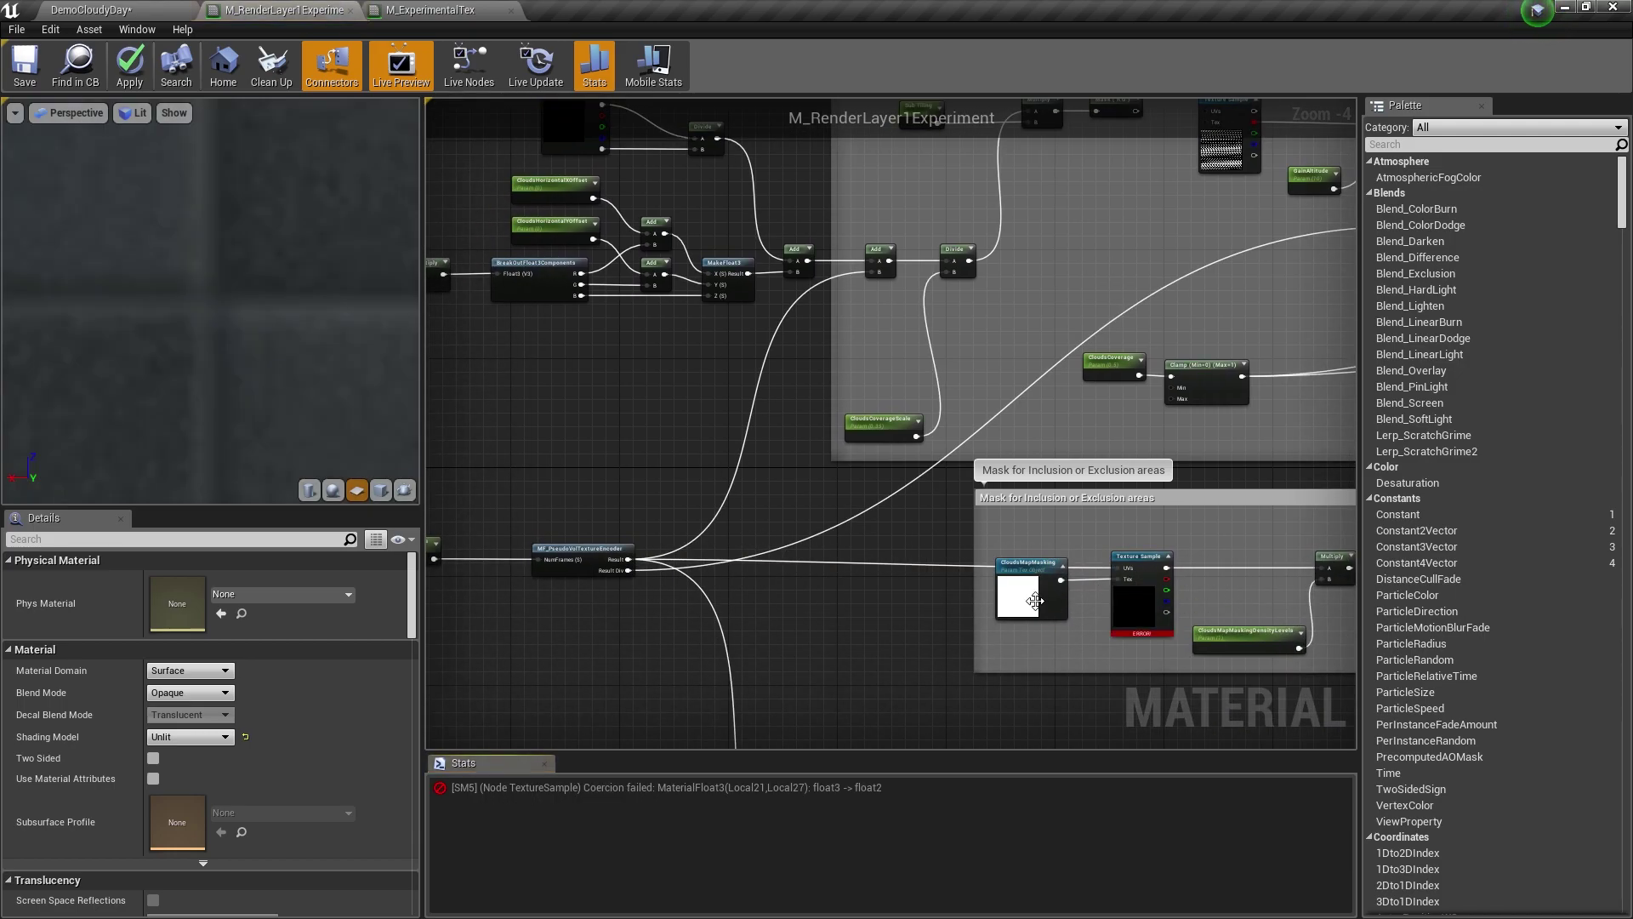
left_click_drag(1035, 600, 1034, 627)
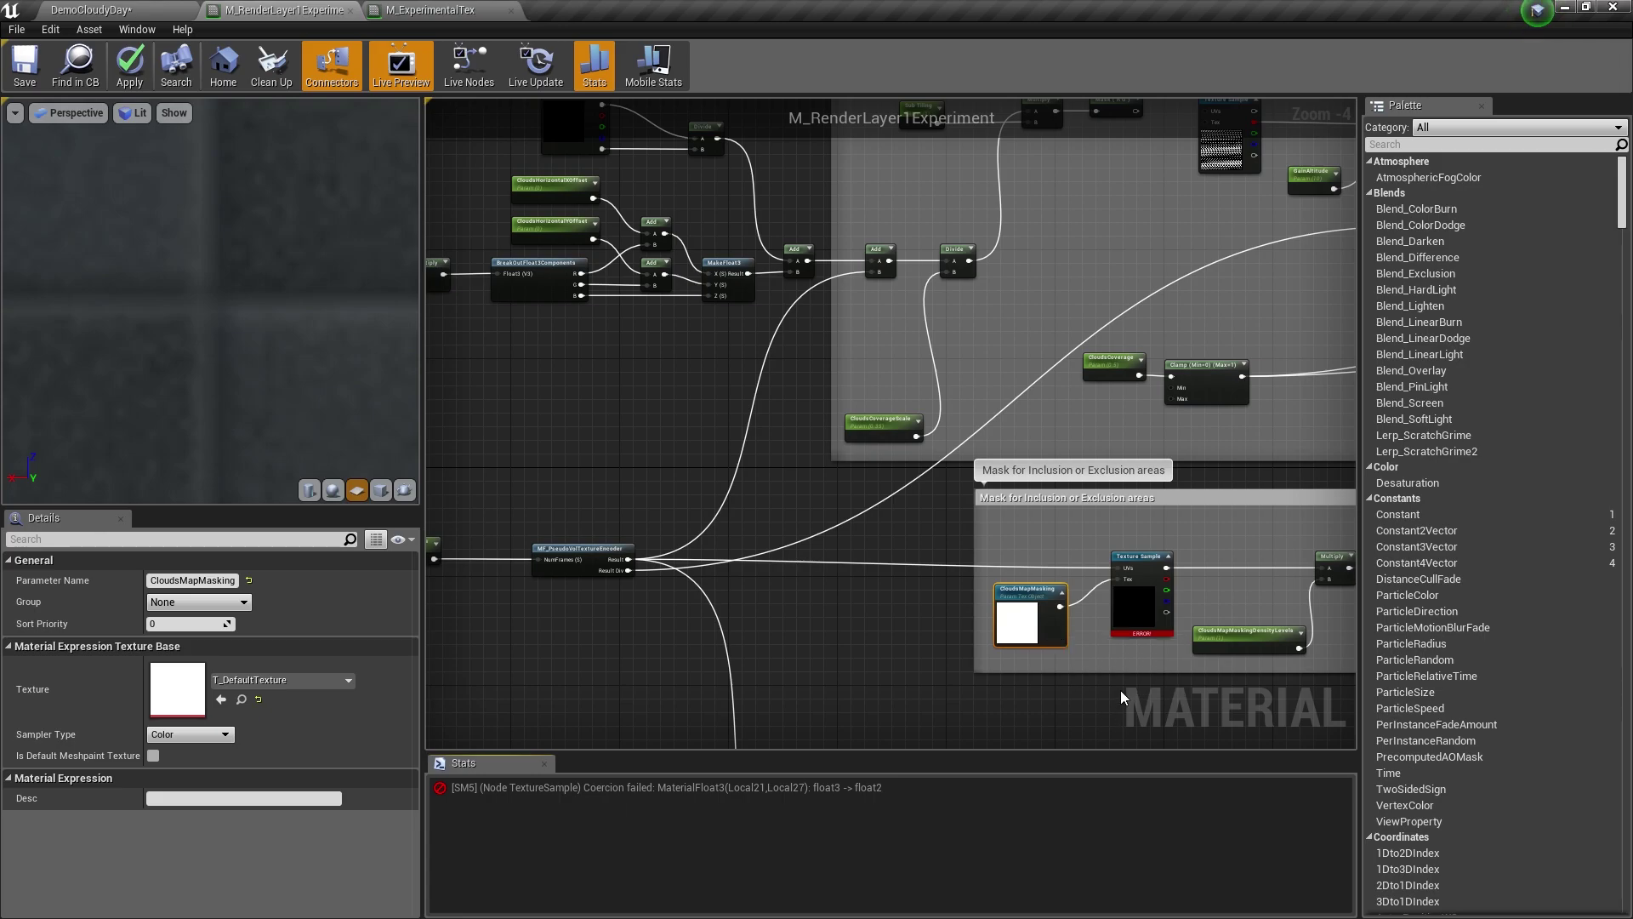
Add a ComponentMask node with R and G before the inclusion mask section and break the direct link into the Texture Sample UVs.
right_click(879, 560)
type("mask")
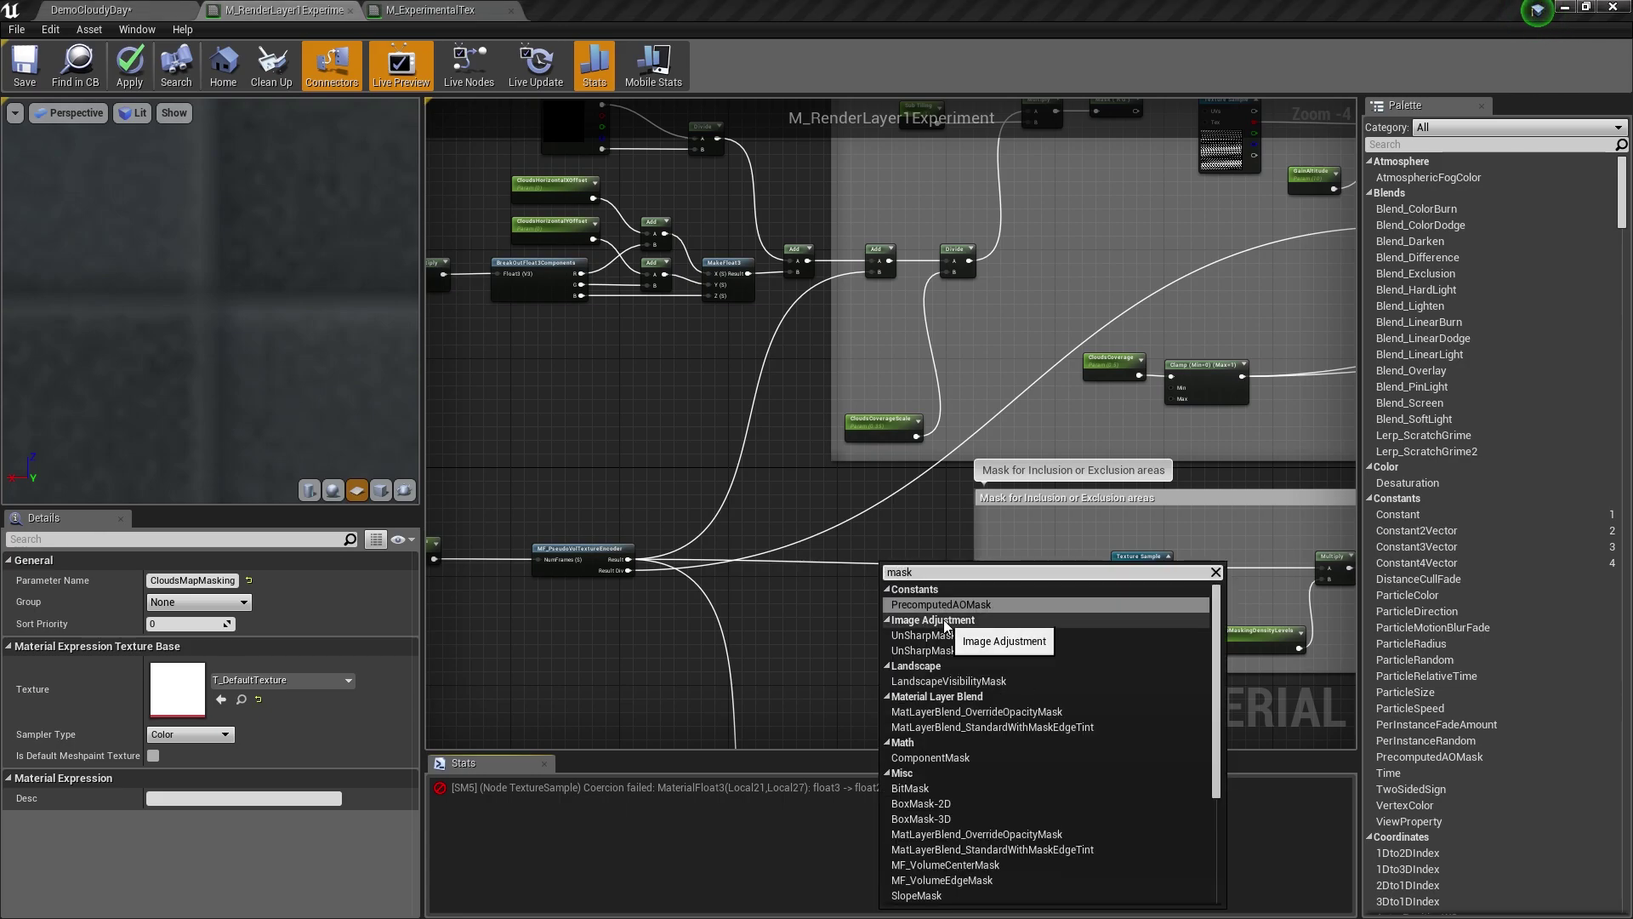
left_click(934, 757)
scroll(903, 608, "up", 3)
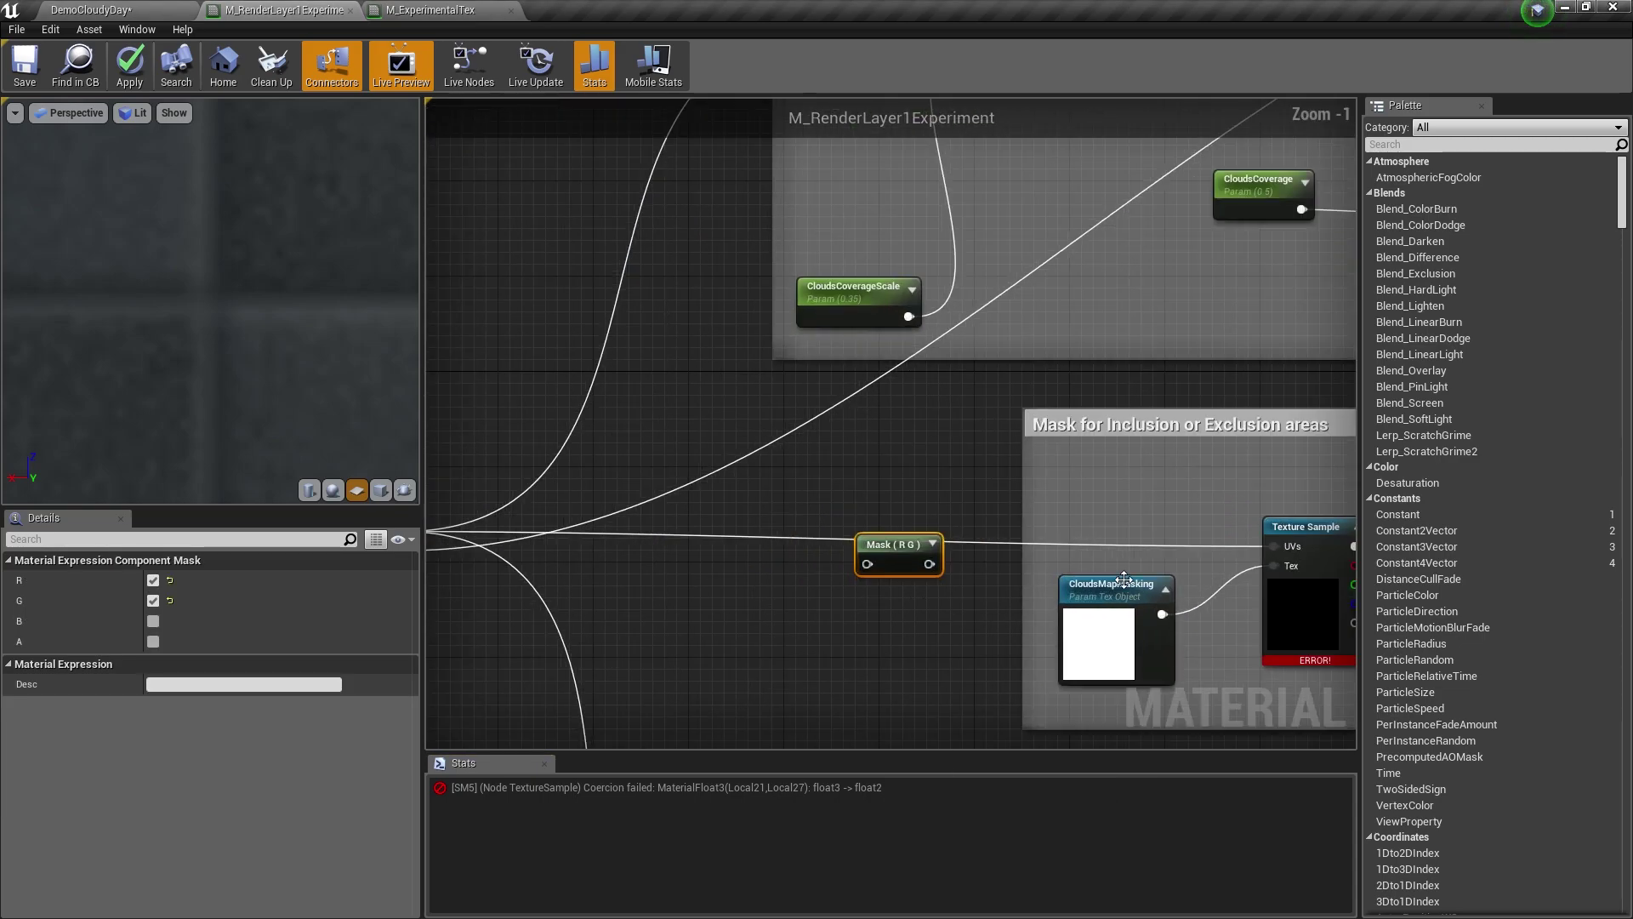
left_click(1272, 548, "alt")
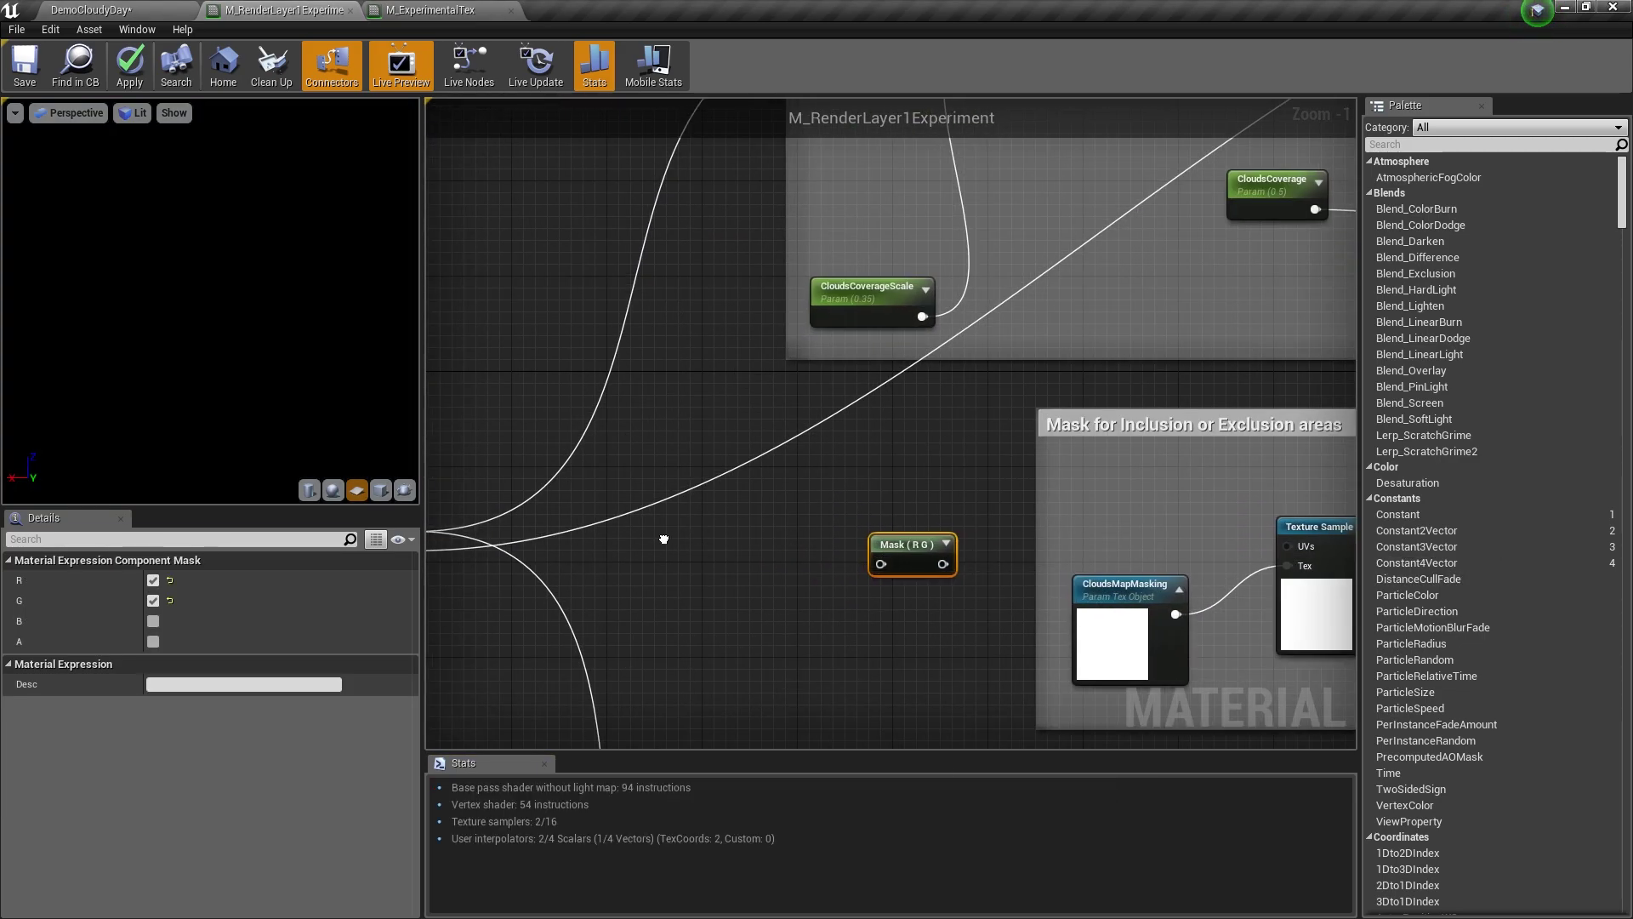
Wire MF_PseudoVolTextureEncoder's Result through the Mask (R G) node into the Texture Sample UVs and align the node with the wire.
right_click_drag(468, 545, 653, 548)
left_click_drag(584, 532, 1053, 565)
right_click_drag(1053, 569, 780, 522)
left_click_drag(835, 516, 1179, 498)
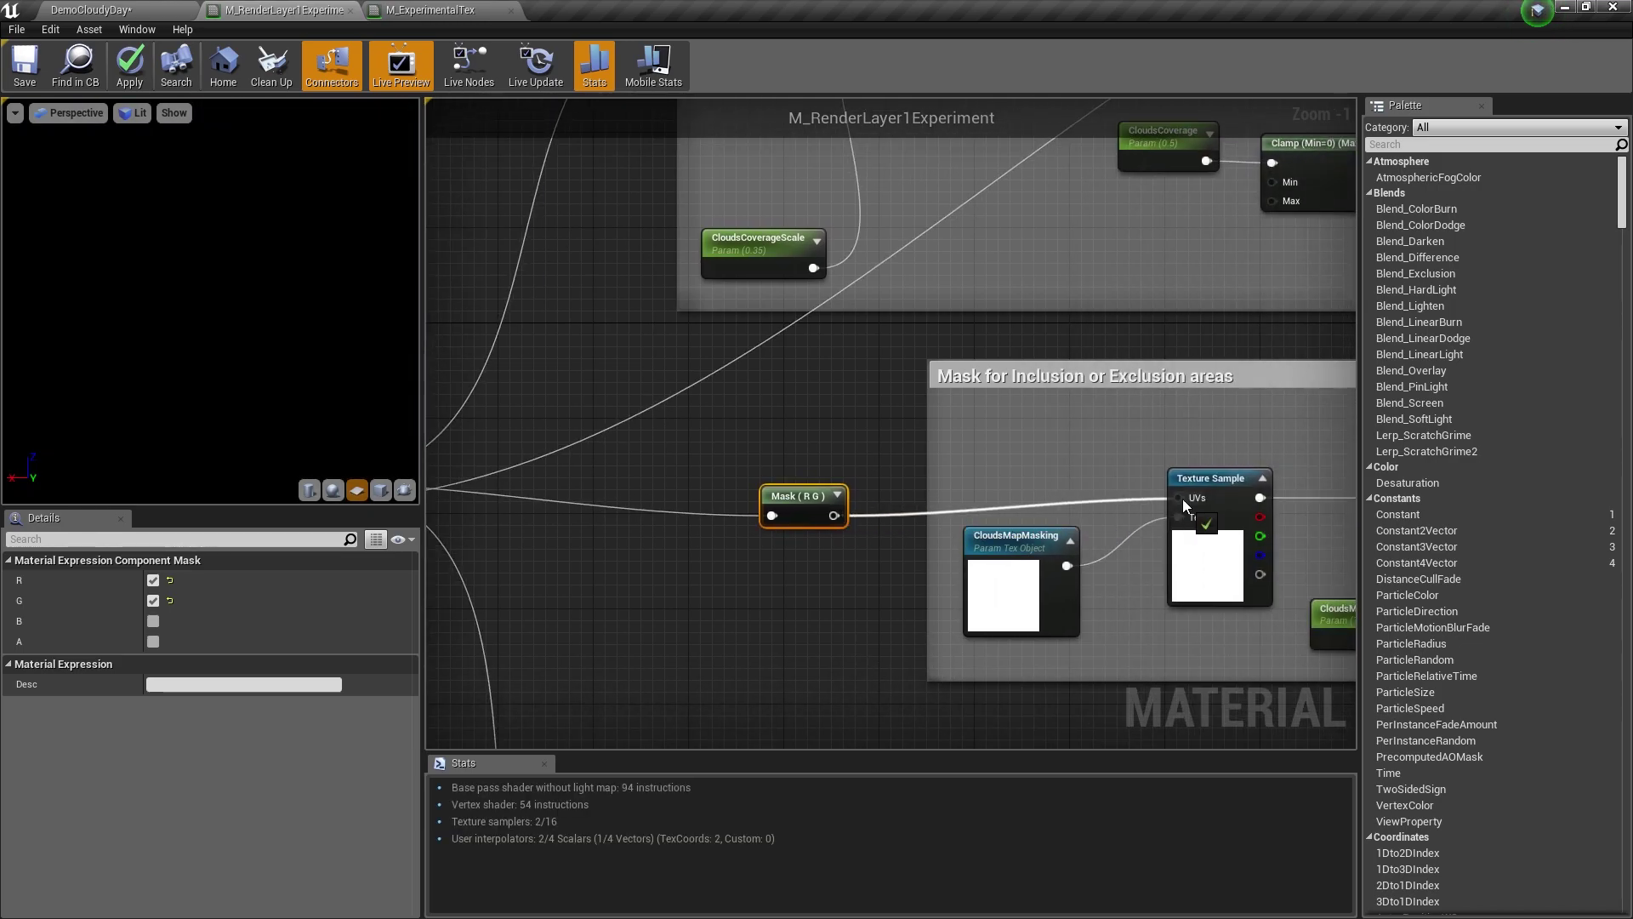
left_click_drag(794, 501, 793, 481)
Apply the material changes, move the Mask (R G) node into the inclusion or exclusion mask section, and save M_RenderLayer1Experiment.
left_click(129, 64)
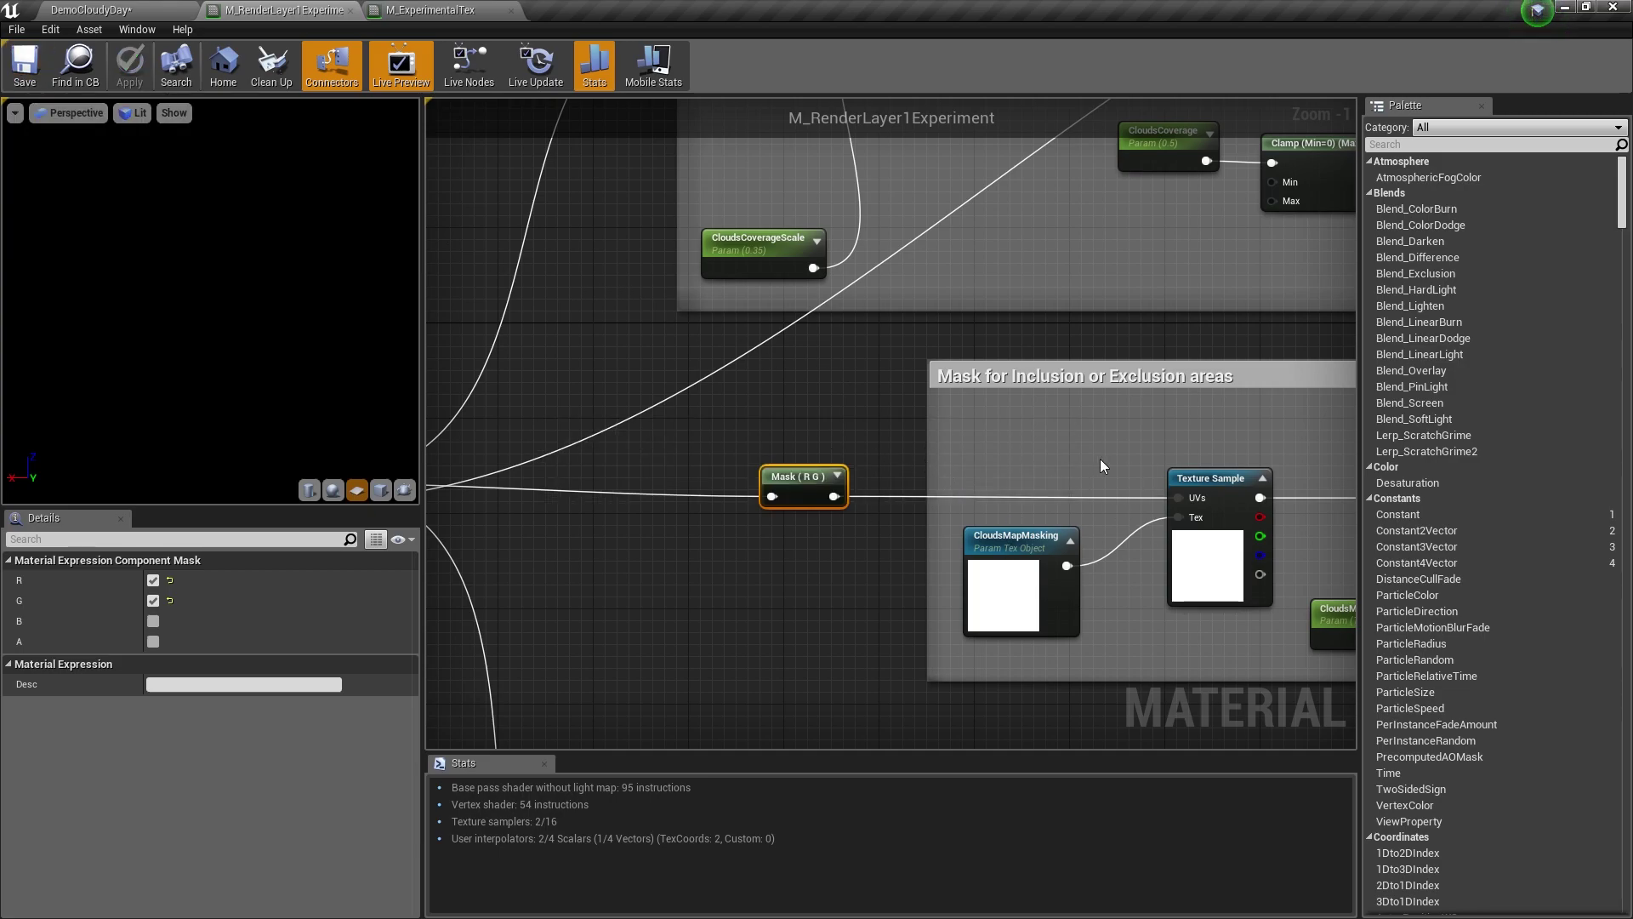
left_click_drag(812, 477, 1028, 477)
right_click_drag(1075, 432, 856, 427)
left_click(25, 64)
Examine the mask and cloud coverage nodes in M_RenderLayer1Experiment, and the encoder, Noise and Clamp chain in M_ExperimentalTex.
scroll(684, 347, "down", 3)
scroll(694, 350, "up", 2)
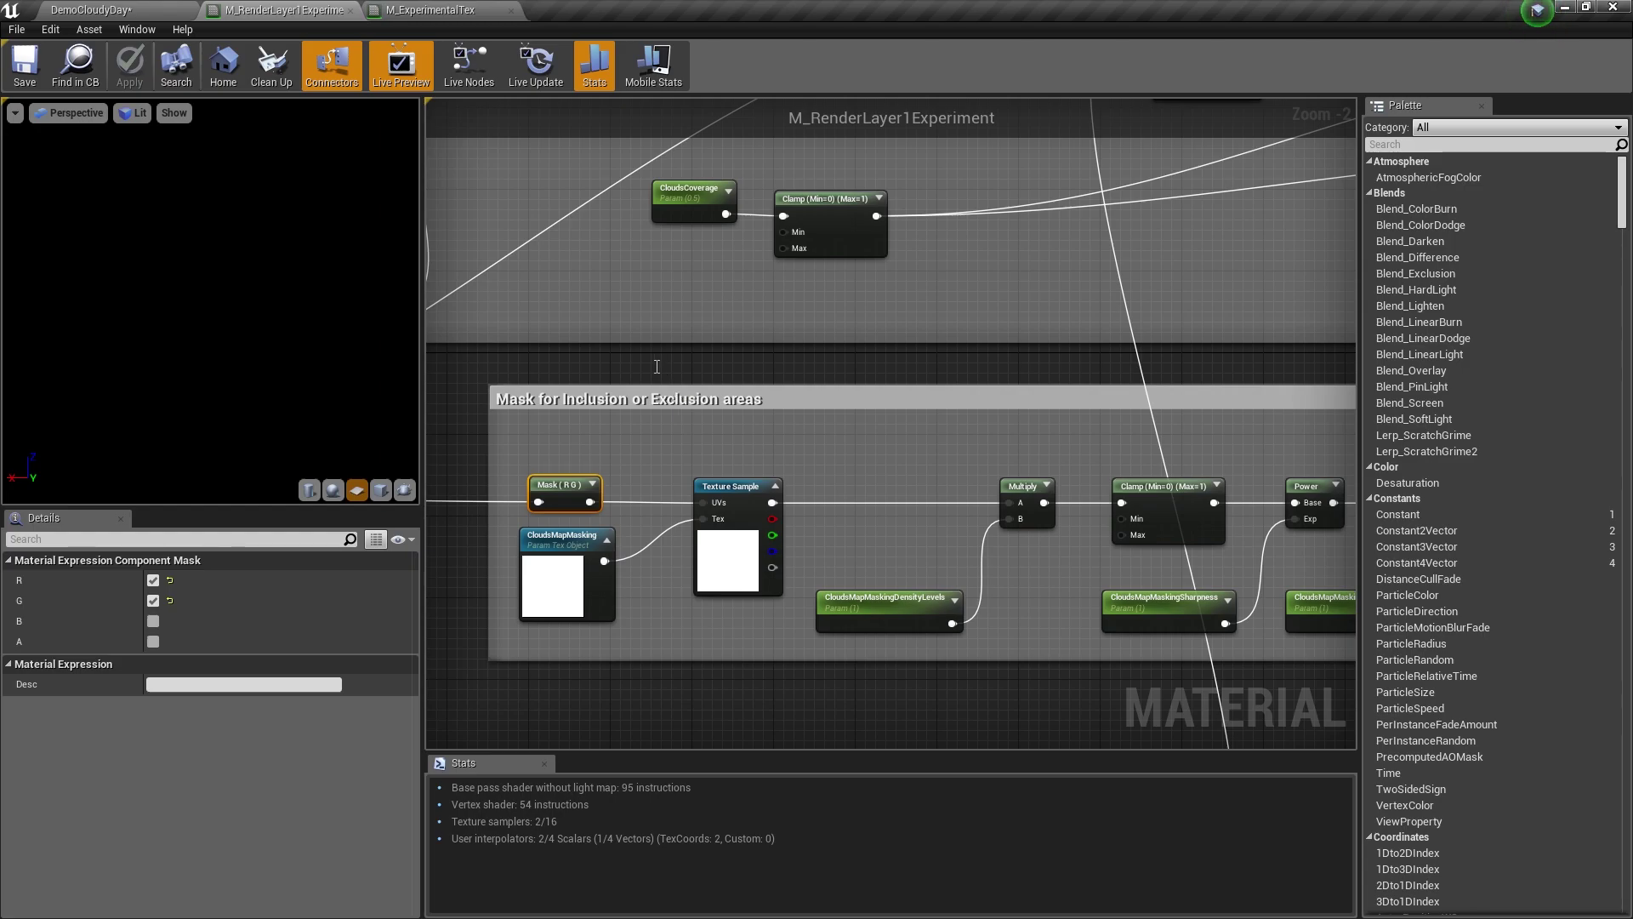
right_click_drag(631, 347, 735, 330)
scroll(772, 409, "down", 4)
scroll(788, 390, "up", 1)
scroll(673, 527, "up", 2)
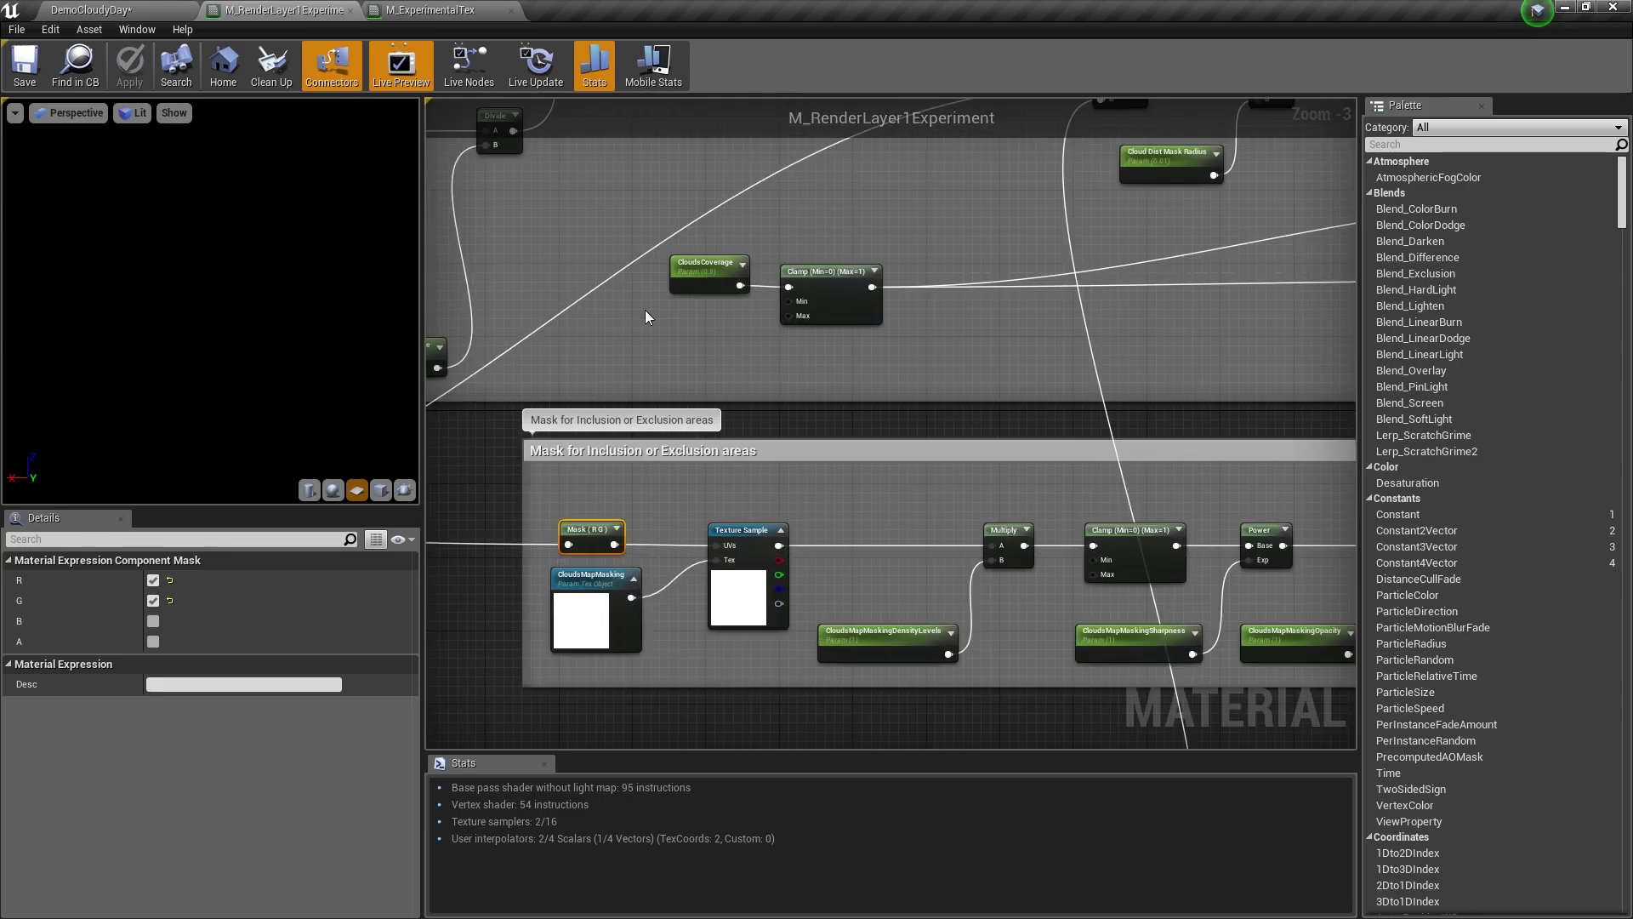
left_click(433, 14)
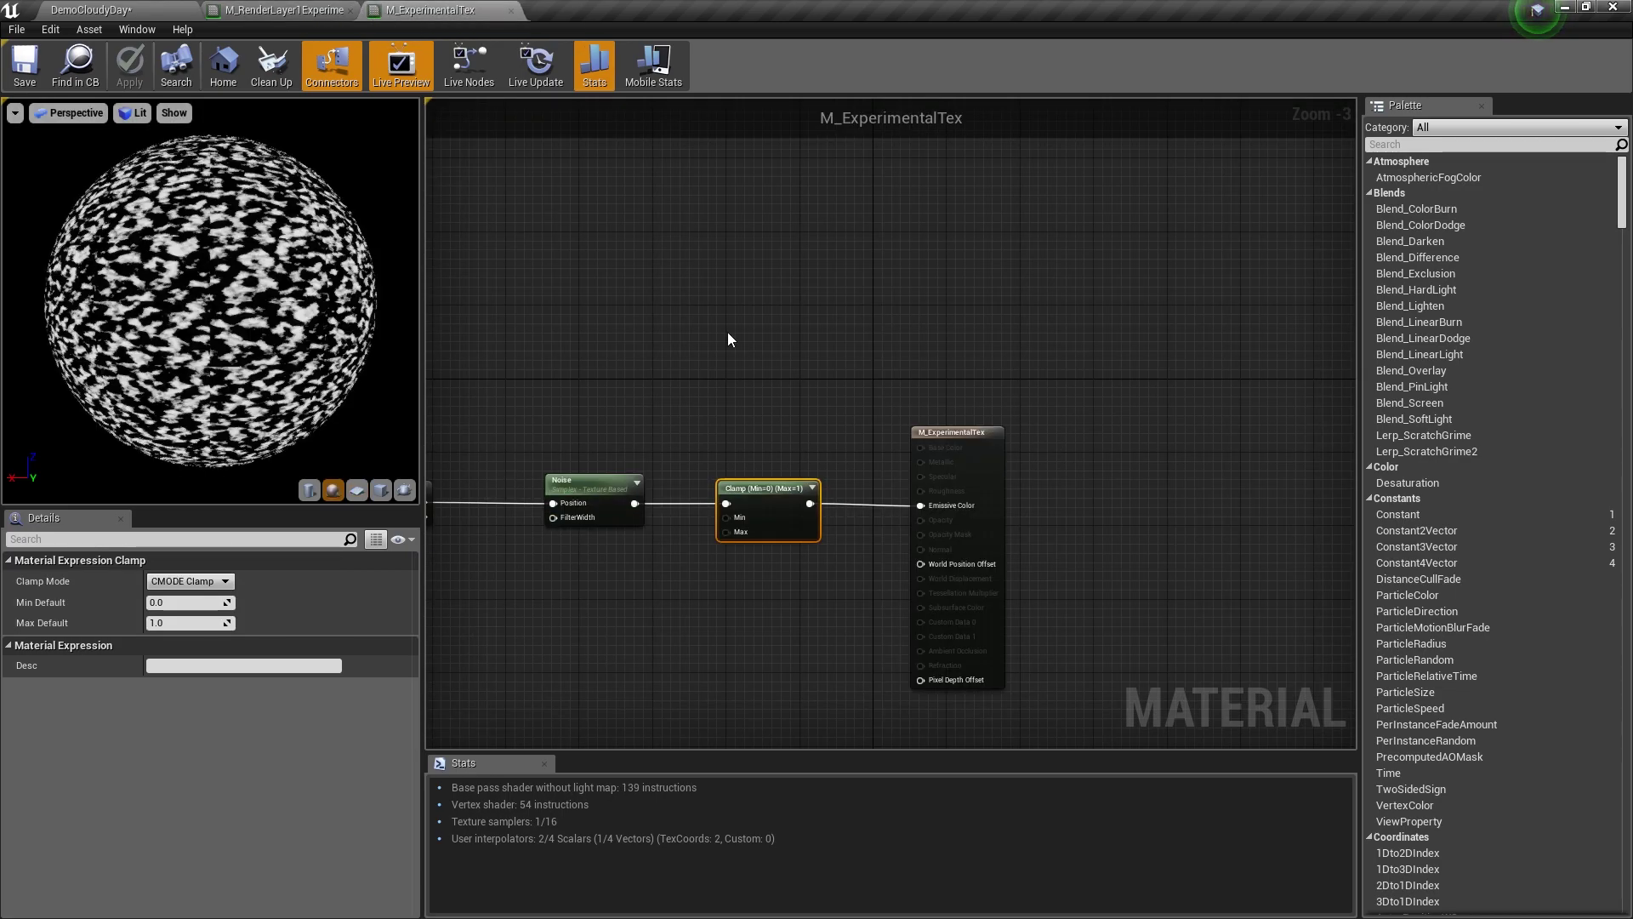
right_click_drag(650, 436, 902, 464)
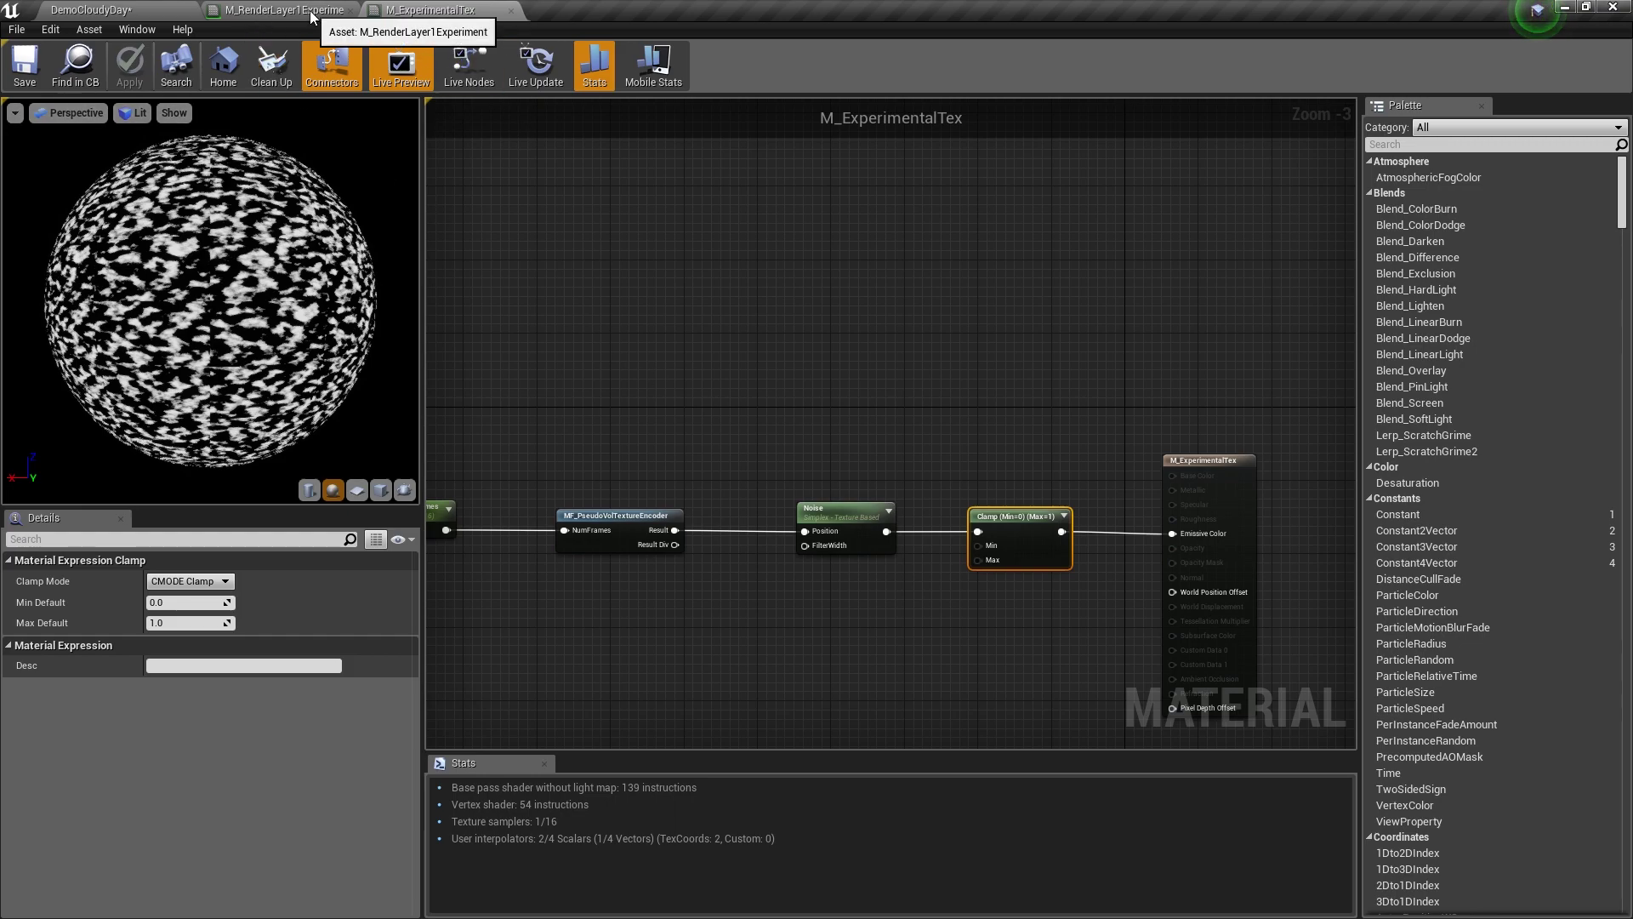
Return to the coverage nodes in M_RenderLayer1Experiment, and switch to the browser to view the spire concept image in the Cloudscape Seasons forum thread.
left_click(285, 10)
right_click_drag(905, 398, 982, 532)
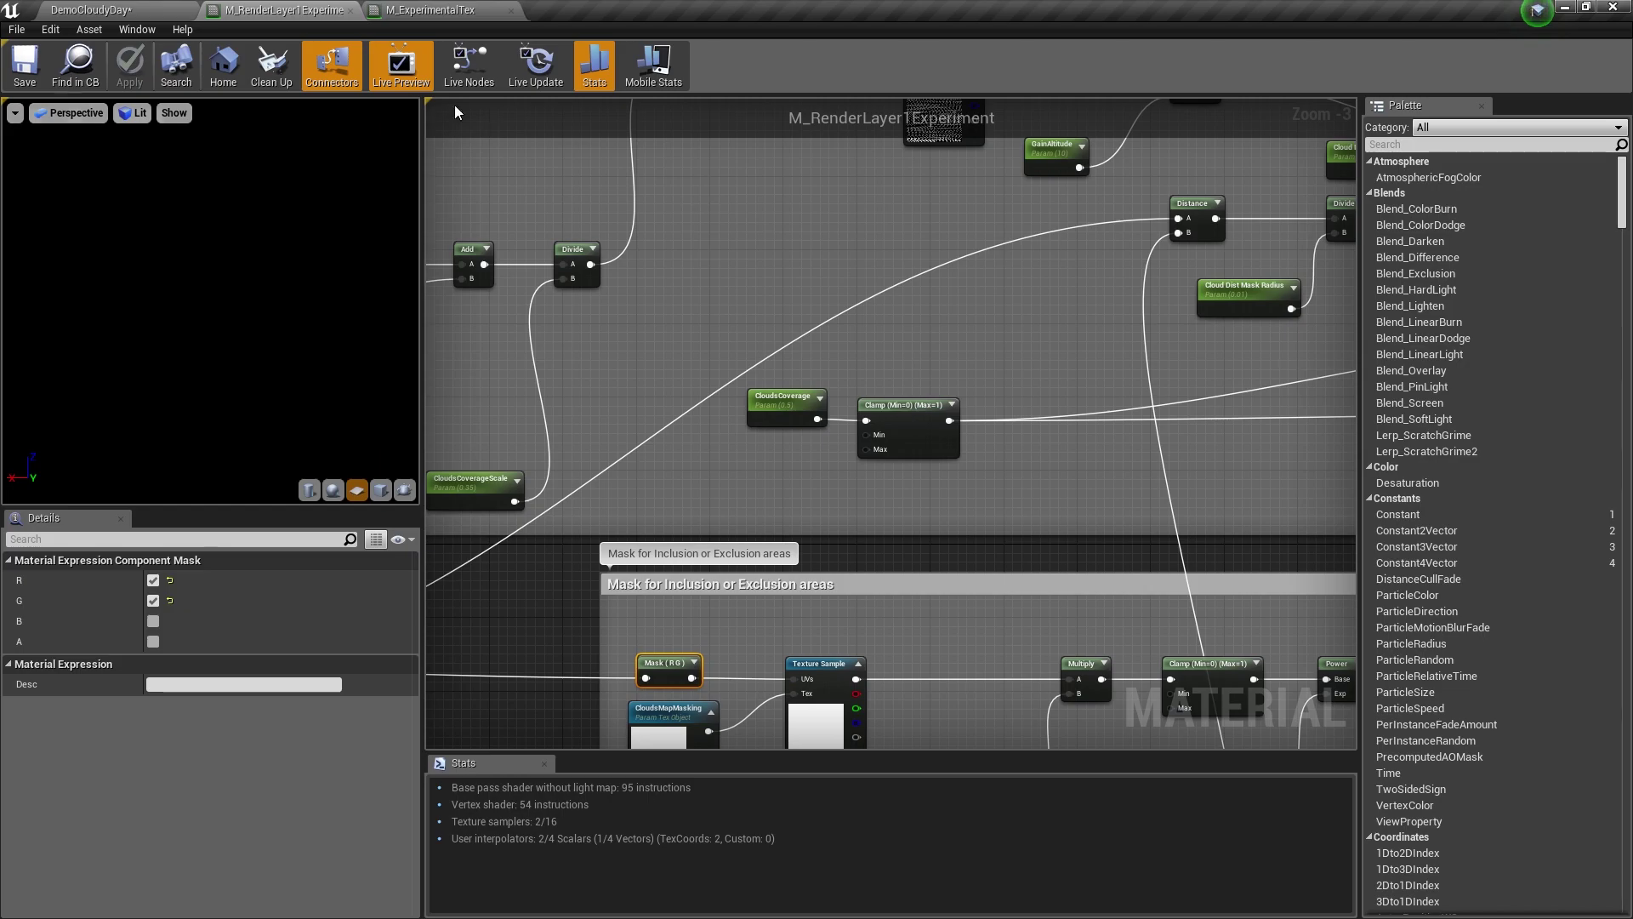
key("alt+Tab")
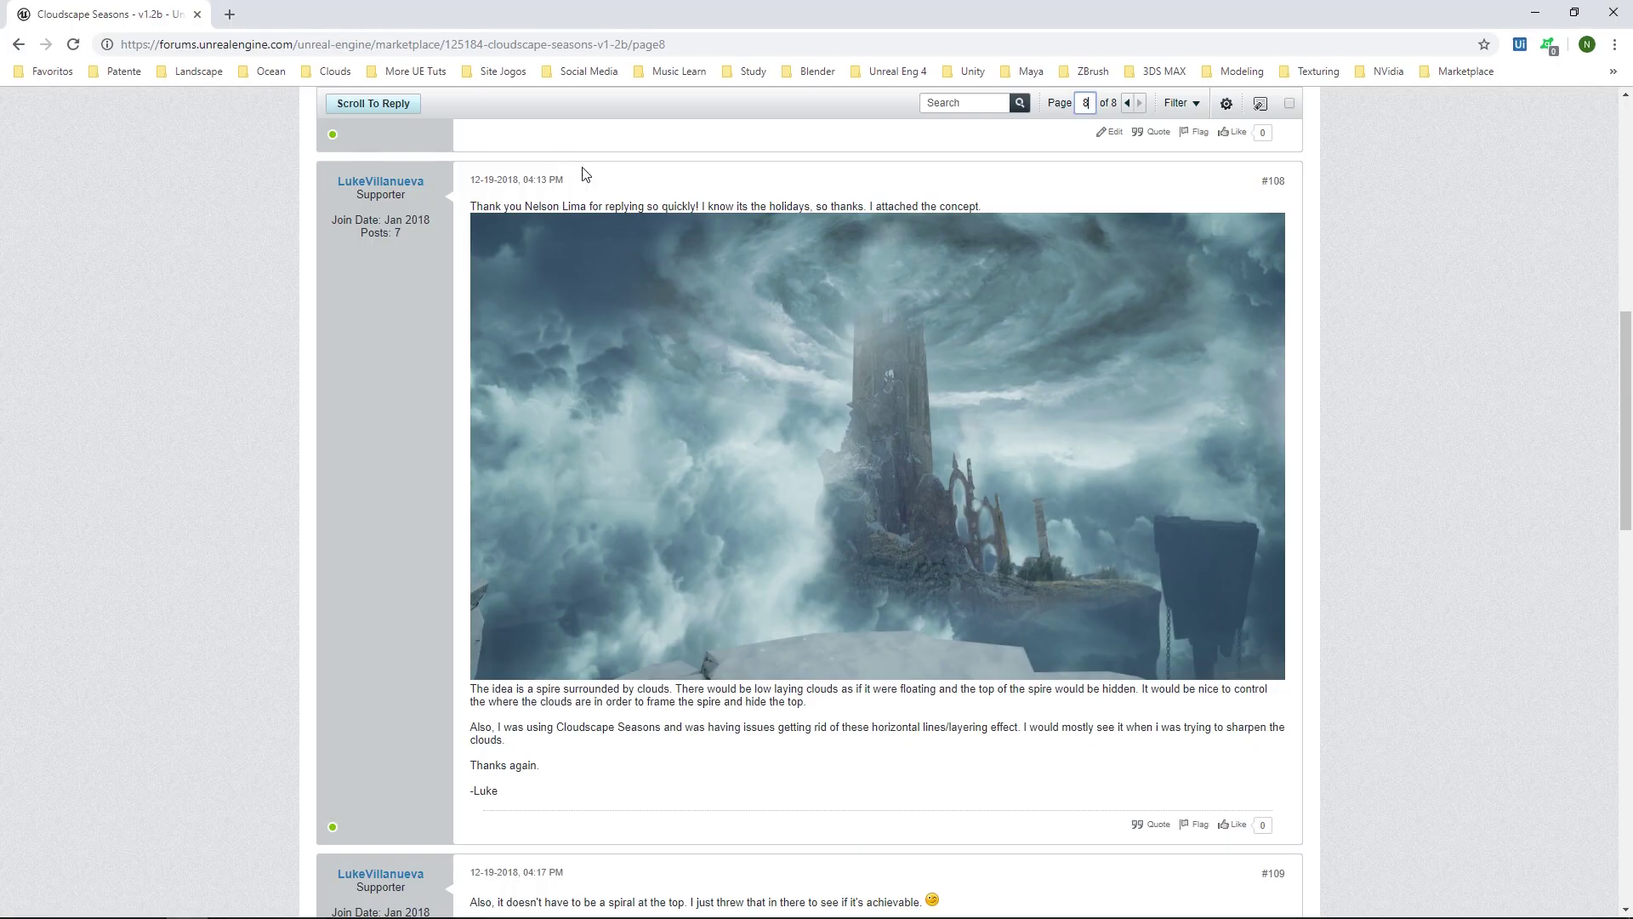